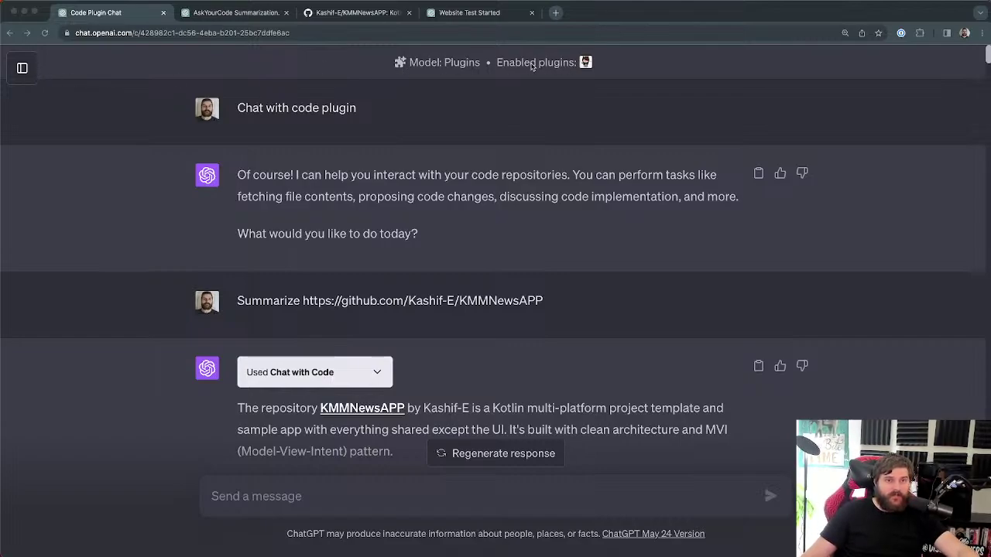
Step: Start a new chat and choose GPT-4 as its model
{"action": "left_click", "coordinate": [483, 70]}
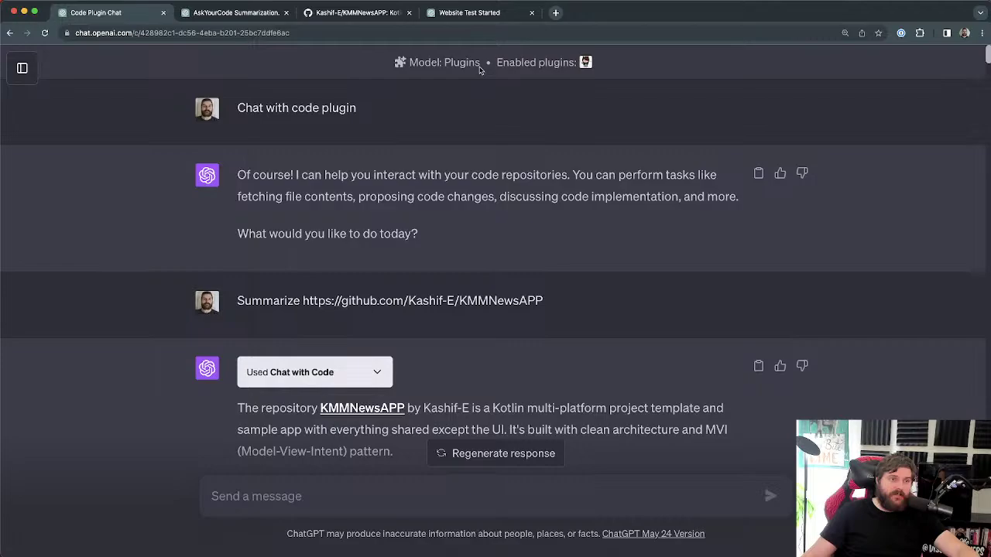
{"action": "left_click", "coordinate": [21, 68]}
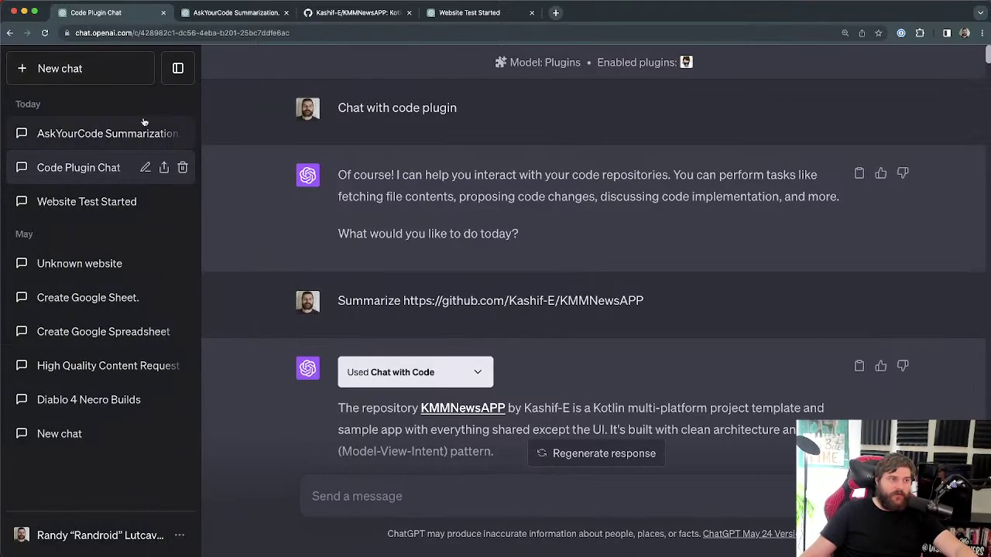
{"action": "left_click", "coordinate": [23, 68]}
{"action": "mouse_move", "coordinate": [546, 85]}
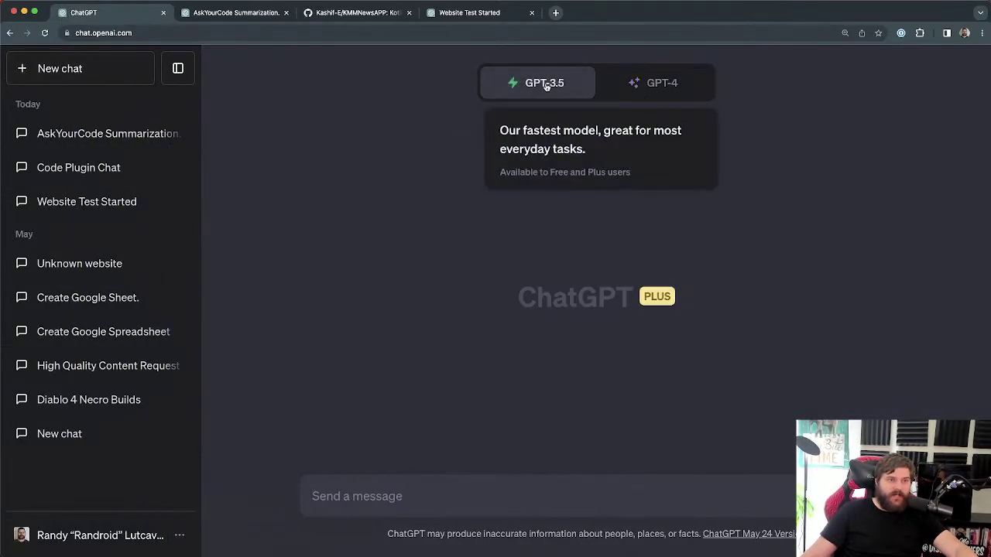
{"action": "left_click", "coordinate": [689, 90]}
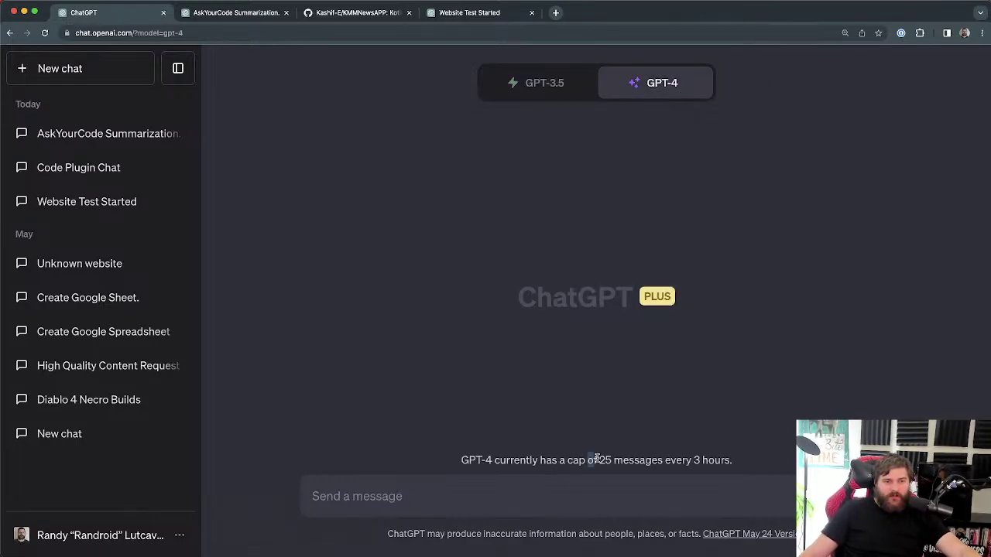
Step: Examine the GPT-4 message cap notice above the message box
{"action": "left_click_drag", "start_coordinate": [743, 463], "coordinate": [461, 459]}
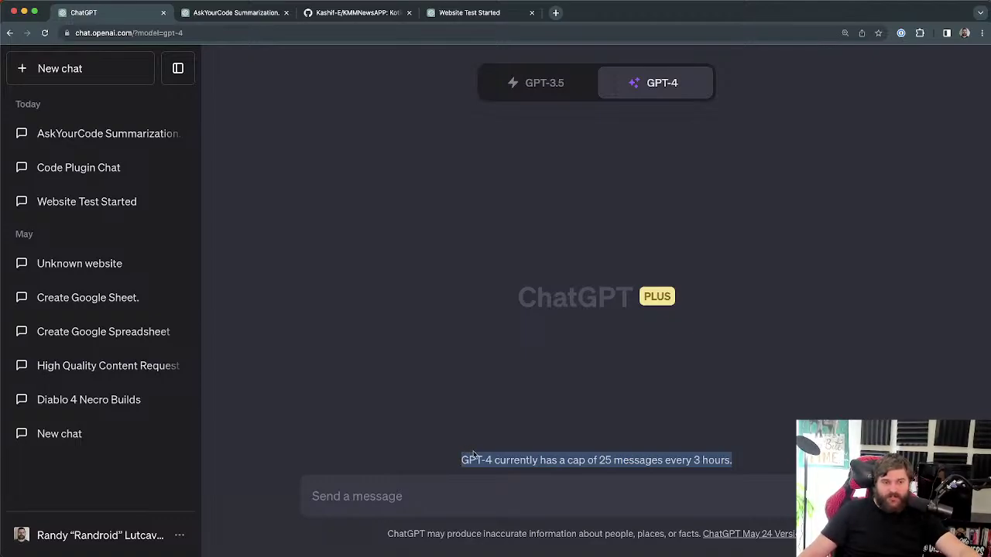
{"action": "left_click", "coordinate": [475, 455]}
{"action": "left_click_drag", "start_coordinate": [732, 462], "coordinate": [531, 460]}
{"action": "left_click", "coordinate": [532, 460]}
{"action": "double_click", "coordinate": [605, 460]}
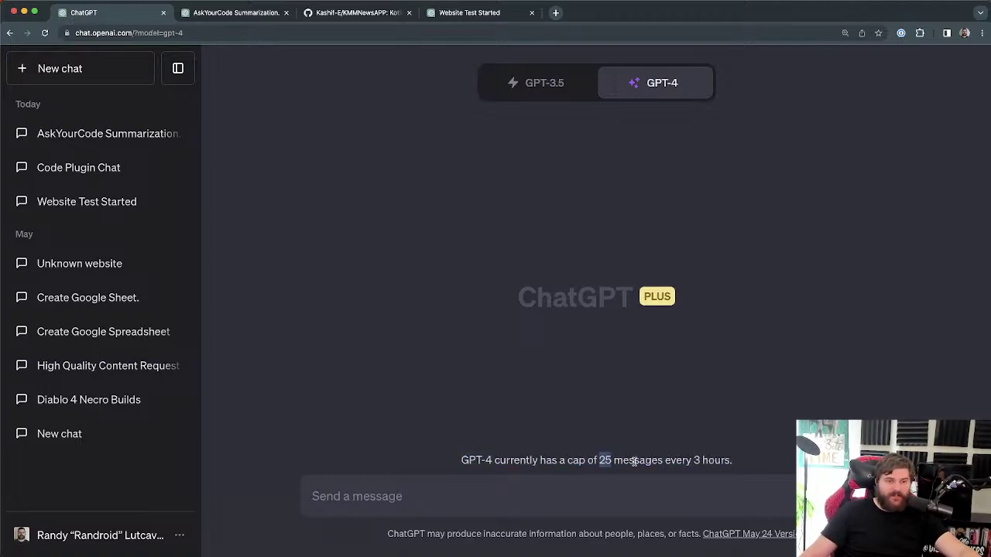
{"action": "left_click", "coordinate": [634, 462]}
{"action": "left_click_drag", "start_coordinate": [739, 462], "coordinate": [540, 460]}
{"action": "left_click", "coordinate": [560, 460]}
{"action": "left_click", "coordinate": [763, 459]}
{"action": "left_click", "coordinate": [541, 458]}
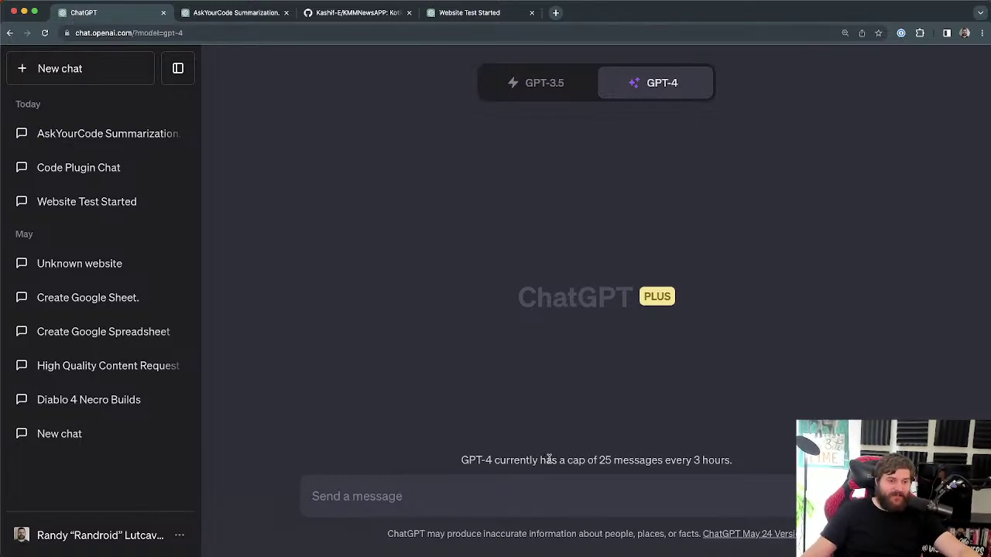
{"action": "left_click_drag", "start_coordinate": [543, 458], "coordinate": [739, 462]}
{"action": "left_click", "coordinate": [739, 460]}
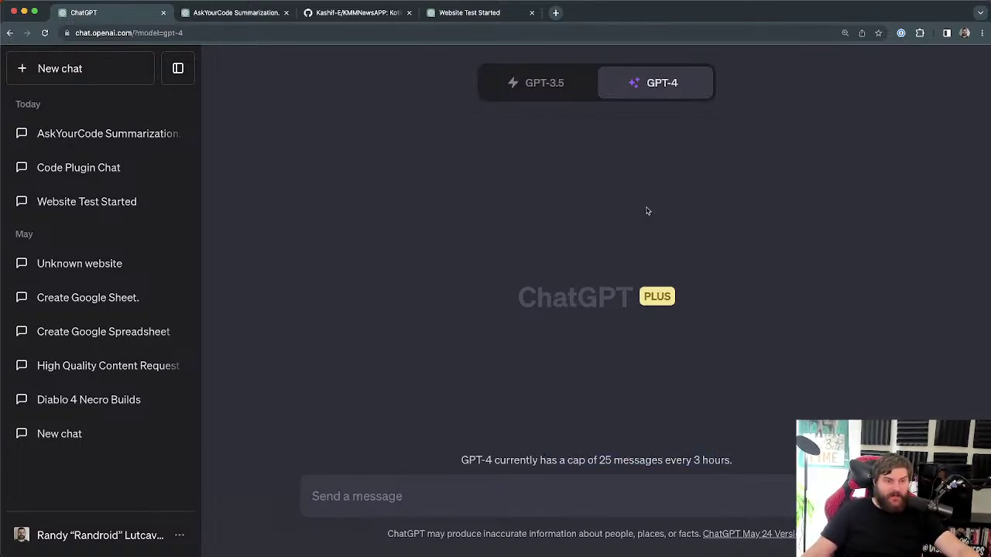
Step: Review the Browse with Bing option, then switch to Microsoft Edge and compare the Creative and Precise conversation styles in Bing Chat
{"action": "mouse_move", "coordinate": [663, 84]}
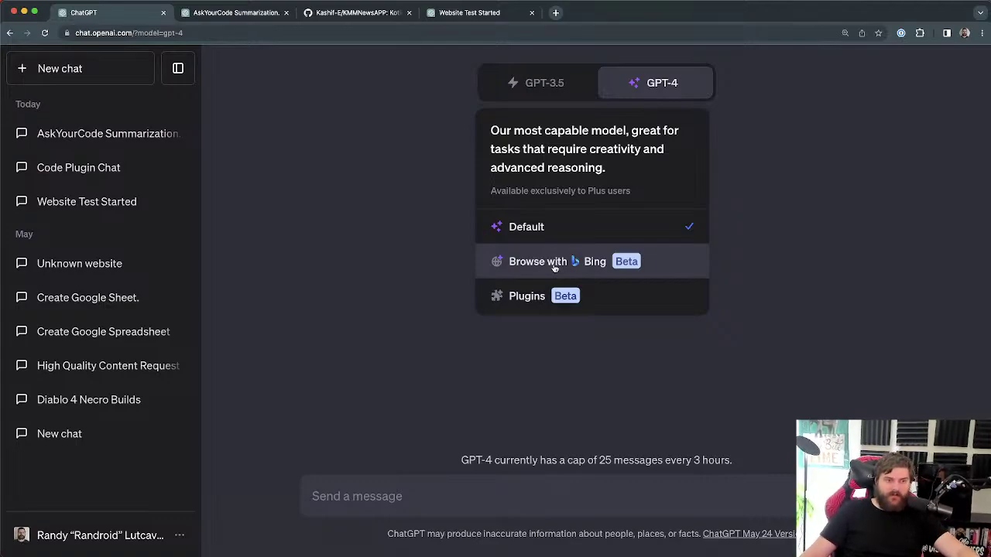
{"action": "left_click", "coordinate": [554, 263]}
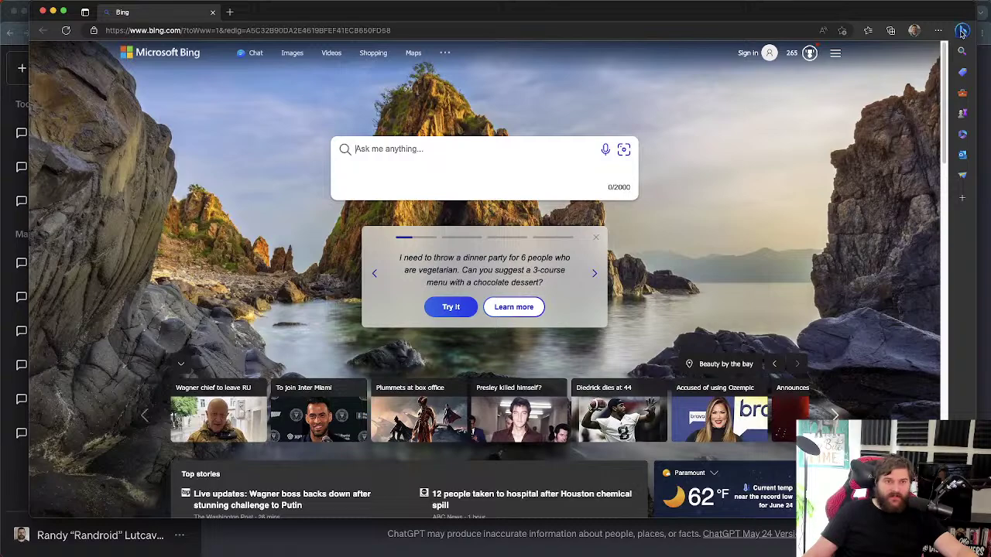
{"action": "left_click", "coordinate": [963, 31]}
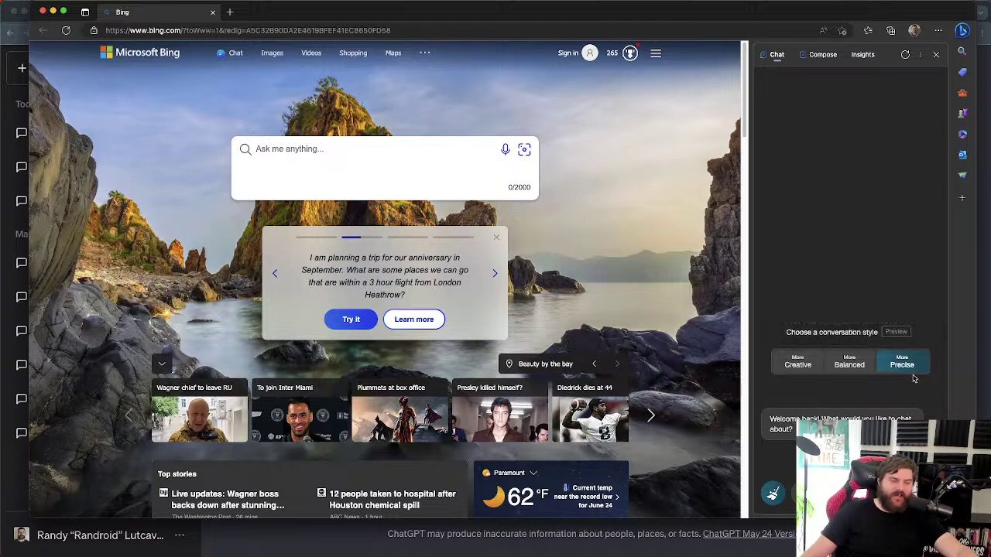
{"action": "left_click", "coordinate": [801, 365]}
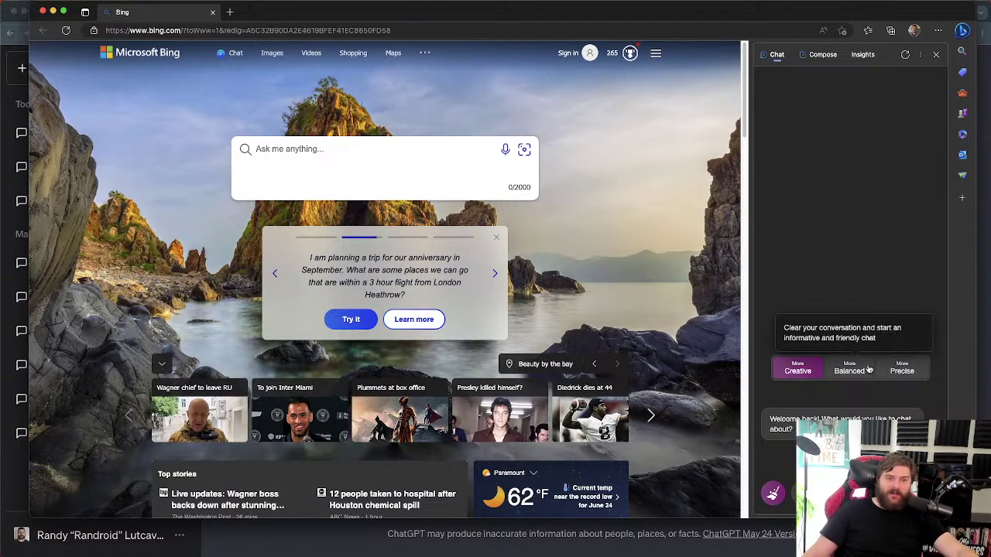
{"action": "left_click", "coordinate": [900, 370]}
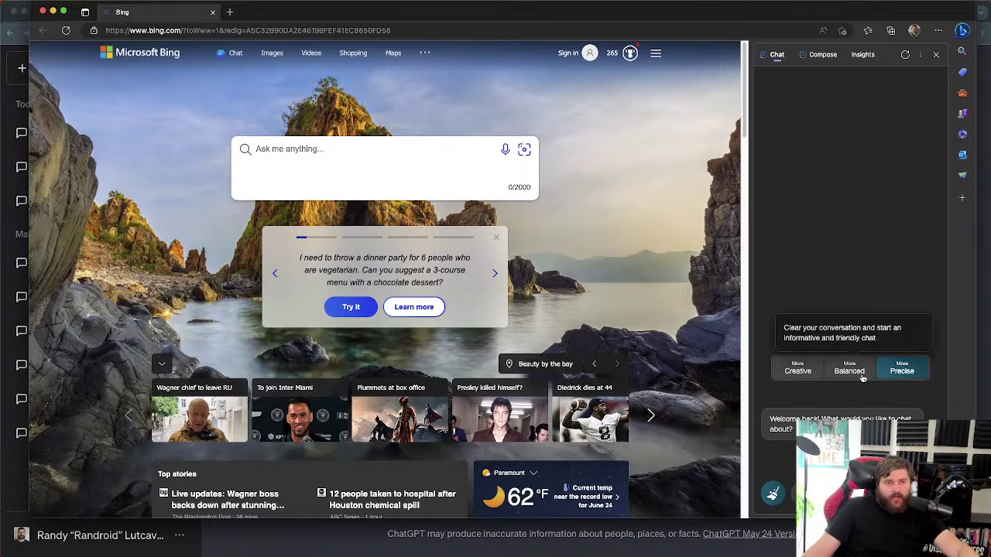
Step: Switch back to ChatGPT and set GPT-4 to Plugins mode
{"action": "key", "text": "super+Tab"}
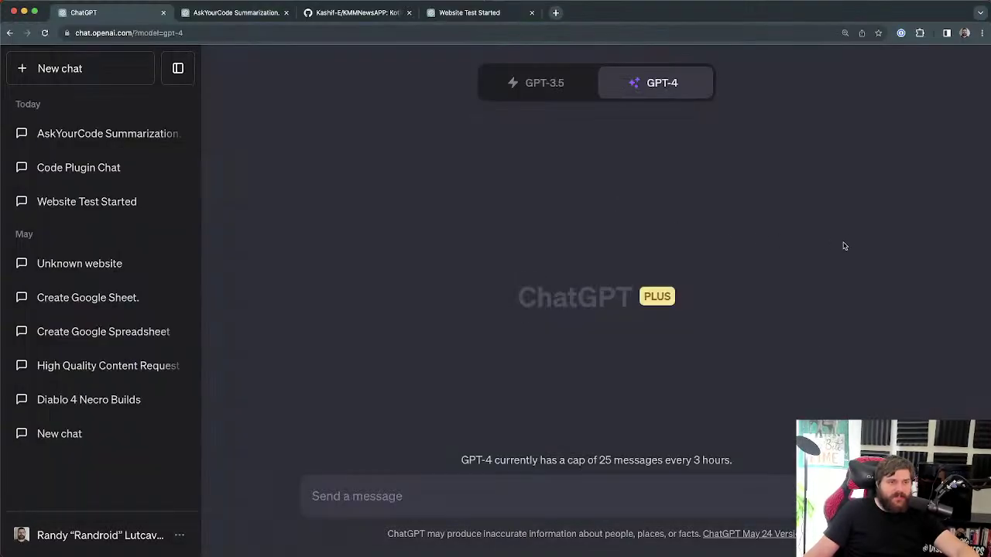
{"action": "mouse_move", "coordinate": [657, 85]}
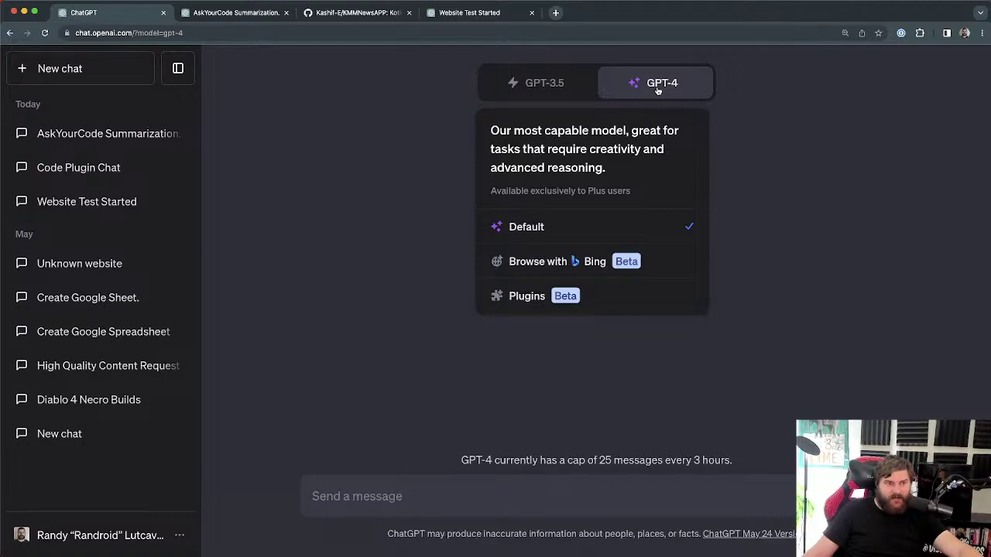
{"action": "left_click", "coordinate": [542, 299]}
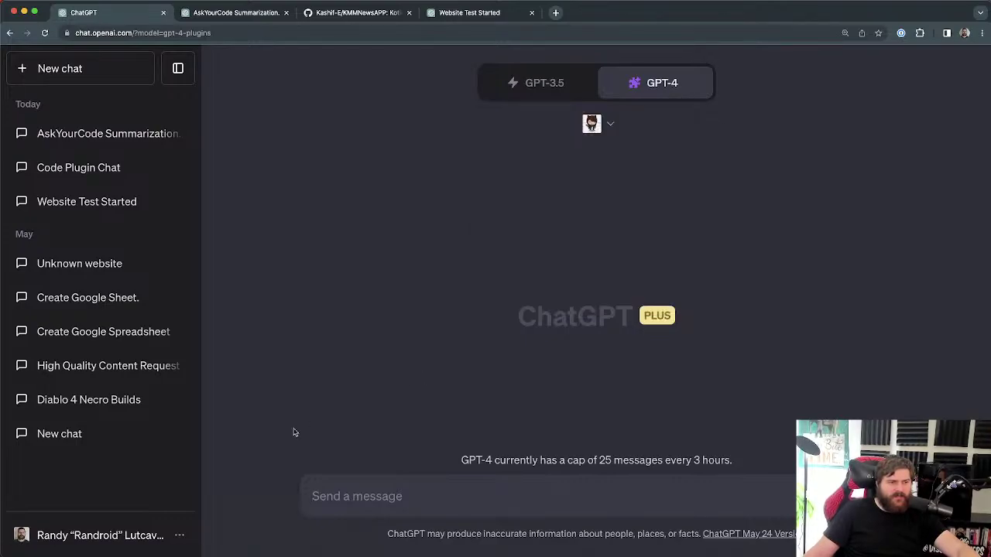
Step: Check the Browse with Bing and Plugins beta features in the account settings
{"action": "left_click", "coordinate": [194, 532]}
{"action": "left_click", "coordinate": [60, 451]}
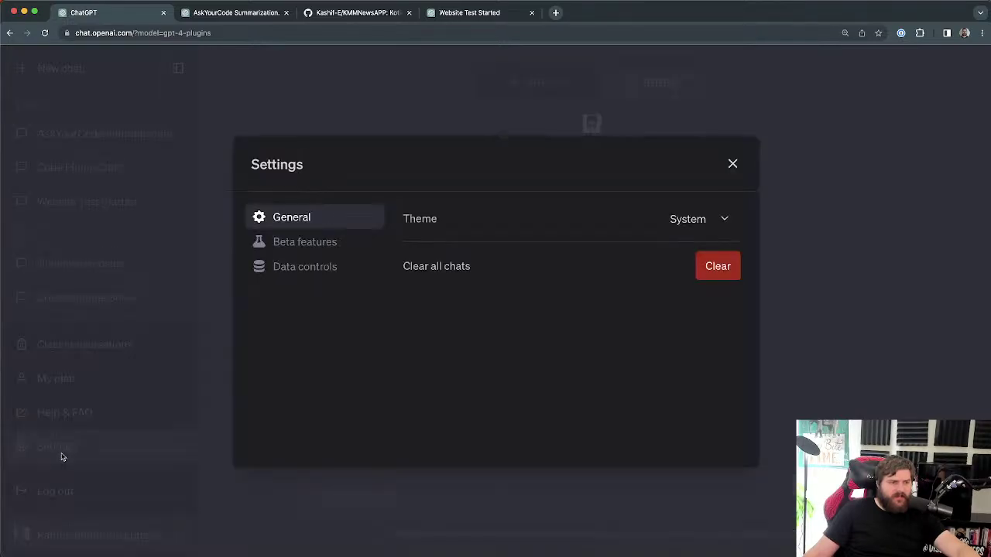
{"action": "left_click", "coordinate": [310, 242]}
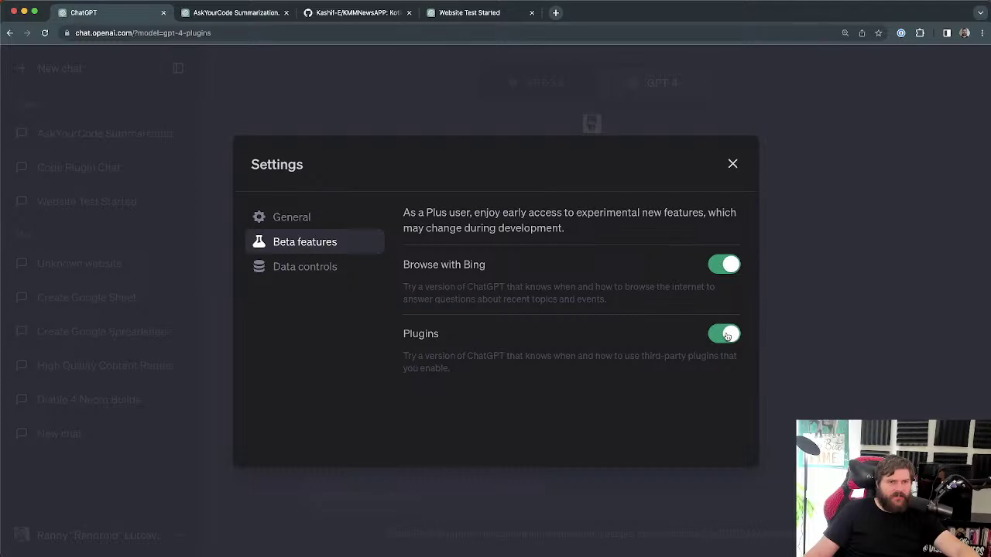
{"action": "left_click", "coordinate": [733, 166]}
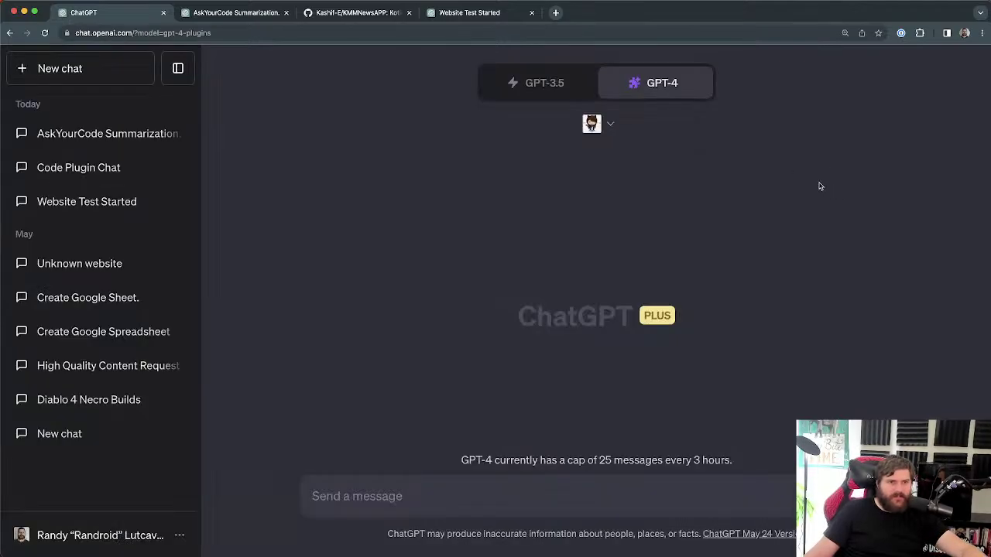
Step: Review the list of installed plugins and open the Plugin store from its end
{"action": "left_click", "coordinate": [612, 124]}
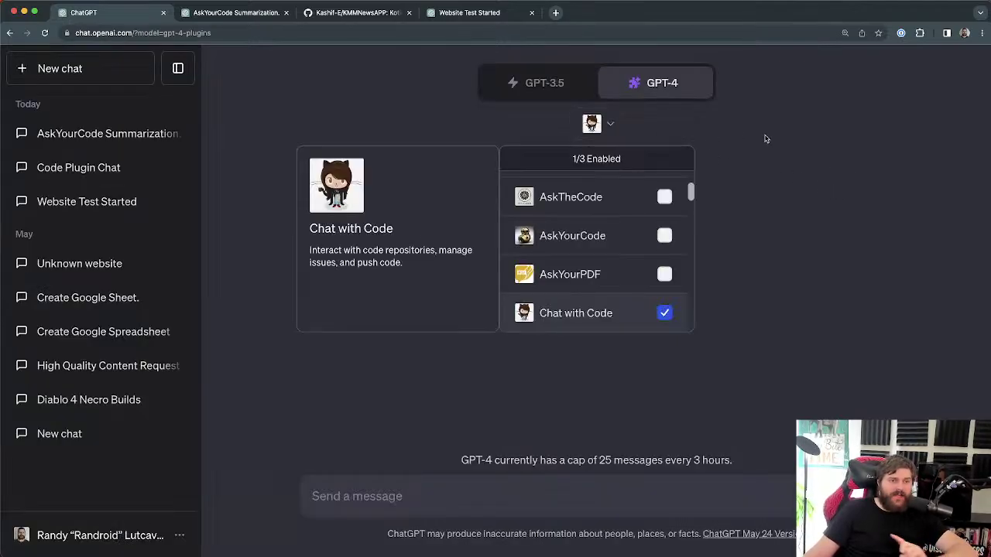
{"action": "left_click", "coordinate": [626, 135]}
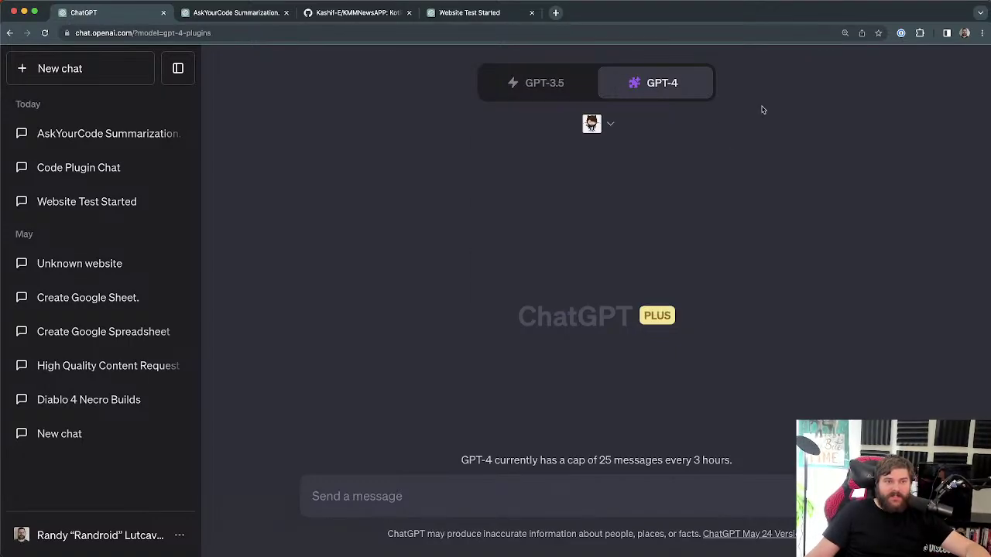
{"action": "left_click", "coordinate": [611, 124]}
{"action": "scroll", "coordinate": [566, 261], "scroll_direction": "down", "scroll_amount": 5}
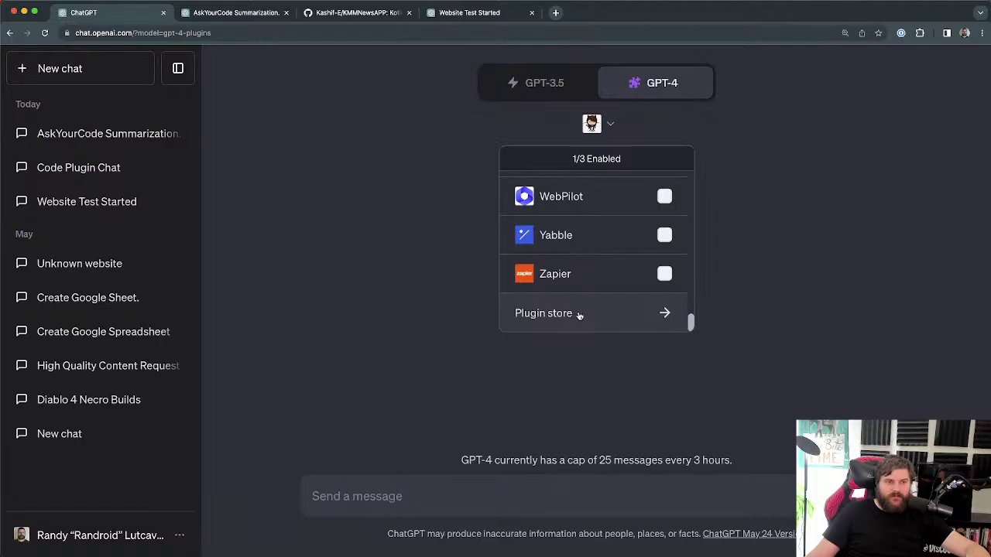
{"action": "left_click", "coordinate": [573, 312]}
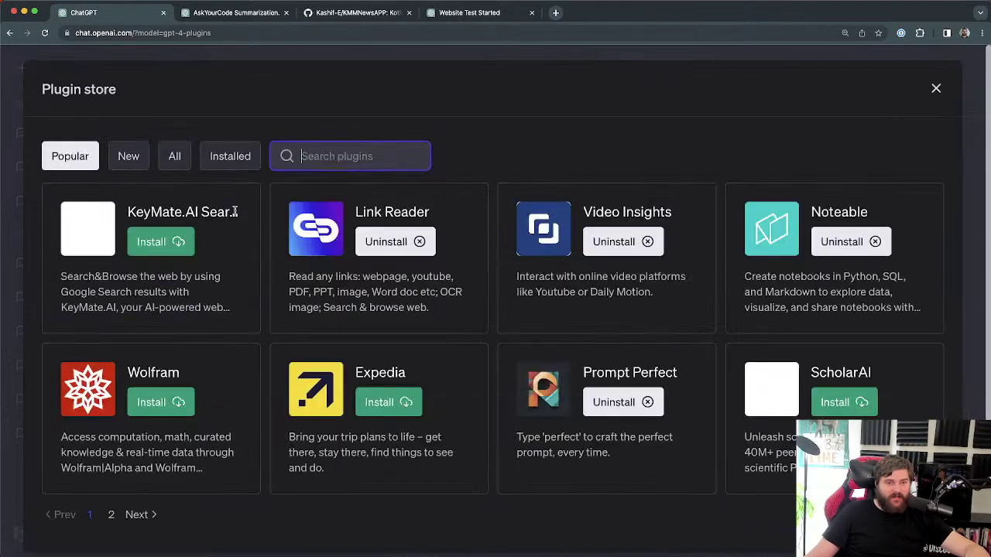
Step: List all plugins in the store and look through the last page and the first page
{"action": "left_click", "coordinate": [172, 156]}
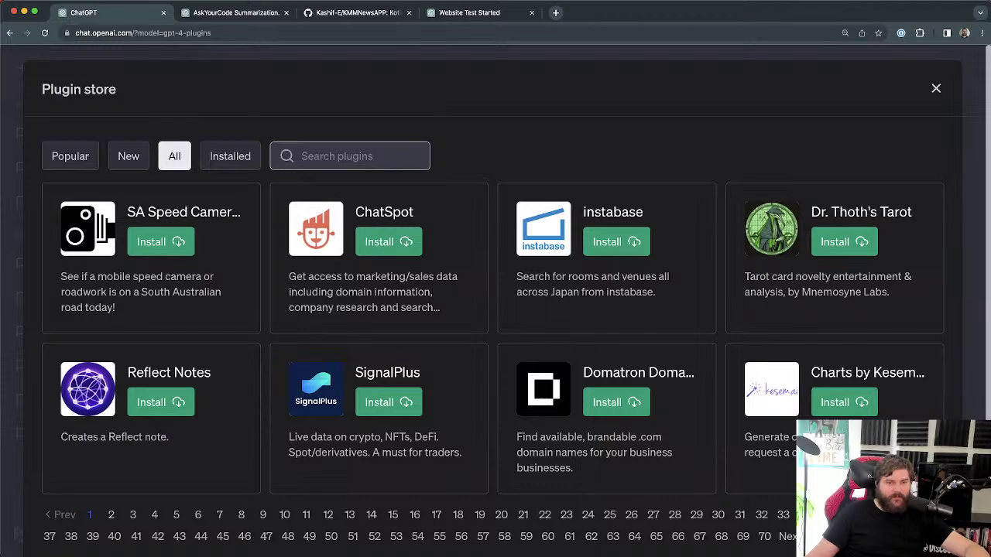
{"action": "left_click", "coordinate": [766, 537]}
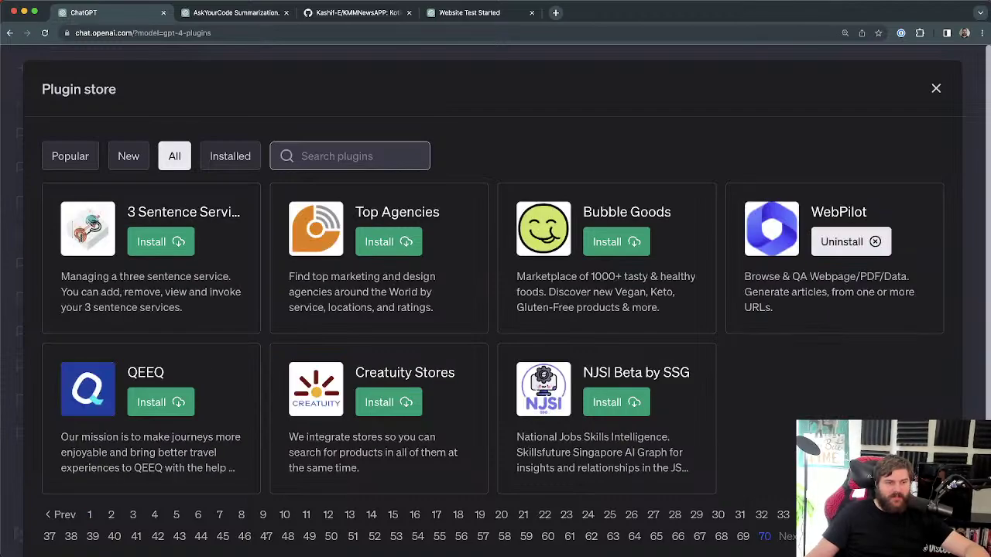
{"action": "left_click", "coordinate": [90, 515]}
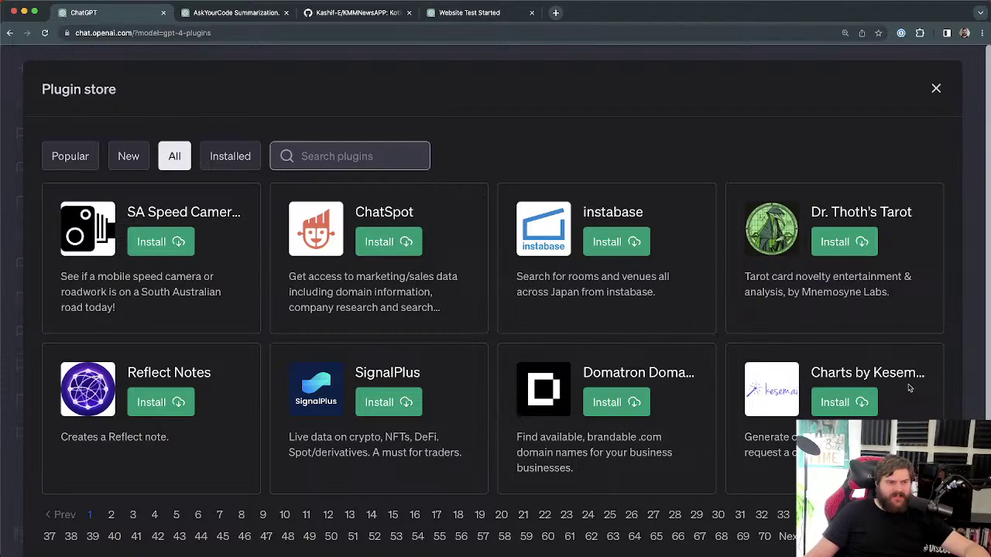
{"action": "scroll", "coordinate": [577, 453], "scroll_direction": "down", "scroll_amount": 1}
{"action": "scroll", "coordinate": [465, 447], "scroll_direction": "up", "scroll_amount": 1}
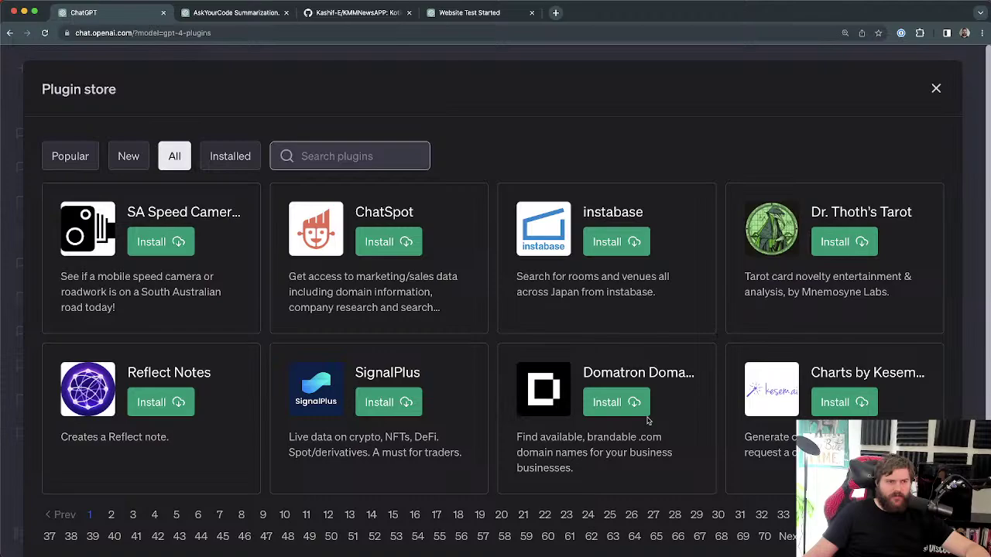
Step: Search the plugin store for "code" and examine the AskTheCode plugin's description, including its C# project requirement
{"action": "left_click", "coordinate": [348, 157]}
{"action": "type", "text": "code"}
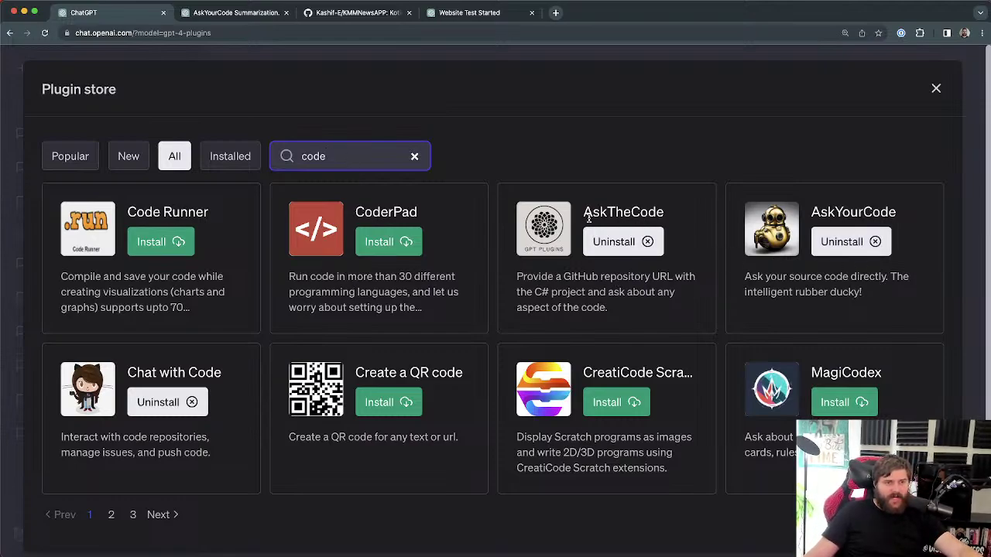
{"action": "left_click_drag", "start_coordinate": [525, 276], "coordinate": [611, 315]}
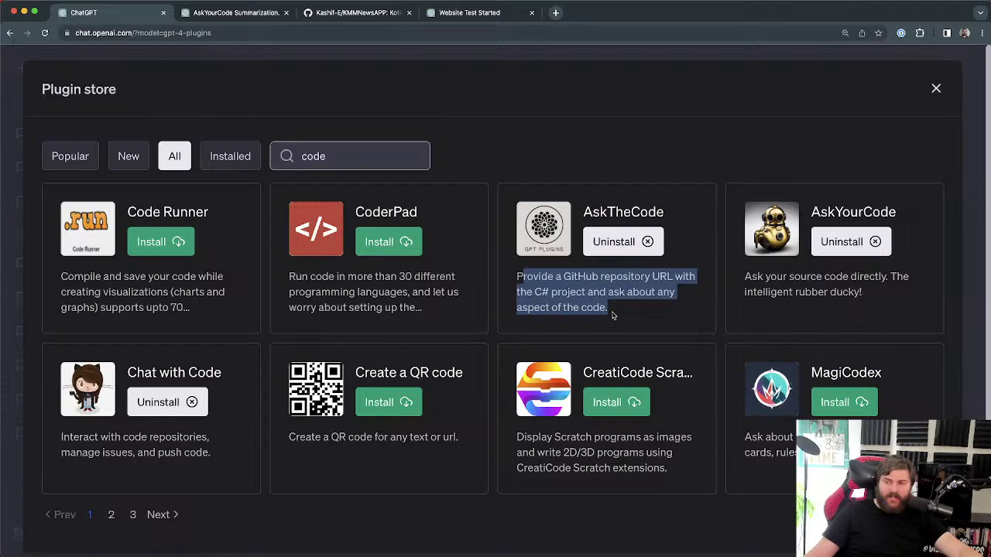
{"action": "left_click", "coordinate": [611, 315]}
{"action": "left_click_drag", "start_coordinate": [566, 276], "coordinate": [695, 280]}
{"action": "mouse_move", "coordinate": [535, 292]}
{"action": "left_mouse_down"}
{"action": "mouse_move", "coordinate": [585, 292]}
{"action": "mouse_move", "coordinate": [626, 312]}
{"action": "mouse_move", "coordinate": [537, 292]}
{"action": "left_mouse_up"}
{"action": "left_click", "coordinate": [617, 313]}
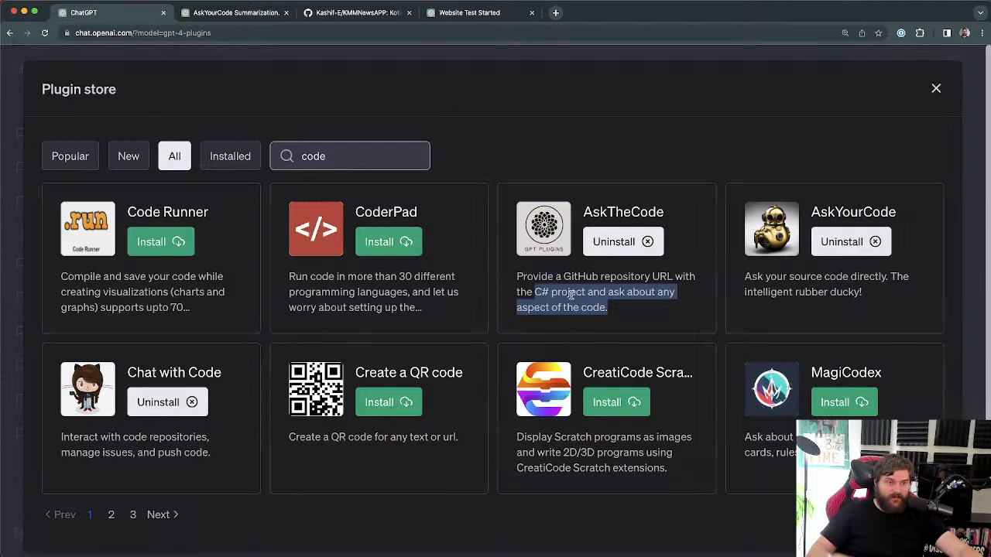
{"action": "left_click_drag", "start_coordinate": [611, 310], "coordinate": [535, 292]}
{"action": "left_click", "coordinate": [538, 291]}
{"action": "left_click", "coordinate": [584, 291]}
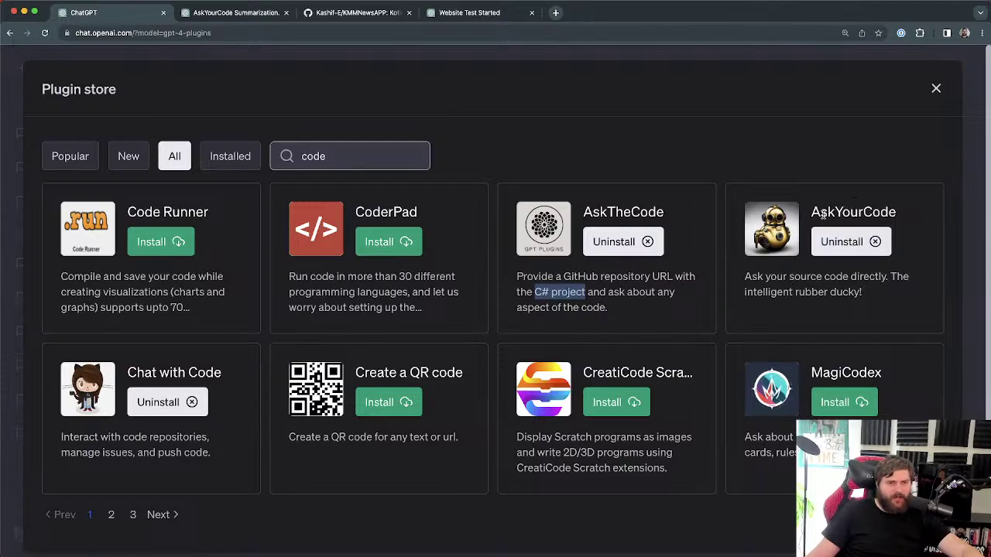
Step: Examine the AskYourCode and Chat with Code plugins, and look through result pages 2 and 3 up to QyrusTestPilot
{"action": "left_click_drag", "start_coordinate": [827, 213], "coordinate": [900, 214]}
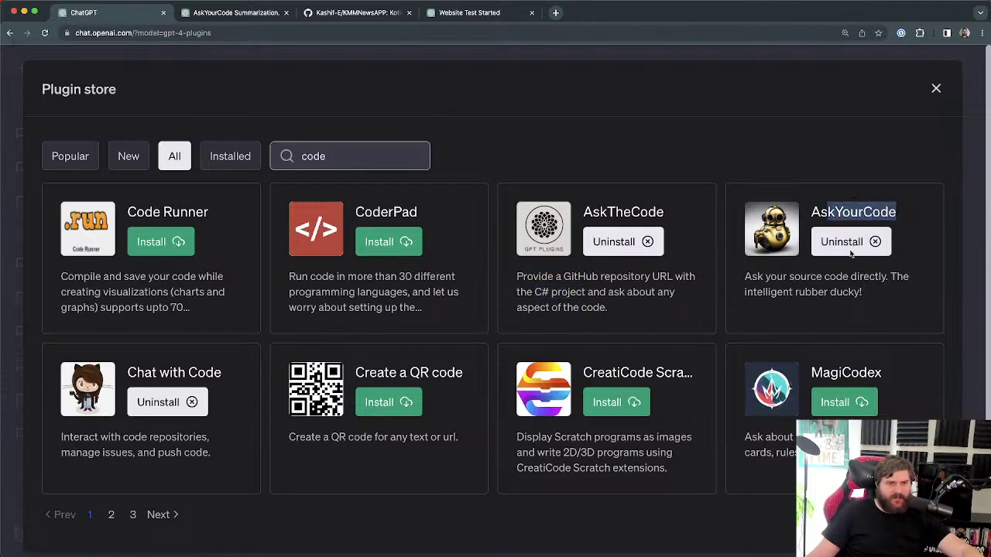
{"action": "left_click", "coordinate": [858, 211]}
{"action": "left_click_drag", "start_coordinate": [154, 374], "coordinate": [199, 374]}
{"action": "left_click", "coordinate": [111, 515]}
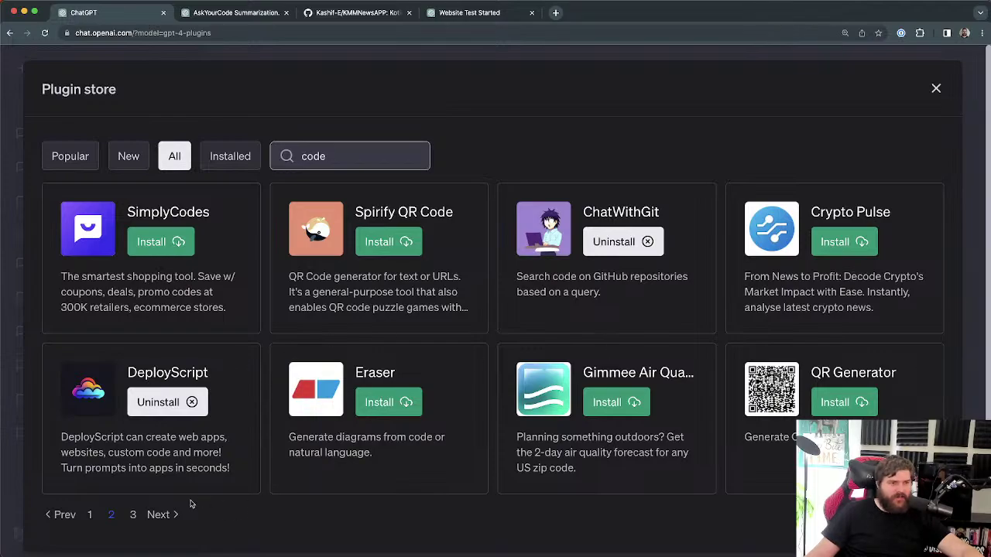
{"action": "left_click", "coordinate": [133, 515]}
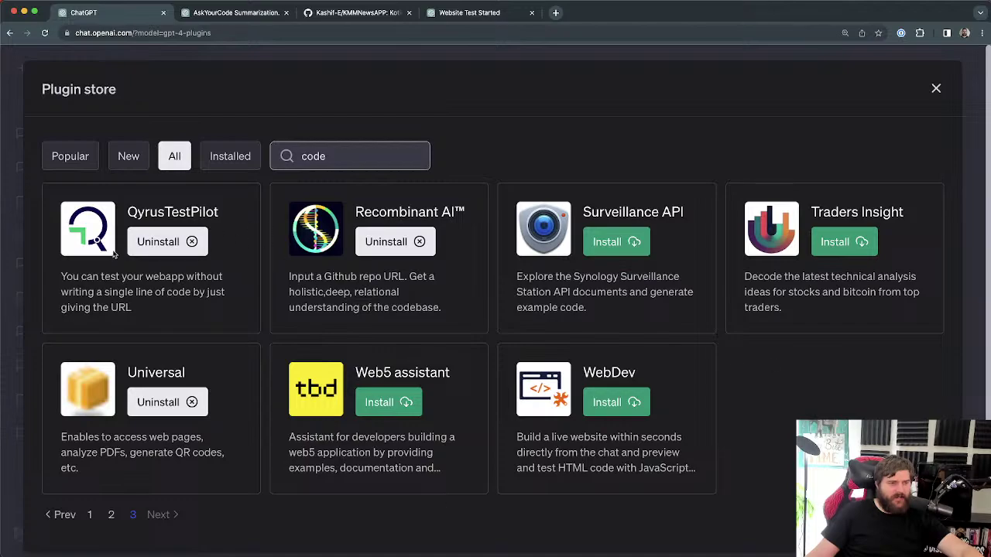
{"action": "left_click_drag", "start_coordinate": [133, 211], "coordinate": [251, 218]}
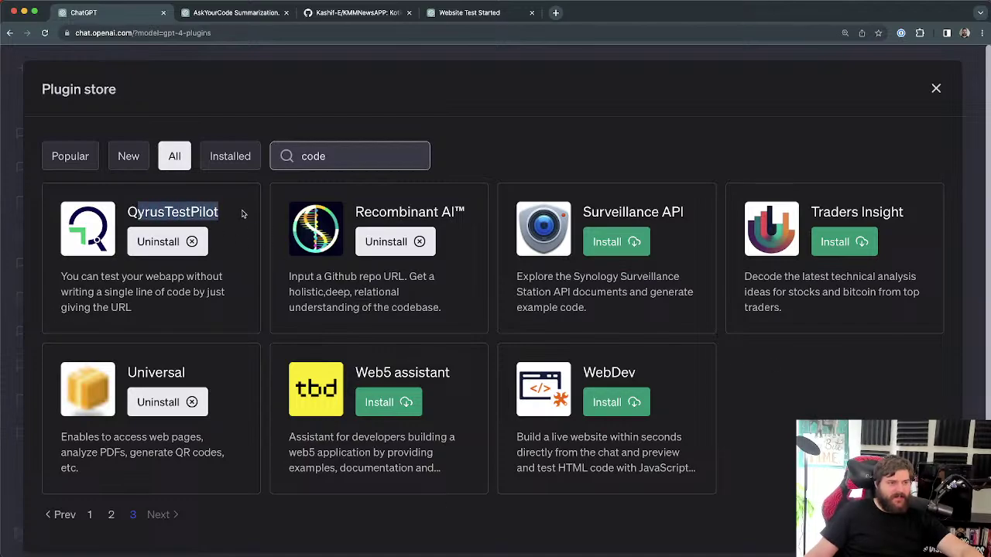
Step: Read the QyrusTestPilot plugin's description about testing a web app from its URL
{"action": "left_click_drag", "start_coordinate": [81, 277], "coordinate": [159, 290]}
{"action": "left_click", "coordinate": [174, 311]}
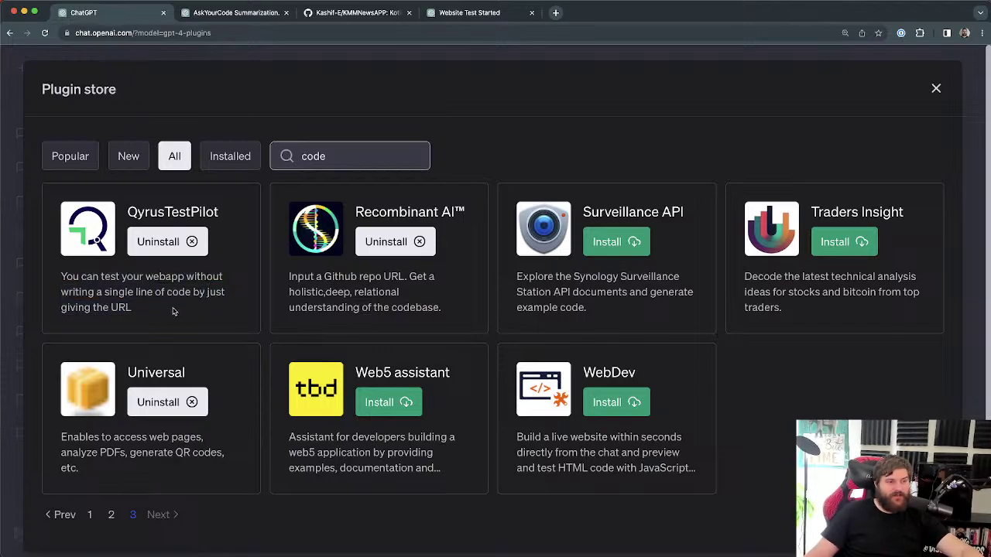
{"action": "triple_click", "coordinate": [162, 314]}
{"action": "left_click", "coordinate": [138, 297]}
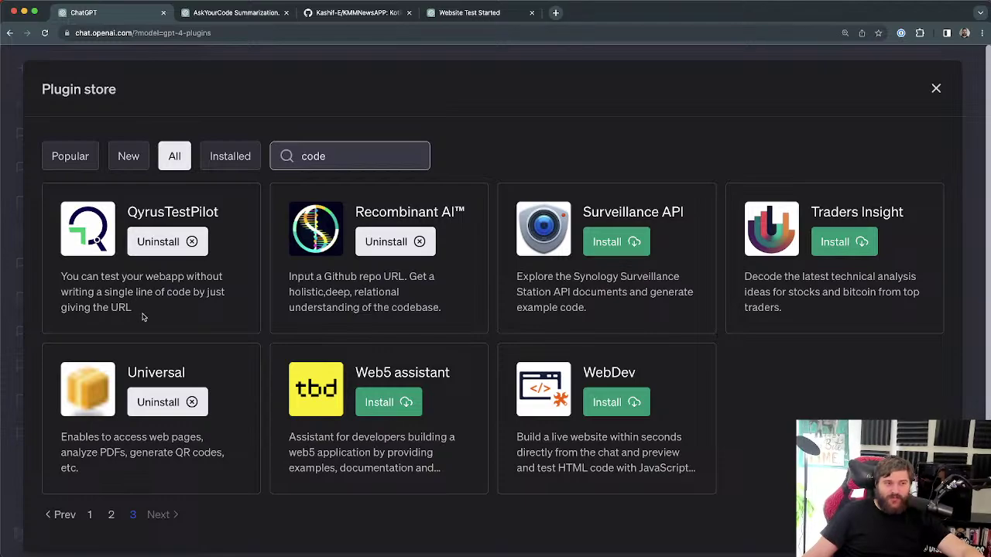
{"action": "triple_click", "coordinate": [144, 313]}
{"action": "left_click", "coordinate": [138, 308]}
{"action": "triple_click", "coordinate": [138, 308]}
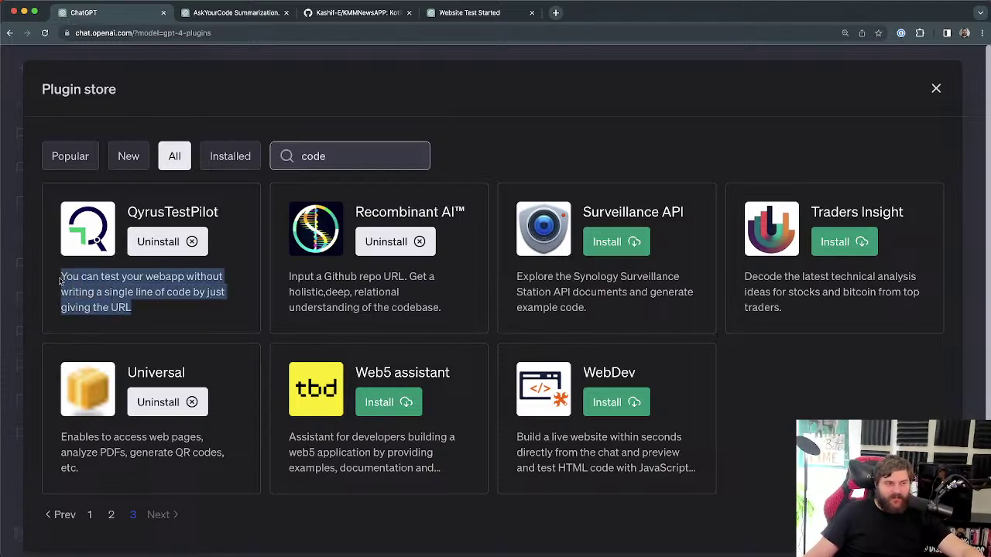
{"action": "left_click", "coordinate": [157, 302]}
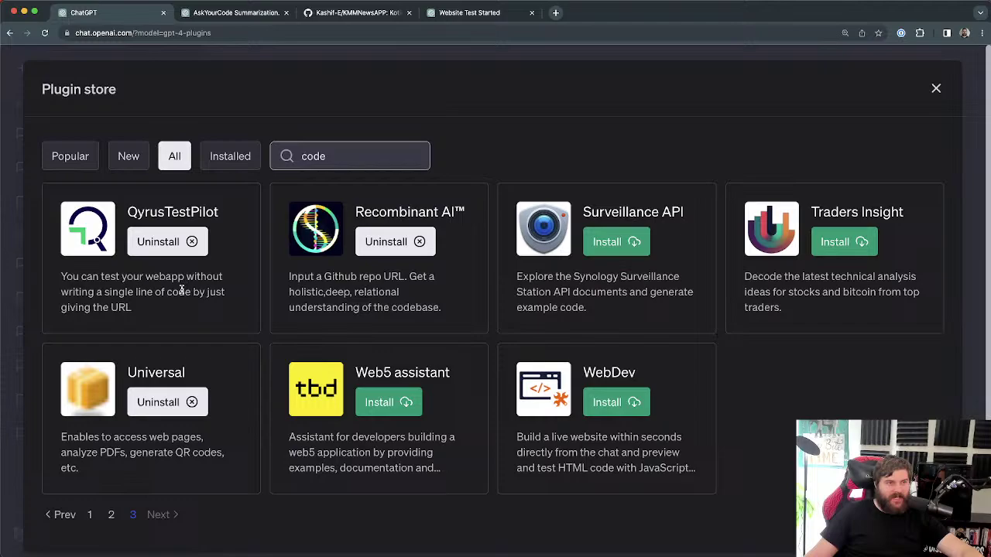
{"action": "left_click_drag", "start_coordinate": [155, 316], "coordinate": [56, 282]}
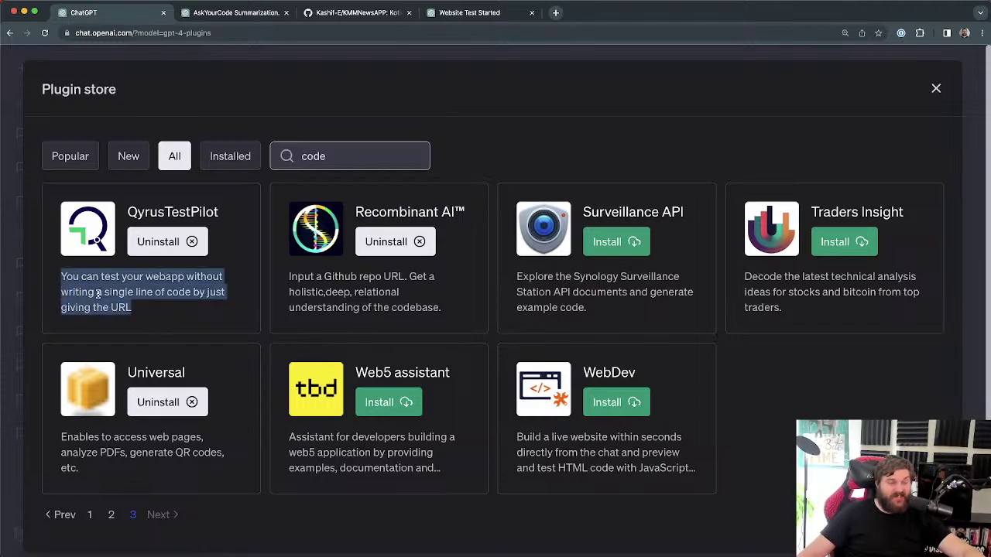
{"action": "left_click", "coordinate": [151, 313]}
{"action": "left_click_drag", "start_coordinate": [150, 312], "coordinate": [50, 279]}
Step: Return to the first results page, close the Plugin store and select Plugins as the GPT-4 mode
{"action": "left_click", "coordinate": [90, 515]}
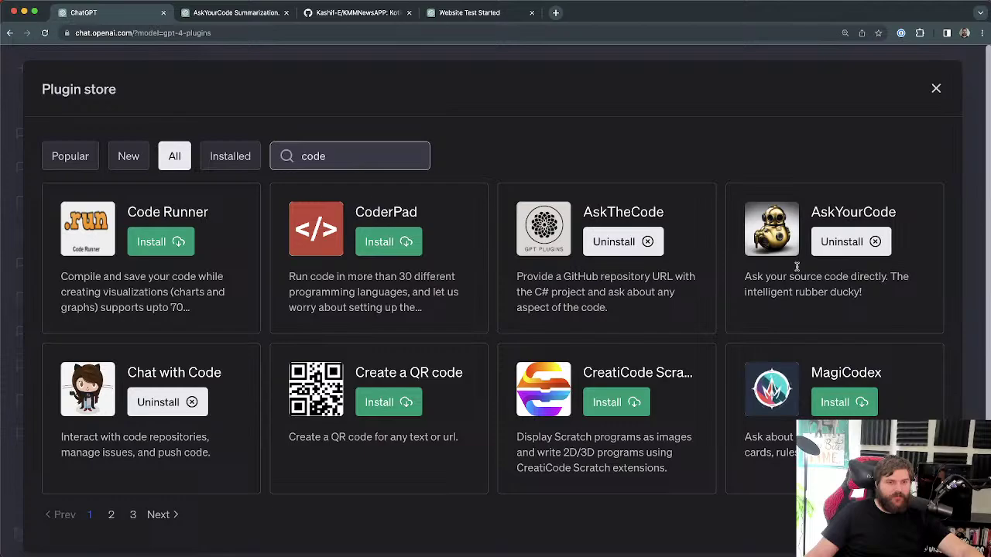
{"action": "left_click", "coordinate": [936, 88]}
{"action": "mouse_move", "coordinate": [666, 90]}
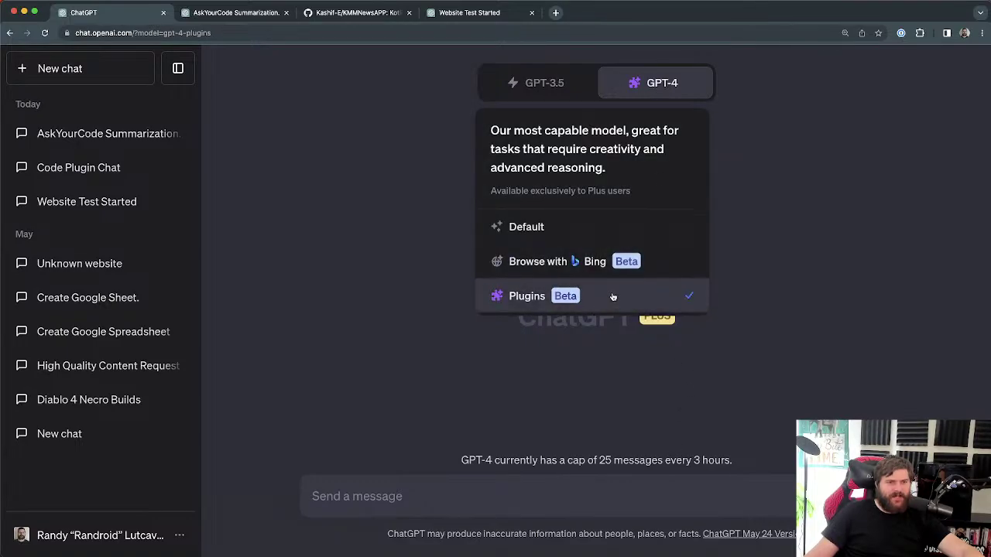
{"action": "left_click", "coordinate": [612, 295]}
Step: Open the list of installed plugins and look through it from AskTheCode down to the Plugin store entry
{"action": "left_click", "coordinate": [607, 126]}
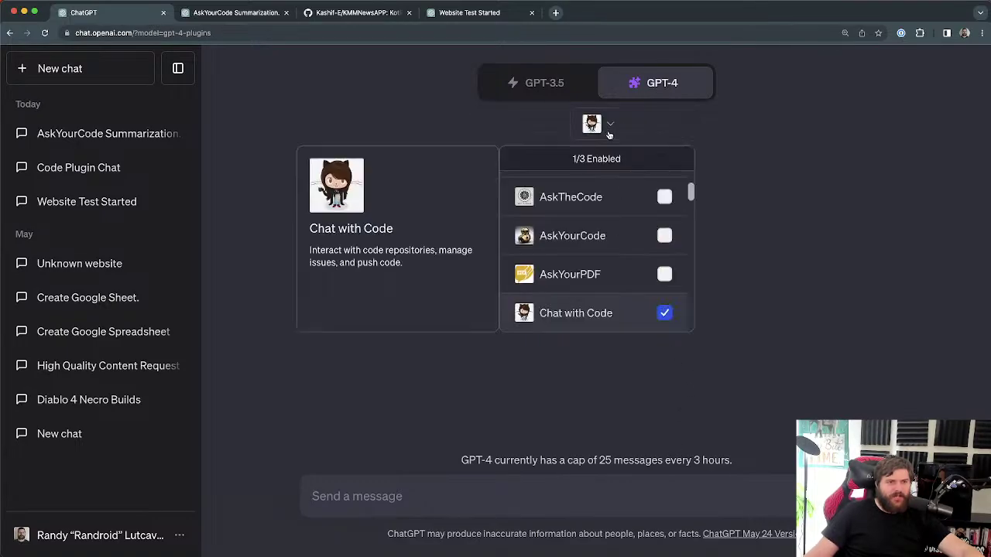
{"action": "left_click", "coordinate": [639, 189]}
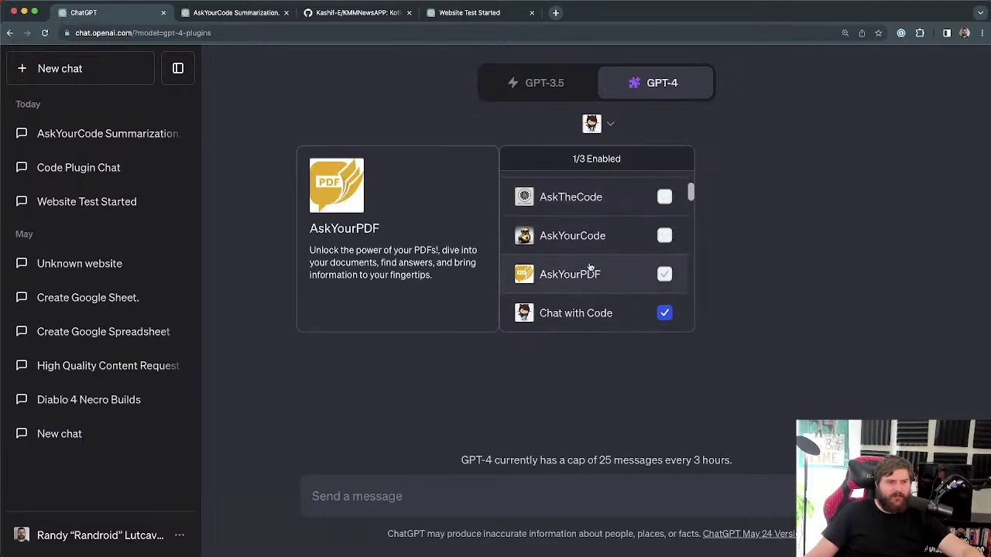
{"action": "left_click", "coordinate": [597, 240]}
{"action": "scroll", "coordinate": [596, 243], "scroll_direction": "down", "scroll_amount": 1}
{"action": "scroll", "coordinate": [596, 242], "scroll_direction": "down", "scroll_amount": 5}
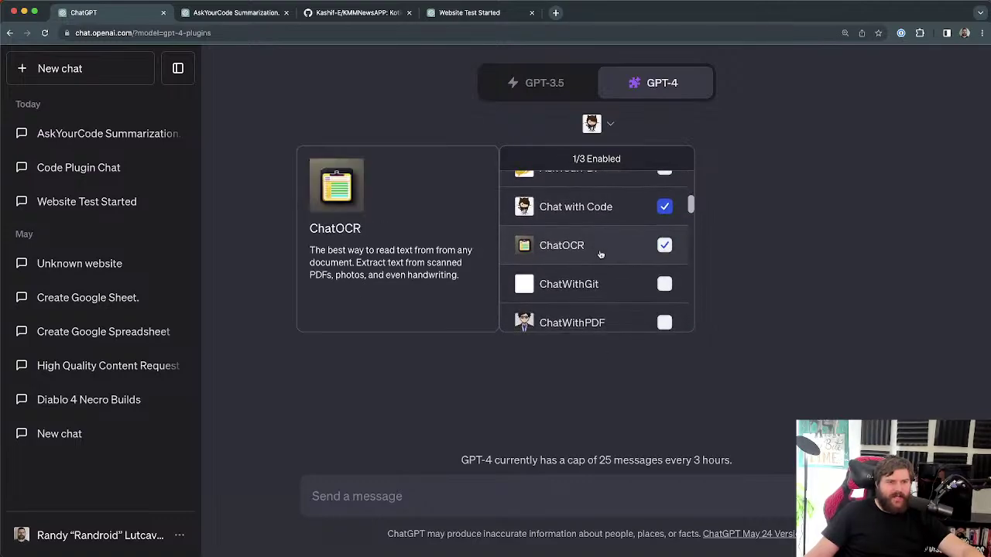
{"action": "scroll", "coordinate": [602, 275], "scroll_direction": "down", "scroll_amount": 3}
{"action": "left_click", "coordinate": [605, 284]}
{"action": "scroll", "coordinate": [606, 281], "scroll_direction": "down", "scroll_amount": 5}
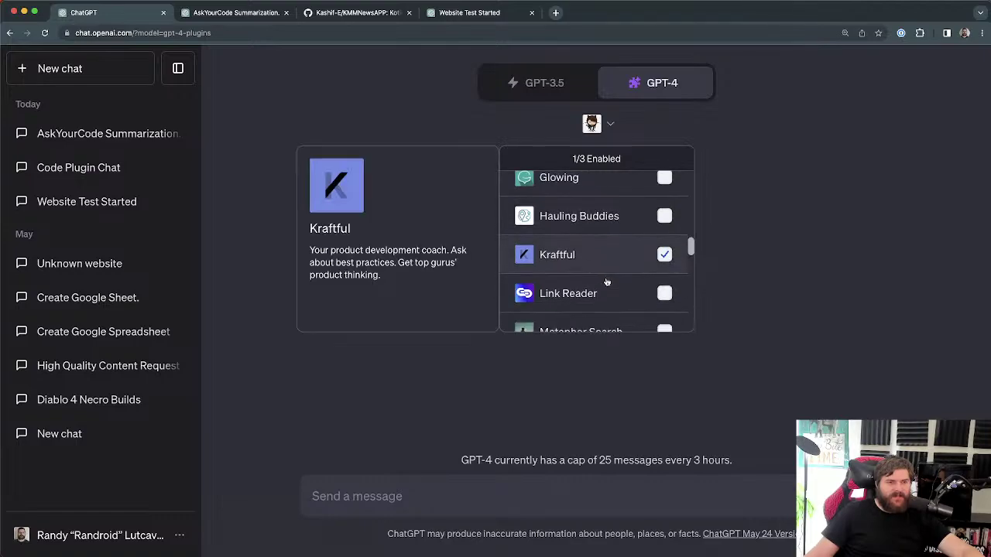
{"action": "scroll", "coordinate": [606, 281], "scroll_direction": "down", "scroll_amount": 10}
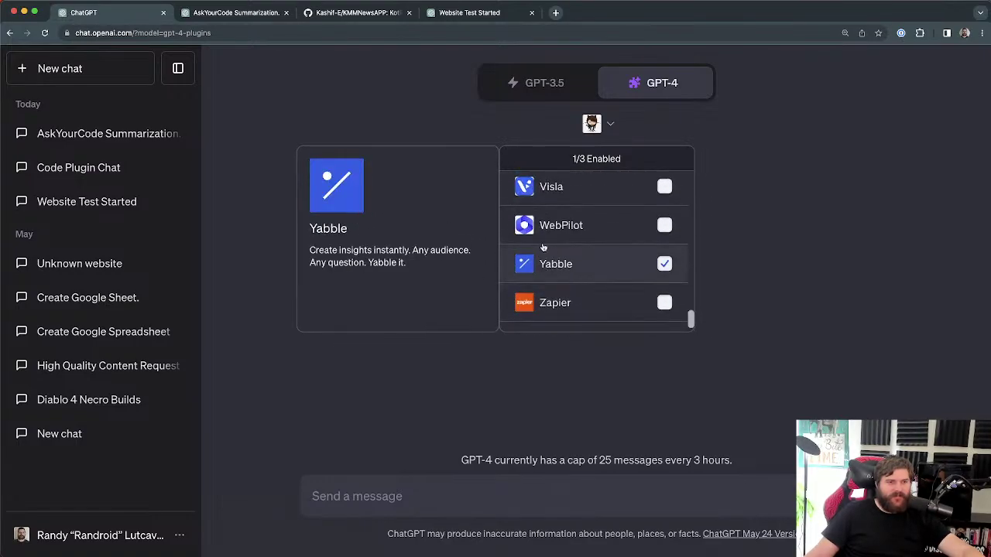
{"action": "left_click", "coordinate": [546, 243]}
{"action": "scroll", "coordinate": [565, 244], "scroll_direction": "down", "scroll_amount": 1}
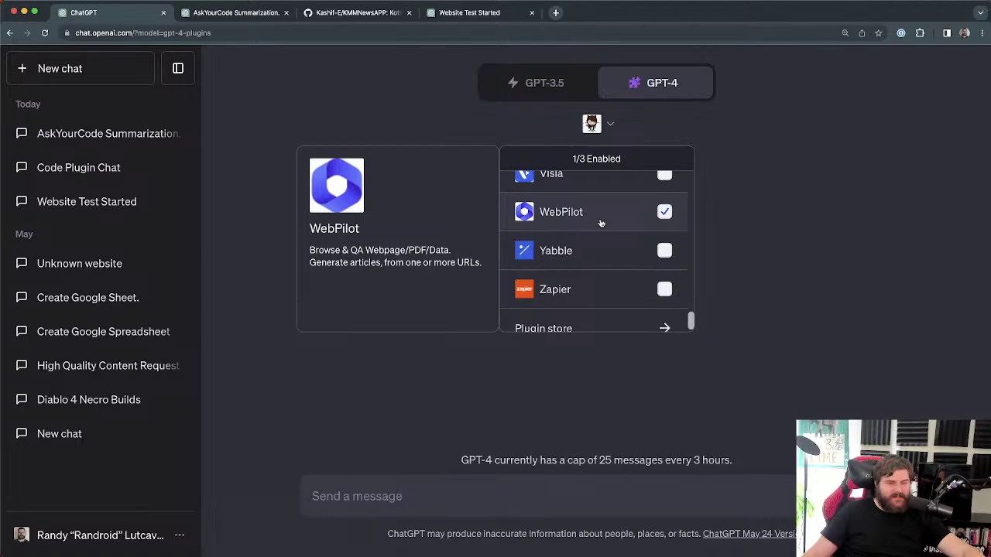
Step: Go back up the plugin list to Chat with Code, keep it enabled and close the list
{"action": "scroll", "coordinate": [599, 222], "scroll_direction": "up", "scroll_amount": 10}
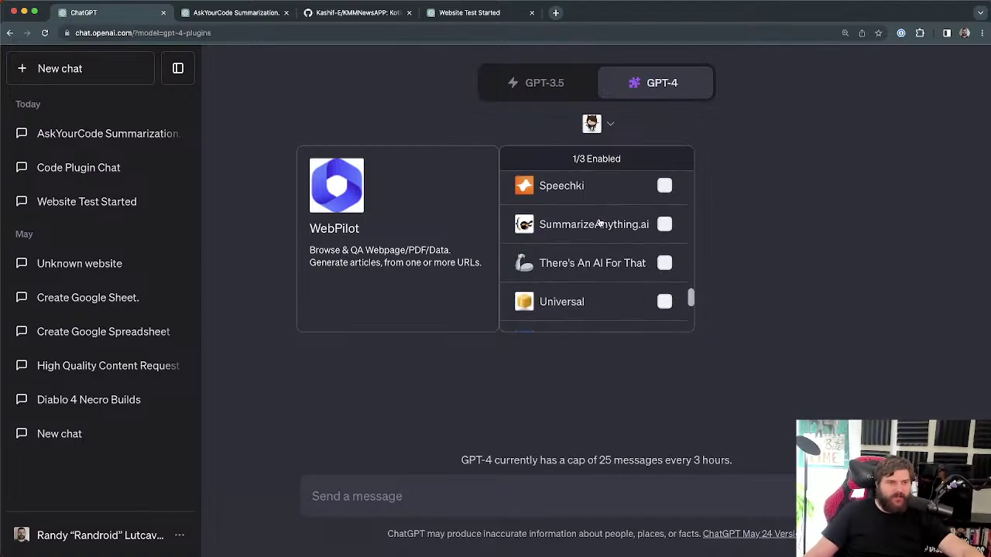
{"action": "scroll", "coordinate": [599, 222], "scroll_direction": "up", "scroll_amount": 10}
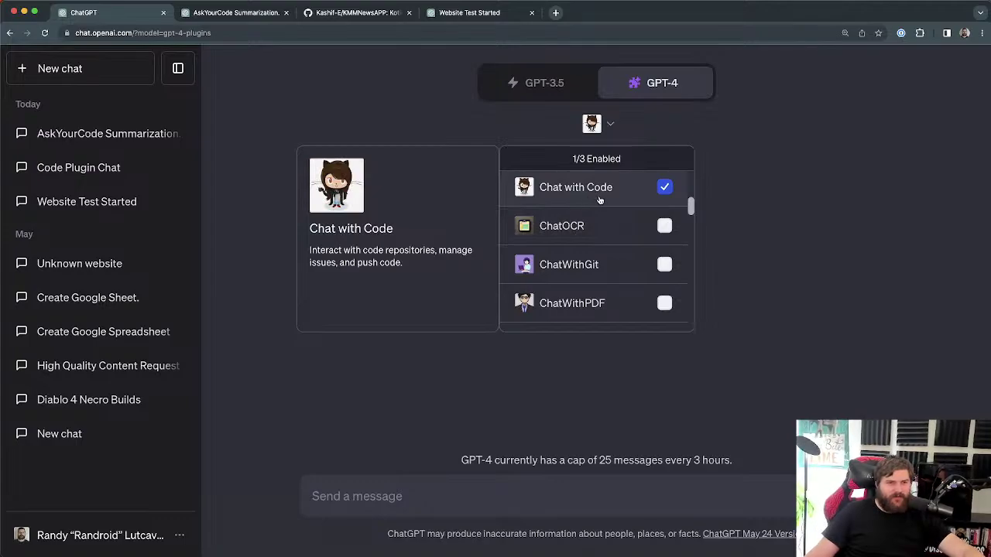
{"action": "left_click", "coordinate": [581, 303]}
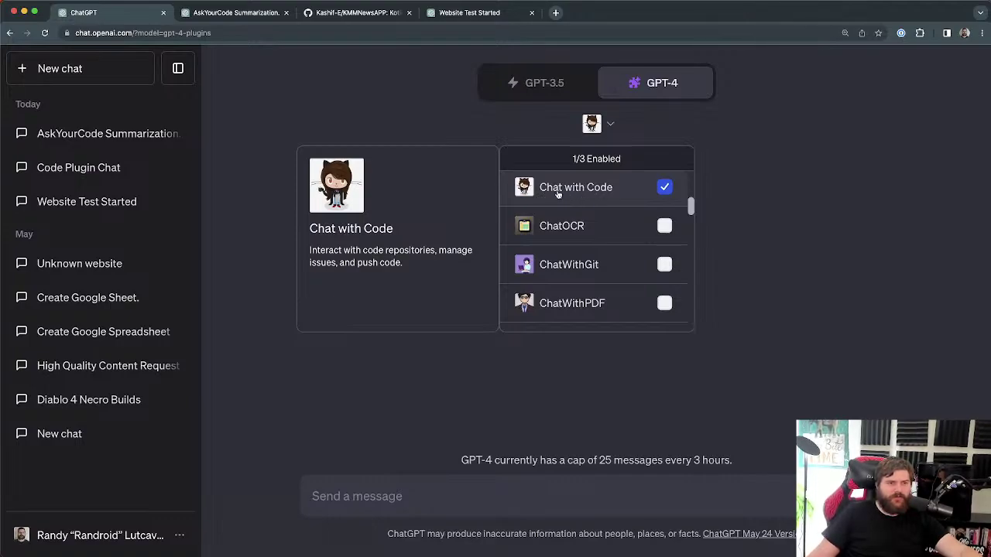
{"action": "left_click", "coordinate": [743, 221]}
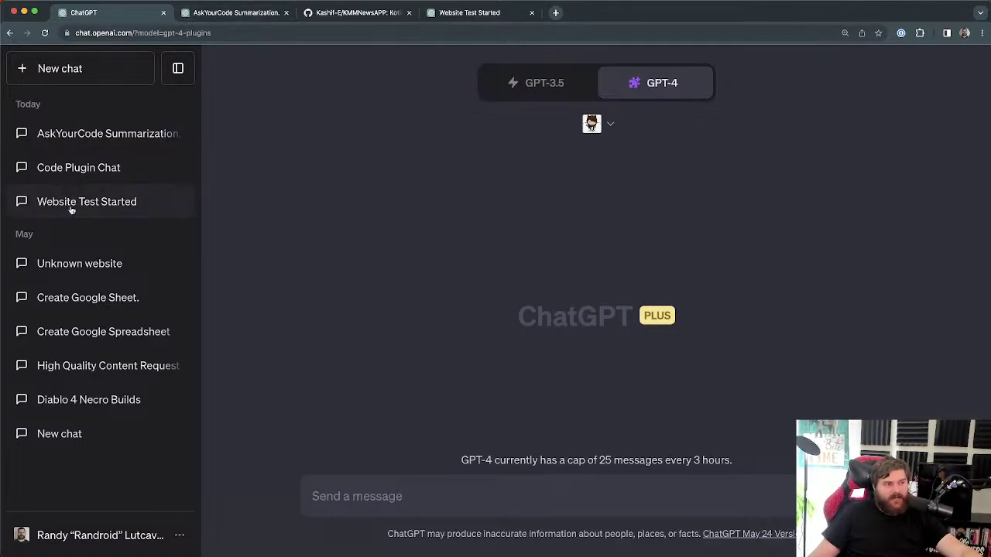
{"action": "left_click", "coordinate": [130, 170]}
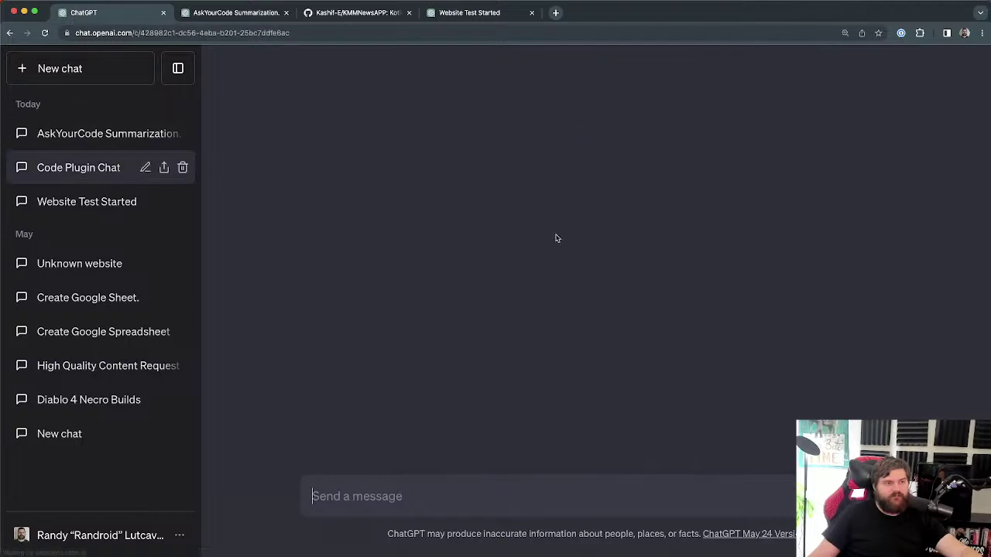
{"action": "left_click", "coordinate": [192, 68]}
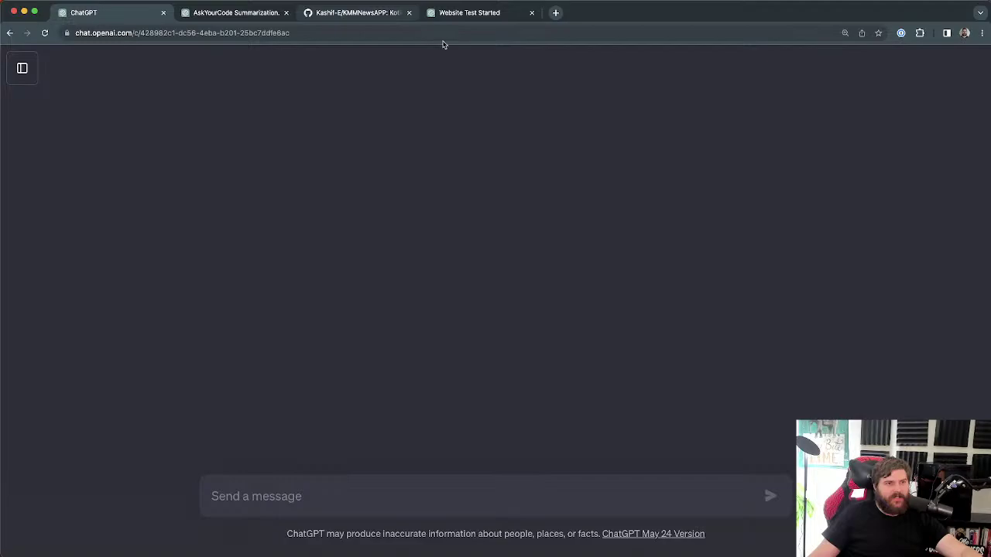
{"action": "left_click", "coordinate": [22, 68]}
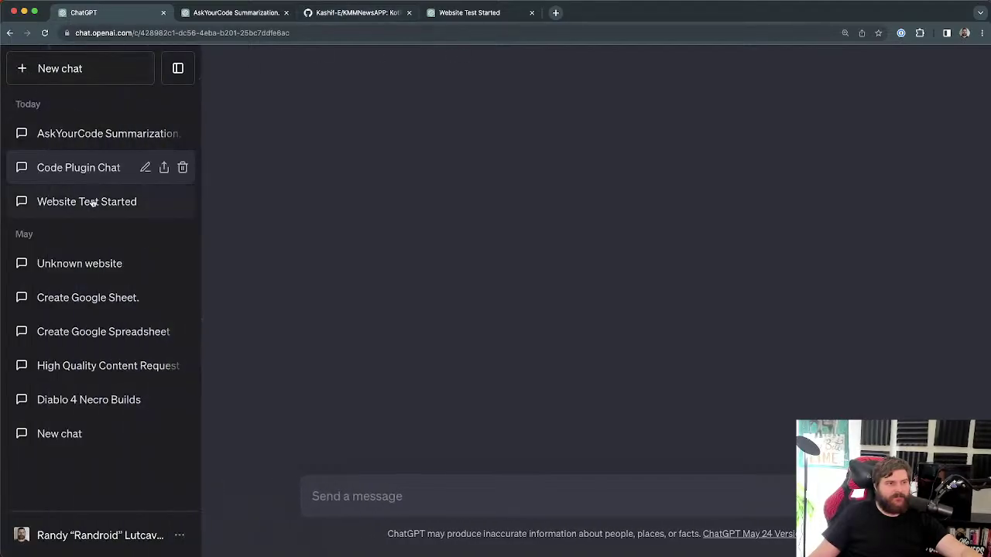
{"action": "left_click", "coordinate": [121, 201]}
{"action": "left_click", "coordinate": [88, 135]}
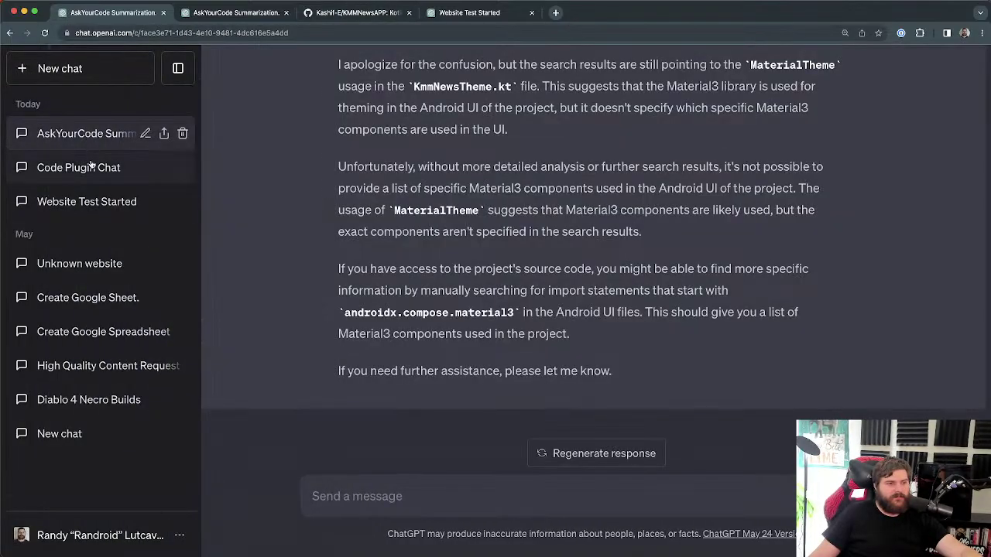
Step: Open the Code Plugin Chat conversation from the history and read its first prompt, "Chat with code plugin"
{"action": "left_click", "coordinate": [88, 167]}
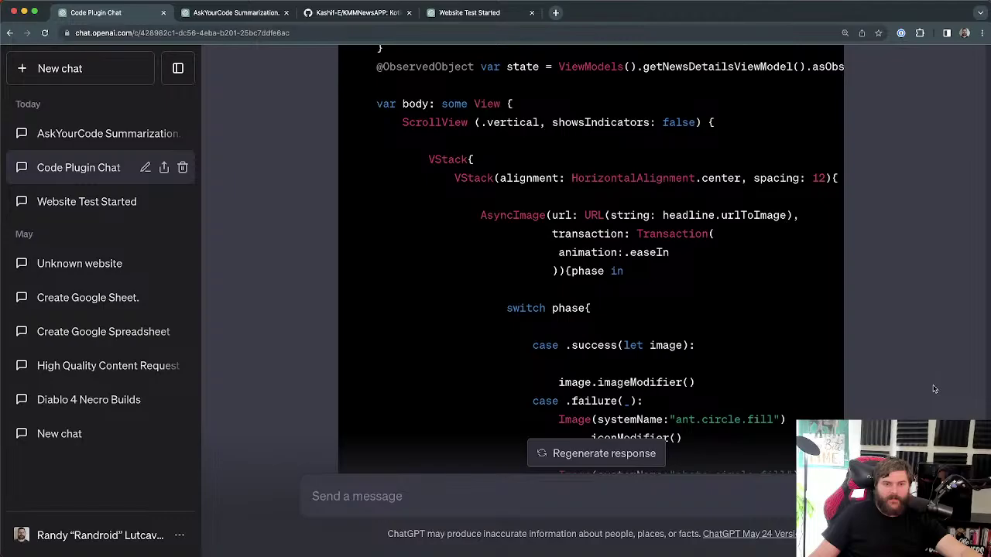
{"action": "scroll", "coordinate": [718, 127], "scroll_direction": "up", "scroll_amount": 15}
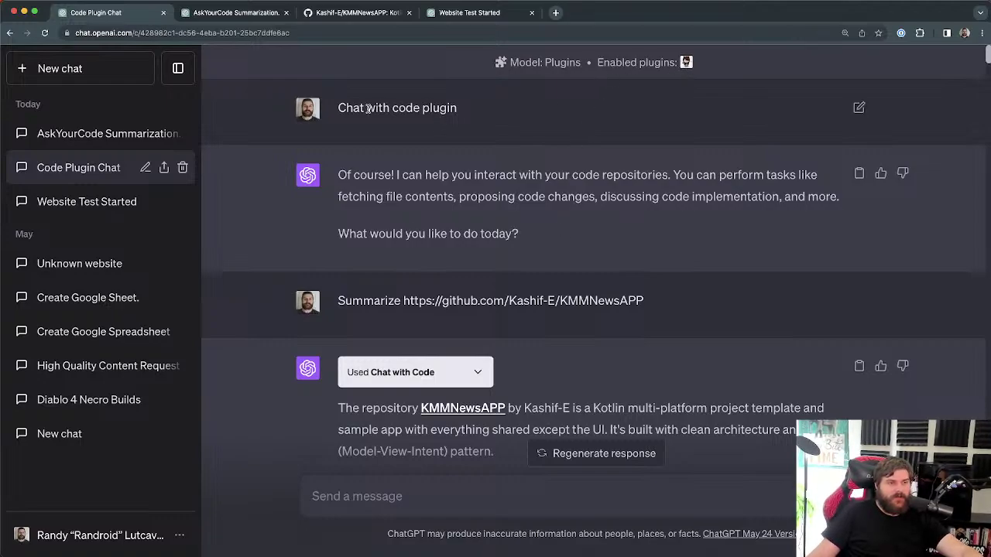
{"action": "left_click_drag", "start_coordinate": [421, 108], "coordinate": [502, 114]}
{"action": "left_click", "coordinate": [333, 109]}
{"action": "left_click", "coordinate": [502, 114]}
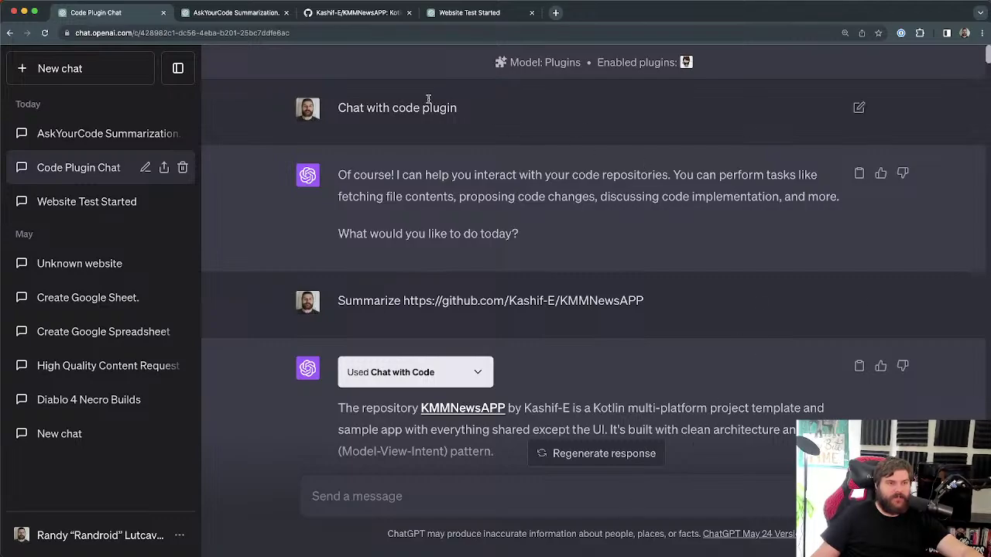
{"action": "left_click_drag", "start_coordinate": [339, 107], "coordinate": [429, 107]}
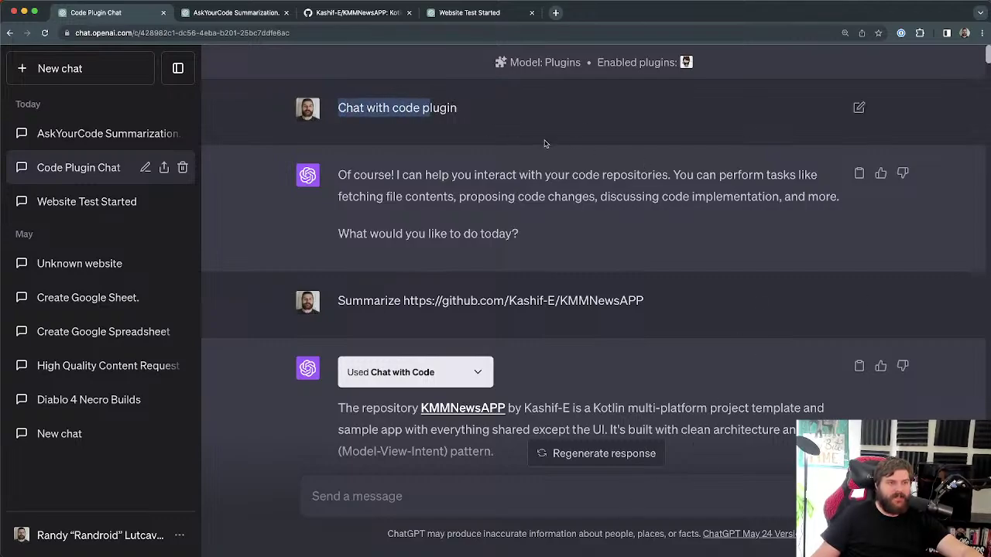
Step: Examine the reply about the plugin's repository tasks and the GitHub URL in the Summarize prompt
{"action": "left_click_drag", "start_coordinate": [350, 176], "coordinate": [787, 216]}
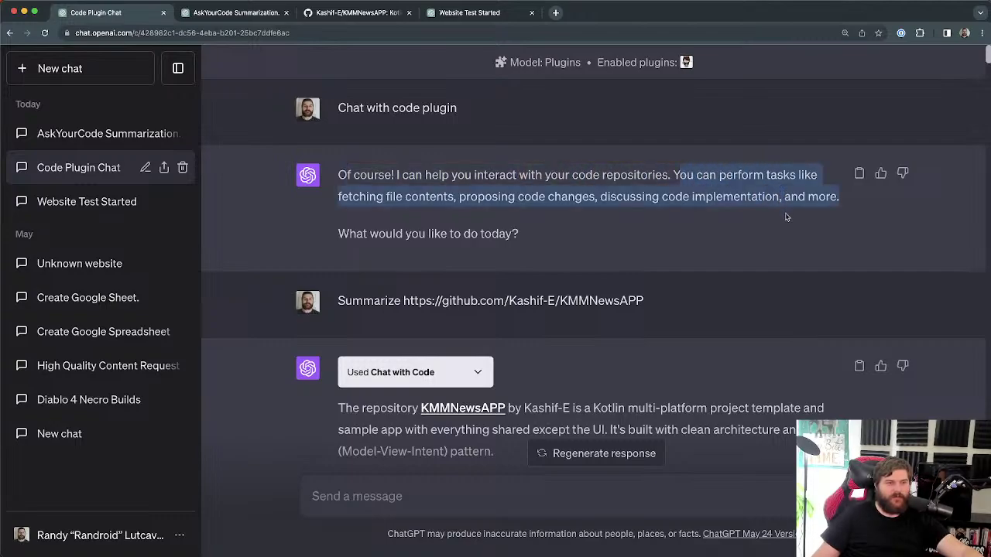
{"action": "left_click", "coordinate": [491, 213]}
{"action": "left_click_drag", "start_coordinate": [383, 203], "coordinate": [774, 217]}
{"action": "left_click", "coordinate": [769, 216]}
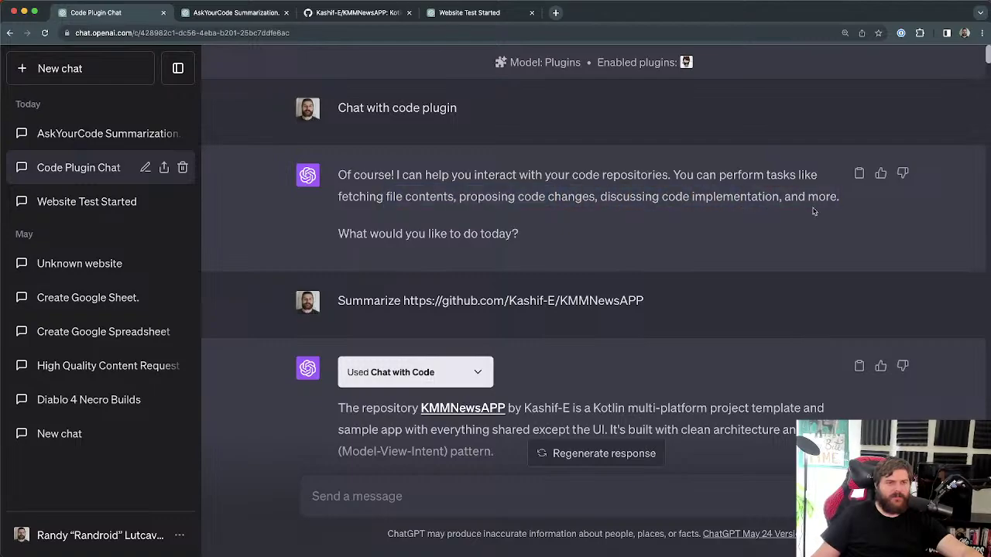
{"action": "left_click_drag", "start_coordinate": [386, 235], "coordinate": [591, 235]}
{"action": "scroll", "coordinate": [719, 201], "scroll_direction": "down", "scroll_amount": 1}
{"action": "left_click", "coordinate": [700, 209]}
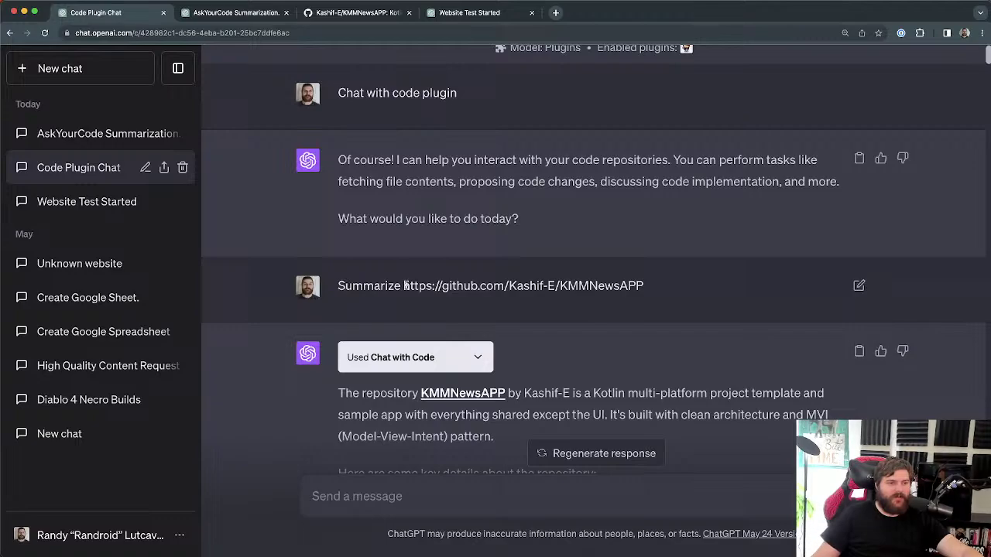
{"action": "left_click_drag", "start_coordinate": [405, 286], "coordinate": [642, 284]}
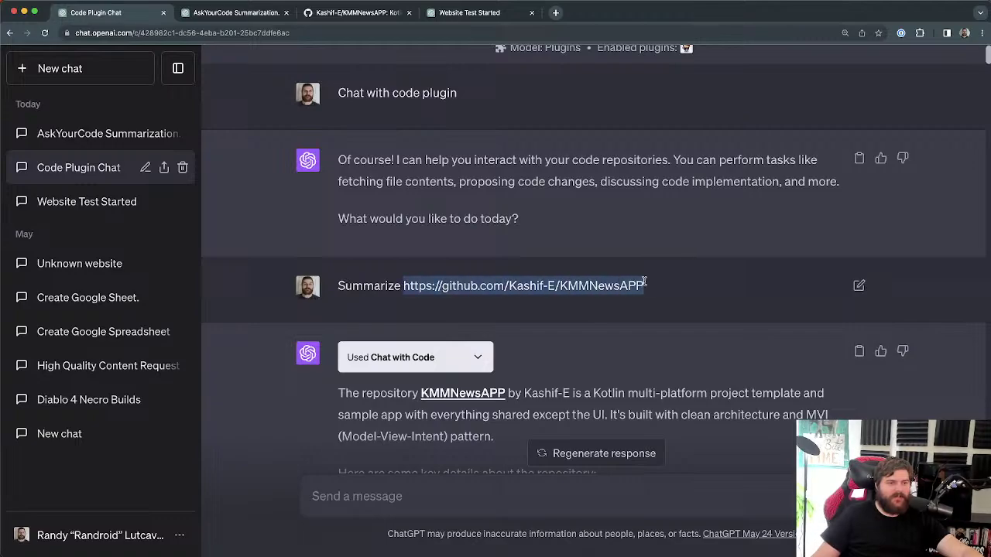
Step: Switch to the KMMNewsAPP repository page on GitHub and look through its README down to the "What's shared?" section
{"action": "left_click", "coordinate": [323, 15]}
{"action": "scroll", "coordinate": [241, 221], "scroll_direction": "down", "scroll_amount": 15}
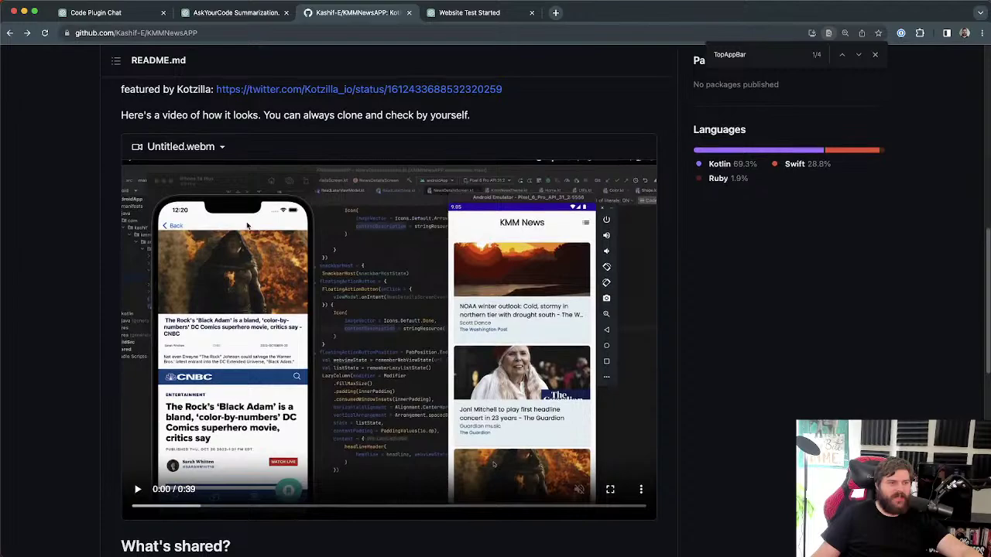
{"action": "scroll", "coordinate": [247, 225], "scroll_direction": "up", "scroll_amount": 3}
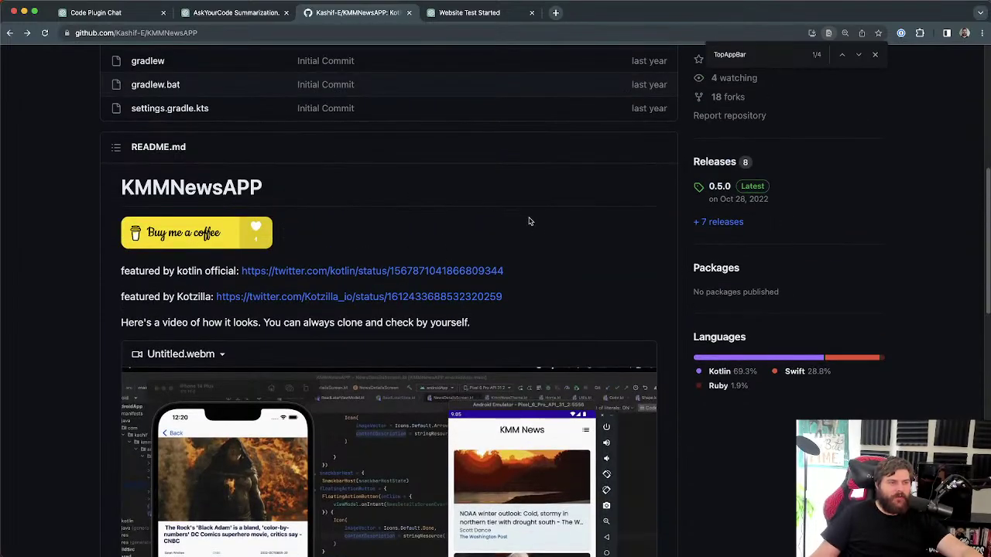
{"action": "scroll", "coordinate": [554, 241], "scroll_direction": "down", "scroll_amount": 10}
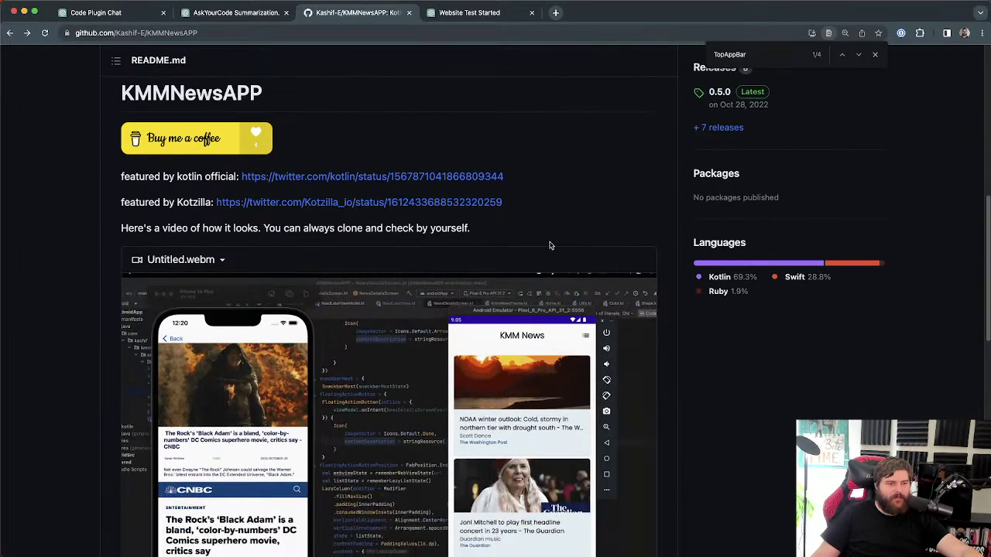
{"action": "scroll", "coordinate": [473, 354], "scroll_direction": "up", "scroll_amount": 1}
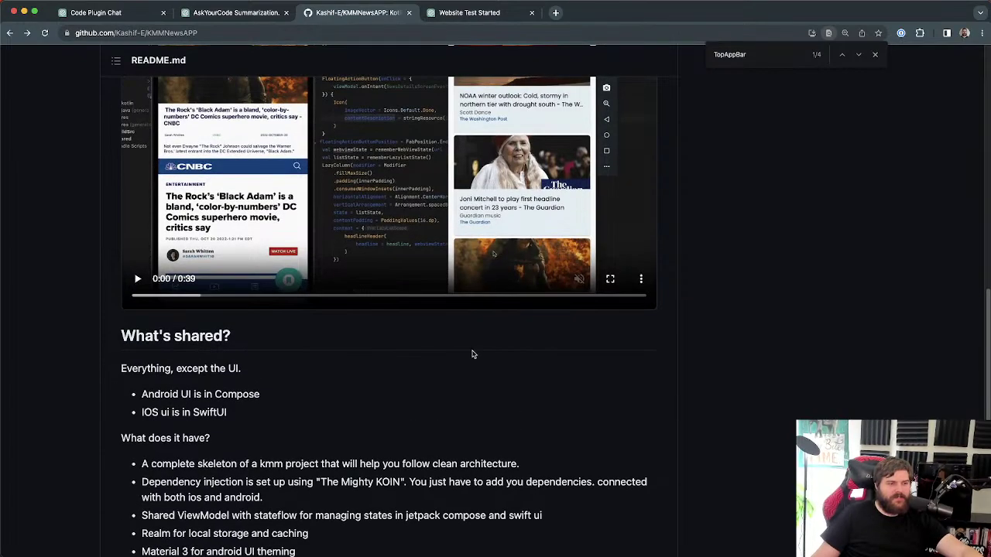
Step: Examine the README's entries on the Android UI and iOS UI frameworks
{"action": "left_click_drag", "start_coordinate": [174, 394], "coordinate": [263, 397]}
{"action": "left_click", "coordinate": [204, 394]}
{"action": "left_click", "coordinate": [198, 416]}
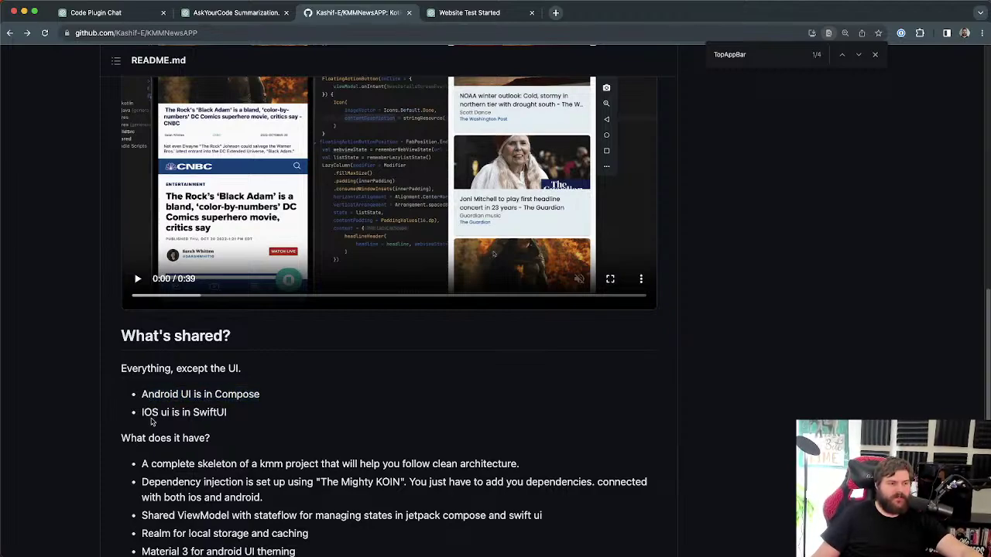
{"action": "left_click_drag", "start_coordinate": [144, 413], "coordinate": [229, 412]}
{"action": "left_click_drag", "start_coordinate": [209, 412], "coordinate": [244, 421]}
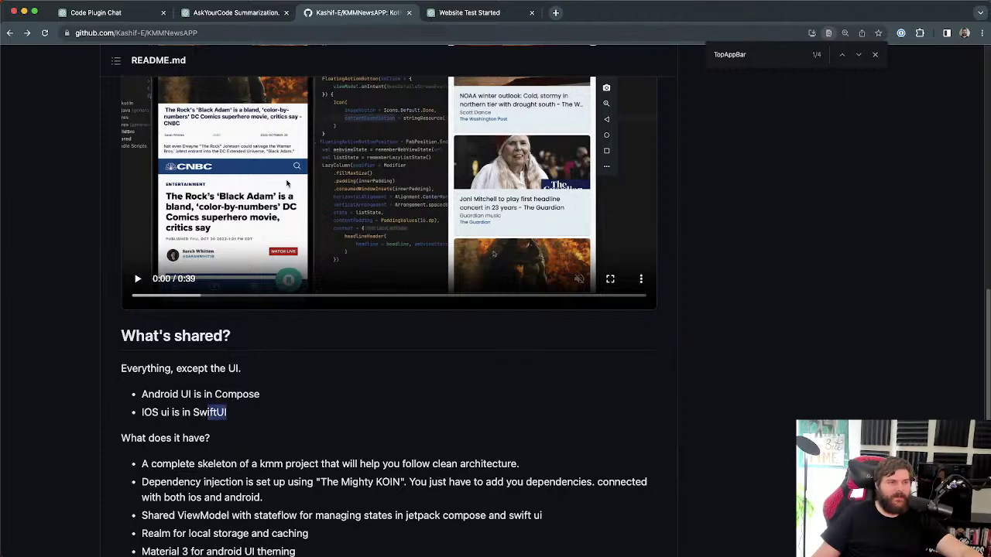
Step: Look over the KMMNewsAPP repository's file list and the beginning of its README
{"action": "scroll", "coordinate": [328, 304], "scroll_direction": "up", "scroll_amount": 15}
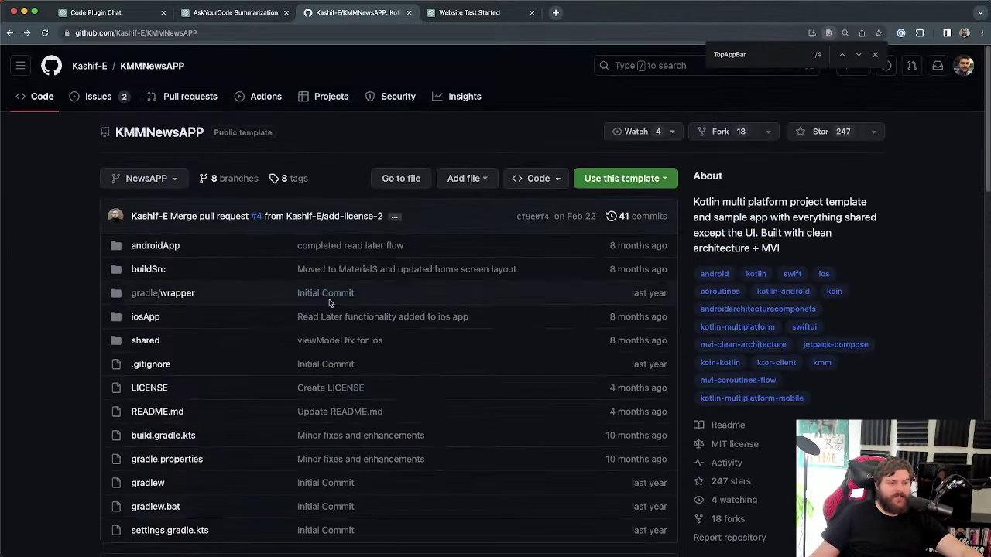
{"action": "scroll", "coordinate": [268, 399], "scroll_direction": "down", "scroll_amount": 6}
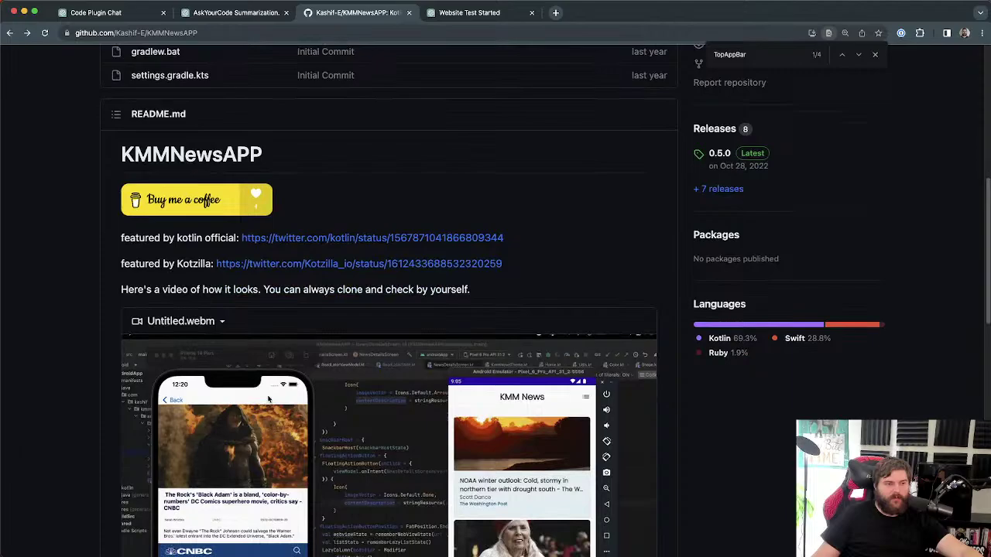
{"action": "scroll", "coordinate": [268, 399], "scroll_direction": "up", "scroll_amount": 6}
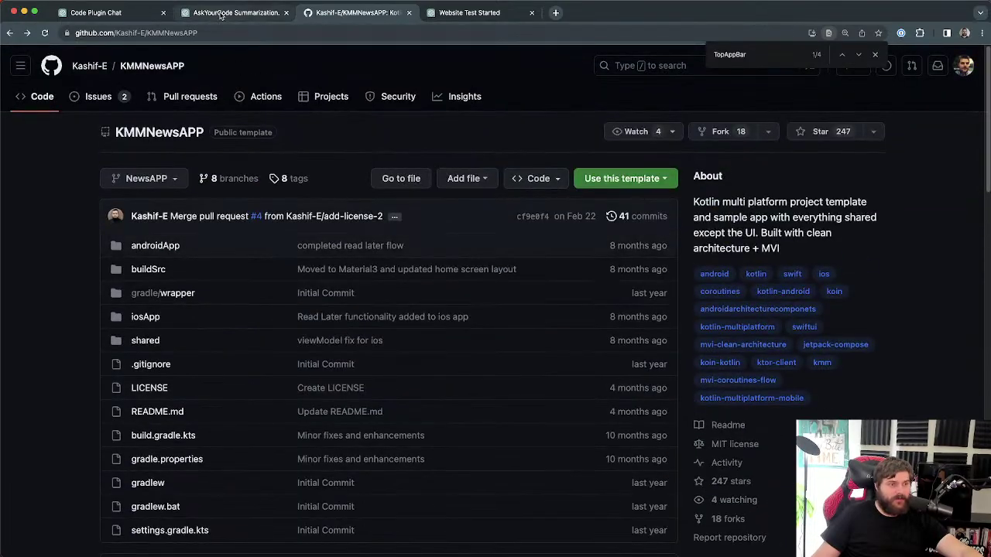
{"action": "scroll", "coordinate": [272, 246], "scroll_direction": "down", "scroll_amount": 4}
{"action": "scroll", "coordinate": [272, 246], "scroll_direction": "up", "scroll_amount": 4}
Step: Return to the Code Plugin Chat conversation and bring up the reply to the Summarize prompt
{"action": "left_click", "coordinate": [225, 13]}
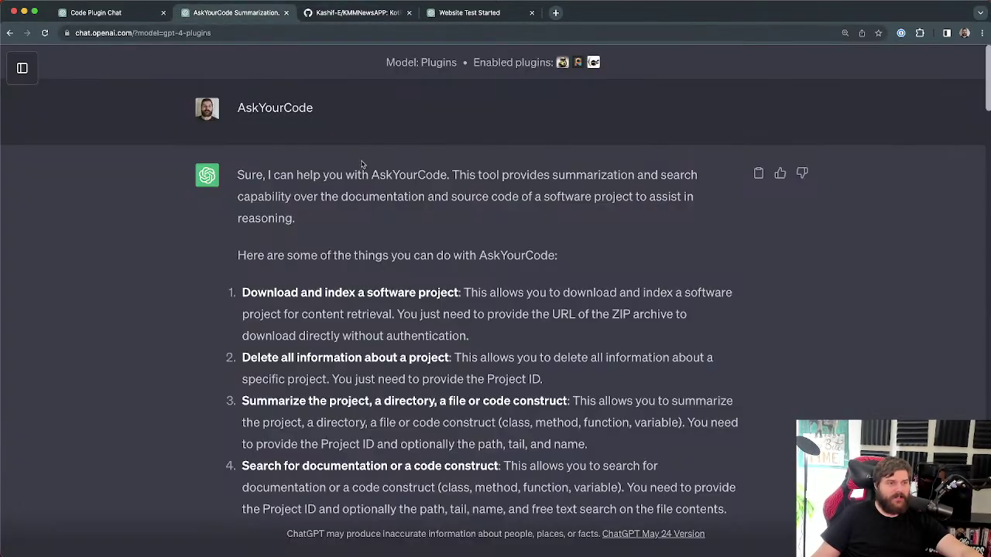
{"action": "left_click", "coordinate": [122, 14]}
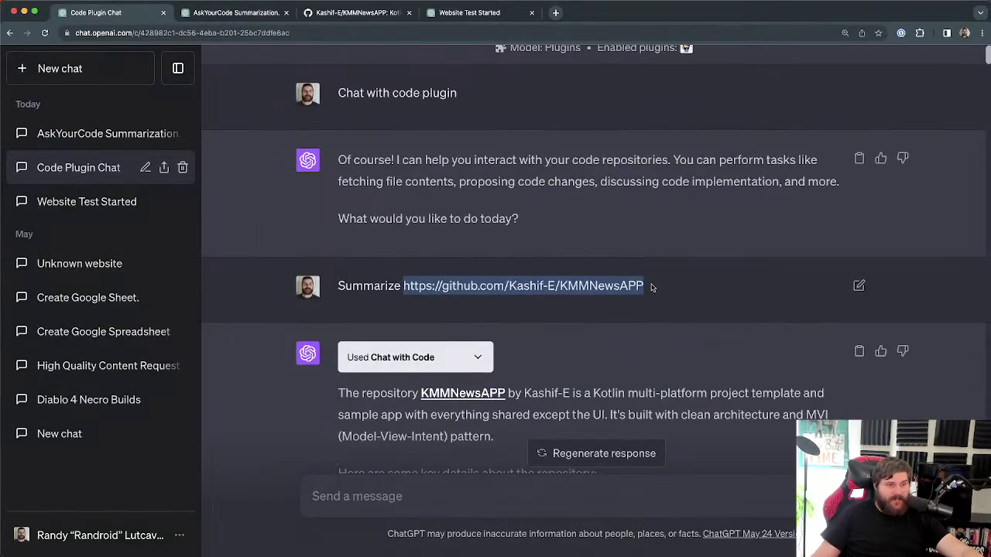
{"action": "scroll", "coordinate": [582, 298], "scroll_direction": "down", "scroll_amount": 4}
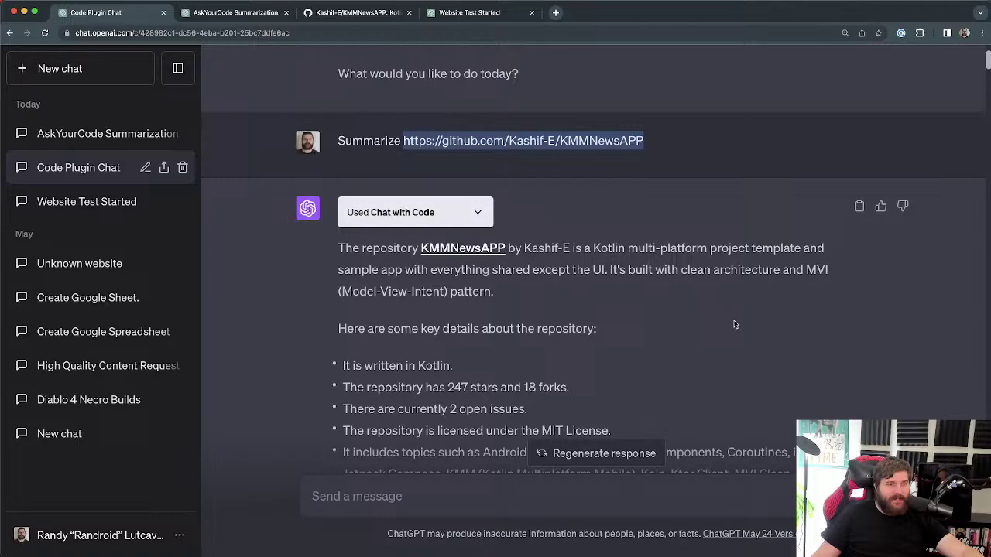
{"action": "scroll", "coordinate": [729, 331], "scroll_direction": "down", "scroll_amount": 1}
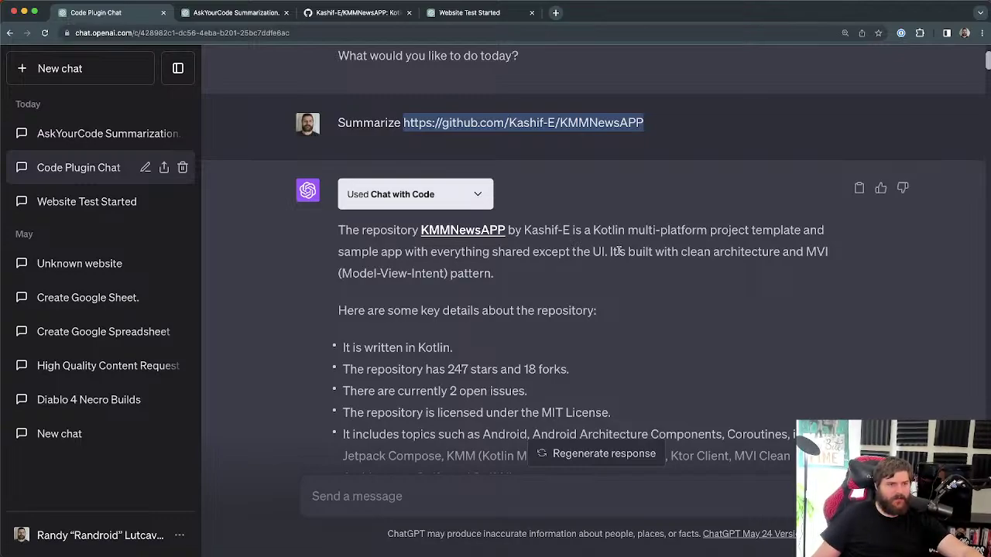
Step: Read the summary's opening paragraph on the project template, what it shares and its architecture pattern
{"action": "left_click_drag", "start_coordinate": [525, 233], "coordinate": [826, 233]}
{"action": "left_click", "coordinate": [649, 247]}
{"action": "left_click", "coordinate": [501, 254]}
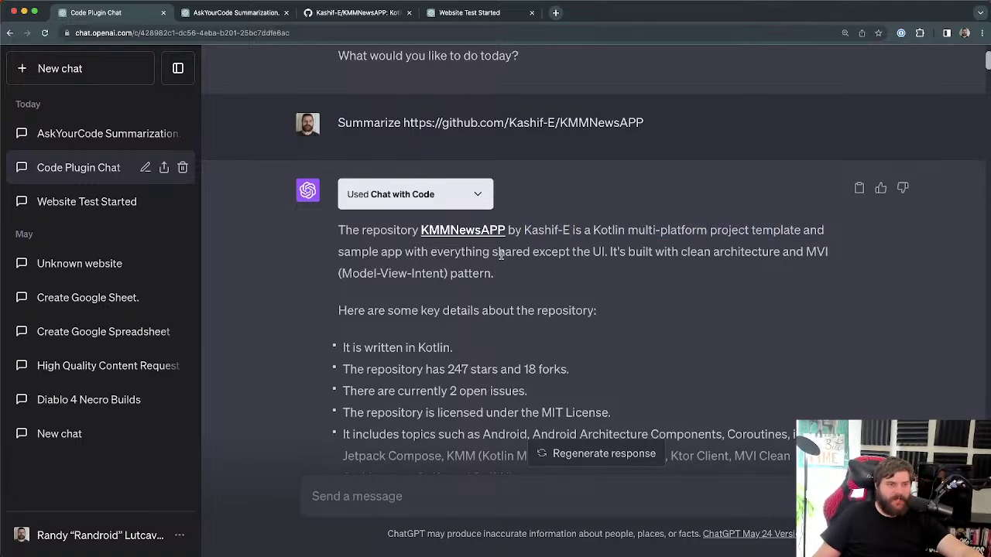
{"action": "left_click_drag", "start_coordinate": [378, 253], "coordinate": [428, 253]}
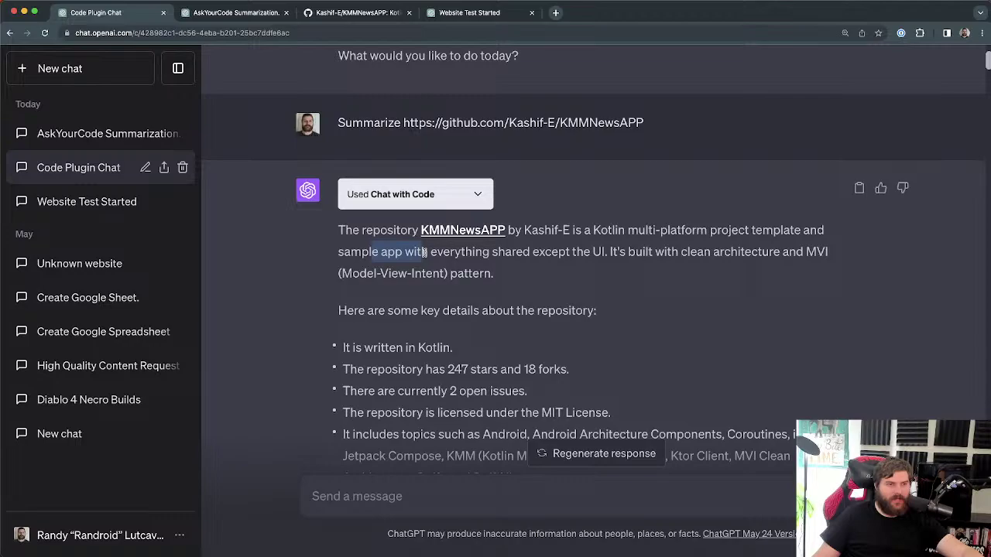
{"action": "left_click_drag", "start_coordinate": [604, 253], "coordinate": [551, 253]}
{"action": "left_click", "coordinate": [640, 265]}
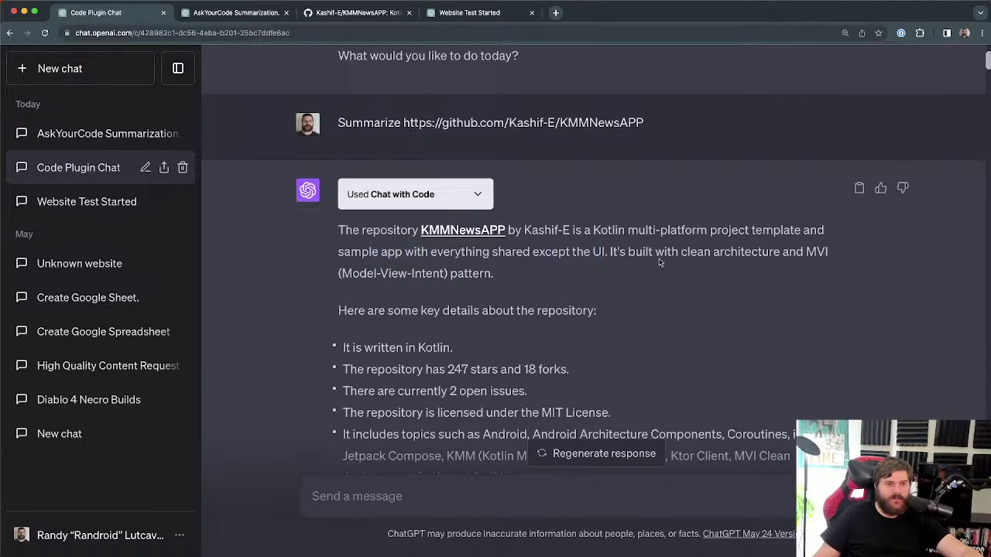
{"action": "left_click_drag", "start_coordinate": [640, 261], "coordinate": [836, 263]}
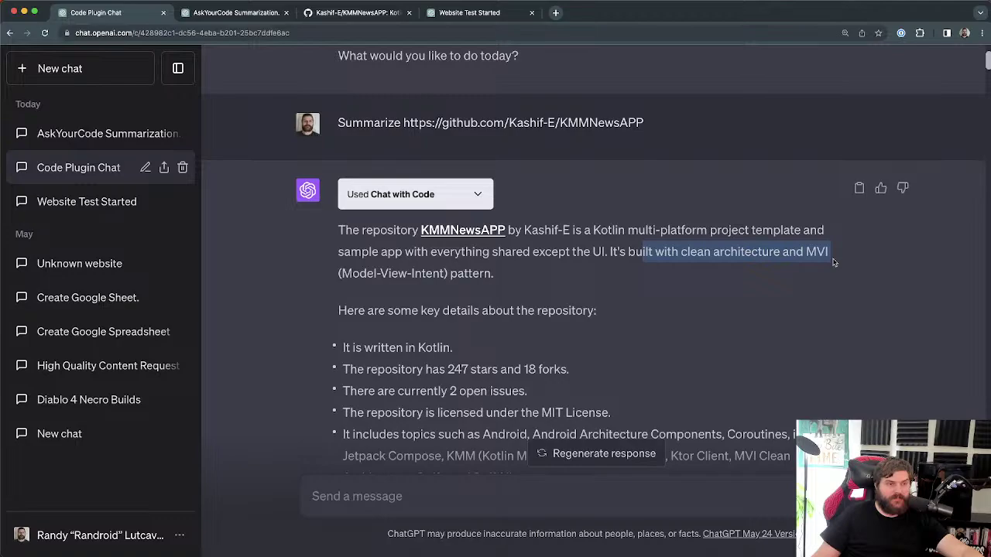
{"action": "left_click", "coordinate": [413, 274]}
{"action": "scroll", "coordinate": [573, 285], "scroll_direction": "down", "scroll_amount": 1}
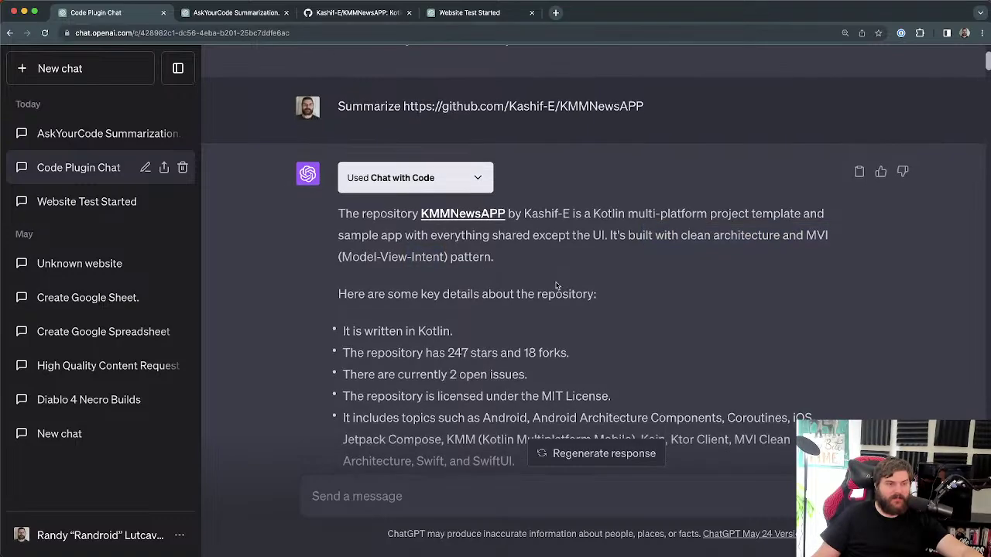
Step: Examine the start of the key details list, including the repository's programming language
{"action": "scroll", "coordinate": [664, 306], "scroll_direction": "down", "scroll_amount": 2}
{"action": "left_click_drag", "start_coordinate": [480, 219], "coordinate": [600, 220]}
{"action": "scroll", "coordinate": [608, 223], "scroll_direction": "down", "scroll_amount": 1}
{"action": "scroll", "coordinate": [457, 238], "scroll_direction": "down", "scroll_amount": 1}
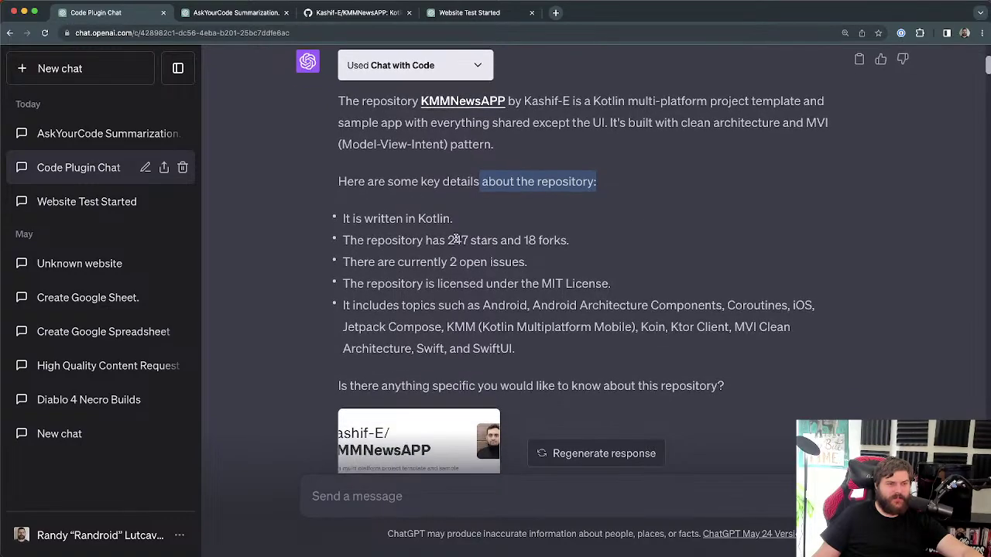
{"action": "left_click_drag", "start_coordinate": [452, 221], "coordinate": [418, 220]}
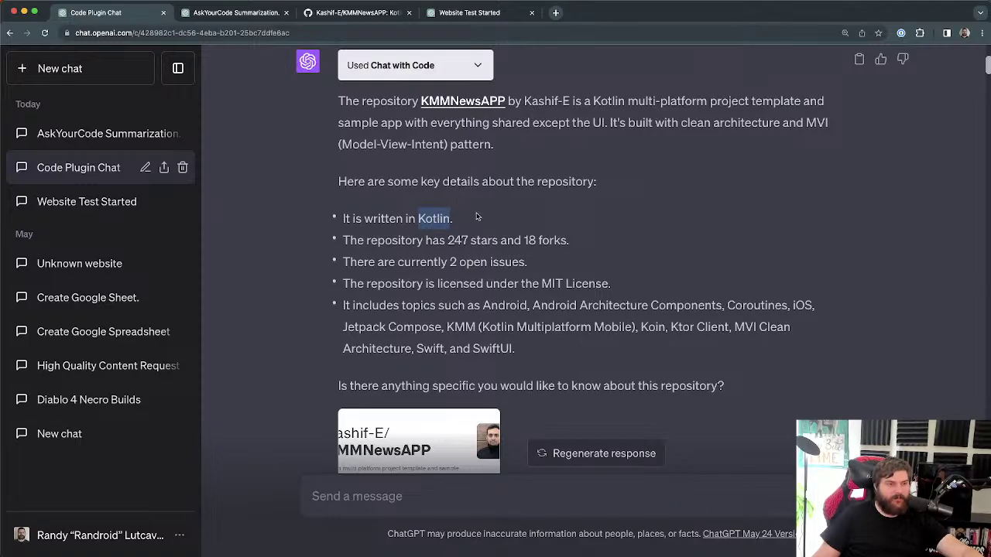
{"action": "scroll", "coordinate": [504, 220], "scroll_direction": "down", "scroll_amount": 1}
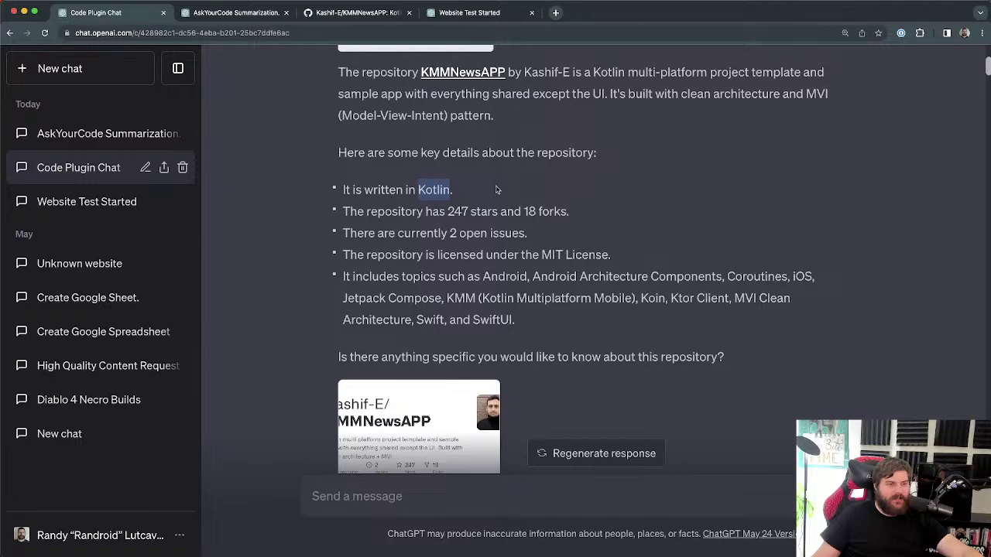
Step: Examine the key details on the repository's stars, forks and open issues
{"action": "scroll", "coordinate": [480, 211], "scroll_direction": "up", "scroll_amount": 1}
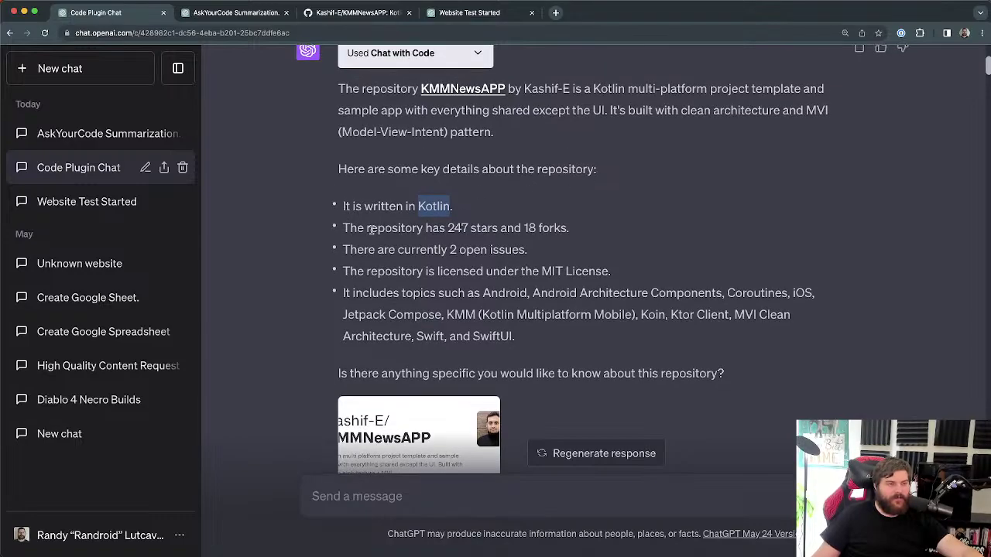
{"action": "left_click_drag", "start_coordinate": [350, 227], "coordinate": [582, 230]}
{"action": "left_click", "coordinate": [583, 229]}
{"action": "left_click_drag", "start_coordinate": [396, 228], "coordinate": [582, 229]}
{"action": "left_click", "coordinate": [581, 232]}
{"action": "left_click_drag", "start_coordinate": [455, 229], "coordinate": [533, 263]}
{"action": "left_click", "coordinate": [573, 230]}
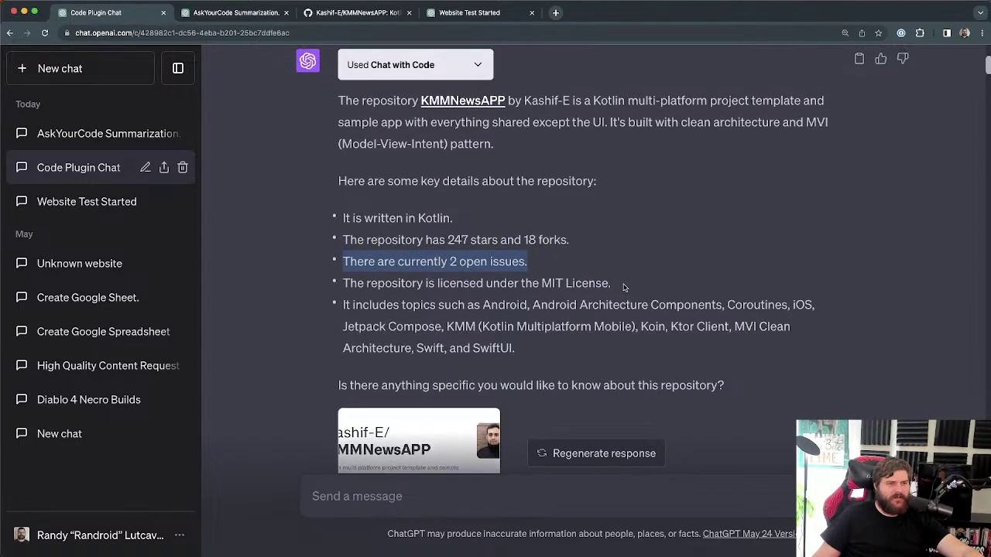
Step: Expand the Chat with Code call under the Summarize prompt and examine the request's octokitMethod, owner and repo values
{"action": "scroll", "coordinate": [475, 124], "scroll_direction": "up", "scroll_amount": 1}
{"action": "scroll", "coordinate": [519, 158], "scroll_direction": "up", "scroll_amount": 3}
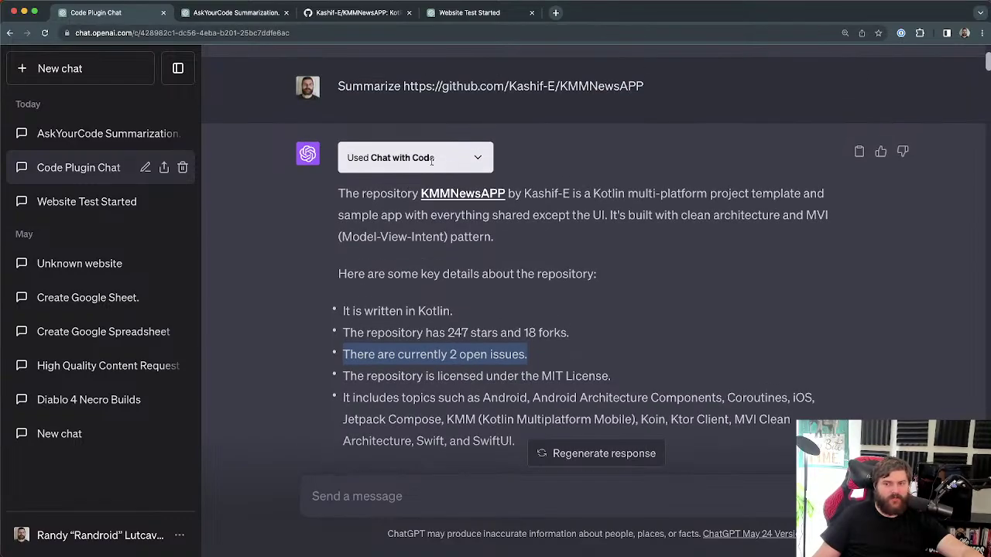
{"action": "left_click", "coordinate": [466, 159]}
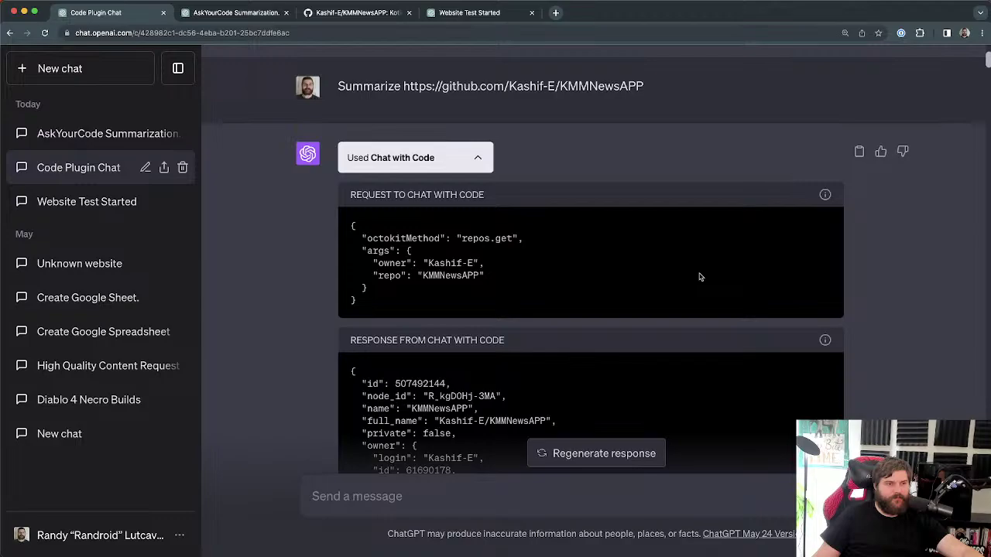
{"action": "left_click_drag", "start_coordinate": [353, 198], "coordinate": [401, 199]}
{"action": "left_click", "coordinate": [409, 233]}
{"action": "double_click", "coordinate": [392, 240]}
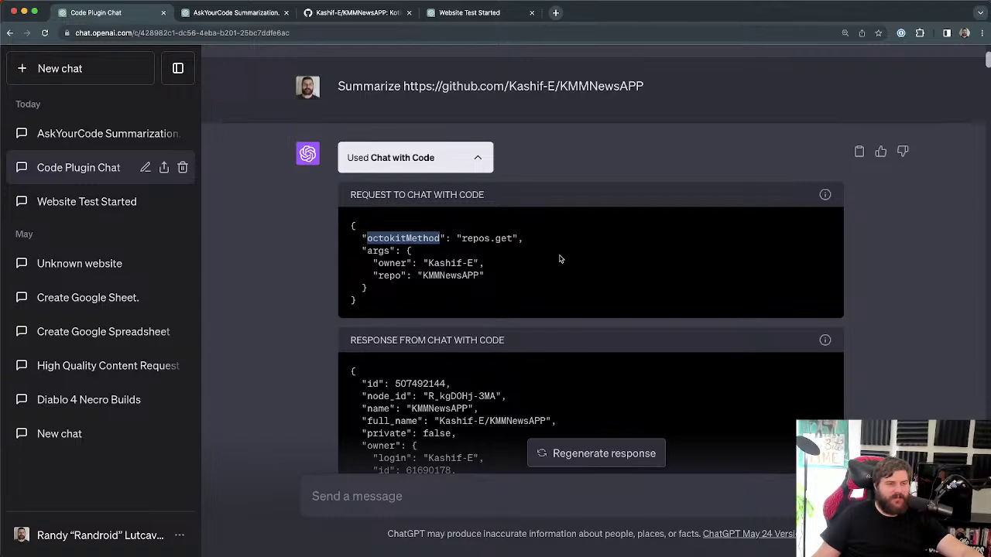
{"action": "left_click_drag", "start_coordinate": [462, 239], "coordinate": [513, 238]}
{"action": "left_click", "coordinate": [377, 241]}
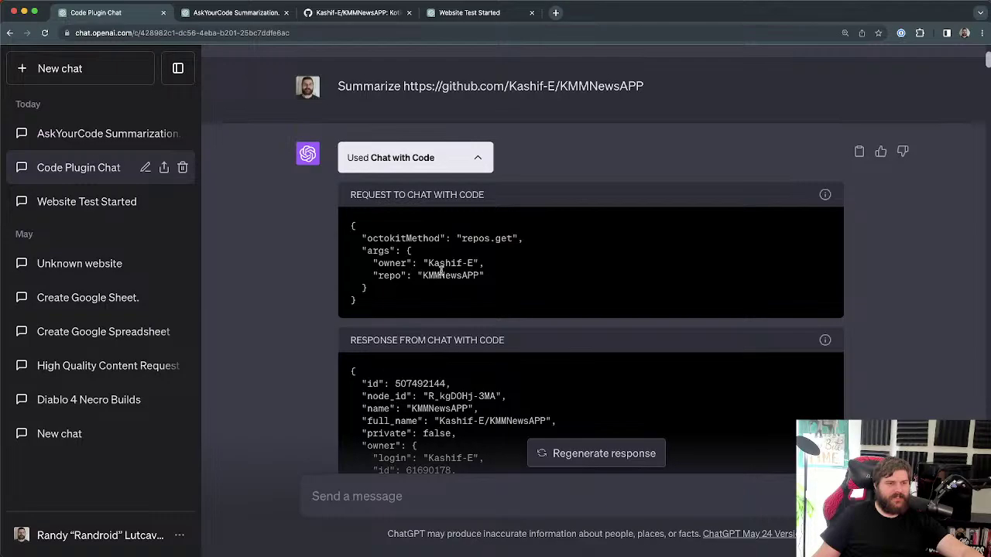
{"action": "left_click_drag", "start_coordinate": [427, 263], "coordinate": [483, 264]}
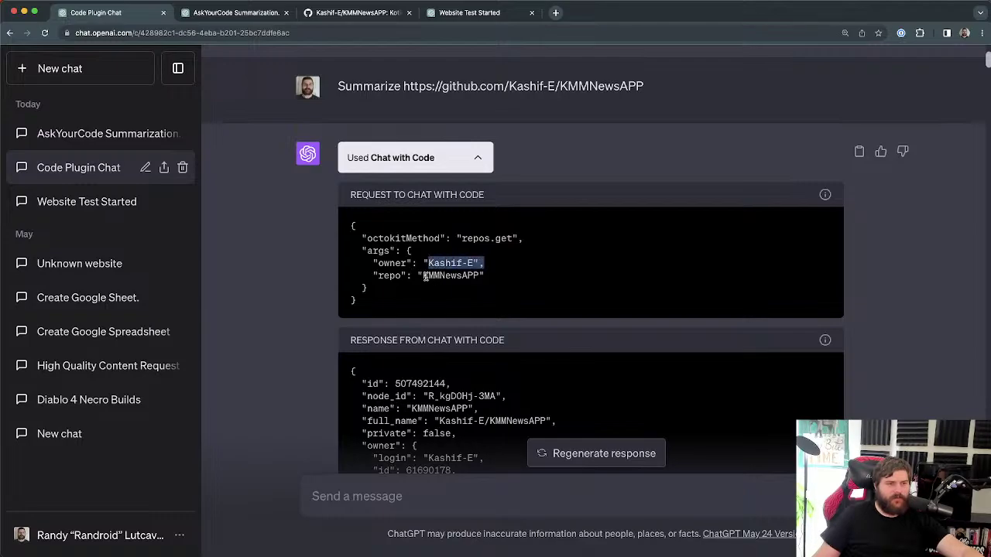
{"action": "left_click_drag", "start_coordinate": [424, 277], "coordinate": [474, 277]}
Step: Examine the Chat with Code response's owner data and the repository description field
{"action": "scroll", "coordinate": [388, 310], "scroll_direction": "down", "scroll_amount": 2}
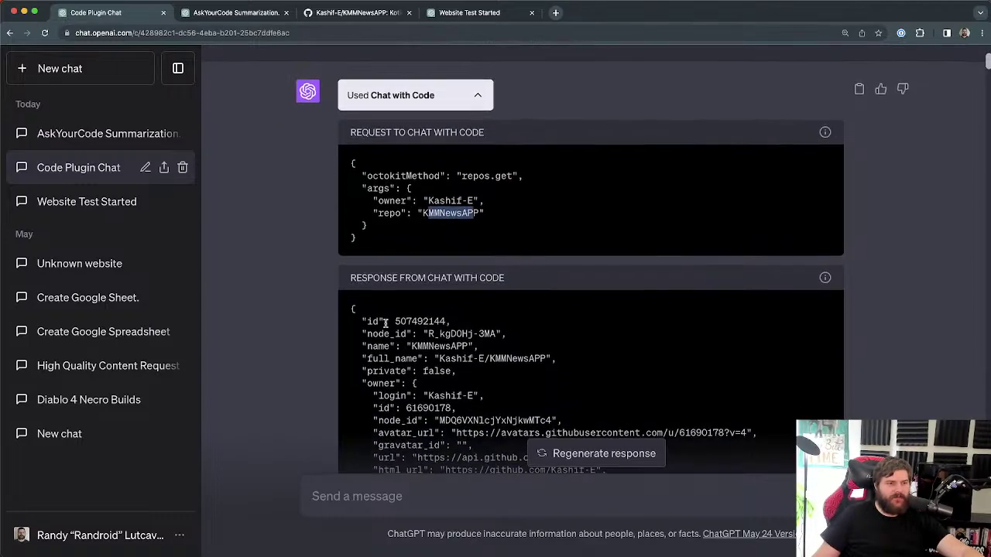
{"action": "scroll", "coordinate": [384, 324], "scroll_direction": "down", "scroll_amount": 2}
{"action": "left_click_drag", "start_coordinate": [405, 278], "coordinate": [454, 309]}
{"action": "scroll", "coordinate": [460, 311], "scroll_direction": "down", "scroll_amount": 4}
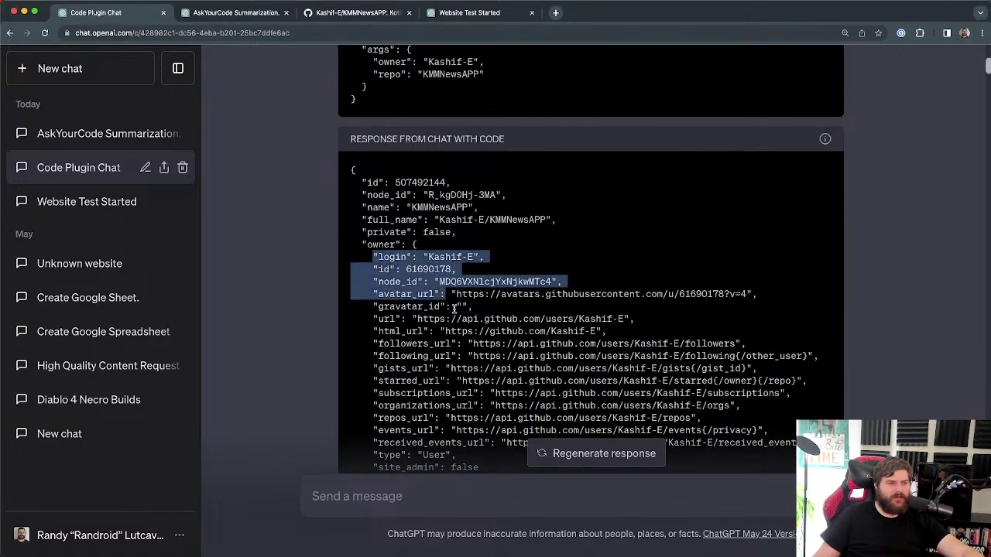
{"action": "scroll", "coordinate": [457, 302], "scroll_direction": "down", "scroll_amount": 15}
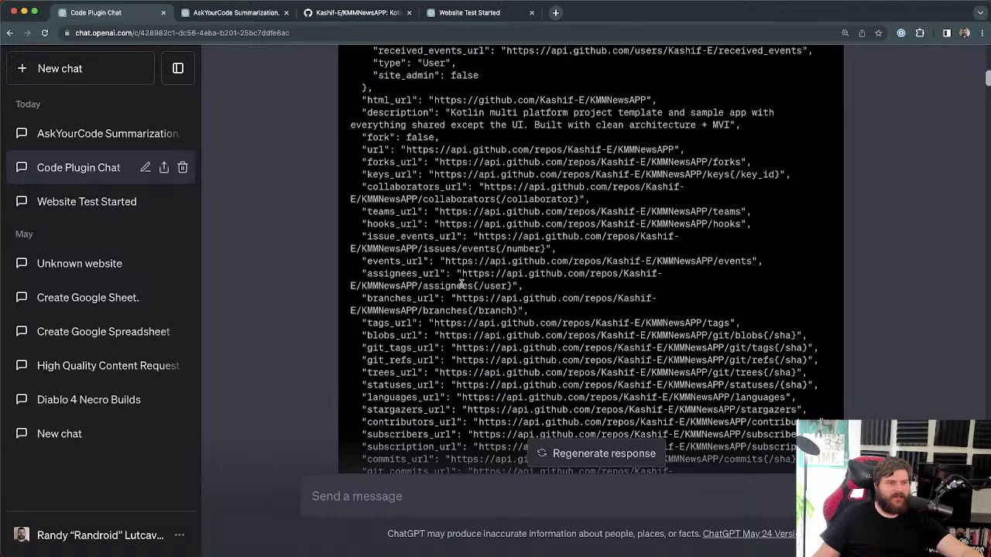
{"action": "left_click_drag", "start_coordinate": [487, 125], "coordinate": [717, 138]}
{"action": "scroll", "coordinate": [498, 236], "scroll_direction": "down", "scroll_amount": 3}
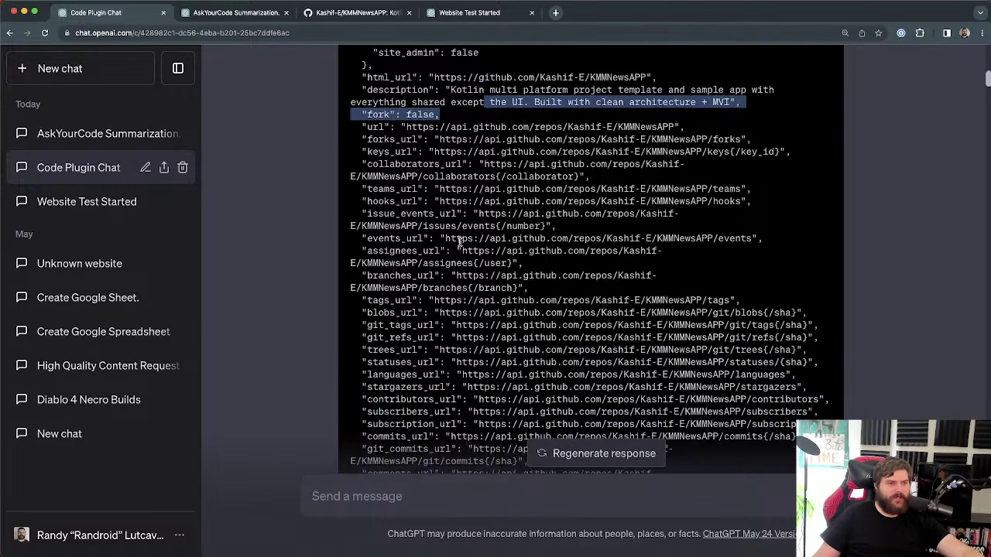
{"action": "scroll", "coordinate": [484, 208], "scroll_direction": "up", "scroll_amount": 4}
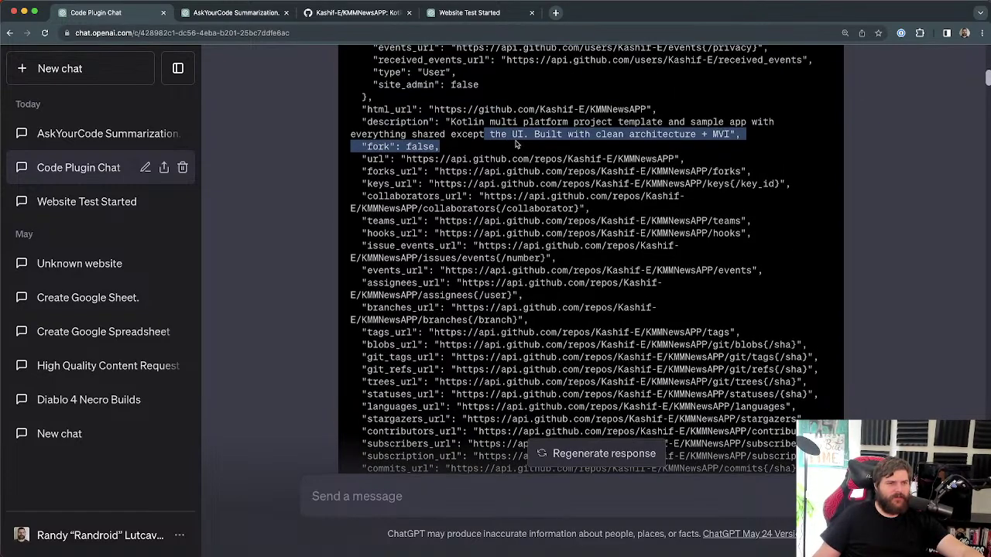
{"action": "left_click_drag", "start_coordinate": [449, 123], "coordinate": [725, 136]}
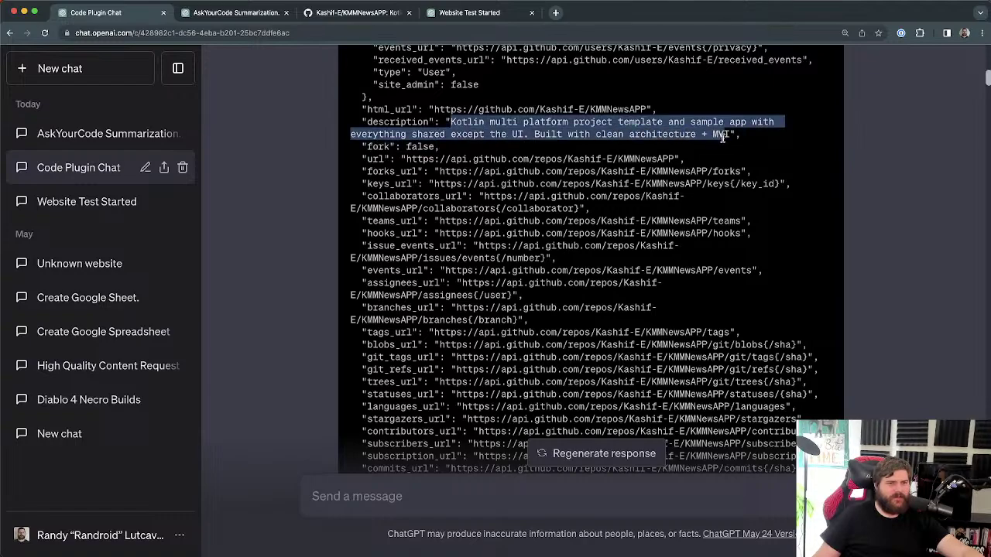
Step: Look through the response's API URLs, including teams, issue events, assignees, tags and contributors
{"action": "scroll", "coordinate": [545, 201], "scroll_direction": "down", "scroll_amount": 2}
{"action": "scroll", "coordinate": [545, 245], "scroll_direction": "down", "scroll_amount": 2}
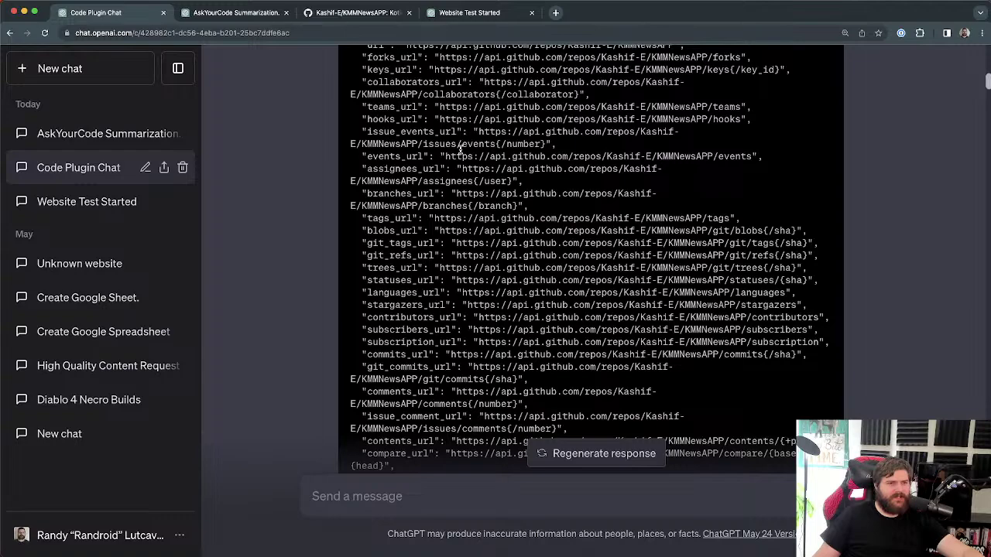
{"action": "left_click_drag", "start_coordinate": [436, 144], "coordinate": [502, 145]}
{"action": "left_click_drag", "start_coordinate": [457, 106], "coordinate": [523, 106]}
{"action": "left_click_drag", "start_coordinate": [446, 181], "coordinate": [518, 191]}
{"action": "scroll", "coordinate": [520, 186], "scroll_direction": "down", "scroll_amount": 1}
{"action": "left_click_drag", "start_coordinate": [434, 204], "coordinate": [562, 303]}
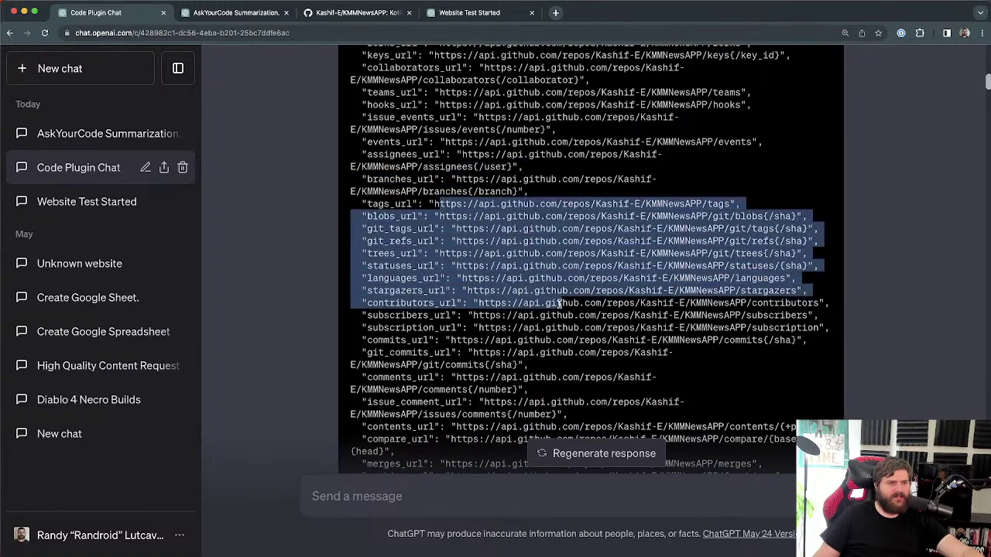
{"action": "scroll", "coordinate": [557, 304], "scroll_direction": "down", "scroll_amount": 3}
{"action": "scroll", "coordinate": [547, 283], "scroll_direction": "down", "scroll_amount": 1}
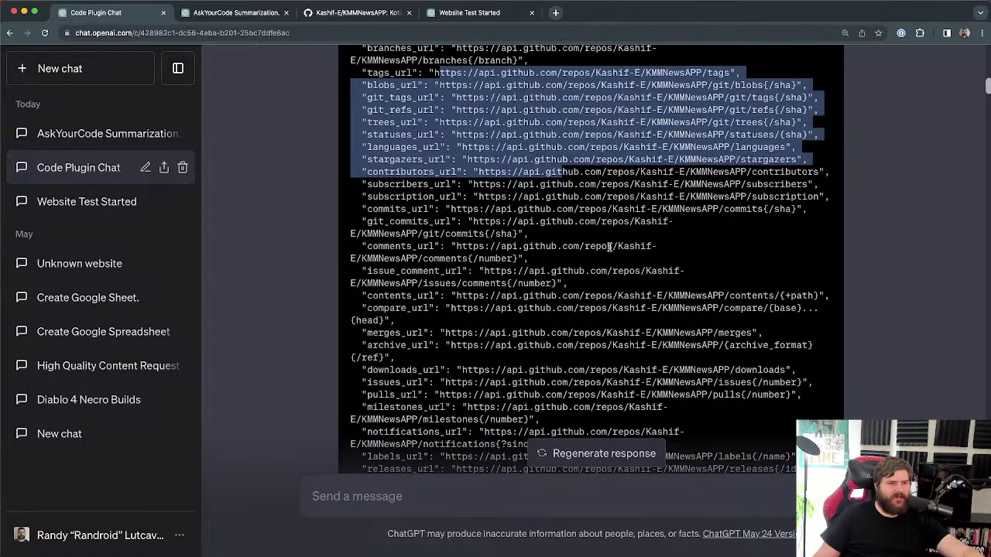
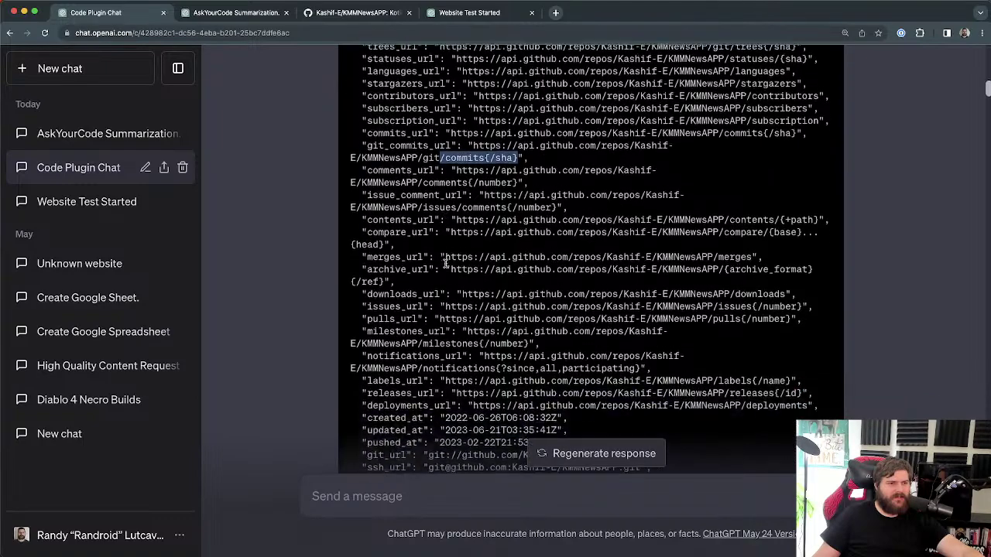
Step: Examine the response's issue comment URL and contents URL entries
{"action": "left_click", "coordinate": [434, 190]}
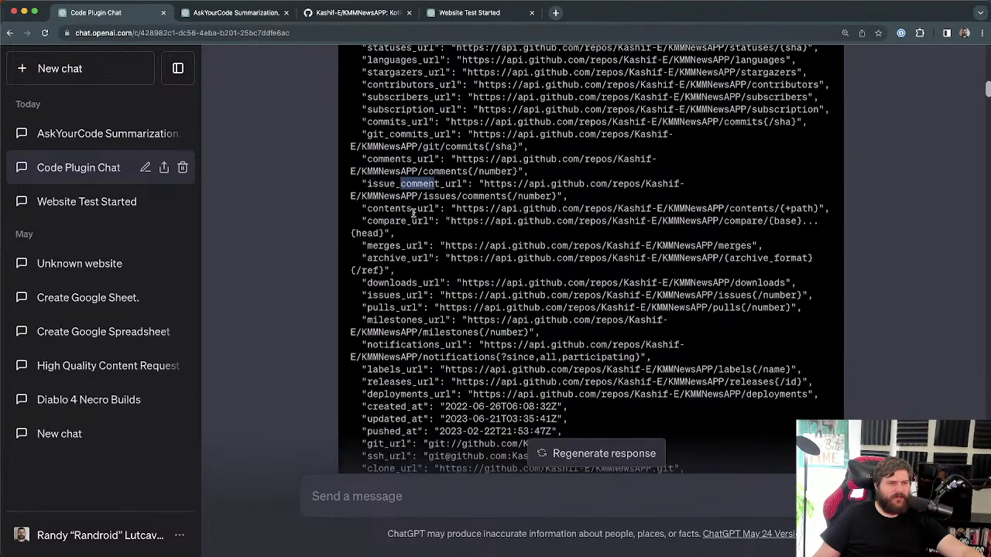
{"action": "scroll", "coordinate": [434, 190], "scroll_direction": "down", "scroll_amount": 1}
{"action": "left_click_drag", "start_coordinate": [425, 198], "coordinate": [395, 198]}
{"action": "scroll", "coordinate": [734, 179], "scroll_direction": "down", "scroll_amount": 1}
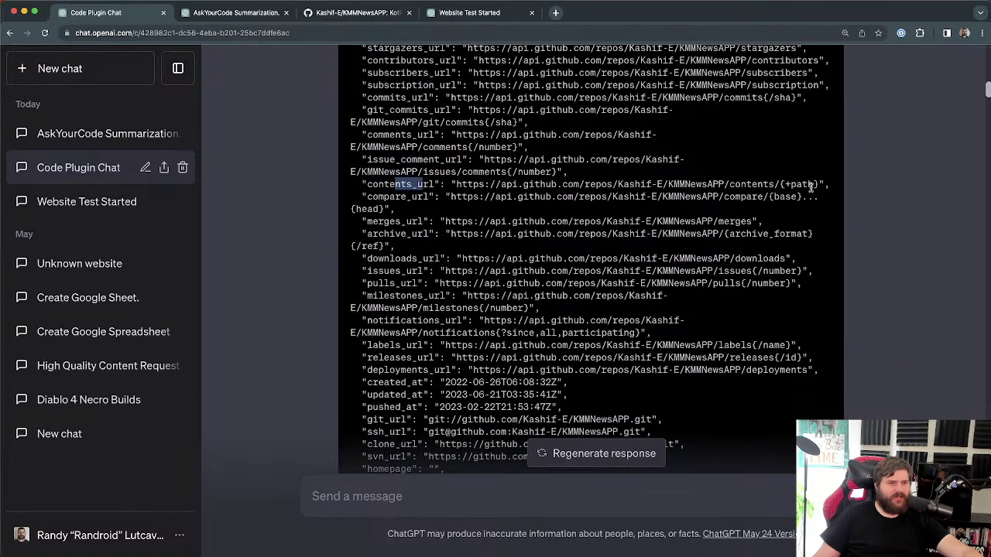
{"action": "left_click_drag", "start_coordinate": [821, 186], "coordinate": [452, 191]}
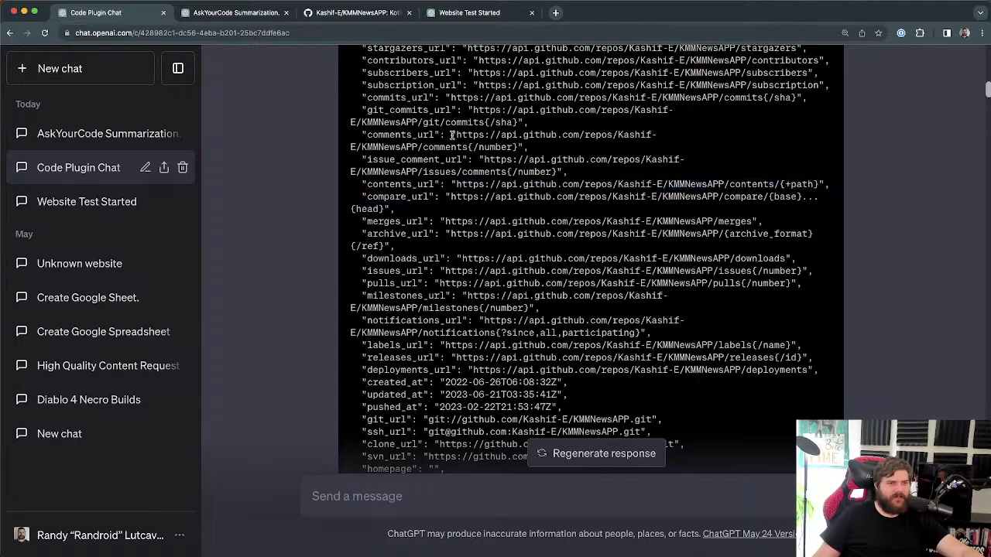
Step: Examine the response's comments, issue comment and pulls URL entries
{"action": "left_click_drag", "start_coordinate": [455, 135], "coordinate": [658, 135]}
{"action": "scroll", "coordinate": [484, 132], "scroll_direction": "down", "scroll_amount": 1}
{"action": "left_click_drag", "start_coordinate": [462, 114], "coordinate": [558, 133]}
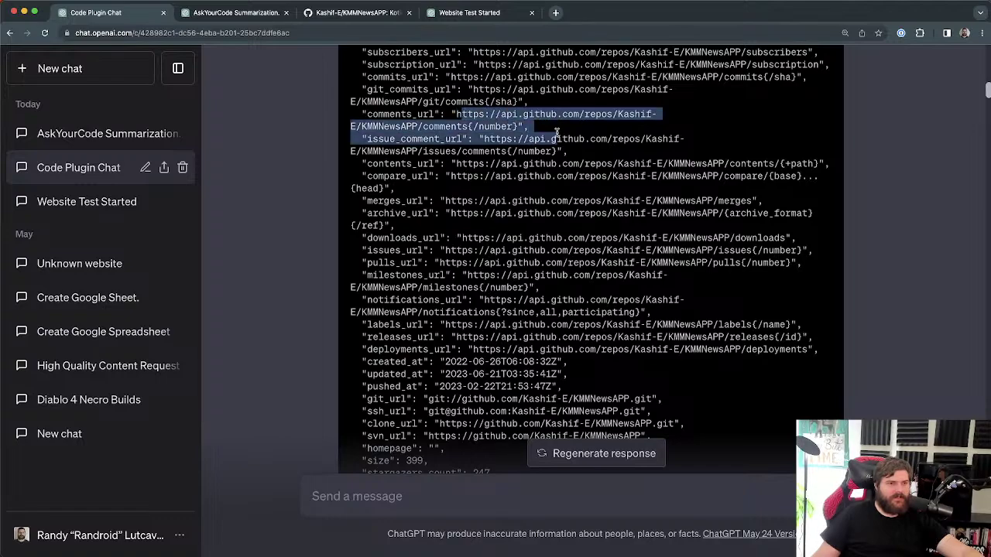
{"action": "scroll", "coordinate": [475, 224], "scroll_direction": "down", "scroll_amount": 5}
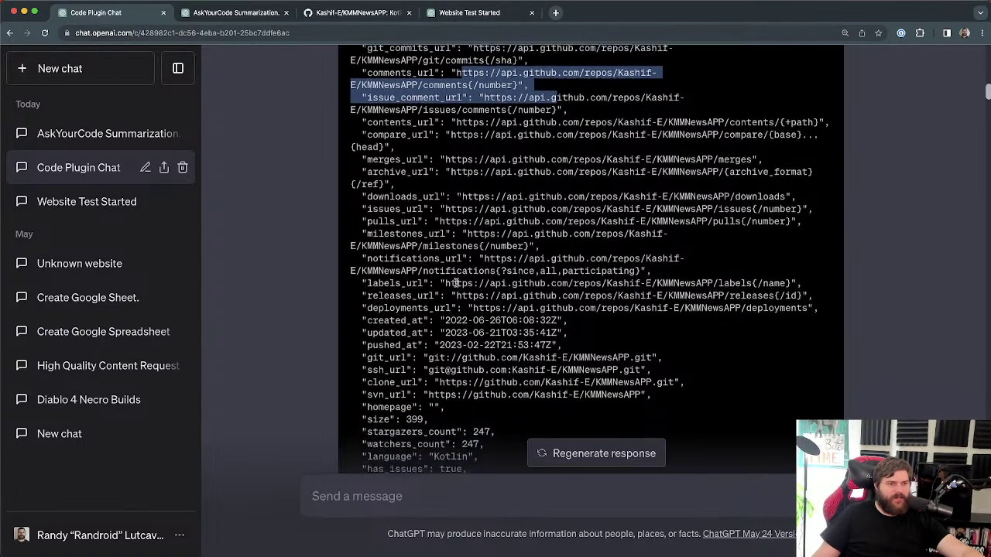
{"action": "left_click", "coordinate": [404, 224]}
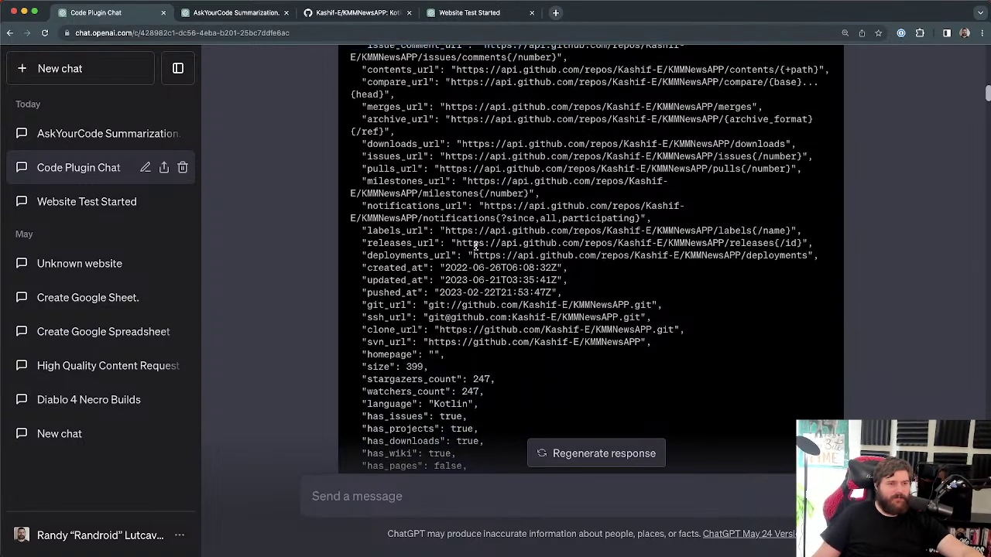
Step: Look through the response's repository metadata and license, and highlight the topics list from android to swiftui
{"action": "scroll", "coordinate": [475, 247], "scroll_direction": "down", "scroll_amount": 20}
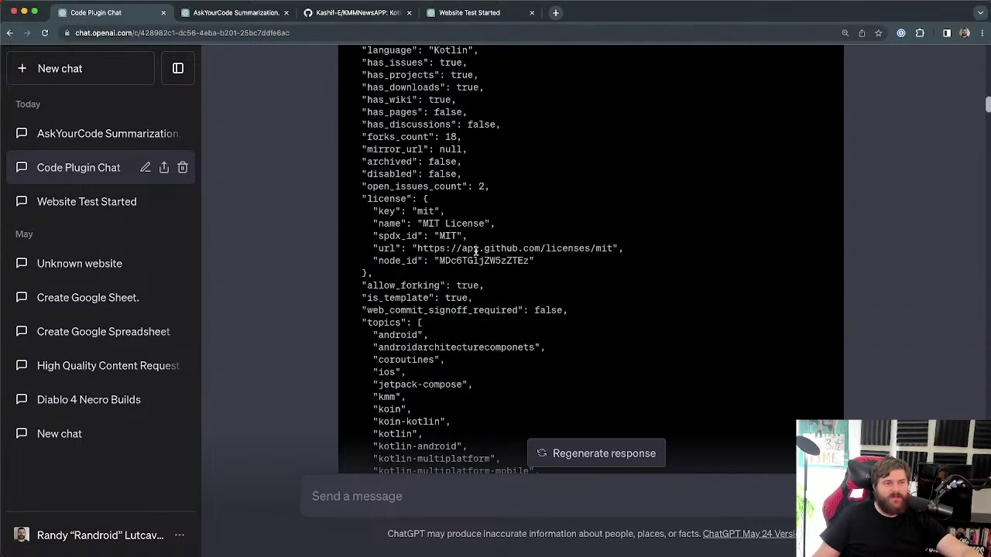
{"action": "scroll", "coordinate": [474, 257], "scroll_direction": "down", "scroll_amount": 9}
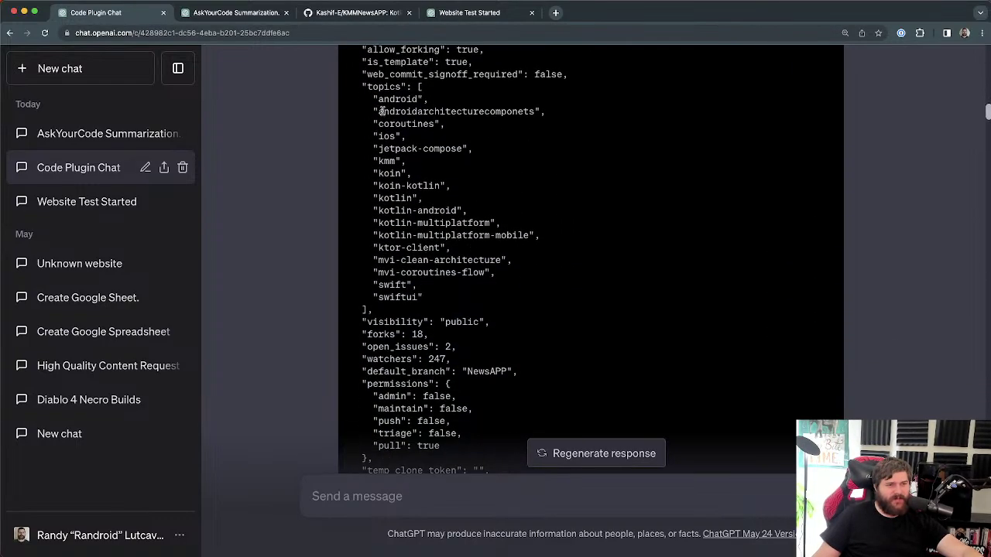
{"action": "left_click_drag", "start_coordinate": [384, 107], "coordinate": [444, 301]}
{"action": "scroll", "coordinate": [445, 301], "scroll_direction": "down", "scroll_amount": 2}
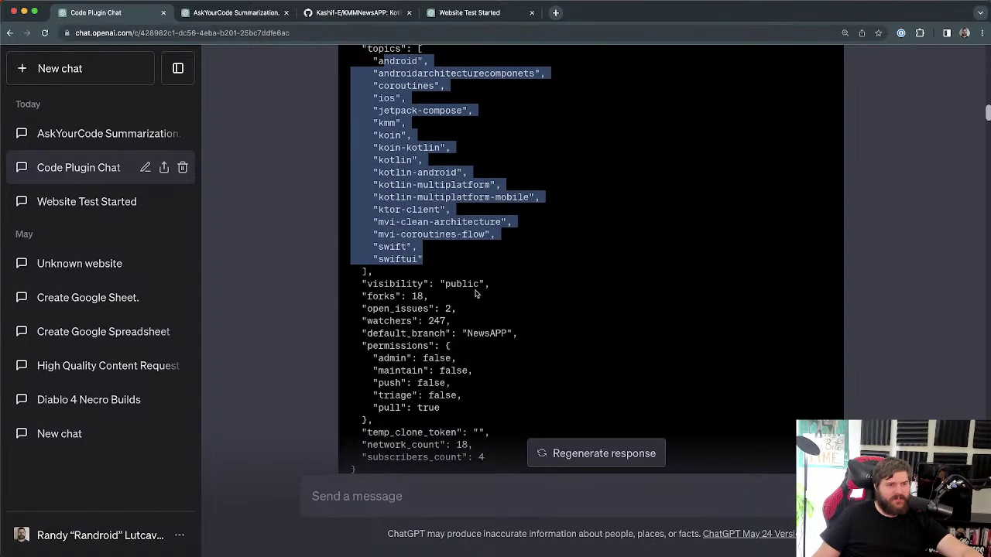
Step: Read the summary paragraph below the response and highlight the phrase "Model-View-Intent"
{"action": "scroll", "coordinate": [475, 292], "scroll_direction": "down", "scroll_amount": 5}
{"action": "scroll", "coordinate": [509, 290], "scroll_direction": "down", "scroll_amount": 3}
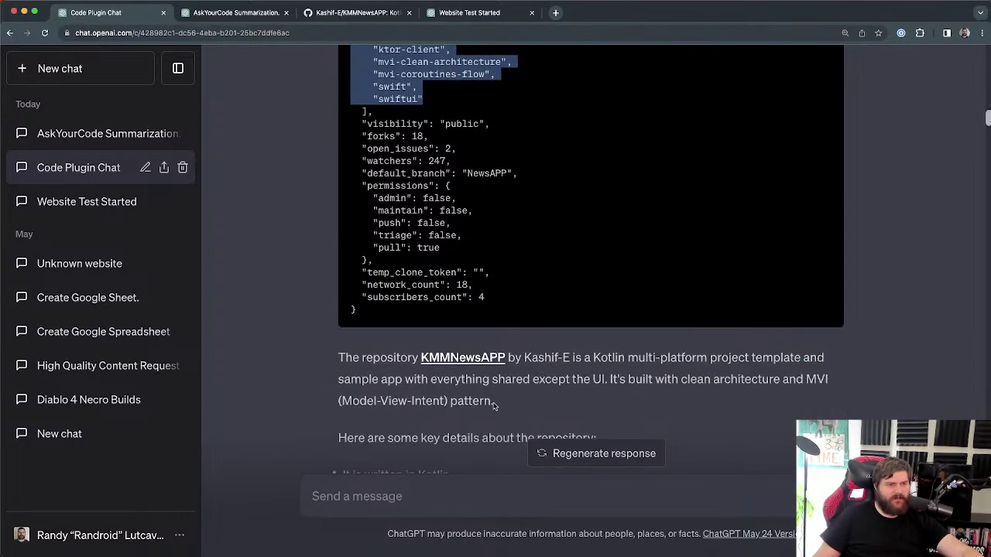
{"action": "scroll", "coordinate": [466, 371], "scroll_direction": "down", "scroll_amount": 3}
{"action": "left_click_drag", "start_coordinate": [446, 341], "coordinate": [342, 341]}
Step: Look back through the response from its permissions and license data up to the request arguments
{"action": "scroll", "coordinate": [510, 246], "scroll_direction": "up", "scroll_amount": 3}
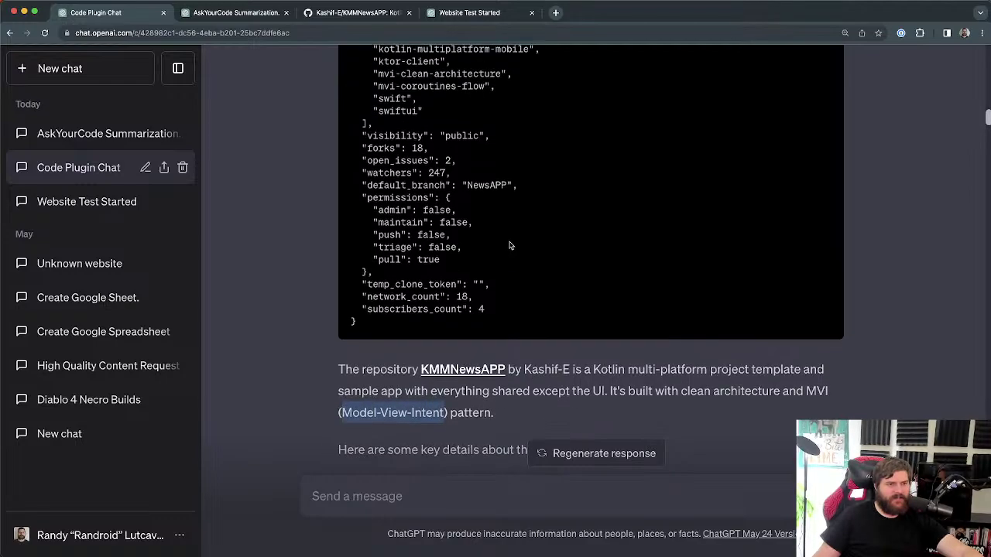
{"action": "scroll", "coordinate": [511, 255], "scroll_direction": "up", "scroll_amount": 10}
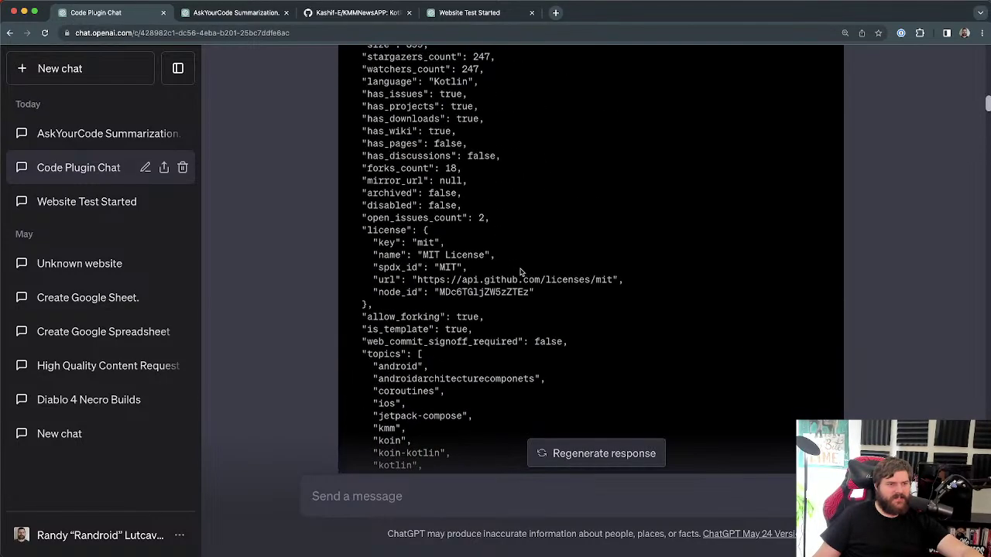
{"action": "scroll", "coordinate": [517, 270], "scroll_direction": "up", "scroll_amount": 4}
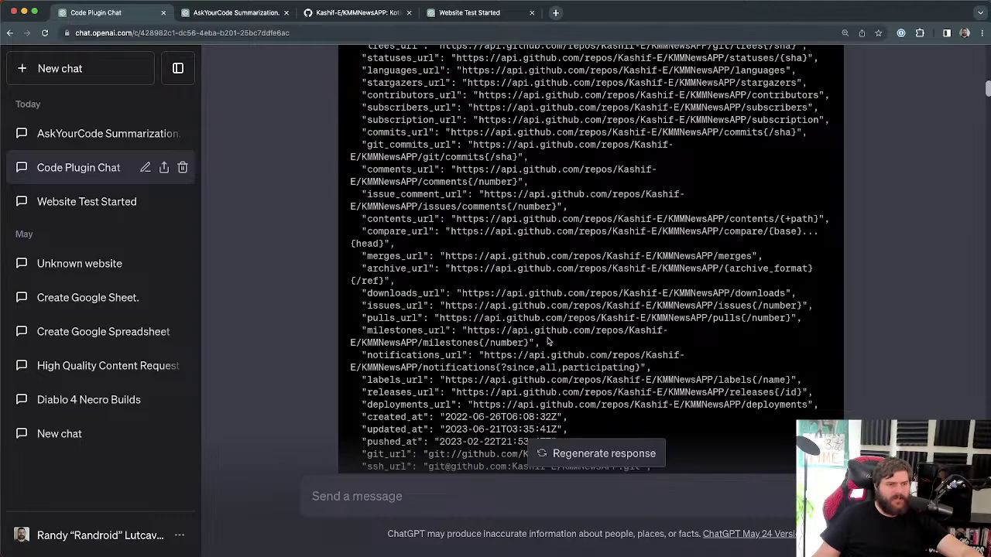
{"action": "scroll", "coordinate": [547, 341], "scroll_direction": "up", "scroll_amount": 10}
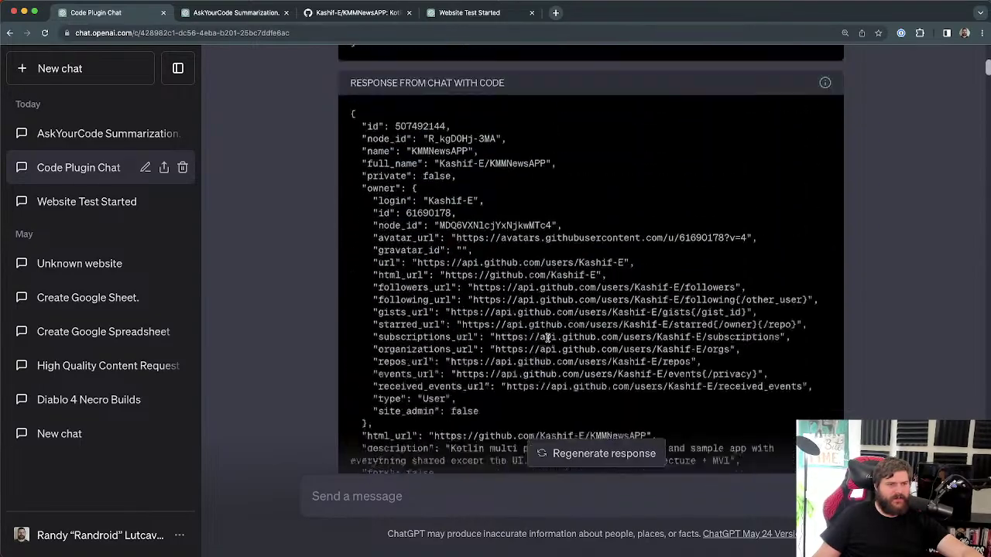
{"action": "scroll", "coordinate": [547, 338], "scroll_direction": "up", "scroll_amount": 3}
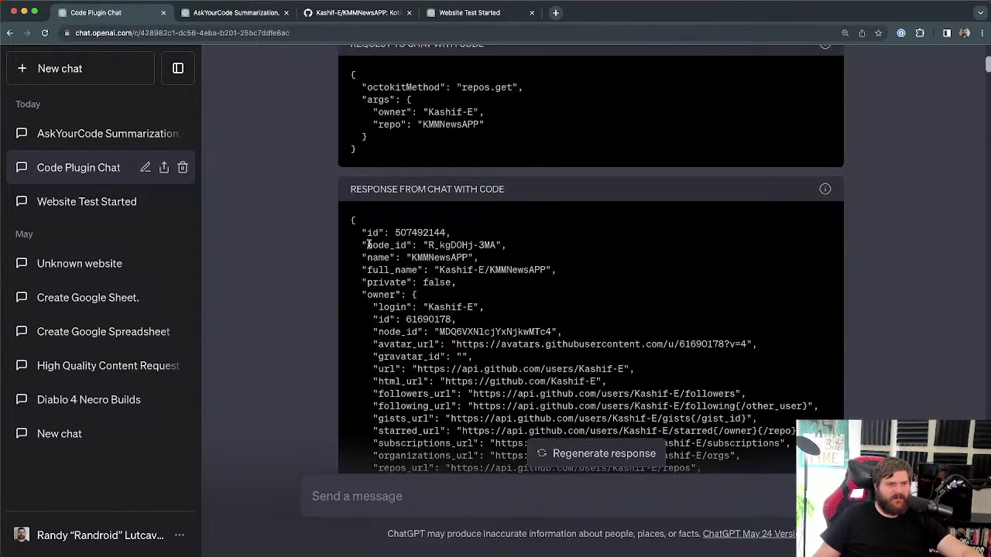
{"action": "scroll", "coordinate": [449, 357], "scroll_direction": "down", "scroll_amount": 8}
{"action": "scroll", "coordinate": [676, 323], "scroll_direction": "up", "scroll_amount": 11}
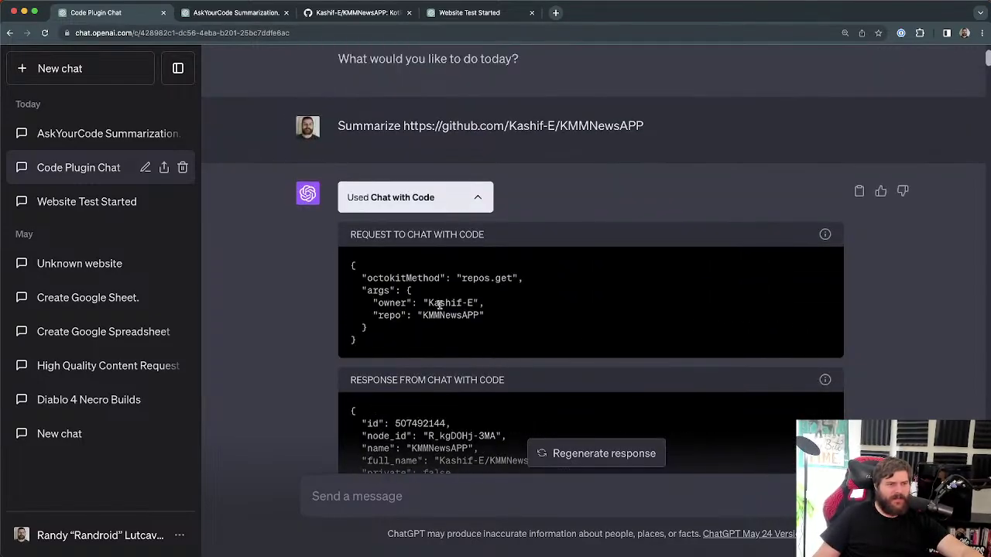
Step: Highlight the request's octokitMethod and args lines, and collapse the Chat with Code call
{"action": "left_click_drag", "start_coordinate": [439, 304], "coordinate": [353, 266]}
{"action": "left_click", "coordinate": [455, 253]}
{"action": "left_click", "coordinate": [478, 199]}
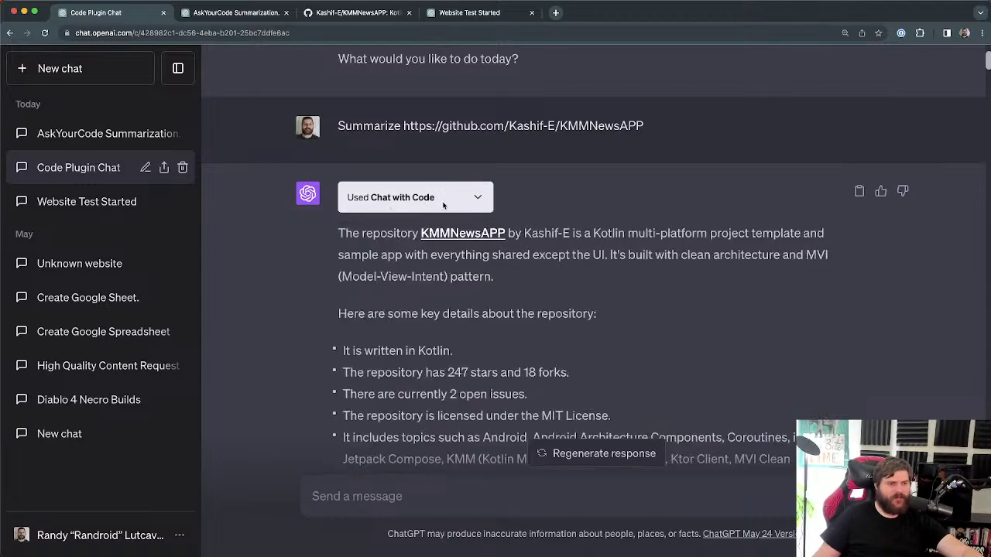
Step: Copy "Model-View-Intent" from the summary and search the KMMNewsAPP GitHub page for it
{"action": "scroll", "coordinate": [622, 297], "scroll_direction": "down", "scroll_amount": 2}
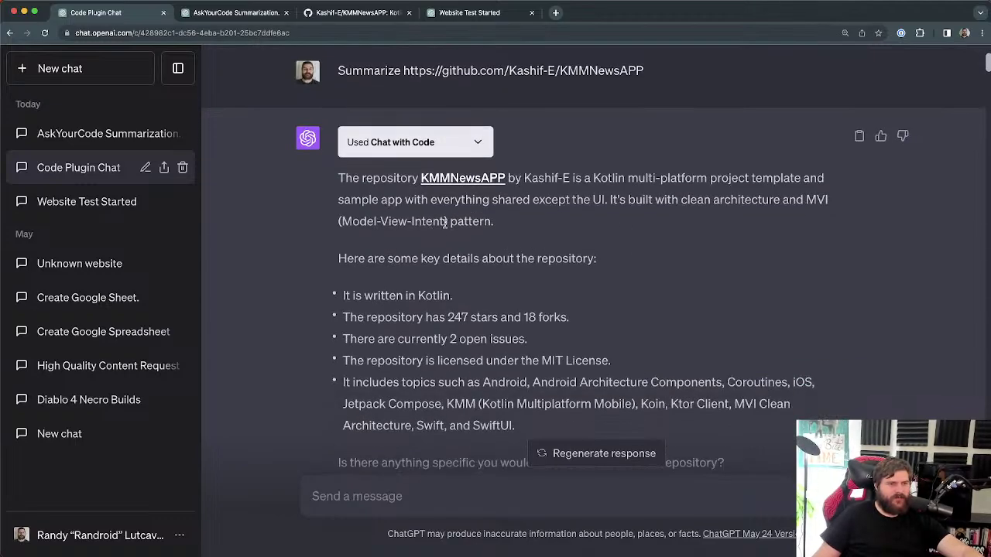
{"action": "left_click_drag", "start_coordinate": [444, 221], "coordinate": [340, 221]}
{"action": "key", "text": "ctrl+c"}
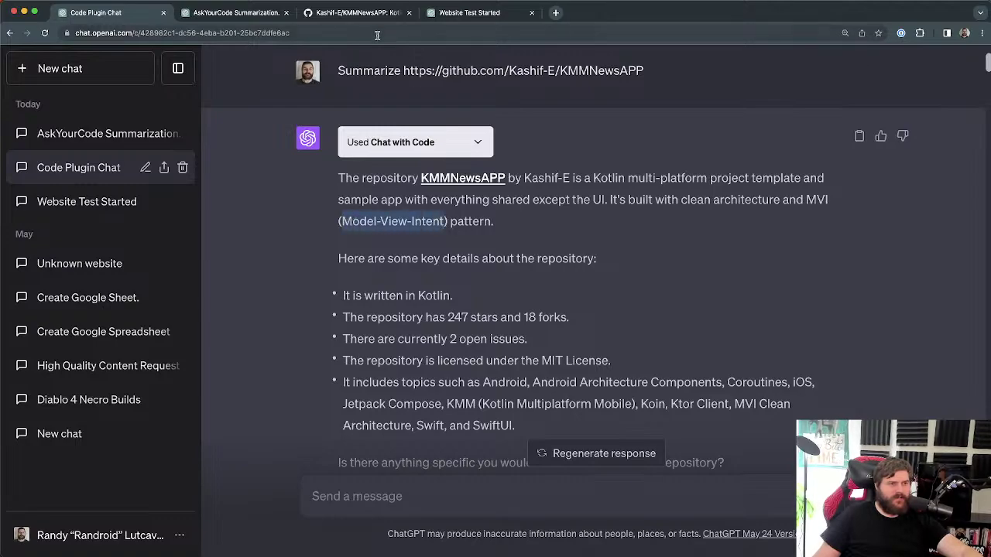
{"action": "left_click", "coordinate": [356, 12]}
{"action": "scroll", "coordinate": [100, 313], "scroll_direction": "down", "scroll_amount": 5}
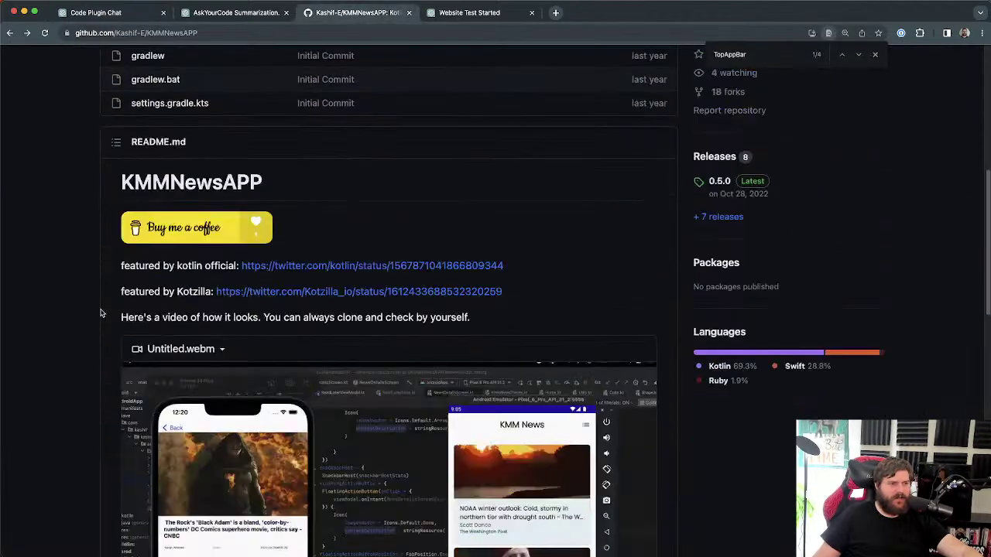
{"action": "scroll", "coordinate": [100, 313], "scroll_direction": "down", "scroll_amount": 3}
{"action": "key", "text": "ctrl+f"}
{"action": "key", "text": "ctrl+v"}
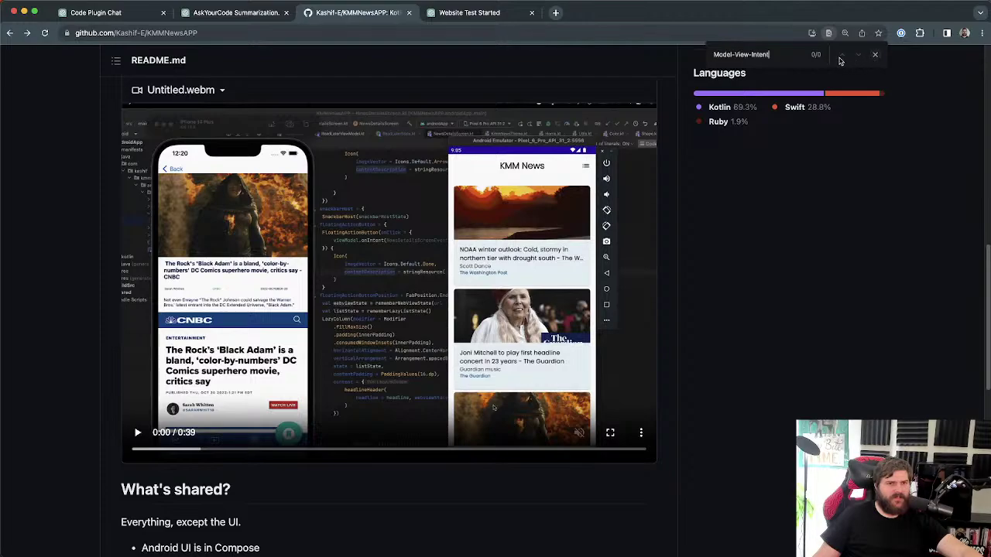
Step: Search the GitHub page for "MVI" and highlight the repository's About description
{"action": "key", "text": "ctrl+a"}
{"action": "type", "text": "M"}
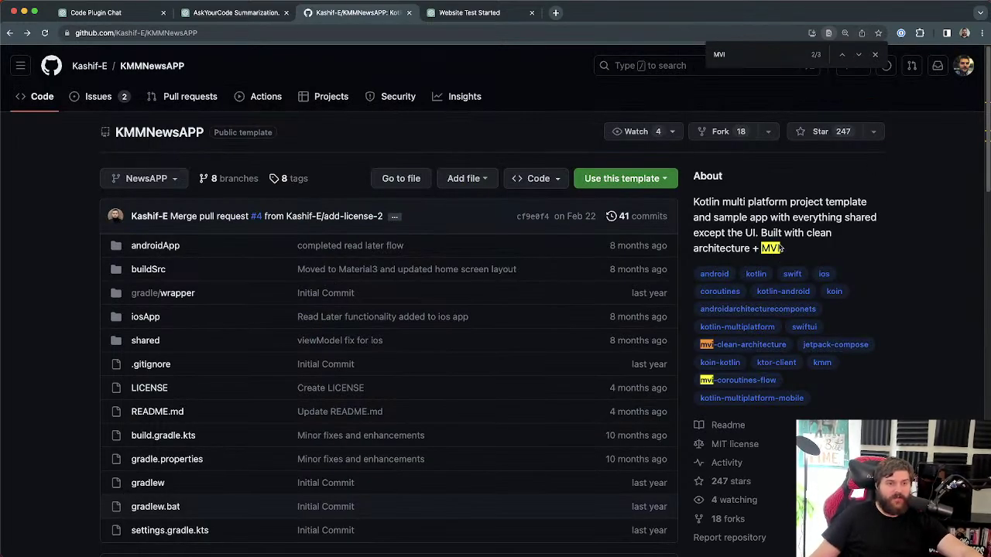
{"action": "mouse_move", "coordinate": [781, 247]}
{"action": "left_mouse_down"}
{"action": "mouse_move", "coordinate": [697, 232]}
{"action": "mouse_move", "coordinate": [701, 177]}
{"action": "mouse_move", "coordinate": [697, 203]}
{"action": "mouse_move", "coordinate": [780, 245]}
{"action": "left_mouse_up"}
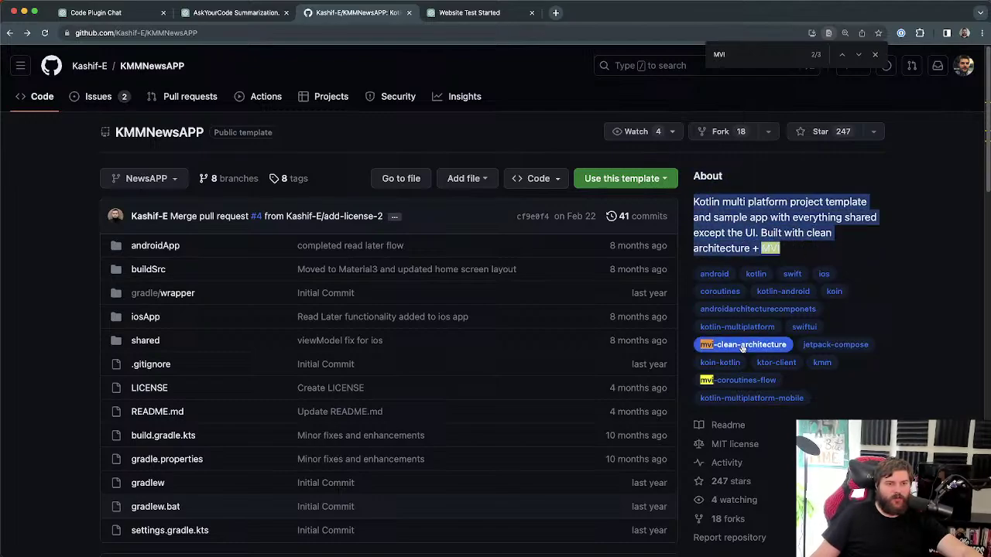
Step: Return to the Code Plugin Chat conversation and review the summary's key details about the repository
{"action": "left_click", "coordinate": [196, 22]}
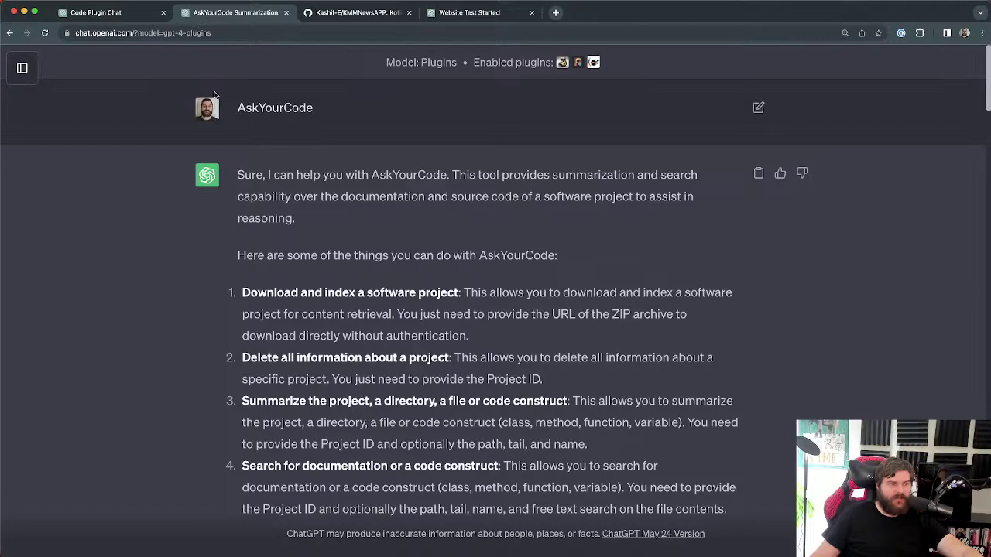
{"action": "left_click", "coordinate": [141, 16]}
{"action": "scroll", "coordinate": [402, 293], "scroll_direction": "down", "scroll_amount": 2}
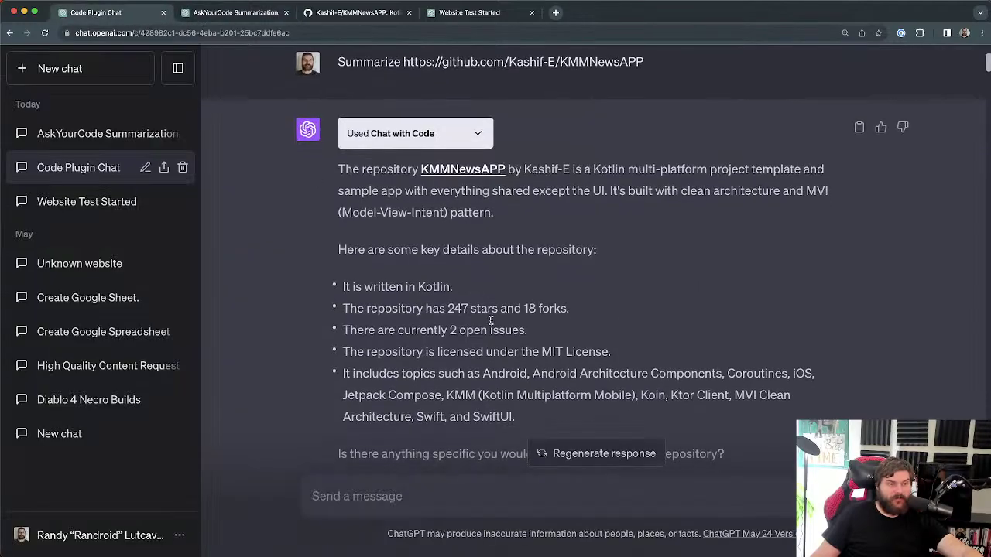
{"action": "scroll", "coordinate": [381, 328], "scroll_direction": "down", "scroll_amount": 5}
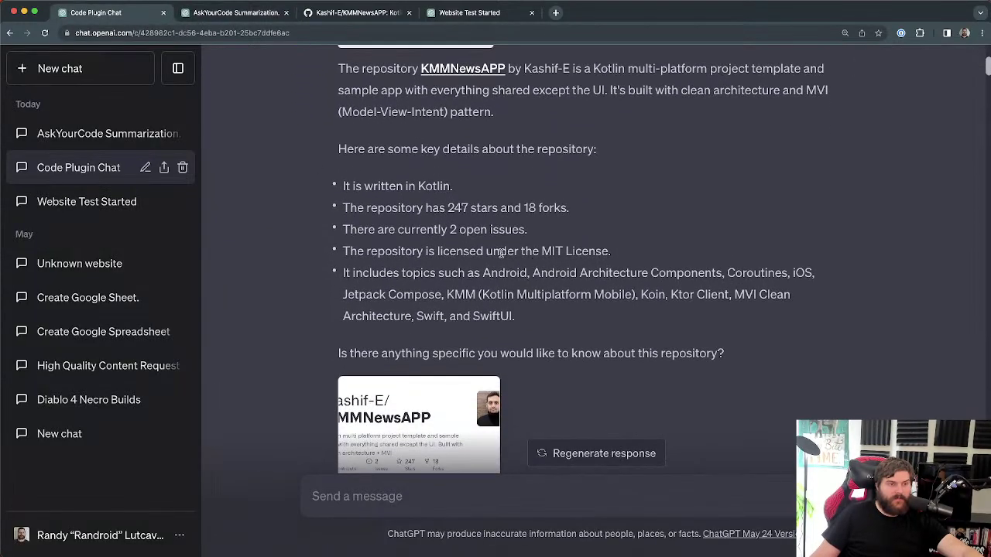
{"action": "scroll", "coordinate": [512, 291], "scroll_direction": "down", "scroll_amount": 1}
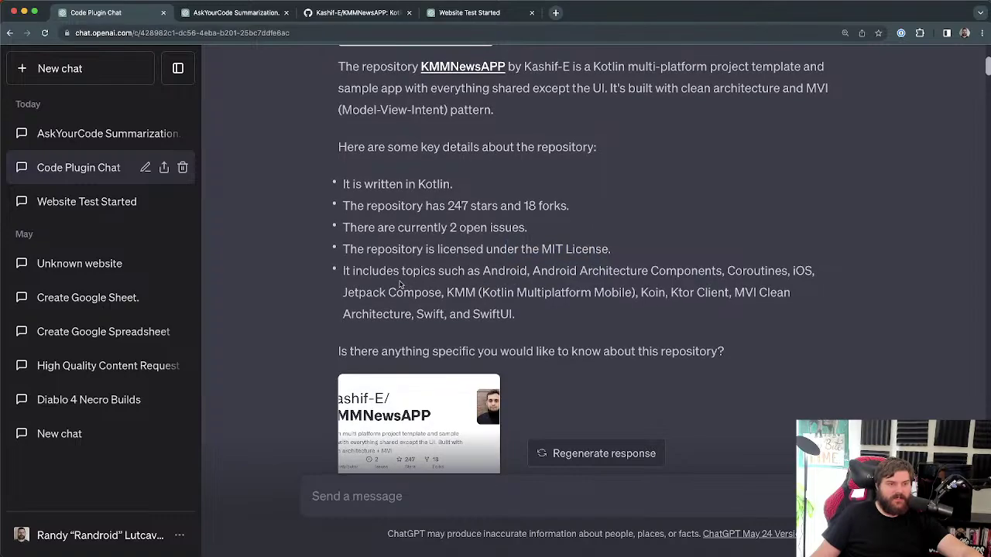
Step: Examine the topics bullet in the summary, highlighting Jetpack Compose, KMM, Ktor Client, MVI Clean Architecture, Swift and SwiftUI
{"action": "left_click_drag", "start_coordinate": [379, 273], "coordinate": [802, 292]}
{"action": "left_click", "coordinate": [576, 276]}
{"action": "left_click", "coordinate": [802, 301]}
{"action": "scroll", "coordinate": [542, 306], "scroll_direction": "down", "scroll_amount": 1}
{"action": "left_click_drag", "start_coordinate": [374, 290], "coordinate": [480, 292]}
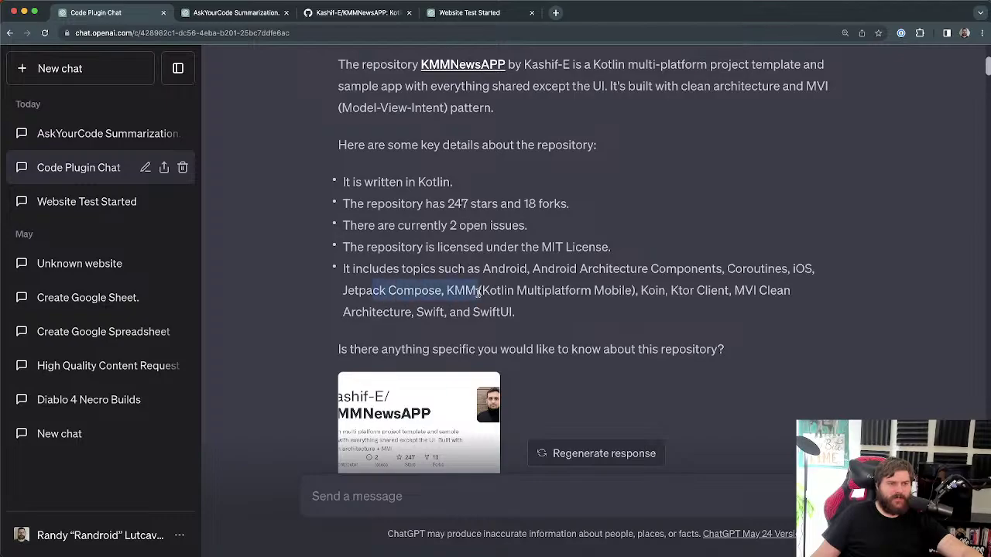
{"action": "left_click", "coordinate": [509, 292]}
{"action": "left_click_drag", "start_coordinate": [678, 291], "coordinate": [763, 307]}
{"action": "scroll", "coordinate": [629, 275], "scroll_direction": "down", "scroll_amount": 2}
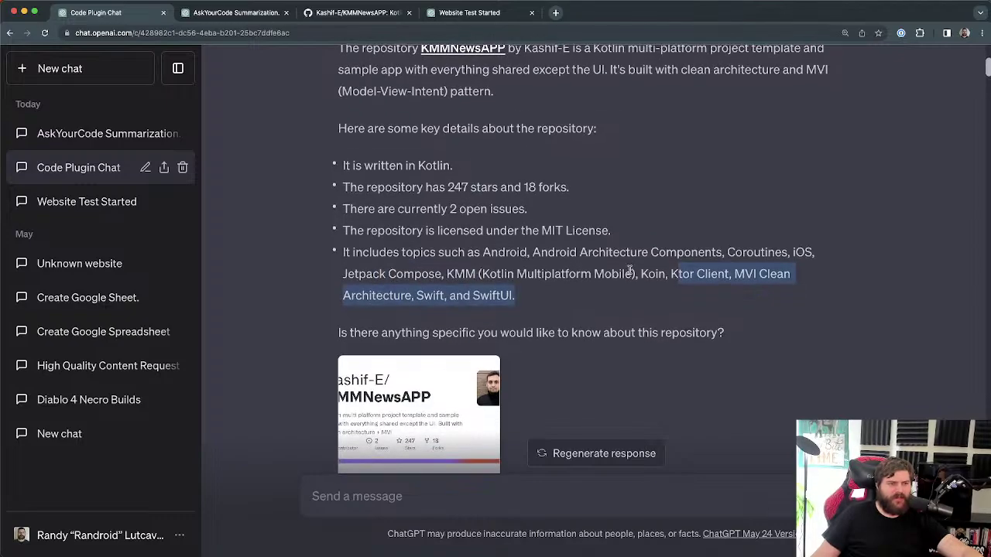
Step: Check the topic tags on the KMMNewsAPP GitHub page and return to the Code Plugin Chat conversation
{"action": "left_click", "coordinate": [387, 8]}
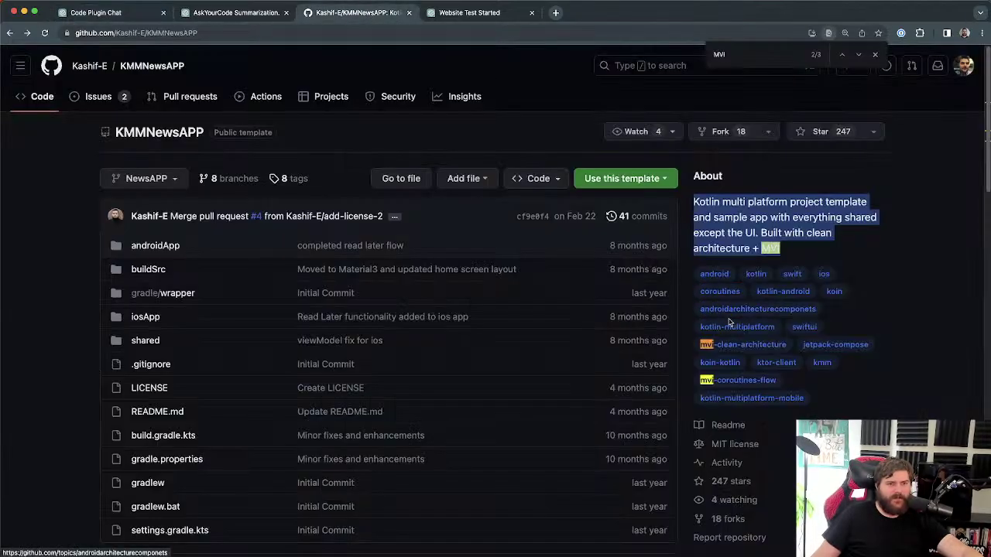
{"action": "key", "text": "super+f"}
{"action": "left_click", "coordinate": [96, 13]}
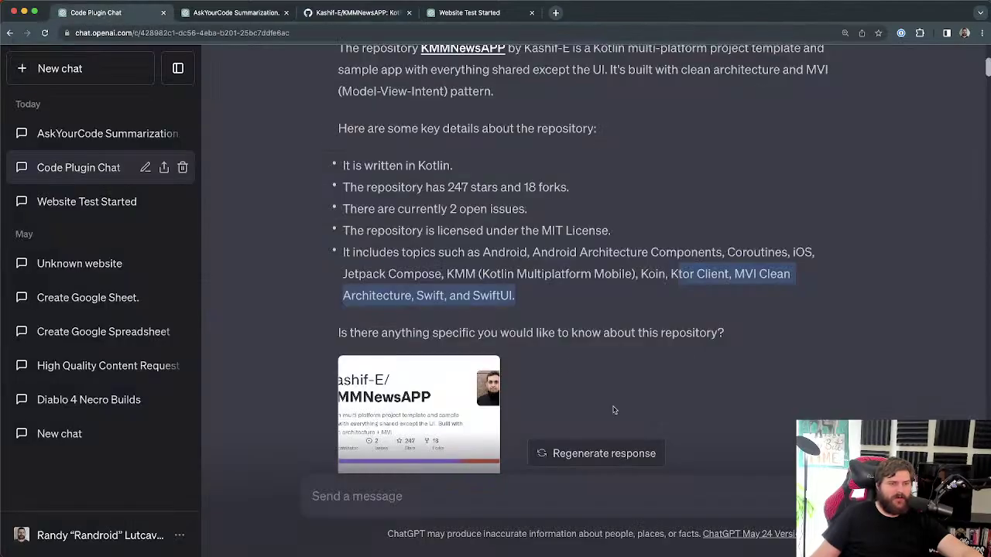
Step: Highlight the summary's closing question about the repository and view the link card and prompt below it
{"action": "scroll", "coordinate": [480, 314], "scroll_direction": "down", "scroll_amount": 1}
{"action": "left_click_drag", "start_coordinate": [417, 317], "coordinate": [748, 325]}
{"action": "scroll", "coordinate": [743, 306], "scroll_direction": "down", "scroll_amount": 3}
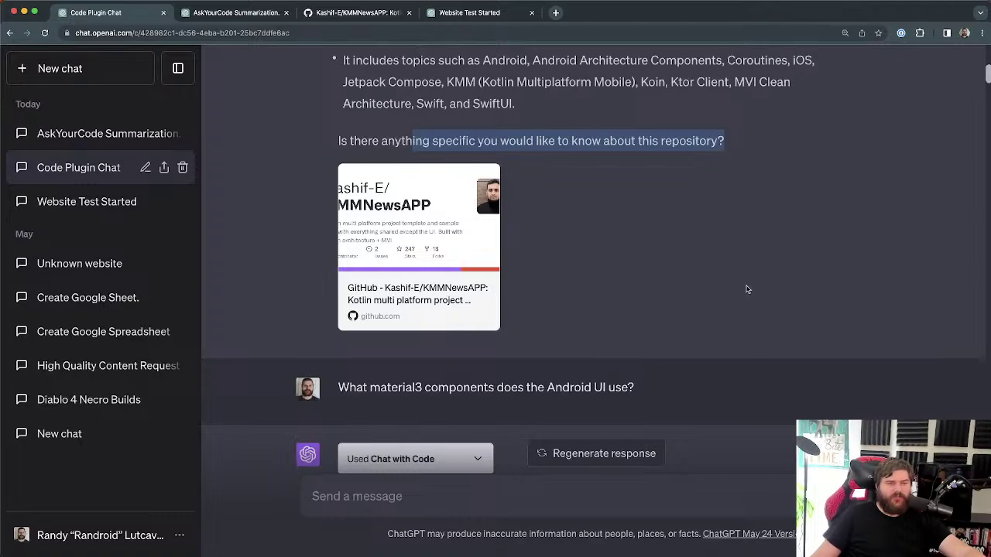
Step: Expand the Summarize prompt's Chat with Code call again and highlight the response's owner URLs and description
{"action": "scroll", "coordinate": [745, 293], "scroll_direction": "up", "scroll_amount": 1}
{"action": "scroll", "coordinate": [782, 303], "scroll_direction": "up", "scroll_amount": 10}
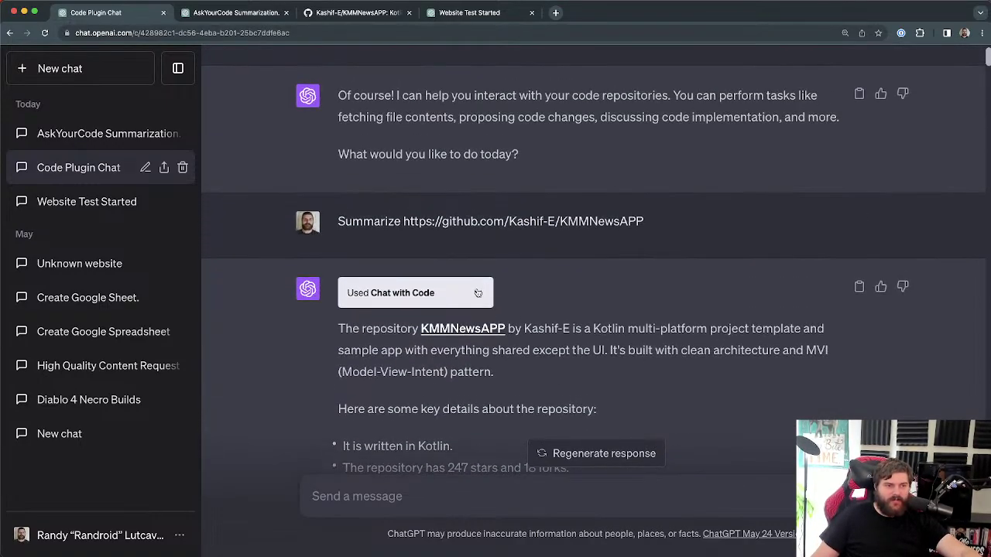
{"action": "left_click", "coordinate": [477, 293]}
{"action": "scroll", "coordinate": [401, 193], "scroll_direction": "down", "scroll_amount": 10}
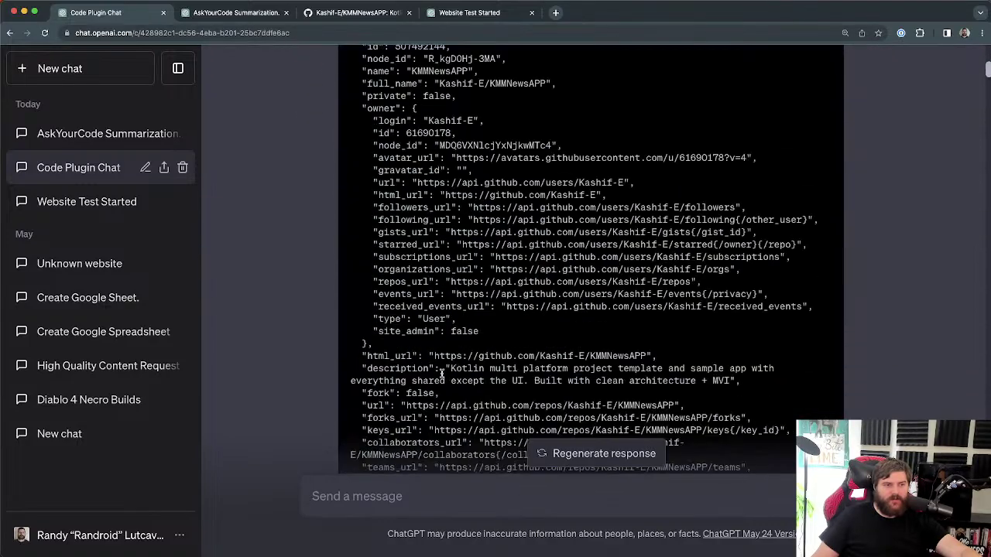
{"action": "left_click_drag", "start_coordinate": [401, 193], "coordinate": [534, 465]}
{"action": "scroll", "coordinate": [411, 247], "scroll_direction": "up", "scroll_amount": 6}
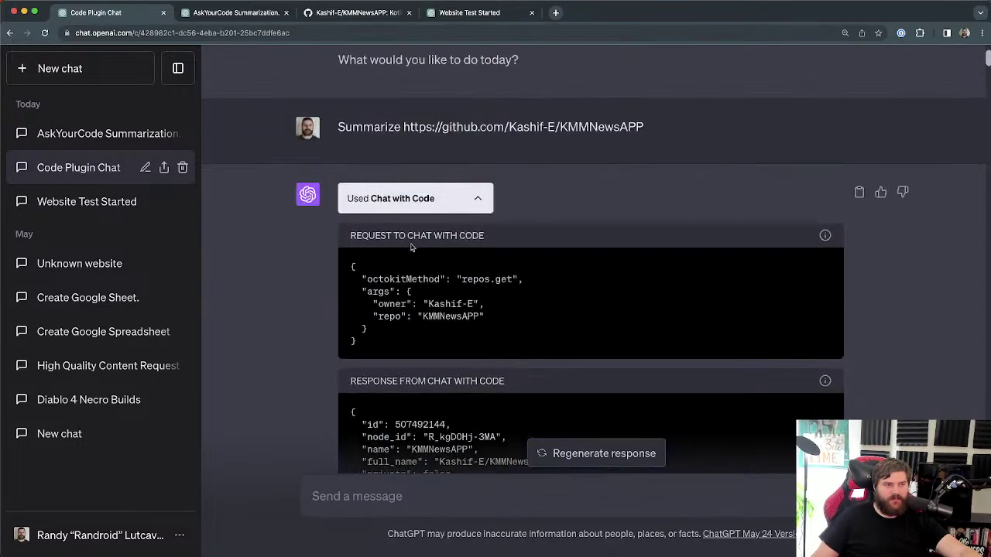
Step: Collapse the Chat with Code call, look at the material3 components prompt, and return to the repository summary
{"action": "left_click", "coordinate": [480, 199]}
{"action": "scroll", "coordinate": [597, 248], "scroll_direction": "down", "scroll_amount": 10}
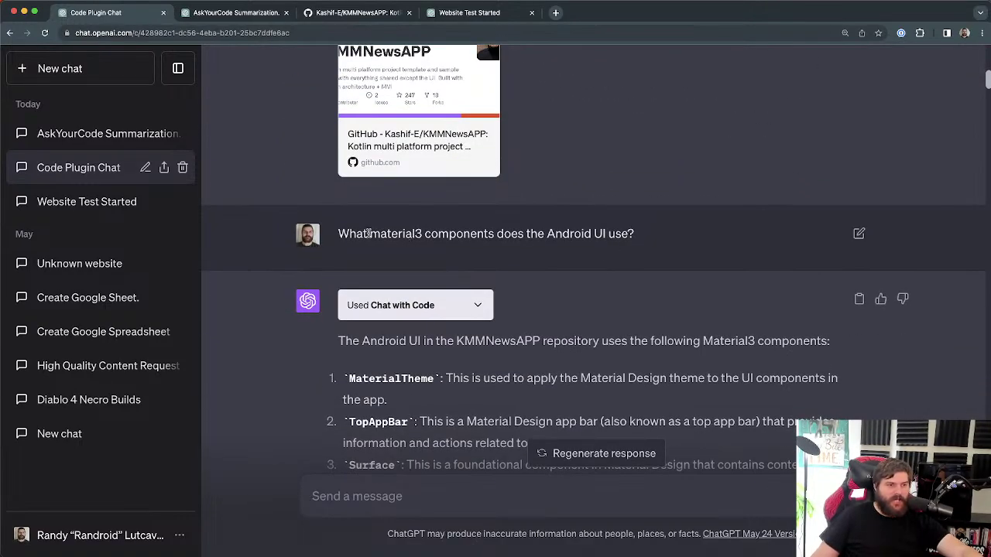
{"action": "scroll", "coordinate": [447, 253], "scroll_direction": "up", "scroll_amount": 5}
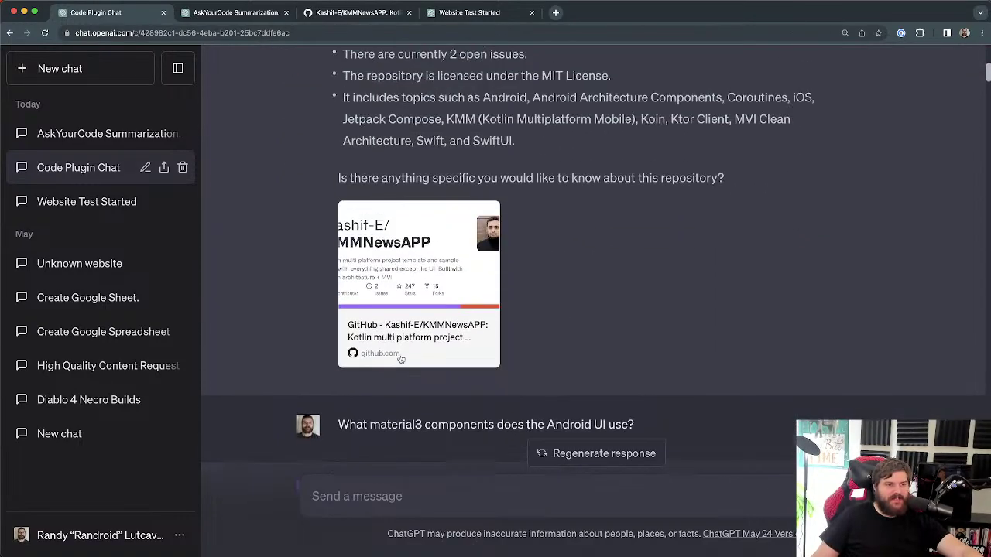
{"action": "double_click", "coordinate": [401, 423]}
{"action": "scroll", "coordinate": [513, 347], "scroll_direction": "up", "scroll_amount": 2}
{"action": "scroll", "coordinate": [546, 310], "scroll_direction": "up", "scroll_amount": 4}
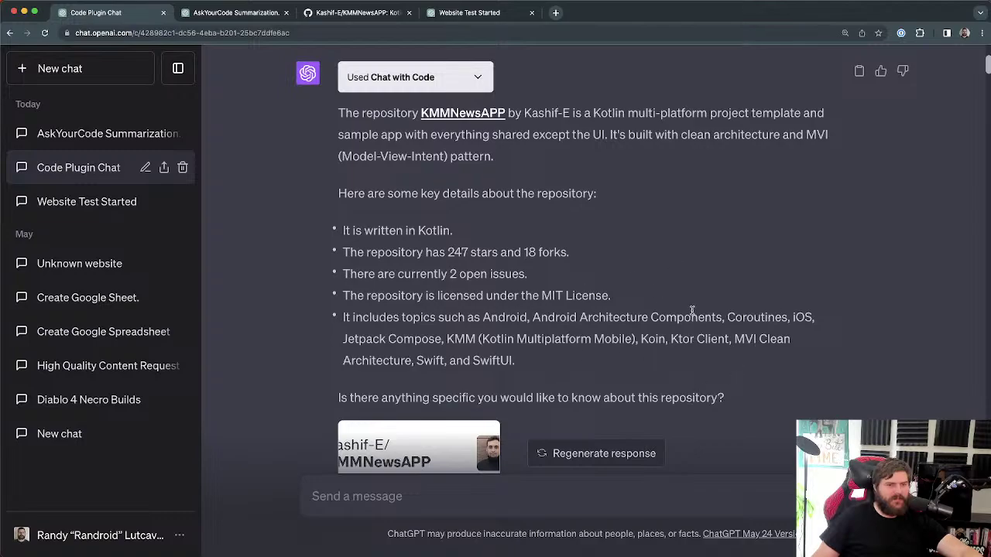
Step: Search the Code Plugin Chat conversation for "MVI" and "material3", and return to the repository summary
{"action": "key", "text": "super+f"}
{"action": "type", "text": "MVI"}
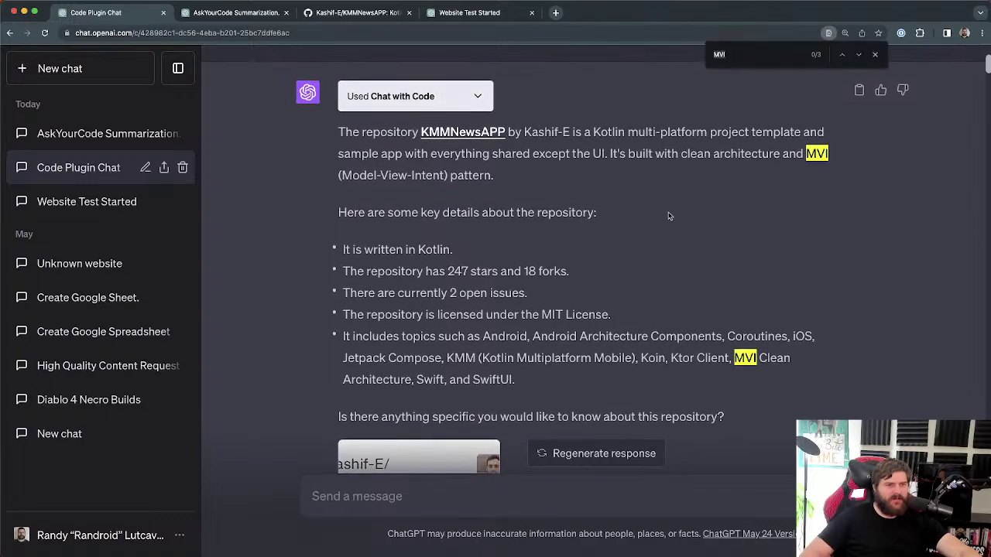
{"action": "key", "text": "BackSpace"}
{"action": "key", "text": "BackSpace"}
{"action": "key", "text": "BackSpace"}
{"action": "type", "text": "materia"}
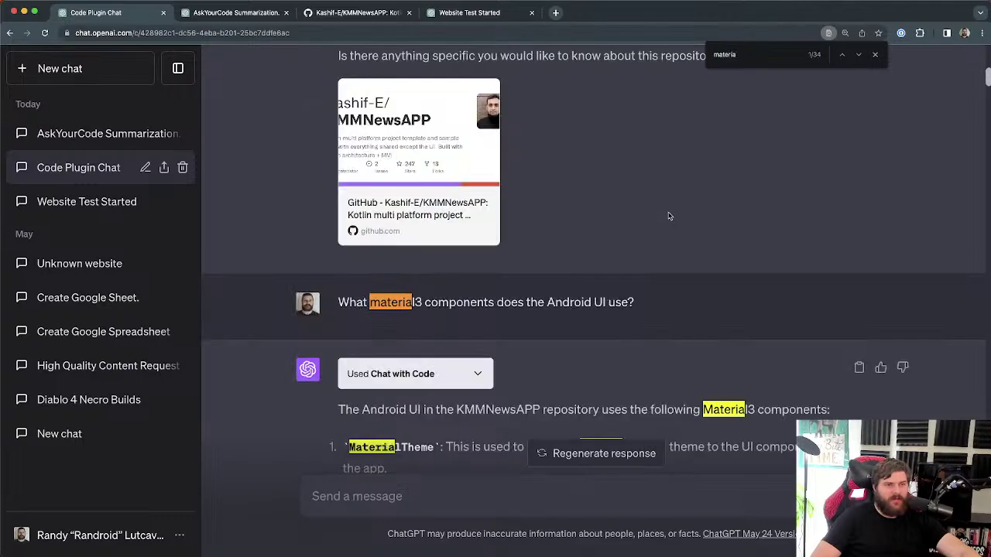
{"action": "type", "text": "l3"}
{"action": "scroll", "coordinate": [692, 232], "scroll_direction": "up", "scroll_amount": 9}
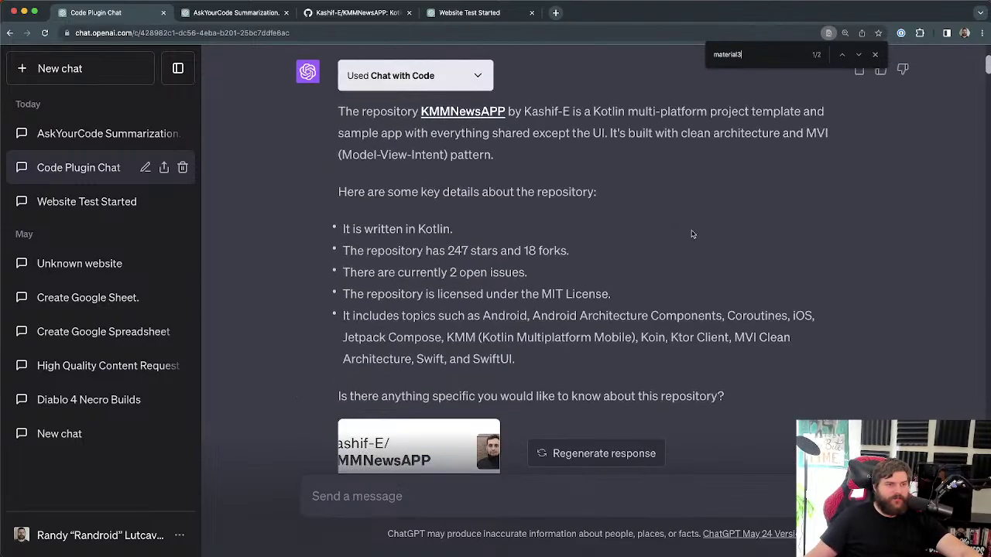
Step: Review the repository summary and highlight the question "What material3 components does the Android UI use?" beneath its link card
{"action": "scroll", "coordinate": [650, 287], "scroll_direction": "down", "scroll_amount": 2}
{"action": "scroll", "coordinate": [654, 307], "scroll_direction": "down", "scroll_amount": 4}
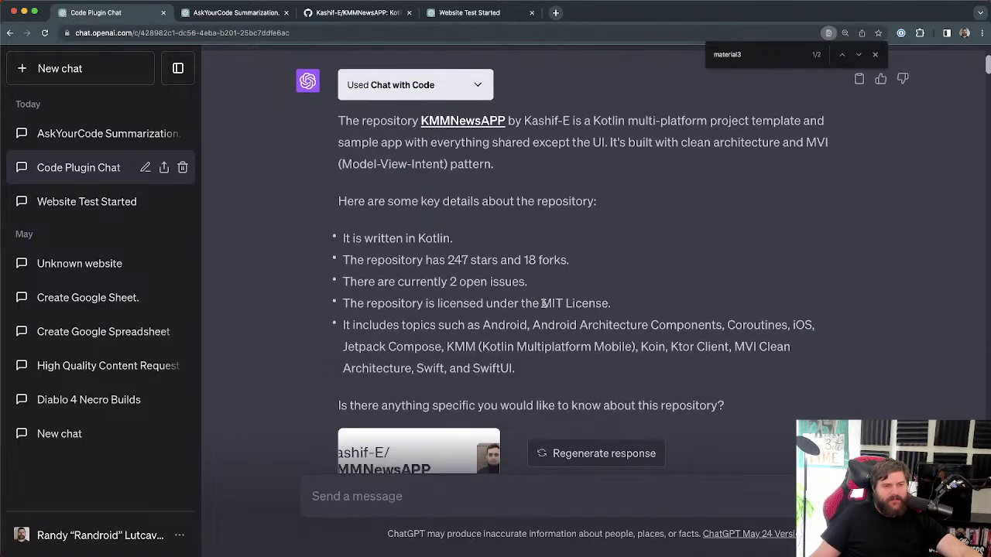
{"action": "scroll", "coordinate": [633, 304], "scroll_direction": "down", "scroll_amount": 1}
{"action": "scroll", "coordinate": [542, 256], "scroll_direction": "up", "scroll_amount": 3}
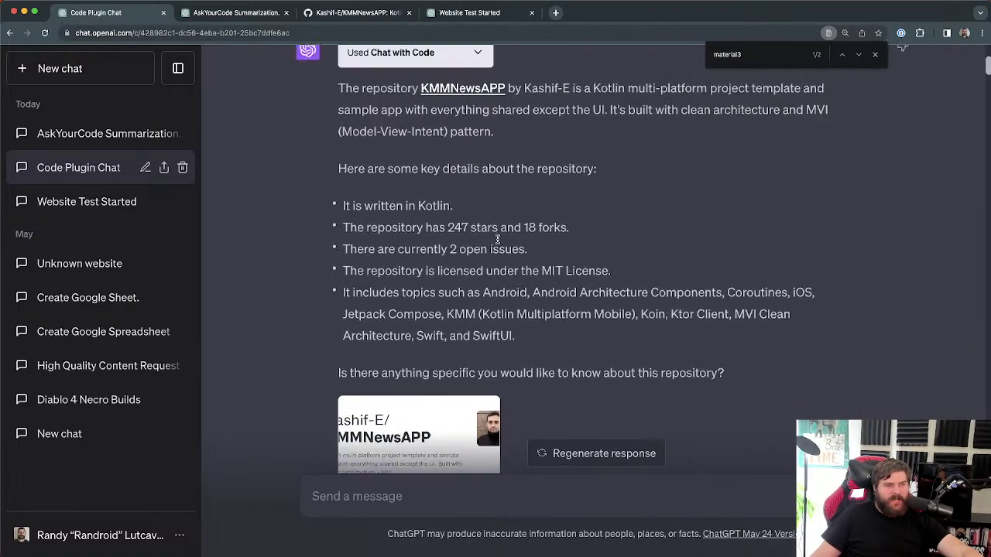
{"action": "scroll", "coordinate": [469, 287], "scroll_direction": "down", "scroll_amount": 5}
{"action": "scroll", "coordinate": [470, 287], "scroll_direction": "down", "scroll_amount": 2}
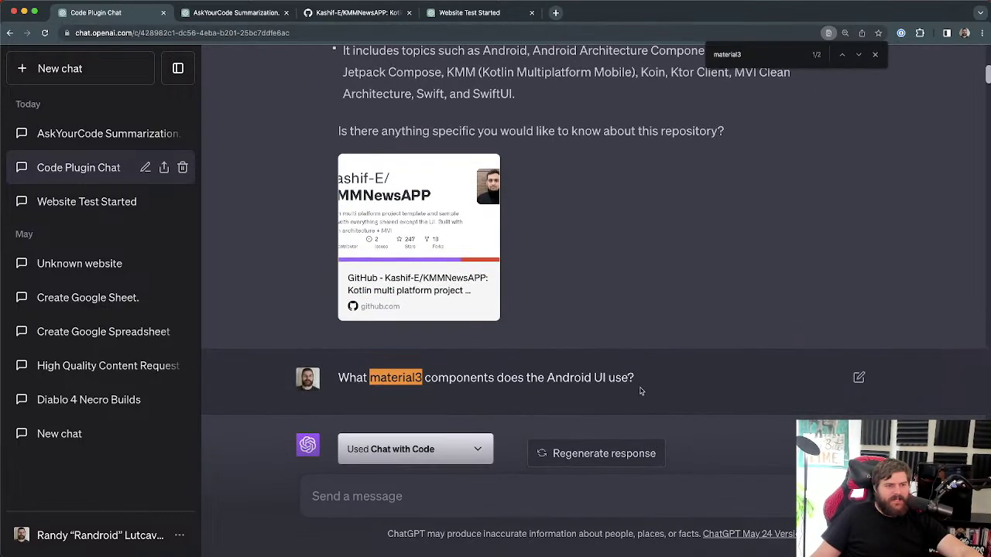
{"action": "left_click_drag", "start_coordinate": [645, 379], "coordinate": [339, 378]}
{"action": "left_click", "coordinate": [345, 378]}
{"action": "left_click_drag", "start_coordinate": [501, 379], "coordinate": [642, 385]}
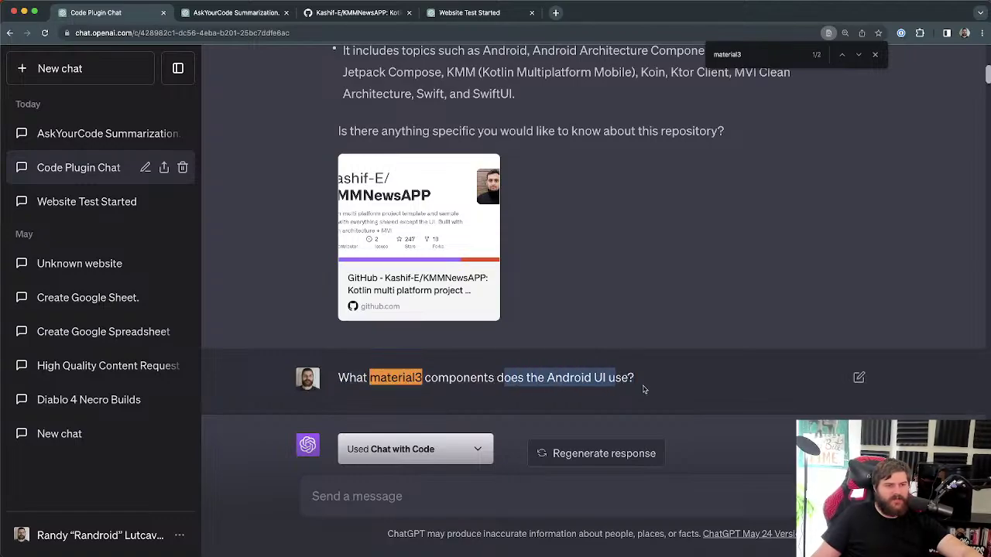
{"action": "left_click", "coordinate": [626, 378]}
{"action": "scroll", "coordinate": [622, 367], "scroll_direction": "down", "scroll_amount": 1}
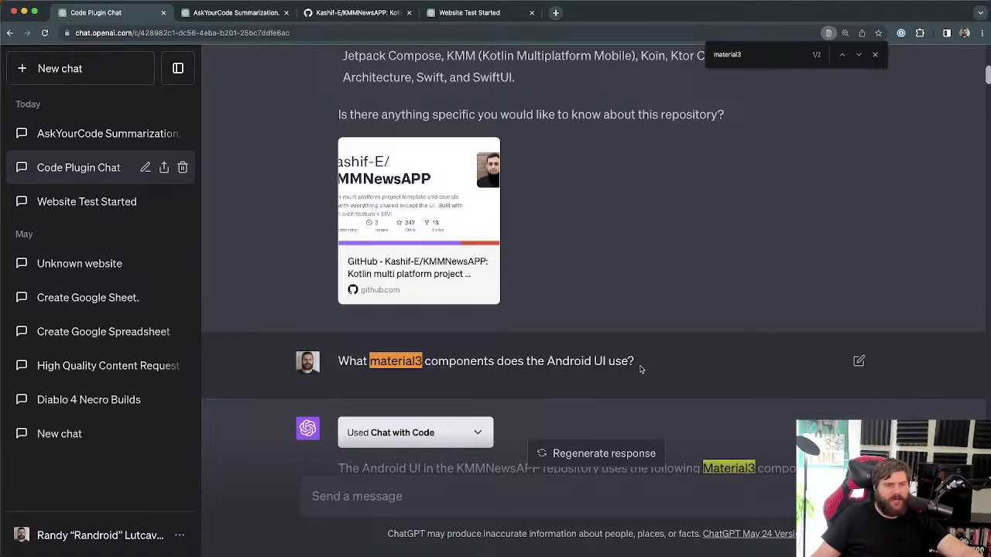
{"action": "scroll", "coordinate": [639, 370], "scroll_direction": "down", "scroll_amount": 4}
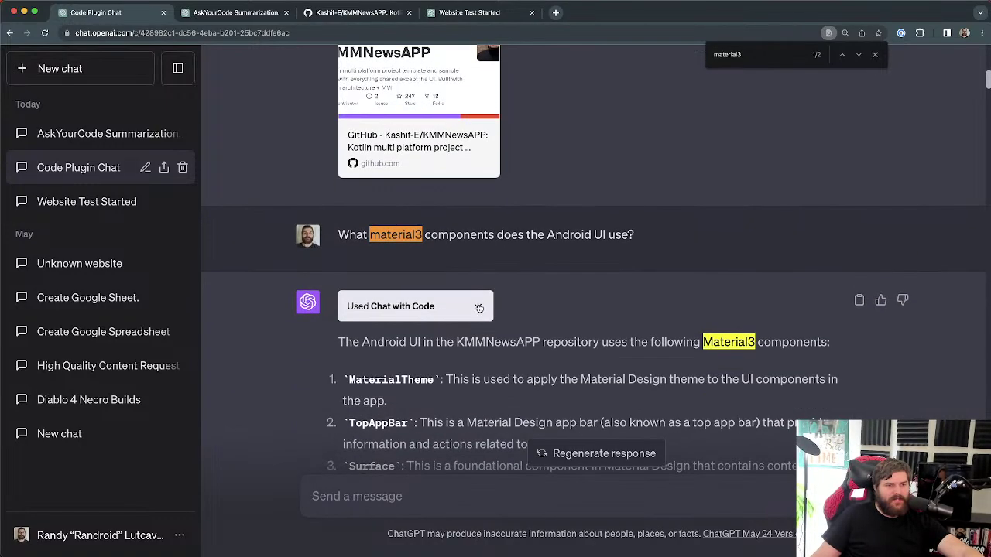
Step: Expand the material3 prompt's Chat with Code call and highlight the repository name and the material3 term in its request query
{"action": "left_click", "coordinate": [478, 308]}
{"action": "scroll", "coordinate": [473, 405], "scroll_direction": "down", "scroll_amount": 1}
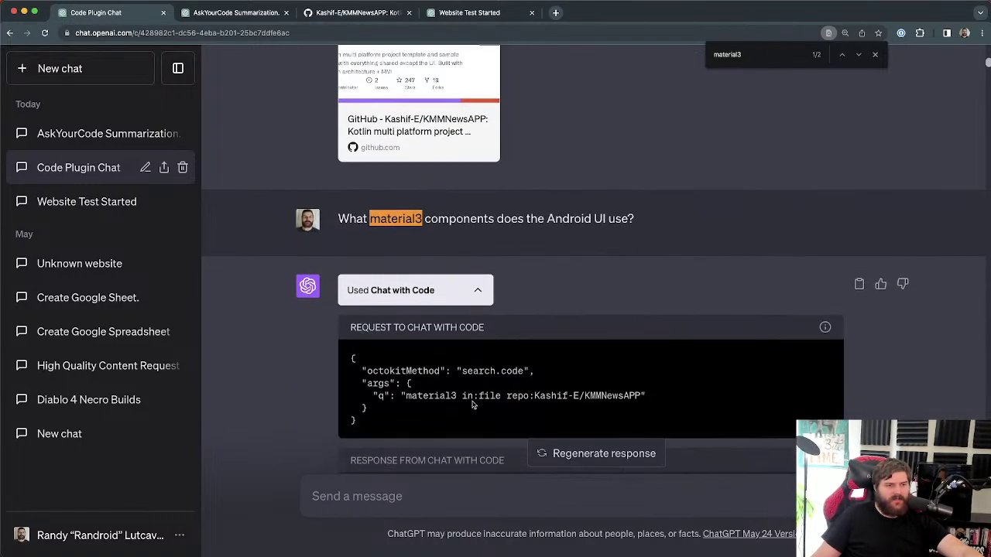
{"action": "left_click_drag", "start_coordinate": [387, 398], "coordinate": [640, 396]}
{"action": "left_click", "coordinate": [382, 396]}
{"action": "left_click", "coordinate": [514, 397]}
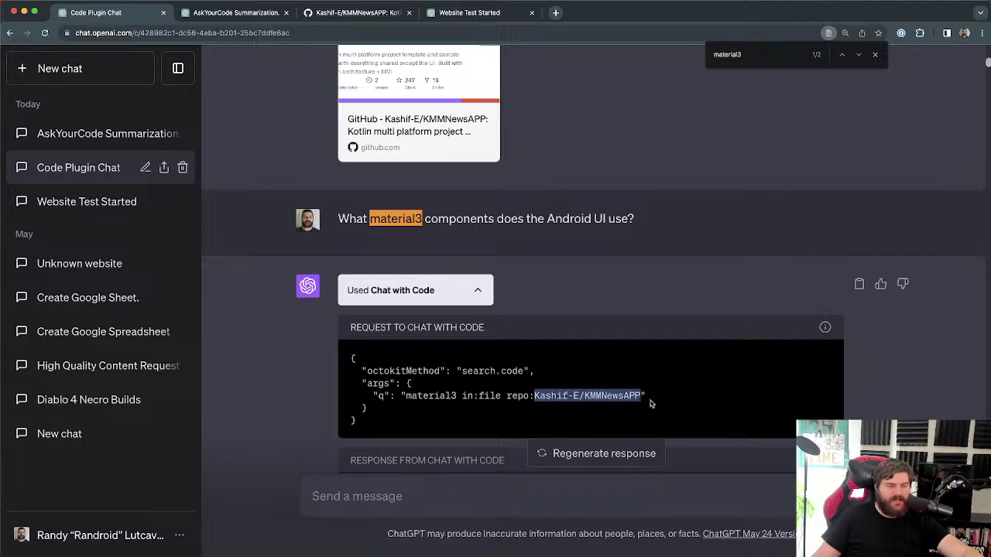
{"action": "scroll", "coordinate": [635, 395], "scroll_direction": "down", "scroll_amount": 1}
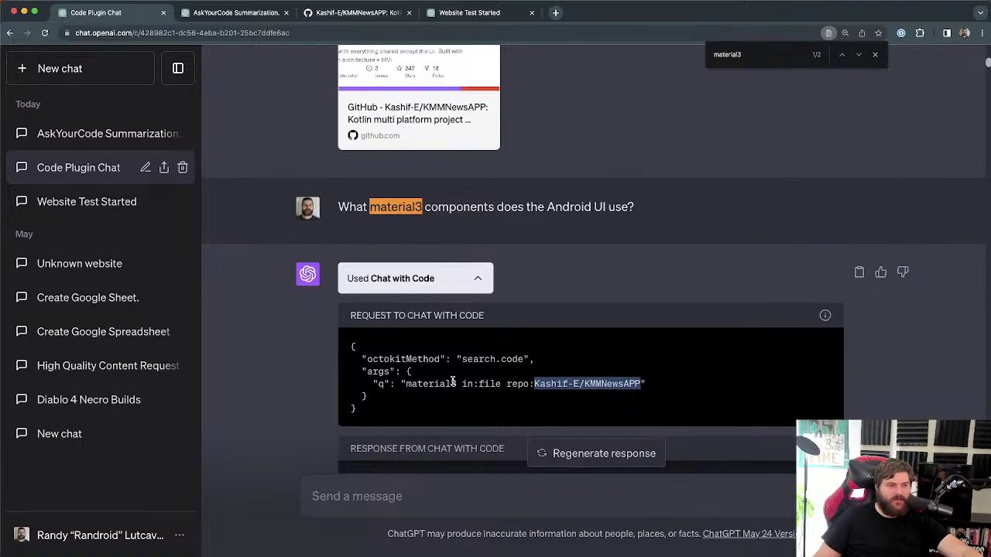
{"action": "left_click_drag", "start_coordinate": [455, 384], "coordinate": [406, 384]}
Step: Highlight the total_count value and the path of the Material3.kt item in the Chat with Code response
{"action": "scroll", "coordinate": [414, 356], "scroll_direction": "down", "scroll_amount": 5}
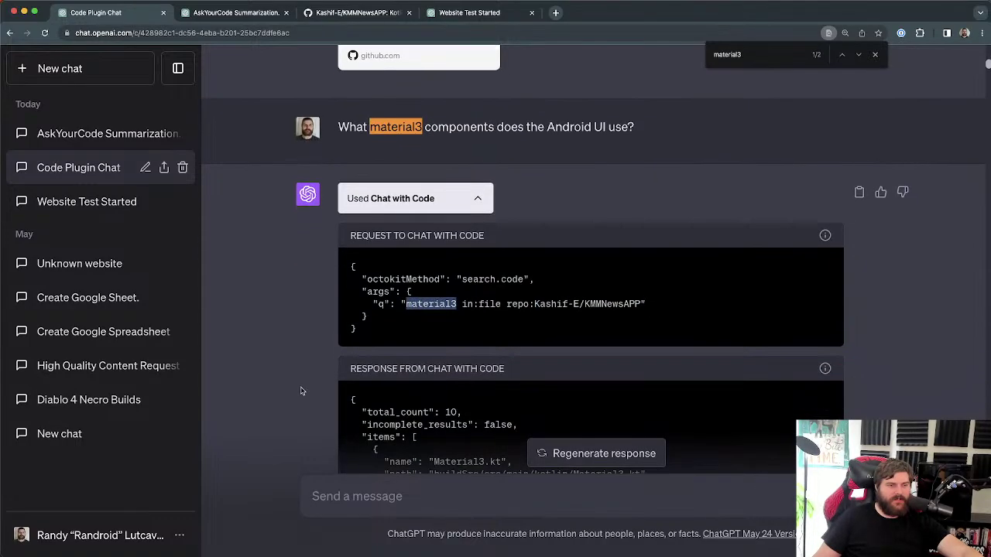
{"action": "scroll", "coordinate": [426, 325], "scroll_direction": "down", "scroll_amount": 1}
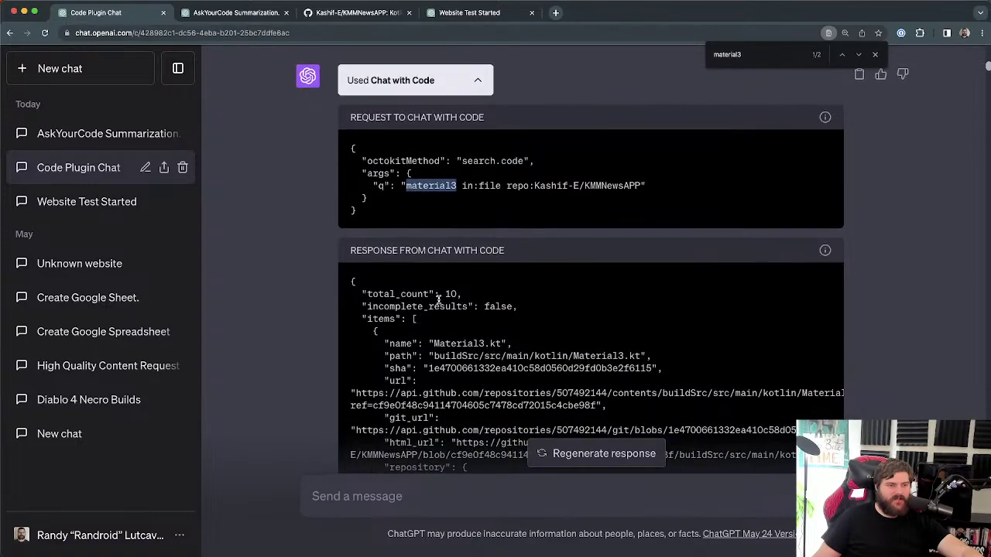
{"action": "double_click", "coordinate": [451, 294]}
{"action": "scroll", "coordinate": [429, 331], "scroll_direction": "down", "scroll_amount": 1}
{"action": "scroll", "coordinate": [430, 332], "scroll_direction": "down", "scroll_amount": 3}
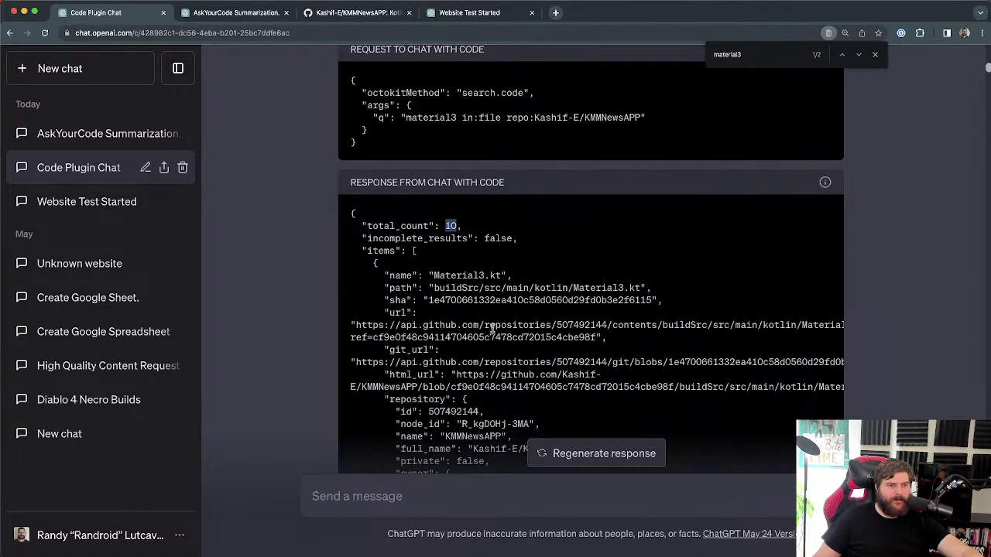
{"action": "scroll", "coordinate": [440, 332], "scroll_direction": "down", "scroll_amount": 1}
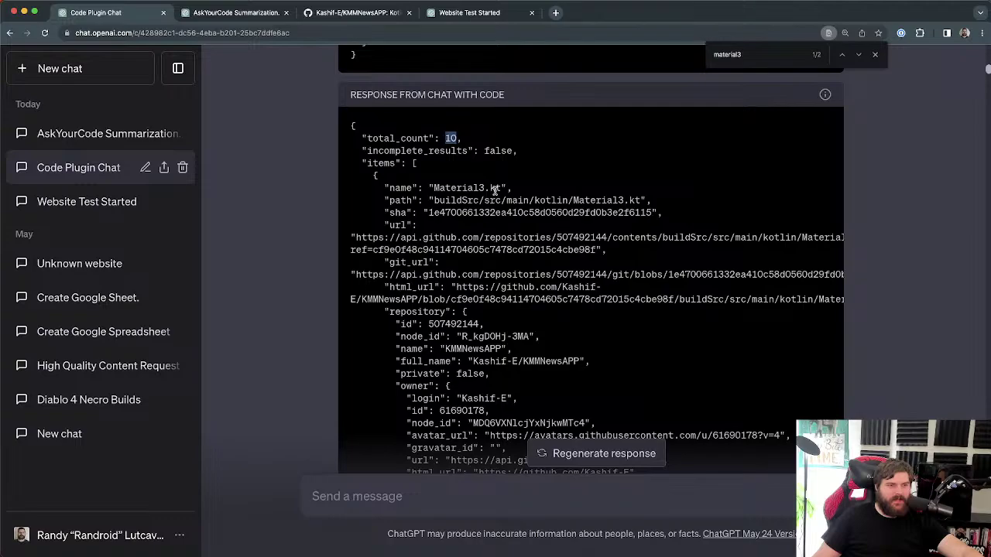
{"action": "left_click_drag", "start_coordinate": [505, 188], "coordinate": [640, 187]}
{"action": "scroll", "coordinate": [622, 217], "scroll_direction": "down", "scroll_amount": 1}
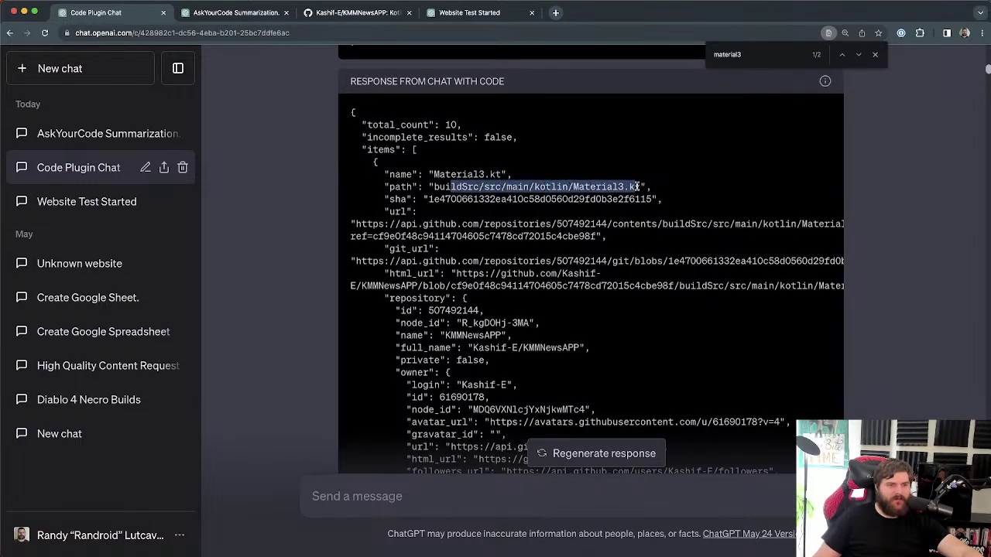
{"action": "scroll", "coordinate": [482, 221], "scroll_direction": "down", "scroll_amount": 1}
{"action": "scroll", "coordinate": [482, 221], "scroll_direction": "down", "scroll_amount": 5}
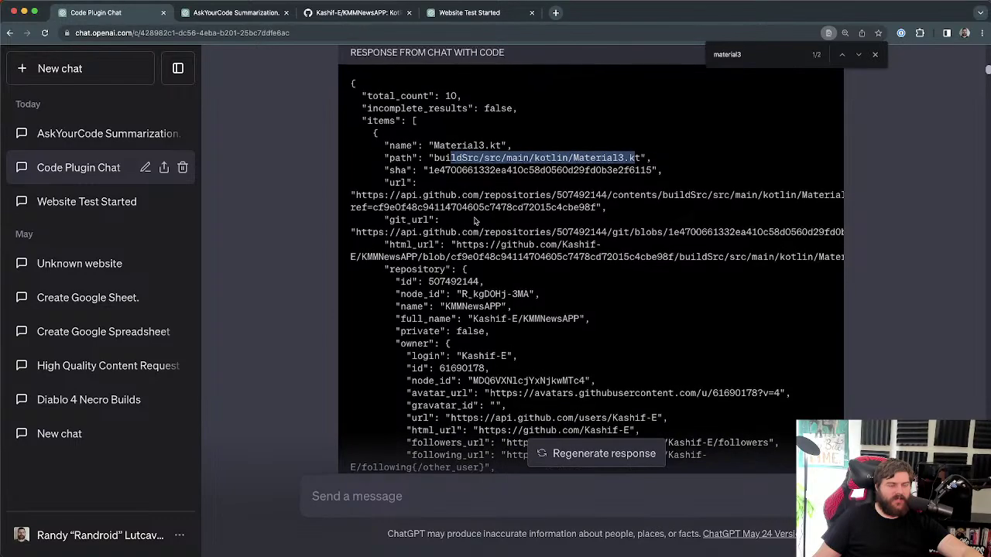
Step: Examine the rest of the Material3.kt item and highlight the build.gradle.kts item's name and URL in the response
{"action": "scroll", "coordinate": [475, 219], "scroll_direction": "down", "scroll_amount": 8}
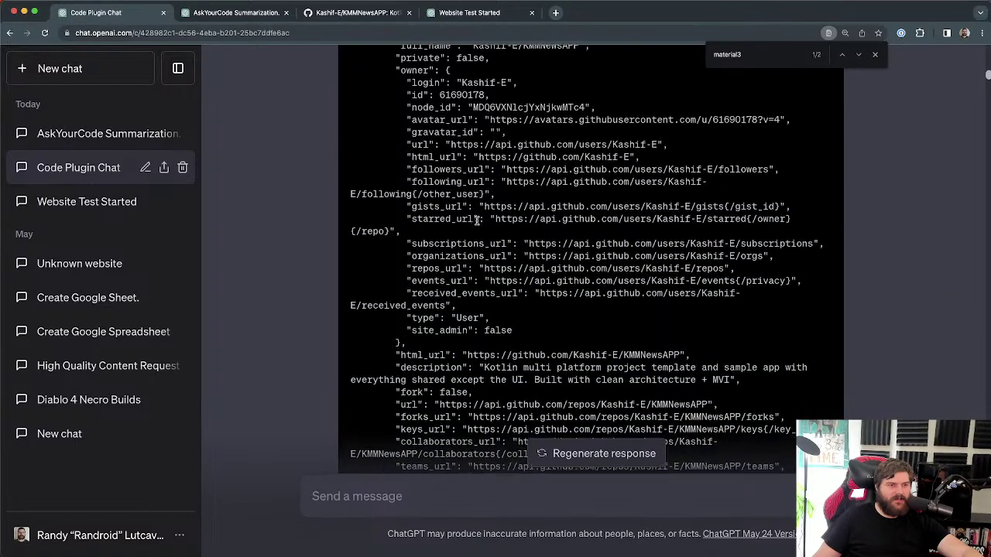
{"action": "scroll", "coordinate": [475, 220], "scroll_direction": "down", "scroll_amount": 10}
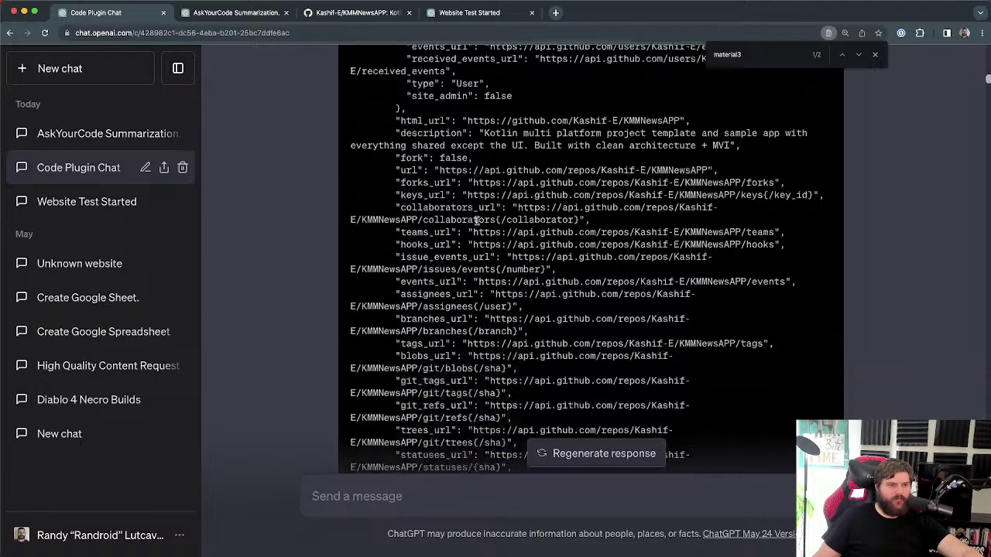
{"action": "scroll", "coordinate": [496, 217], "scroll_direction": "down", "scroll_amount": 5}
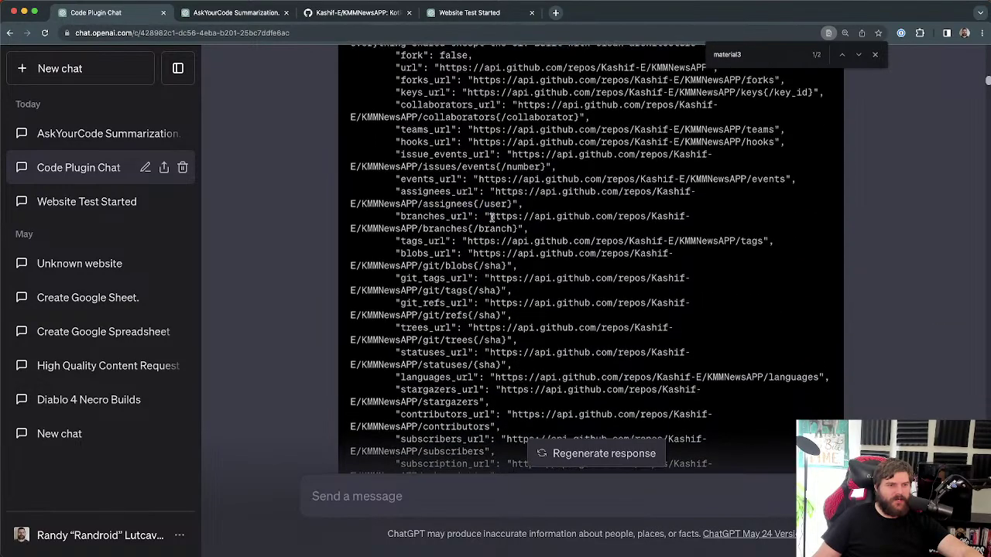
{"action": "scroll", "coordinate": [510, 231], "scroll_direction": "down", "scroll_amount": 12}
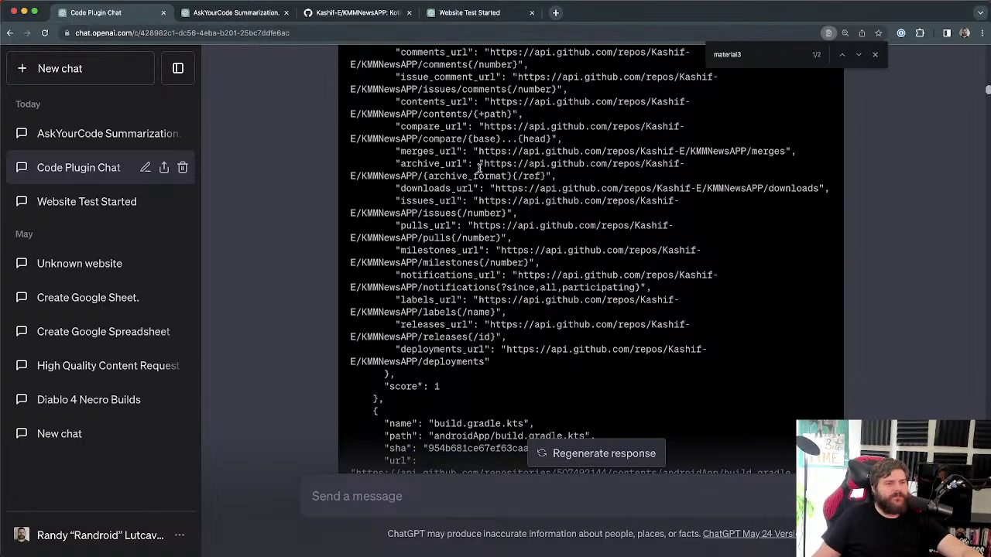
{"action": "left_click_drag", "start_coordinate": [480, 168], "coordinate": [554, 177]}
{"action": "scroll", "coordinate": [436, 298], "scroll_direction": "down", "scroll_amount": 6}
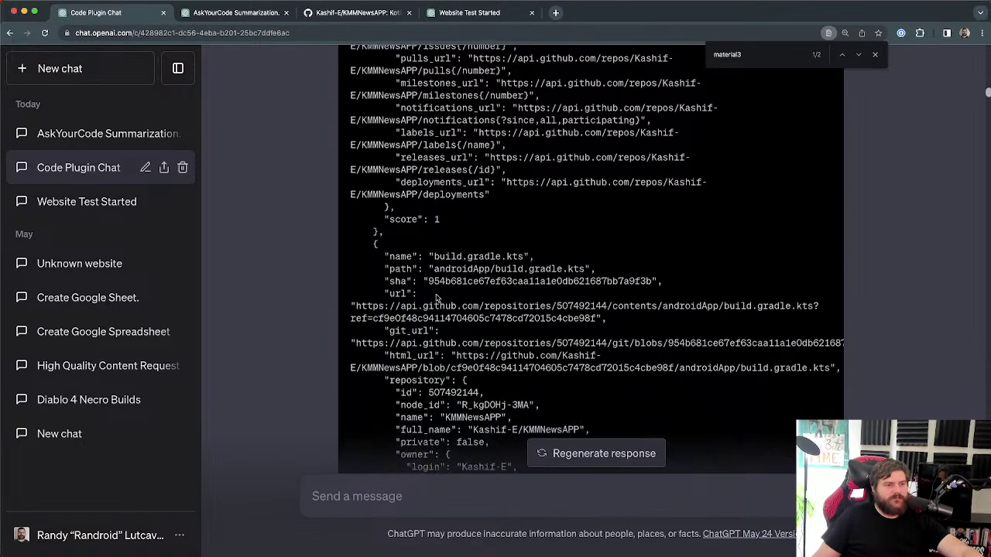
{"action": "scroll", "coordinate": [436, 299], "scroll_direction": "down", "scroll_amount": 2}
{"action": "left_click_drag", "start_coordinate": [435, 197], "coordinate": [519, 197]}
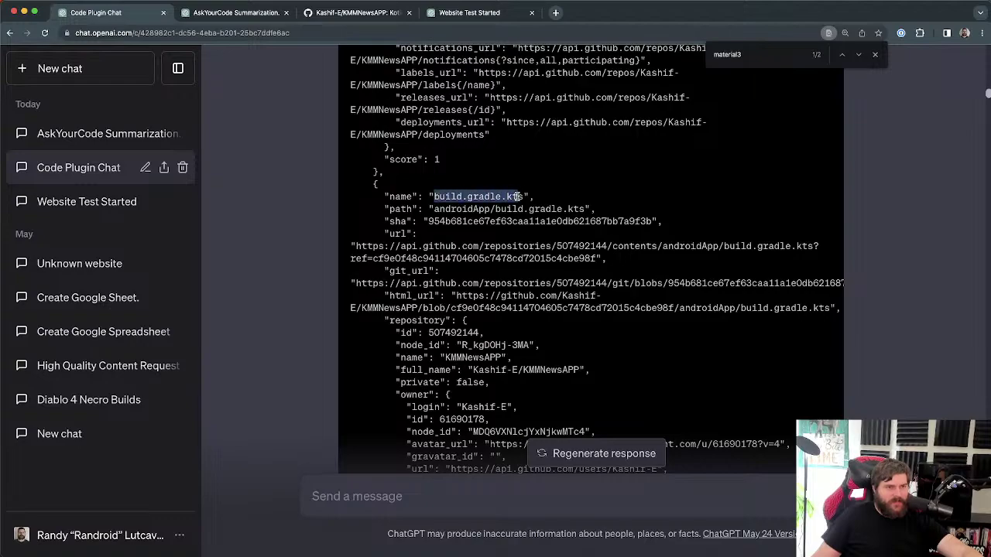
{"action": "scroll", "coordinate": [456, 240], "scroll_direction": "down", "scroll_amount": 3}
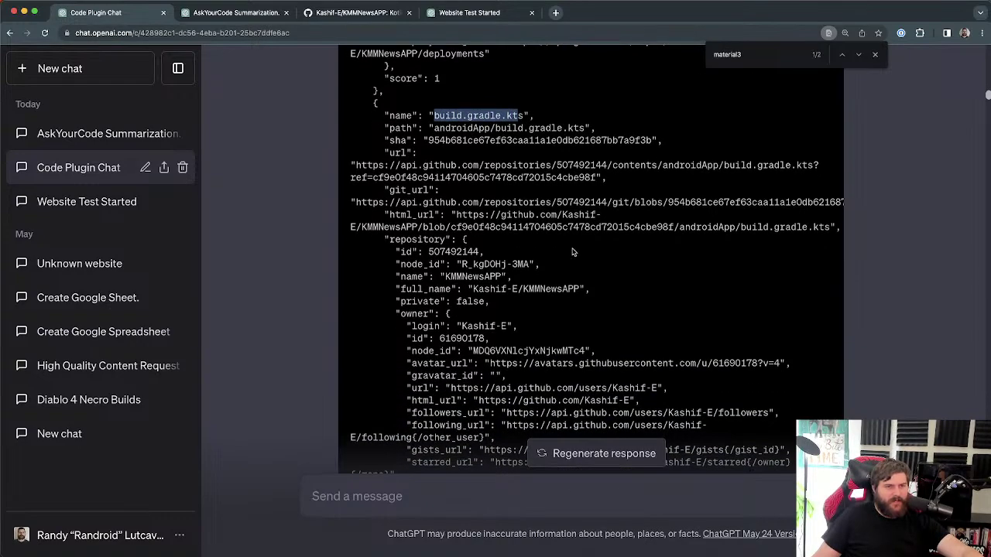
{"action": "left_click_drag", "start_coordinate": [802, 165], "coordinate": [706, 177]}
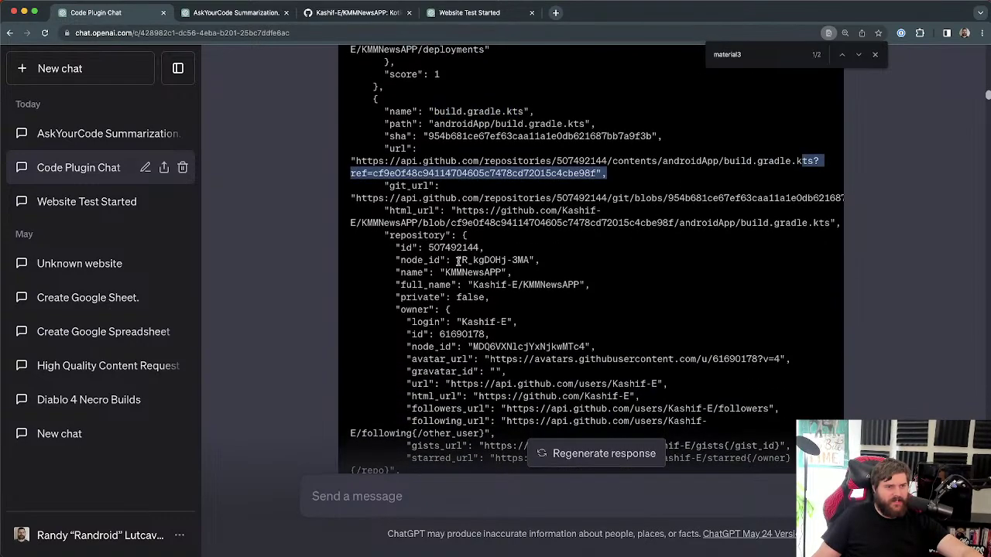
Step: Find the Shape.kt item in the response and highlight its name and the theme folder in its path
{"action": "scroll", "coordinate": [502, 254], "scroll_direction": "down", "scroll_amount": 8}
{"action": "scroll", "coordinate": [516, 250], "scroll_direction": "down", "scroll_amount": 20}
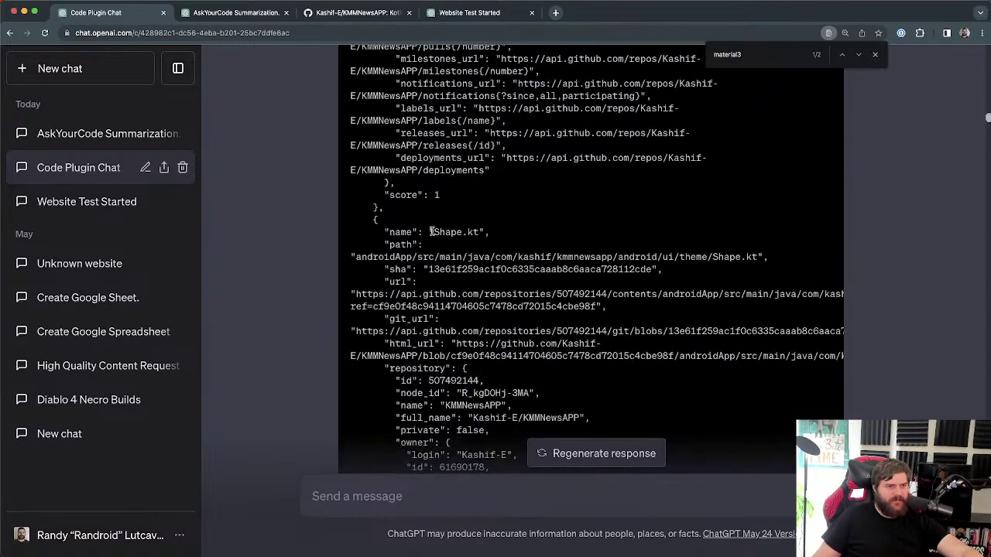
{"action": "left_click_drag", "start_coordinate": [431, 231], "coordinate": [482, 231]}
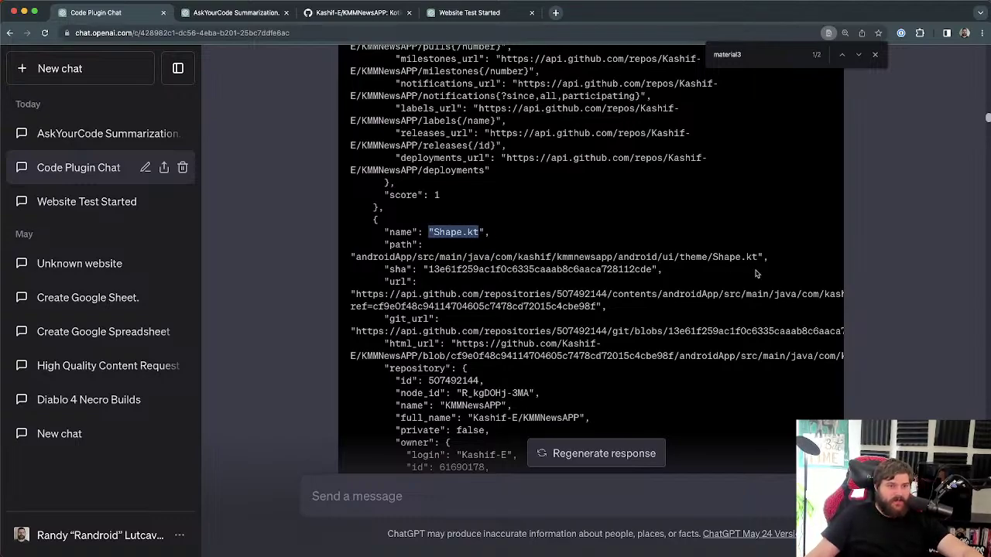
{"action": "double_click", "coordinate": [681, 257]}
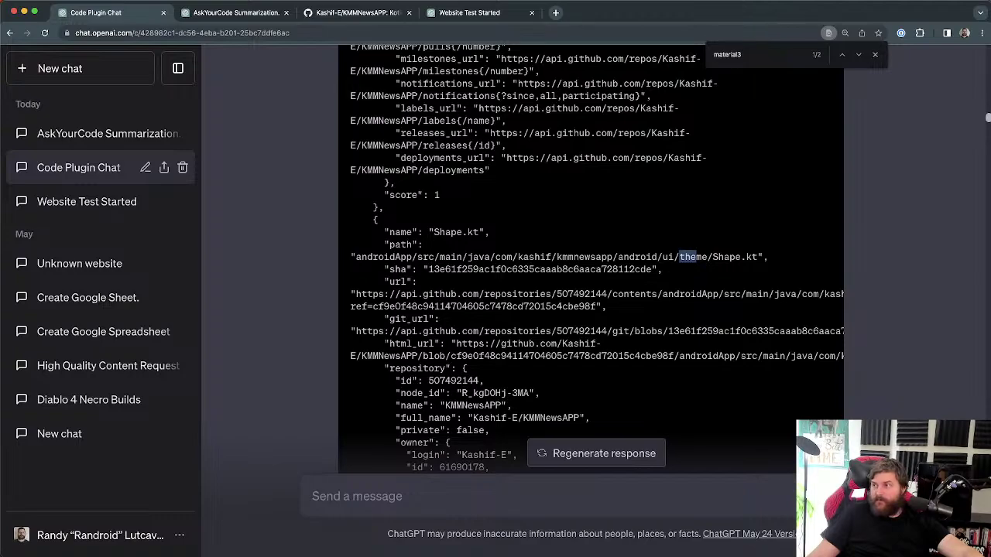
{"action": "key", "text": "super+Tab"}
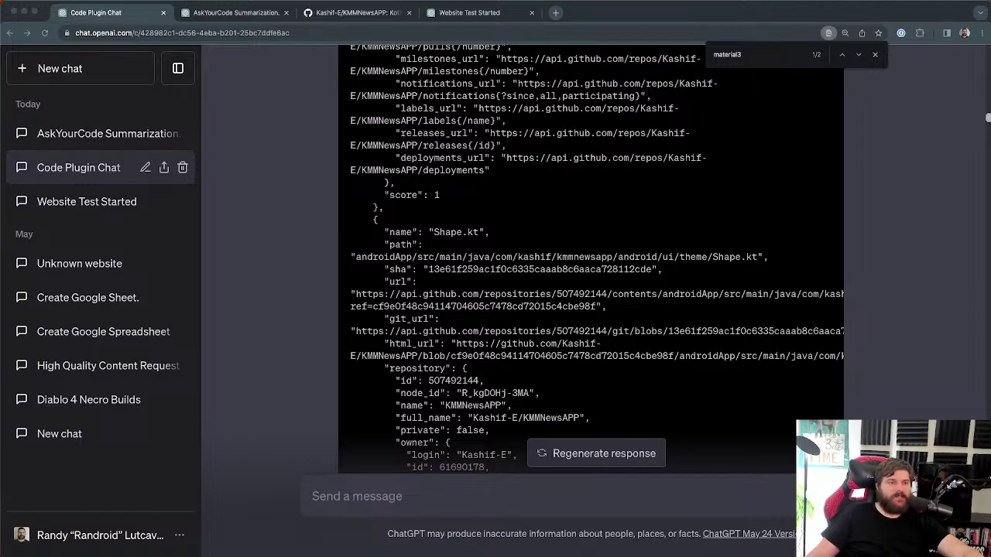
{"action": "left_click", "coordinate": [658, 250]}
{"action": "scroll", "coordinate": [542, 256], "scroll_direction": "down", "scroll_amount": 3}
{"action": "left_click_drag", "start_coordinate": [423, 167], "coordinate": [480, 175]}
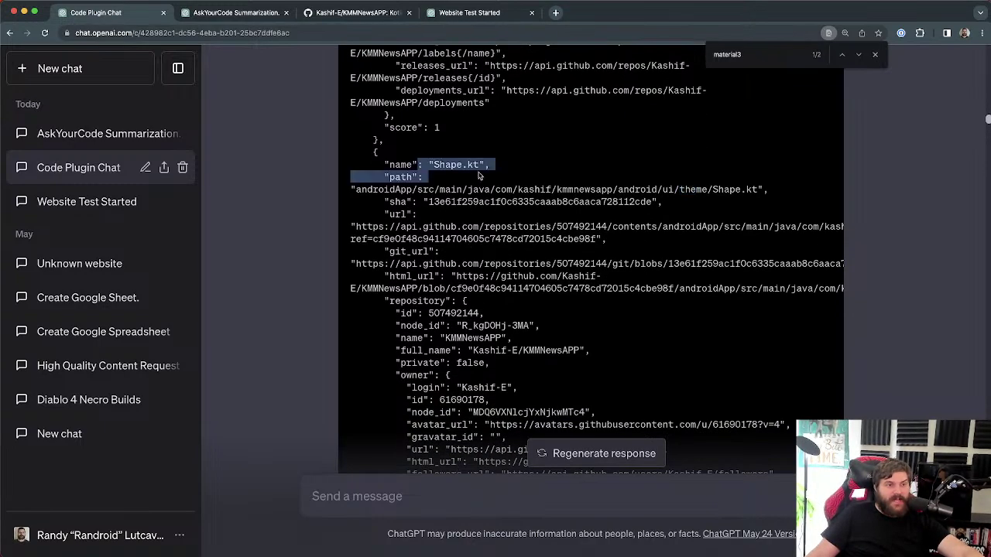
Step: Switch to the KMMNewsAPP repository on GitHub, search it for material3, and highlight the file count in the results
{"action": "scroll", "coordinate": [492, 213], "scroll_direction": "up", "scroll_amount": 20}
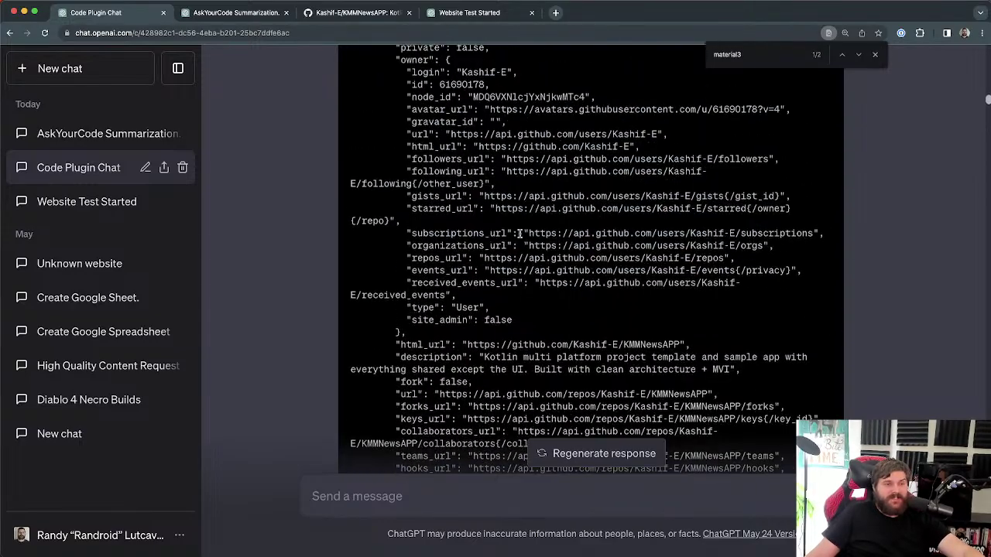
{"action": "scroll", "coordinate": [530, 241], "scroll_direction": "up", "scroll_amount": 10}
{"action": "left_click", "coordinate": [333, 12]}
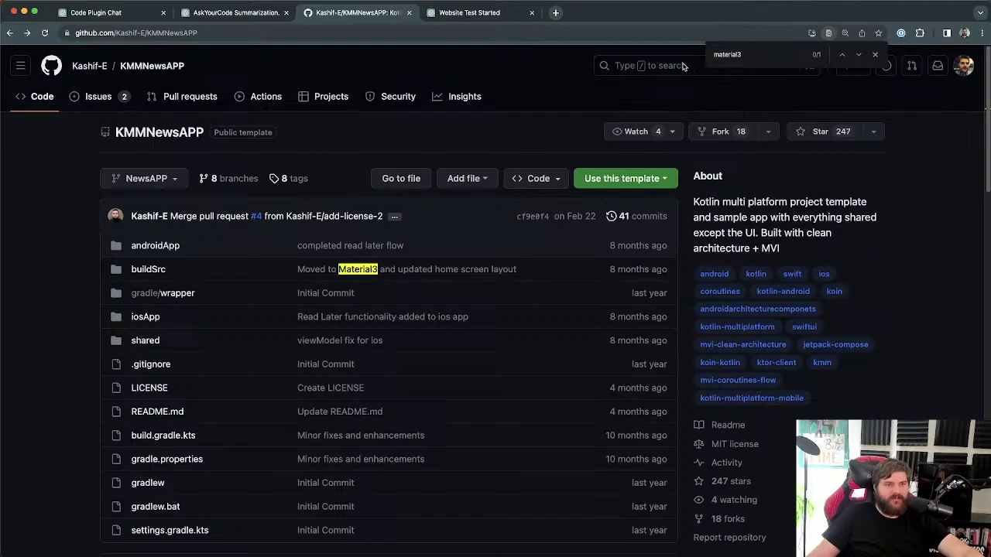
{"action": "left_click", "coordinate": [683, 66]}
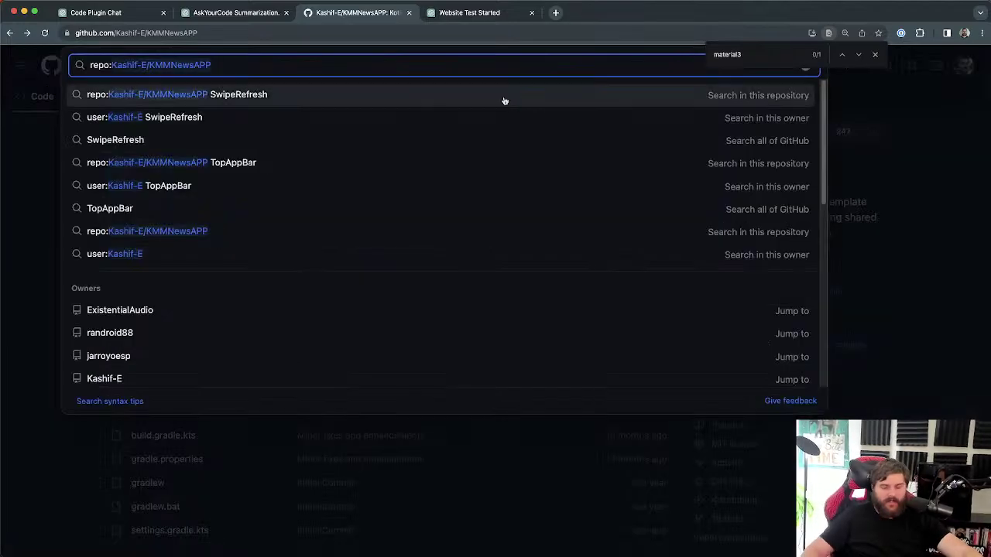
{"action": "type", "text": "material3"}
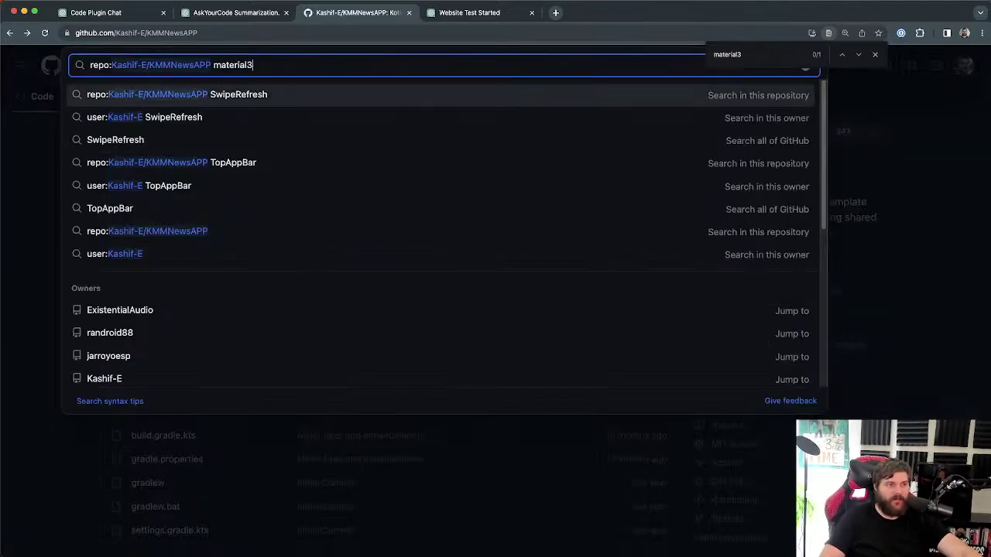
{"action": "key", "text": "Return"}
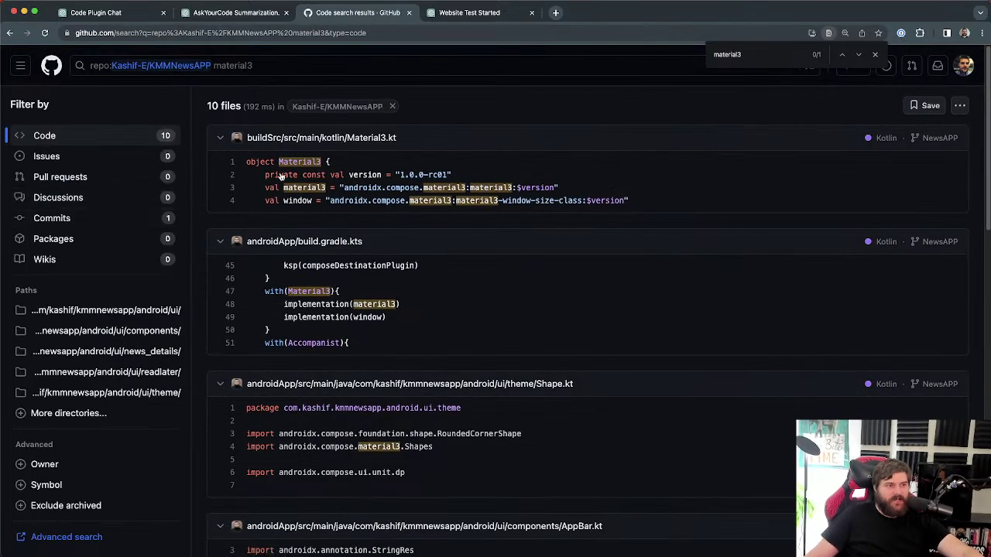
{"action": "left_click_drag", "start_coordinate": [239, 105], "coordinate": [206, 106]}
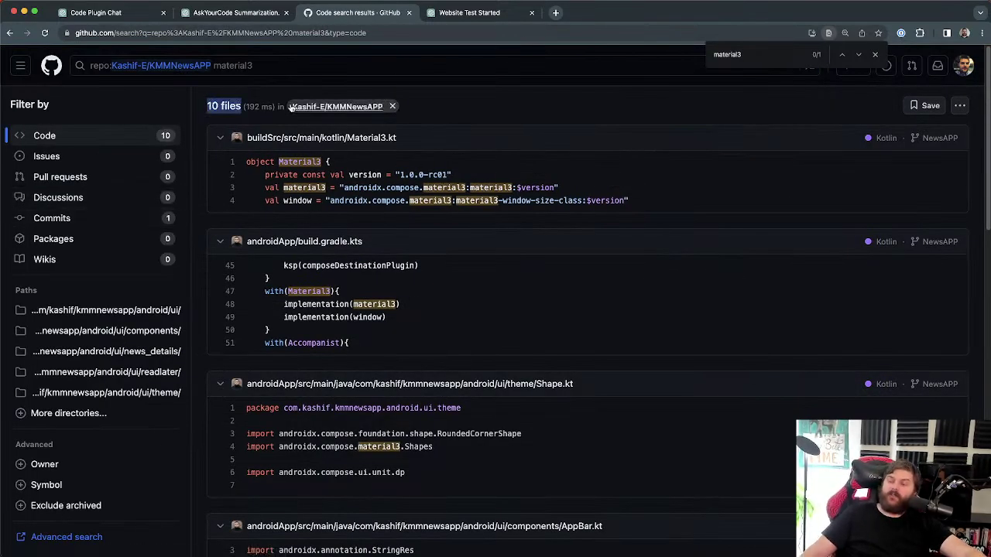
Step: Return to the Code Plugin Chat conversation, collapse the material3 prompt's Chat with Code call, and review the listed Material3 components
{"action": "left_click", "coordinate": [110, 18]}
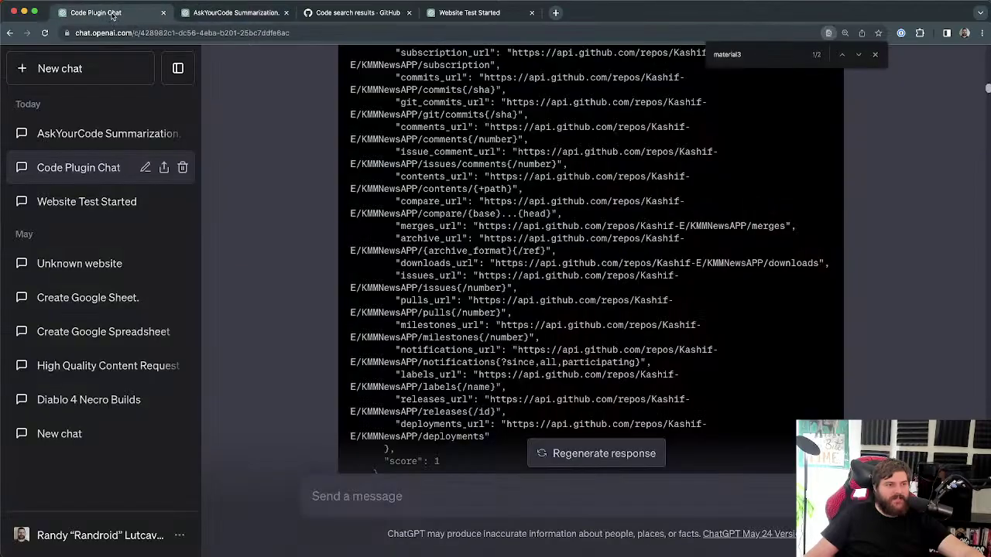
{"action": "scroll", "coordinate": [534, 284], "scroll_direction": "up", "scroll_amount": 10}
{"action": "scroll", "coordinate": [535, 283], "scroll_direction": "up", "scroll_amount": 3}
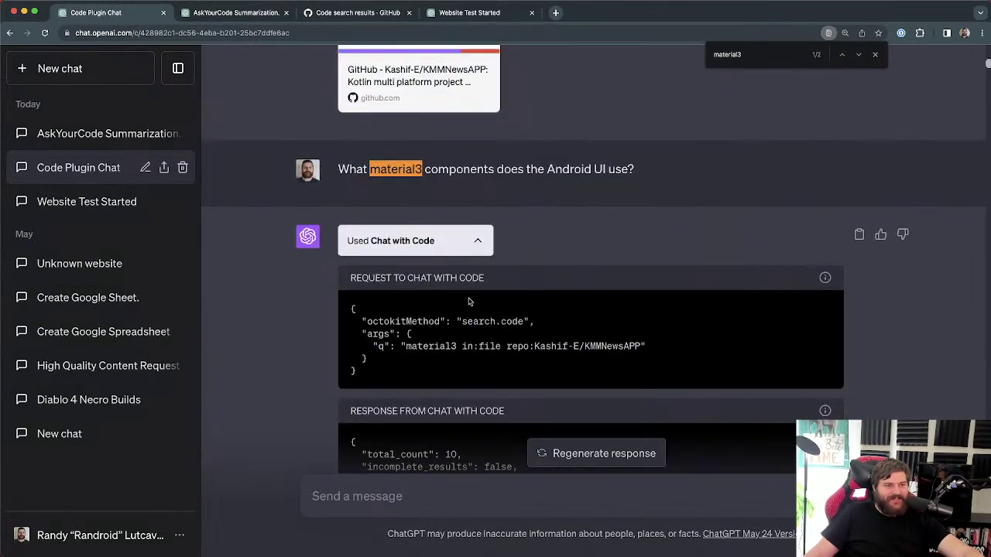
{"action": "left_click", "coordinate": [479, 246]}
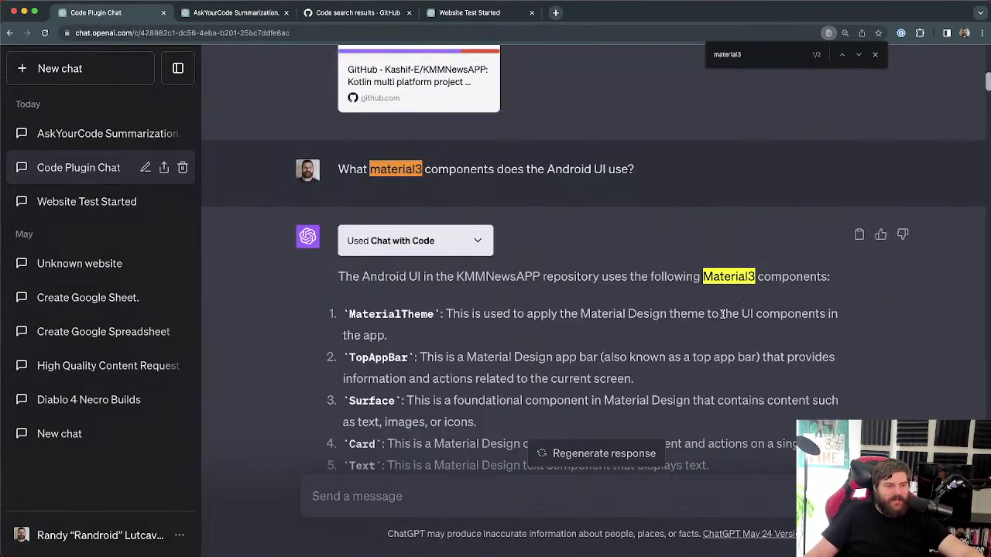
{"action": "scroll", "coordinate": [545, 304], "scroll_direction": "down", "scroll_amount": 2}
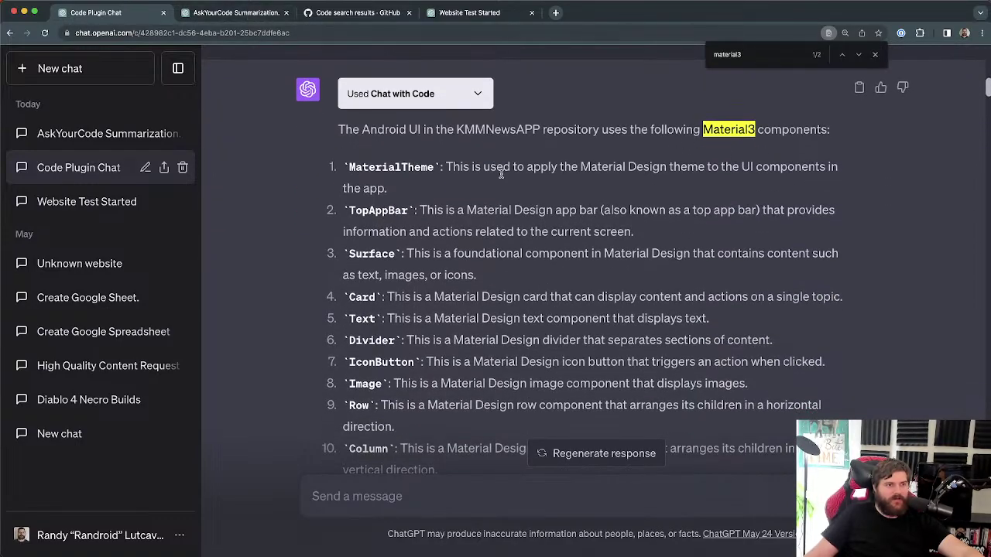
{"action": "scroll", "coordinate": [636, 151], "scroll_direction": "up", "scroll_amount": 1}
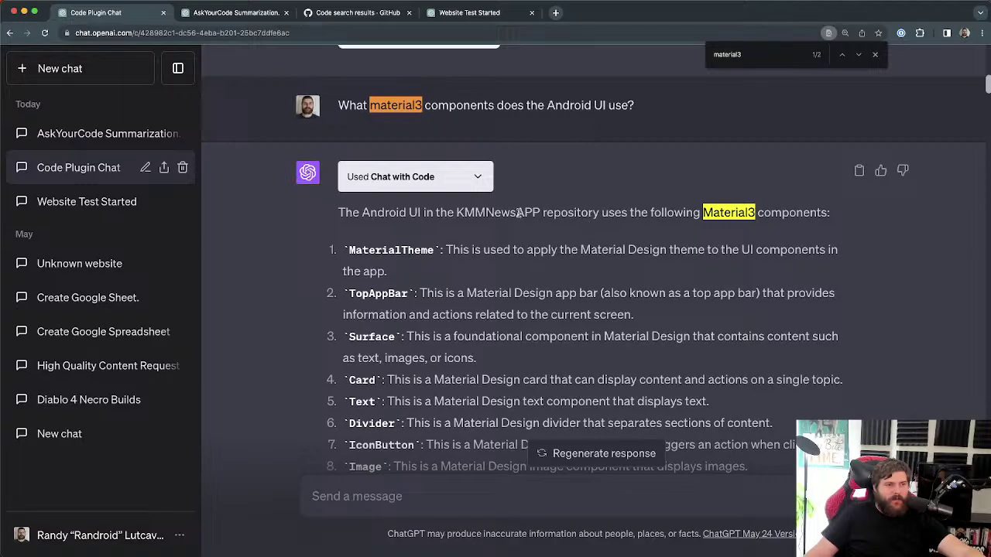
{"action": "double_click", "coordinate": [519, 213]}
{"action": "left_click", "coordinate": [718, 220]}
{"action": "scroll", "coordinate": [616, 256], "scroll_direction": "up", "scroll_amount": 1}
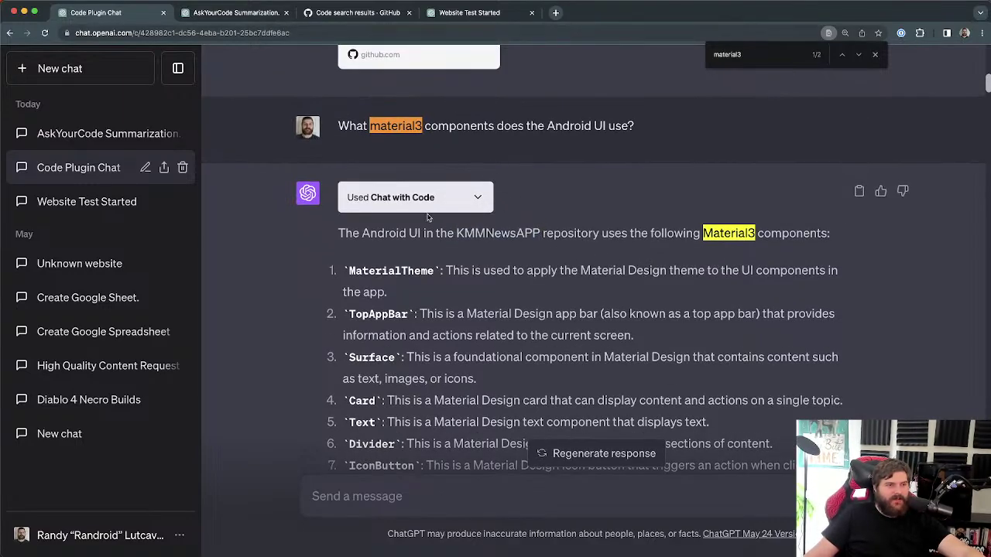
Step: Expand the material3 prompt's Chat with Code call again and highlight the Shape.kt item's name in the response
{"action": "left_click", "coordinate": [480, 198]}
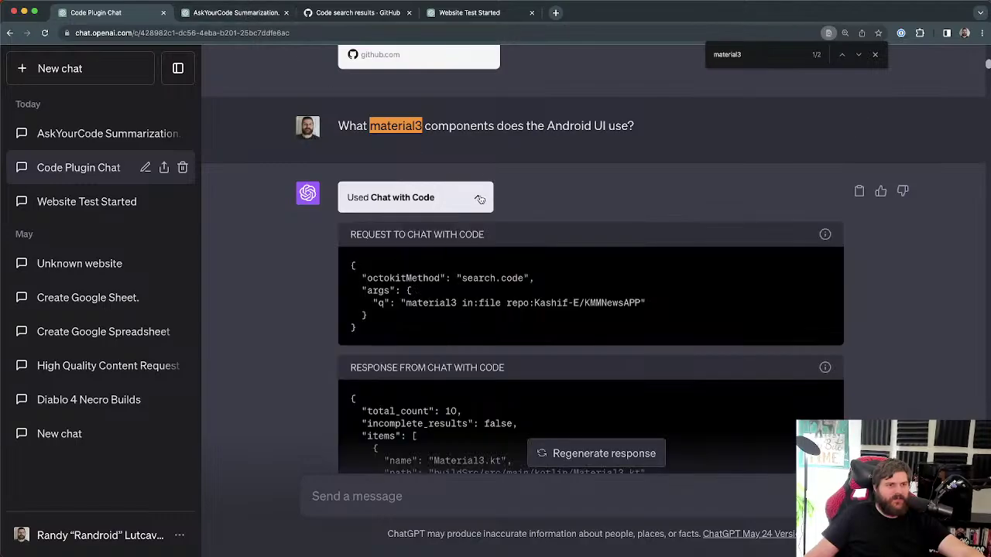
{"action": "scroll", "coordinate": [431, 295], "scroll_direction": "down", "scroll_amount": 10}
{"action": "scroll", "coordinate": [431, 295], "scroll_direction": "down", "scroll_amount": 15}
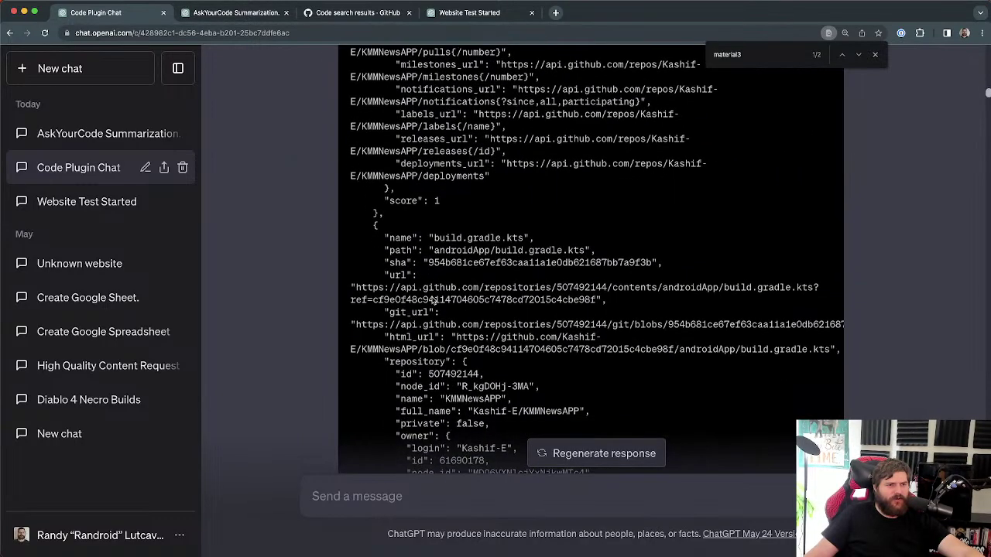
{"action": "scroll", "coordinate": [511, 333], "scroll_direction": "down", "scroll_amount": 3}
{"action": "scroll", "coordinate": [465, 232], "scroll_direction": "up", "scroll_amount": 3}
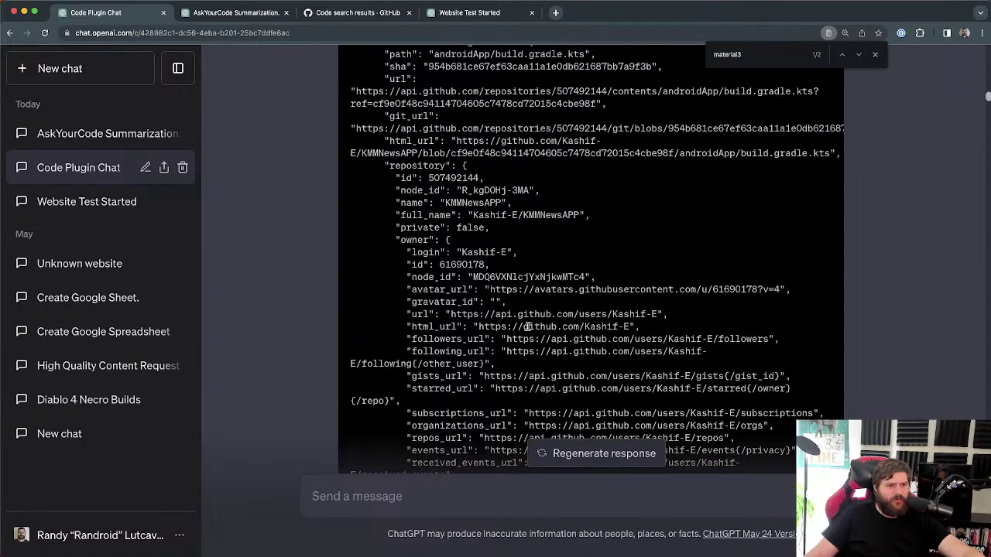
{"action": "scroll", "coordinate": [573, 331], "scroll_direction": "down", "scroll_amount": 15}
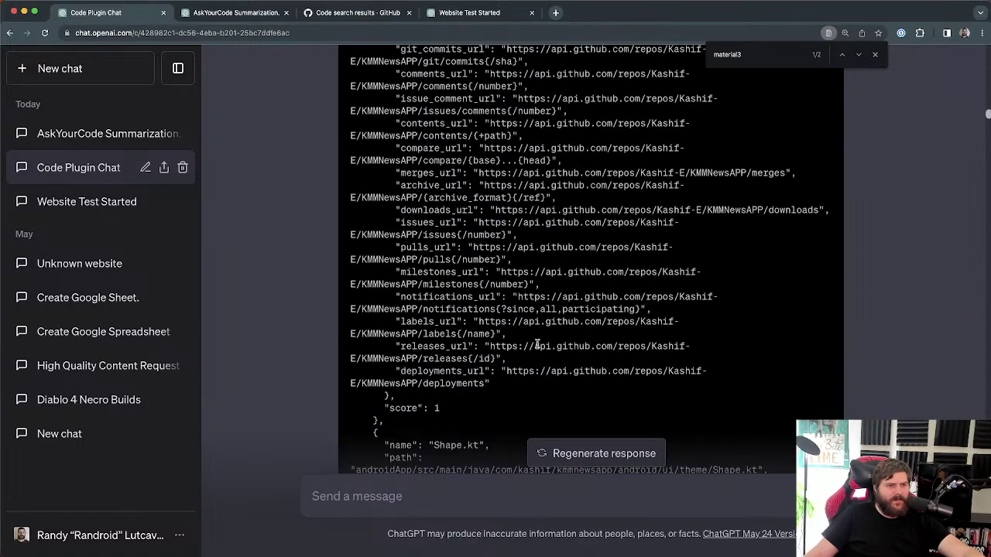
{"action": "left_click_drag", "start_coordinate": [440, 228], "coordinate": [489, 230]}
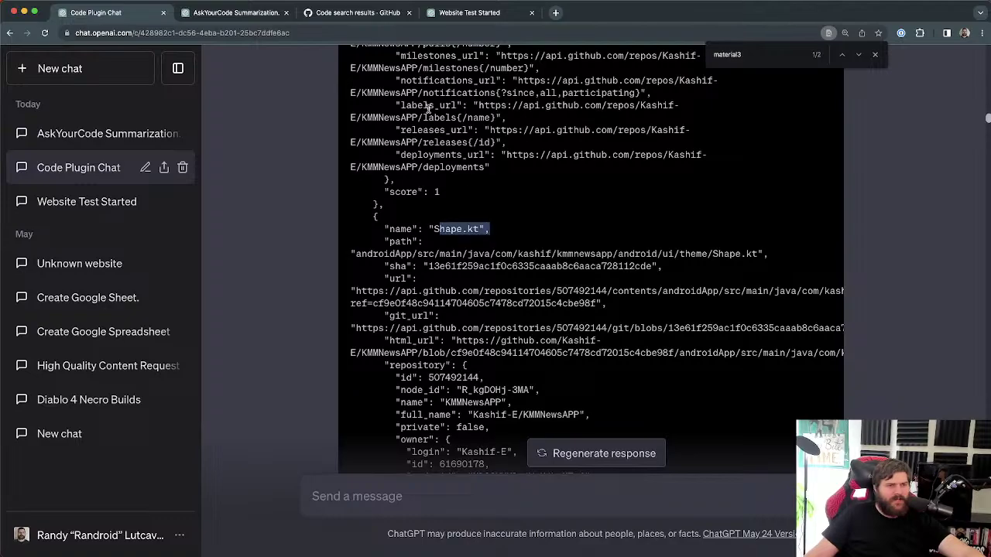
Step: Switch to the GitHub search results and highlight the code excerpt of the Shape.kt match
{"action": "left_click", "coordinate": [316, 14]}
{"action": "scroll", "coordinate": [336, 277], "scroll_direction": "down", "scroll_amount": 3}
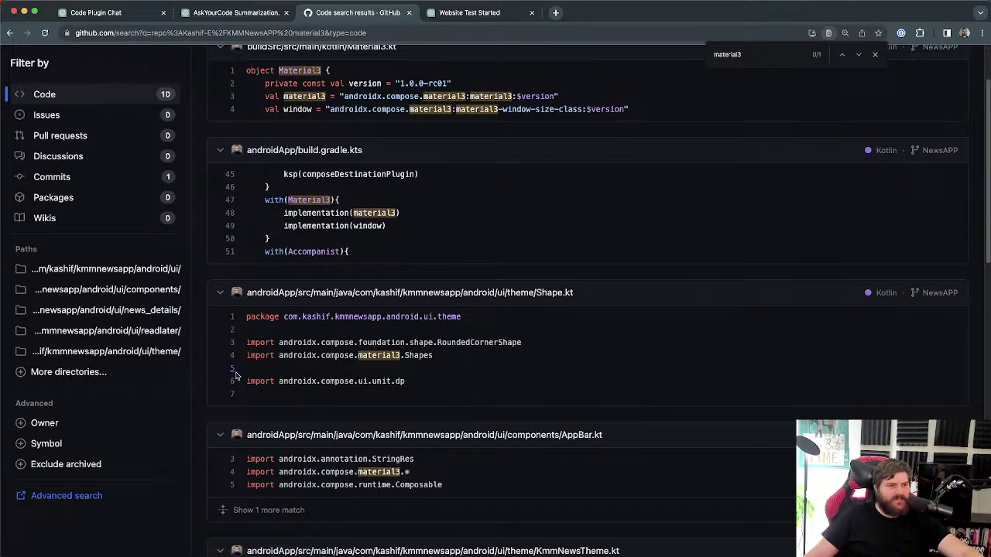
{"action": "left_click_drag", "start_coordinate": [417, 387], "coordinate": [246, 313]}
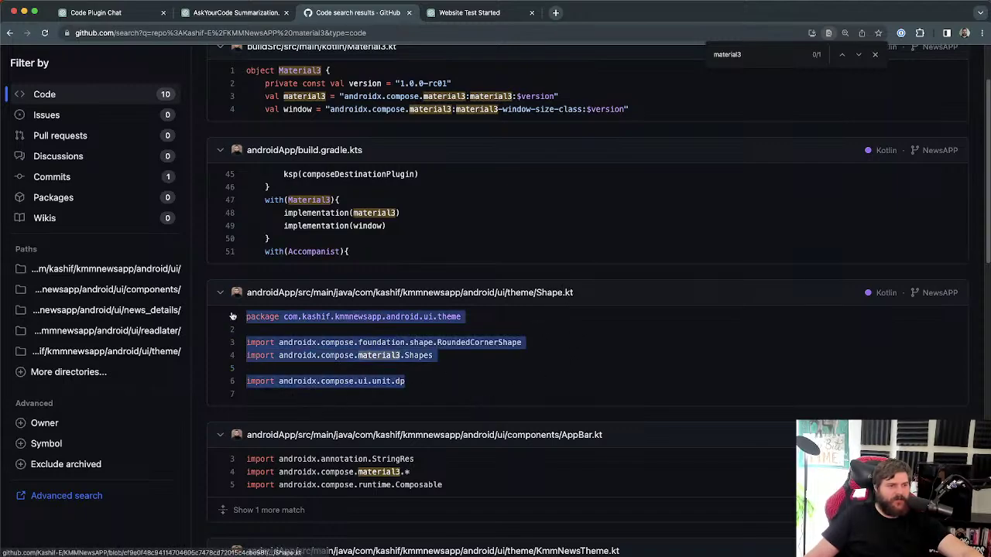
{"action": "scroll", "coordinate": [341, 371], "scroll_direction": "down", "scroll_amount": 1}
{"action": "left_click", "coordinate": [575, 362]}
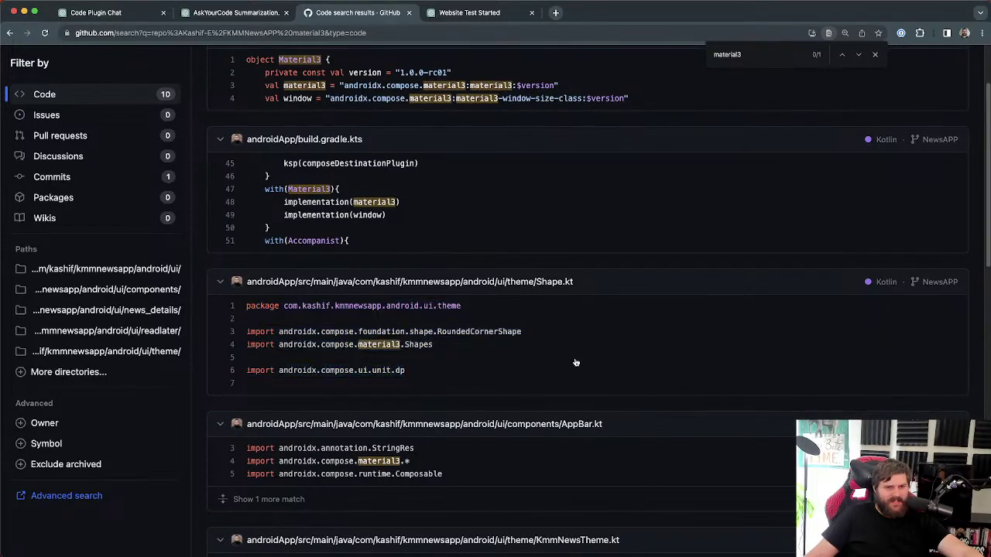
Step: Open Shape.kt from the search results, highlight its KMMNewsShapes definition, and reopen the file at line 7 from the results
{"action": "left_click", "coordinate": [540, 347]}
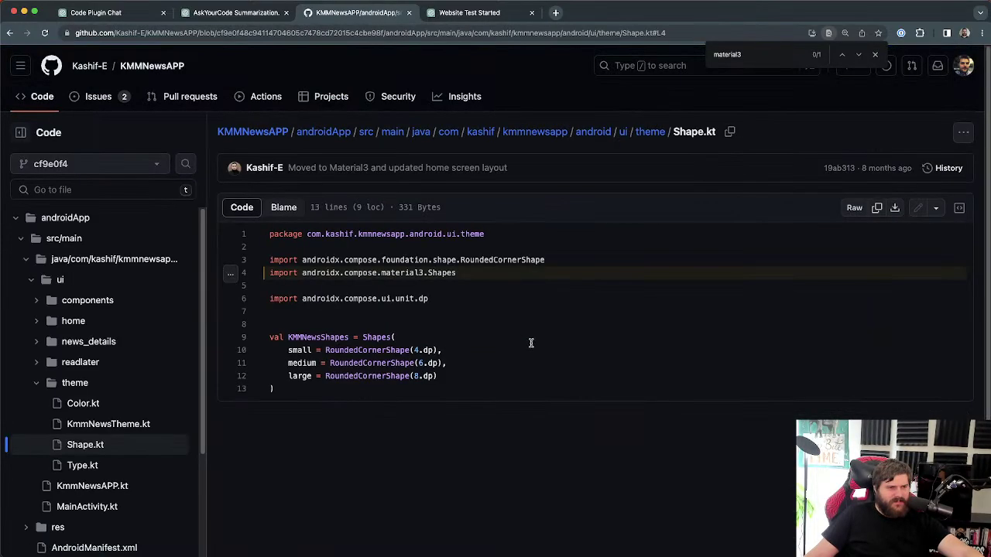
{"action": "scroll", "coordinate": [531, 344], "scroll_direction": "down", "scroll_amount": 1}
{"action": "left_click_drag", "start_coordinate": [269, 269], "coordinate": [437, 321]}
{"action": "key", "text": "super+bracketleft"}
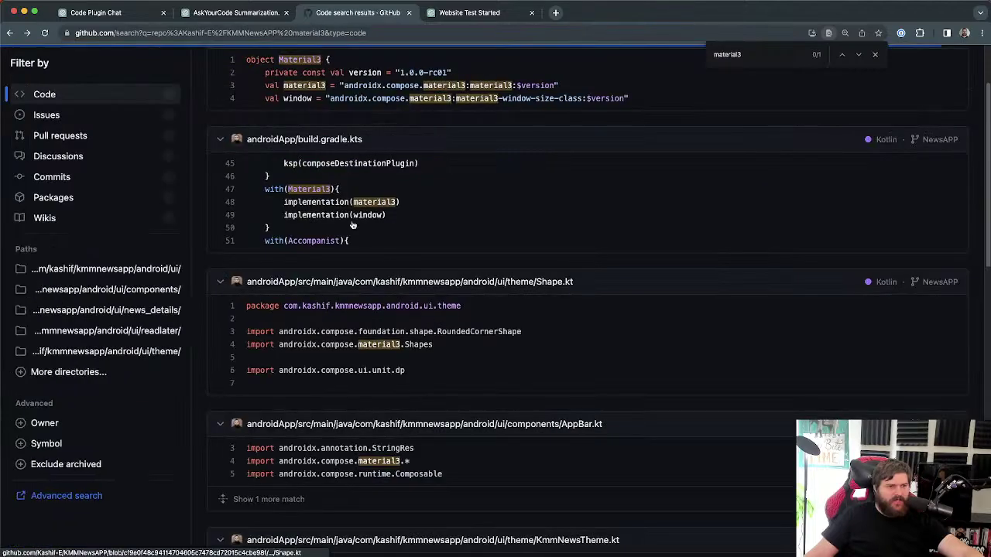
{"action": "left_click", "coordinate": [435, 384]}
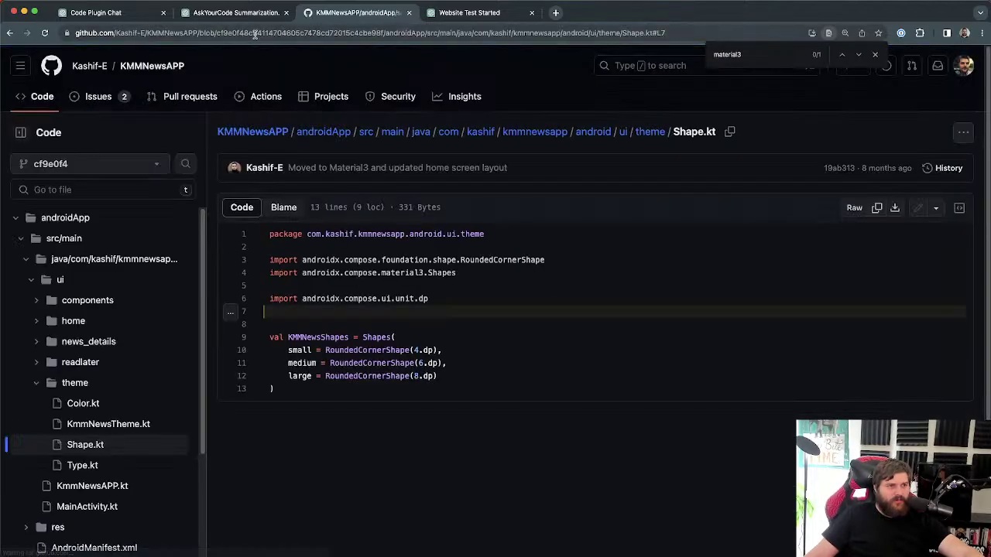
Step: Return to the Code Plugin Chat conversation and examine the name, path and URL fields of the Shape.kt item
{"action": "left_click", "coordinate": [124, 12]}
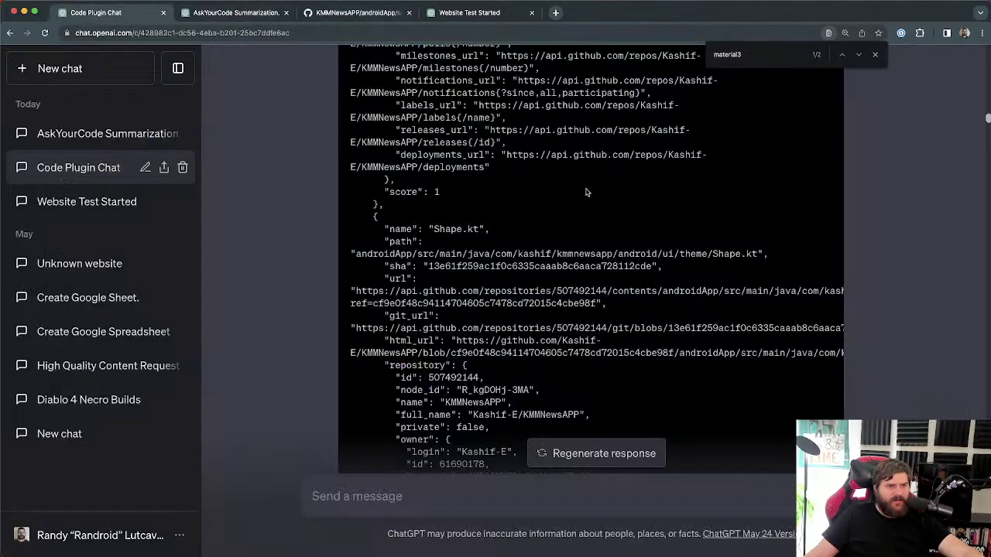
{"action": "left_click_drag", "start_coordinate": [488, 234], "coordinate": [641, 190]}
{"action": "scroll", "coordinate": [465, 231], "scroll_direction": "down", "scroll_amount": 2}
{"action": "left_click", "coordinate": [641, 190]}
{"action": "scroll", "coordinate": [432, 215], "scroll_direction": "down", "scroll_amount": 3}
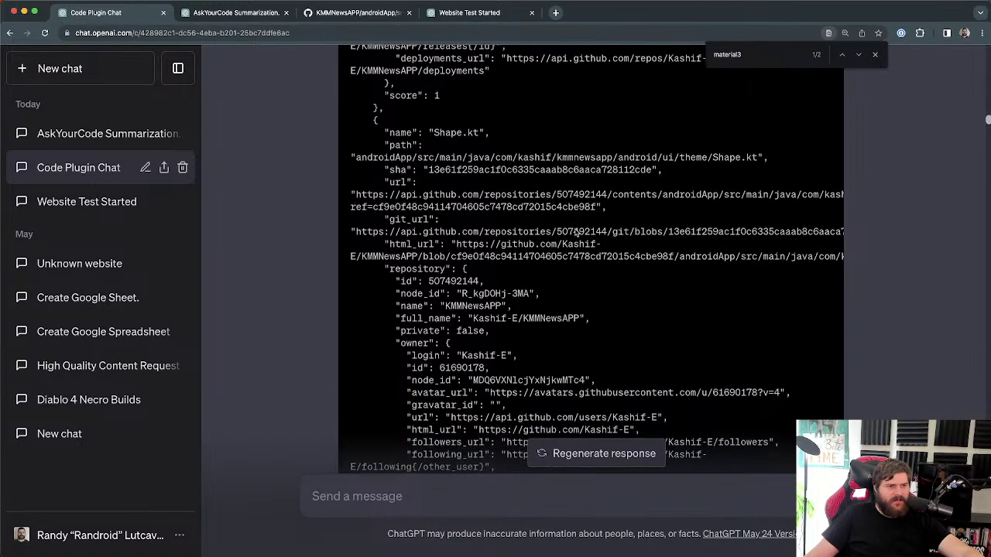
{"action": "left_click_drag", "start_coordinate": [609, 131], "coordinate": [446, 116]}
{"action": "left_click", "coordinate": [447, 168]}
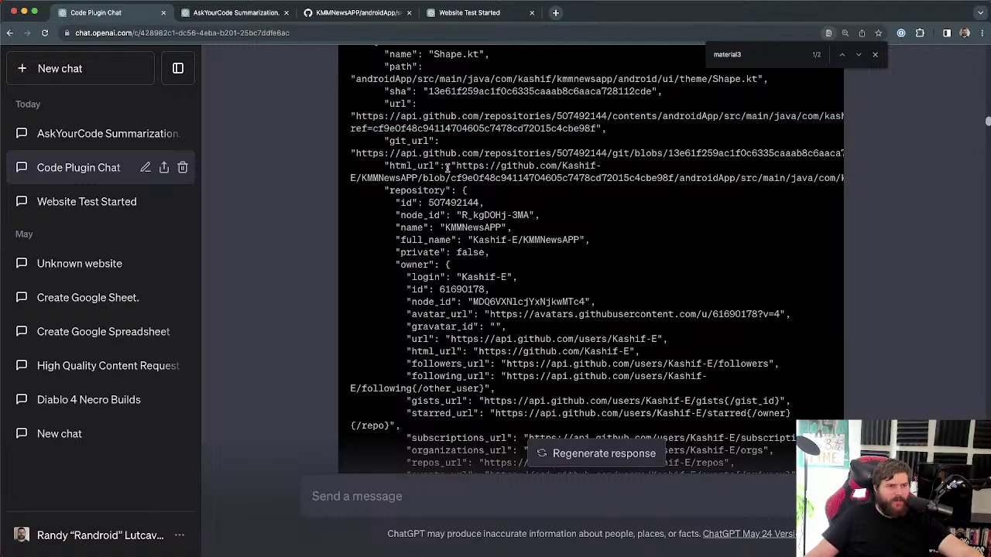
Step: Highlight the owner details and the repository description within the Shape.kt item of the response
{"action": "scroll", "coordinate": [514, 219], "scroll_direction": "down", "scroll_amount": 3}
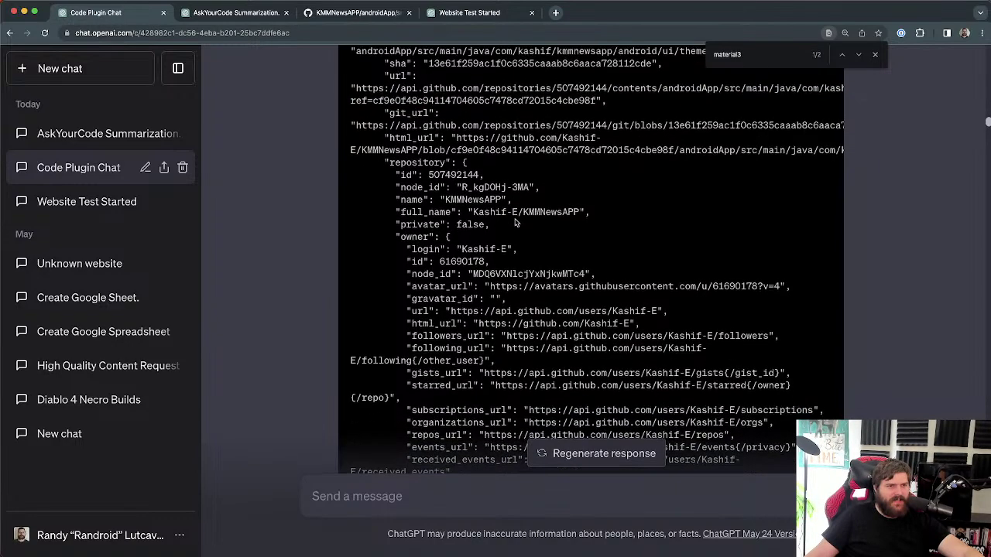
{"action": "left_click_drag", "start_coordinate": [408, 181], "coordinate": [438, 243]}
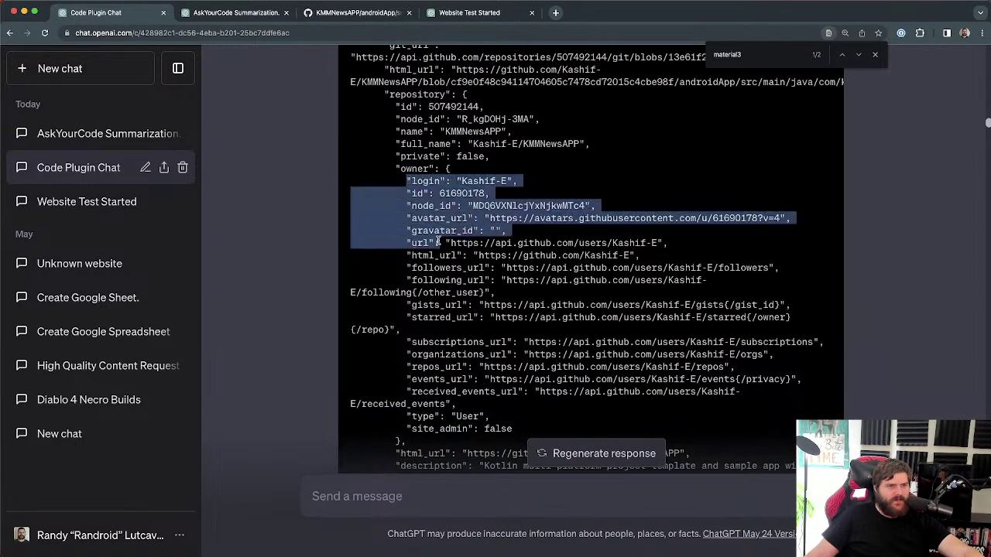
{"action": "scroll", "coordinate": [438, 241], "scroll_direction": "down", "scroll_amount": 4}
{"action": "scroll", "coordinate": [438, 242], "scroll_direction": "down", "scroll_amount": 4}
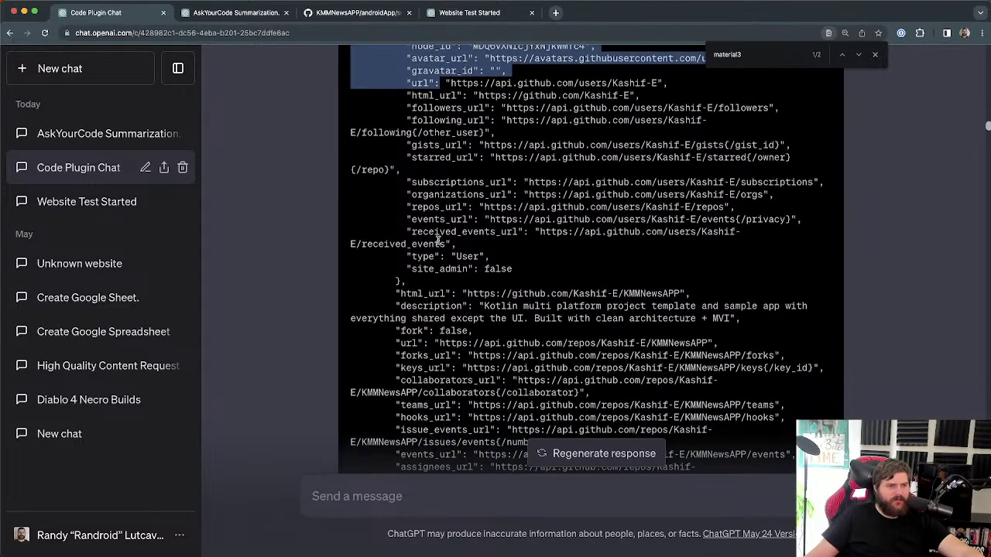
{"action": "left_click_drag", "start_coordinate": [484, 207], "coordinate": [694, 220]}
Step: Examine the rest of the Shape.kt item up to the AppBar.kt item for file contents and recheck its repository fields
{"action": "scroll", "coordinate": [448, 257], "scroll_direction": "down", "scroll_amount": 6}
{"action": "scroll", "coordinate": [448, 258], "scroll_direction": "down", "scroll_amount": 15}
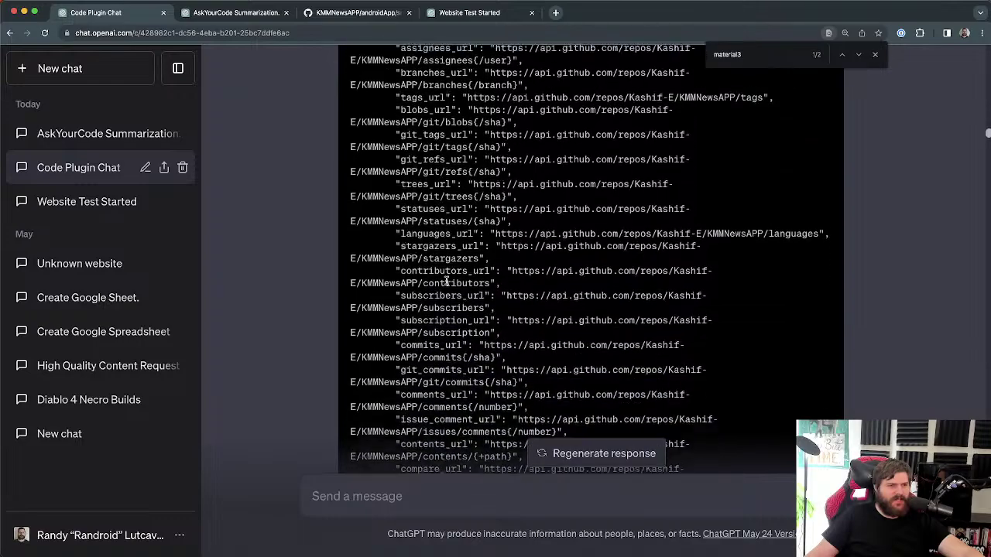
{"action": "scroll", "coordinate": [453, 280], "scroll_direction": "down", "scroll_amount": 3}
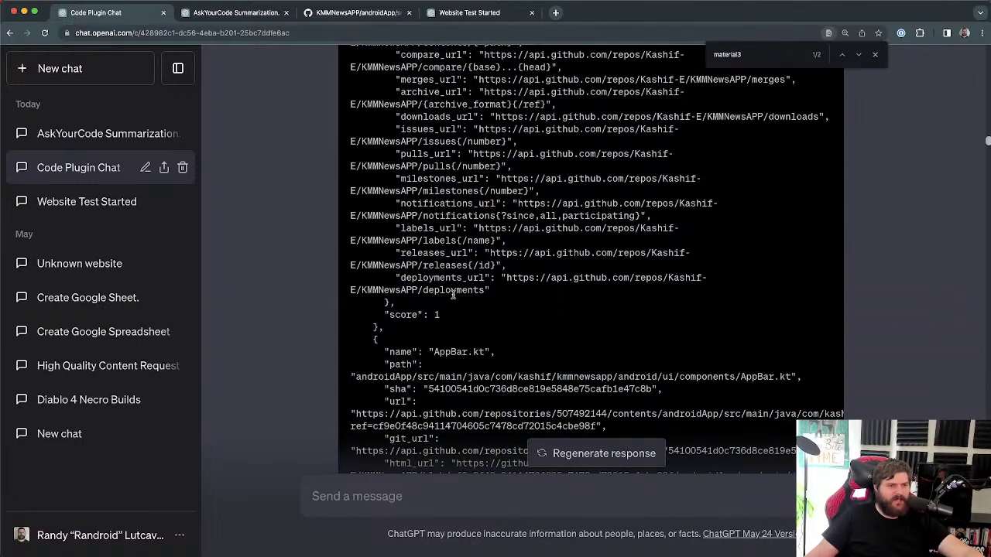
{"action": "scroll", "coordinate": [433, 309], "scroll_direction": "up", "scroll_amount": 20}
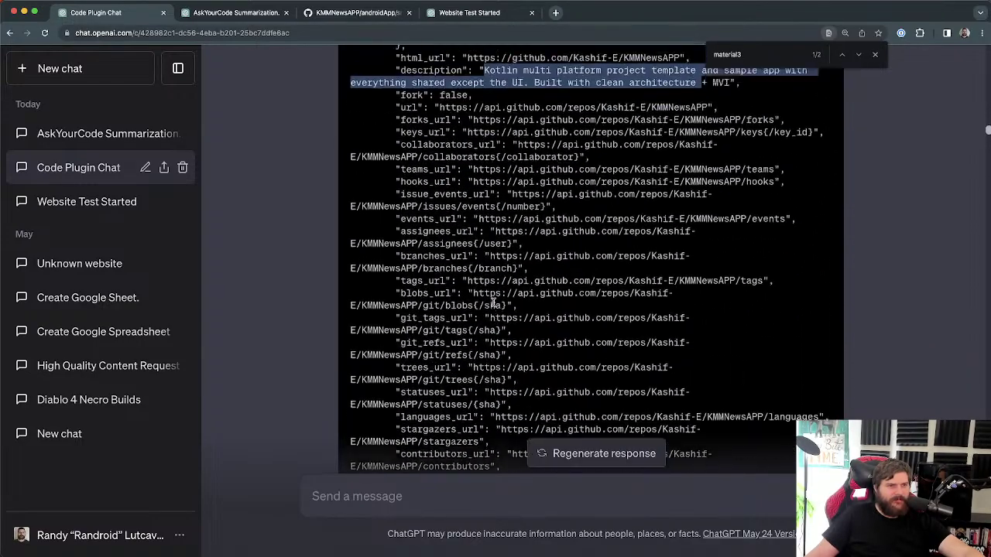
{"action": "scroll", "coordinate": [493, 304], "scroll_direction": "up", "scroll_amount": 4}
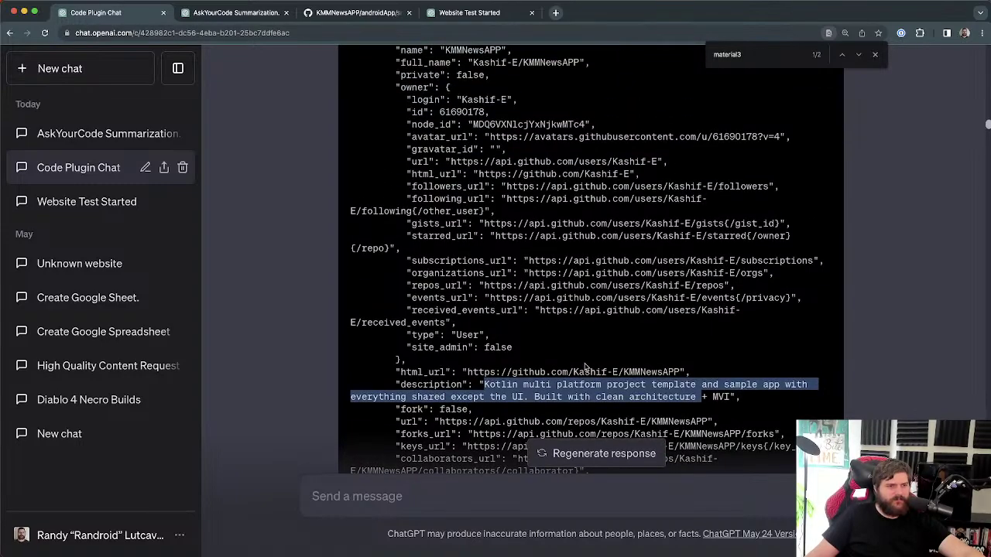
{"action": "scroll", "coordinate": [586, 367], "scroll_direction": "up", "scroll_amount": 3}
{"action": "scroll", "coordinate": [503, 302], "scroll_direction": "up", "scroll_amount": 1}
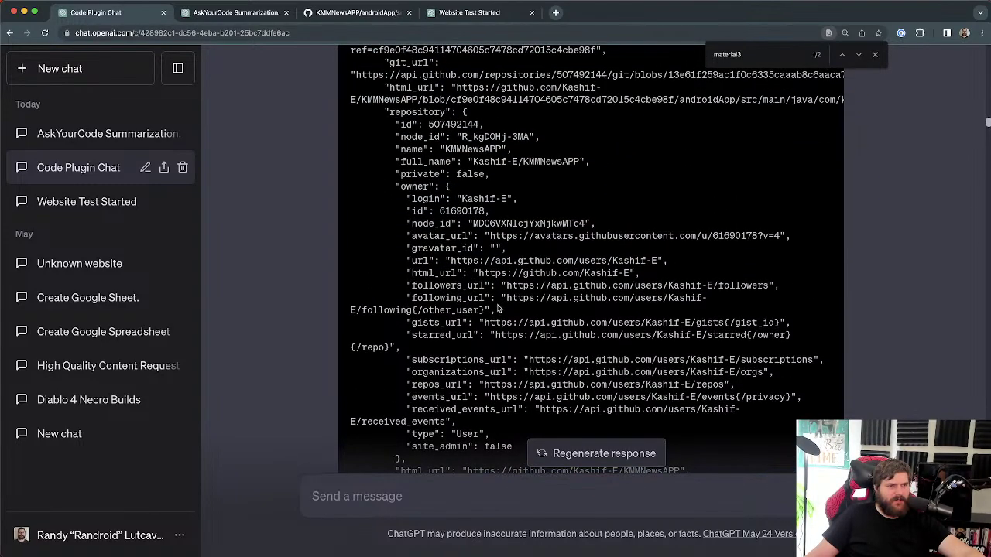
{"action": "scroll", "coordinate": [511, 278], "scroll_direction": "up", "scroll_amount": 3}
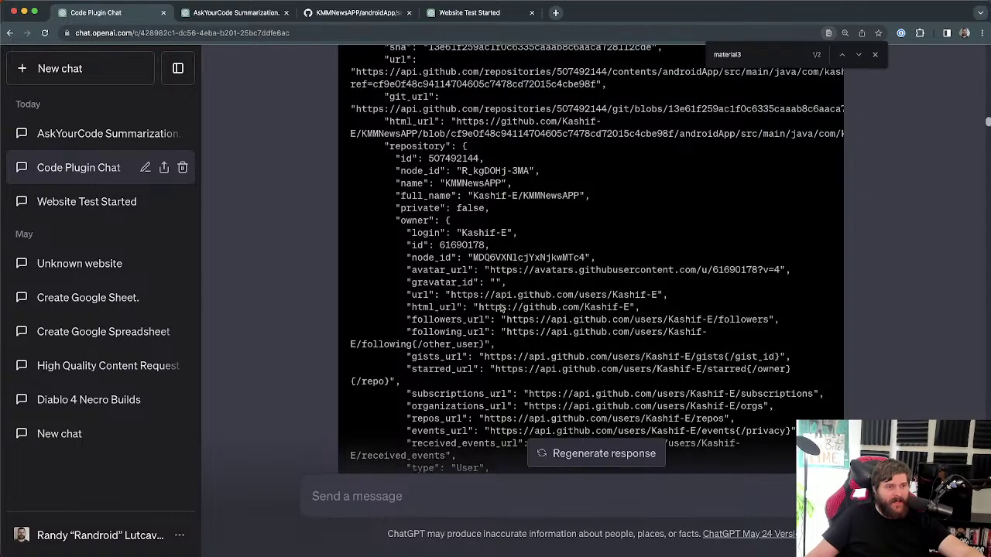
Step: Return to the material3 question in the conversation and collapse the Chat with Code request and response details
{"action": "left_click_drag", "start_coordinate": [586, 217], "coordinate": [434, 200]}
{"action": "scroll", "coordinate": [483, 201], "scroll_direction": "up", "scroll_amount": 7}
{"action": "left_click", "coordinate": [898, 368]}
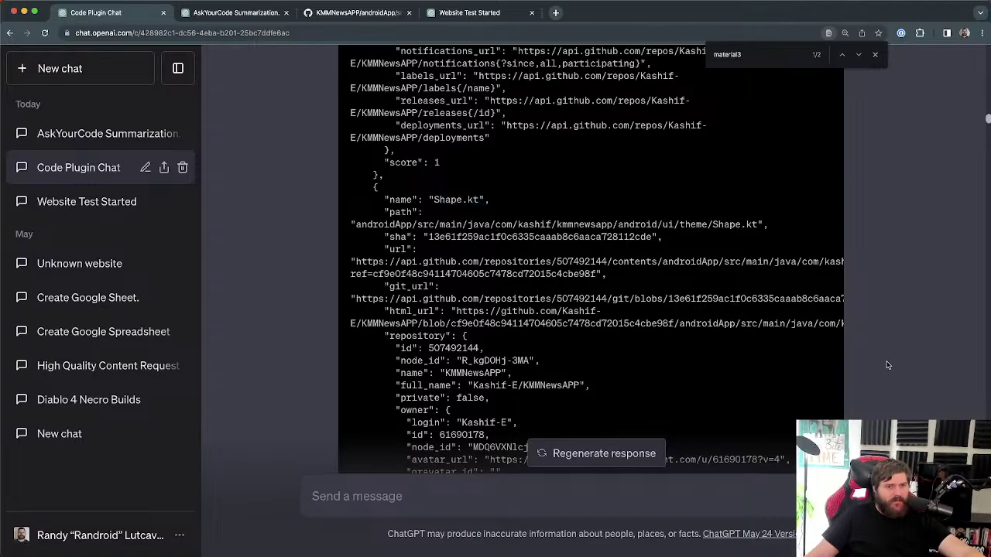
{"action": "scroll", "coordinate": [670, 372], "scroll_direction": "up", "scroll_amount": 20}
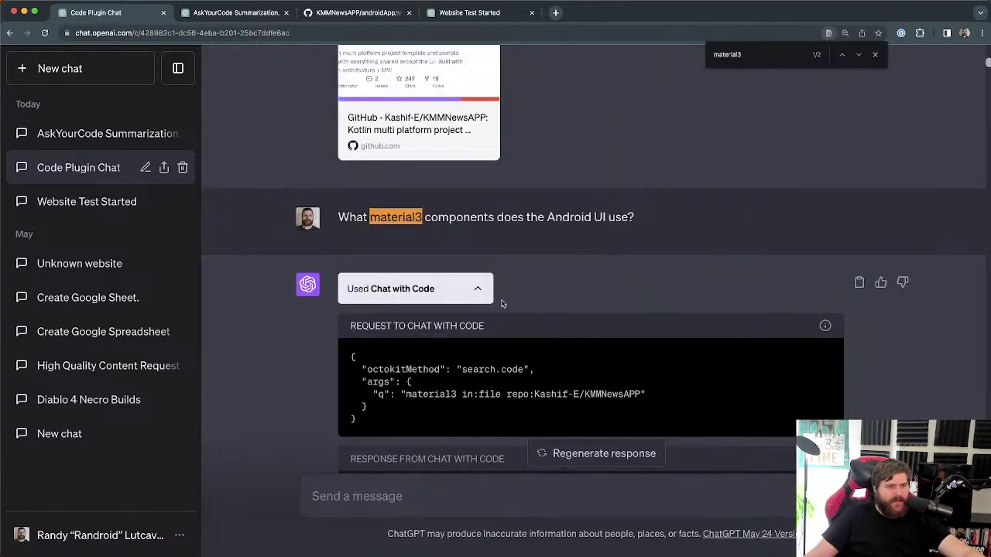
{"action": "left_click", "coordinate": [478, 290]}
{"action": "scroll", "coordinate": [806, 282], "scroll_direction": "down", "scroll_amount": 1}
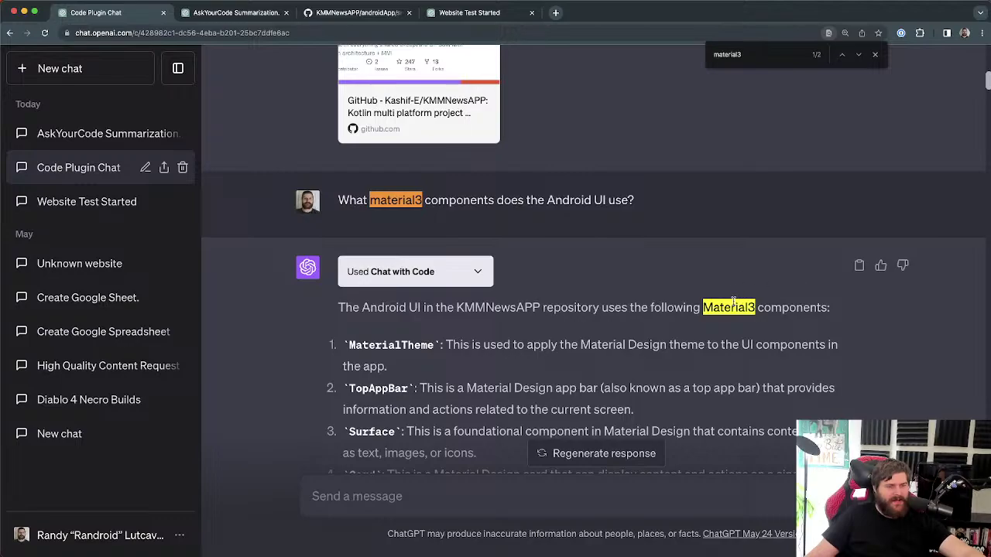
Step: Read the start of the material3 answer, highlighting the MaterialTheme entry and its description
{"action": "scroll", "coordinate": [548, 308], "scroll_direction": "down", "scroll_amount": 1}
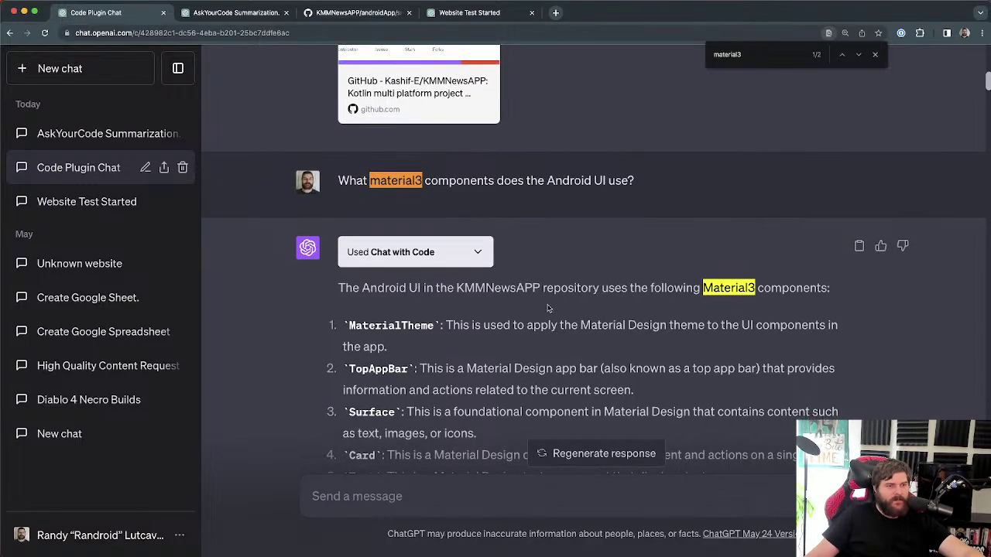
{"action": "scroll", "coordinate": [585, 267], "scroll_direction": "down", "scroll_amount": 4}
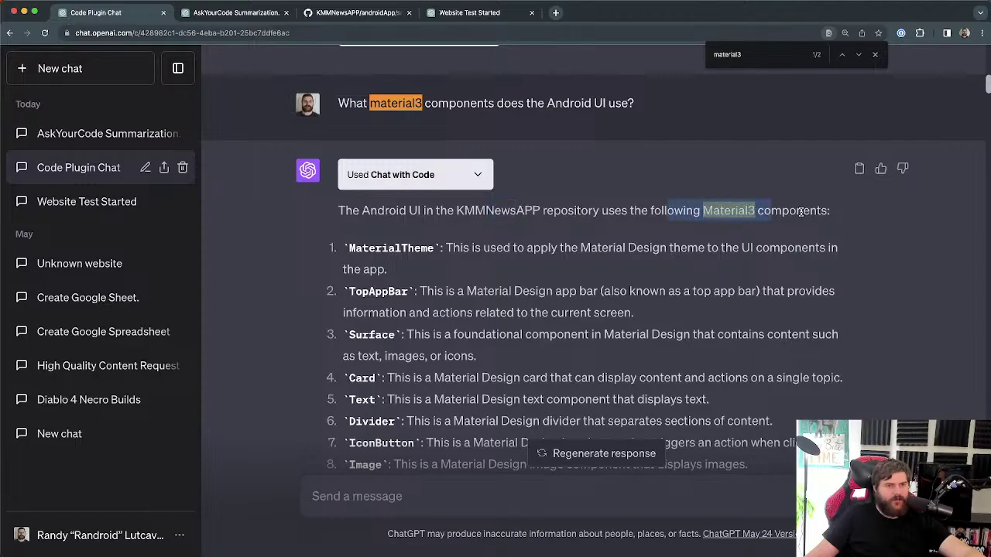
{"action": "double_click", "coordinate": [418, 250]}
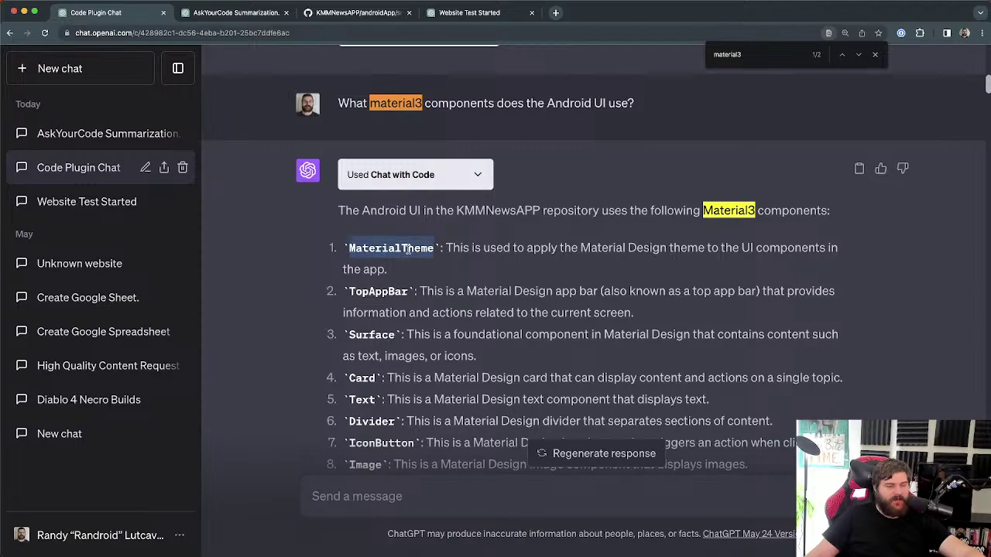
{"action": "left_click_drag", "start_coordinate": [460, 248], "coordinate": [793, 264]}
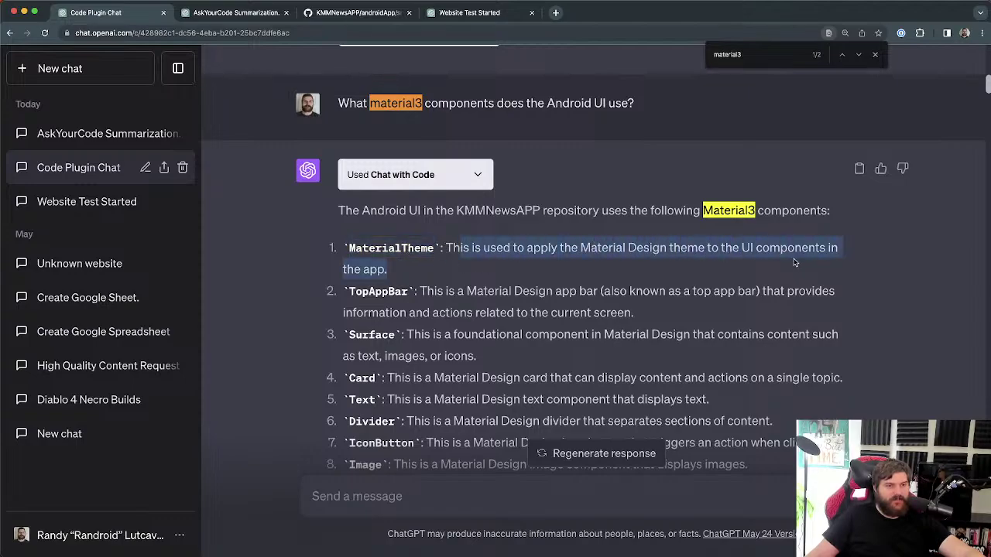
{"action": "left_click", "coordinate": [518, 275]}
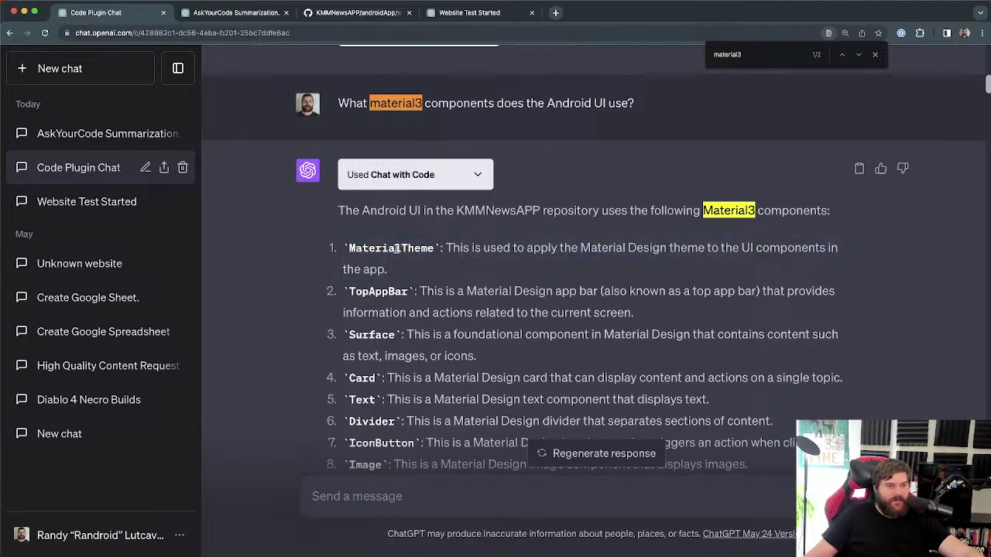
{"action": "double_click", "coordinate": [398, 248]}
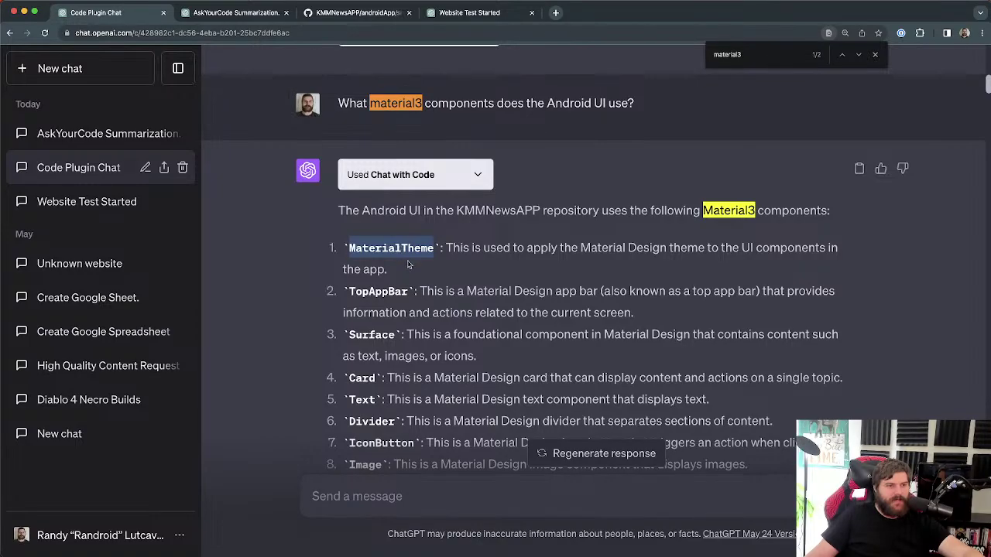
{"action": "scroll", "coordinate": [436, 259], "scroll_direction": "down", "scroll_amount": 1}
{"action": "left_click", "coordinate": [396, 262]}
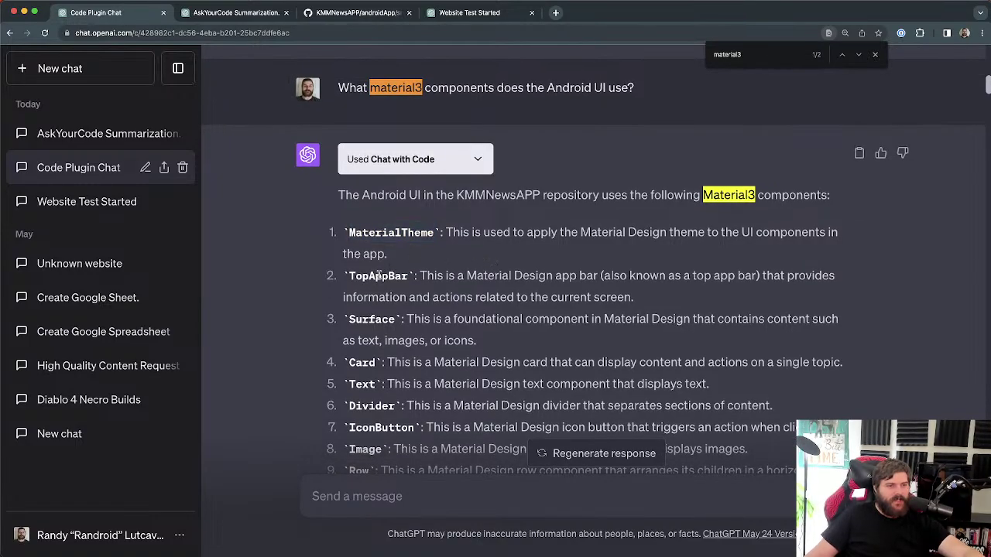
Step: Highlight the TopAppBar entry and its description in the material3 answer
{"action": "double_click", "coordinate": [378, 275]}
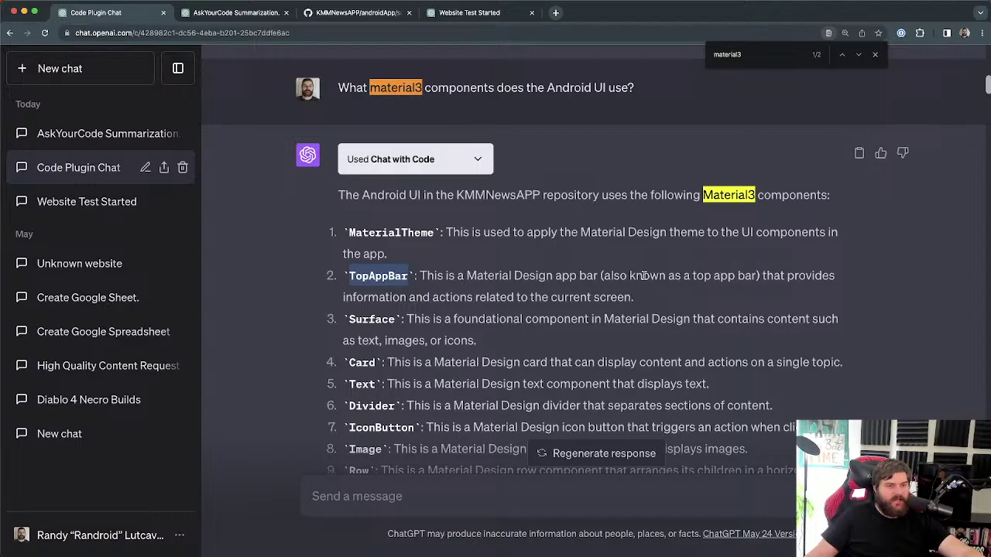
{"action": "scroll", "coordinate": [643, 276], "scroll_direction": "down", "scroll_amount": 1}
{"action": "left_click_drag", "start_coordinate": [420, 265], "coordinate": [632, 288]}
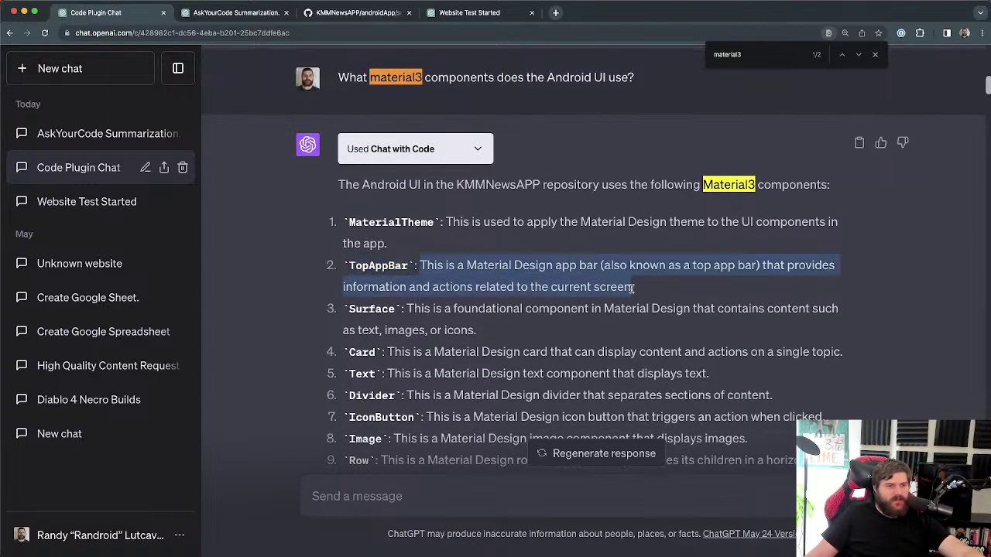
Step: Switch to the GitHub code search results, find "appbar" on the page, and expand the additional match under AppBar.kt
{"action": "left_click", "coordinate": [321, 14]}
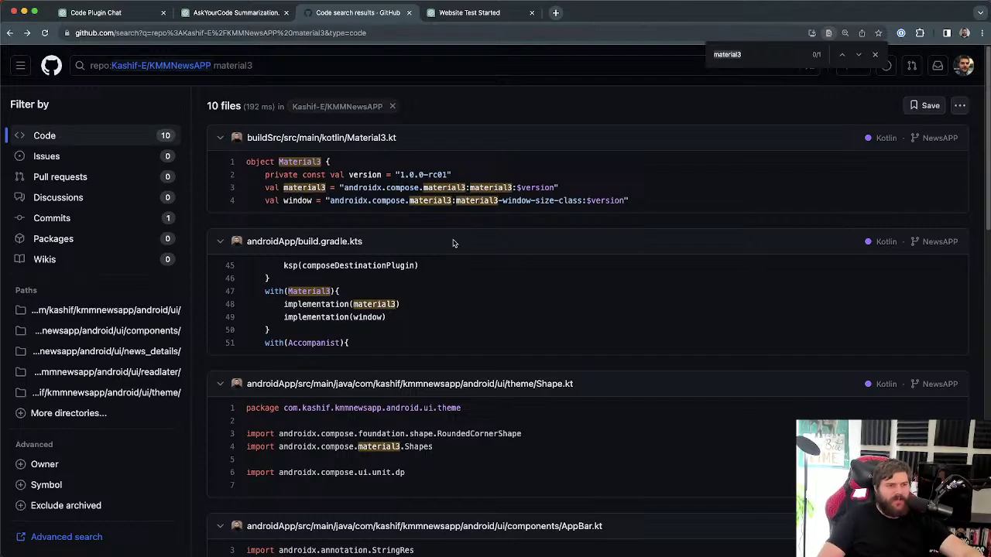
{"action": "type", "text": "app"}
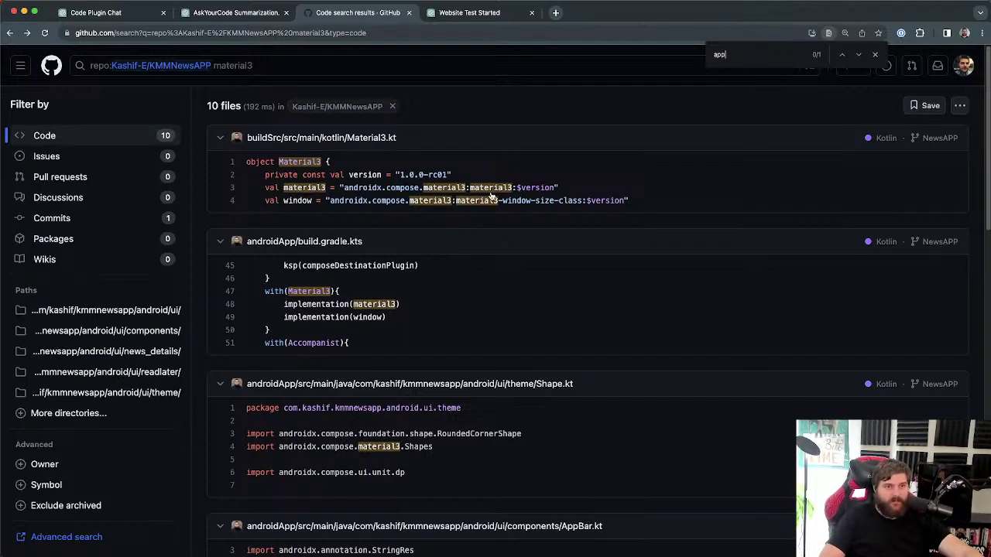
{"action": "type", "text": "bar"}
{"action": "scroll", "coordinate": [553, 224], "scroll_direction": "down", "scroll_amount": 2}
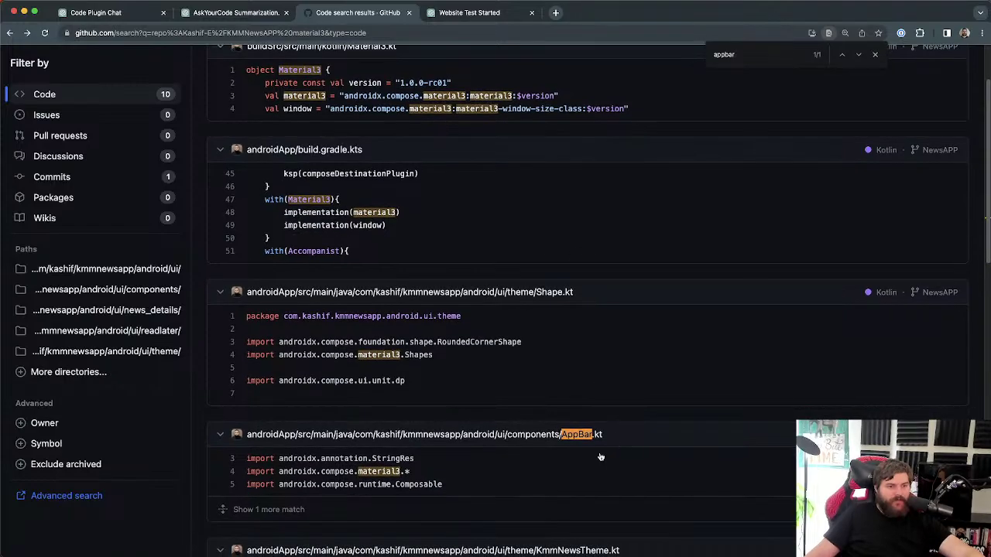
{"action": "scroll", "coordinate": [575, 440], "scroll_direction": "down", "scroll_amount": 1}
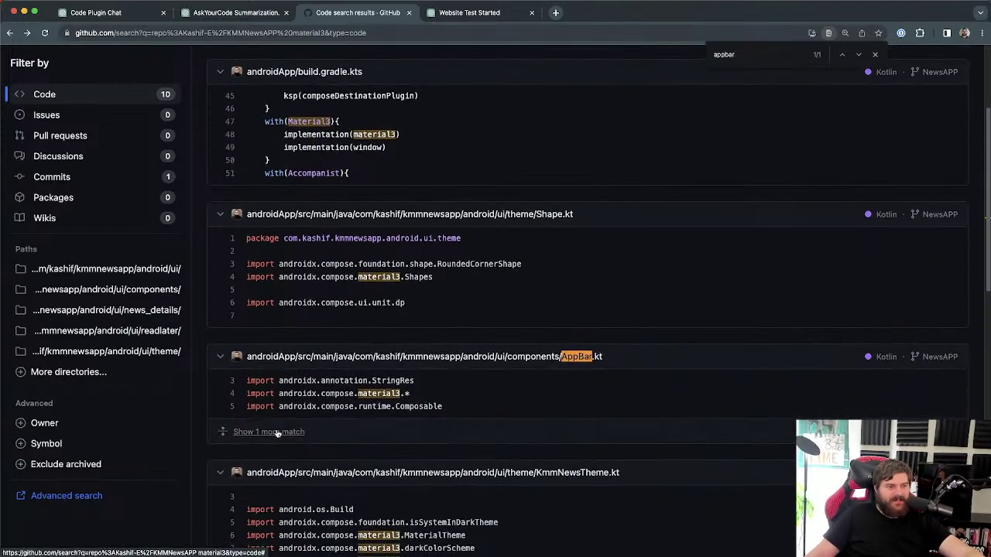
{"action": "left_click", "coordinate": [269, 432]}
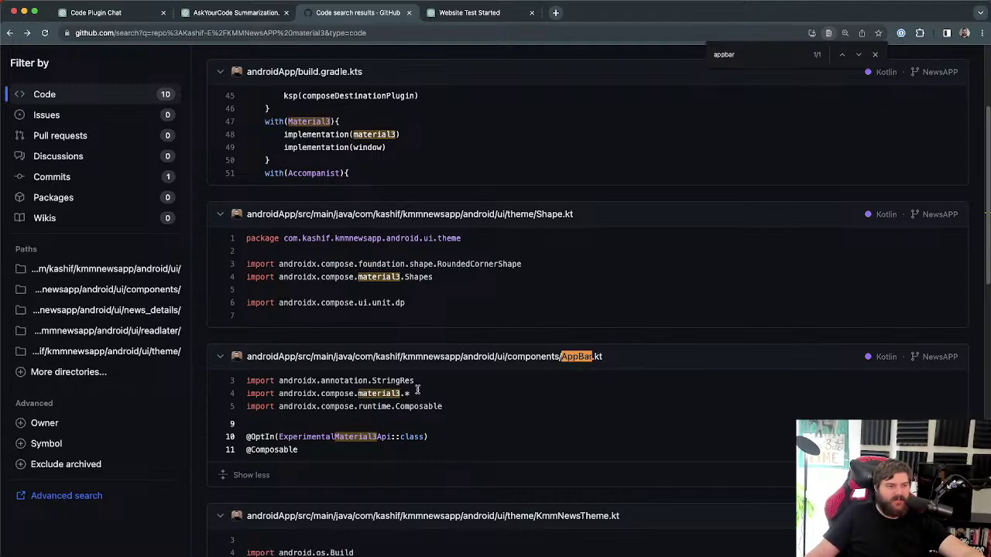
{"action": "scroll", "coordinate": [572, 309], "scroll_direction": "down", "scroll_amount": 2}
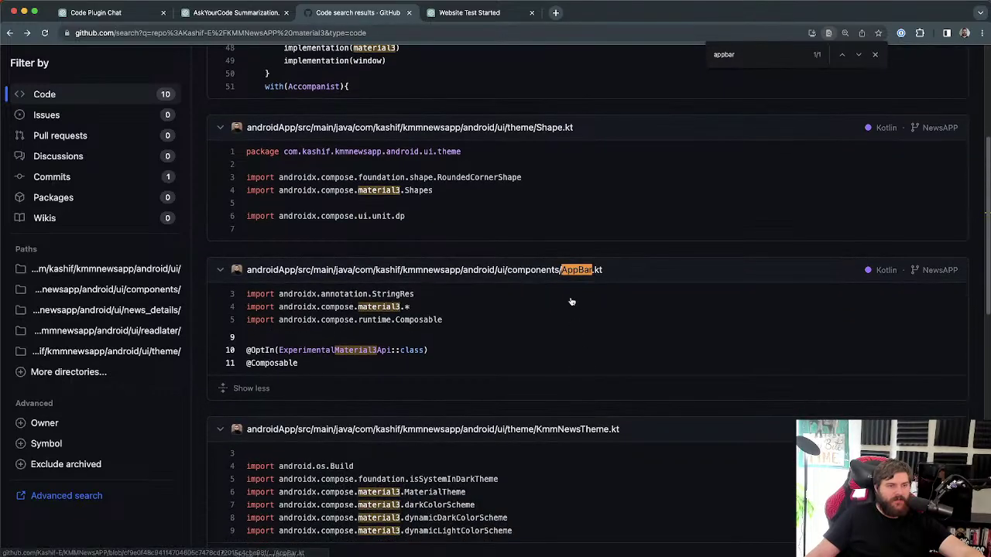
Step: Open AppBar.kt from the search results and look up the references of the KmmNewsAPPTopBar function
{"action": "left_click", "coordinate": [504, 272]}
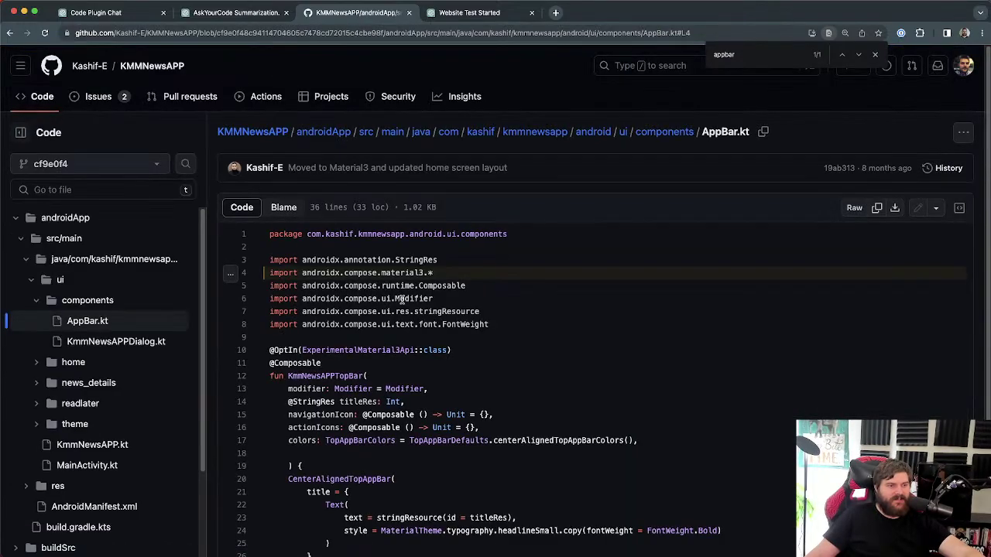
{"action": "scroll", "coordinate": [402, 302], "scroll_direction": "down", "scroll_amount": 1}
{"action": "mouse_move", "coordinate": [367, 358]}
{"action": "left_mouse_down"}
{"action": "mouse_move", "coordinate": [329, 358]}
{"action": "mouse_move", "coordinate": [364, 358]}
{"action": "left_mouse_up"}
{"action": "left_click", "coordinate": [338, 358]}
{"action": "scroll", "coordinate": [364, 358], "scroll_direction": "down", "scroll_amount": 4}
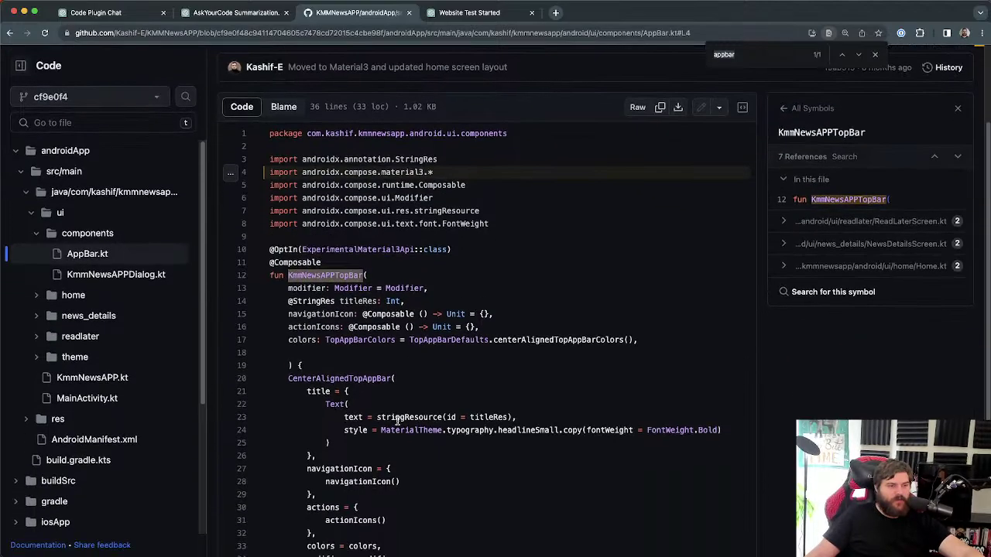
Step: Look up the references of the CenterAlignedTopAppBar component used in AppBar.kt
{"action": "left_click", "coordinate": [316, 378]}
{"action": "left_click_drag", "start_coordinate": [285, 378], "coordinate": [349, 378]}
{"action": "left_click", "coordinate": [349, 377]}
{"action": "left_click", "coordinate": [357, 378]}
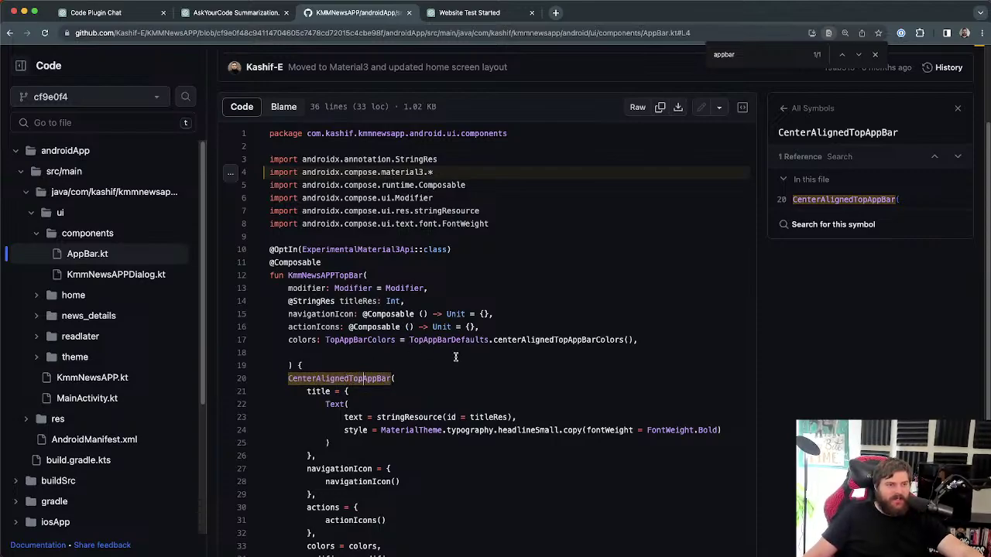
{"action": "scroll", "coordinate": [502, 208], "scroll_direction": "up", "scroll_amount": 3}
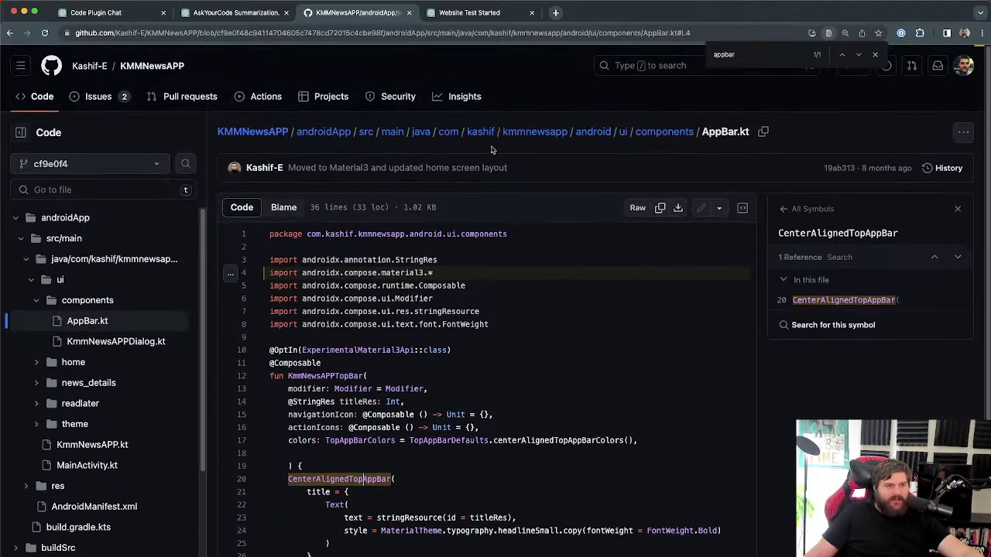
Step: Return from AppBar.kt to the beginning of the repository's material3 code search results
{"action": "key", "text": "super+bracketleft"}
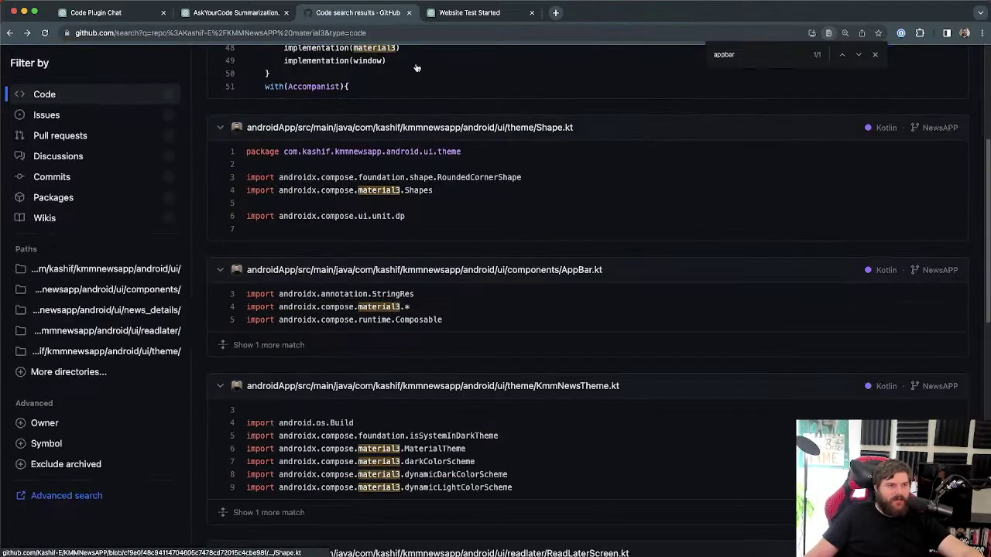
{"action": "left_click", "coordinate": [229, 13]}
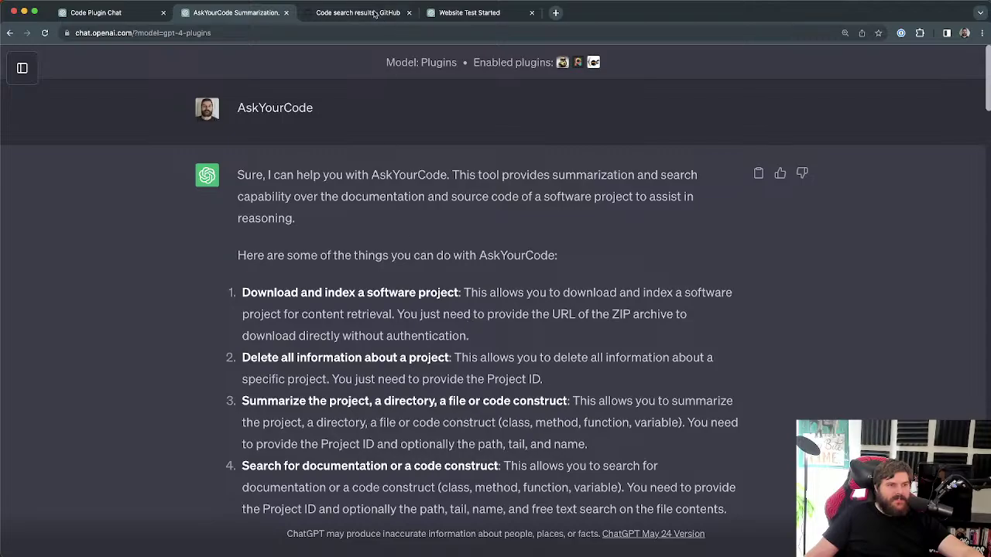
{"action": "key", "text": "ctrl+Tab"}
{"action": "key", "text": "super+bracketleft"}
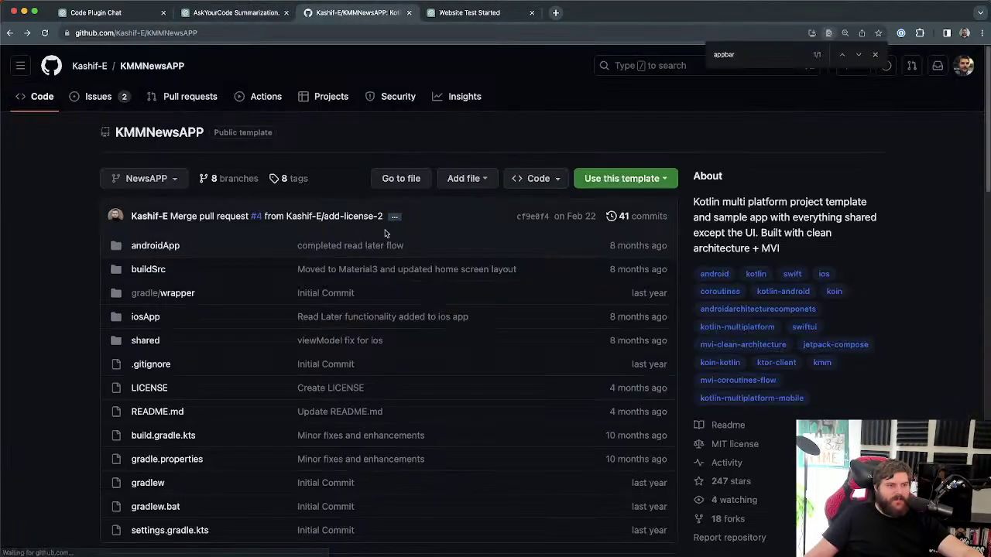
{"action": "key", "text": "super+bracketright"}
{"action": "scroll", "coordinate": [431, 295], "scroll_direction": "up", "scroll_amount": 3}
Step: Find "theme" on the search results page and highlight the MaterialTheme import under KmmNewsTheme.kt
{"action": "key", "text": "super+f"}
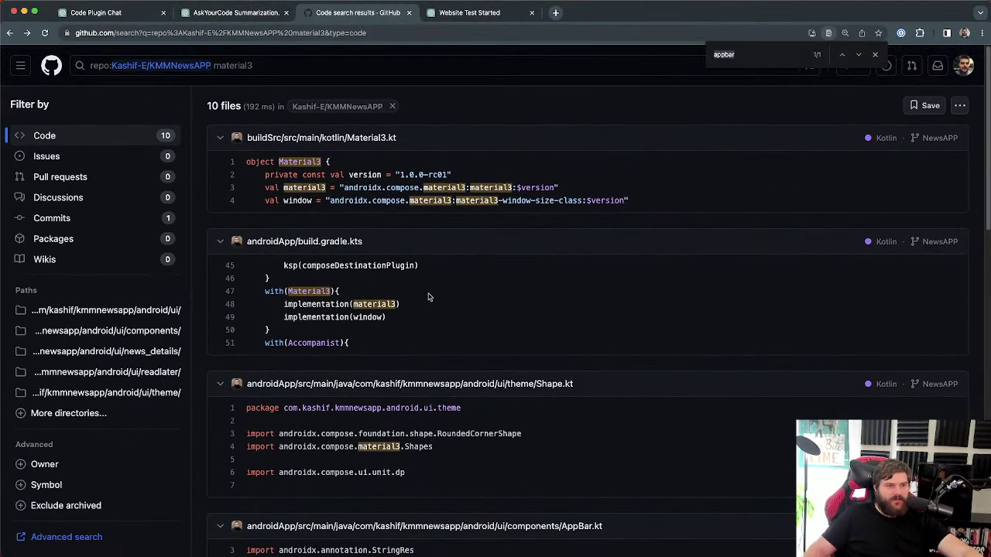
{"action": "type", "text": "theme"}
{"action": "key", "text": "Return"}
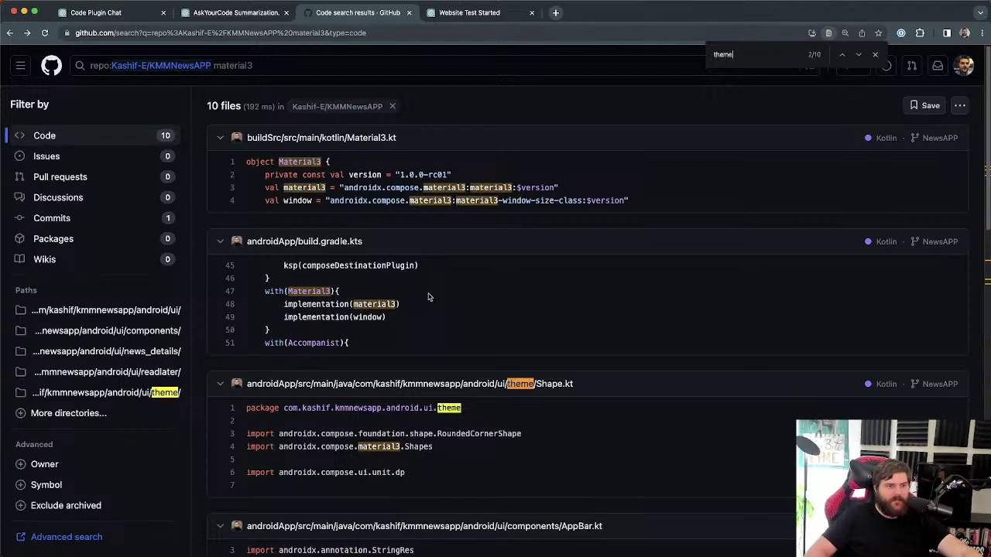
{"action": "scroll", "coordinate": [551, 206], "scroll_direction": "down", "scroll_amount": 6}
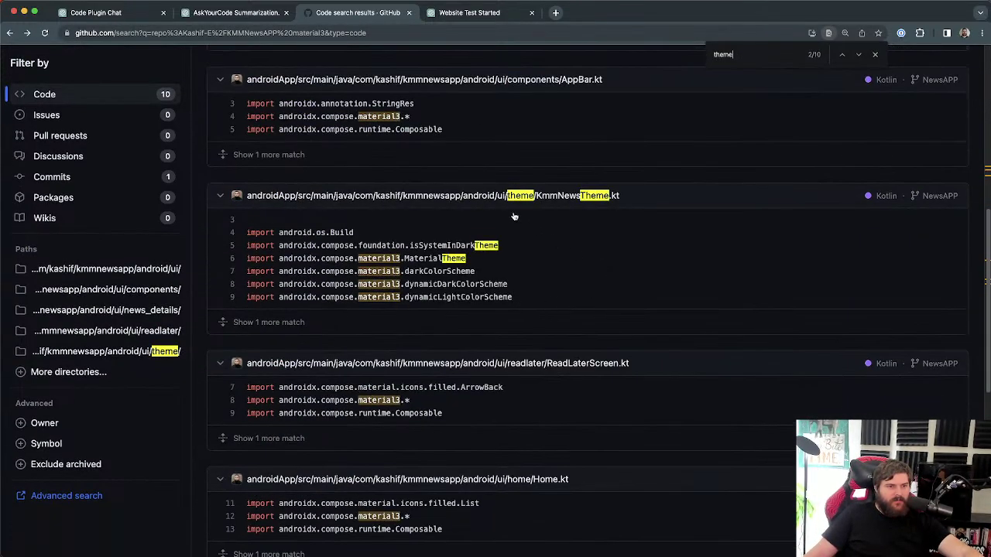
{"action": "scroll", "coordinate": [513, 216], "scroll_direction": "down", "scroll_amount": 1}
{"action": "left_click_drag", "start_coordinate": [404, 161], "coordinate": [484, 170]}
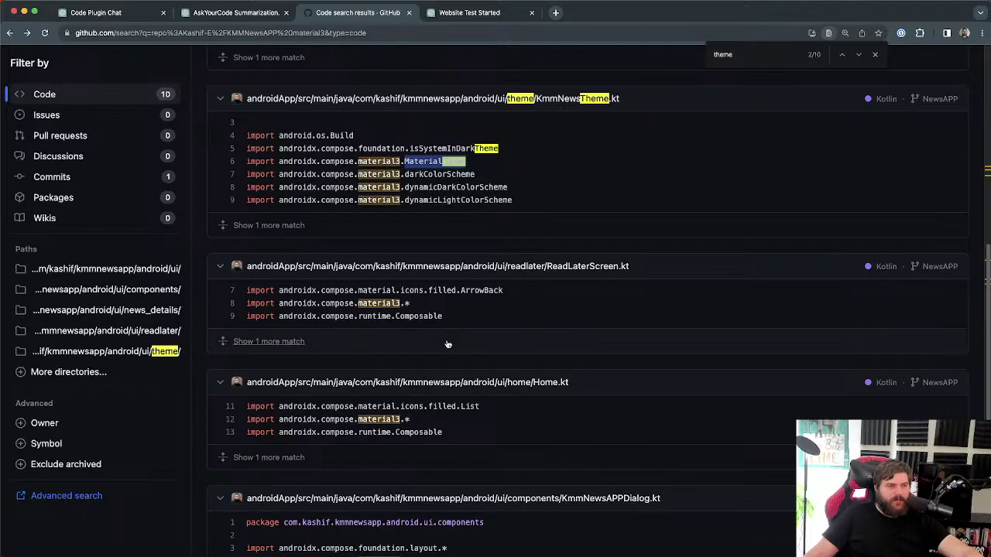
Step: Examine the listed search result files from Material3.kt to Type.kt for their material3 imports, then recheck KmmNewsTheme.kt
{"action": "scroll", "coordinate": [447, 344], "scroll_direction": "down", "scroll_amount": 1}
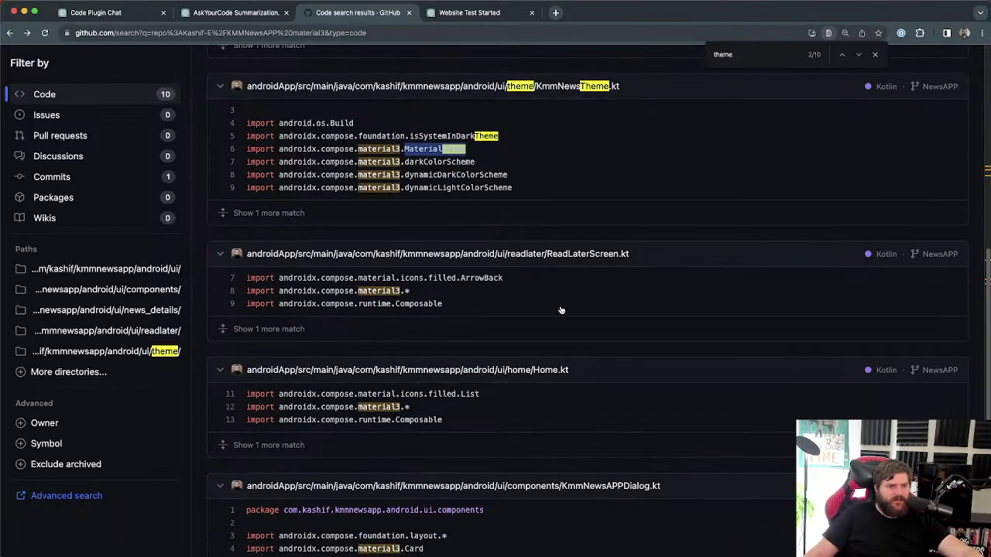
{"action": "scroll", "coordinate": [562, 310], "scroll_direction": "down", "scroll_amount": 4}
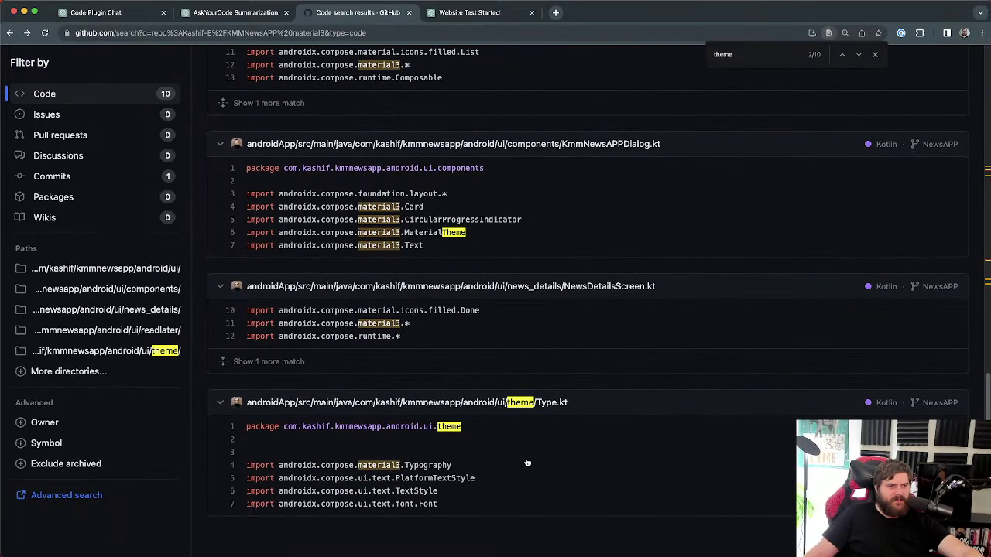
{"action": "scroll", "coordinate": [526, 463], "scroll_direction": "up", "scroll_amount": 15}
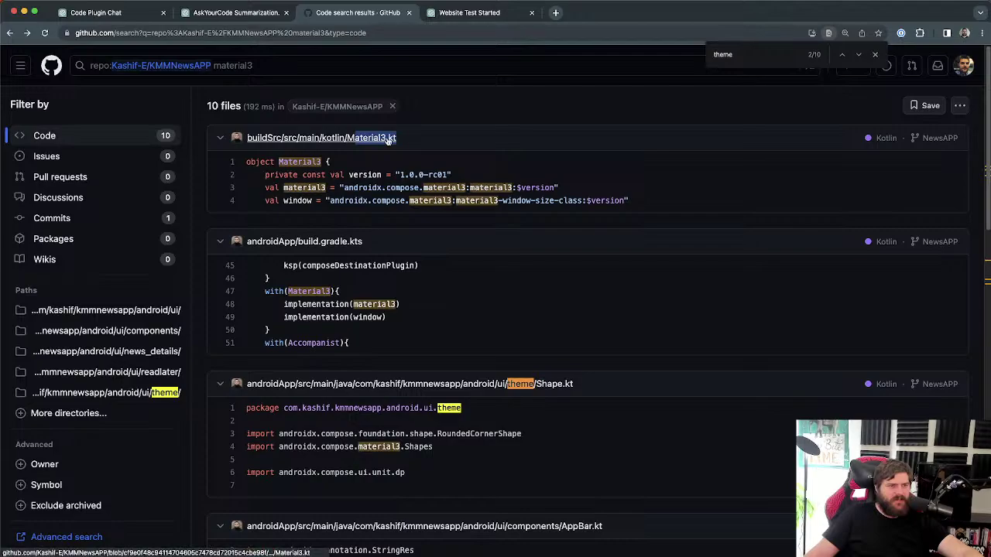
{"action": "scroll", "coordinate": [387, 139], "scroll_direction": "down", "scroll_amount": 3}
{"action": "scroll", "coordinate": [388, 142], "scroll_direction": "down", "scroll_amount": 7}
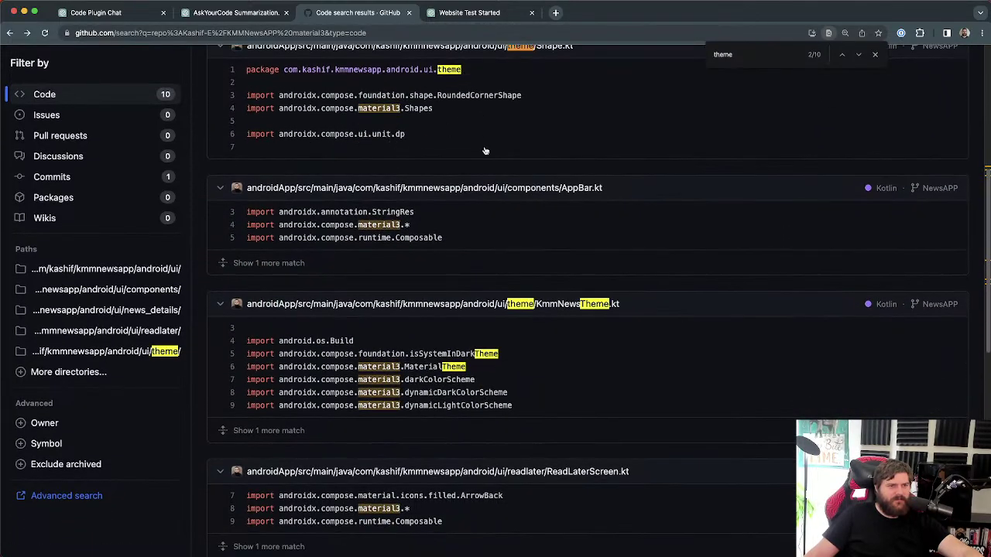
{"action": "scroll", "coordinate": [485, 150], "scroll_direction": "down", "scroll_amount": 3}
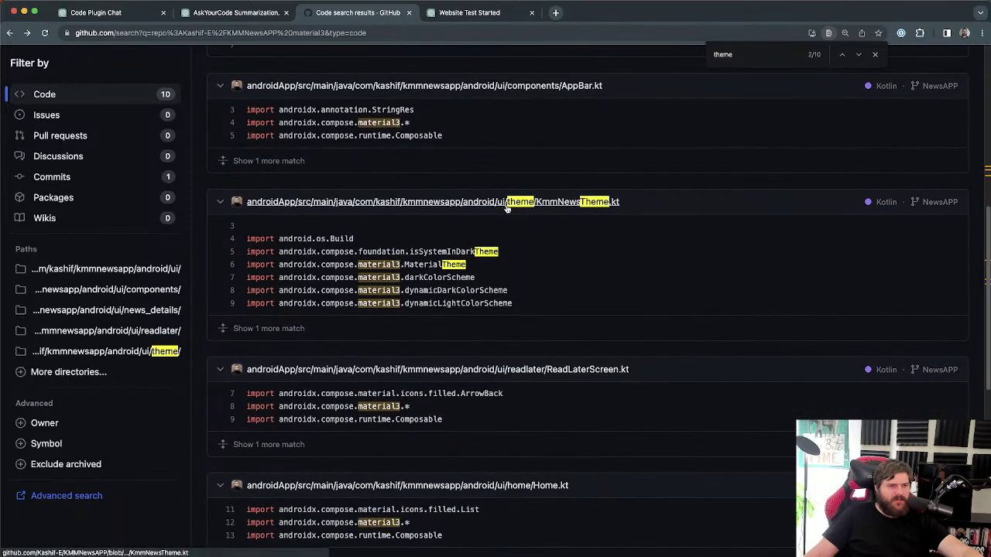
{"action": "scroll", "coordinate": [593, 246], "scroll_direction": "down", "scroll_amount": 5}
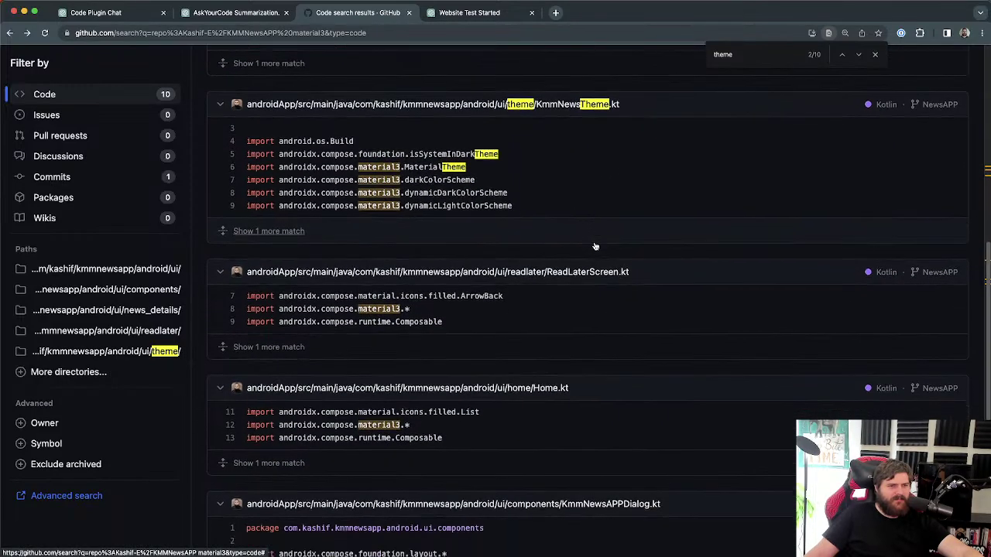
Step: Check the material3 imports in the remaining search result files and highlight the MaterialTheme import under KmmNewsAPPDialog.kt
{"action": "scroll", "coordinate": [610, 241], "scroll_direction": "down", "scroll_amount": 5}
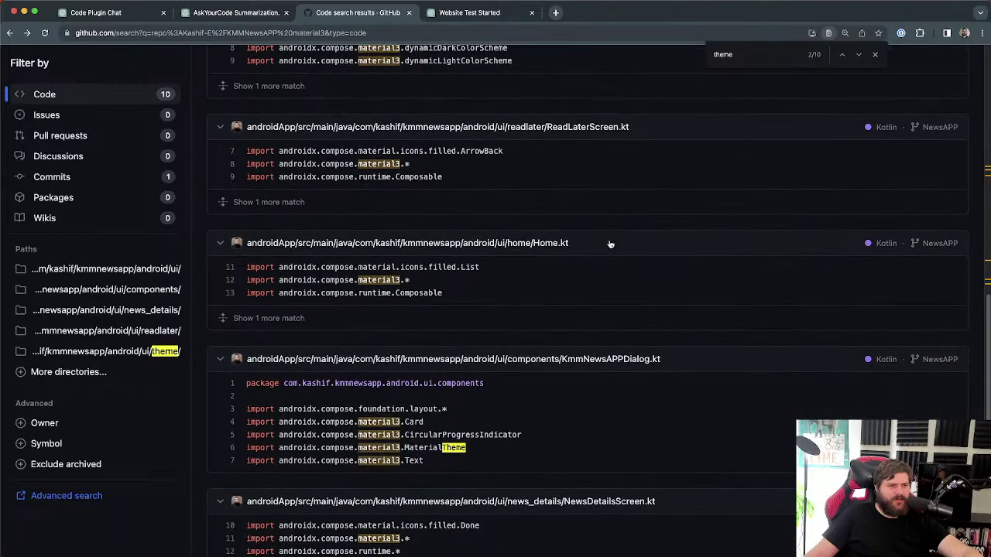
{"action": "scroll", "coordinate": [647, 297], "scroll_direction": "down", "scroll_amount": 2}
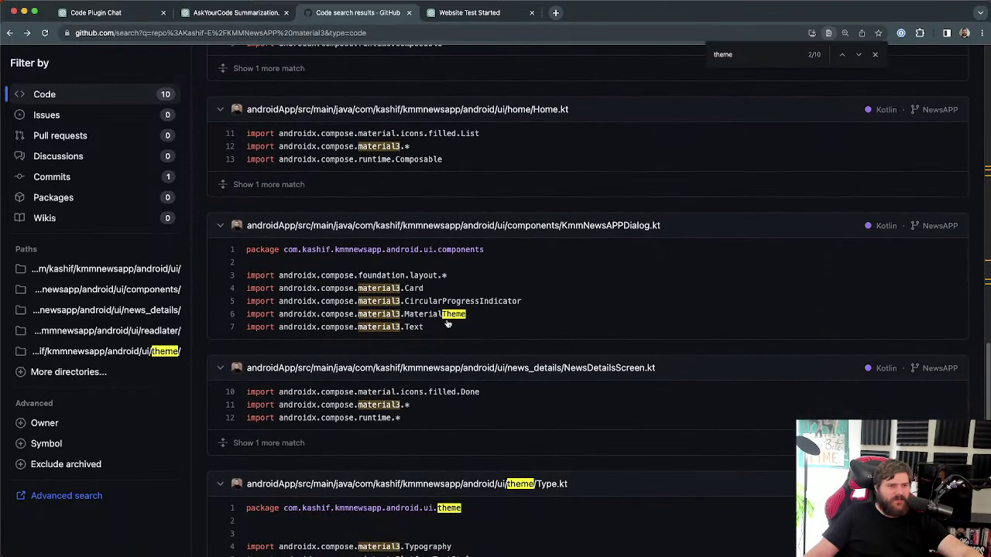
{"action": "left_click_drag", "start_coordinate": [471, 314], "coordinate": [404, 315]}
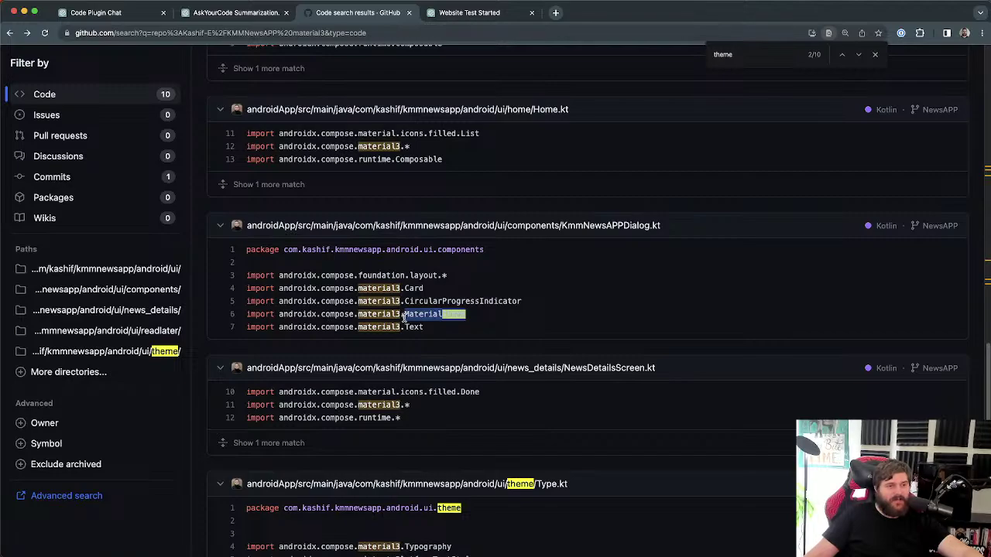
{"action": "left_click_drag", "start_coordinate": [403, 314], "coordinate": [480, 316]}
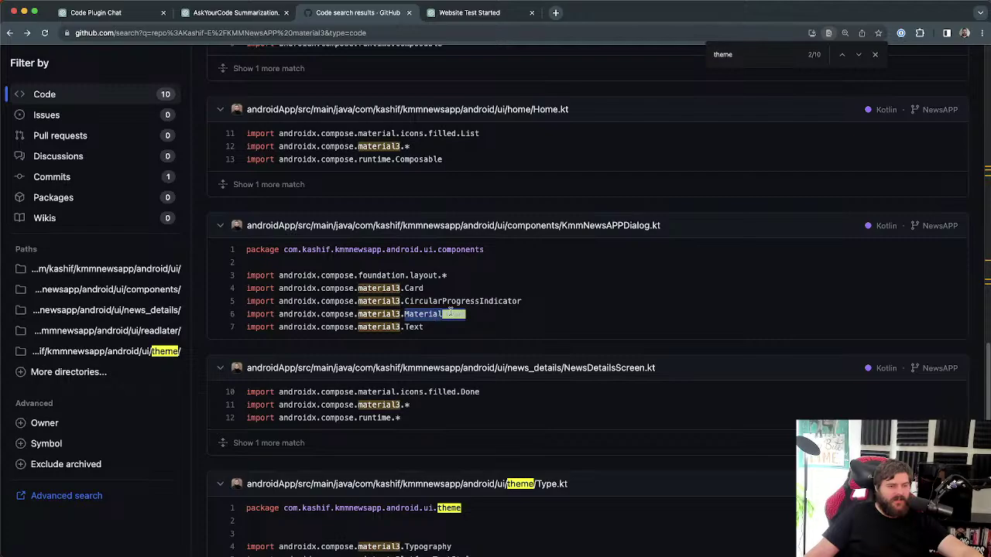
{"action": "left_click_drag", "start_coordinate": [450, 313], "coordinate": [407, 315]}
{"action": "scroll", "coordinate": [582, 203], "scroll_direction": "down", "scroll_amount": 2}
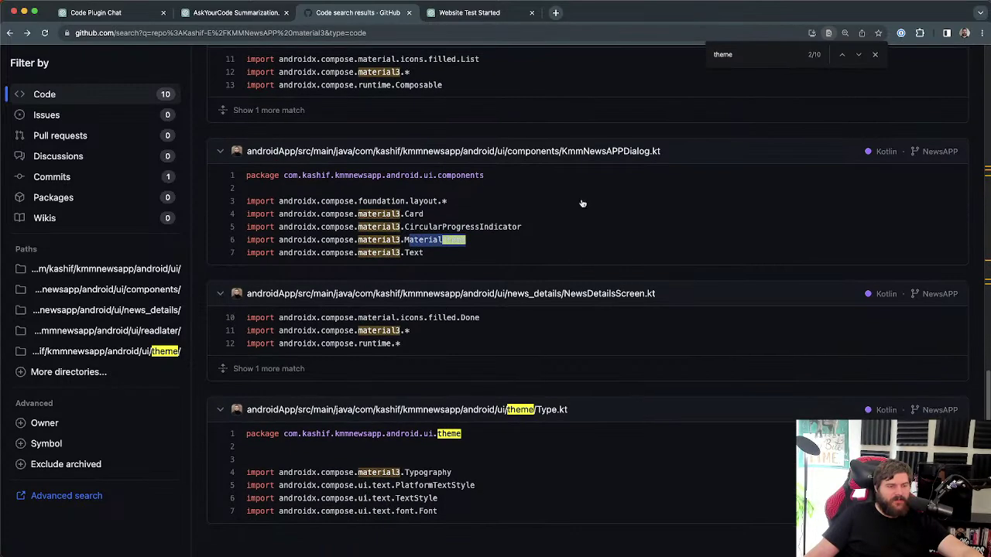
Step: Return to the Code Plugin Chat conversation and examine its full list of material3 components for the Android UI
{"action": "key", "text": "ctrl+shift+Tab"}
{"action": "key", "text": "ctrl+shift+Tab"}
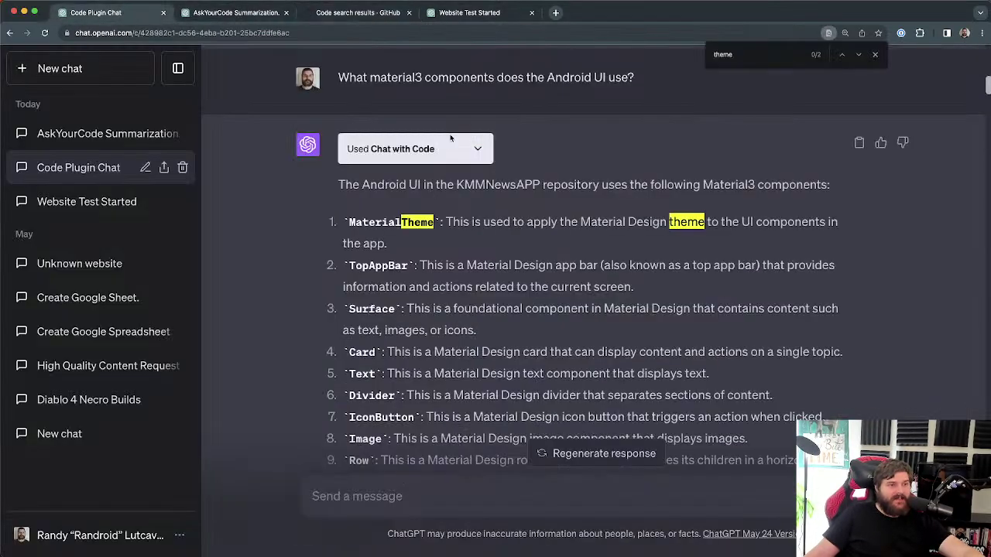
{"action": "scroll", "coordinate": [632, 313], "scroll_direction": "down", "scroll_amount": 1}
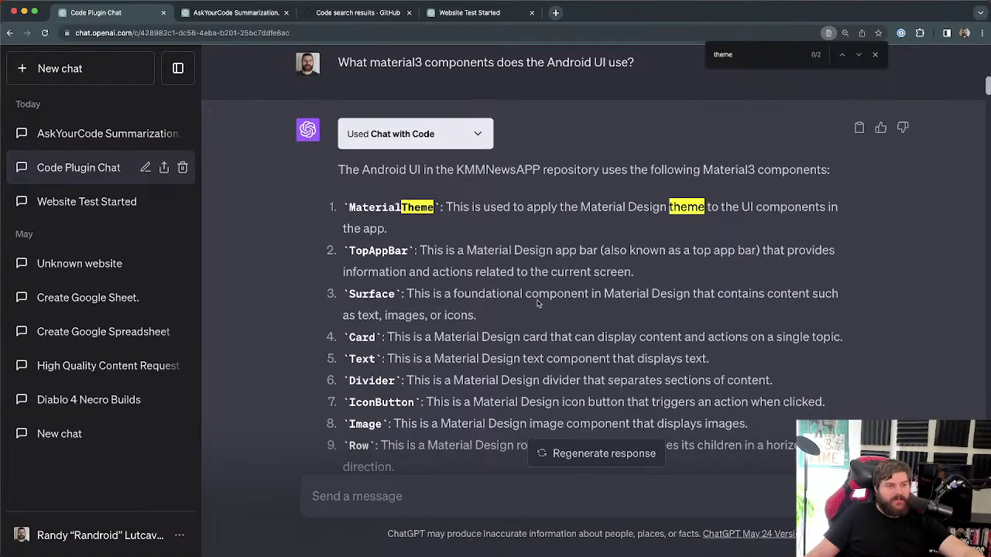
{"action": "double_click", "coordinate": [372, 295]}
{"action": "scroll", "coordinate": [436, 319], "scroll_direction": "down", "scroll_amount": 15}
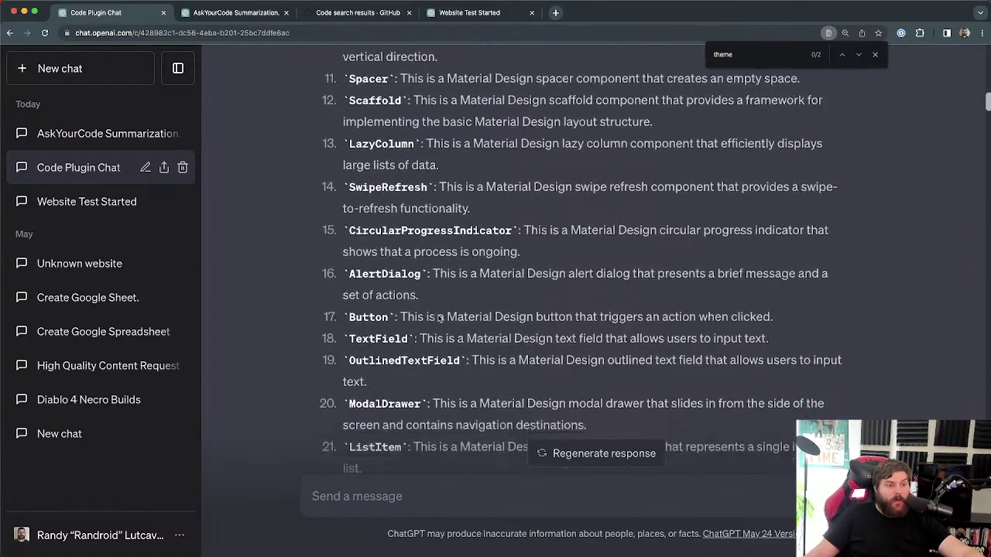
{"action": "scroll", "coordinate": [439, 318], "scroll_direction": "down", "scroll_amount": 3}
{"action": "scroll", "coordinate": [438, 313], "scroll_direction": "down", "scroll_amount": 5}
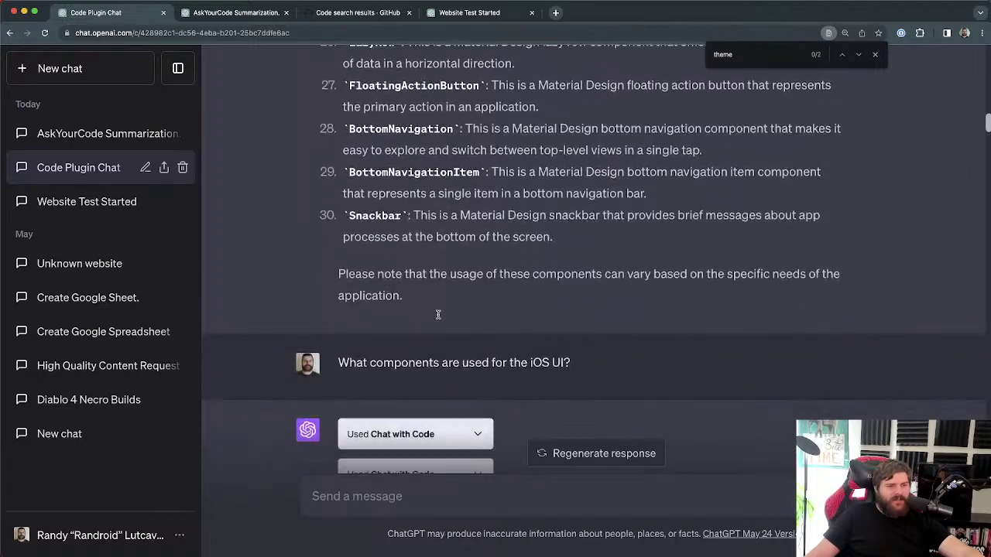
{"action": "scroll", "coordinate": [464, 303], "scroll_direction": "up", "scroll_amount": 4}
{"action": "scroll", "coordinate": [611, 308], "scroll_direction": "up", "scroll_amount": 5}
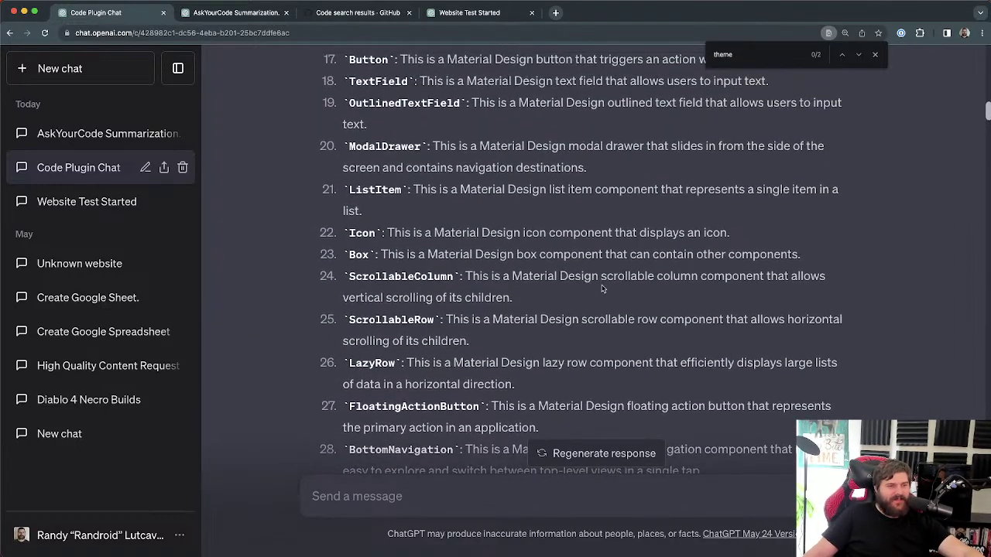
{"action": "scroll", "coordinate": [602, 289], "scroll_direction": "up", "scroll_amount": 6}
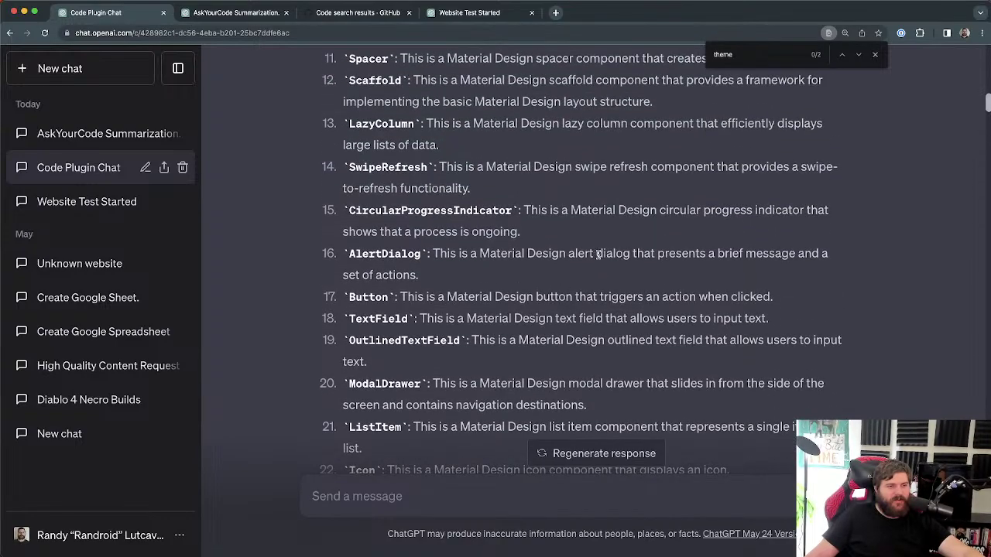
{"action": "scroll", "coordinate": [580, 259], "scroll_direction": "up", "scroll_amount": 2}
{"action": "scroll", "coordinate": [401, 313], "scroll_direction": "down", "scroll_amount": 2}
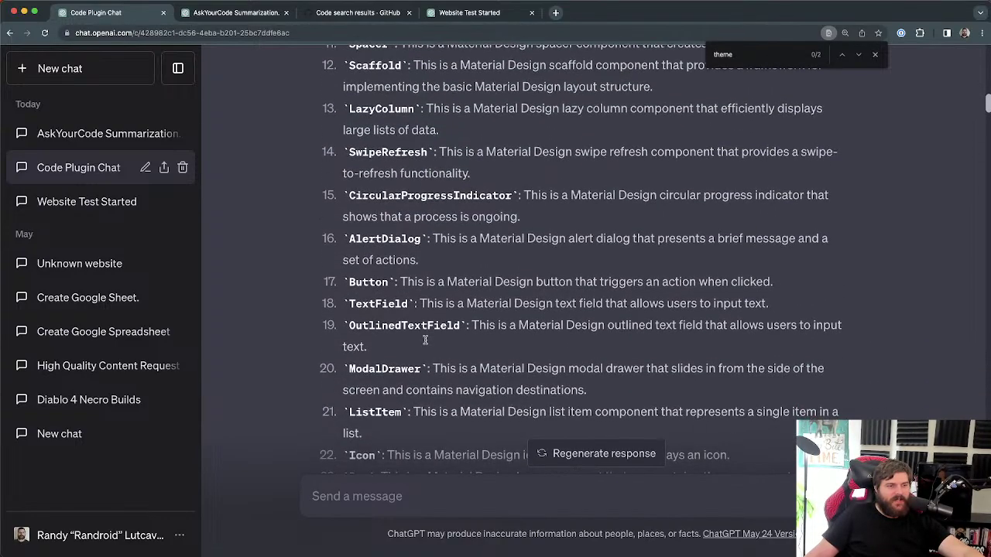
Step: Highlight the ModalDrawer entry in the component list and its description
{"action": "double_click", "coordinate": [379, 369]}
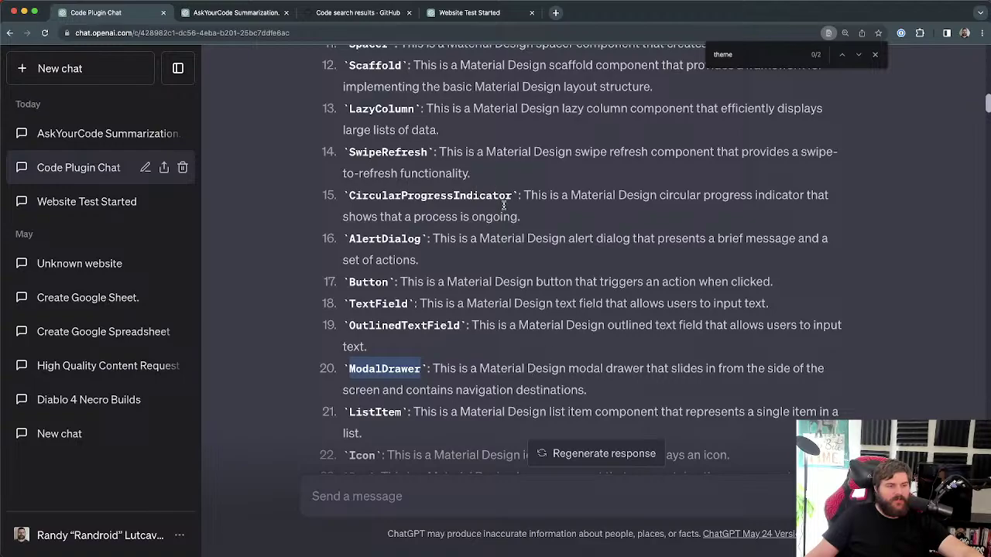
{"action": "left_click_drag", "start_coordinate": [436, 369], "coordinate": [722, 388]}
{"action": "left_click", "coordinate": [488, 394]}
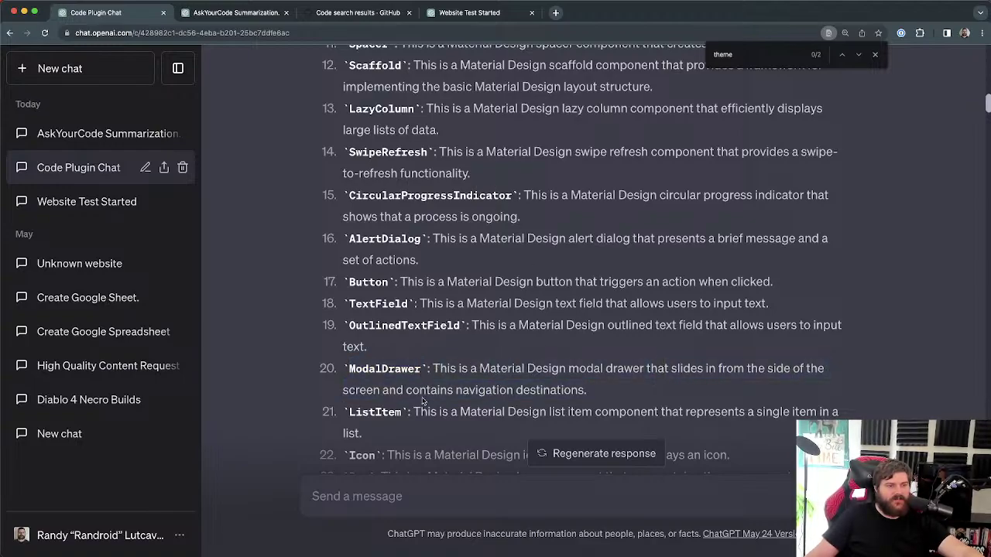
Step: Go back to the GitHub code search and search the Kashif-E/KMMNewsAPP repository for "ModalDrawer"
{"action": "left_click", "coordinate": [449, 19]}
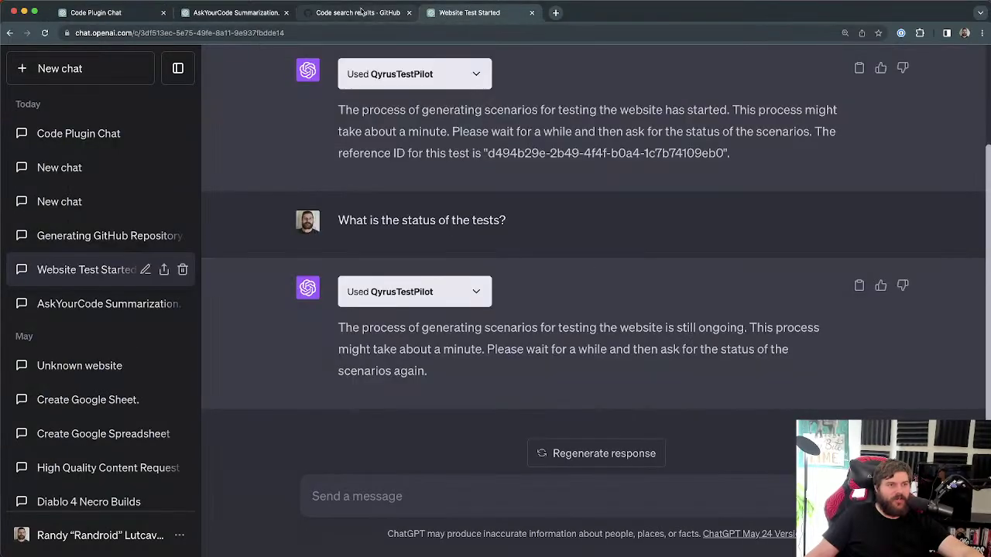
{"action": "left_click", "coordinate": [361, 12]}
{"action": "scroll", "coordinate": [518, 254], "scroll_direction": "up", "scroll_amount": 15}
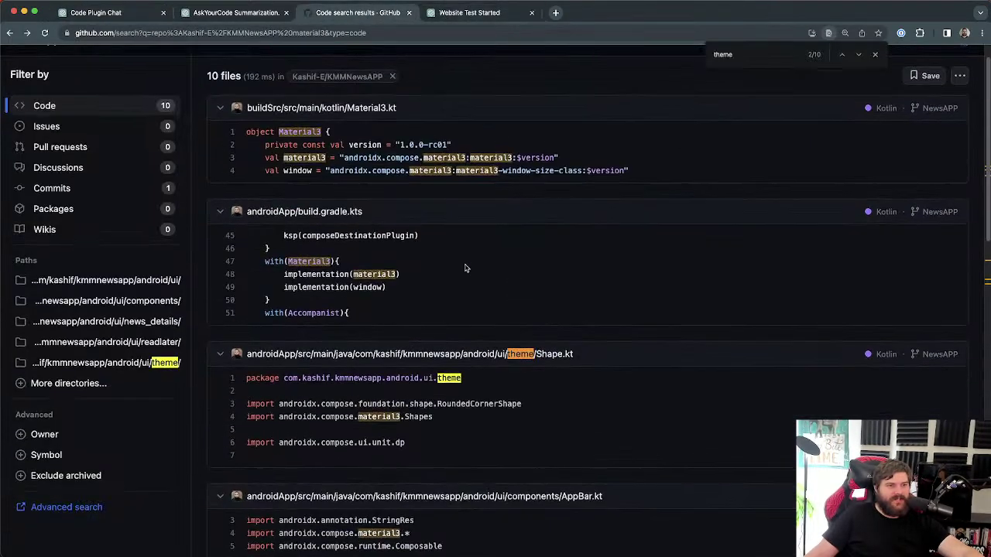
{"action": "double_click", "coordinate": [243, 66]}
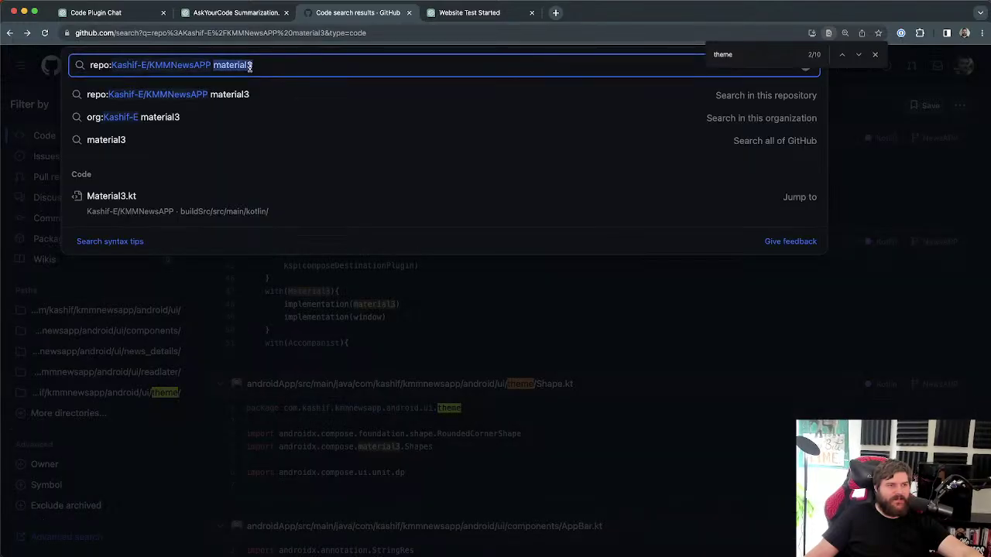
{"action": "type", "text": "ModalDrawer"}
{"action": "key", "text": "Return"}
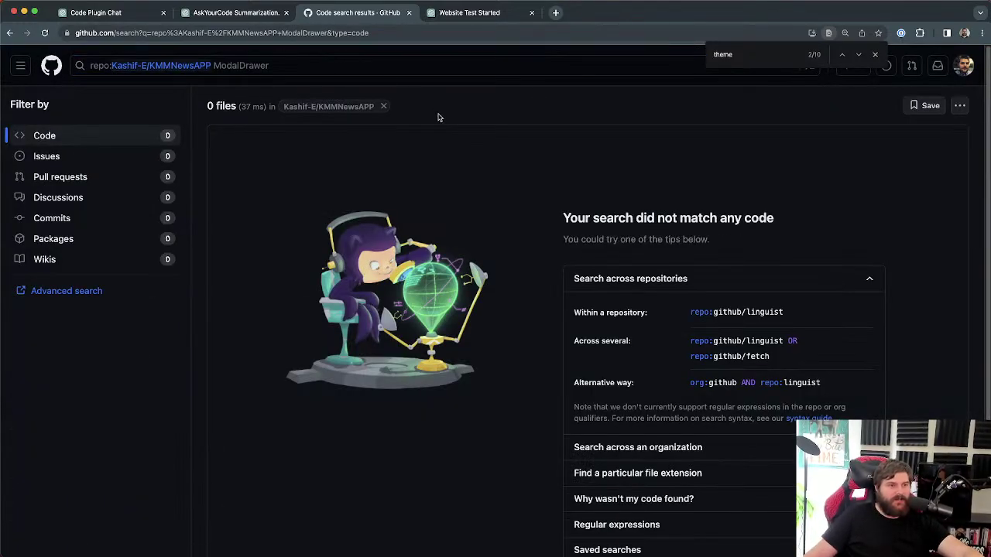
Step: Search the same repository for "modal"
{"action": "left_click", "coordinate": [261, 68]}
{"action": "double_click", "coordinate": [260, 69]}
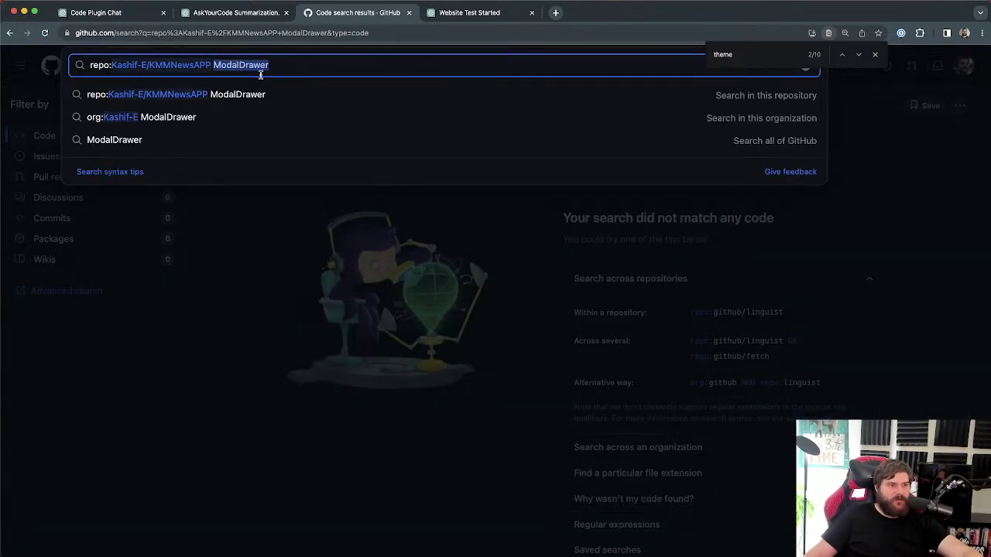
{"action": "type", "text": "modal"}
{"action": "key", "text": "Return"}
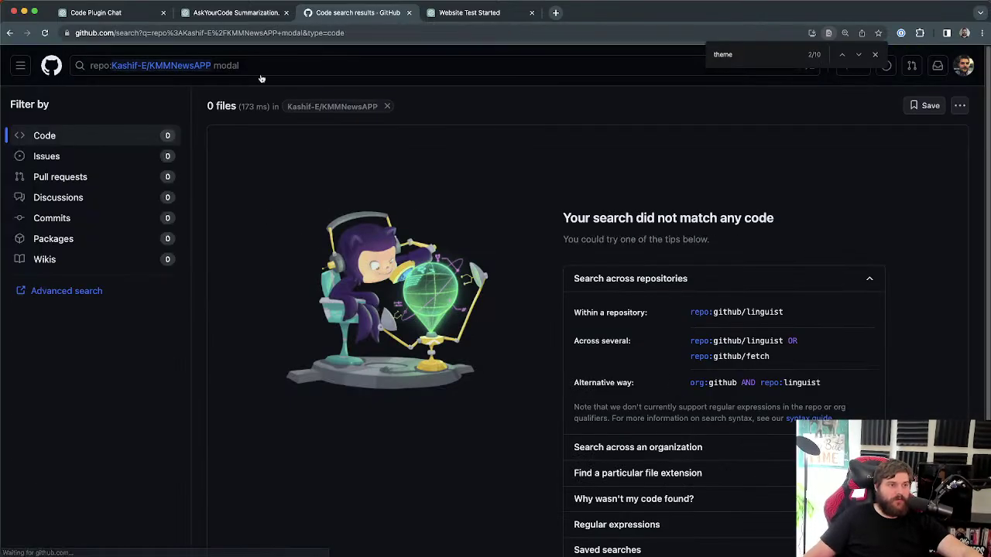
Step: Search the repository's code for "drawer" and return to the KMMNewsAPP repository page
{"action": "double_click", "coordinate": [228, 67]}
{"action": "type", "text": "drawer"}
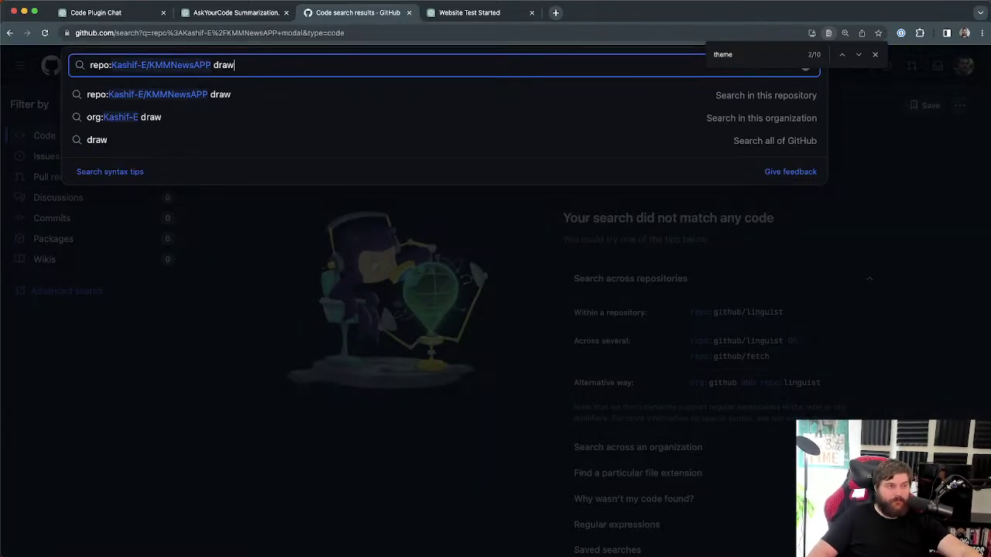
{"action": "key", "text": "Return"}
{"action": "right_click", "coordinate": [229, 68]}
{"action": "left_click", "coordinate": [255, 127]}
{"action": "key", "text": "Return"}
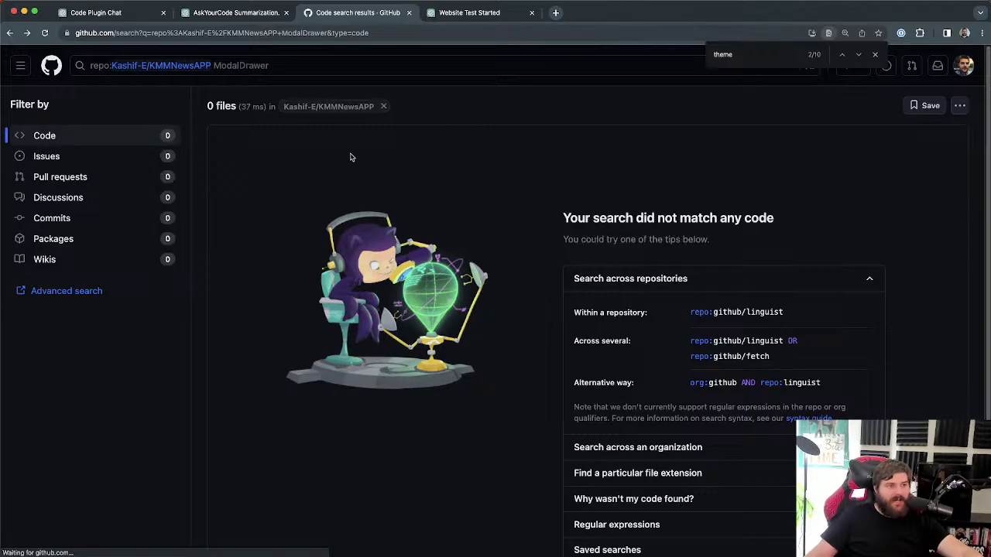
{"action": "left_click", "coordinate": [147, 65]}
Step: Return to the Code Plugin Chat answer and highlight MaterialTheme in the list and Material3 in its introductory sentence
{"action": "left_click", "coordinate": [93, 12]}
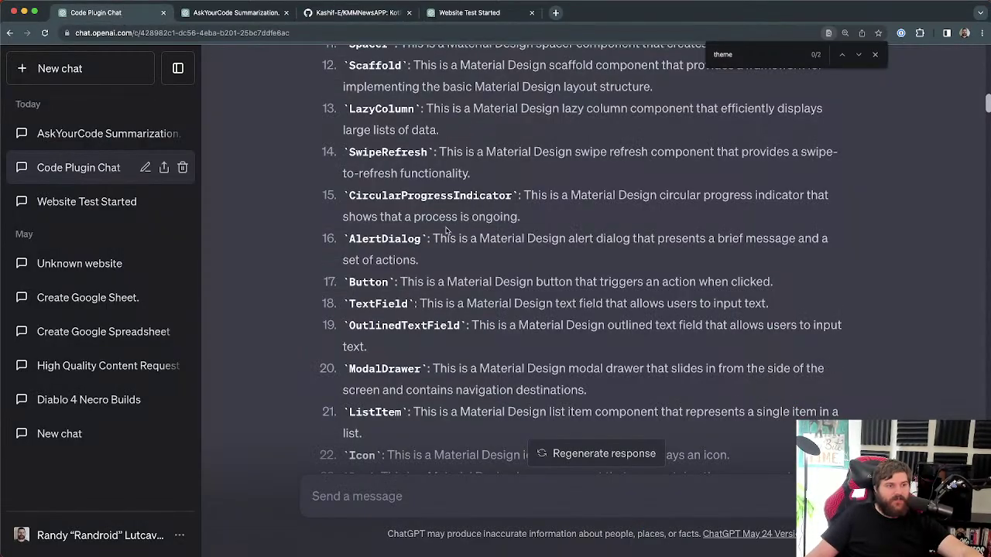
{"action": "scroll", "coordinate": [464, 279], "scroll_direction": "down", "scroll_amount": 4}
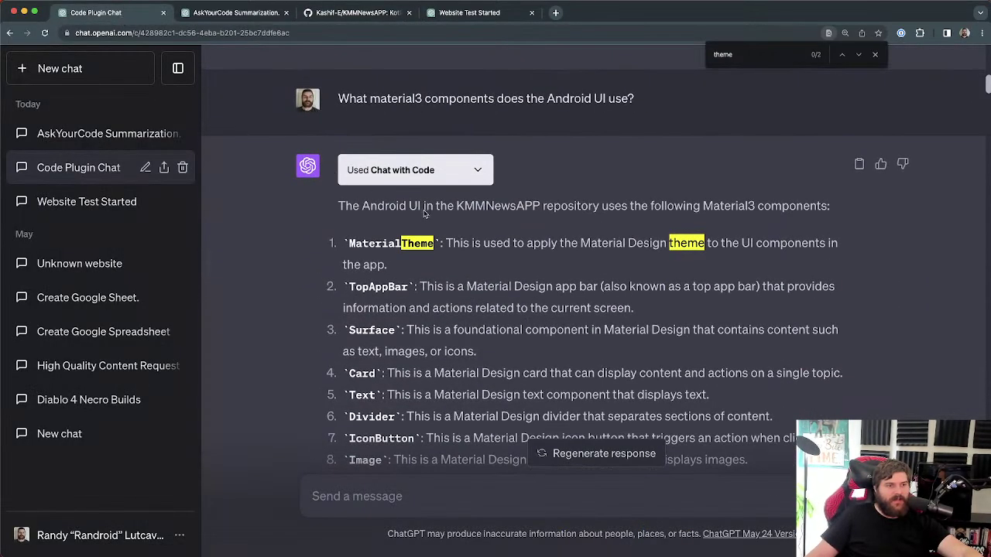
{"action": "double_click", "coordinate": [382, 245]}
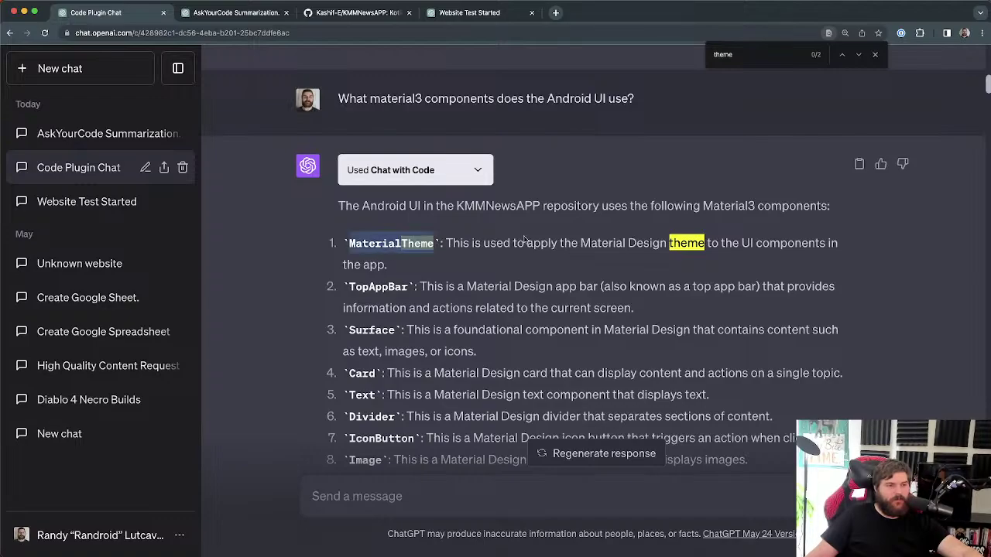
{"action": "left_click", "coordinate": [444, 219]}
{"action": "scroll", "coordinate": [767, 236], "scroll_direction": "up", "scroll_amount": 2}
{"action": "double_click", "coordinate": [739, 266]}
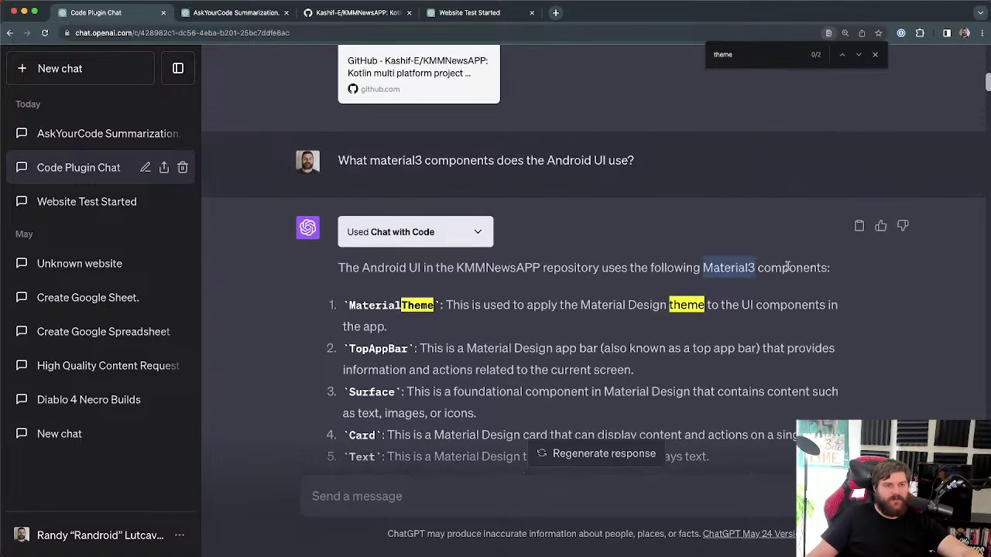
{"action": "left_click", "coordinate": [788, 266]}
Step: Review the component list down to Snackbar and highlight the closing note about component usage
{"action": "scroll", "coordinate": [611, 266], "scroll_direction": "down", "scroll_amount": 10}
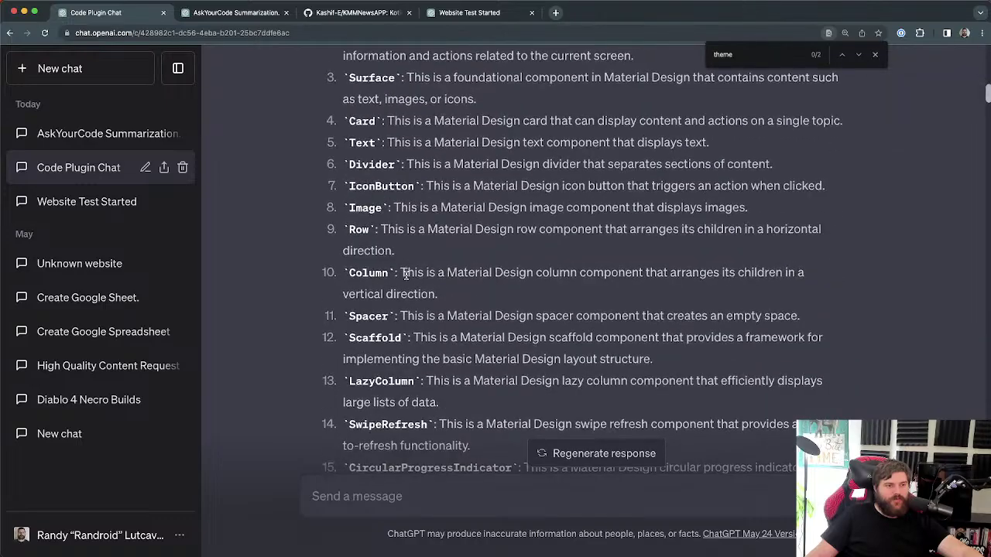
{"action": "scroll", "coordinate": [404, 341], "scroll_direction": "down", "scroll_amount": 5}
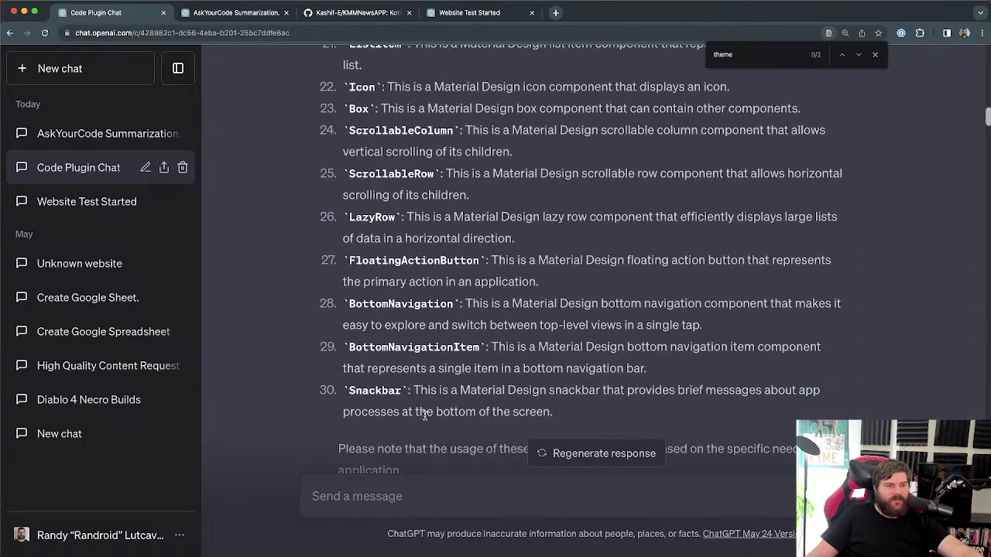
{"action": "scroll", "coordinate": [413, 348], "scroll_direction": "down", "scroll_amount": 4}
{"action": "left_click_drag", "start_coordinate": [485, 288], "coordinate": [392, 254]}
{"action": "left_click", "coordinate": [572, 282]}
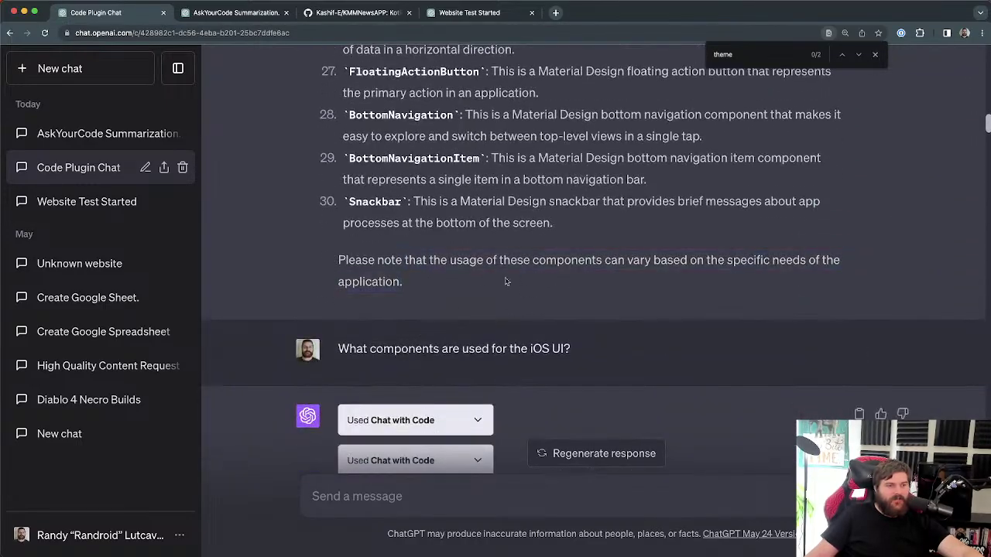
Step: Highlight the last list entries together with the closing note and recheck the components from LazyColumn to Snackbar
{"action": "scroll", "coordinate": [424, 281], "scroll_direction": "up", "scroll_amount": 2}
{"action": "scroll", "coordinate": [420, 310], "scroll_direction": "up", "scroll_amount": 2}
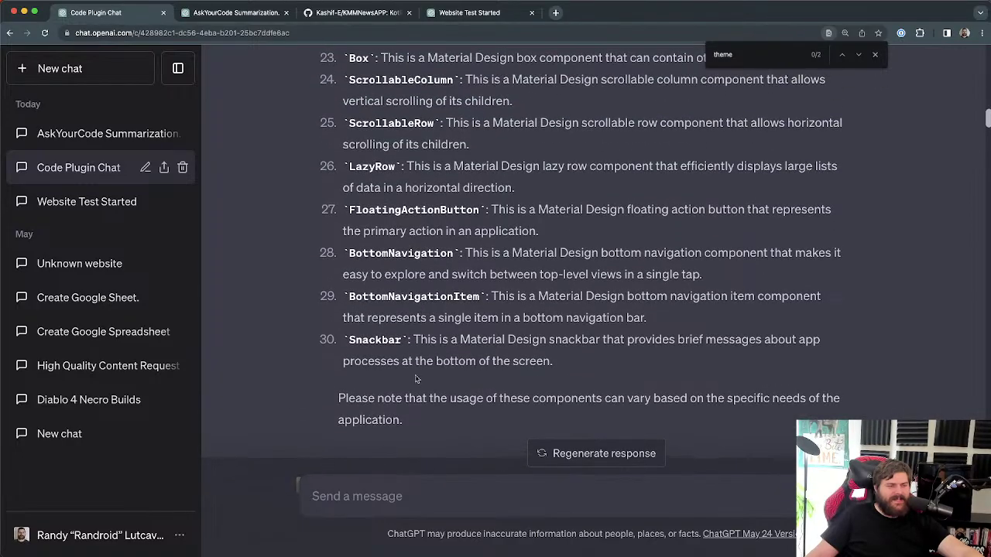
{"action": "left_click_drag", "start_coordinate": [426, 428], "coordinate": [359, 210]}
{"action": "left_click", "coordinate": [496, 288]}
{"action": "scroll", "coordinate": [464, 294], "scroll_direction": "up", "scroll_amount": 10}
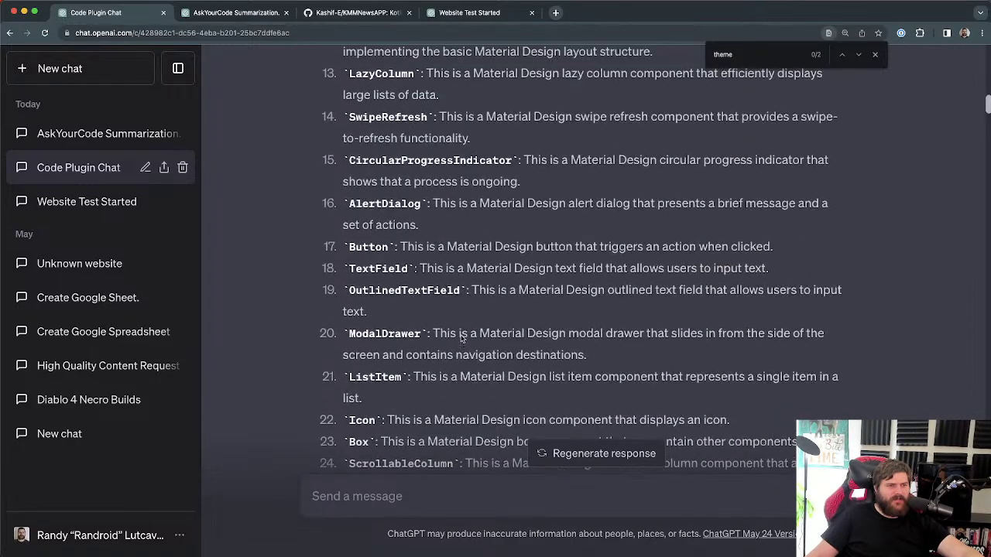
{"action": "scroll", "coordinate": [404, 302], "scroll_direction": "down", "scroll_amount": 8}
{"action": "scroll", "coordinate": [398, 314], "scroll_direction": "down", "scroll_amount": 3}
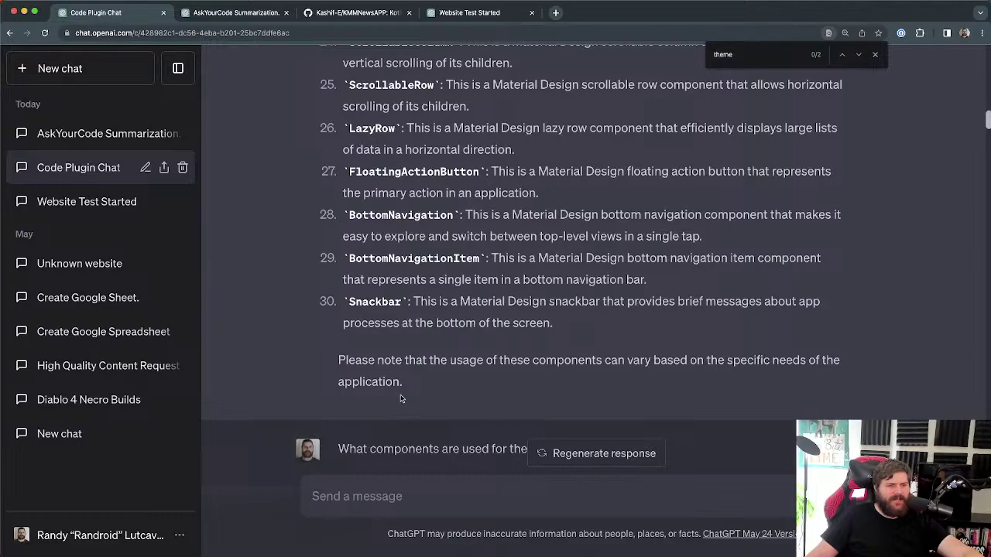
Step: Highlight the follow-up question "What components are used for the iOS UI?" and look back over the Android component list
{"action": "scroll", "coordinate": [411, 387], "scroll_direction": "down", "scroll_amount": 2}
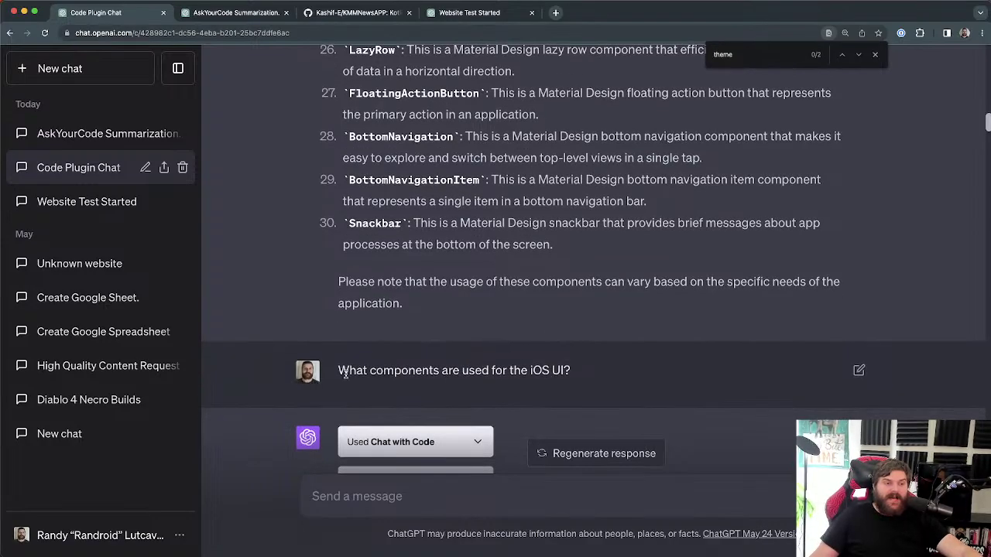
{"action": "left_click_drag", "start_coordinate": [345, 373], "coordinate": [586, 377]}
{"action": "left_click", "coordinate": [586, 376]}
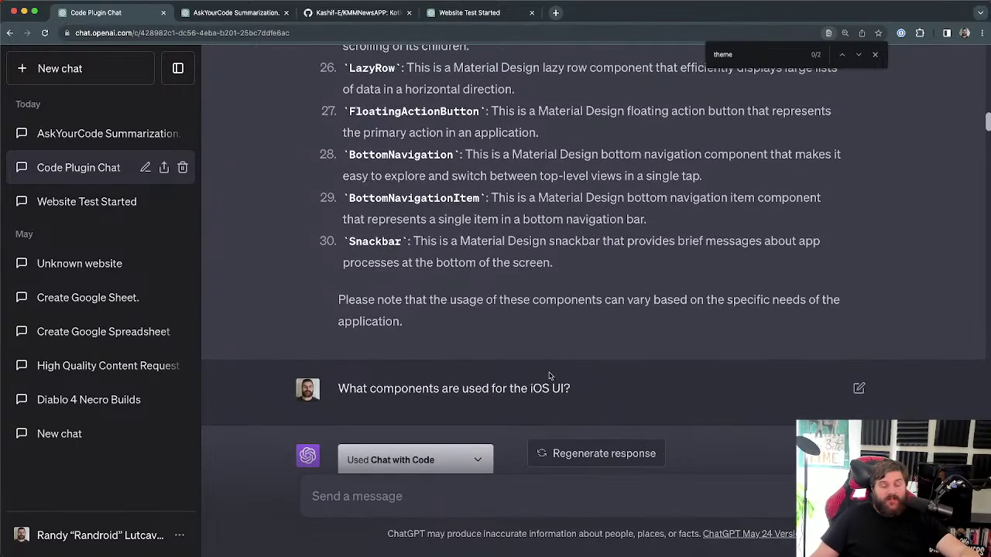
{"action": "scroll", "coordinate": [542, 310], "scroll_direction": "up", "scroll_amount": 10}
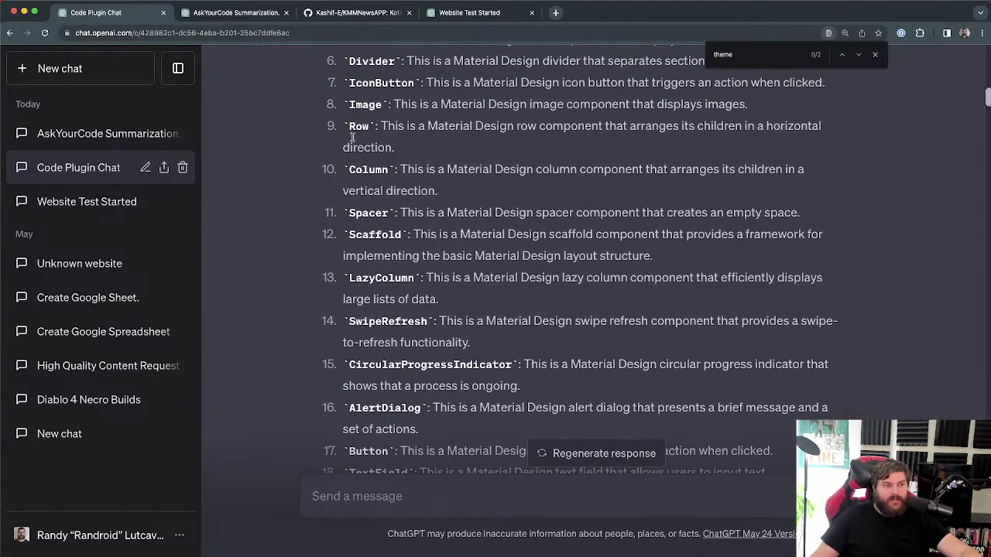
Step: Expand the first Chat with Code call under the iOS UI question, highlight its path "iosApp/iosApp", and collapse the call
{"action": "left_click_drag", "start_coordinate": [353, 137], "coordinate": [440, 302]}
{"action": "scroll", "coordinate": [590, 397], "scroll_direction": "down", "scroll_amount": 10}
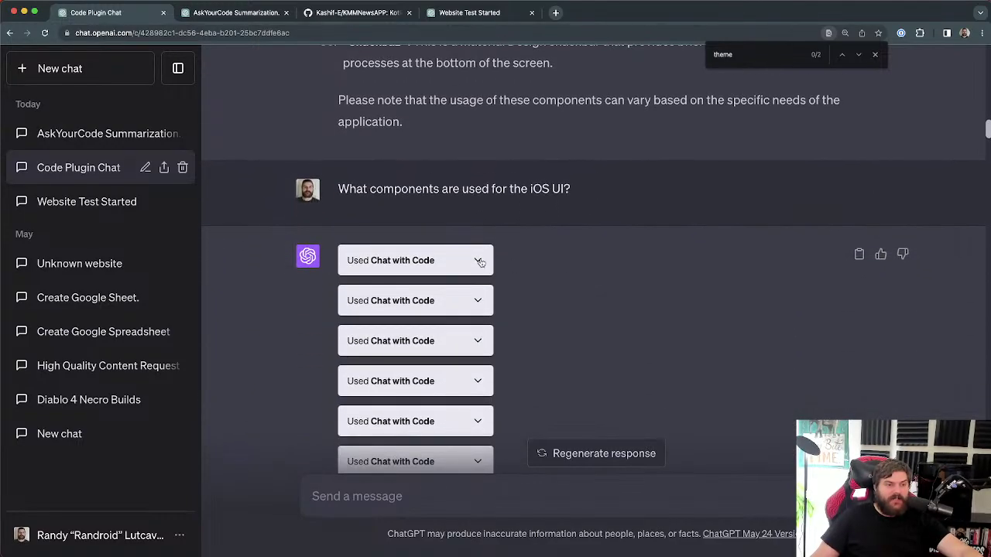
{"action": "left_click", "coordinate": [480, 262]}
{"action": "scroll", "coordinate": [686, 263], "scroll_direction": "down", "scroll_amount": 2}
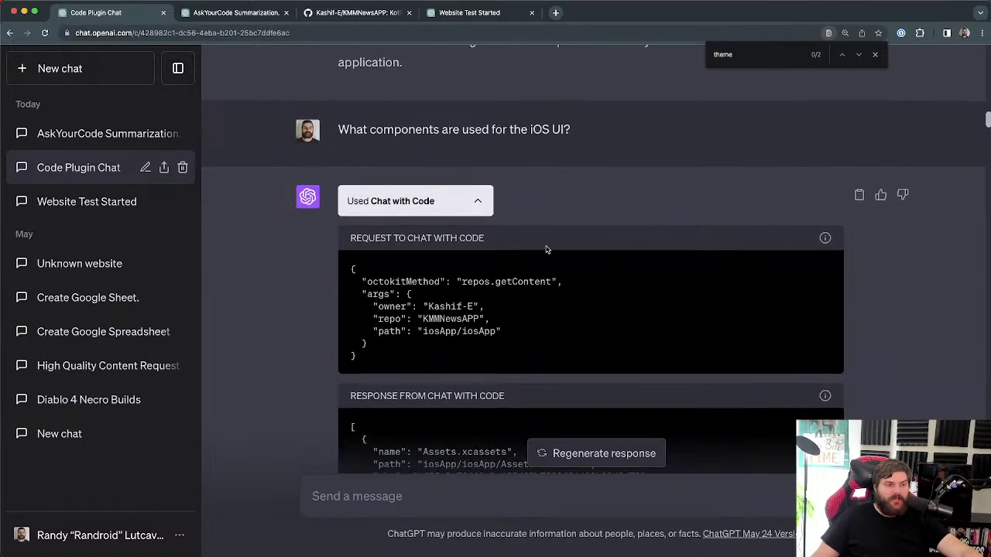
{"action": "scroll", "coordinate": [459, 306], "scroll_direction": "down", "scroll_amount": 1}
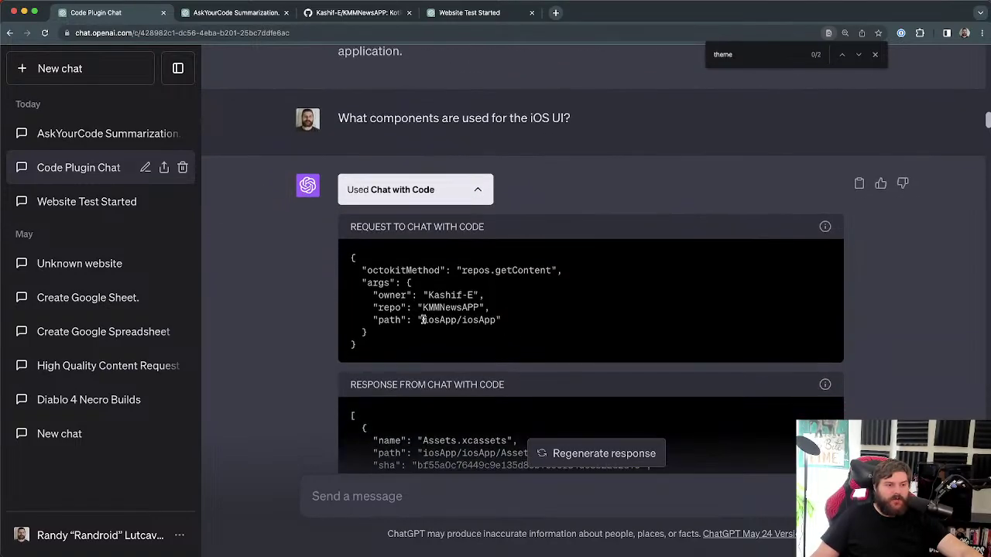
{"action": "left_click_drag", "start_coordinate": [423, 320], "coordinate": [500, 321]}
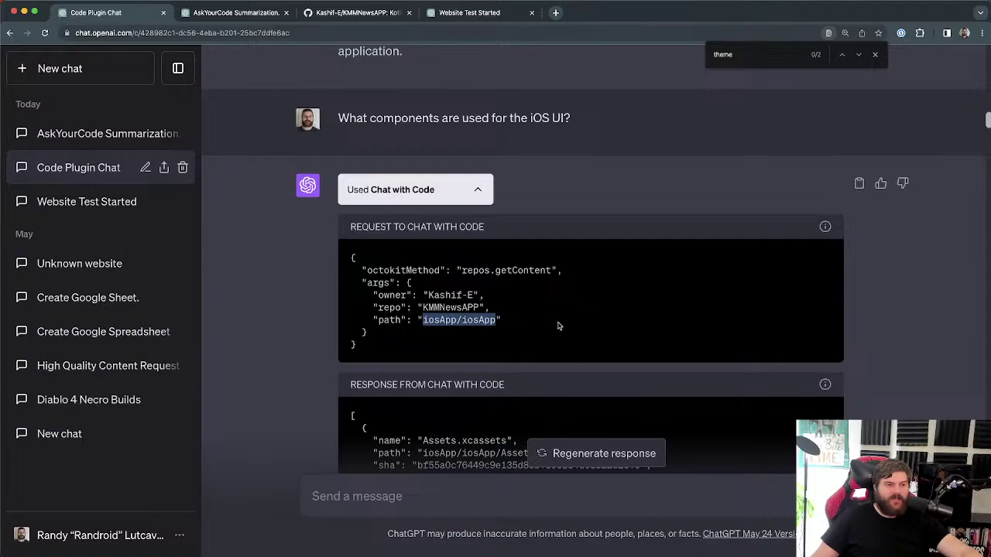
{"action": "left_click", "coordinate": [478, 191]}
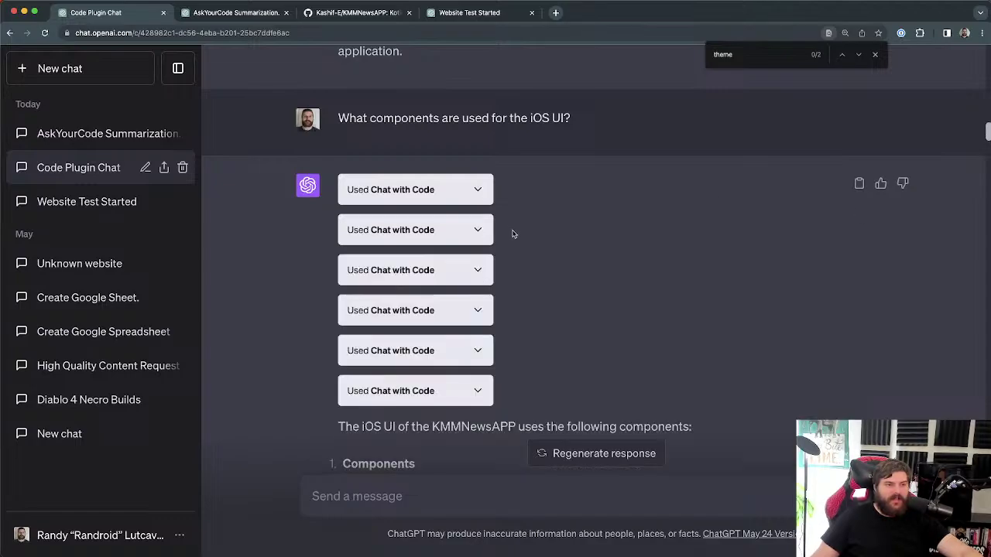
Step: Inspect the second Chat with Code call's request, highlight "Presentation" in its path, and collapse the call
{"action": "left_click", "coordinate": [478, 229]}
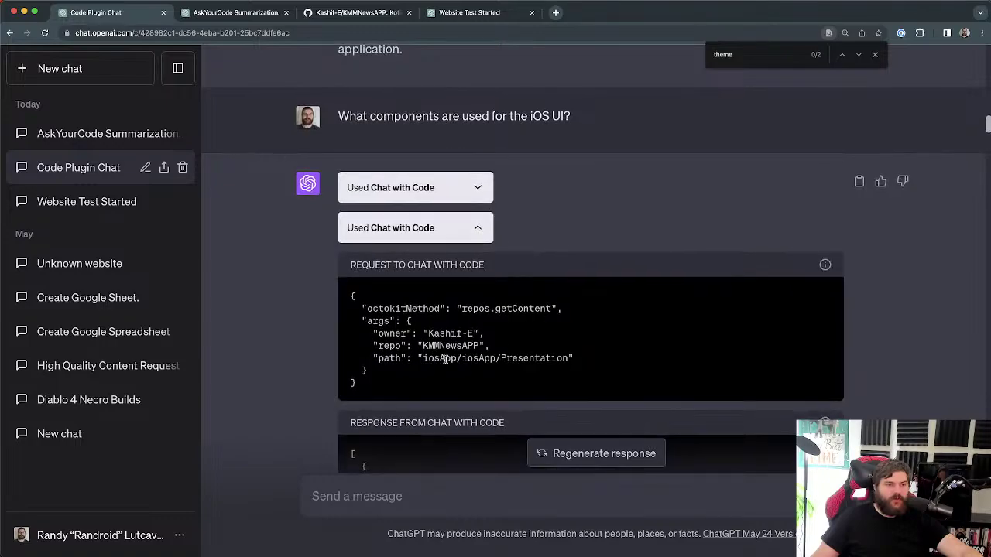
{"action": "left_click_drag", "start_coordinate": [501, 359], "coordinate": [575, 363]}
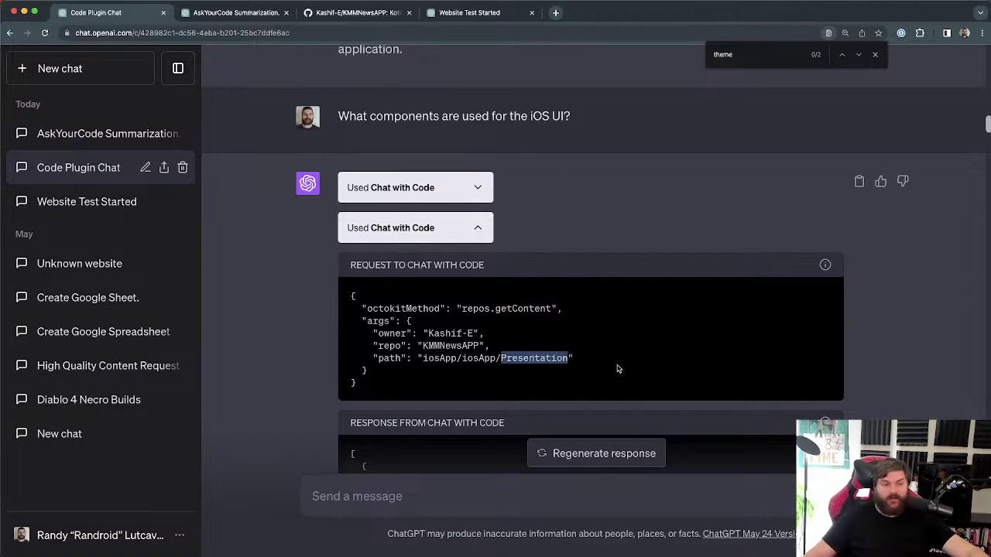
{"action": "left_click", "coordinate": [479, 231]}
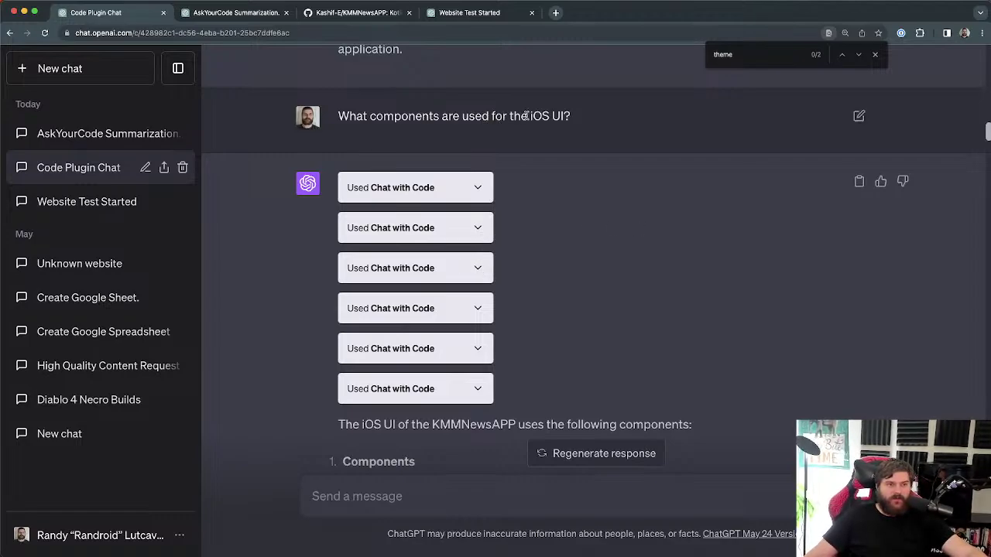
Step: Highlight "iOS UI?" in the question, then recheck both "iosApp" parts of the first call's request path
{"action": "left_click_drag", "start_coordinate": [529, 116], "coordinate": [593, 116]}
{"action": "left_click", "coordinate": [591, 120]}
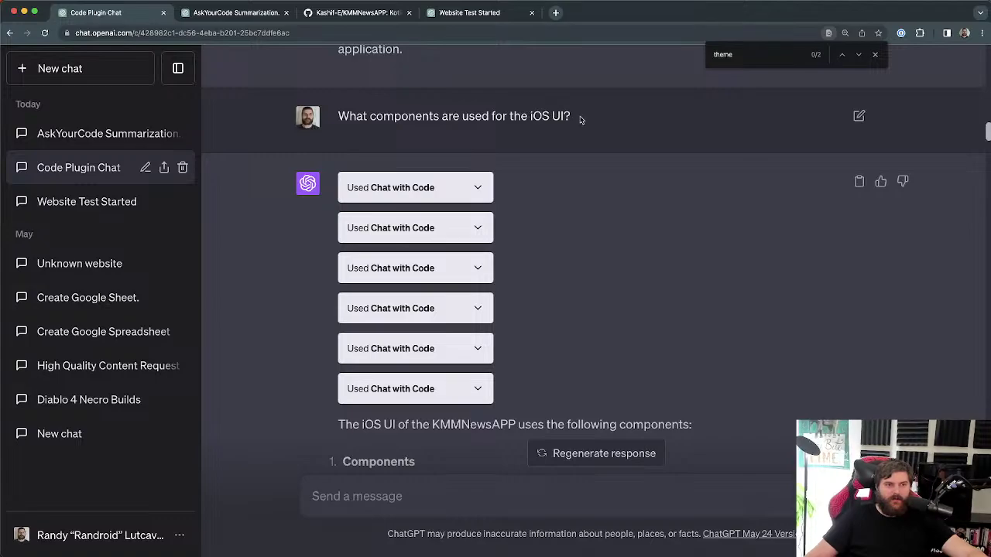
{"action": "left_click", "coordinate": [472, 191]}
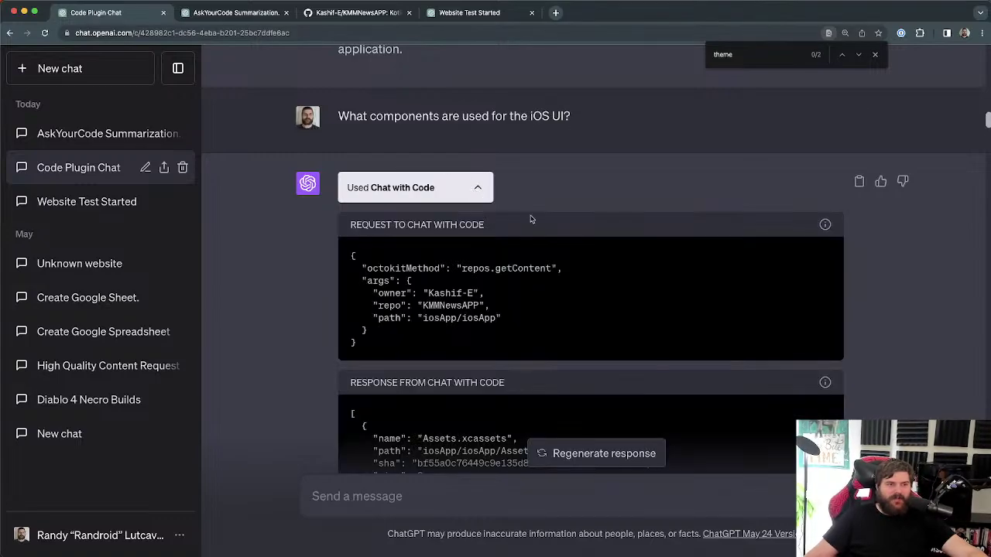
{"action": "double_click", "coordinate": [438, 319]}
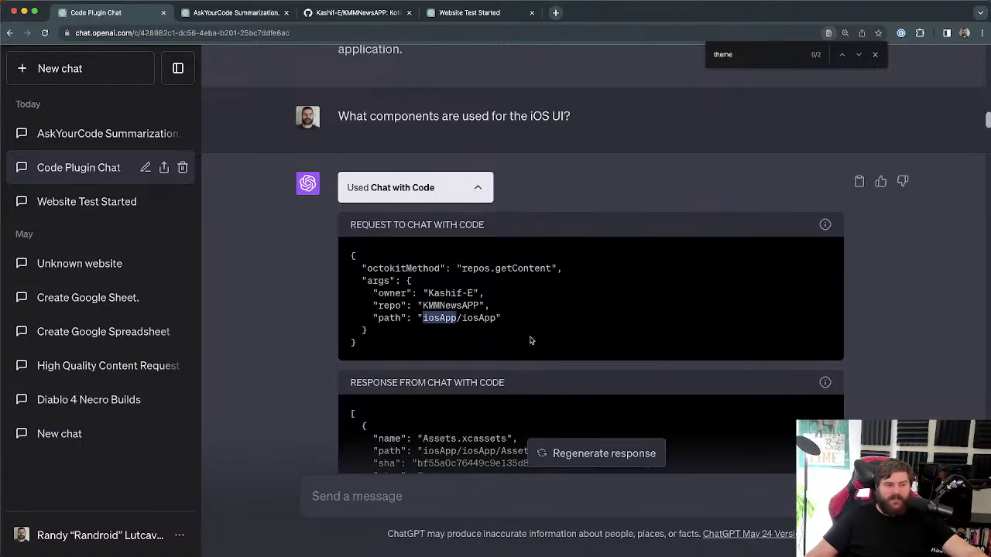
{"action": "double_click", "coordinate": [480, 317]}
{"action": "left_click", "coordinate": [478, 190]}
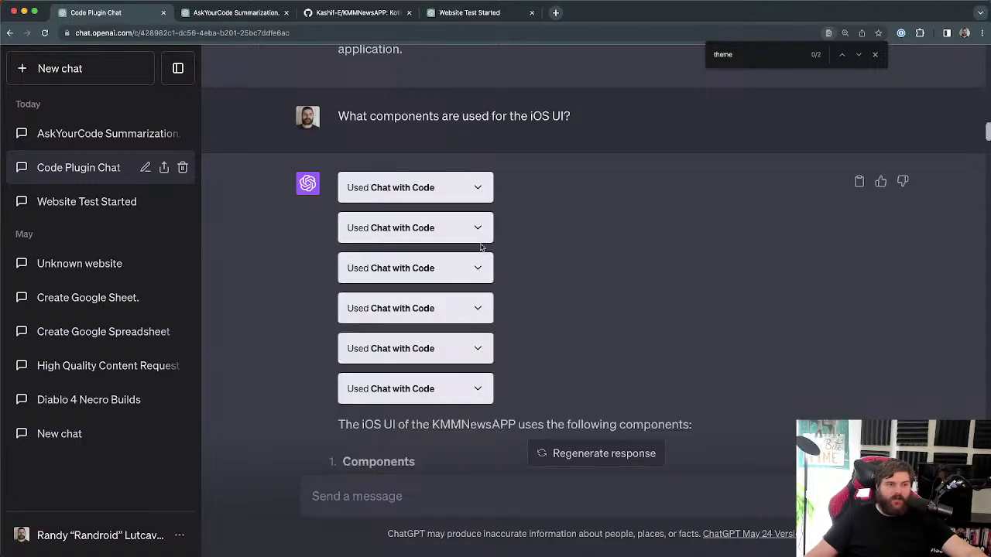
Step: Reopen the second Chat with Code call to highlight "Presentation" in its path again, then close it
{"action": "left_click", "coordinate": [479, 233]}
{"action": "double_click", "coordinate": [516, 358]}
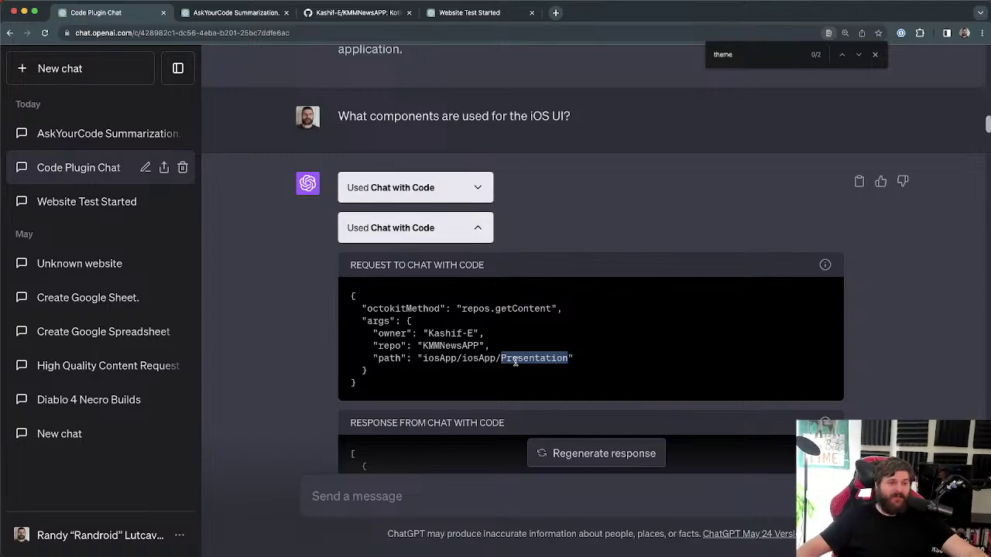
{"action": "left_click", "coordinate": [480, 229]}
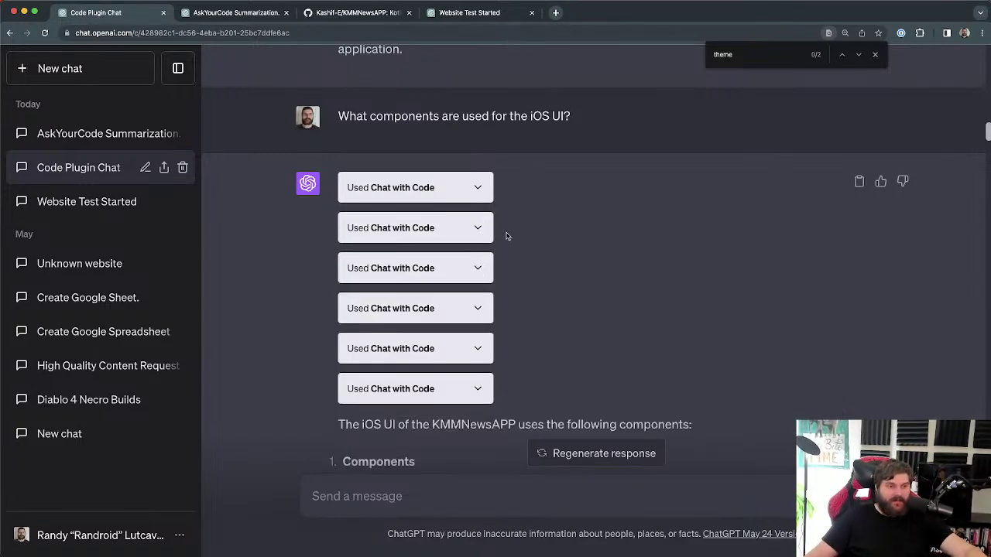
Step: Expand the third Chat with Code call and highlight "Components" and "Presentation" in its request path
{"action": "left_click", "coordinate": [479, 268]}
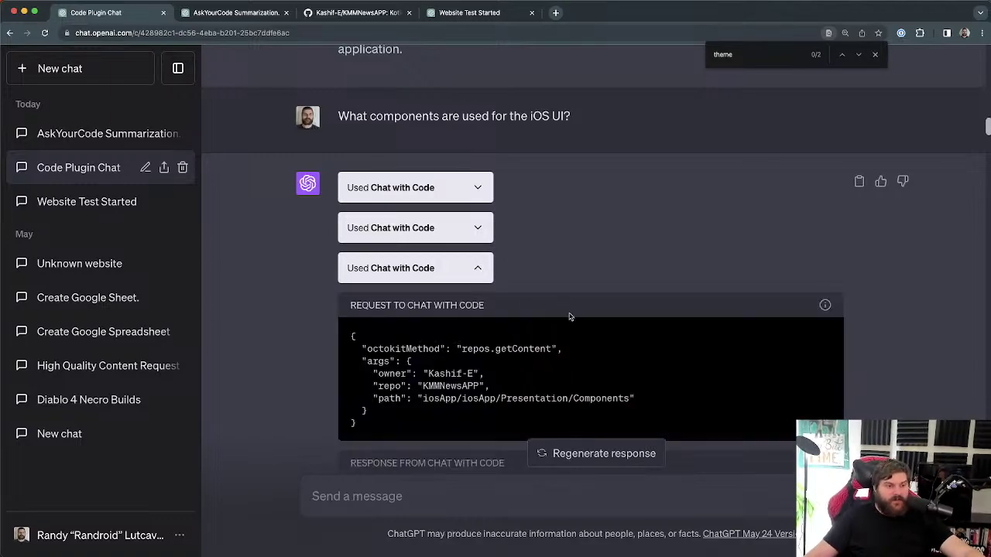
{"action": "double_click", "coordinate": [584, 397]}
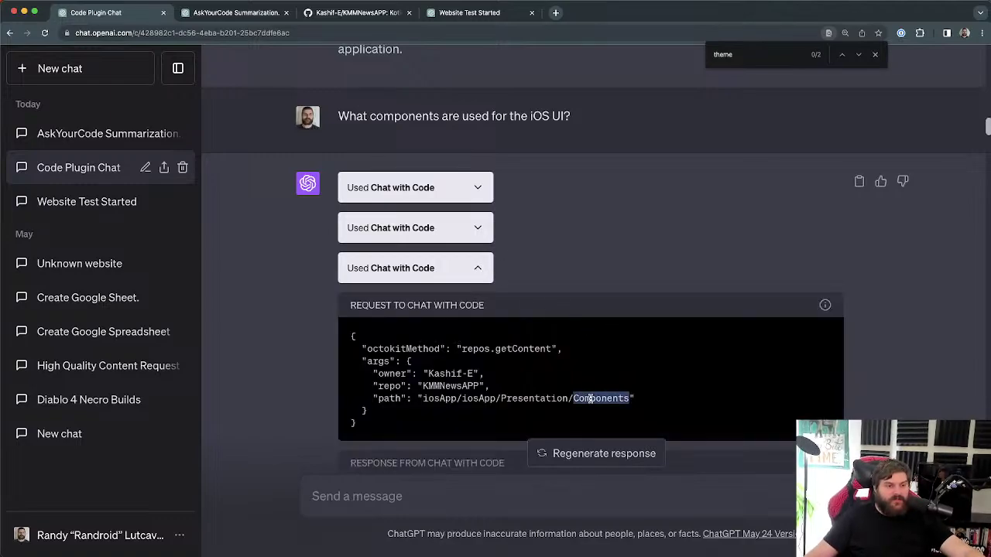
{"action": "double_click", "coordinate": [542, 399]}
{"action": "double_click", "coordinate": [603, 399]}
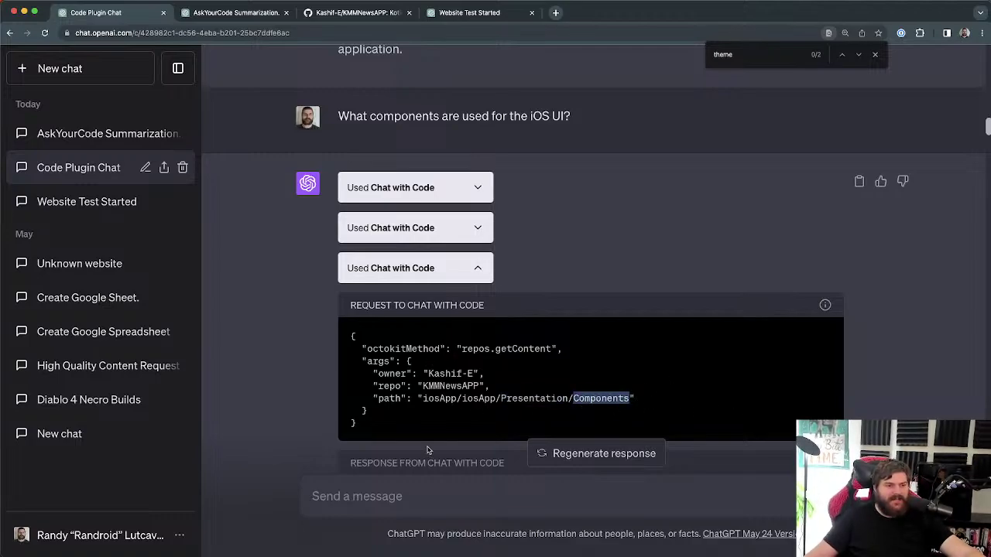
Step: Reopen the first Chat with Code call, look through its returned iosApp/iosApp file listing, and collapse it
{"action": "left_click", "coordinate": [478, 188]}
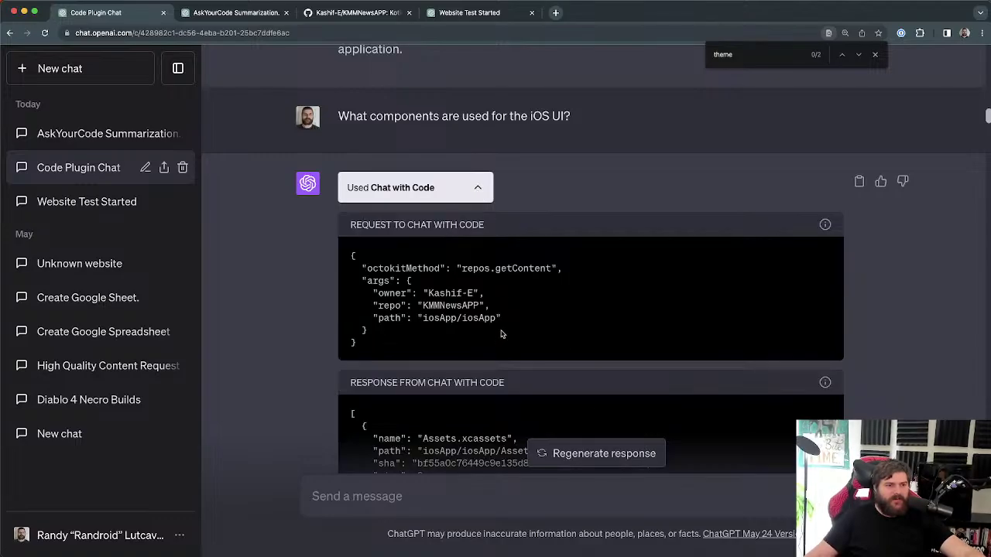
{"action": "scroll", "coordinate": [465, 318], "scroll_direction": "down", "scroll_amount": 10}
{"action": "scroll", "coordinate": [418, 316], "scroll_direction": "down", "scroll_amount": 15}
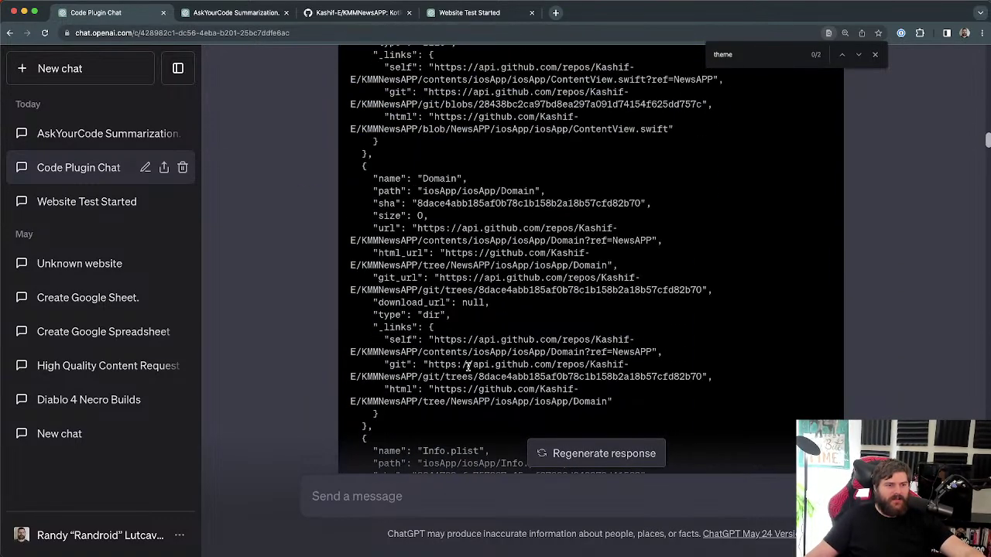
{"action": "scroll", "coordinate": [523, 314], "scroll_direction": "down", "scroll_amount": 8}
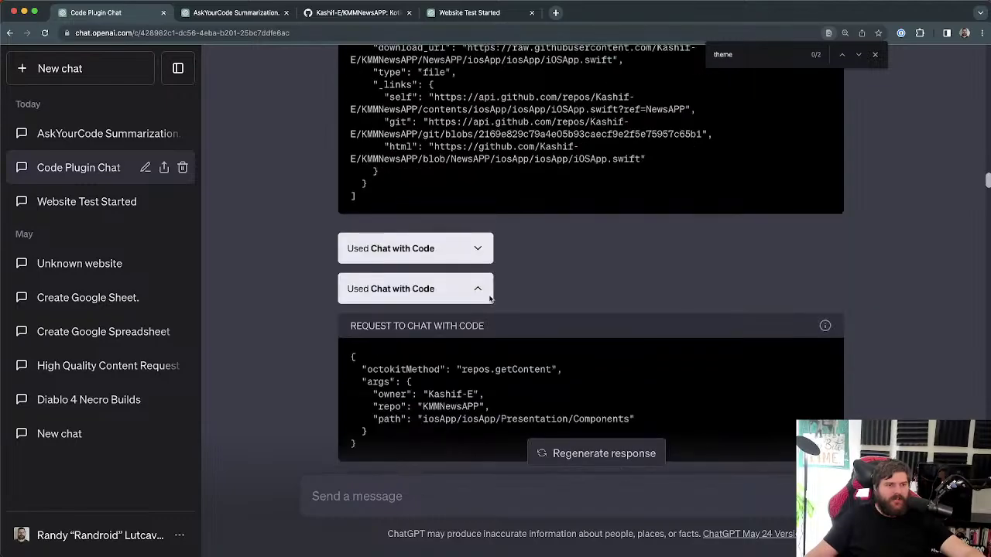
{"action": "scroll", "coordinate": [491, 302], "scroll_direction": "up", "scroll_amount": 12}
{"action": "scroll", "coordinate": [490, 303], "scroll_direction": "up", "scroll_amount": 10}
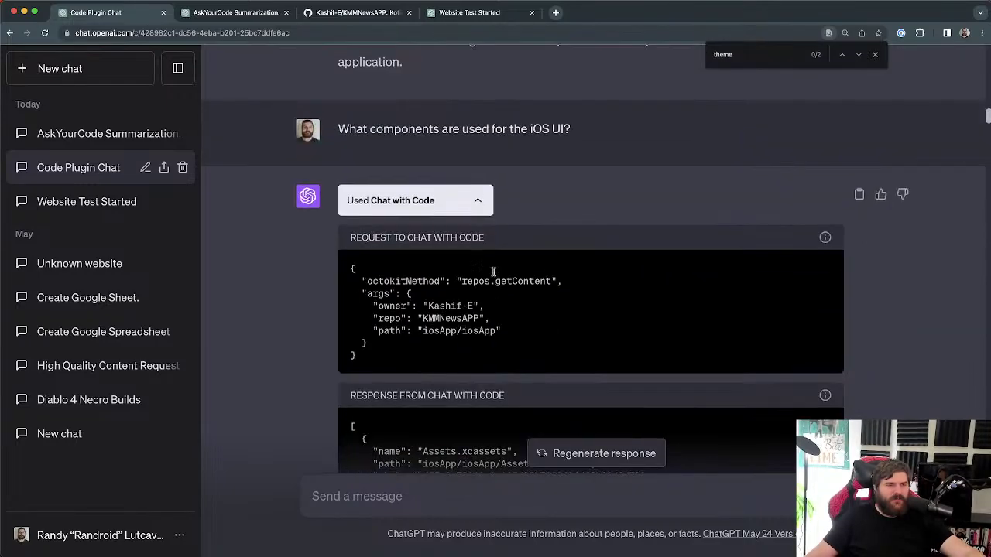
{"action": "left_click_drag", "start_coordinate": [490, 216], "coordinate": [490, 338]}
{"action": "left_click", "coordinate": [475, 205]}
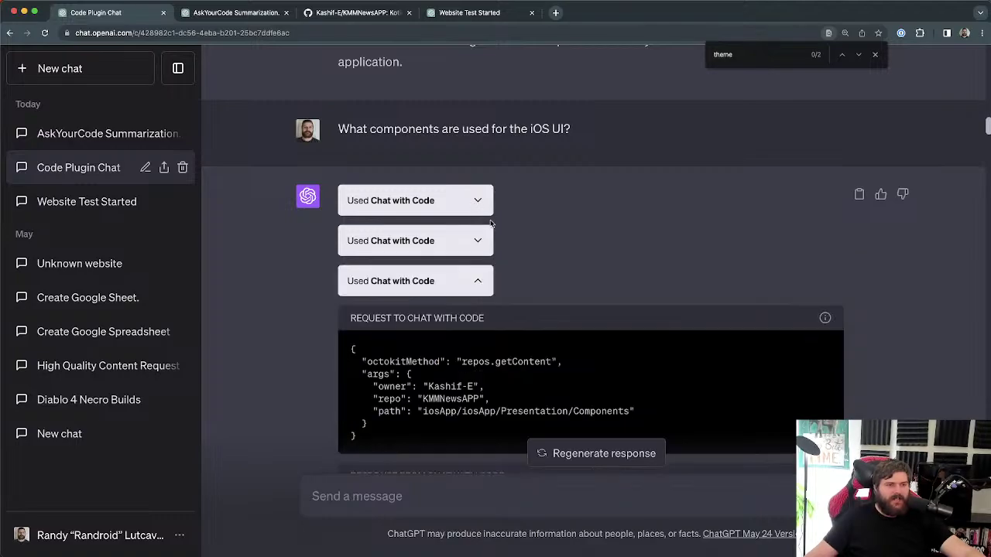
Step: Expand the second call once more, highlight parts of its path "iosApp/iosApp/Presentation", and collapse it
{"action": "left_click", "coordinate": [480, 240]}
{"action": "left_click_drag", "start_coordinate": [447, 369], "coordinate": [497, 371]}
{"action": "left_click", "coordinate": [497, 360]}
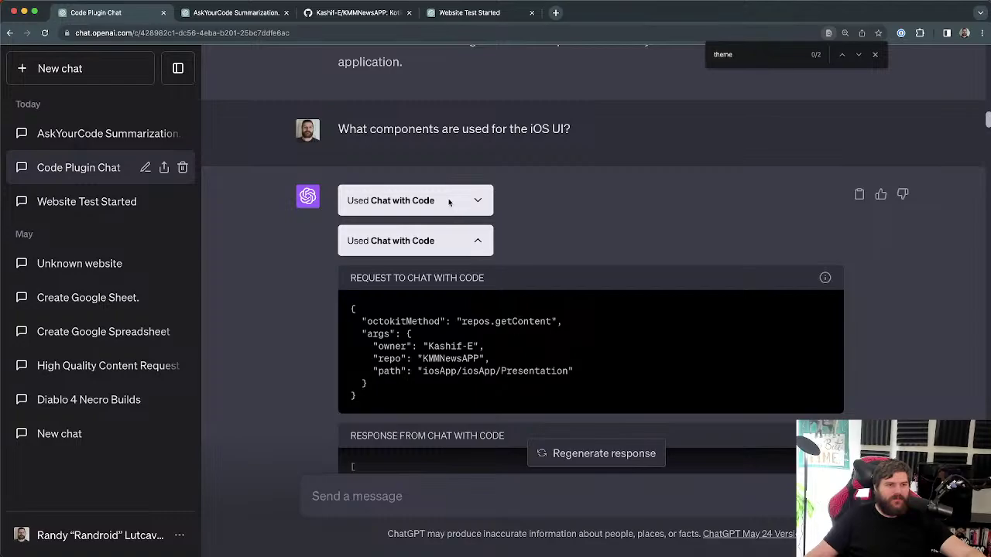
{"action": "left_click_drag", "start_coordinate": [505, 371], "coordinate": [574, 374]}
{"action": "left_click", "coordinate": [463, 250]}
{"action": "left_click", "coordinate": [477, 243]}
Step: Show the third call's request, highlight "Components" at the end of its path, and collapse the call
{"action": "left_click", "coordinate": [475, 281]}
{"action": "left_click", "coordinate": [475, 280]}
{"action": "scroll", "coordinate": [597, 391], "scroll_direction": "down", "scroll_amount": 1}
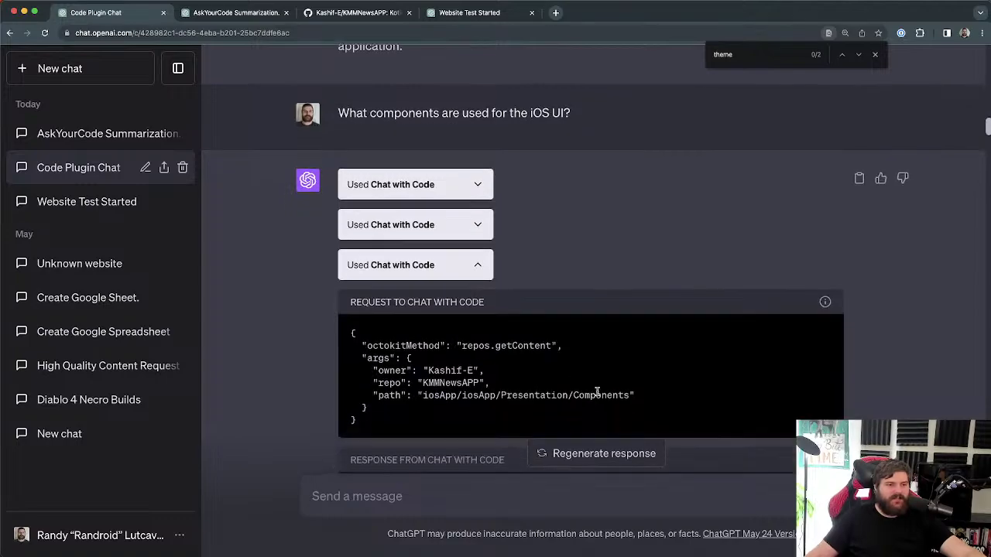
{"action": "double_click", "coordinate": [596, 394]}
{"action": "left_click", "coordinate": [478, 269]}
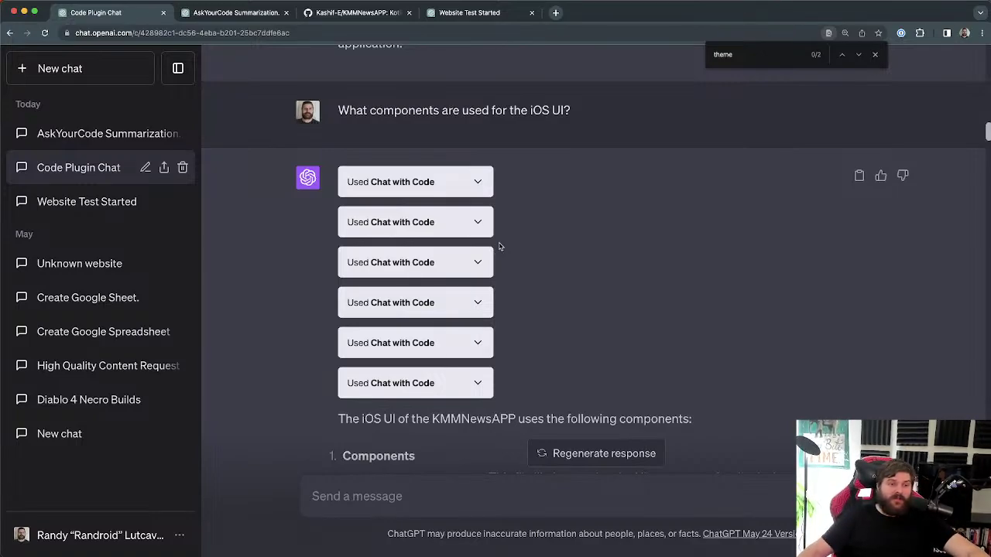
Step: Expand the fifth Chat with Code call, highlight "NewsDetails" in its request path, and collapse it
{"action": "scroll", "coordinate": [557, 283], "scroll_direction": "down", "scroll_amount": 1}
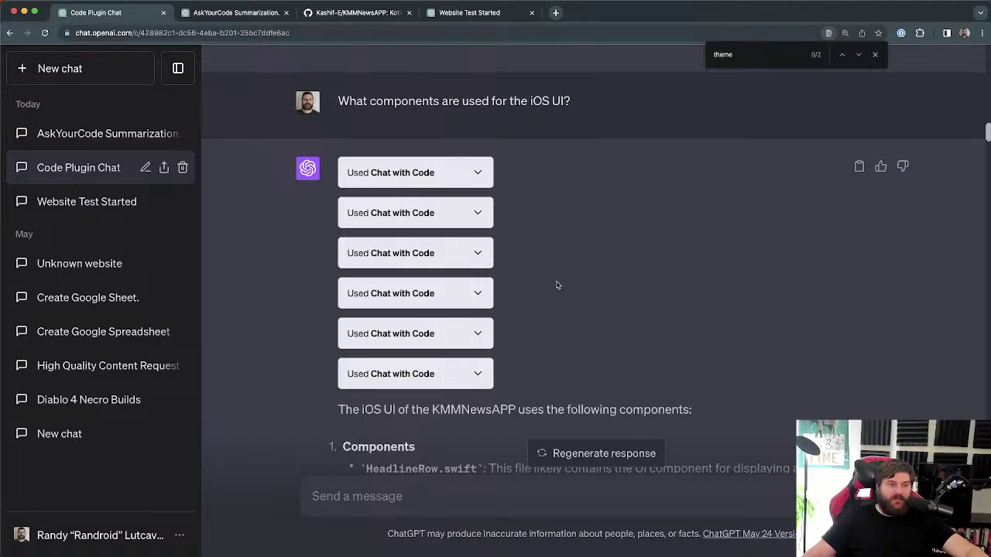
{"action": "scroll", "coordinate": [494, 285], "scroll_direction": "down", "scroll_amount": 2}
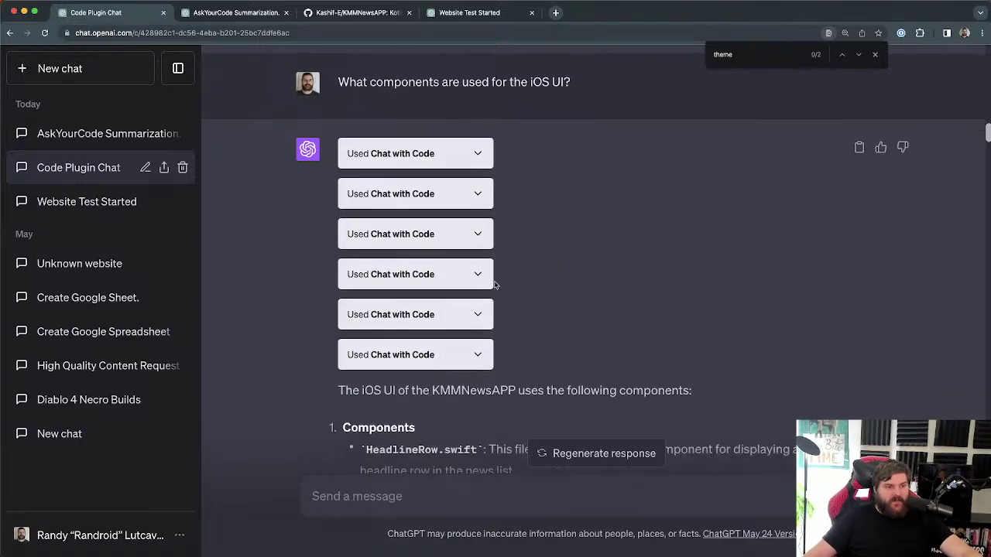
{"action": "left_click", "coordinate": [480, 313]}
{"action": "scroll", "coordinate": [495, 317], "scroll_direction": "down", "scroll_amount": 3}
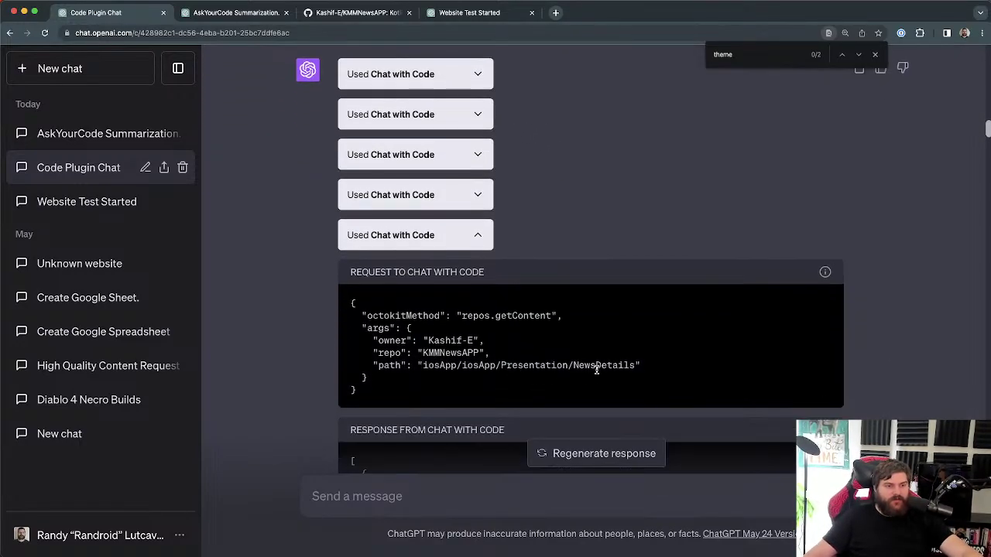
{"action": "double_click", "coordinate": [602, 365]}
{"action": "left_click", "coordinate": [480, 237]}
Step: Expand the sixth Chat with Code call, highlight "ReadLater" in its request path, and collapse it
{"action": "left_click", "coordinate": [480, 277]}
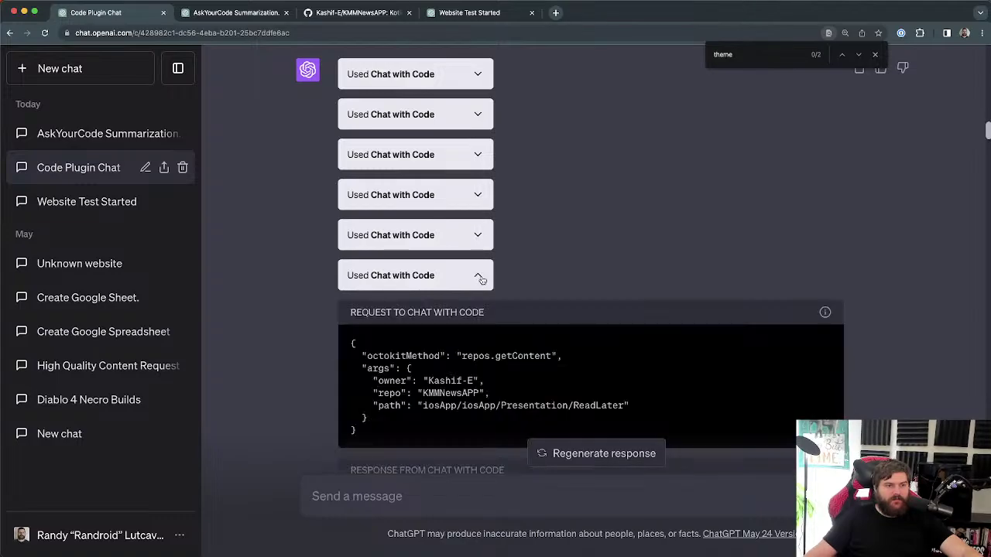
{"action": "double_click", "coordinate": [585, 405]}
{"action": "left_click", "coordinate": [480, 276]}
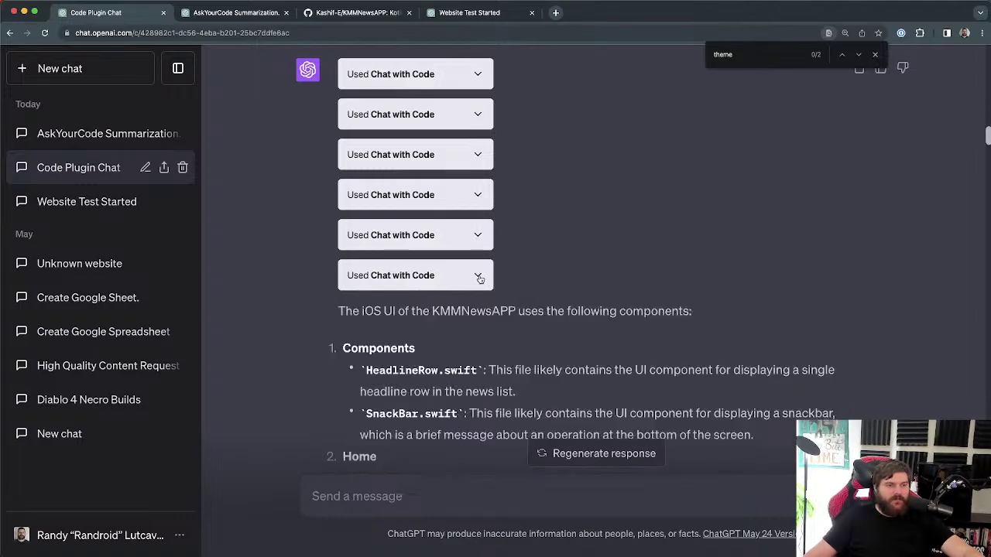
Step: Highlight the answer's introductory sentence about the components used by the KMMNewsAPP iOS UI
{"action": "scroll", "coordinate": [478, 280], "scroll_direction": "down", "scroll_amount": 1}
{"action": "left_click_drag", "start_coordinate": [354, 300], "coordinate": [674, 306]}
{"action": "left_click", "coordinate": [662, 307]}
{"action": "left_click_drag", "start_coordinate": [419, 298], "coordinate": [507, 302]}
{"action": "left_click", "coordinate": [507, 302]}
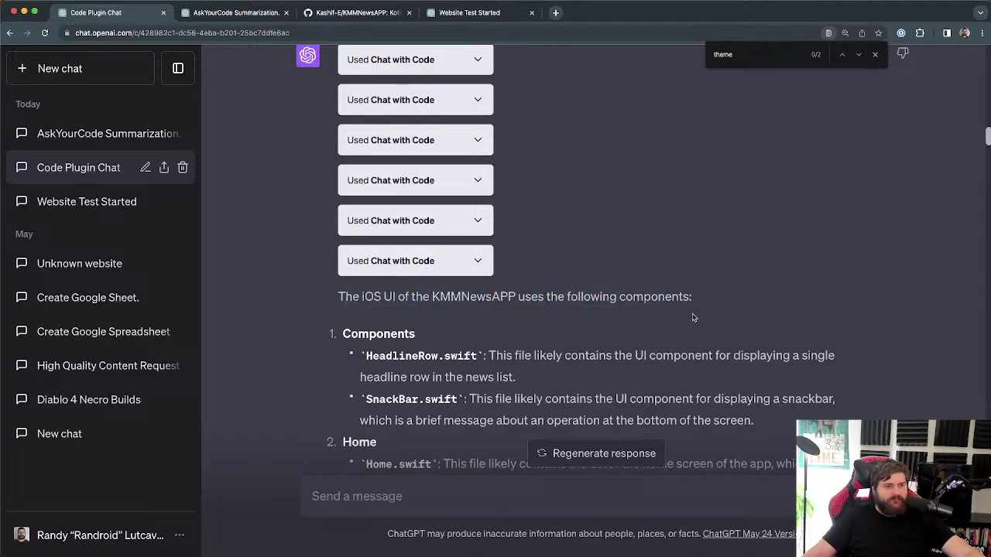
{"action": "left_click_drag", "start_coordinate": [598, 300], "coordinate": [684, 310]}
Step: Review the iOS component list down to the closing note, highlighting the Components and ReadLater headings
{"action": "scroll", "coordinate": [683, 311], "scroll_direction": "down", "scroll_amount": 3}
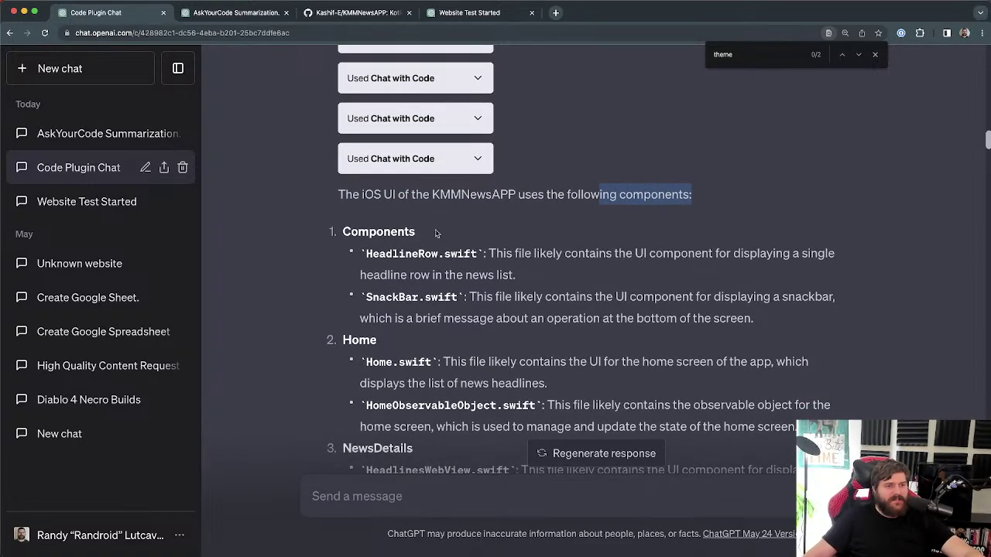
{"action": "double_click", "coordinate": [408, 229]}
{"action": "scroll", "coordinate": [515, 246], "scroll_direction": "down", "scroll_amount": 5}
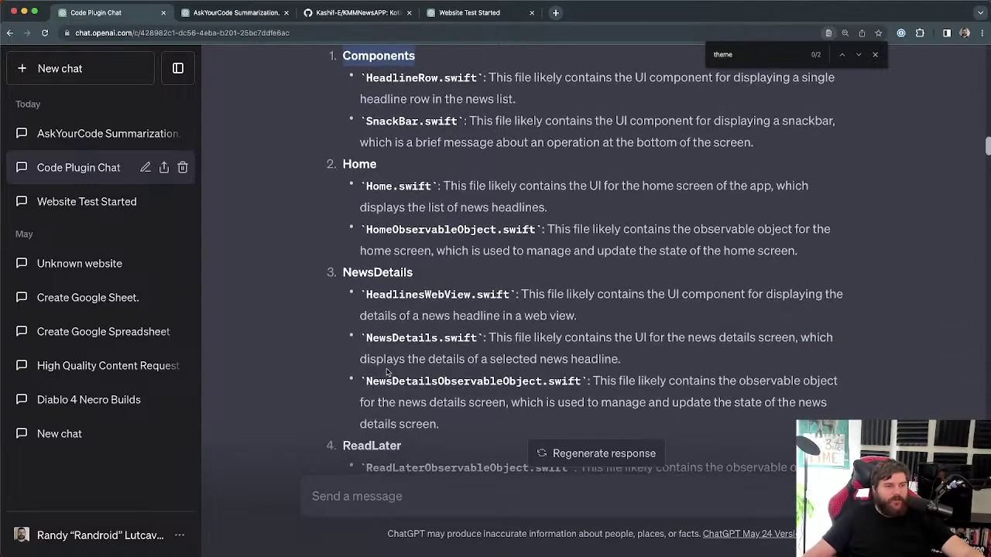
{"action": "scroll", "coordinate": [356, 267], "scroll_direction": "up", "scroll_amount": 3}
{"action": "left_click", "coordinate": [360, 285]}
{"action": "scroll", "coordinate": [382, 411], "scroll_direction": "down", "scroll_amount": 8}
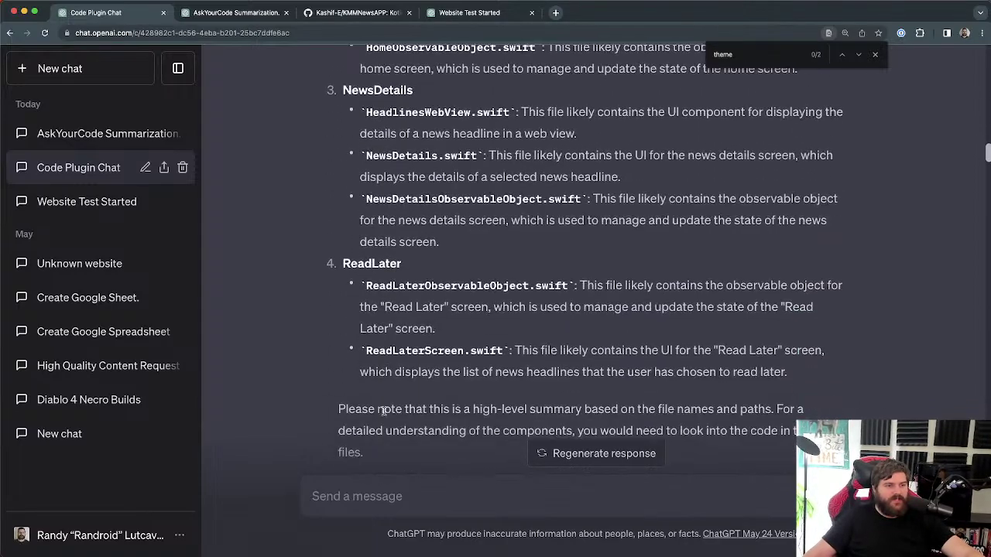
{"action": "double_click", "coordinate": [374, 264]}
{"action": "scroll", "coordinate": [491, 292], "scroll_direction": "up", "scroll_amount": 1}
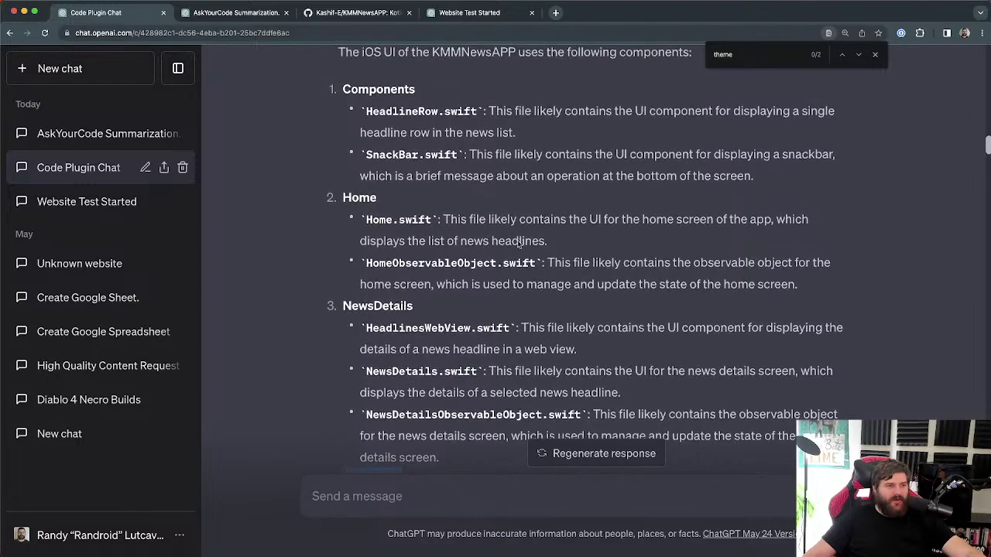
Step: Highlight the Components heading and the word "components" in the iOS answer's introductory sentence
{"action": "double_click", "coordinate": [371, 90]}
{"action": "scroll", "coordinate": [581, 170], "scroll_direction": "up", "scroll_amount": 5}
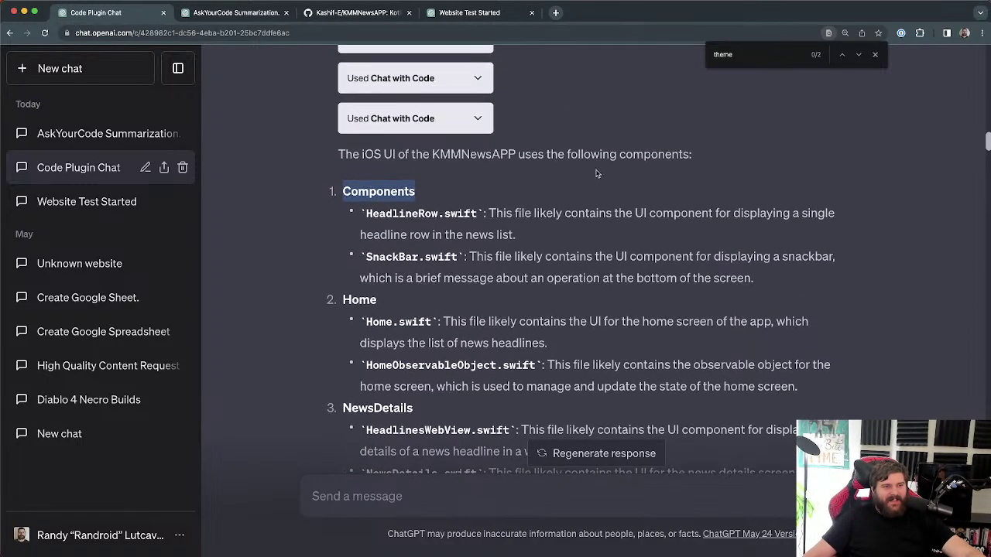
{"action": "double_click", "coordinate": [664, 224]}
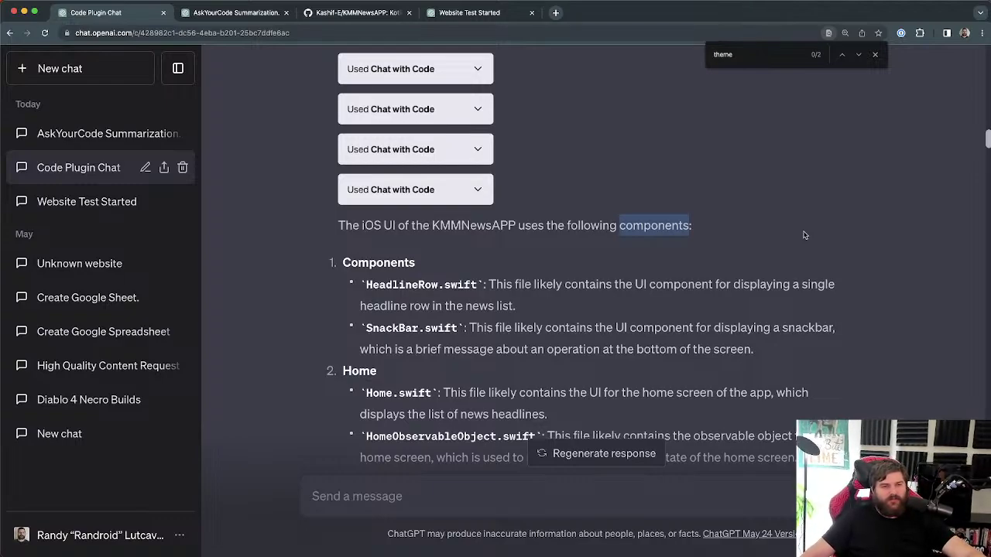
{"action": "scroll", "coordinate": [654, 248], "scroll_direction": "up", "scroll_amount": 2}
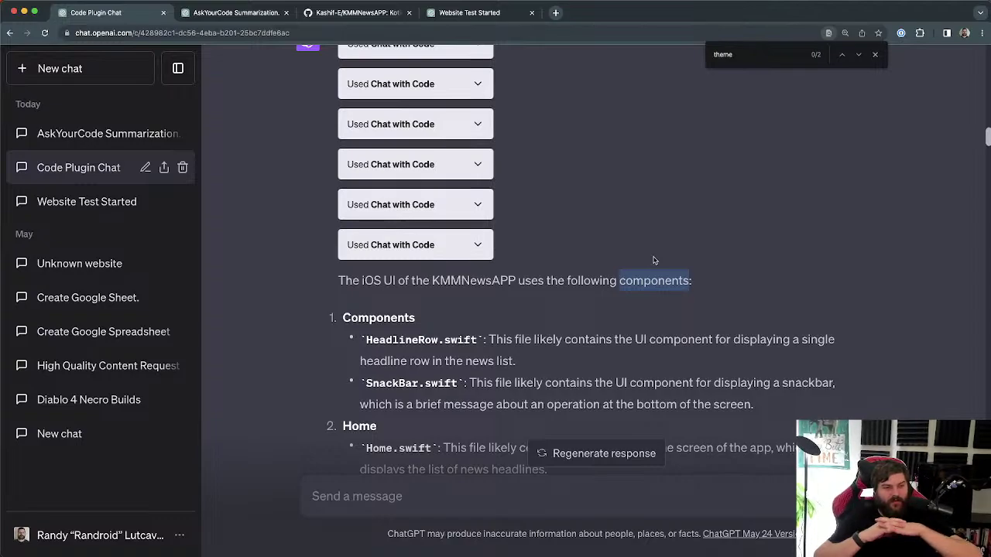
{"action": "left_click", "coordinate": [804, 311]}
{"action": "scroll", "coordinate": [658, 295], "scroll_direction": "down", "scroll_amount": 3}
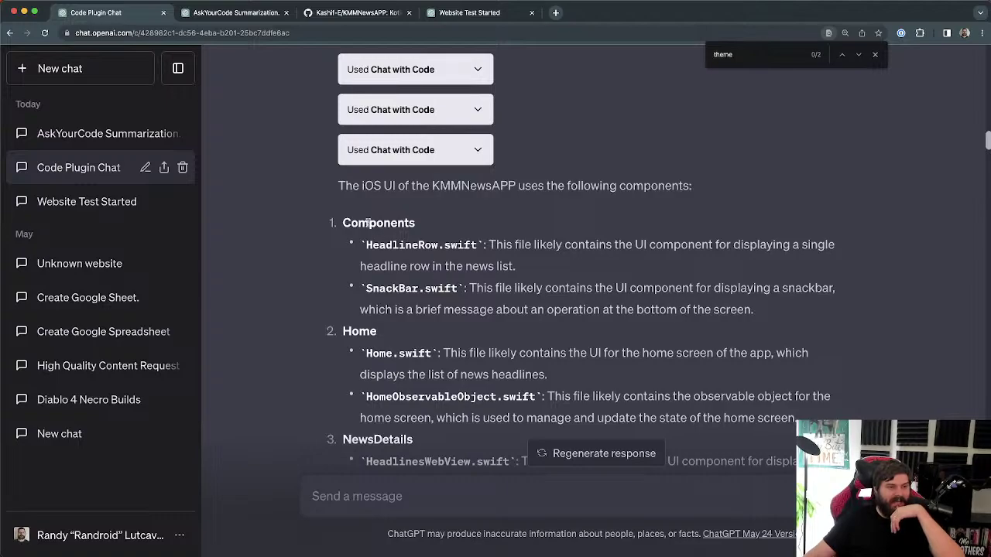
Step: Highlight the Components heading and its HeadlineRow.swift and SnackBar.swift entries in the iOS list
{"action": "double_click", "coordinate": [367, 222]}
{"action": "left_click", "coordinate": [757, 287]}
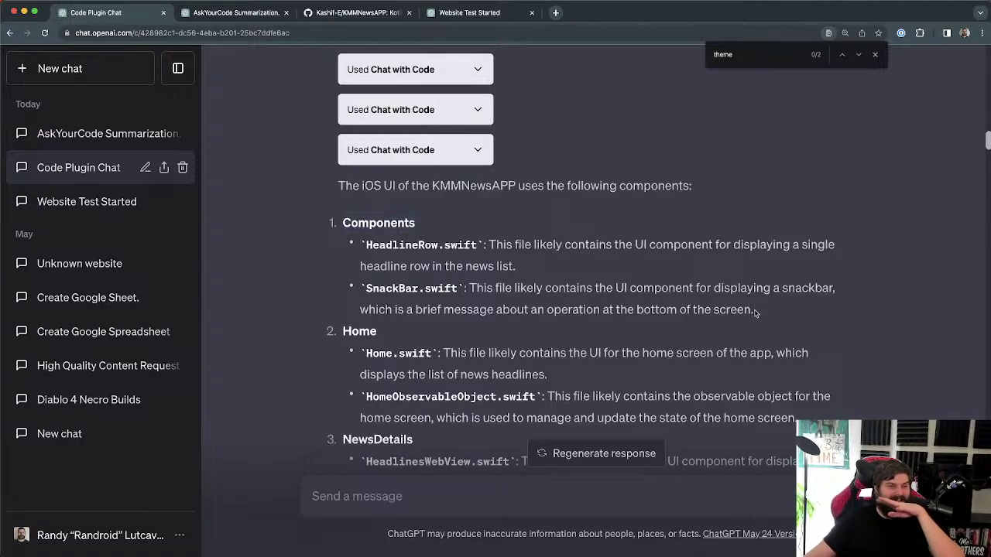
{"action": "left_click_drag", "start_coordinate": [755, 311], "coordinate": [361, 245]}
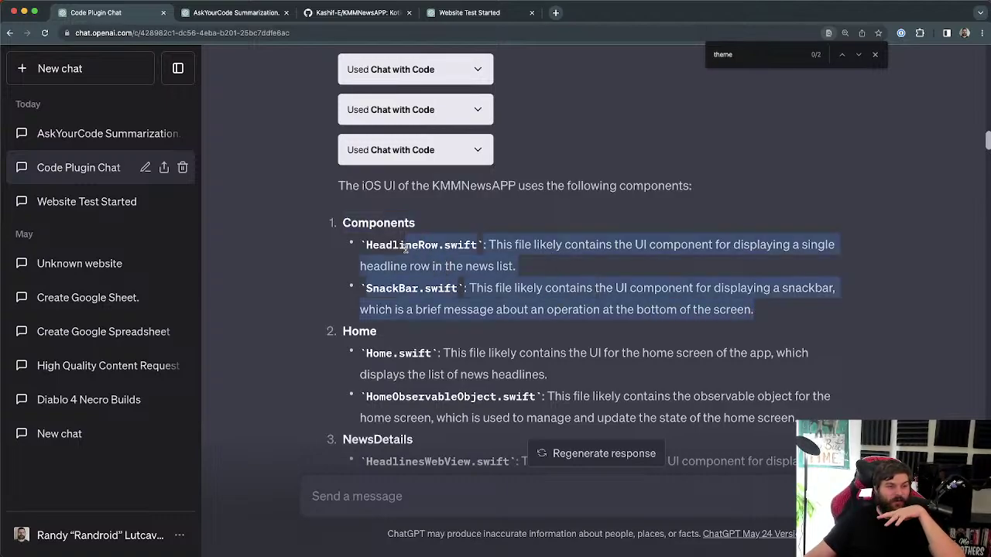
{"action": "left_click", "coordinate": [765, 308]}
{"action": "mouse_move", "coordinate": [754, 310]}
{"action": "left_mouse_down"}
{"action": "mouse_move", "coordinate": [361, 245]}
{"action": "mouse_move", "coordinate": [724, 280]}
{"action": "mouse_move", "coordinate": [765, 317]}
{"action": "left_mouse_up"}
{"action": "left_click", "coordinate": [361, 243]}
{"action": "left_click", "coordinate": [765, 317]}
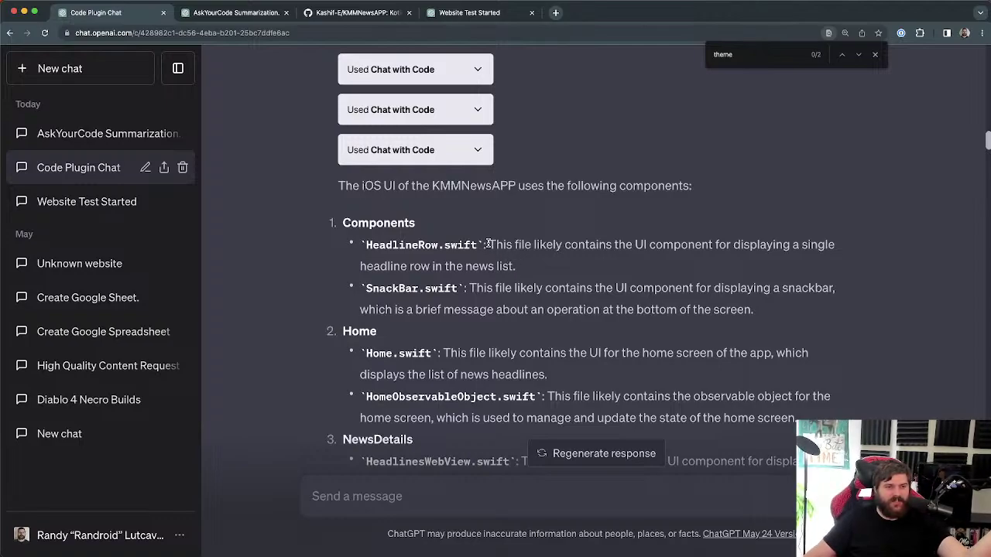
Step: Highlight the HeadlineRow.swift description piece by piece, including "single headline row" and "news list"
{"action": "left_click_drag", "start_coordinate": [489, 244], "coordinate": [833, 262]}
{"action": "left_click", "coordinate": [834, 262]}
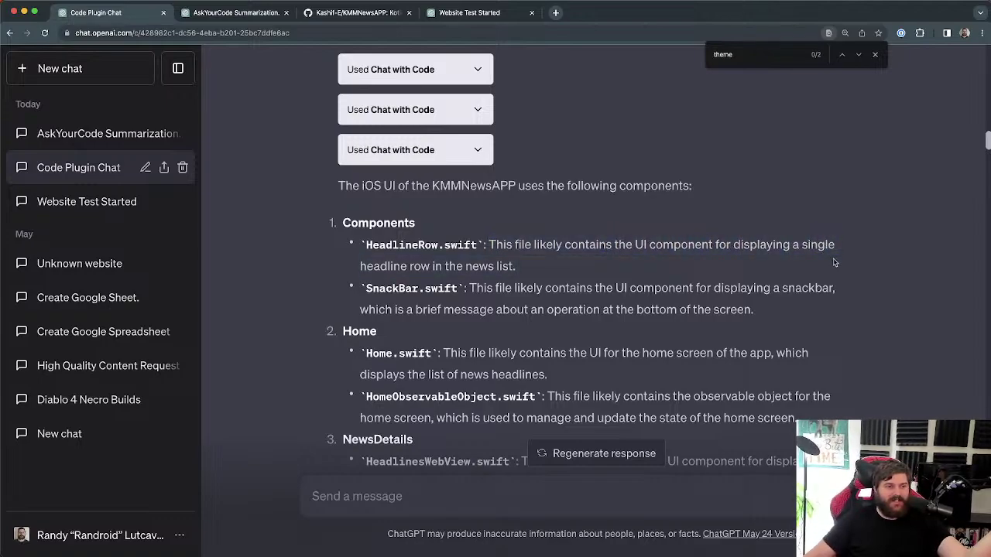
{"action": "left_click_drag", "start_coordinate": [361, 265], "coordinate": [540, 266]}
{"action": "left_click", "coordinate": [540, 266]}
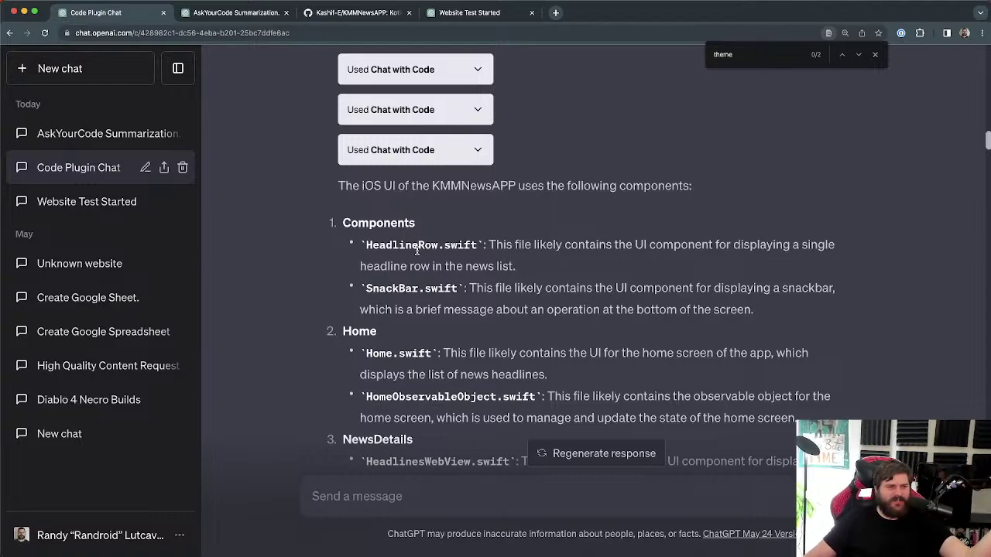
{"action": "left_click_drag", "start_coordinate": [804, 244], "coordinate": [425, 266]}
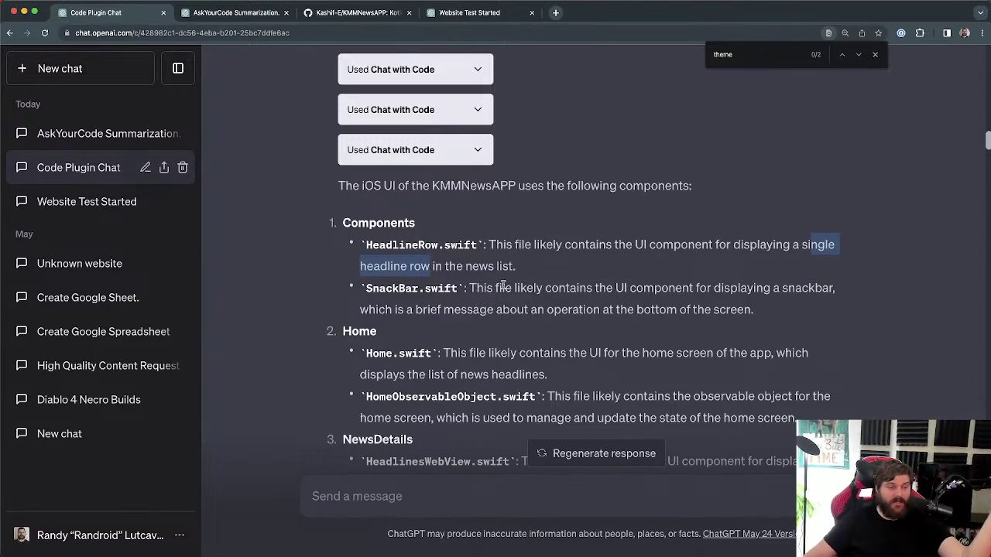
{"action": "left_click", "coordinate": [503, 286]}
{"action": "left_click_drag", "start_coordinate": [467, 265], "coordinate": [515, 265]}
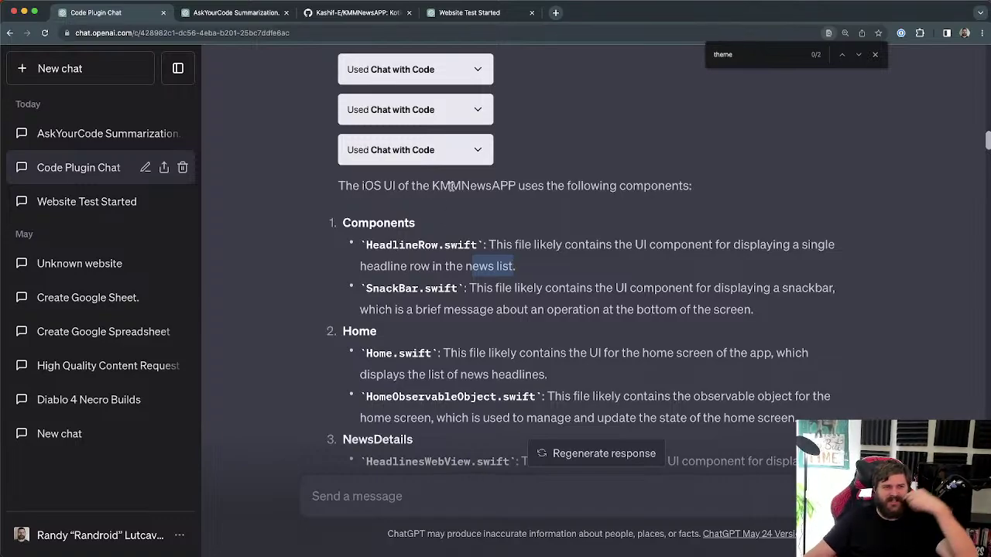
Step: Highlight "KMMNewsAPP" in the introductory sentence and the NewsDetails.swift file name in the component list
{"action": "left_click_drag", "start_coordinate": [447, 189], "coordinate": [504, 189]}
{"action": "scroll", "coordinate": [495, 262], "scroll_direction": "down", "scroll_amount": 5}
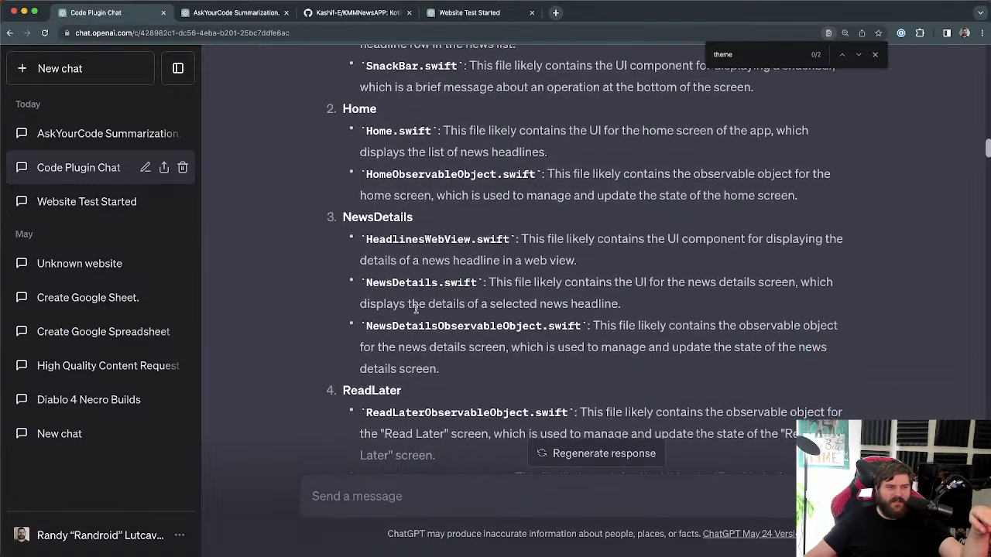
{"action": "scroll", "coordinate": [430, 294], "scroll_direction": "down", "scroll_amount": 5}
{"action": "scroll", "coordinate": [403, 310], "scroll_direction": "up", "scroll_amount": 4}
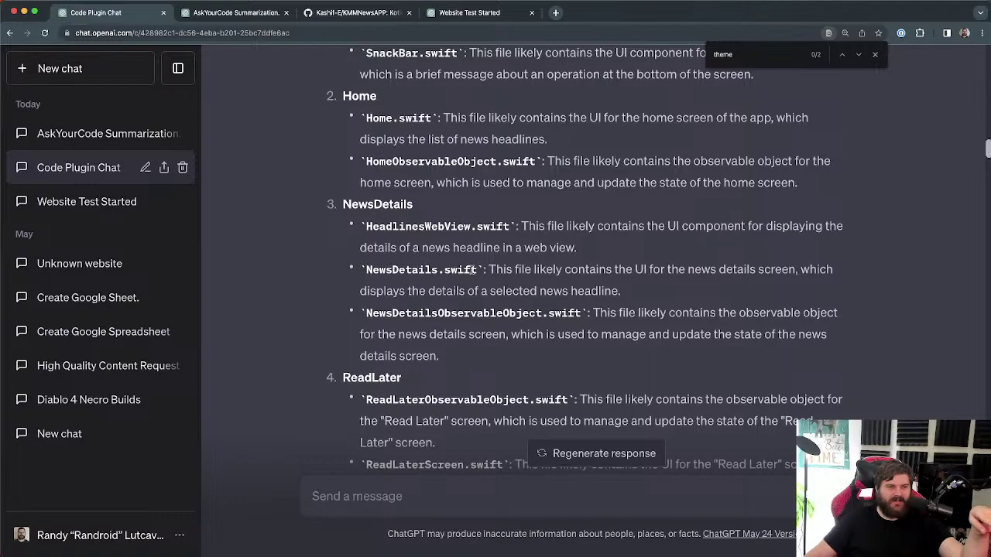
{"action": "left_click_drag", "start_coordinate": [475, 270], "coordinate": [418, 270]}
{"action": "scroll", "coordinate": [458, 284], "scroll_direction": "up", "scroll_amount": 1}
{"action": "scroll", "coordinate": [458, 284], "scroll_direction": "up", "scroll_amount": 5}
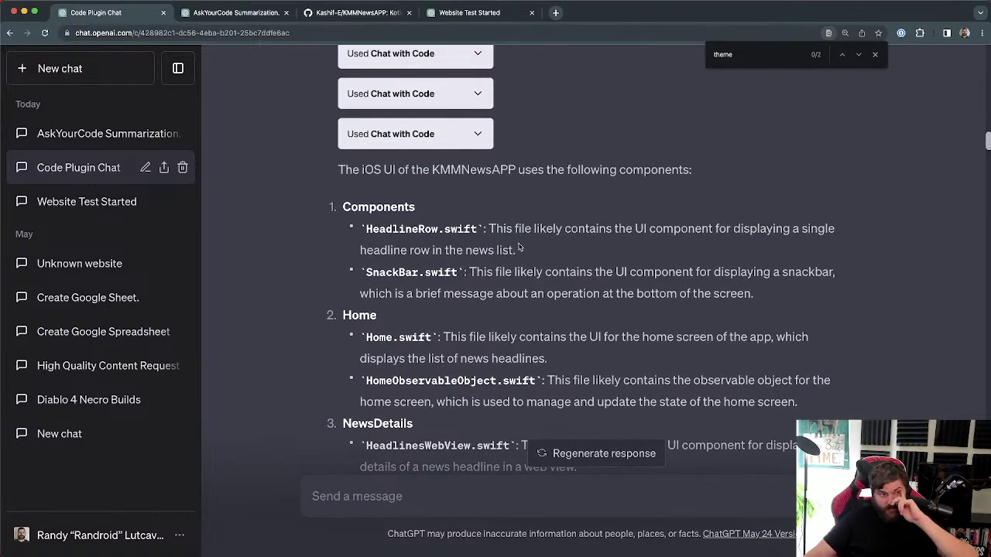
Step: Highlight the HeadlineRow.swift entry and the beginning of the SnackBar.swift description
{"action": "triple_click", "coordinate": [519, 256]}
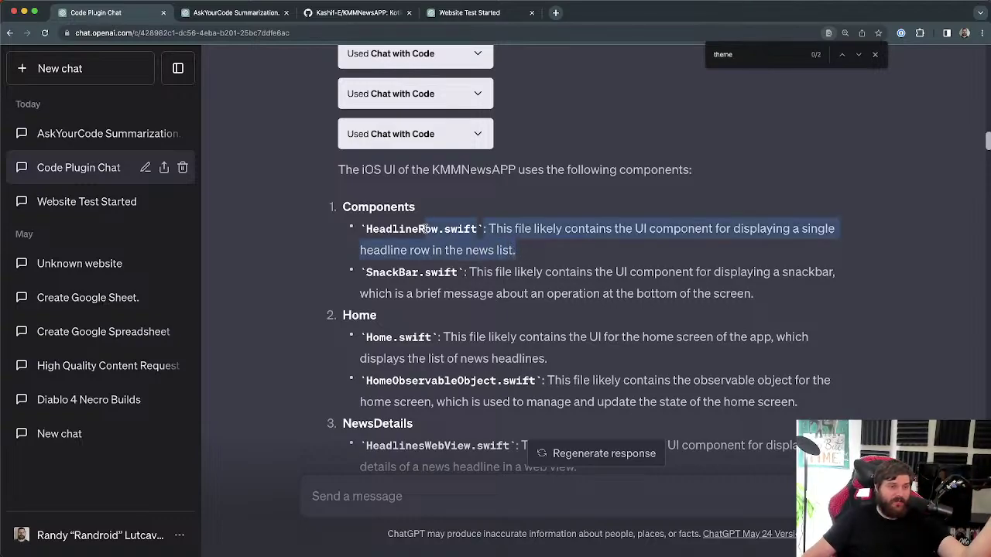
{"action": "left_click", "coordinate": [552, 245]}
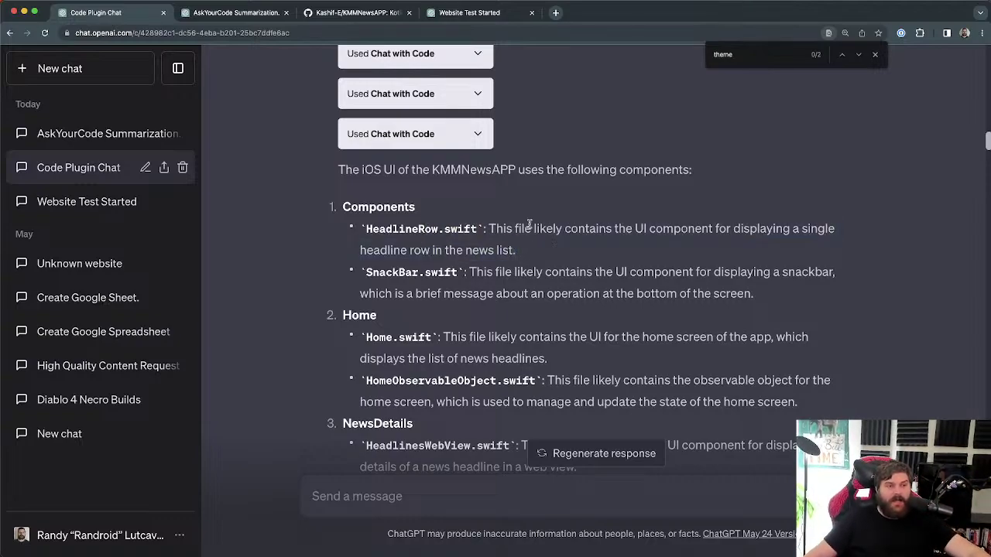
{"action": "left_click_drag", "start_coordinate": [474, 272], "coordinate": [590, 272]}
{"action": "left_click", "coordinate": [588, 273]}
Step: Read the answer's closing note, highlighting the words about a high-level summary based on file names and paths
{"action": "scroll", "coordinate": [589, 272], "scroll_direction": "down", "scroll_amount": 8}
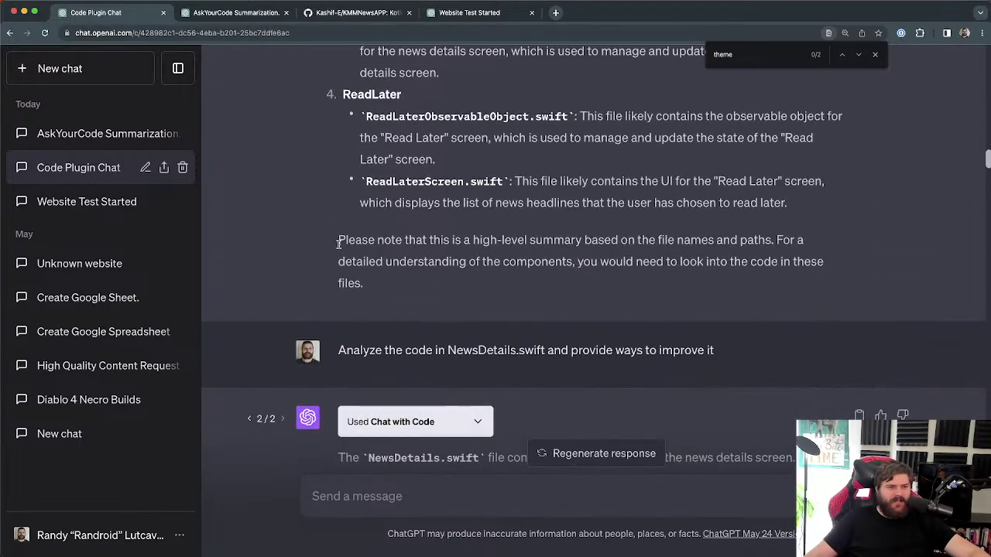
{"action": "left_click_drag", "start_coordinate": [336, 243], "coordinate": [385, 287]}
{"action": "left_click", "coordinate": [385, 288]}
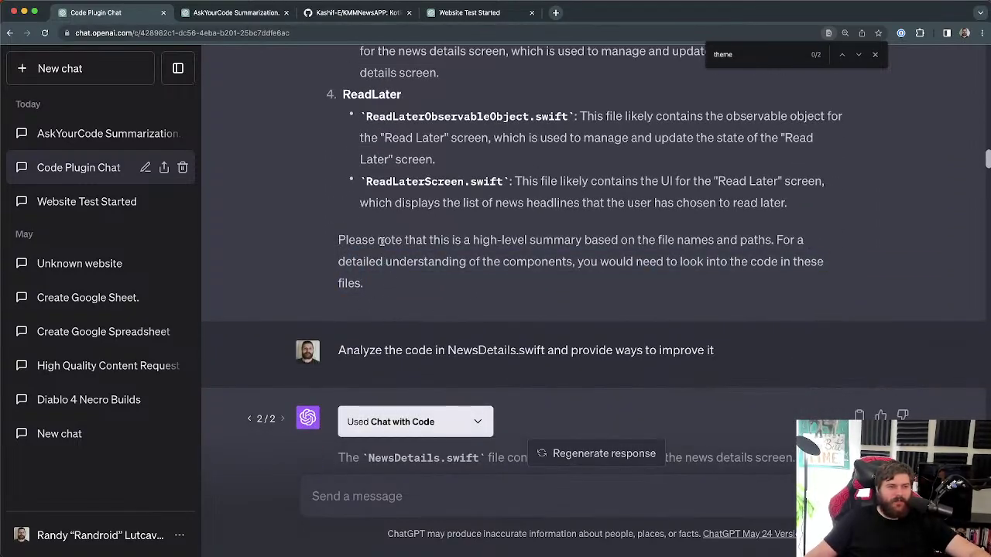
{"action": "left_click_drag", "start_coordinate": [378, 242], "coordinate": [613, 241]}
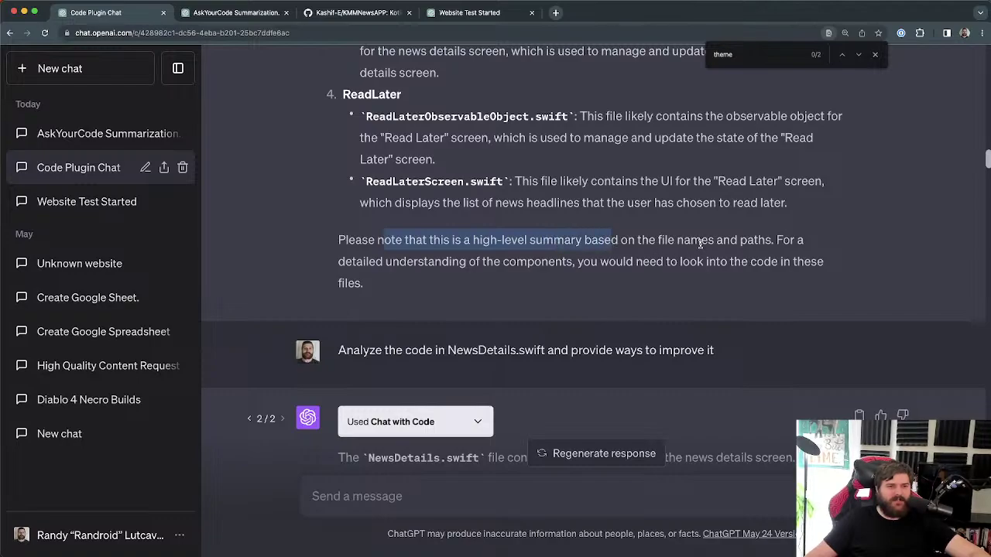
{"action": "left_click_drag", "start_coordinate": [688, 241], "coordinate": [772, 242]}
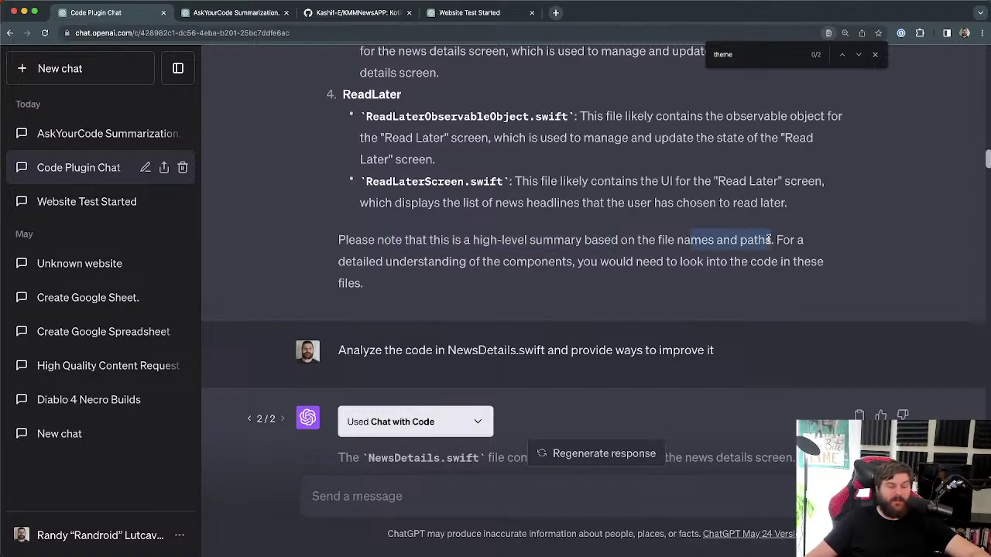
{"action": "left_click_drag", "start_coordinate": [419, 282], "coordinate": [360, 260]}
{"action": "left_click", "coordinate": [495, 273]}
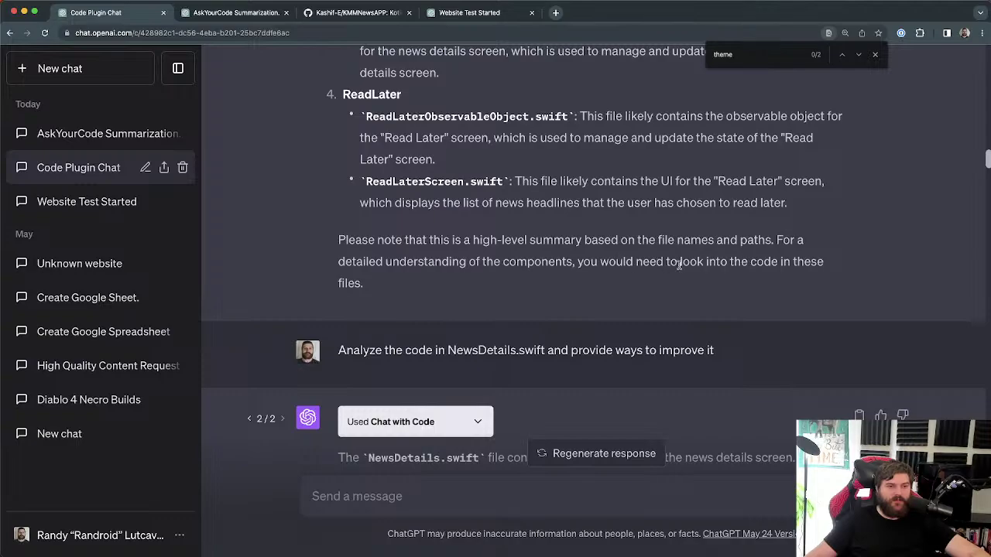
Step: Return to the Components section and highlight the HeadlineRow.swift and SnackBar.swift file names
{"action": "scroll", "coordinate": [544, 289], "scroll_direction": "up", "scroll_amount": 8}
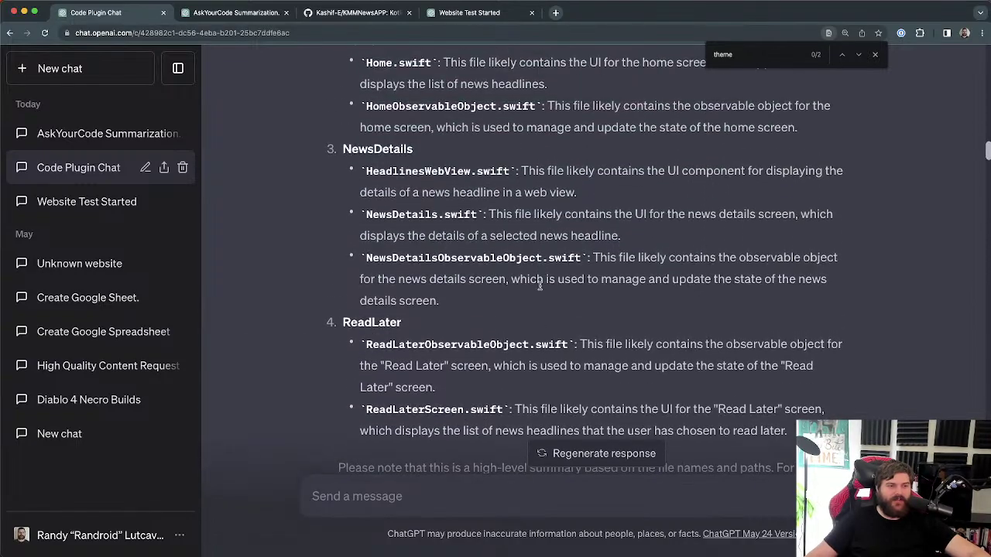
{"action": "scroll", "coordinate": [545, 289], "scroll_direction": "up", "scroll_amount": 5}
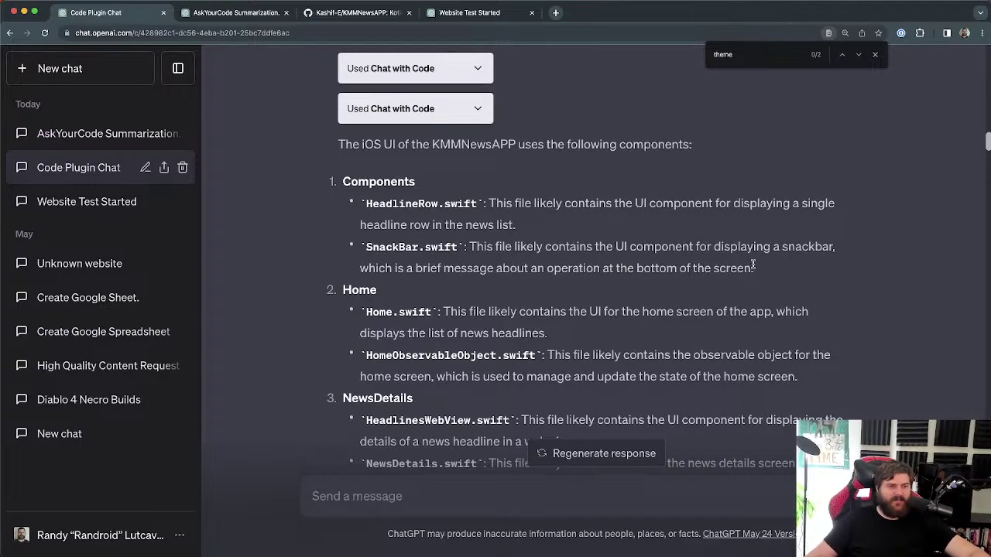
{"action": "left_click_drag", "start_coordinate": [371, 203], "coordinate": [452, 205]}
{"action": "left_click_drag", "start_coordinate": [387, 248], "coordinate": [432, 247]}
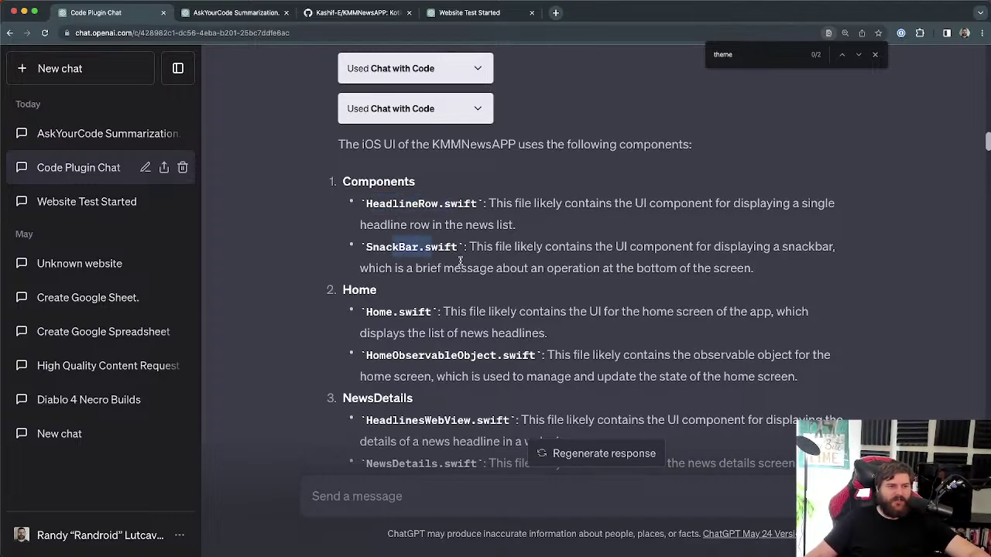
{"action": "left_click", "coordinate": [363, 179]}
{"action": "scroll", "coordinate": [471, 284], "scroll_direction": "down", "scroll_amount": 2}
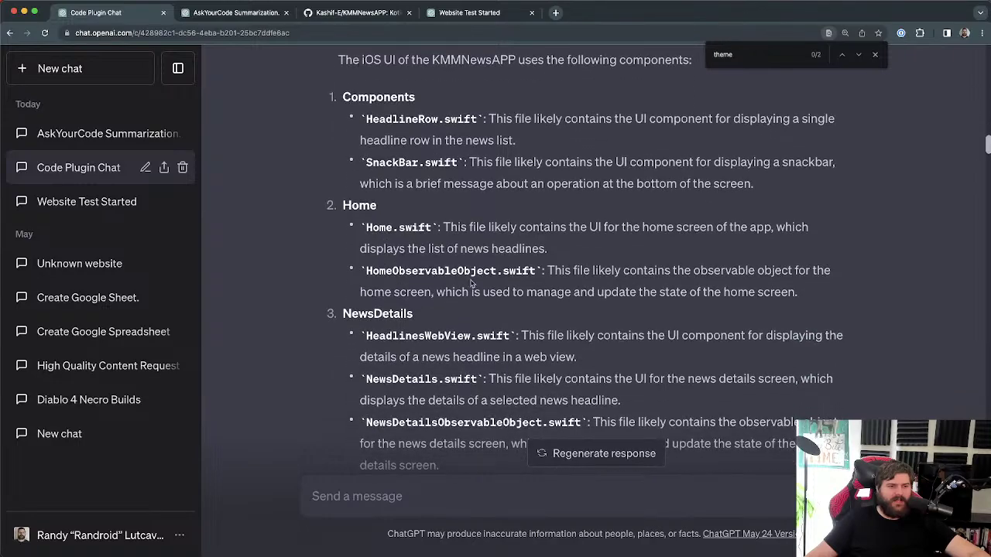
Step: Highlight the Home.swift description and the HomeObservableObject file name in the Home section
{"action": "left_click_drag", "start_coordinate": [450, 224], "coordinate": [547, 248]}
{"action": "left_click", "coordinate": [567, 249]}
{"action": "double_click", "coordinate": [461, 273]}
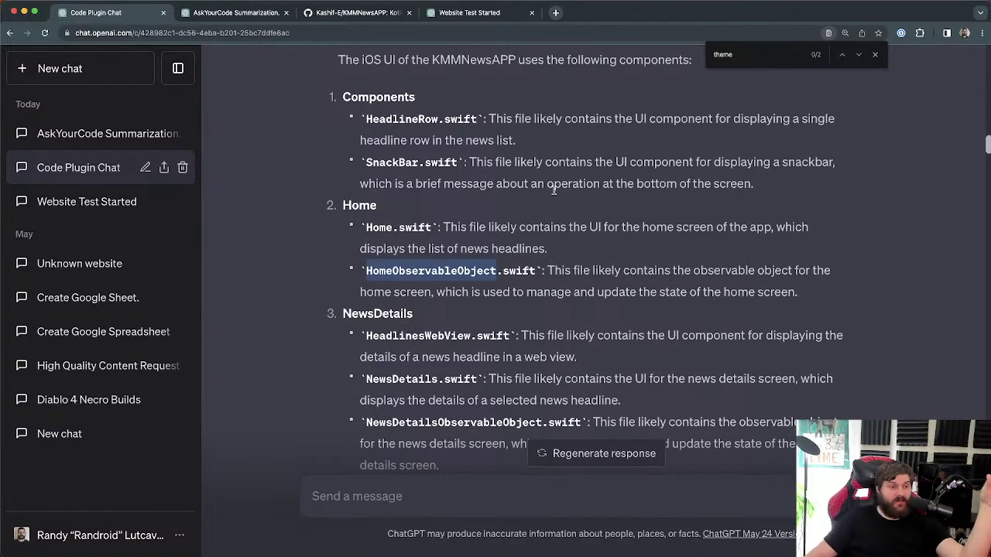
{"action": "left_click", "coordinate": [544, 241]}
{"action": "scroll", "coordinate": [554, 234], "scroll_direction": "down", "scroll_amount": 1}
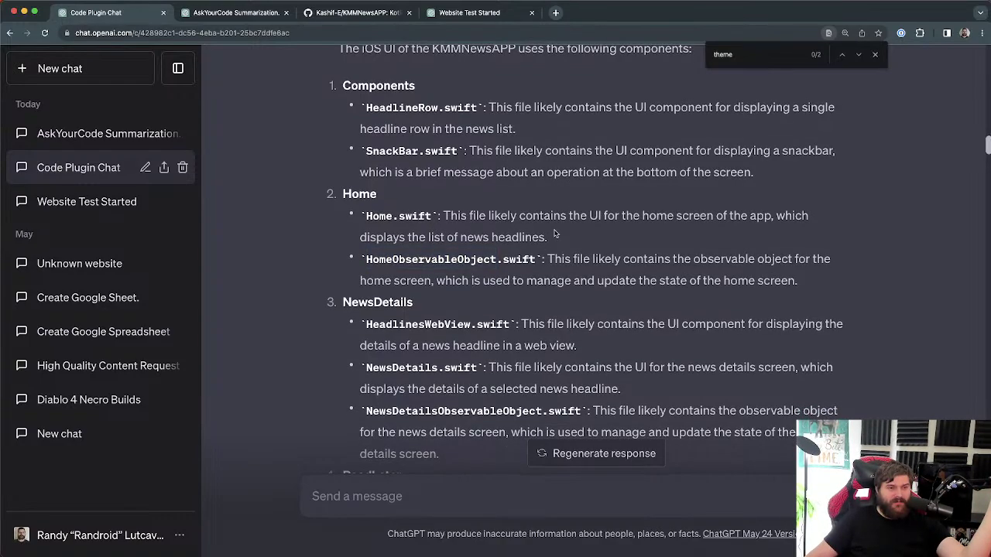
Step: Read through the Home.swift description, highlighting its home-screen wording and "list of news headlines"
{"action": "left_click_drag", "start_coordinate": [452, 217], "coordinate": [625, 226]}
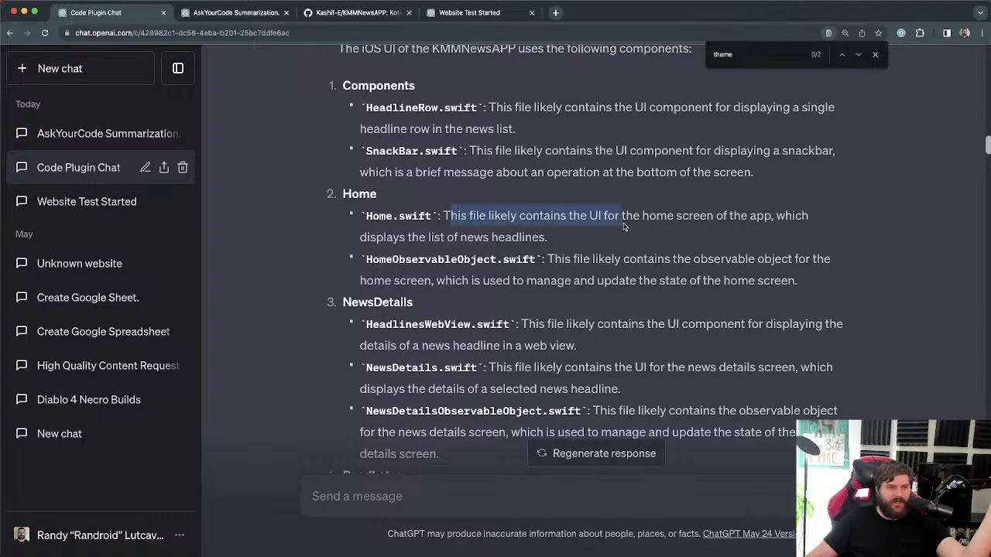
{"action": "left_click", "coordinate": [711, 230]}
{"action": "left_click_drag", "start_coordinate": [697, 217], "coordinate": [782, 219]}
{"action": "left_click", "coordinate": [774, 225]}
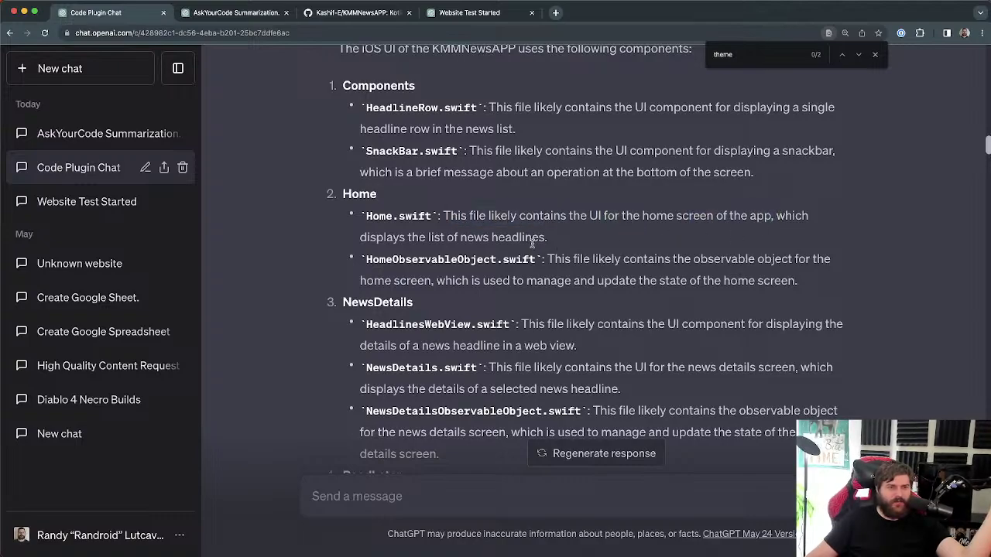
{"action": "mouse_move", "coordinate": [429, 238]}
{"action": "left_mouse_down"}
{"action": "mouse_move", "coordinate": [573, 244]}
{"action": "mouse_move", "coordinate": [424, 239]}
{"action": "left_mouse_up"}
{"action": "left_click", "coordinate": [573, 245]}
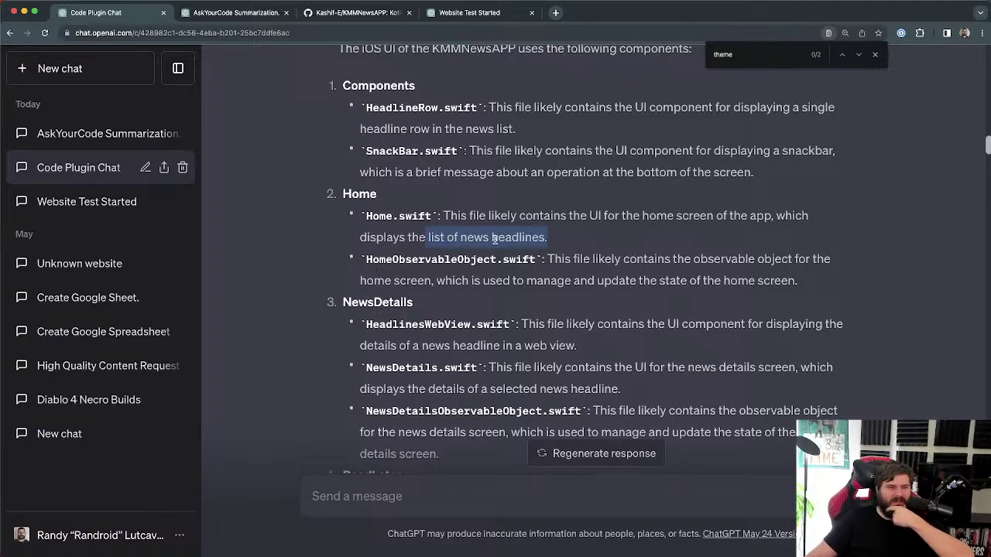
Step: Switch to the KMMNewsAPP GitHub repository and highlight the About text on the sample app with everything shared
{"action": "scroll", "coordinate": [553, 248], "scroll_direction": "up", "scroll_amount": 15}
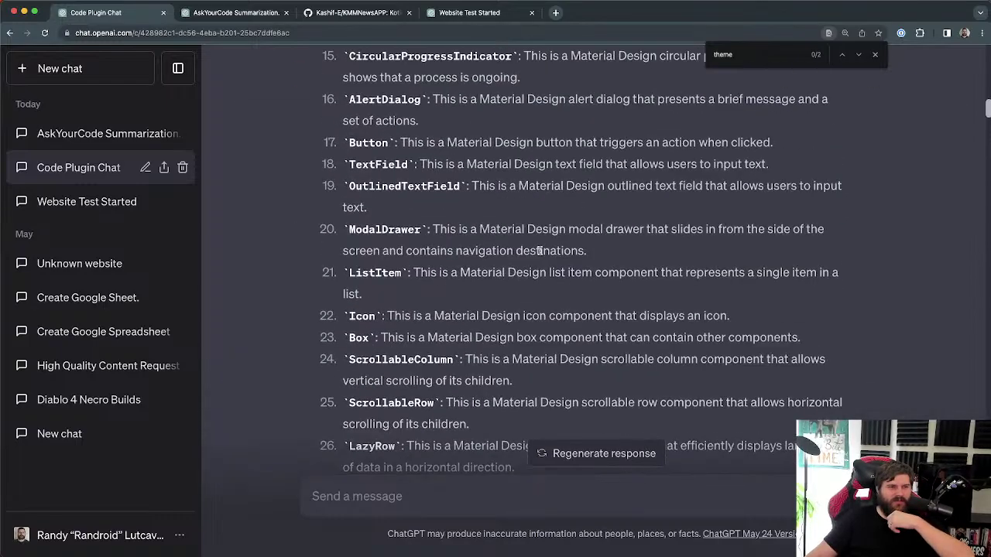
{"action": "scroll", "coordinate": [539, 255], "scroll_direction": "up", "scroll_amount": 10}
{"action": "left_click", "coordinate": [352, 12]}
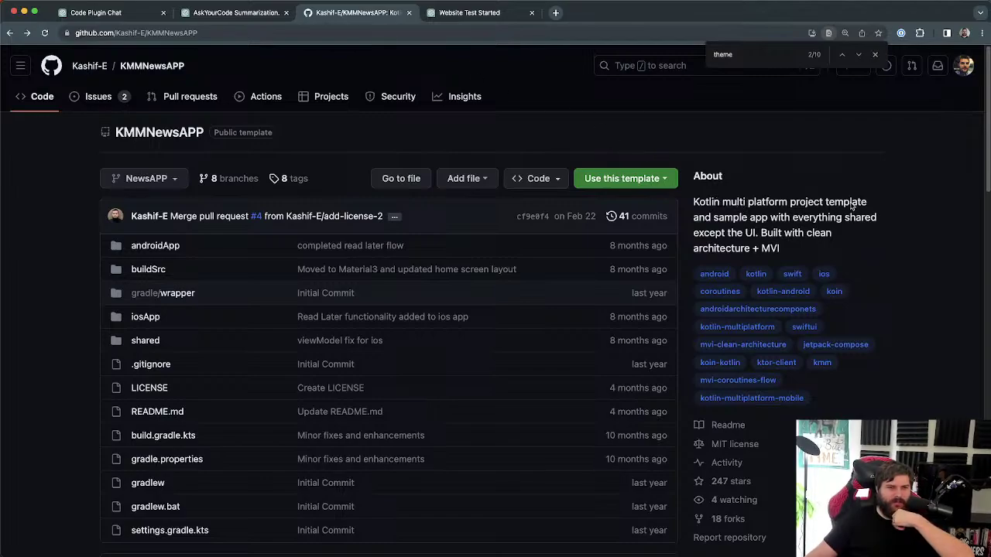
{"action": "left_click_drag", "start_coordinate": [745, 220], "coordinate": [862, 218]}
{"action": "left_click", "coordinate": [807, 236]}
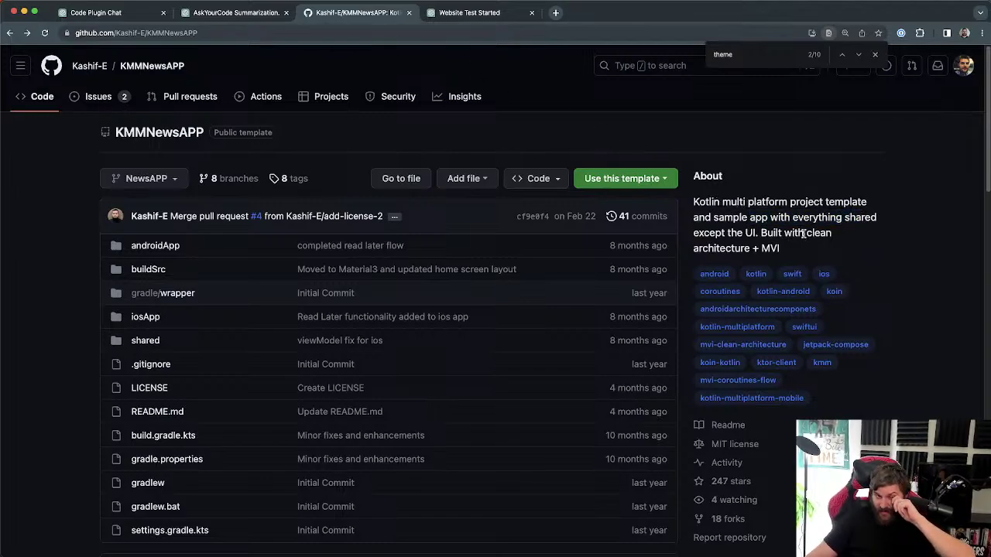
Step: Revisit the repository search results briefly, return to KMMNewsAPP, and read its README down to the "What's shared?" section
{"action": "key", "text": "super+bracketleft"}
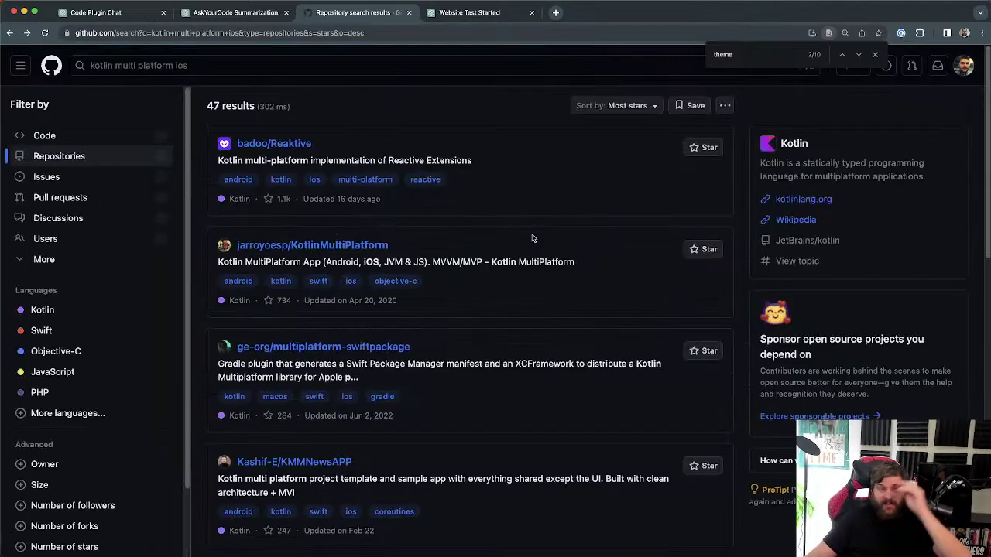
{"action": "key", "text": "super+bracketright"}
{"action": "scroll", "coordinate": [349, 310], "scroll_direction": "down", "scroll_amount": 6}
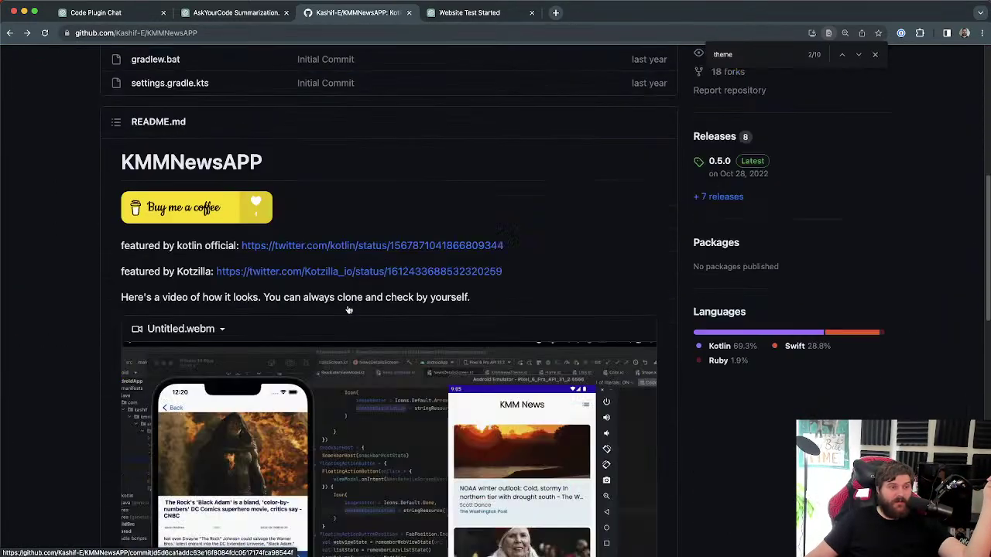
{"action": "scroll", "coordinate": [348, 310], "scroll_direction": "down", "scroll_amount": 10}
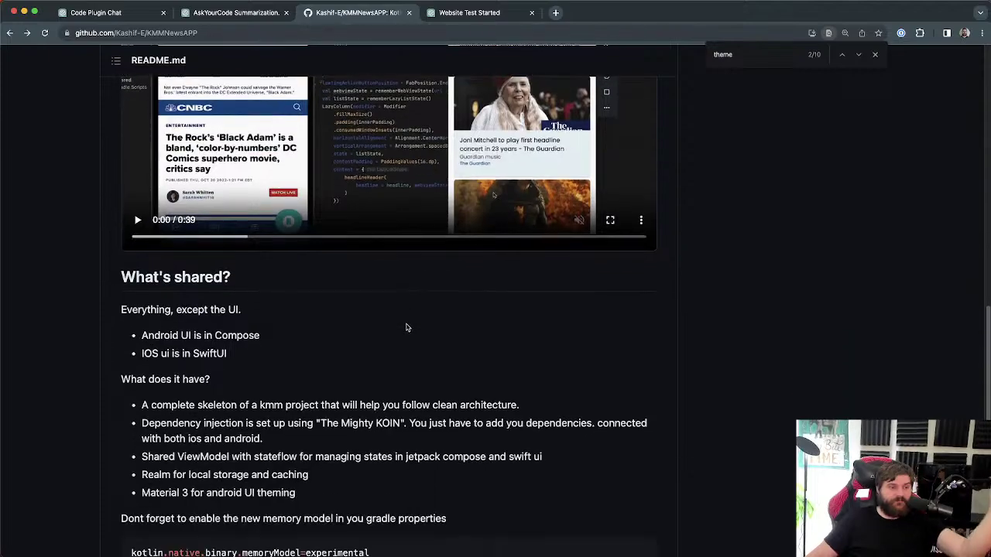
{"action": "key", "text": "super+f"}
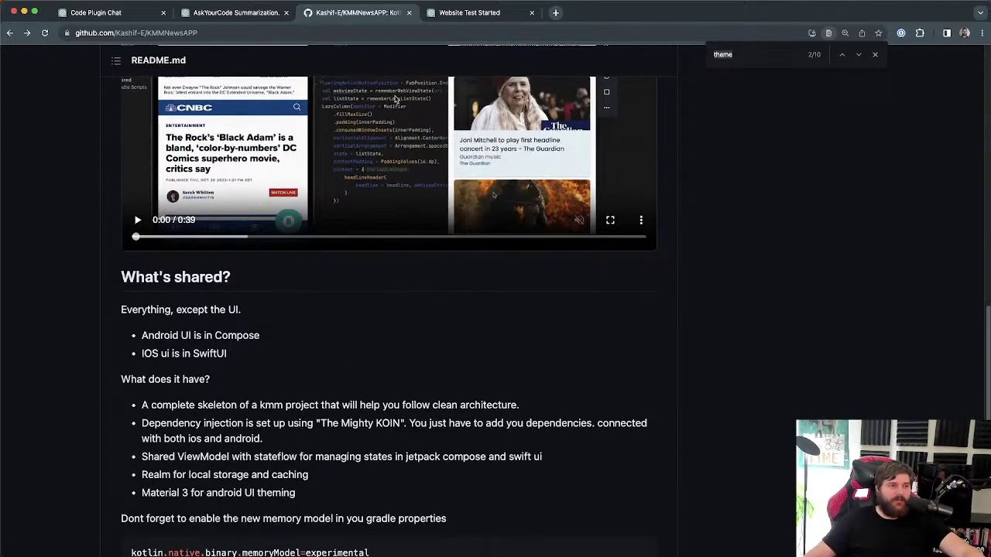
Step: Switch to the AskYourCode Summarization conversation
{"action": "left_click", "coordinate": [194, 13]}
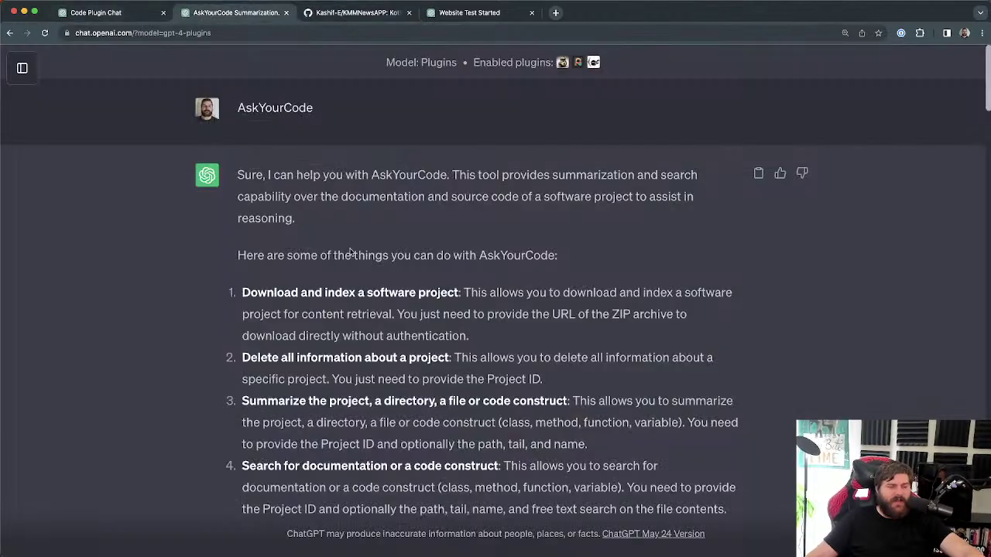
Step: Open the Code Plugin Chat conversation and examine the list of Android UI components and its closing note
{"action": "scroll", "coordinate": [379, 270], "scroll_direction": "down", "scroll_amount": 5}
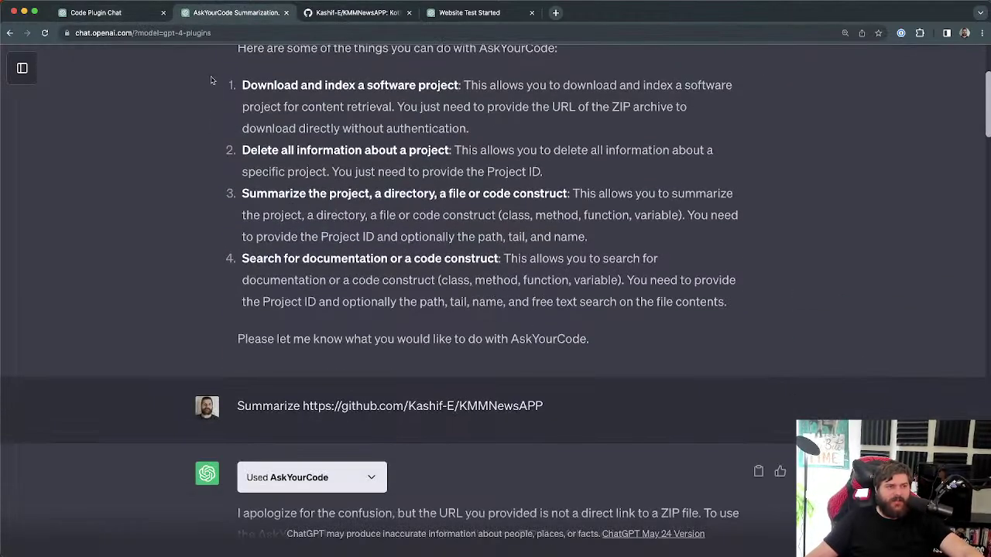
{"action": "left_click", "coordinate": [109, 12]}
{"action": "scroll", "coordinate": [462, 304], "scroll_direction": "down", "scroll_amount": 10}
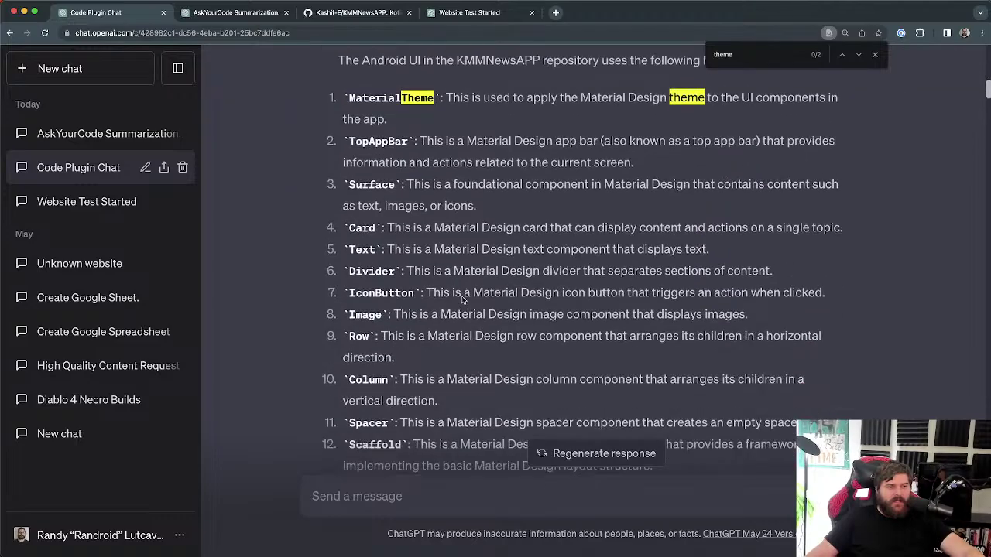
{"action": "scroll", "coordinate": [462, 304], "scroll_direction": "down", "scroll_amount": 10}
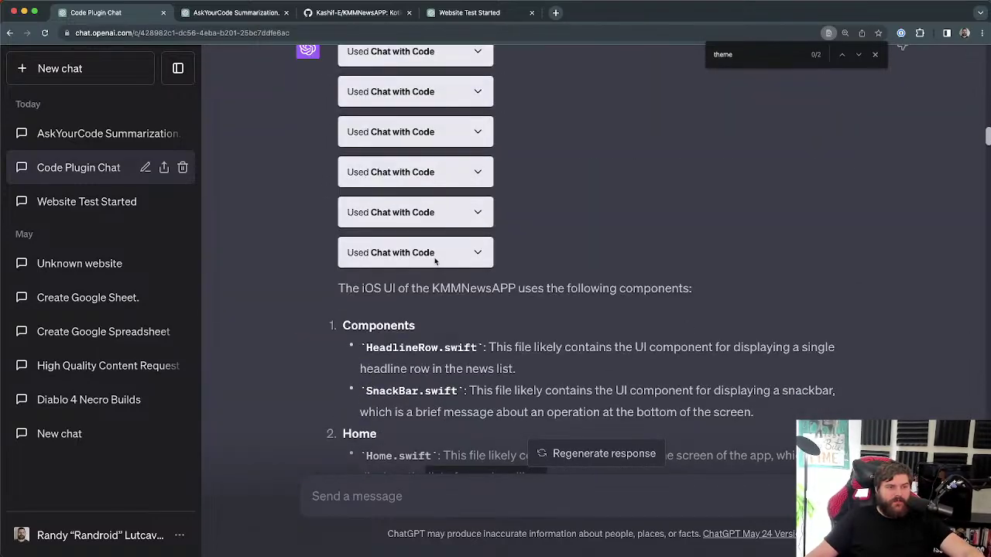
{"action": "scroll", "coordinate": [435, 265], "scroll_direction": "up", "scroll_amount": 8}
{"action": "scroll", "coordinate": [435, 265], "scroll_direction": "up", "scroll_amount": 2}
{"action": "left_click_drag", "start_coordinate": [395, 331], "coordinate": [412, 476]}
{"action": "double_click", "coordinate": [403, 271]}
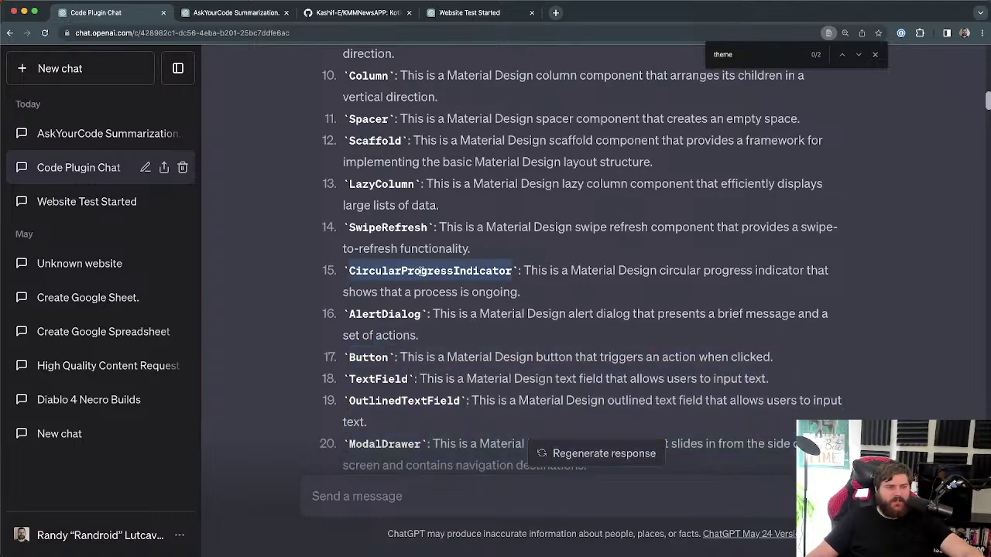
{"action": "scroll", "coordinate": [418, 290], "scroll_direction": "down", "scroll_amount": 6}
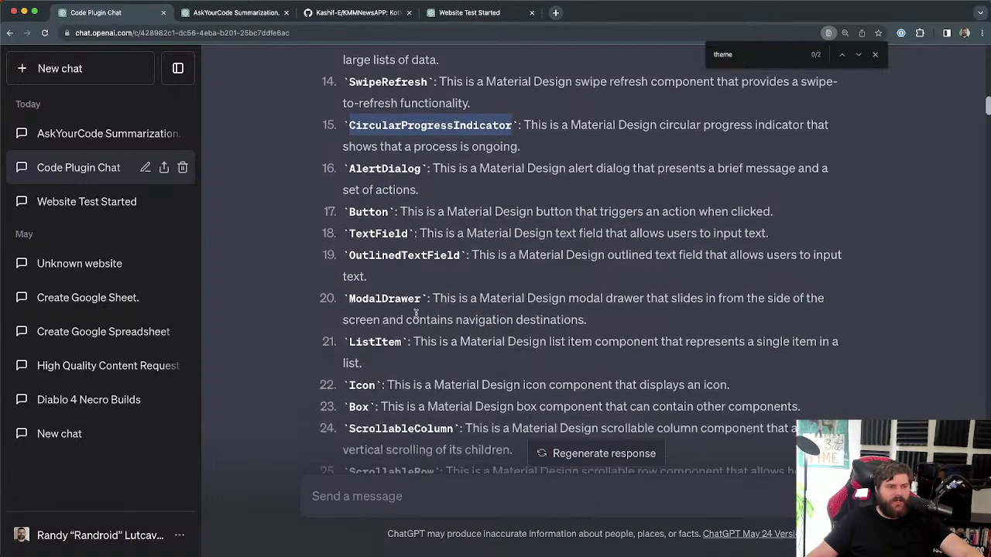
{"action": "scroll", "coordinate": [416, 314], "scroll_direction": "down", "scroll_amount": 15}
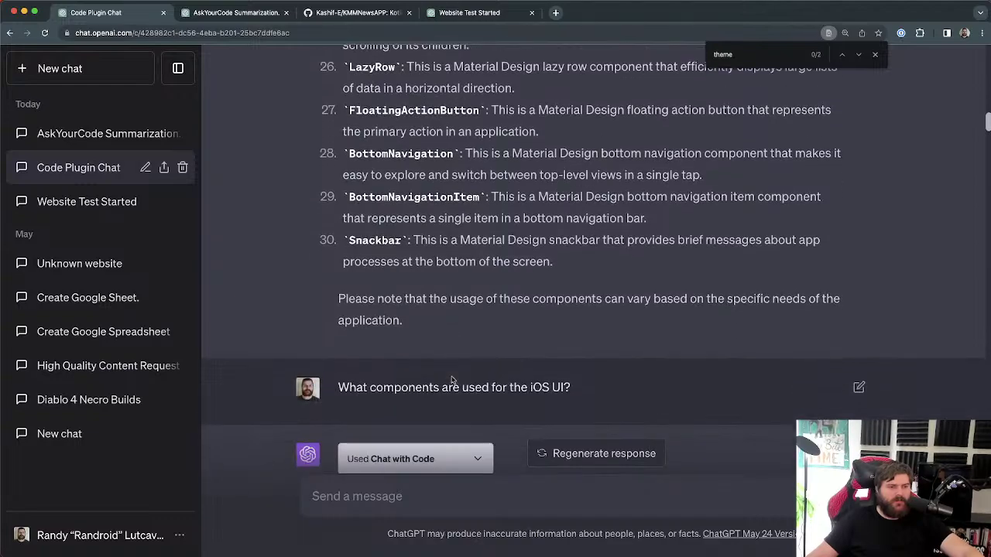
{"action": "left_click_drag", "start_coordinate": [346, 299], "coordinate": [832, 322]}
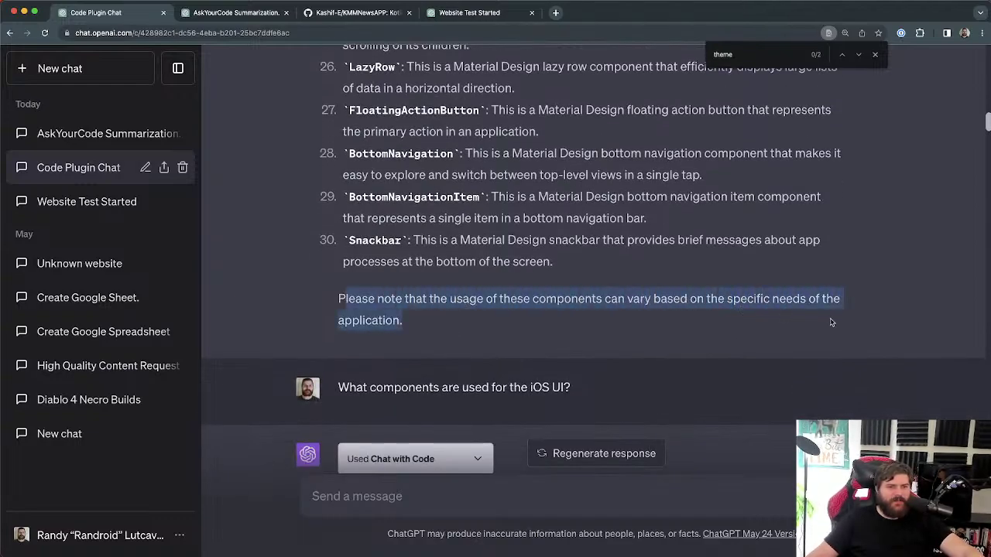
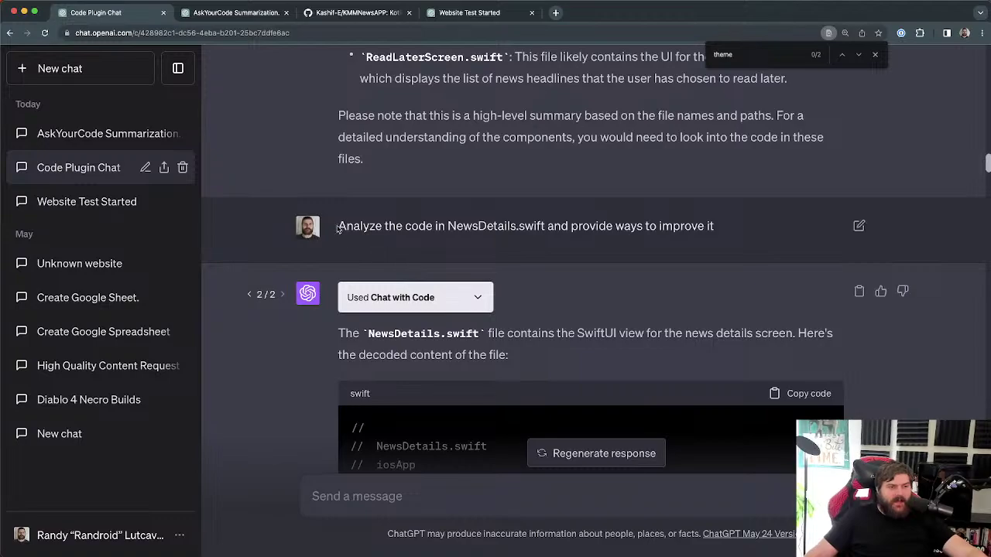
Step: Examine the prompt asking to analyze NewsDetails.swift and suggest improvements, together with the iOS UI components listed above it
{"action": "left_click_drag", "start_coordinate": [338, 227], "coordinate": [711, 226]}
{"action": "left_click", "coordinate": [738, 227]}
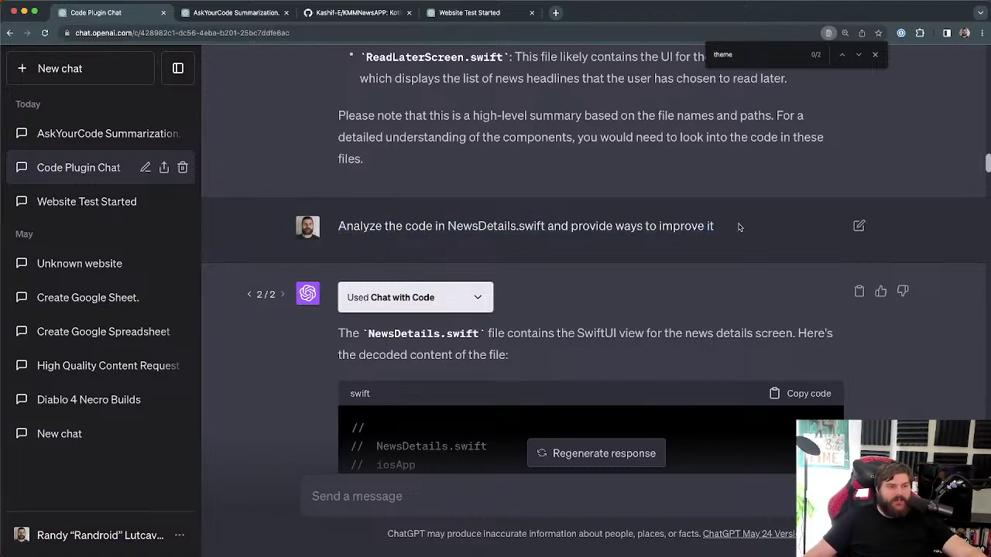
{"action": "left_click_drag", "start_coordinate": [438, 226], "coordinate": [524, 226]}
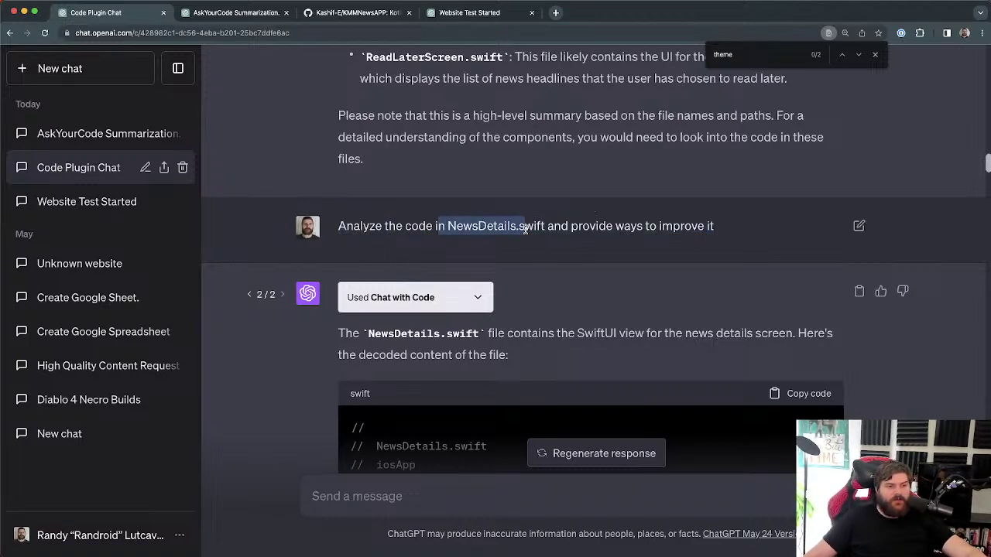
{"action": "left_click_drag", "start_coordinate": [590, 226], "coordinate": [551, 226]}
{"action": "left_click", "coordinate": [727, 227]}
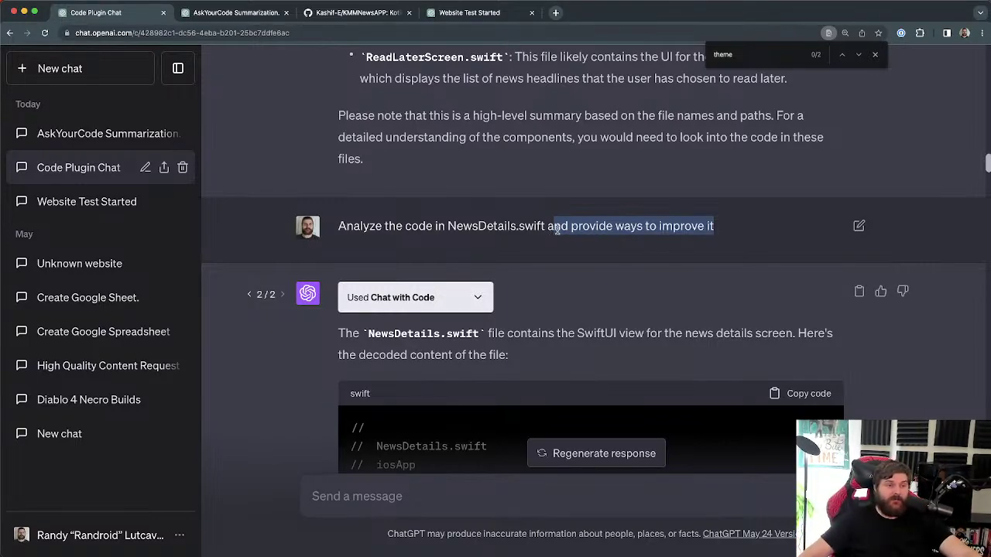
{"action": "left_click", "coordinate": [556, 229]}
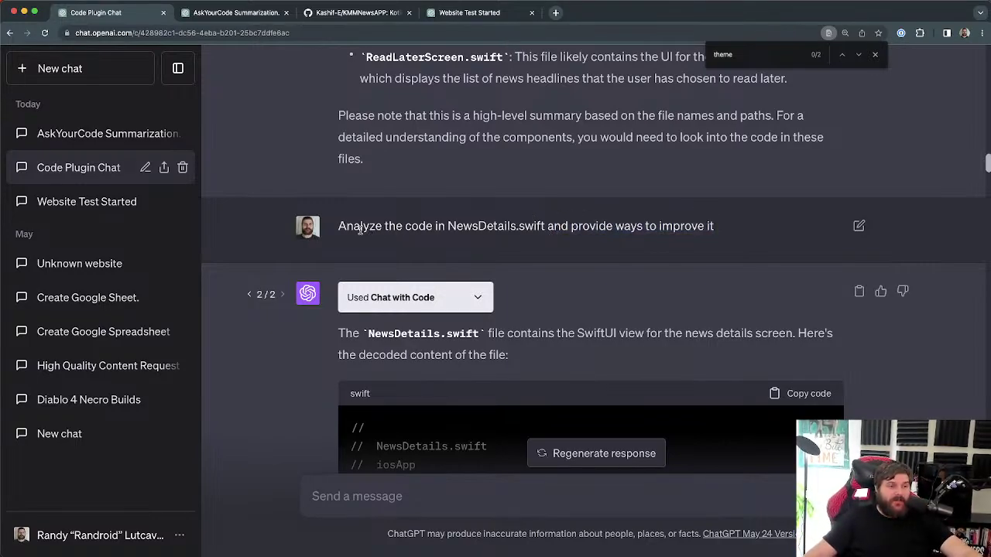
{"action": "left_click_drag", "start_coordinate": [339, 226], "coordinate": [549, 227]}
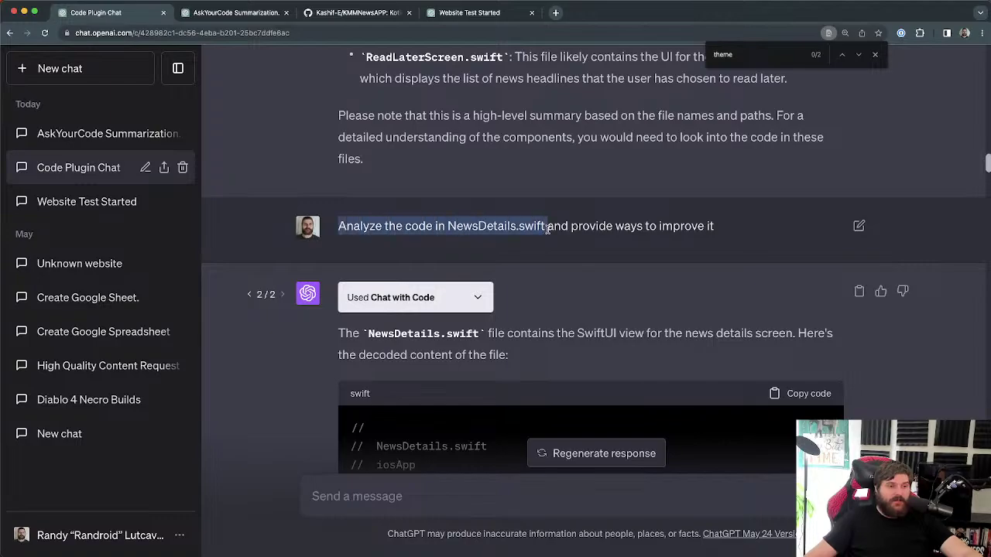
{"action": "double_click", "coordinate": [498, 226]}
{"action": "scroll", "coordinate": [434, 194], "scroll_direction": "up", "scroll_amount": 5}
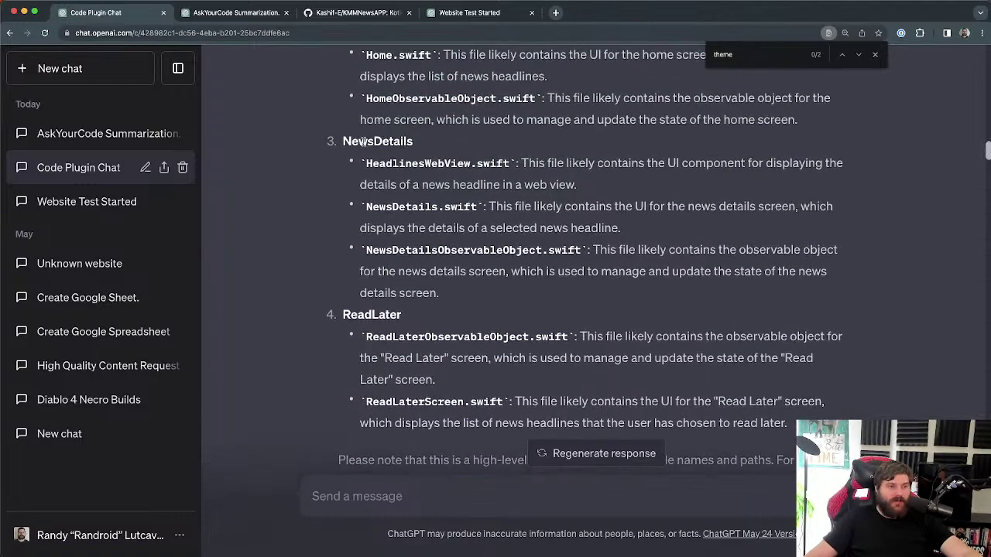
{"action": "scroll", "coordinate": [405, 166], "scroll_direction": "down", "scroll_amount": 3}
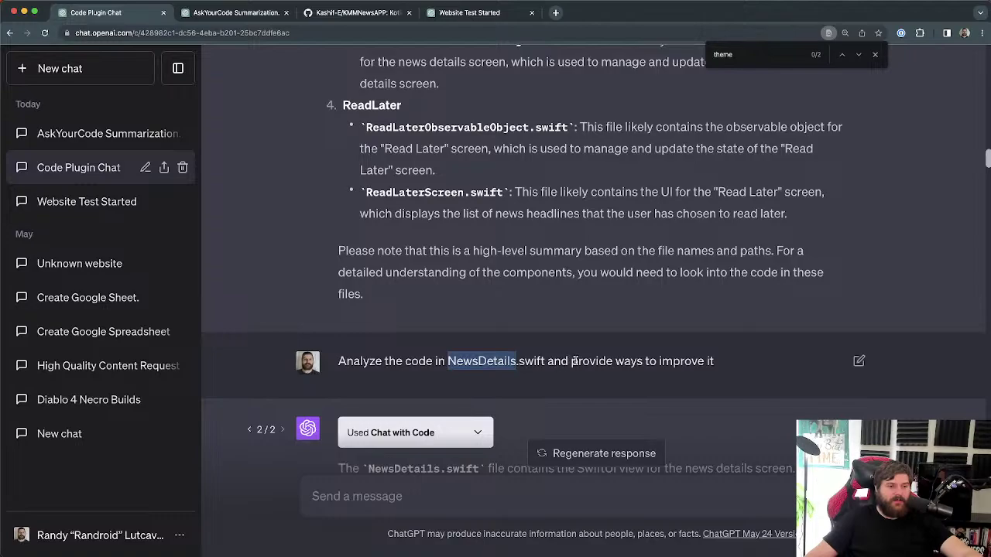
{"action": "left_click_drag", "start_coordinate": [570, 362], "coordinate": [741, 363]}
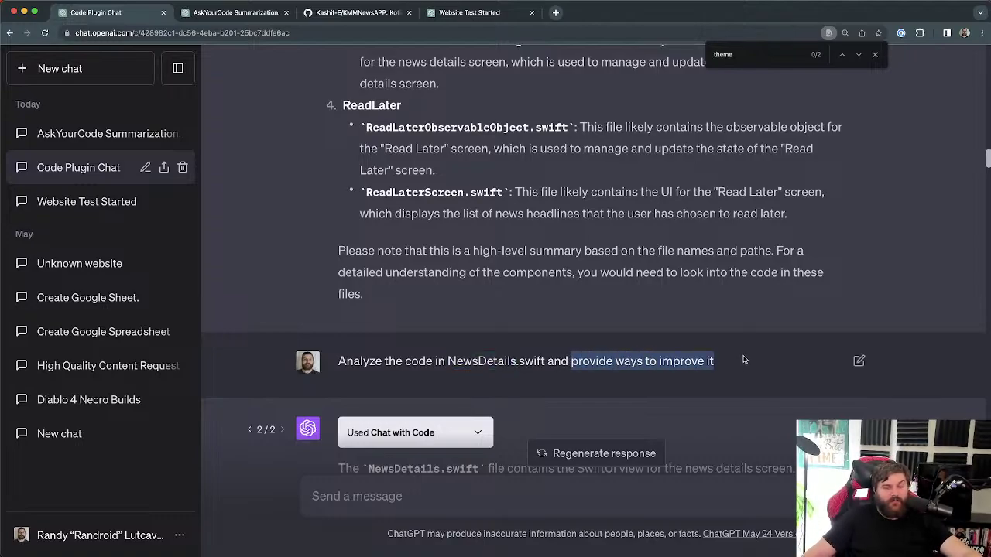
{"action": "scroll", "coordinate": [631, 294], "scroll_direction": "down", "scroll_amount": 2}
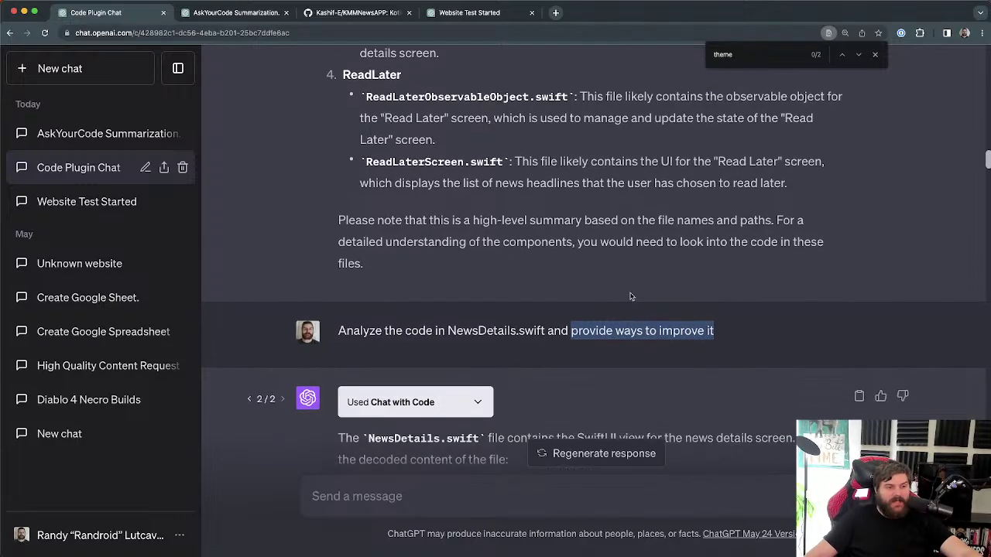
{"action": "scroll", "coordinate": [566, 358], "scroll_direction": "down", "scroll_amount": 2}
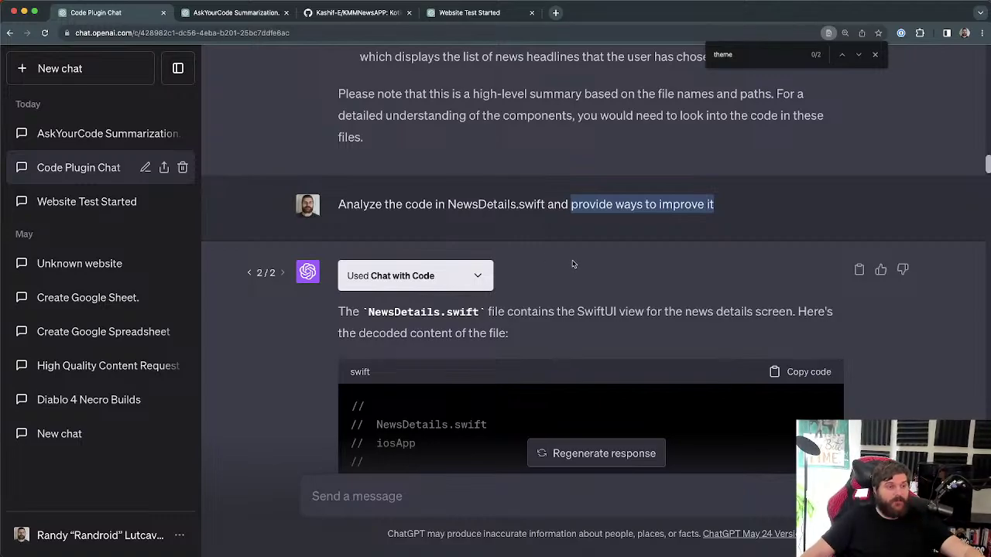
Step: Expand the Chat with Code call under the NewsDetails.swift prompt and examine its request path and the response's URLs and file type
{"action": "left_click", "coordinate": [485, 282]}
{"action": "scroll", "coordinate": [533, 367], "scroll_direction": "down", "scroll_amount": 1}
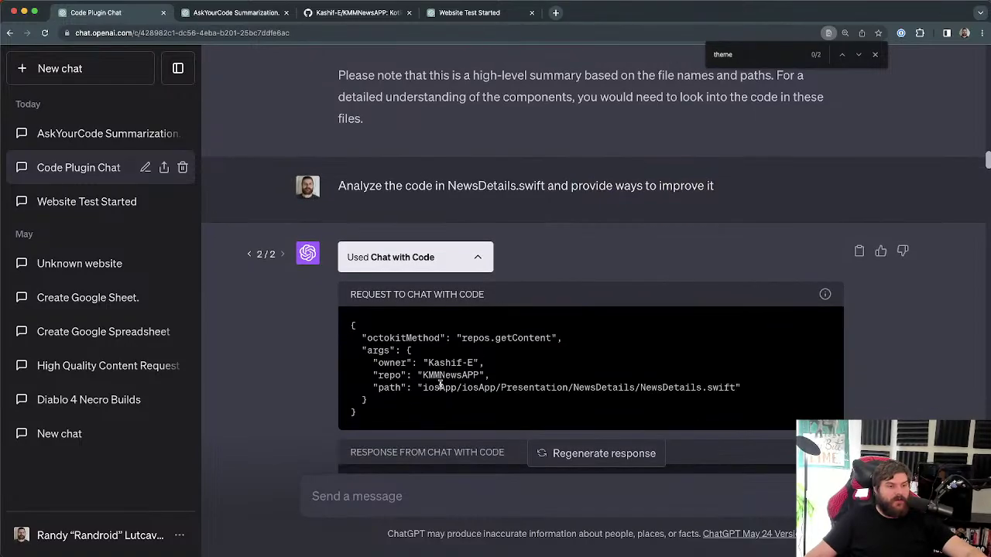
{"action": "left_click_drag", "start_coordinate": [440, 386], "coordinate": [734, 387]}
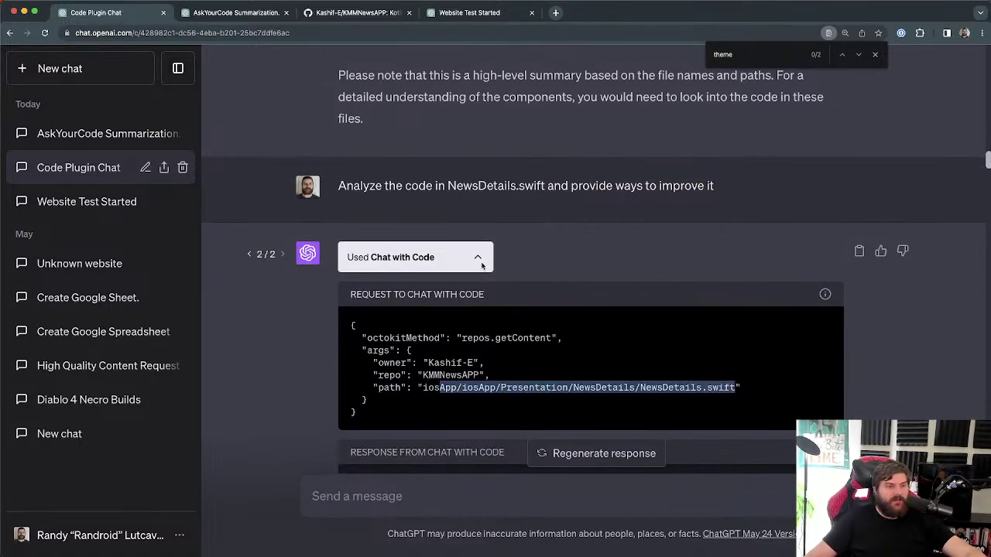
{"action": "scroll", "coordinate": [481, 266], "scroll_direction": "down", "scroll_amount": 10}
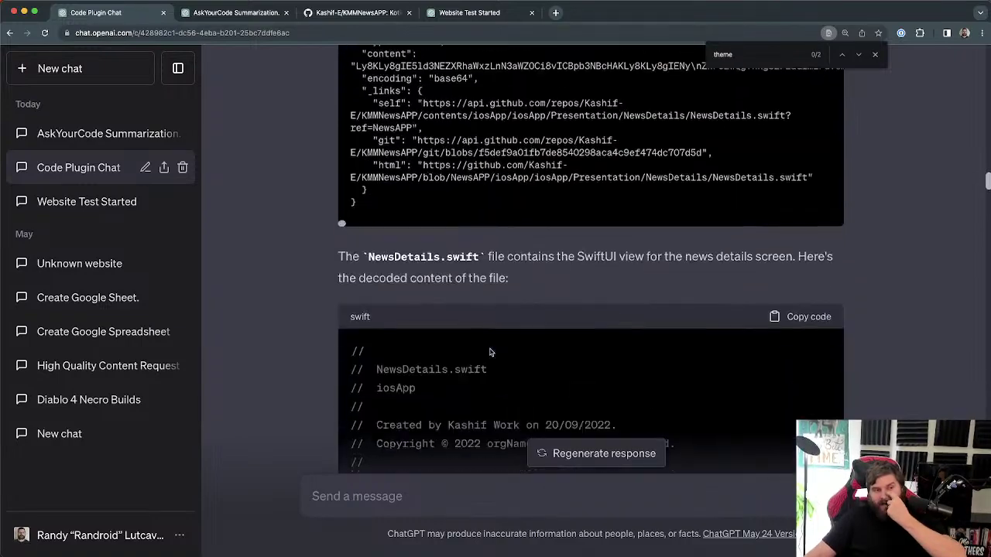
{"action": "scroll", "coordinate": [490, 353], "scroll_direction": "up", "scroll_amount": 6}
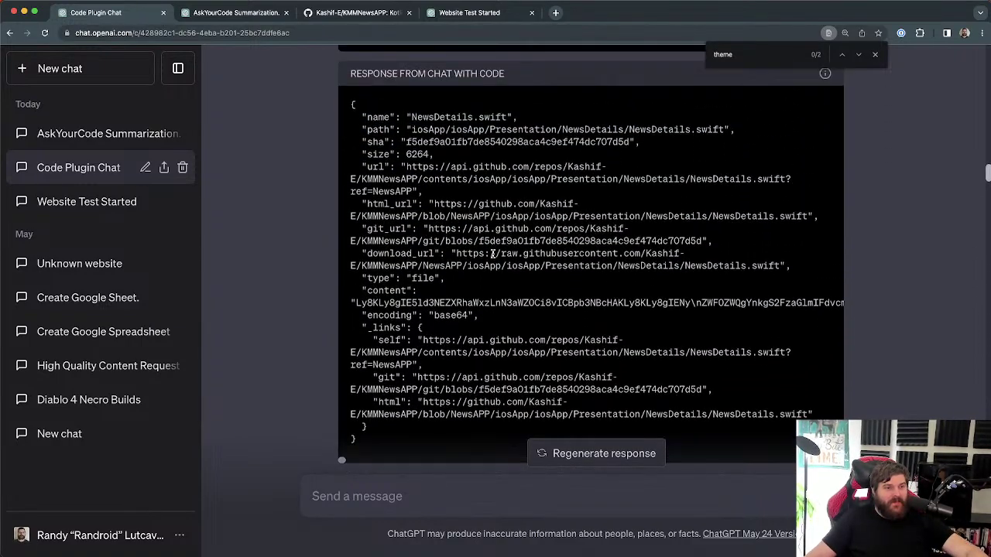
{"action": "left_click_drag", "start_coordinate": [438, 279], "coordinate": [395, 278]}
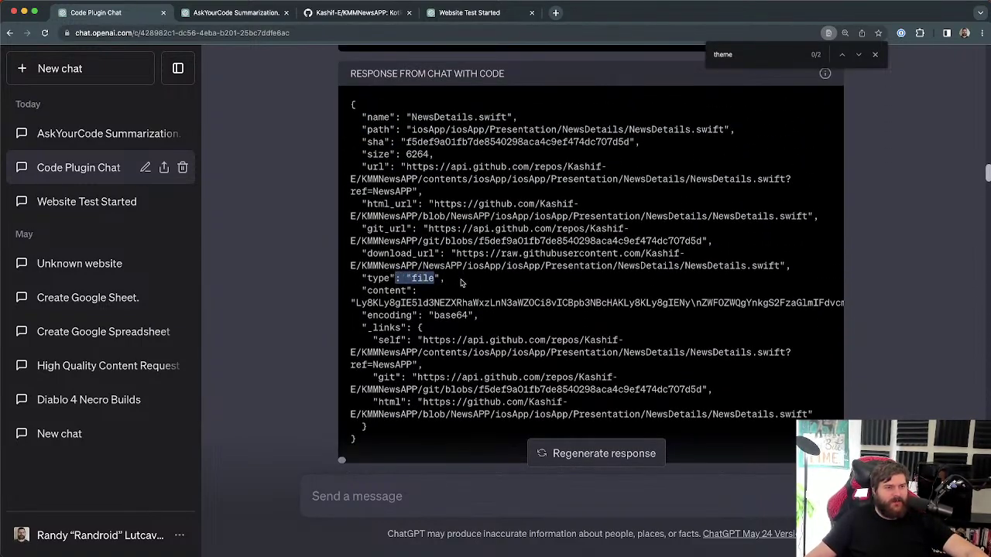
{"action": "scroll", "coordinate": [430, 256], "scroll_direction": "up", "scroll_amount": 1}
{"action": "left_click_drag", "start_coordinate": [403, 186], "coordinate": [442, 206]}
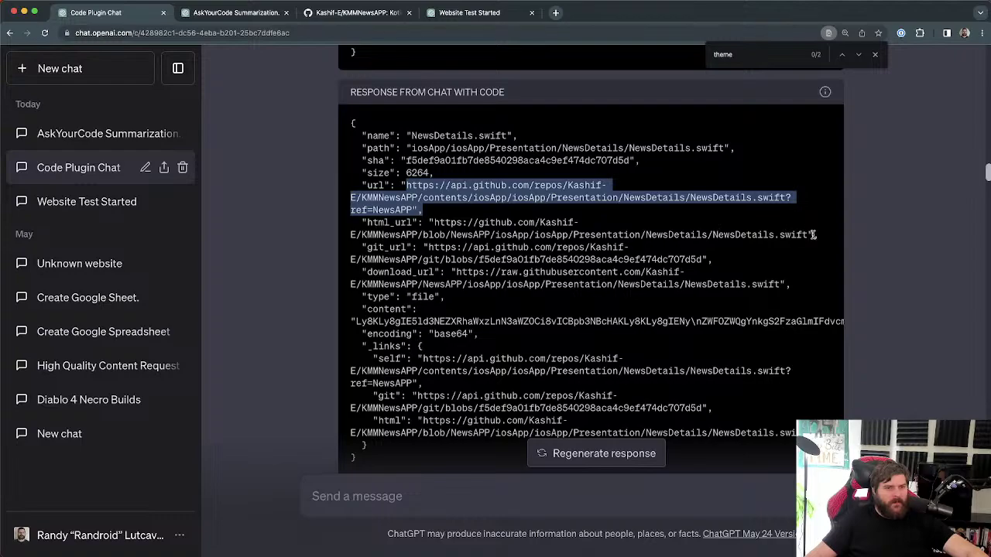
{"action": "left_click_drag", "start_coordinate": [813, 235], "coordinate": [437, 225]}
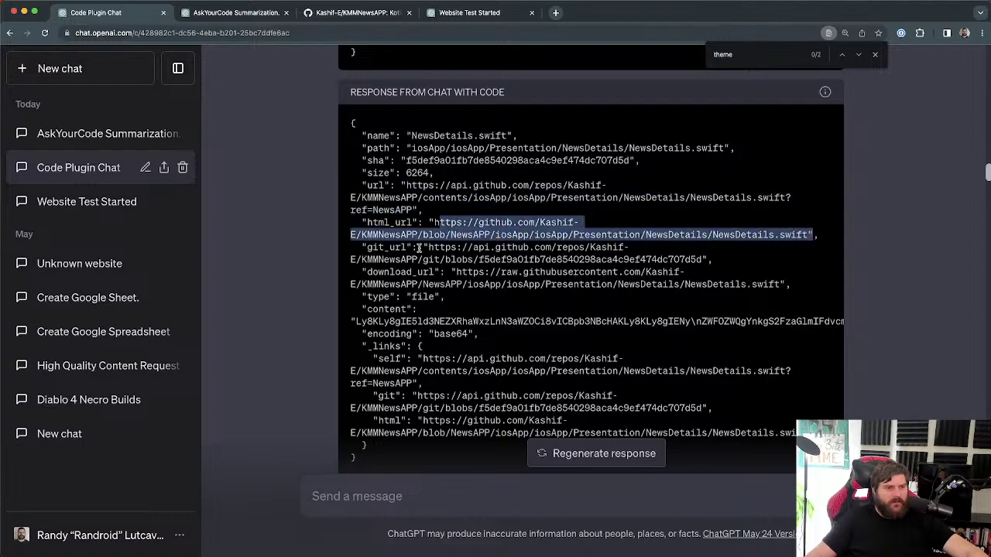
{"action": "double_click", "coordinate": [427, 298]}
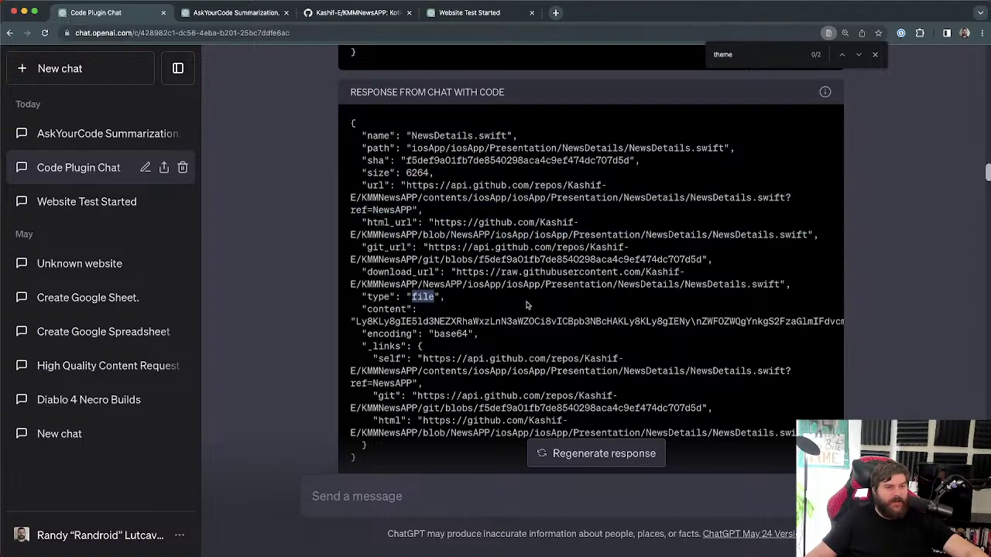
{"action": "left_click_drag", "start_coordinate": [455, 273], "coordinate": [464, 285]}
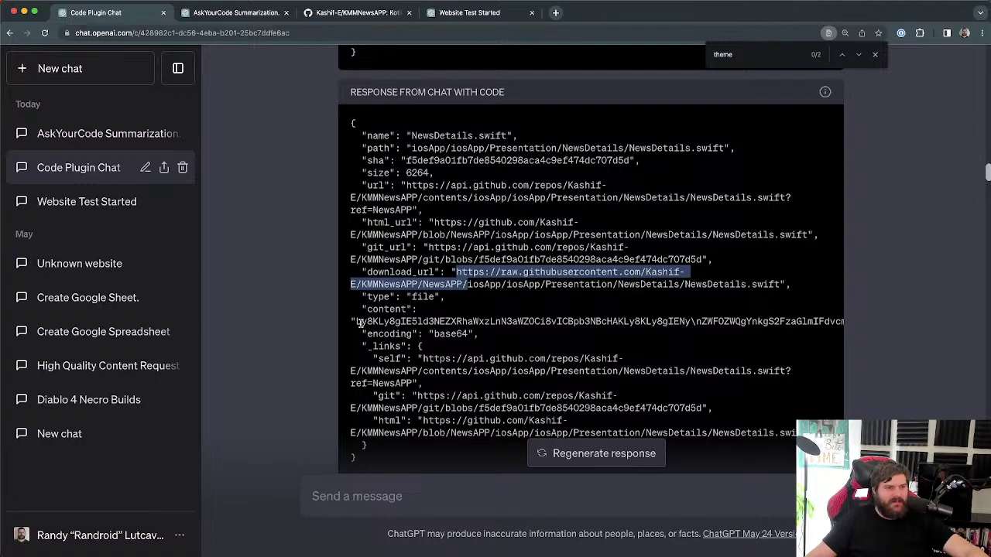
Step: Copy the entire encoded string in the content field of the Chat with Code response
{"action": "left_click_drag", "start_coordinate": [356, 322], "coordinate": [821, 323]}
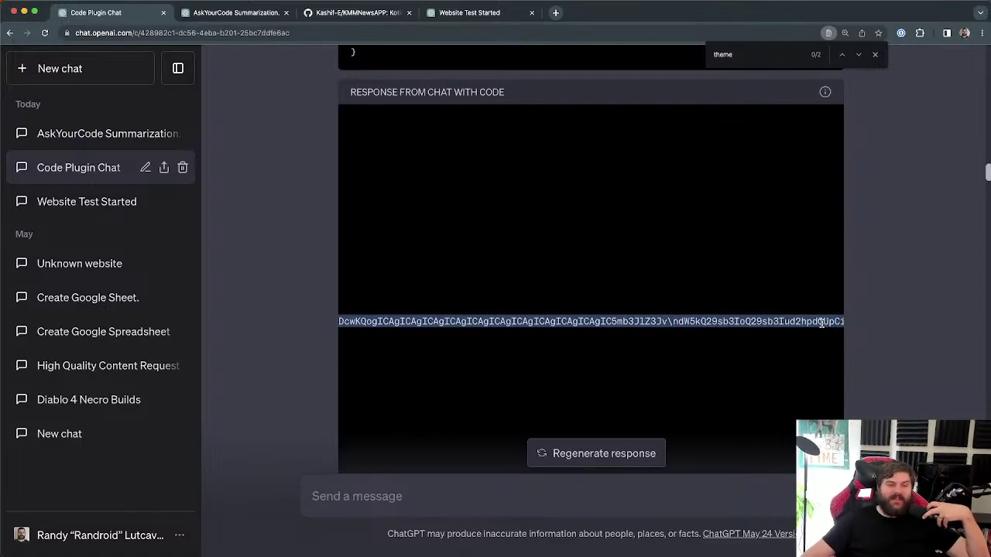
{"action": "left_click", "coordinate": [822, 323]}
{"action": "left_click_drag", "start_coordinate": [681, 320], "coordinate": [957, 325]}
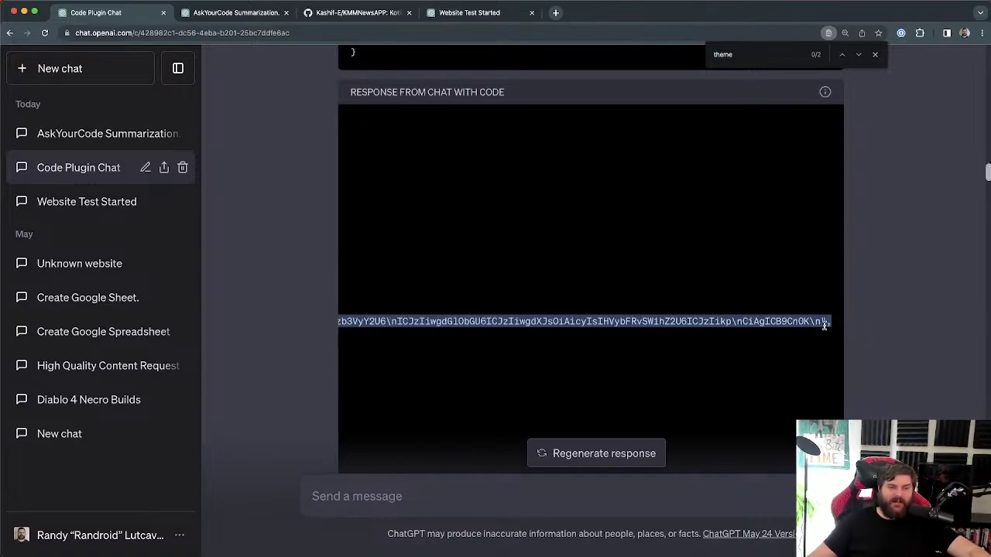
{"action": "left_click_drag", "start_coordinate": [825, 326], "coordinate": [358, 318]}
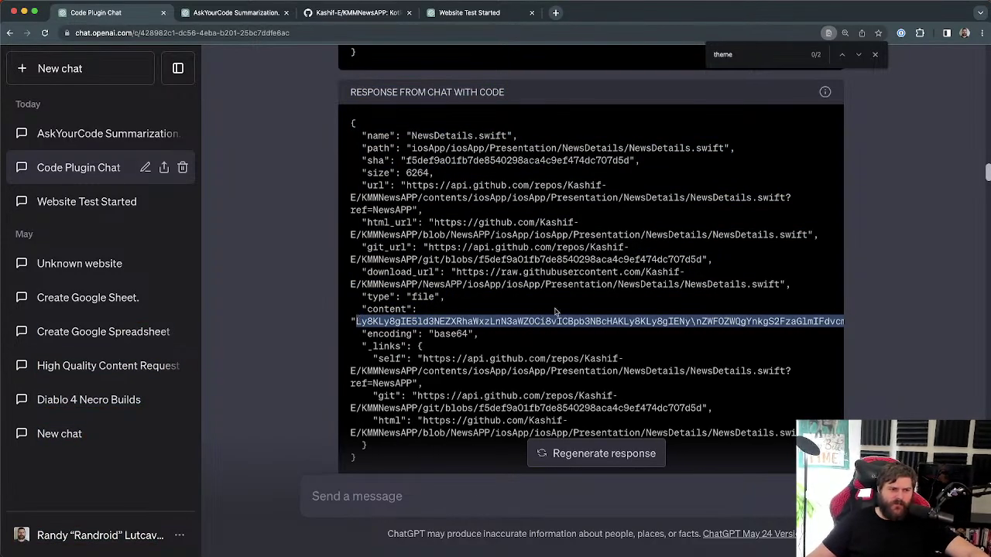
Step: Search the web for "decode base64" in a new browser tab and open base64decode.org
{"action": "left_click", "coordinate": [556, 13]}
{"action": "type", "text": "decod"}
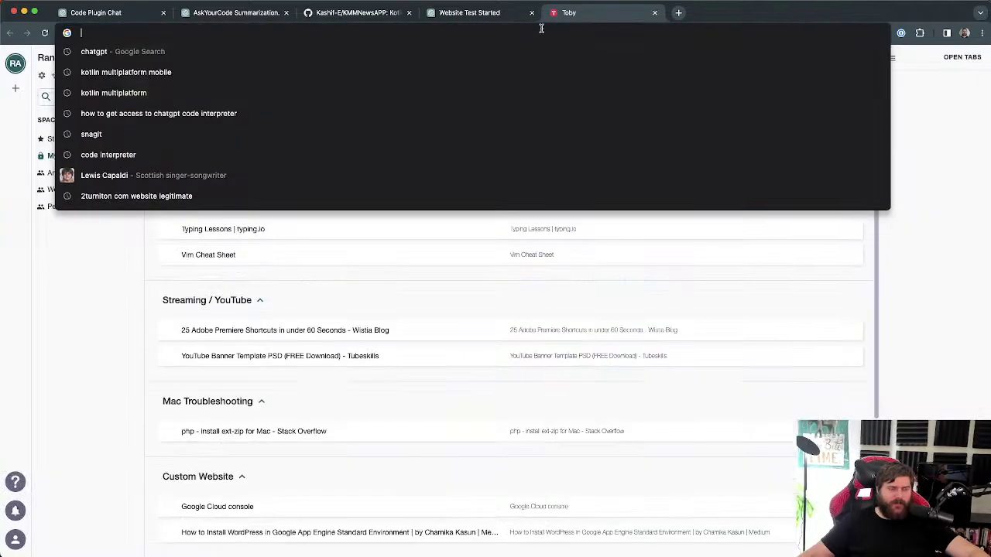
{"action": "type", "text": "e base6"}
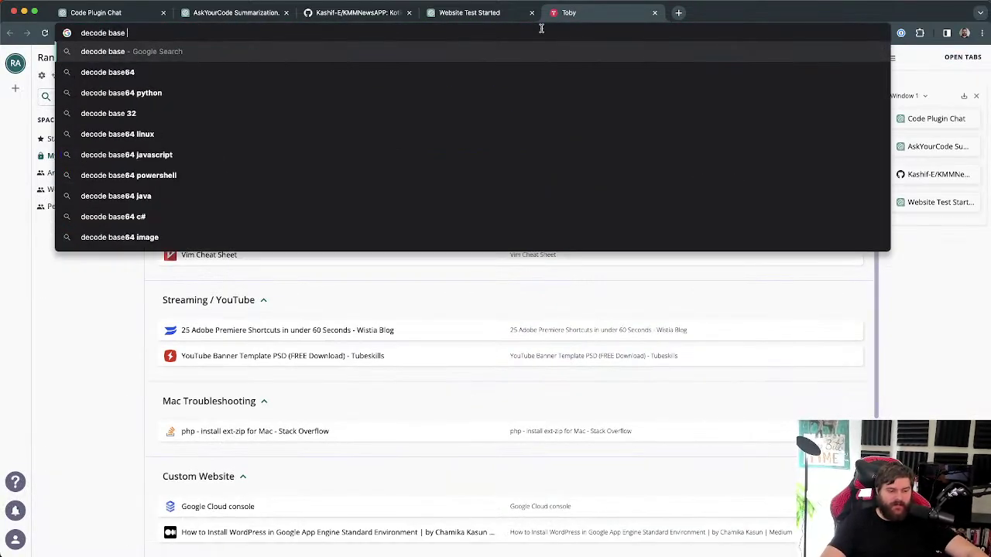
{"action": "type", "text": "4"}
{"action": "key", "text": "Return"}
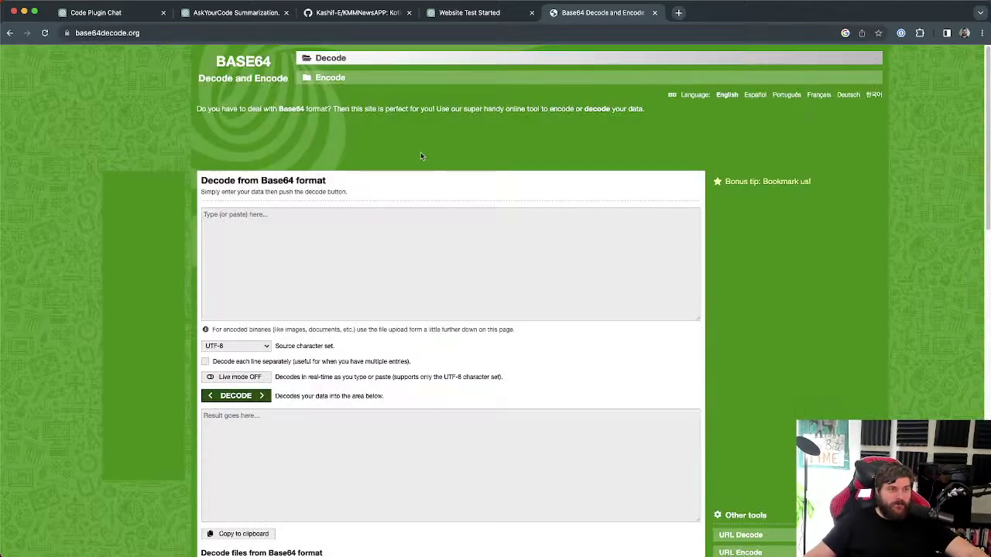
Step: Paste the copied content string into the Base64 decoder, decode it and view the decoded text
{"action": "left_click", "coordinate": [378, 271]}
{"action": "key", "text": "cmd+v"}
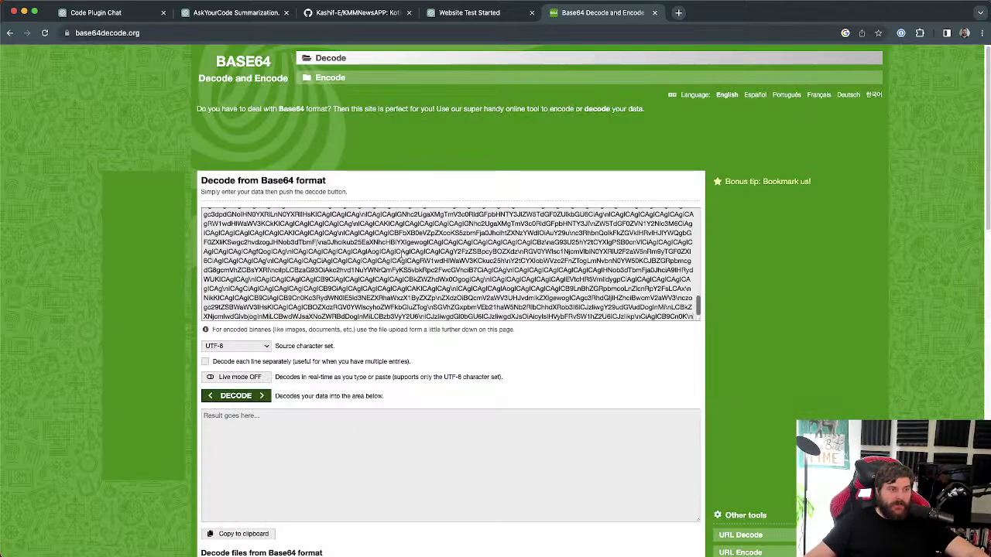
{"action": "left_click", "coordinate": [236, 396]}
{"action": "scroll", "coordinate": [228, 387], "scroll_direction": "down", "scroll_amount": 2}
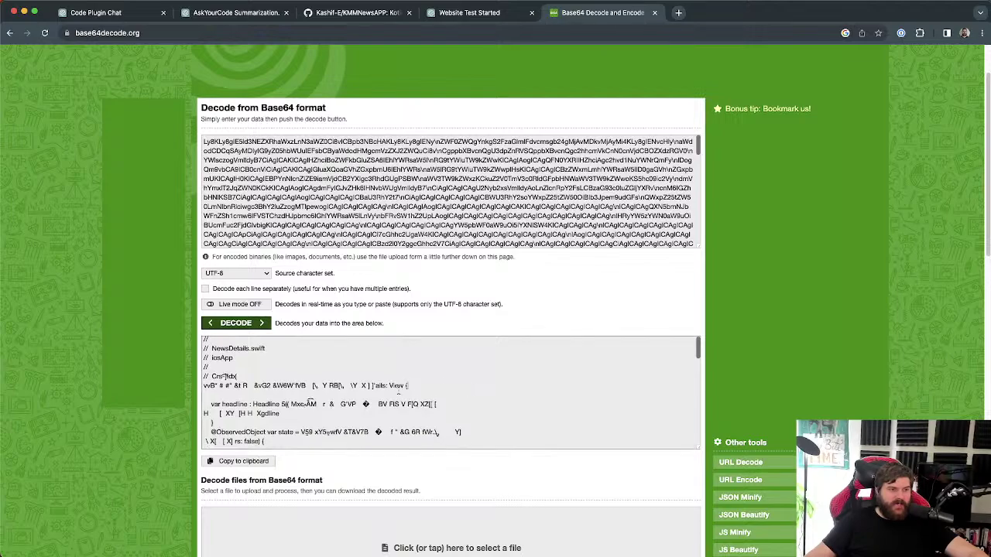
Step: Read through the decoded NewsDetails.swift text from its header comments down to the closing view code
{"action": "scroll", "coordinate": [225, 376], "scroll_direction": "down", "scroll_amount": 3}
{"action": "left_click_drag", "start_coordinate": [230, 384], "coordinate": [277, 376]}
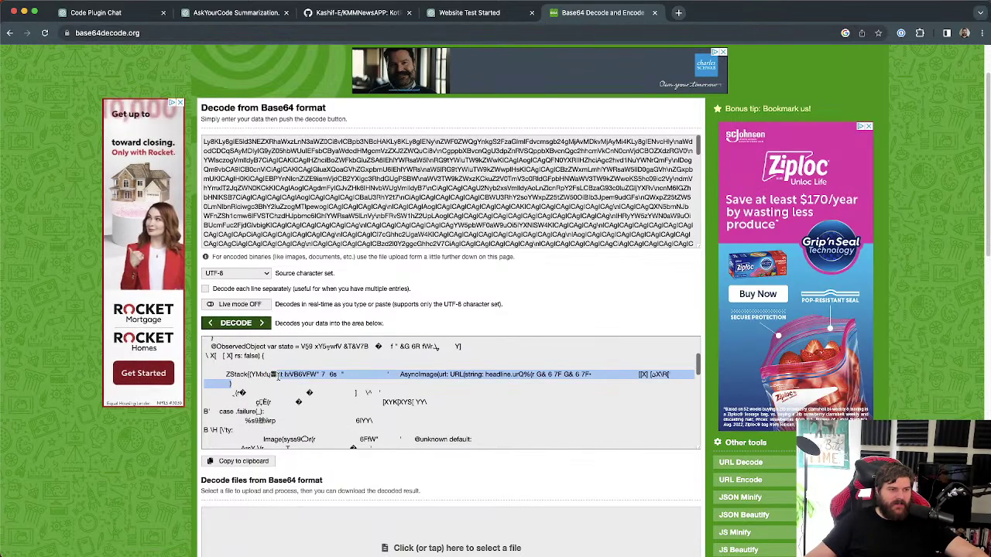
{"action": "left_click", "coordinate": [278, 377]}
{"action": "scroll", "coordinate": [284, 391], "scroll_direction": "down", "scroll_amount": 3}
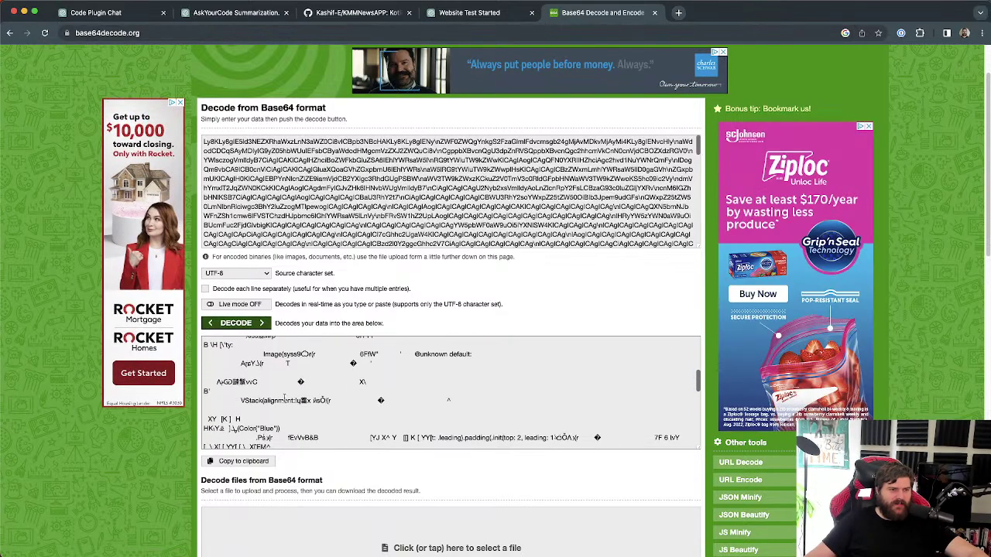
{"action": "scroll", "coordinate": [285, 398], "scroll_direction": "down", "scroll_amount": 3}
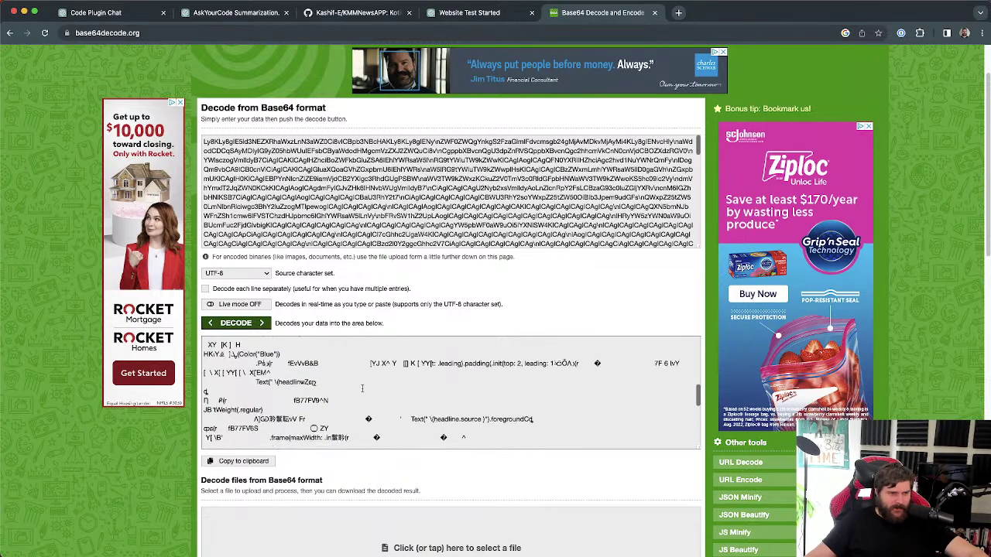
{"action": "scroll", "coordinate": [362, 389], "scroll_direction": "down", "scroll_amount": 4}
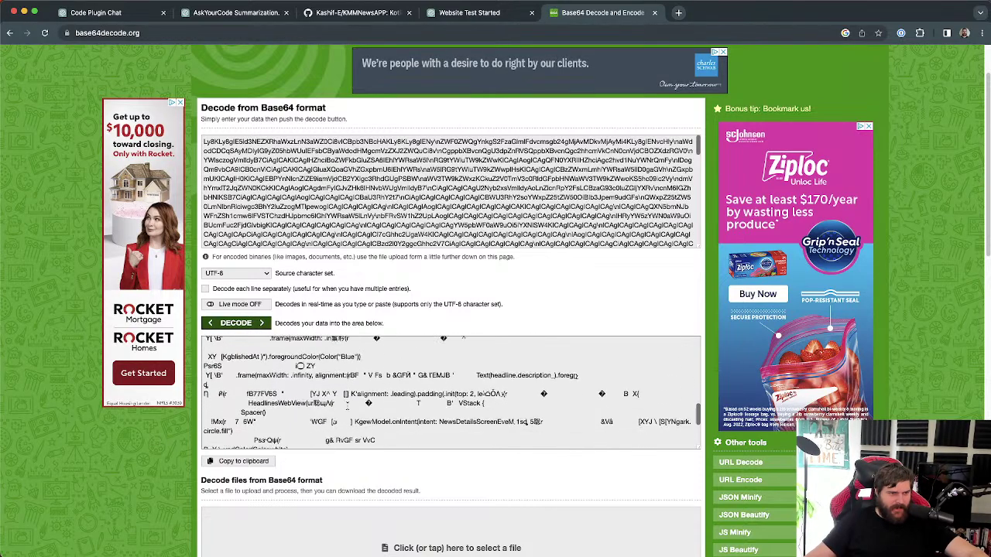
{"action": "scroll", "coordinate": [325, 380], "scroll_direction": "down", "scroll_amount": 2}
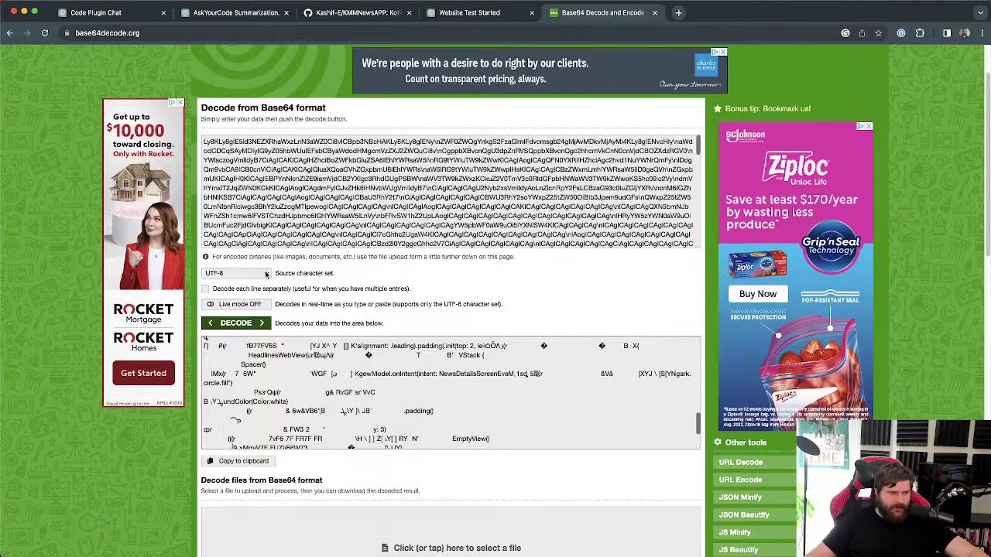
Step: Check the available source character sets and re-examine the decoded header comments and the garbled Swift code below them
{"action": "left_click", "coordinate": [266, 275]}
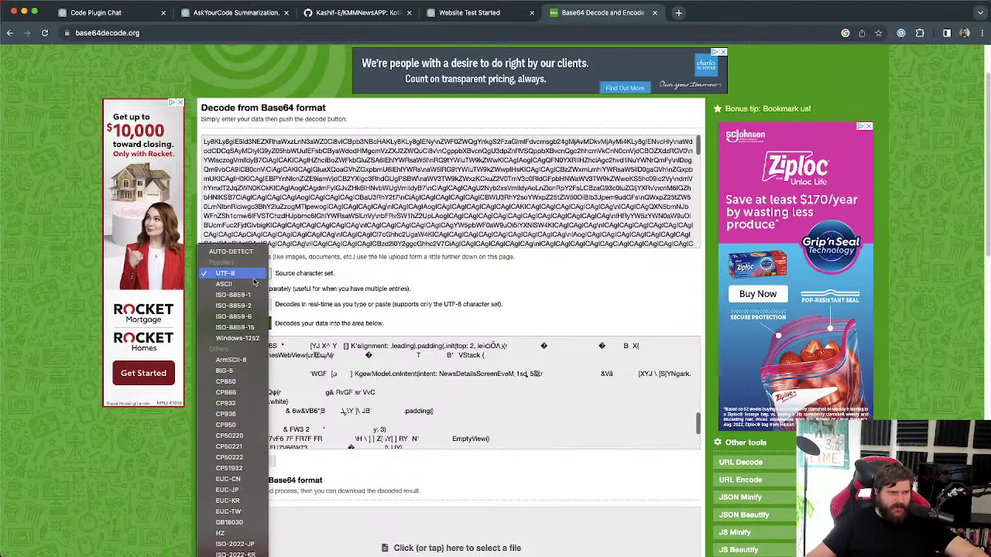
{"action": "left_click", "coordinate": [346, 359]}
{"action": "scroll", "coordinate": [310, 387], "scroll_direction": "down", "scroll_amount": 1}
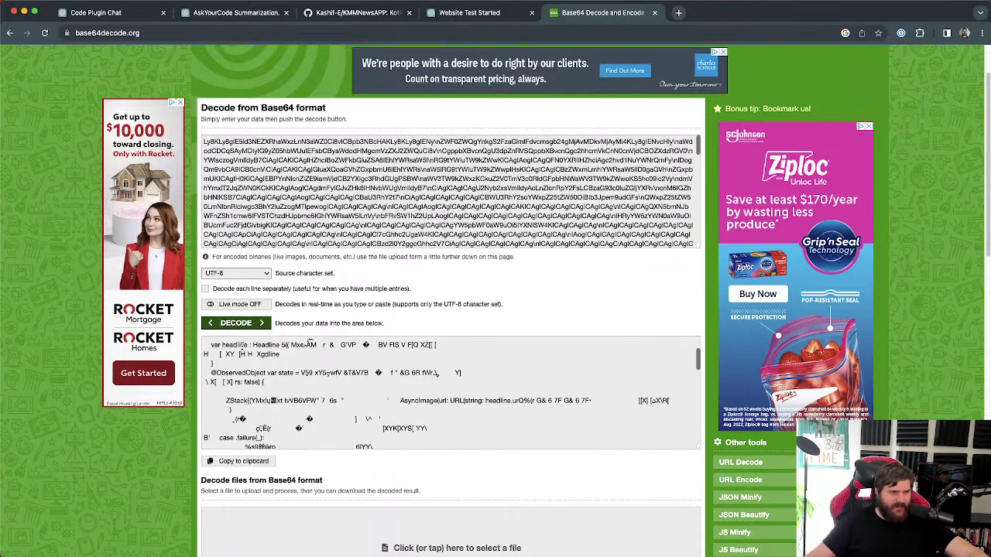
{"action": "scroll", "coordinate": [233, 379], "scroll_direction": "up", "scroll_amount": 3}
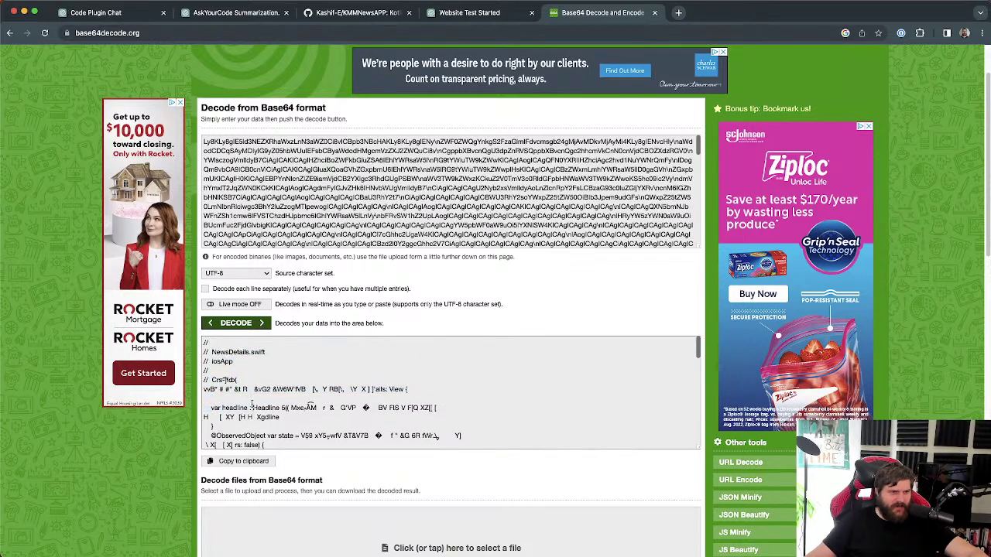
{"action": "left_click_drag", "start_coordinate": [204, 341], "coordinate": [286, 378]}
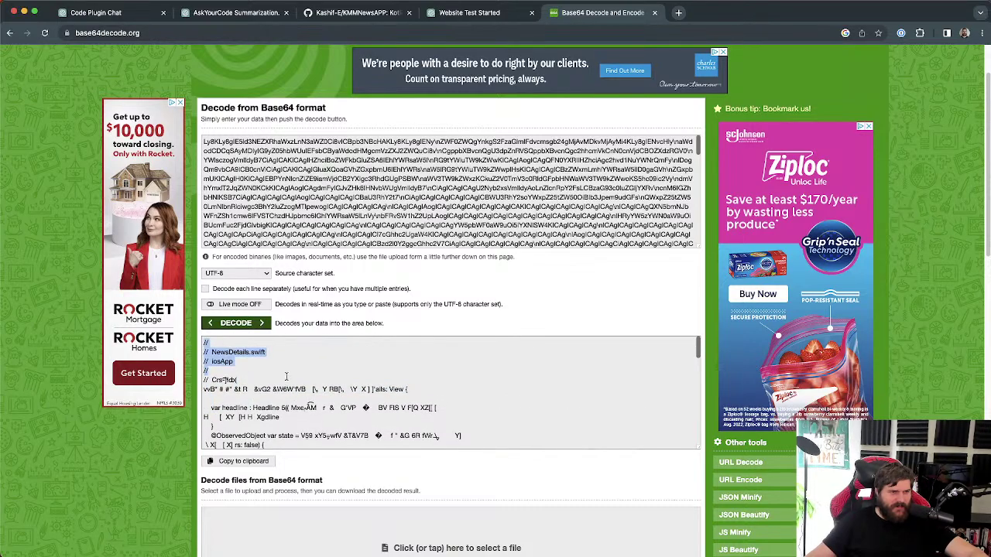
{"action": "scroll", "coordinate": [316, 379], "scroll_direction": "down", "scroll_amount": 10}
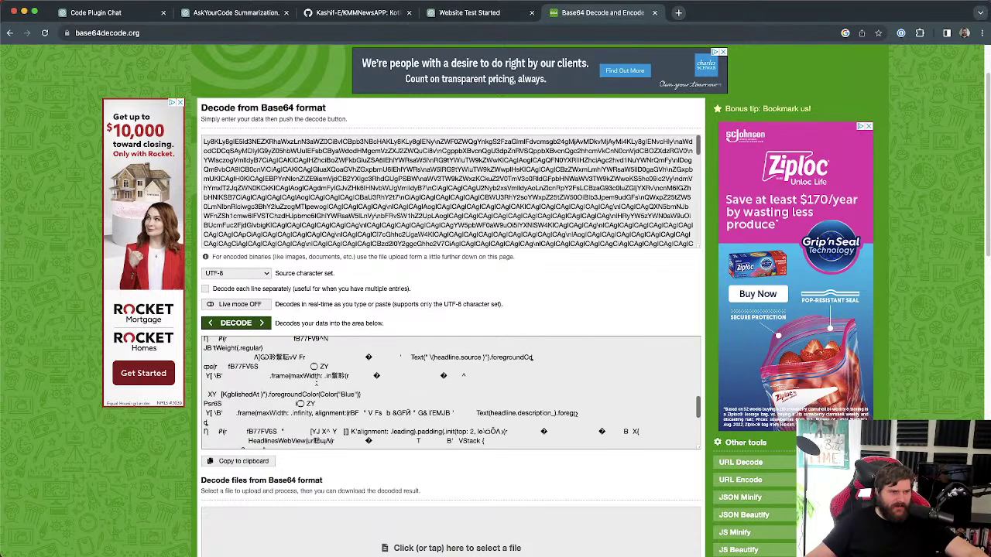
{"action": "left_click_drag", "start_coordinate": [230, 400], "coordinate": [361, 358]}
{"action": "scroll", "coordinate": [361, 357], "scroll_direction": "down", "scroll_amount": 1}
{"action": "scroll", "coordinate": [427, 241], "scroll_direction": "up", "scroll_amount": 1}
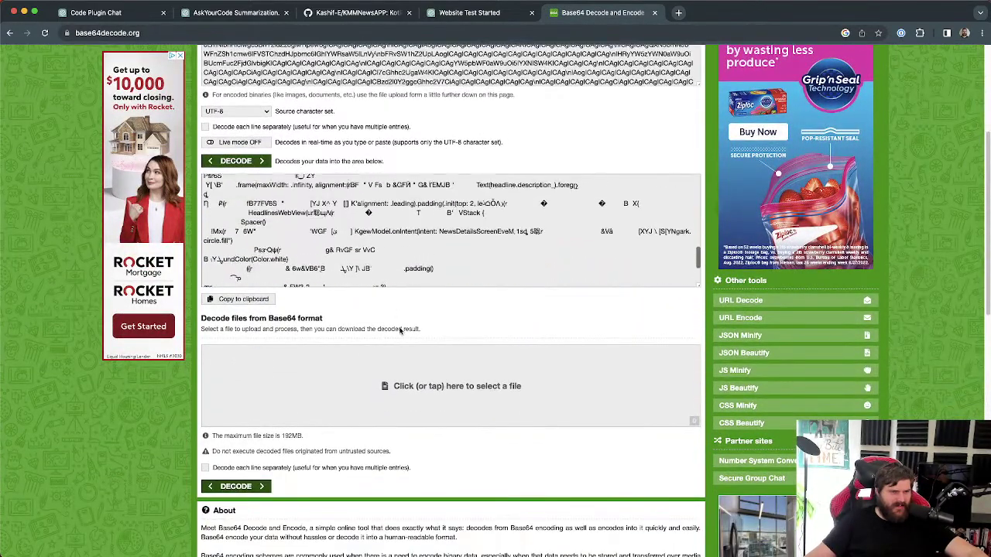
{"action": "scroll", "coordinate": [393, 446], "scroll_direction": "up", "scroll_amount": 3}
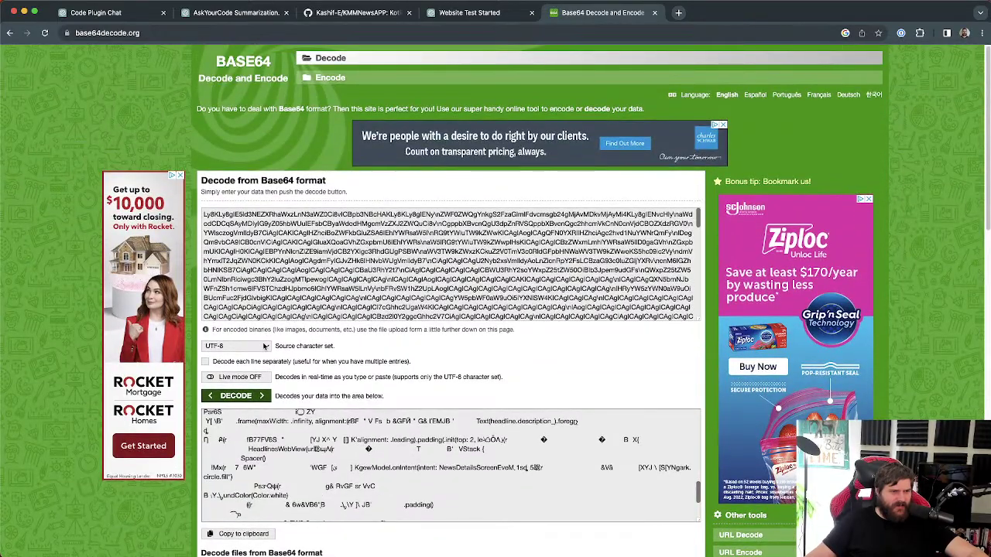
Step: Set the source character set to Windows-1252 and decode the string again
{"action": "left_click", "coordinate": [251, 349]}
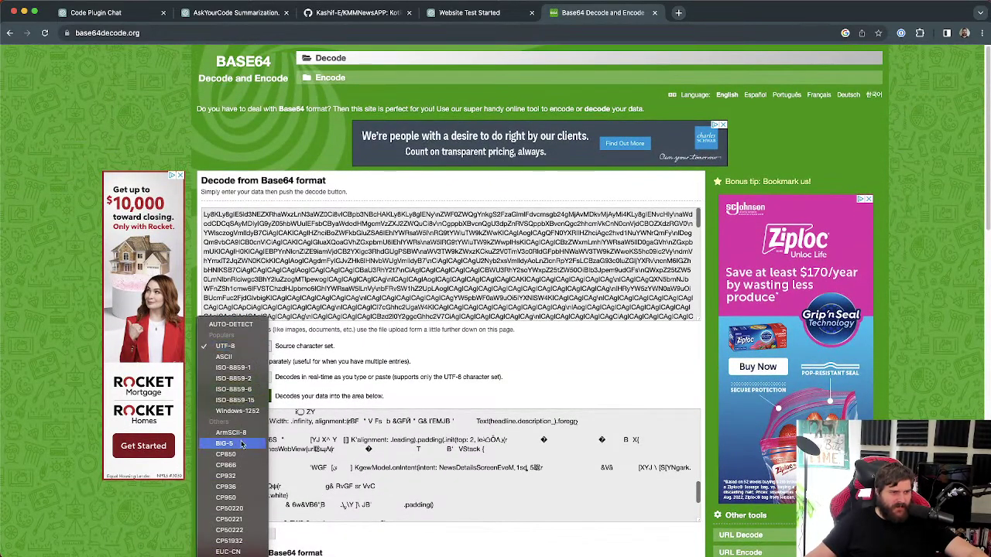
{"action": "scroll", "coordinate": [232, 526], "scroll_direction": "down", "scroll_amount": 2}
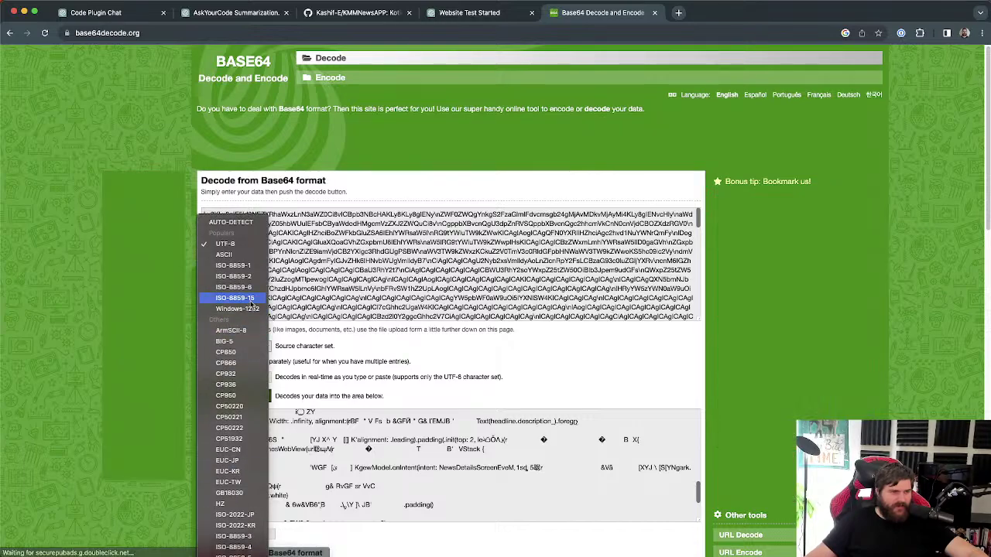
{"action": "left_click", "coordinate": [237, 309]}
{"action": "left_click", "coordinate": [246, 396]}
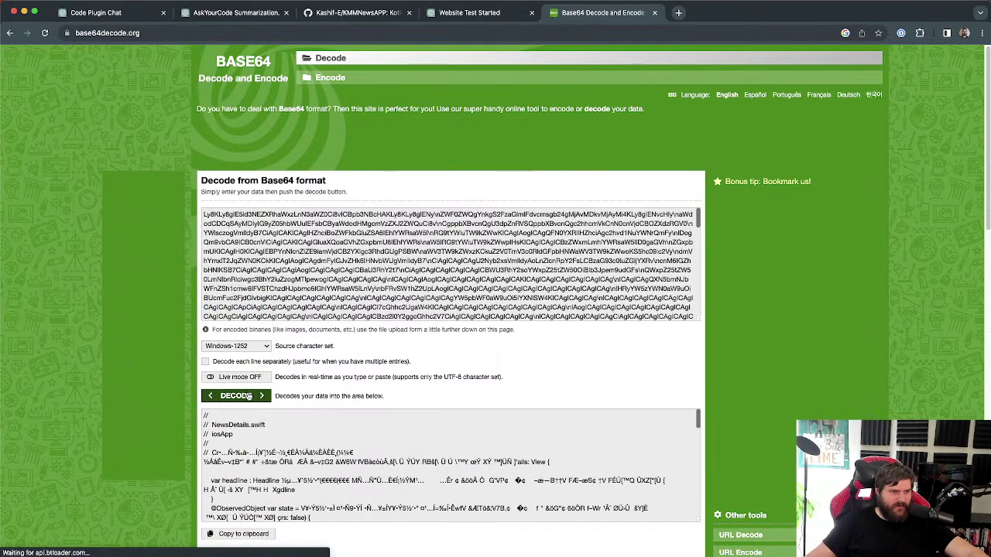
Step: Decode the string with the ASCII source character set and look through the output to its end
{"action": "left_click", "coordinate": [243, 348]}
{"action": "key", "text": "Return"}
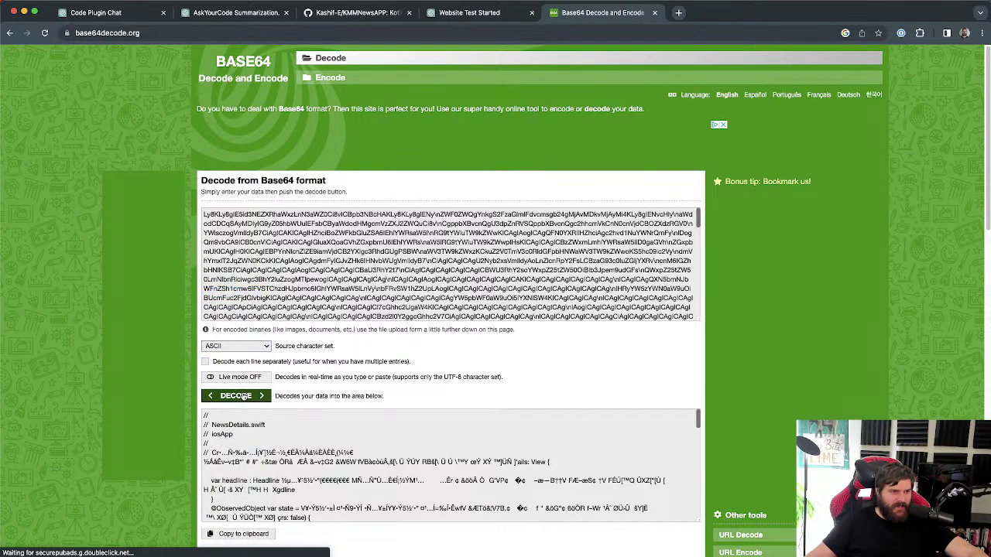
{"action": "left_click", "coordinate": [236, 395]}
{"action": "scroll", "coordinate": [299, 446], "scroll_direction": "down", "scroll_amount": 10}
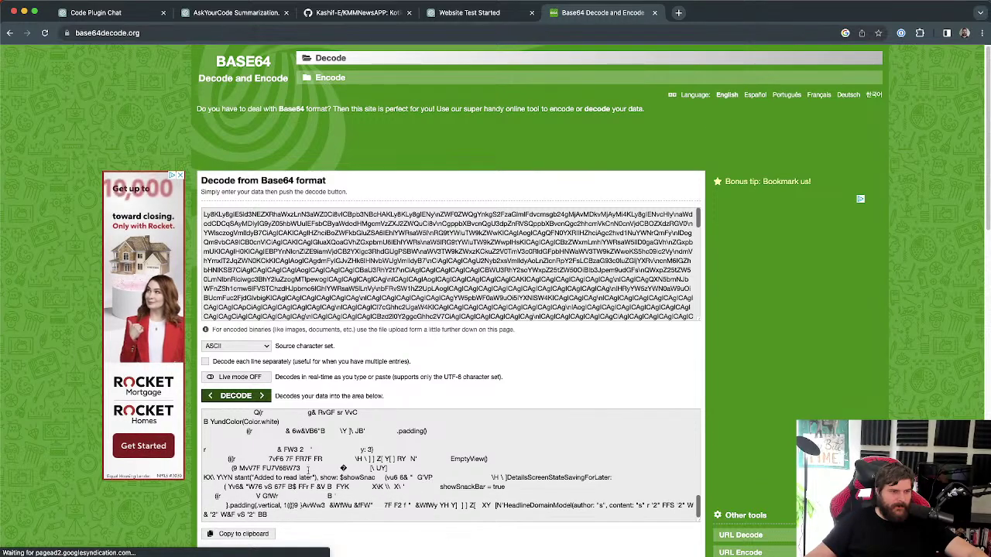
Step: Change the source character set to ISO-8859-15 and decode the string
{"action": "left_click", "coordinate": [236, 345]}
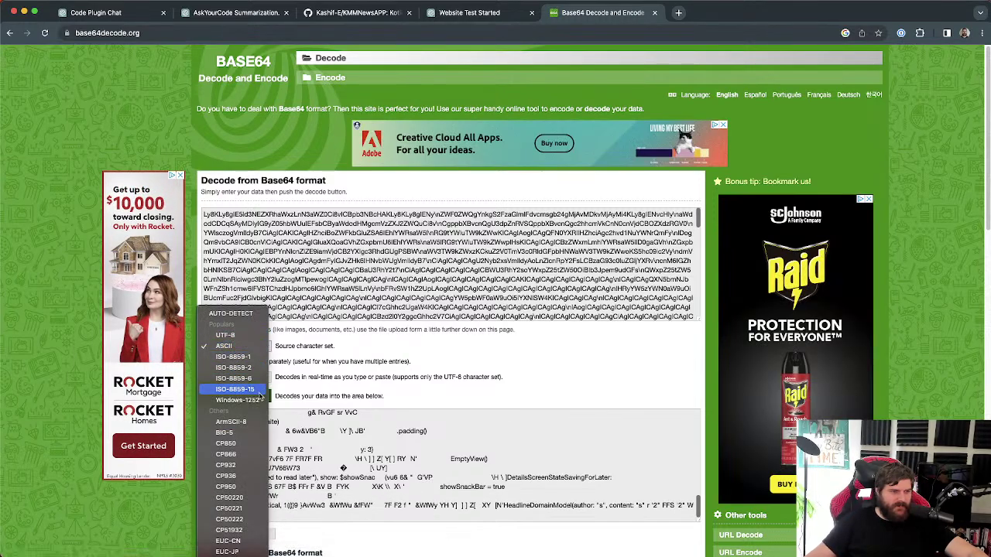
{"action": "left_click", "coordinate": [234, 389]}
{"action": "left_click", "coordinate": [246, 396]}
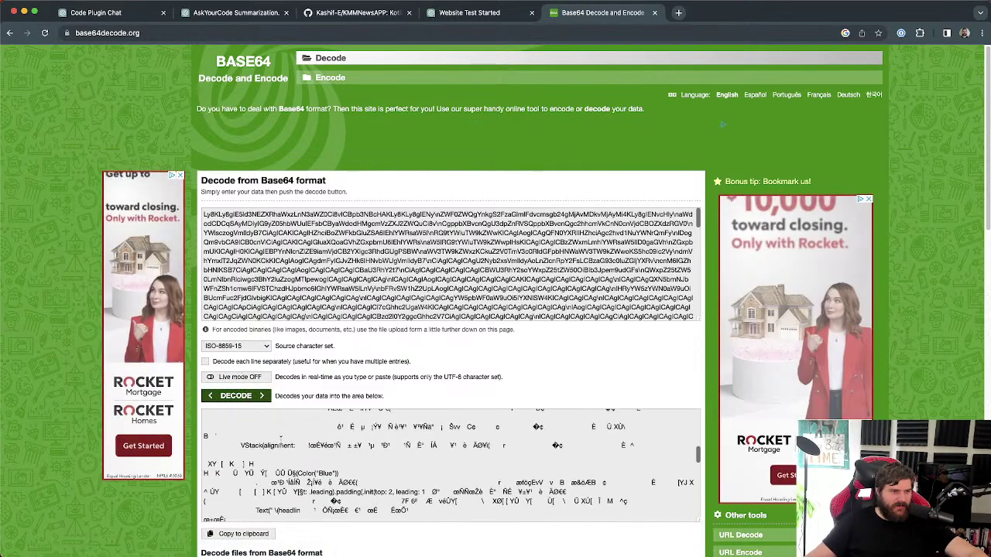
Step: Return to the Code Plugin Chat conversation and examine the content, encoding and type fields of the NewsDetails.swift response
{"action": "left_click", "coordinate": [306, 20]}
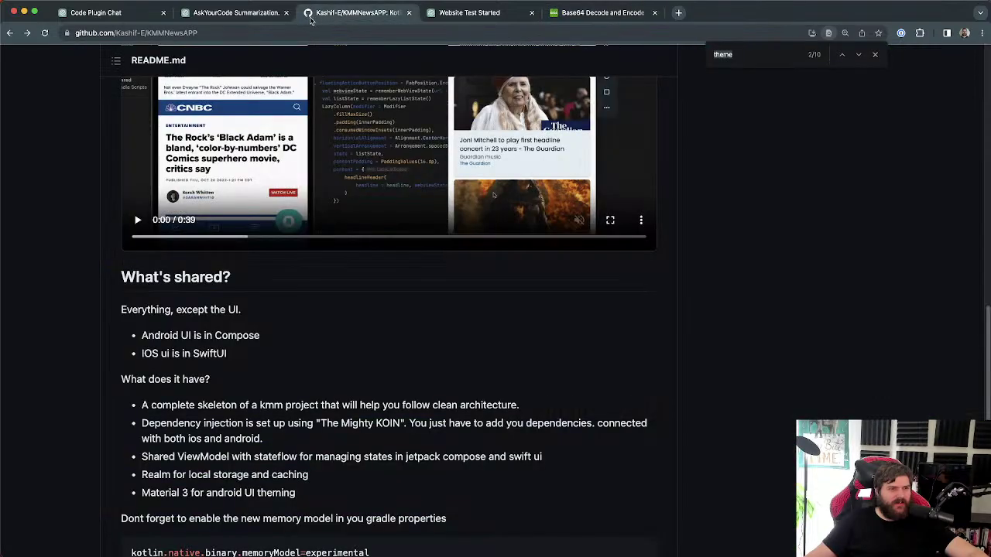
{"action": "left_click", "coordinate": [234, 14]}
{"action": "left_click", "coordinate": [116, 13]}
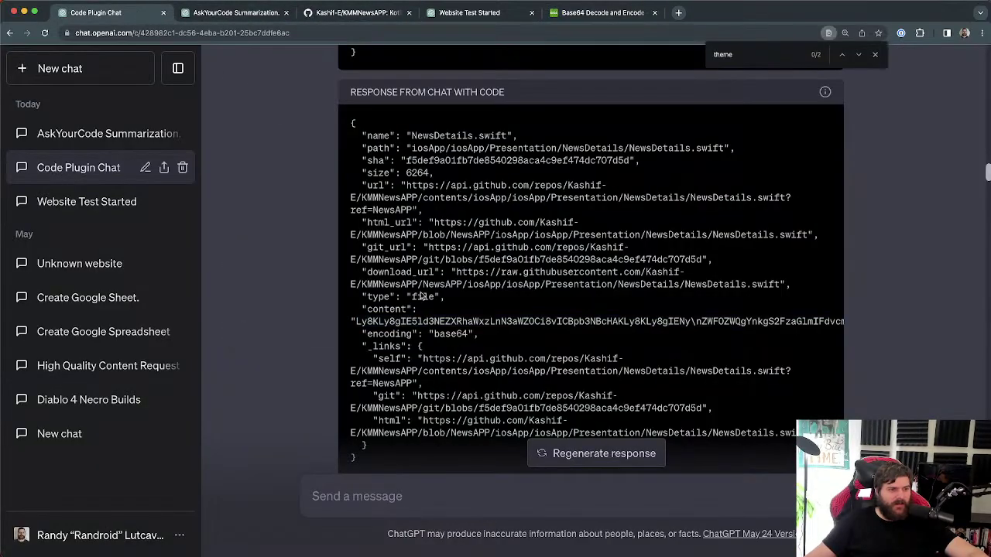
{"action": "triple_click", "coordinate": [430, 321]}
{"action": "double_click", "coordinate": [439, 334]}
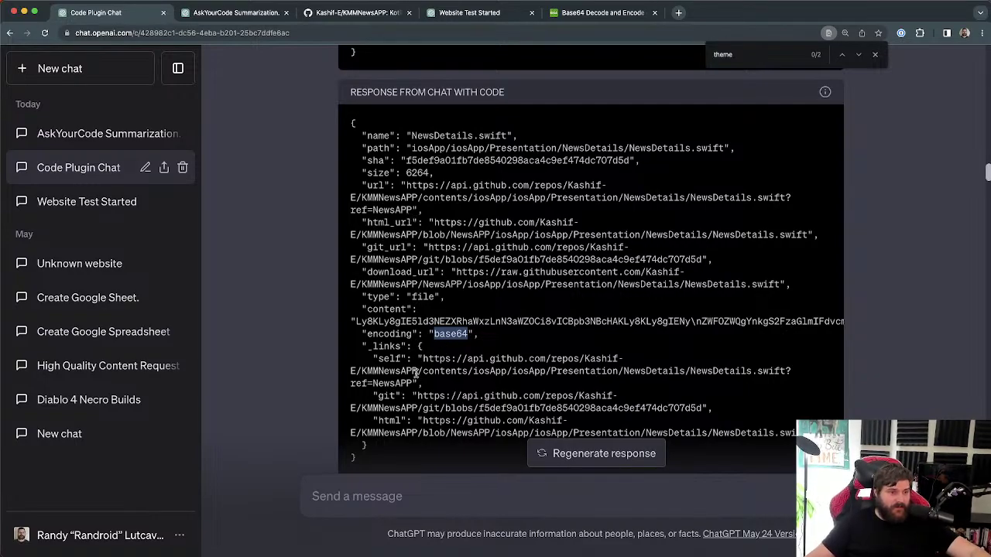
{"action": "left_click", "coordinate": [470, 384]}
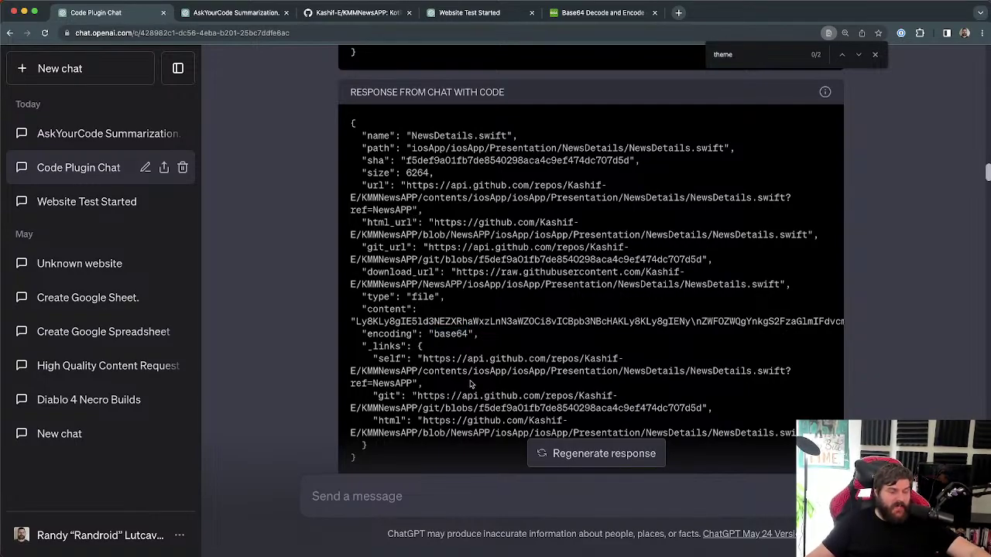
{"action": "double_click", "coordinate": [596, 321]}
{"action": "double_click", "coordinate": [422, 297]}
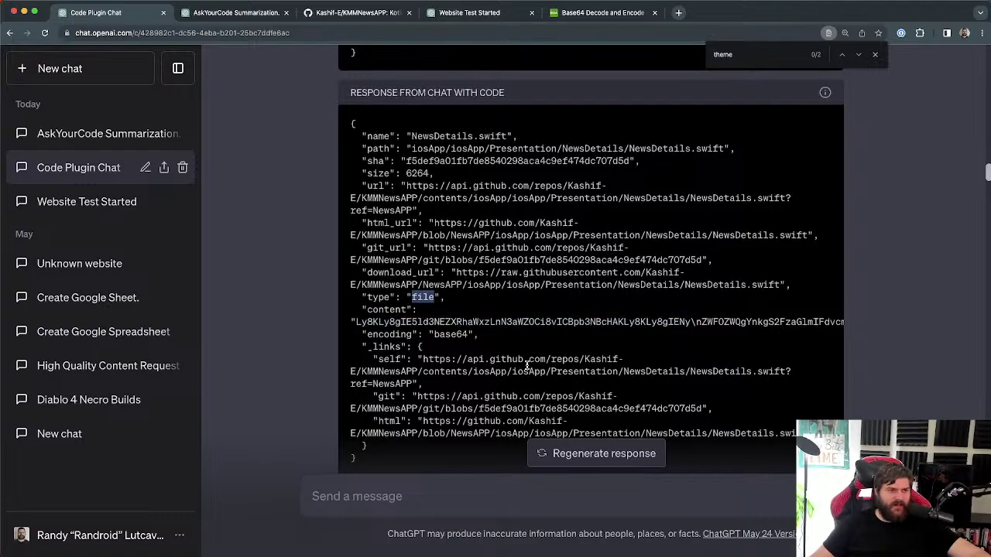
Step: Highlight the closing note of the iOS UI components answer and collapse the Chat with Code call under the NewsDetails.swift prompt
{"action": "scroll", "coordinate": [526, 313], "scroll_direction": "up", "scroll_amount": 10}
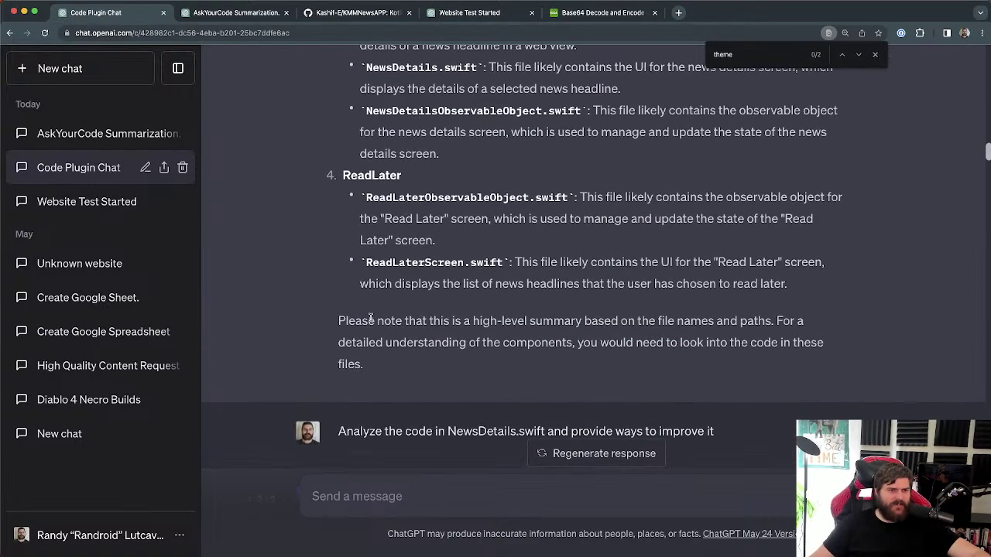
{"action": "left_click_drag", "start_coordinate": [418, 319], "coordinate": [638, 372]}
{"action": "scroll", "coordinate": [451, 345], "scroll_direction": "down", "scroll_amount": 10}
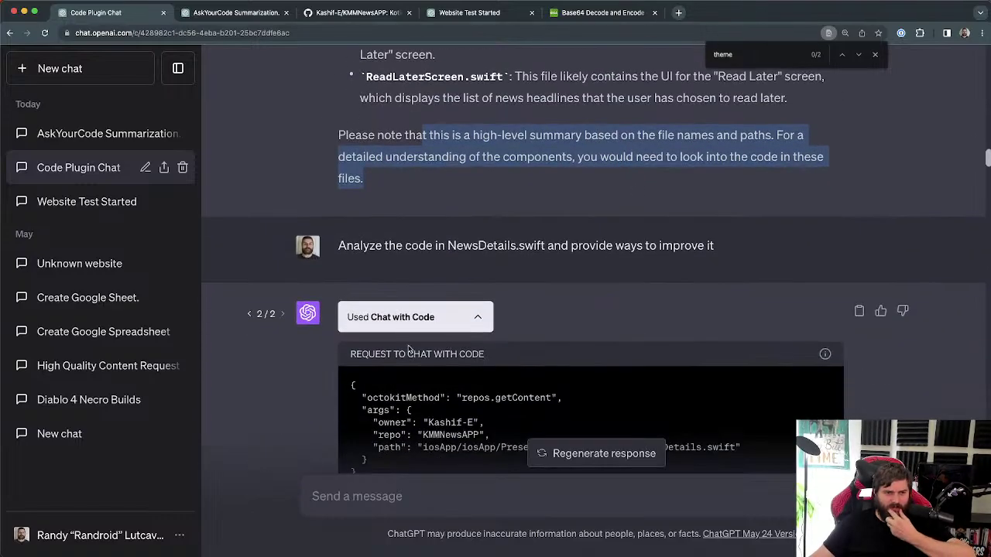
{"action": "left_click", "coordinate": [475, 58]}
Step: Expand the last Chat with Code call under the iOS UI components prompt and search the page for "file"
{"action": "scroll", "coordinate": [477, 71], "scroll_direction": "up", "scroll_amount": 15}
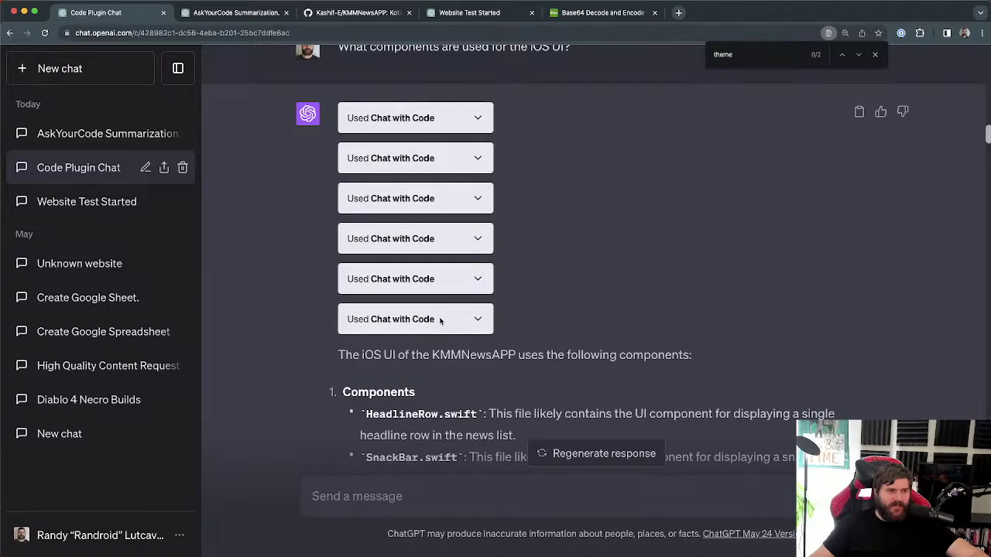
{"action": "left_click", "coordinate": [478, 320]}
{"action": "scroll", "coordinate": [485, 294], "scroll_direction": "down", "scroll_amount": 5}
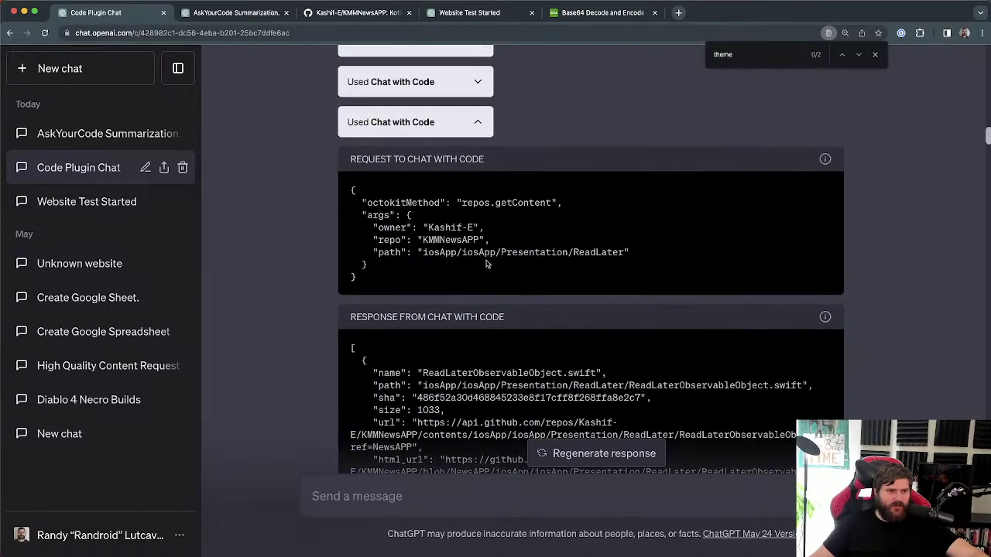
{"action": "scroll", "coordinate": [475, 377], "scroll_direction": "down", "scroll_amount": 5}
{"action": "type", "text": "file"}
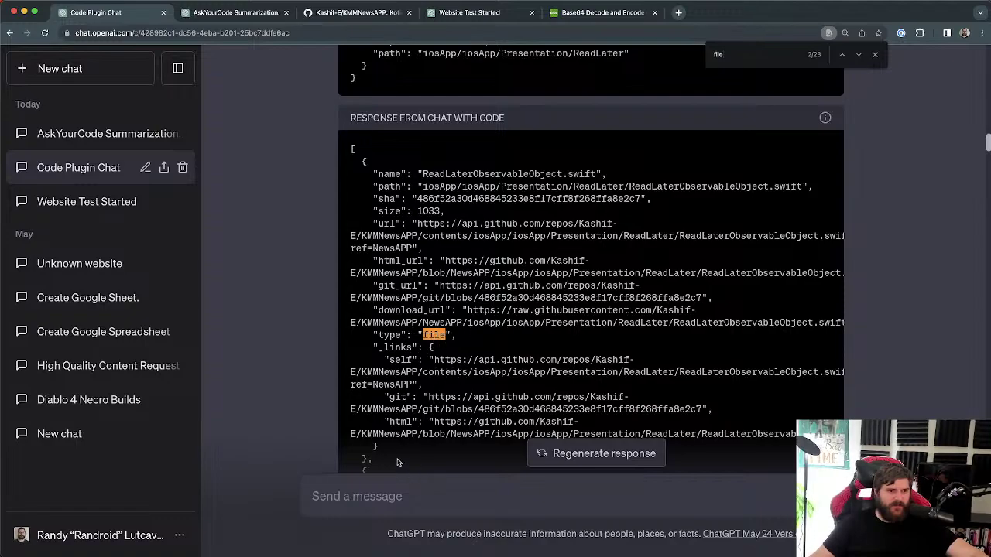
Step: Examine the ReadLaterObservableObject.swift entry in the ReadLater response, highlighting its download URL and surrounding fields
{"action": "left_click_drag", "start_coordinate": [456, 322], "coordinate": [867, 325]}
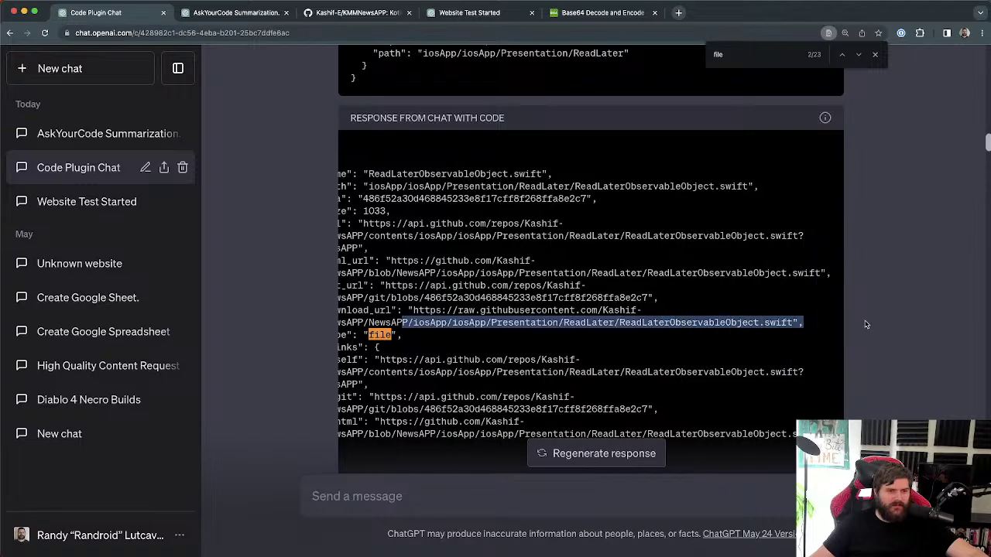
{"action": "left_click", "coordinate": [730, 345]}
{"action": "left_click_drag", "start_coordinate": [410, 355], "coordinate": [353, 147]}
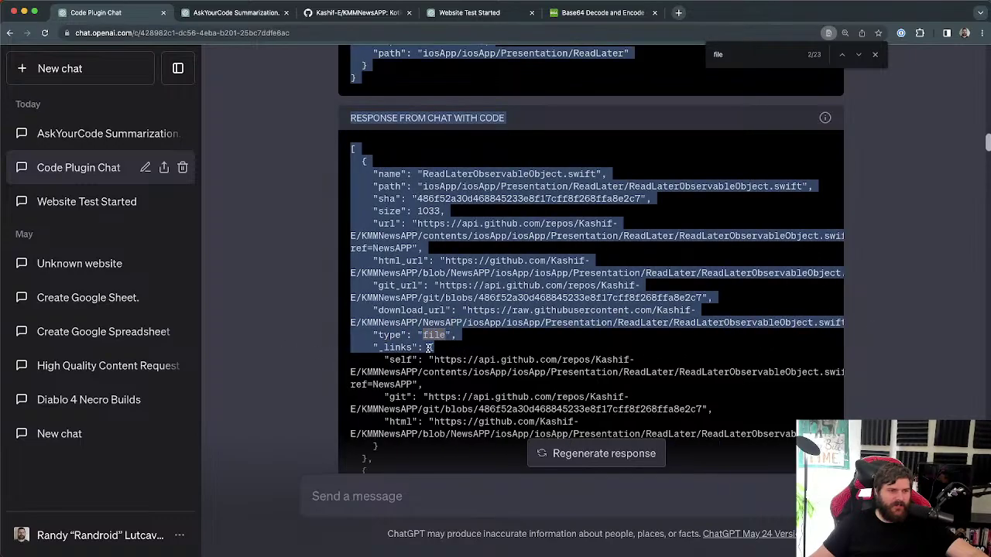
{"action": "left_click", "coordinate": [387, 356]}
Step: Expand the Chat with Code call under the NewsDetails.swift prompt again and highlight the content field name in its response
{"action": "scroll", "coordinate": [387, 356], "scroll_direction": "down", "scroll_amount": 10}
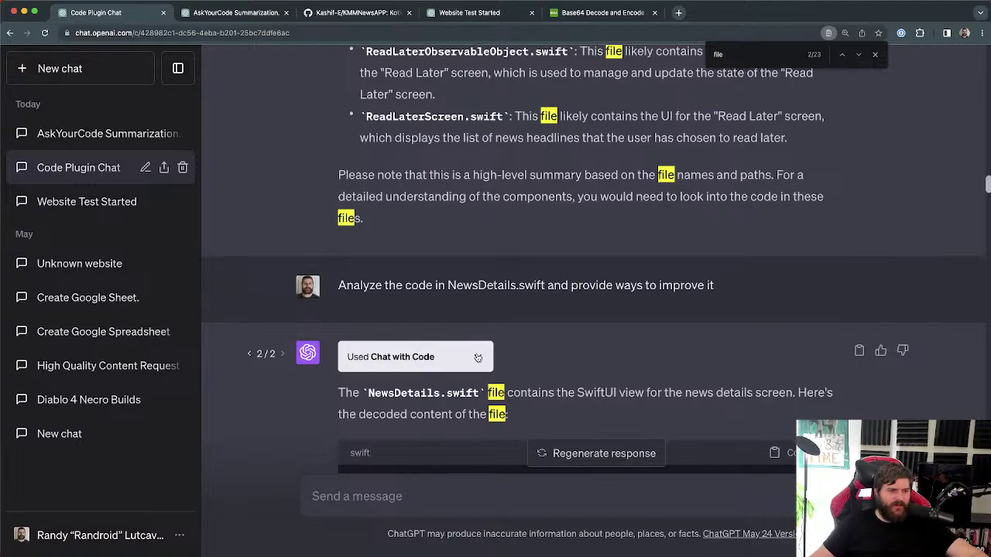
{"action": "left_click", "coordinate": [477, 357]}
{"action": "scroll", "coordinate": [535, 294], "scroll_direction": "down", "scroll_amount": 10}
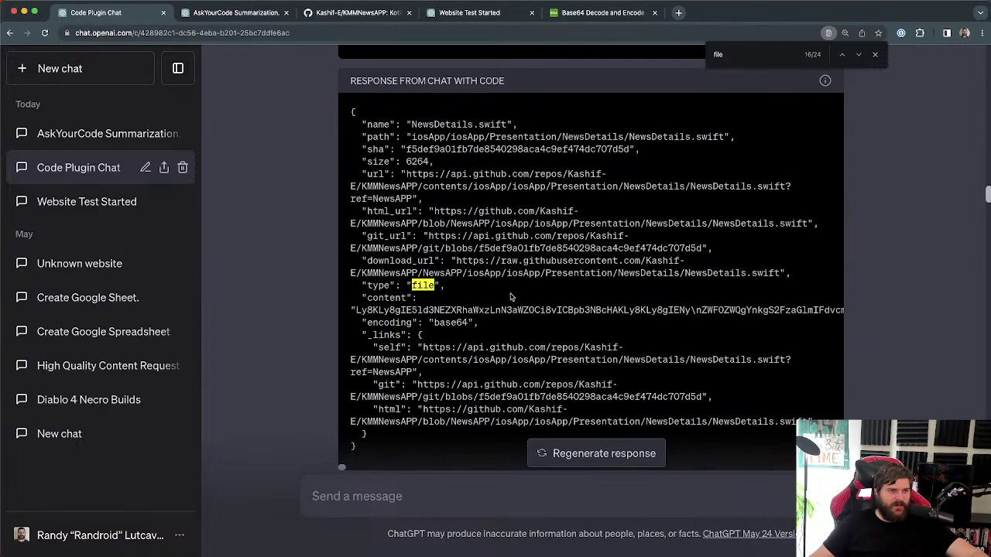
{"action": "double_click", "coordinate": [387, 297]}
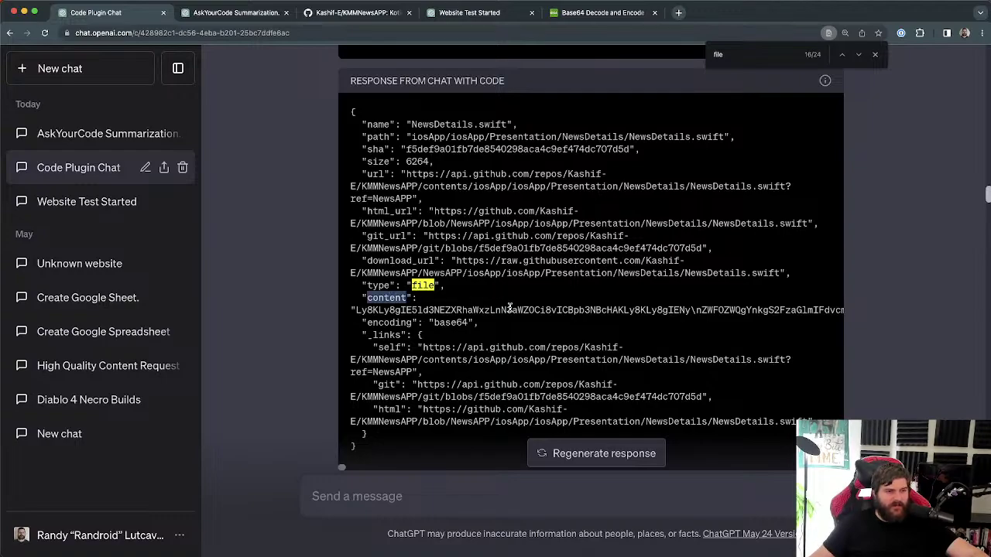
Step: Select the encoding line in the NewsDetails.swift response and search the page for encoding": "base64",
{"action": "left_click", "coordinate": [473, 322]}
{"action": "left_click_drag", "start_coordinate": [474, 322], "coordinate": [369, 323]}
{"action": "key", "text": "super+f"}
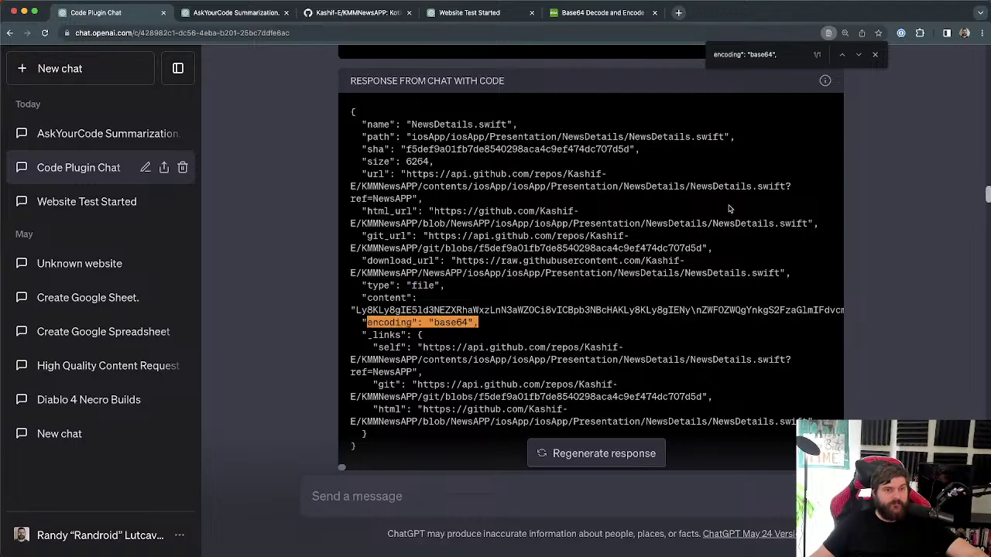
Step: Review the Chat with Code request and response for NewsDetails.swift, highlighting part of the encoded content string
{"action": "scroll", "coordinate": [364, 194], "scroll_direction": "up", "scroll_amount": 2}
{"action": "scroll", "coordinate": [462, 444], "scroll_direction": "up", "scroll_amount": 5}
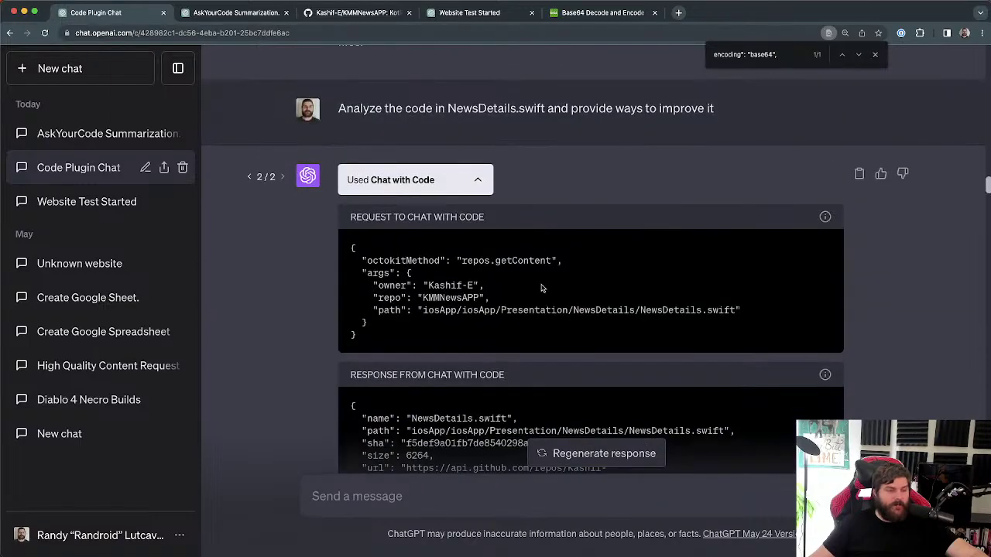
{"action": "scroll", "coordinate": [542, 288], "scroll_direction": "down", "scroll_amount": 5}
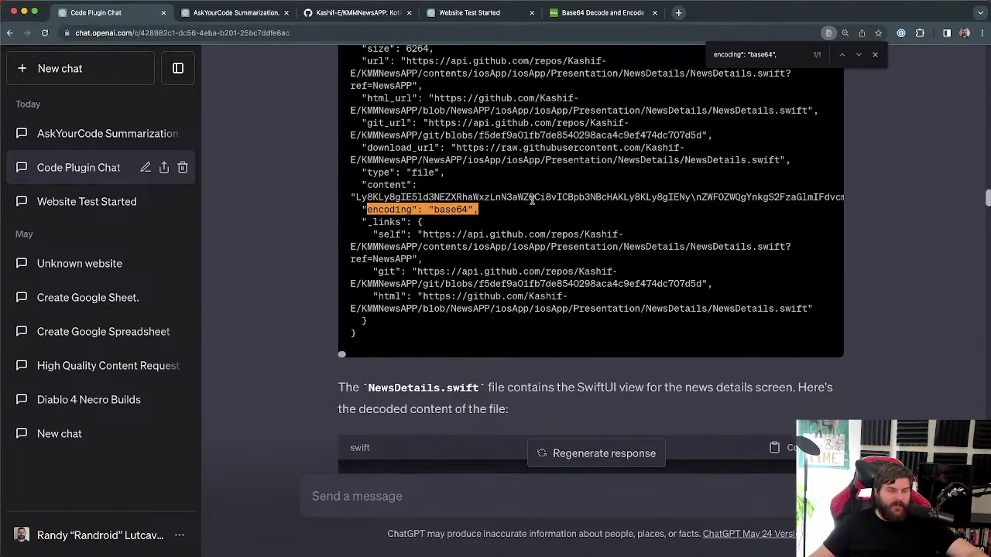
{"action": "double_click", "coordinate": [531, 200]}
{"action": "left_click", "coordinate": [534, 212]}
{"action": "scroll", "coordinate": [492, 225], "scroll_direction": "down", "scroll_amount": 2}
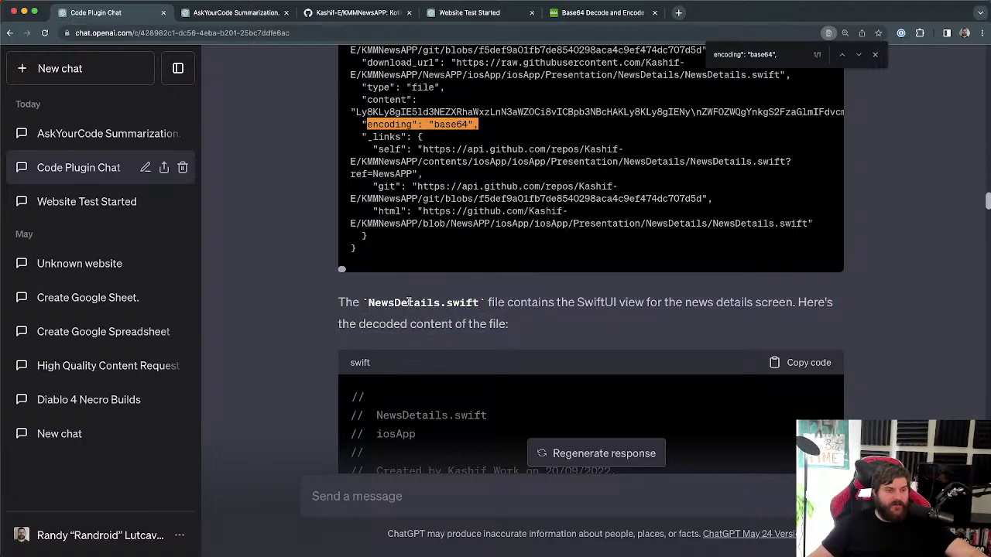
Step: Read the text introducing the decoded NewsDetails.swift content, highlighting parts of it, and view the start of the Swift code block
{"action": "left_click_drag", "start_coordinate": [408, 303], "coordinate": [515, 304]}
{"action": "left_click", "coordinate": [594, 315]}
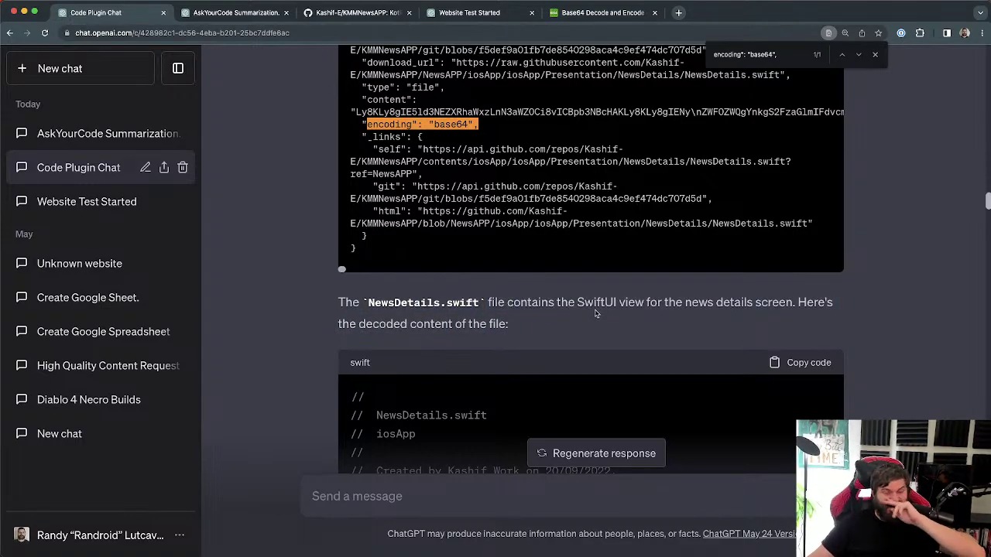
{"action": "mouse_move", "coordinate": [680, 302]}
{"action": "left_mouse_down"}
{"action": "mouse_move", "coordinate": [757, 305]}
{"action": "mouse_move", "coordinate": [686, 302]}
{"action": "left_mouse_up"}
{"action": "left_click", "coordinate": [757, 306]}
{"action": "left_click", "coordinate": [525, 329]}
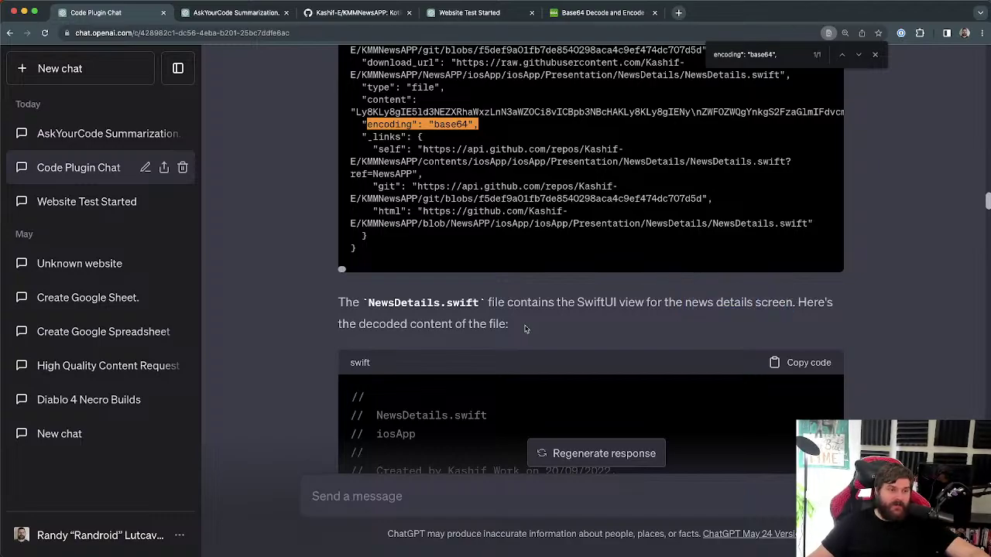
{"action": "triple_click", "coordinate": [512, 325]}
{"action": "left_click", "coordinate": [512, 326]}
{"action": "scroll", "coordinate": [542, 310], "scroll_direction": "down", "scroll_amount": 2}
{"action": "scroll", "coordinate": [558, 304], "scroll_direction": "down", "scroll_amount": 4}
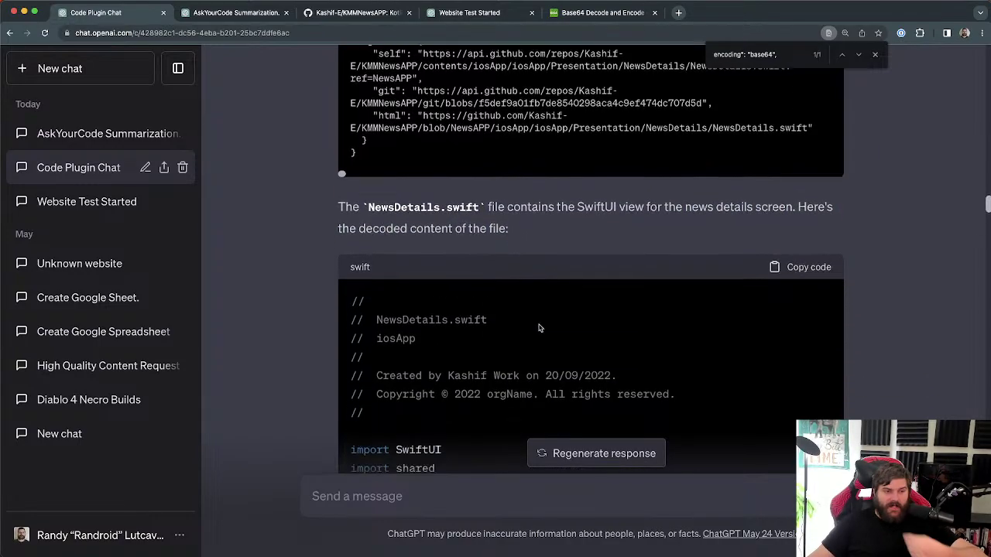
{"action": "scroll", "coordinate": [449, 322], "scroll_direction": "down", "scroll_amount": 2}
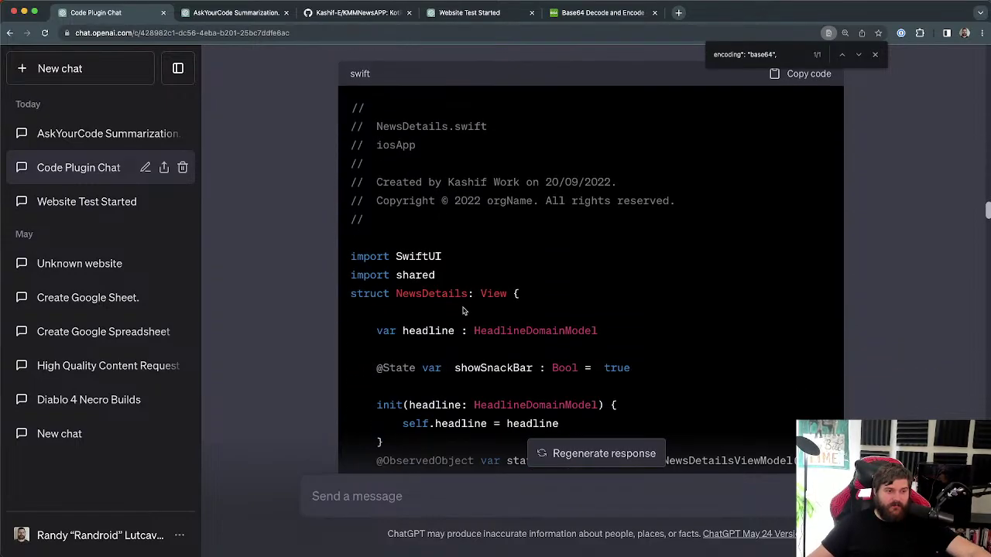
Step: Close the Base64 Decode and Encode page and return to the Code Plugin Chat conversation
{"action": "left_click", "coordinate": [604, 12]}
{"action": "left_click", "coordinate": [654, 13]}
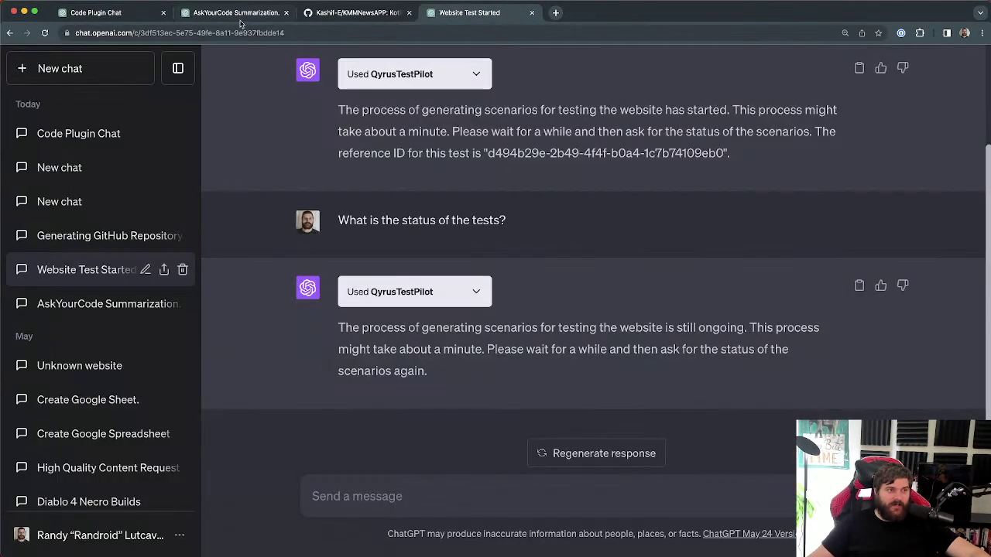
{"action": "left_click", "coordinate": [217, 14]}
{"action": "left_click", "coordinate": [103, 13]}
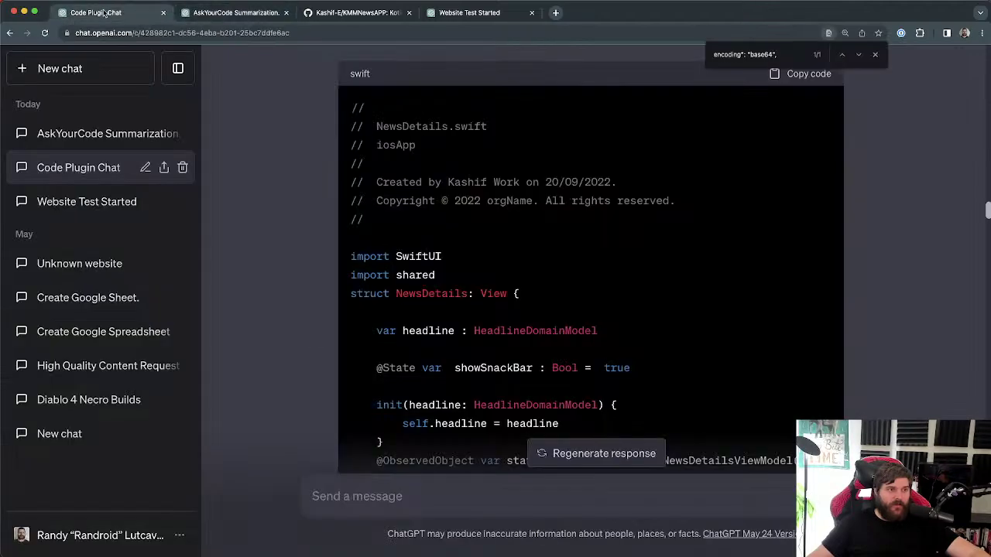
Step: Read through the decoded NewsDetails.swift code down to the numbered suggestions, highlighting the VStack line after Spacer() below the image frame
{"action": "scroll", "coordinate": [748, 329], "scroll_direction": "down", "scroll_amount": 3}
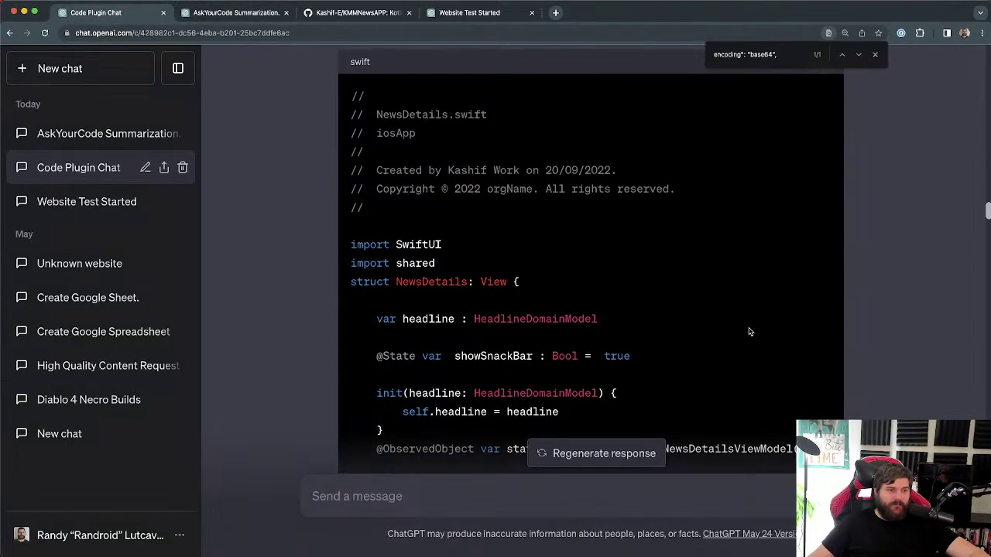
{"action": "scroll", "coordinate": [750, 331], "scroll_direction": "down", "scroll_amount": 6}
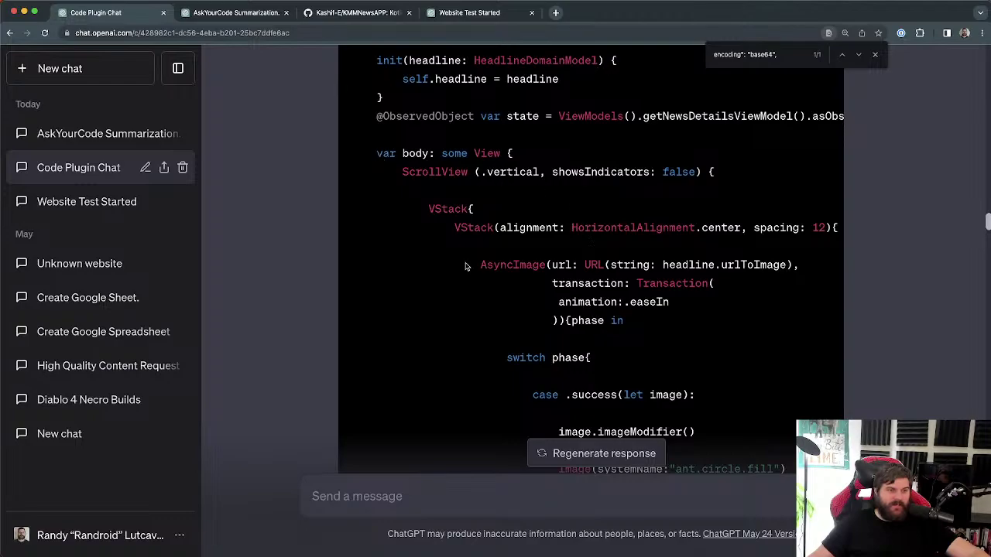
{"action": "scroll", "coordinate": [522, 328], "scroll_direction": "down", "scroll_amount": 3}
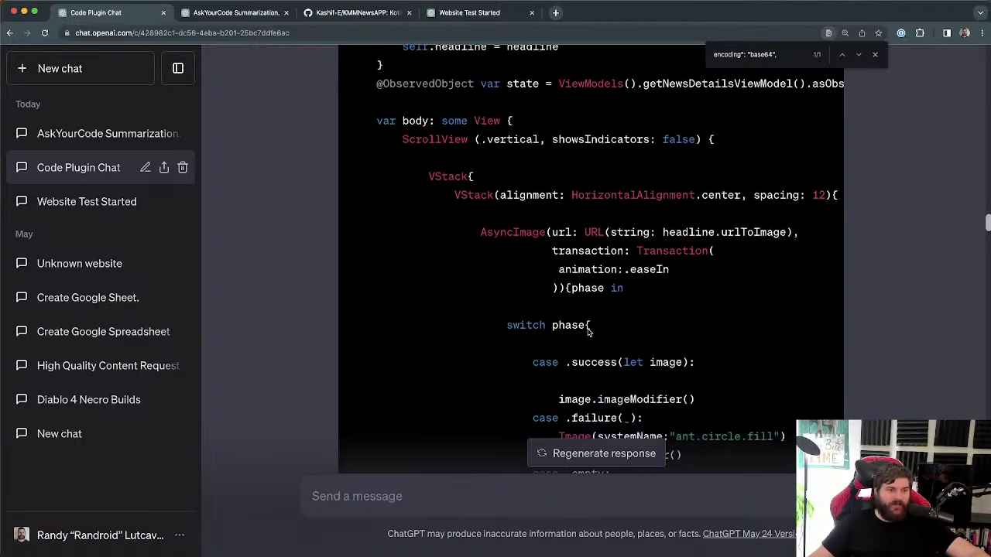
{"action": "scroll", "coordinate": [669, 391], "scroll_direction": "down", "scroll_amount": 5}
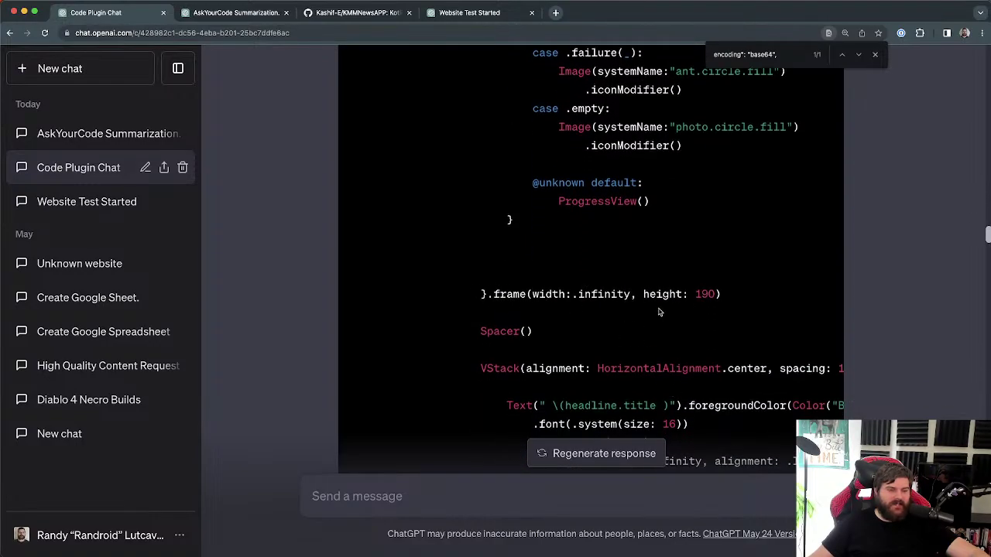
{"action": "left_click_drag", "start_coordinate": [513, 326], "coordinate": [501, 388]}
{"action": "scroll", "coordinate": [497, 272], "scroll_direction": "down", "scroll_amount": 7}
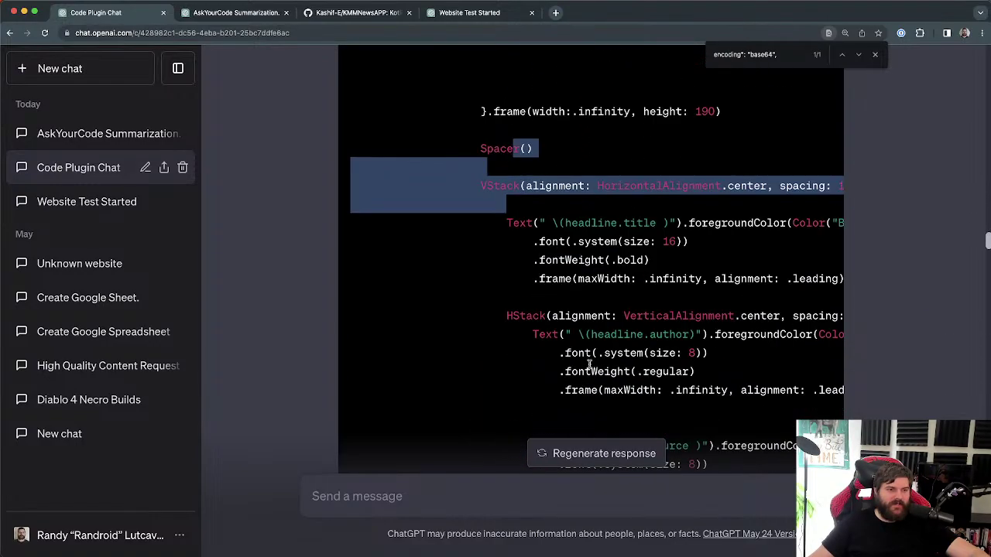
{"action": "scroll", "coordinate": [498, 272], "scroll_direction": "down", "scroll_amount": 15}
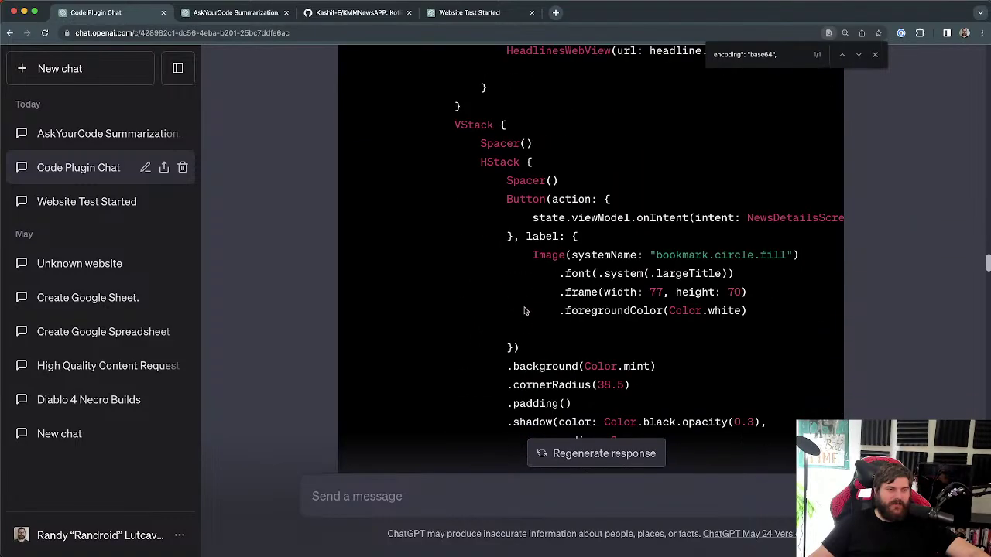
{"action": "scroll", "coordinate": [606, 249], "scroll_direction": "down", "scroll_amount": 7}
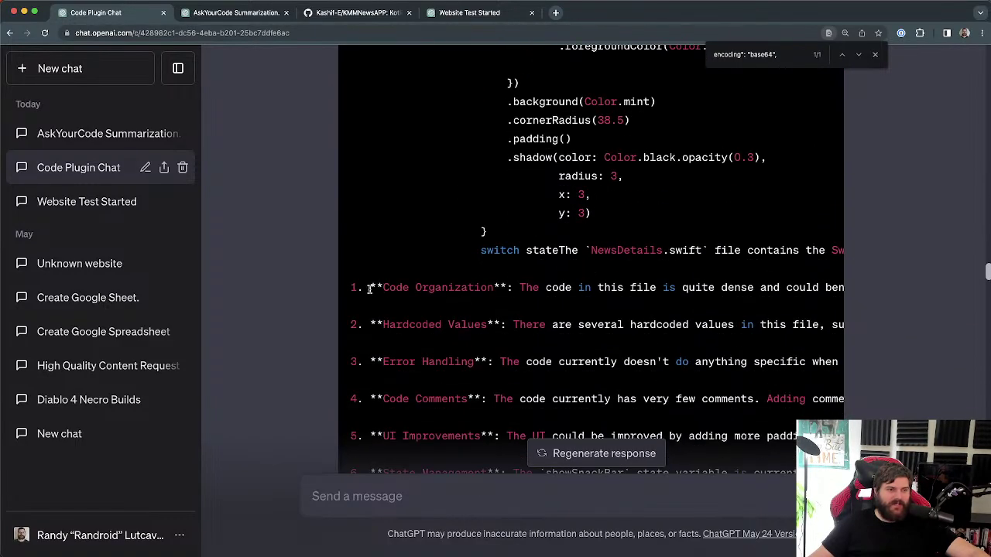
Step: Examine the numbered improvement suggestions at the end of the code block, highlighting several entries and the Code Organization heading
{"action": "left_click_drag", "start_coordinate": [370, 288], "coordinate": [390, 427]}
{"action": "scroll", "coordinate": [390, 427], "scroll_direction": "down", "scroll_amount": 6}
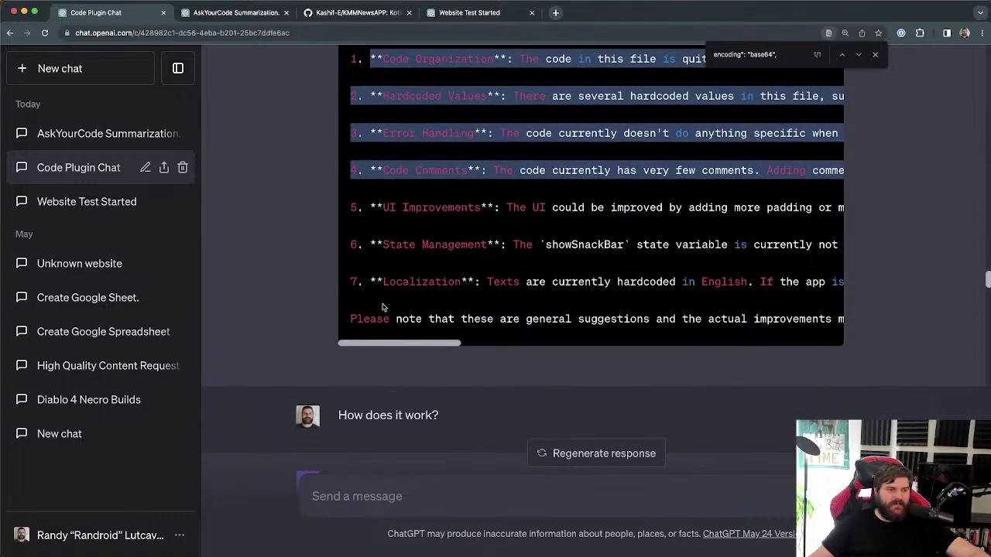
{"action": "left_click_drag", "start_coordinate": [374, 294], "coordinate": [384, 245]}
{"action": "scroll", "coordinate": [614, 273], "scroll_direction": "up", "scroll_amount": 5}
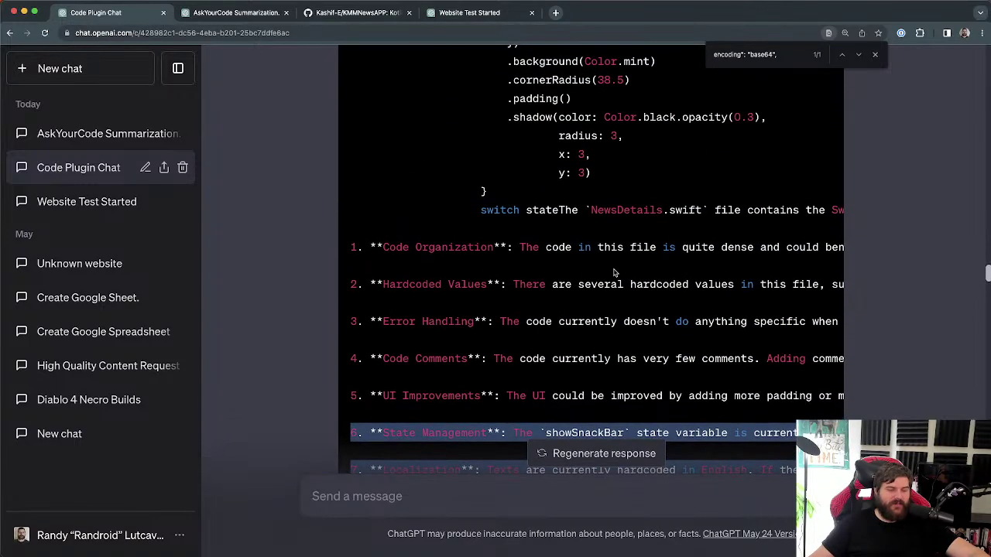
{"action": "left_click", "coordinate": [573, 295]}
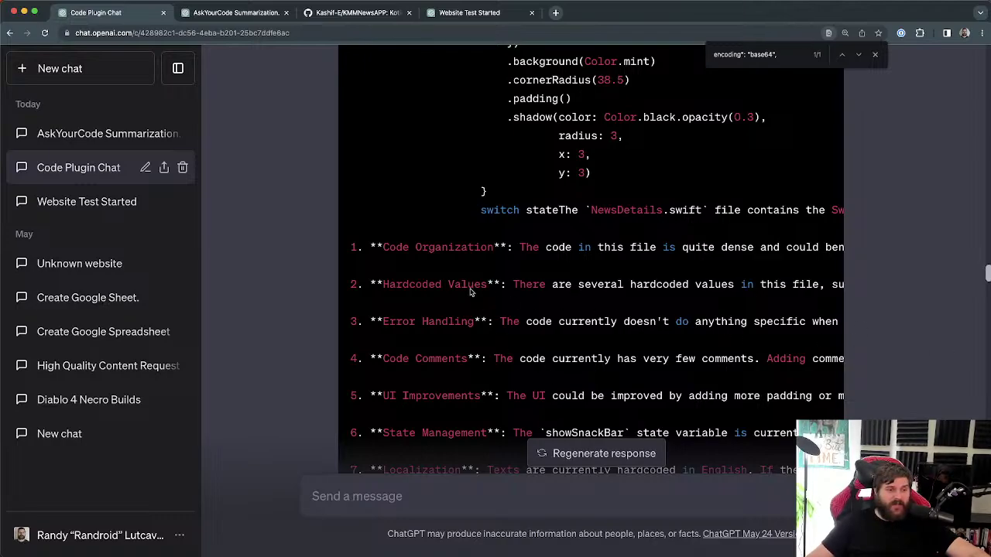
{"action": "double_click", "coordinate": [447, 246]}
{"action": "left_click", "coordinate": [521, 269]}
Step: Go back to the body declaration in the NewsDetails code and highlight its ScrollView and opening VStack lines
{"action": "scroll", "coordinate": [542, 256], "scroll_direction": "up", "scroll_amount": 20}
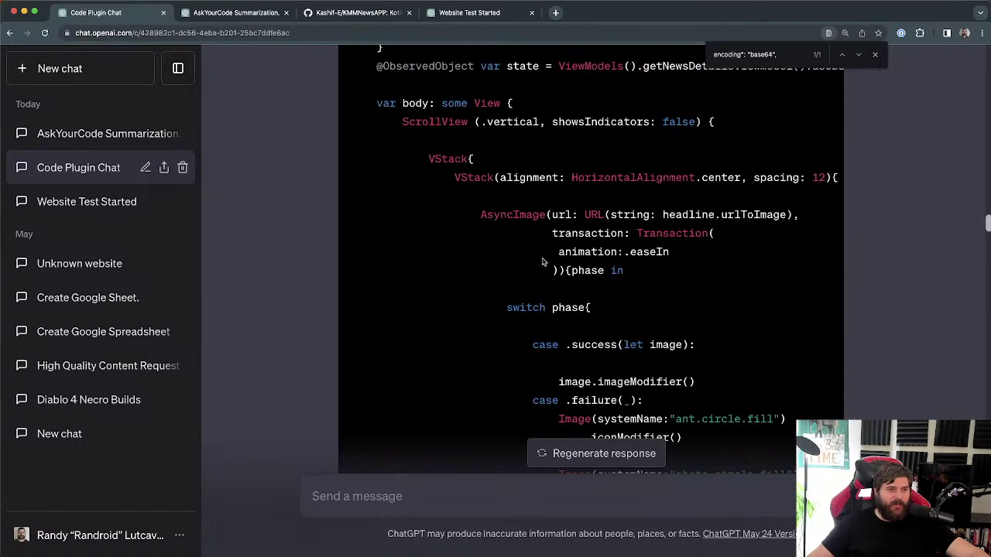
{"action": "scroll", "coordinate": [543, 262], "scroll_direction": "up", "scroll_amount": 5}
{"action": "left_click_drag", "start_coordinate": [401, 320], "coordinate": [462, 382]}
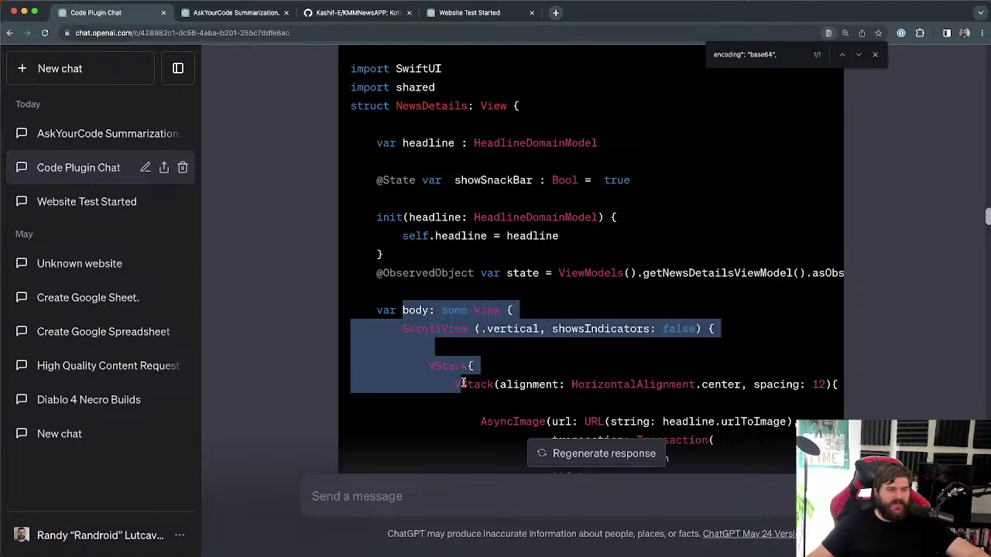
{"action": "left_click", "coordinate": [462, 366]}
{"action": "left_click_drag", "start_coordinate": [401, 328], "coordinate": [488, 406]}
{"action": "left_click", "coordinate": [462, 378]}
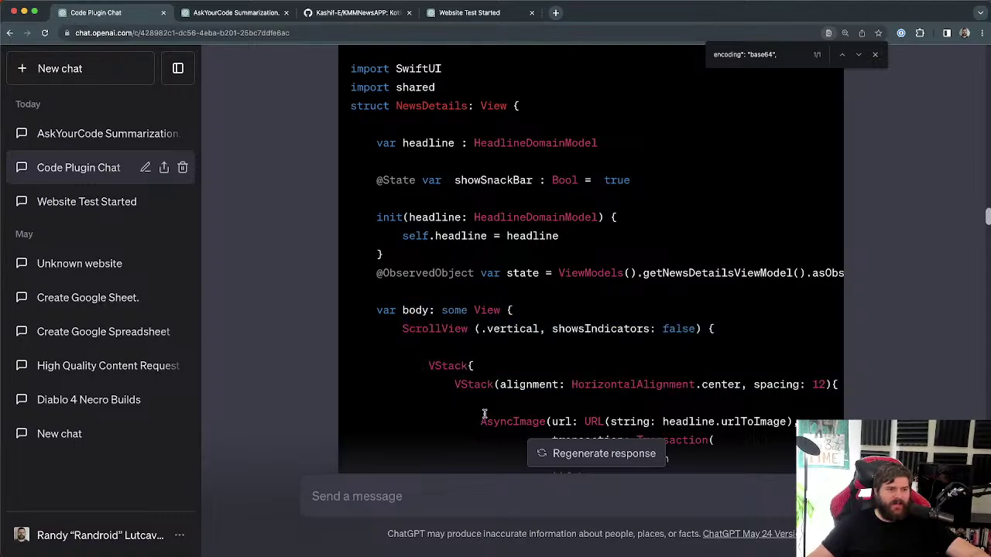
Step: Examine the nested VStack blocks inside the ScrollView, highlighting the outer VStack and the inner one with its alignment and spacing arguments
{"action": "scroll", "coordinate": [462, 333], "scroll_direction": "down", "scroll_amount": 2}
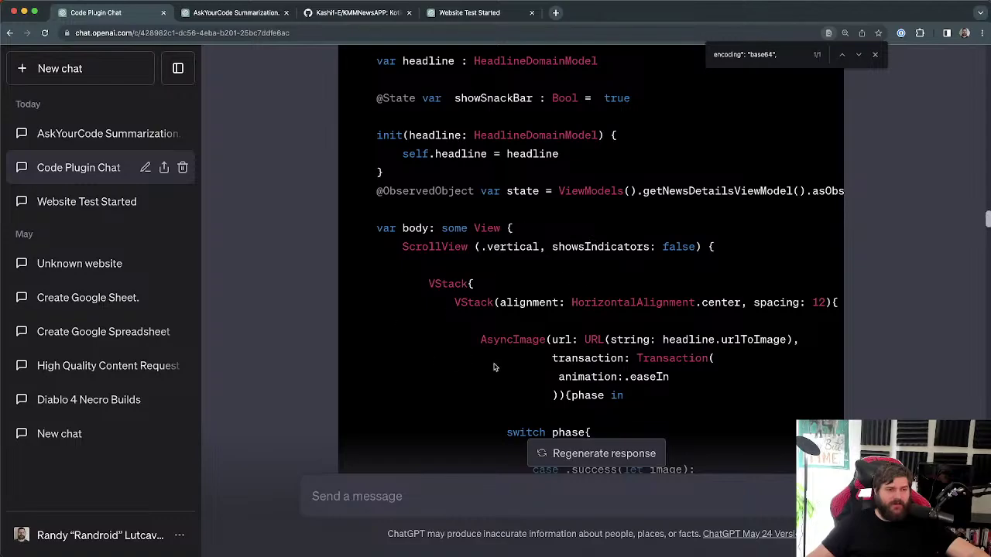
{"action": "left_click_drag", "start_coordinate": [422, 283], "coordinate": [798, 341]}
{"action": "left_click", "coordinate": [467, 297]}
{"action": "left_click_drag", "start_coordinate": [456, 301], "coordinate": [507, 374]}
{"action": "double_click", "coordinate": [444, 288]}
{"action": "left_click_drag", "start_coordinate": [454, 301], "coordinate": [482, 337]}
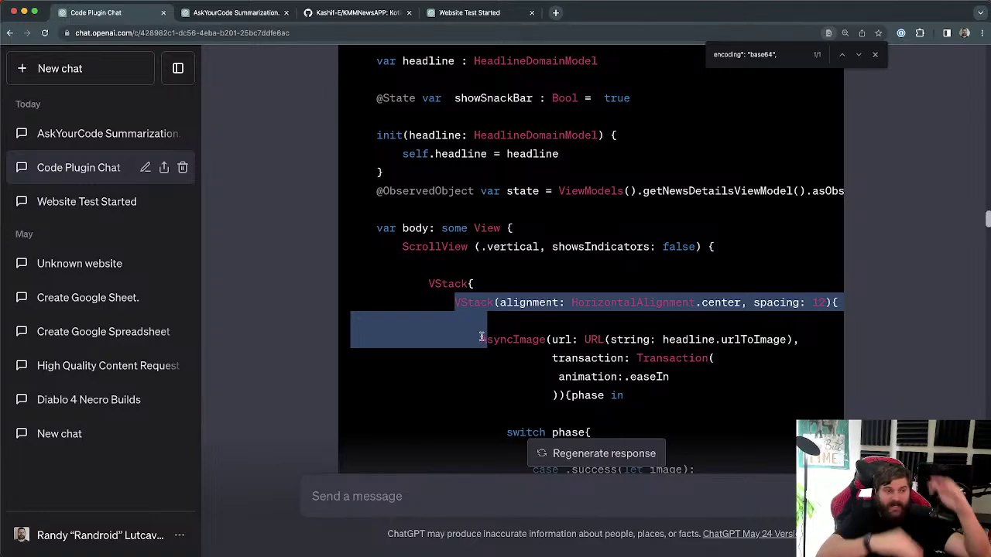
{"action": "left_click", "coordinate": [482, 338]}
Step: Highlight the shared import near the top of NewsDetails.swift and the names of the outer and inner VStack
{"action": "scroll", "coordinate": [496, 325], "scroll_direction": "down", "scroll_amount": 3}
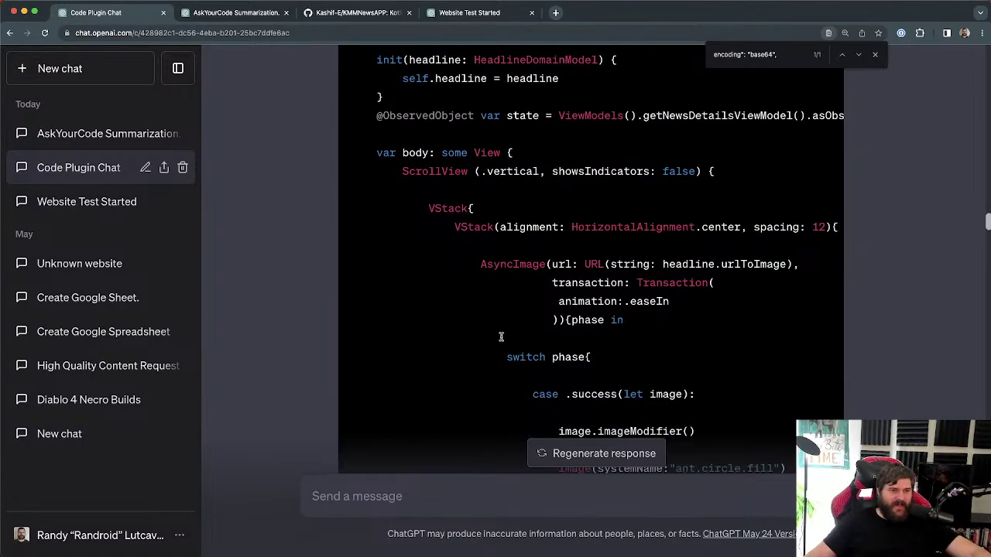
{"action": "scroll", "coordinate": [518, 307], "scroll_direction": "up", "scroll_amount": 6}
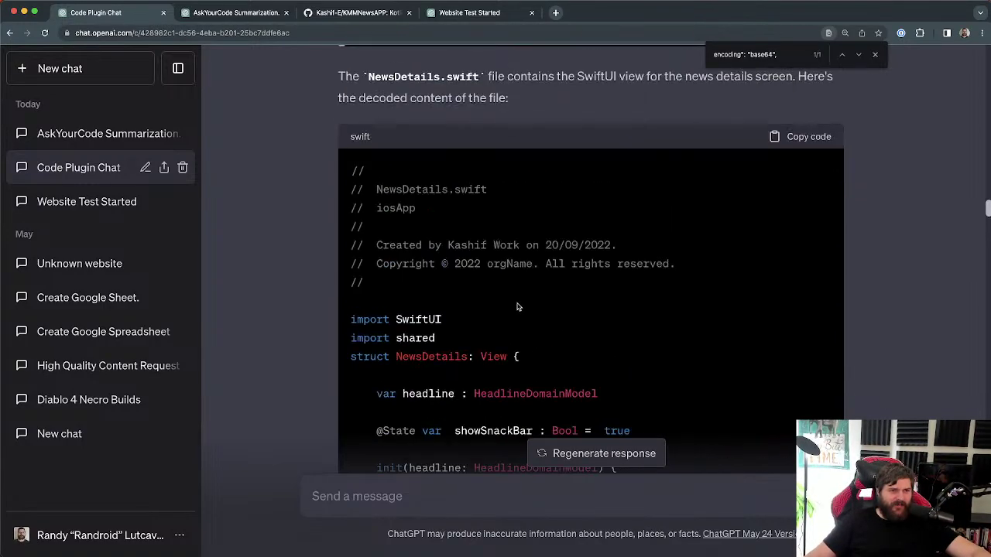
{"action": "double_click", "coordinate": [422, 338]}
{"action": "scroll", "coordinate": [418, 310], "scroll_direction": "down", "scroll_amount": 2}
{"action": "scroll", "coordinate": [449, 271], "scroll_direction": "down", "scroll_amount": 7}
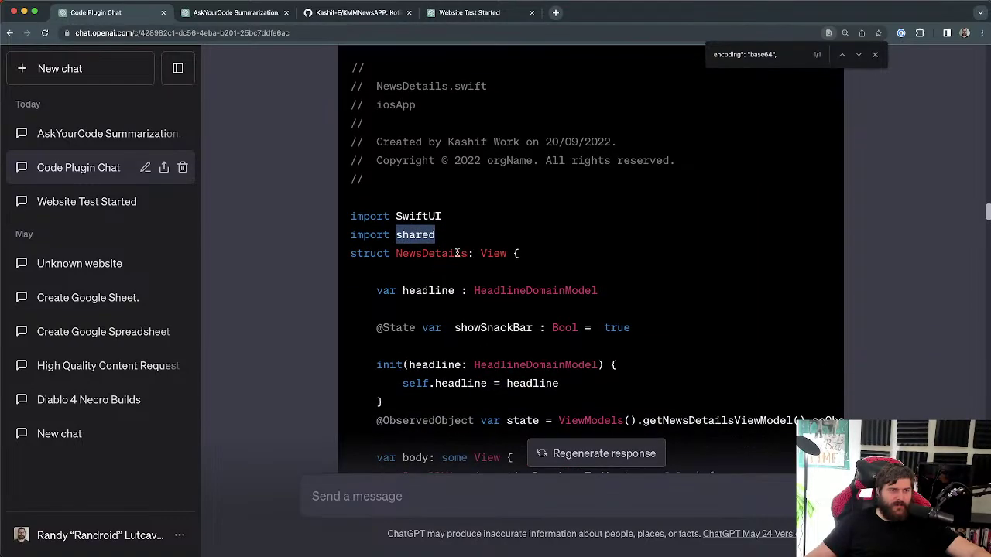
{"action": "mouse_move", "coordinate": [432, 248]}
{"action": "left_mouse_down"}
{"action": "mouse_move", "coordinate": [469, 249]}
{"action": "mouse_move", "coordinate": [429, 245]}
{"action": "left_mouse_up"}
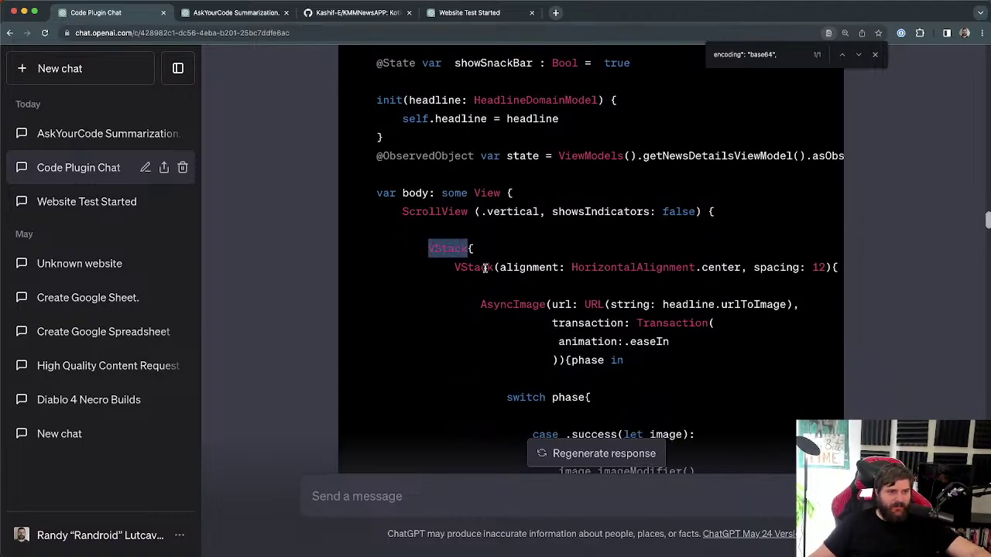
{"action": "left_click_drag", "start_coordinate": [493, 265], "coordinate": [458, 267]}
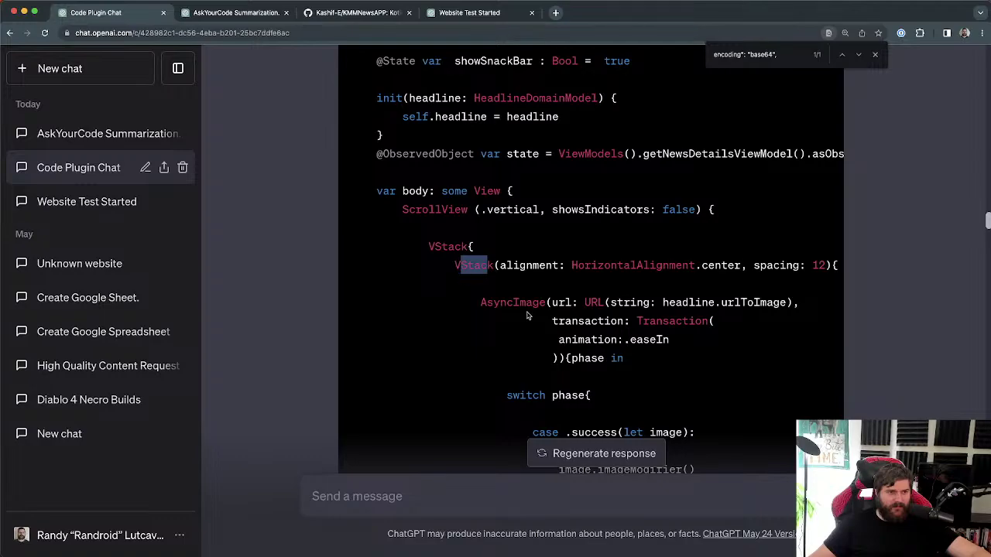
Step: Highlight the AsyncImage call inside the inner VStack
{"action": "scroll", "coordinate": [528, 315], "scroll_direction": "down", "scroll_amount": 3}
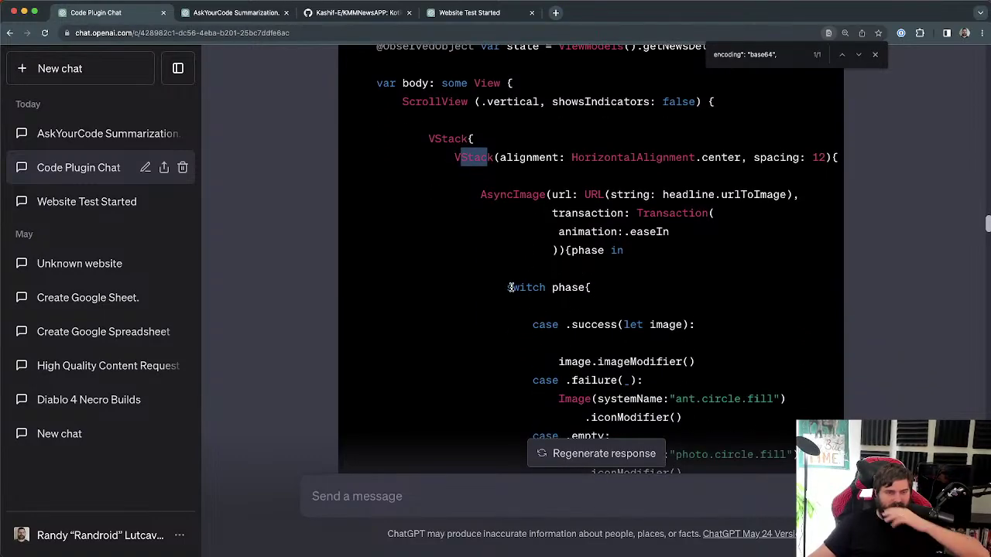
{"action": "double_click", "coordinate": [509, 197]}
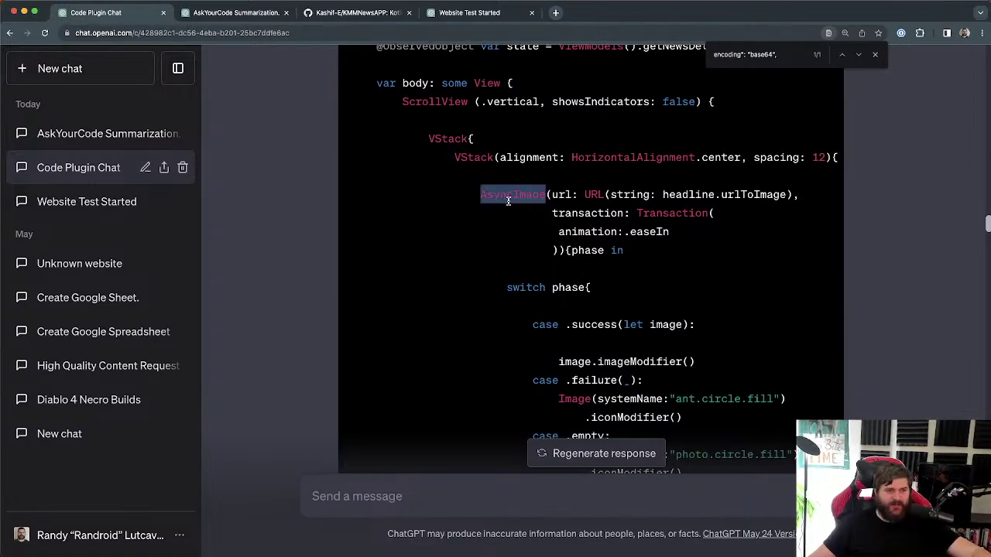
{"action": "left_click", "coordinate": [543, 246]}
{"action": "double_click", "coordinate": [527, 194]}
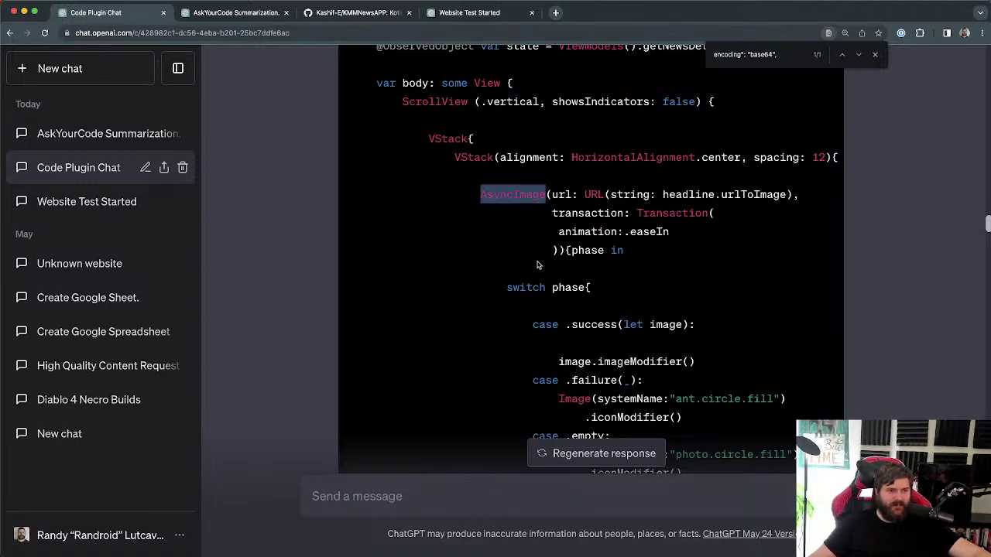
{"action": "left_click", "coordinate": [540, 265]}
Step: Highlight the switch phase block with its success, failure, empty and default cases and review it alongside the AsyncImage call
{"action": "left_click_drag", "start_coordinate": [509, 286], "coordinate": [663, 433]}
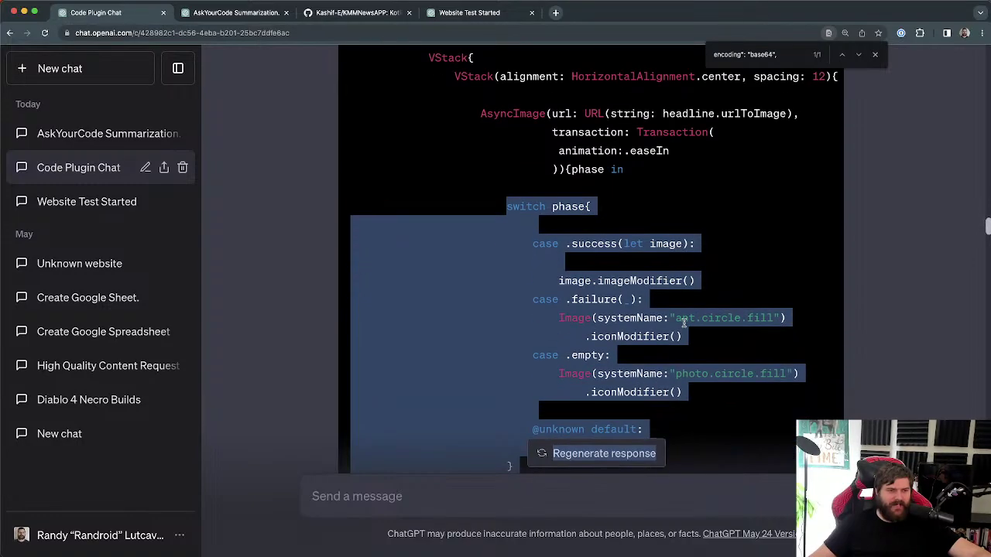
{"action": "left_click", "coordinate": [746, 411]}
{"action": "scroll", "coordinate": [746, 411], "scroll_direction": "down", "scroll_amount": 3}
{"action": "left_click_drag", "start_coordinate": [509, 66], "coordinate": [684, 344]}
{"action": "scroll", "coordinate": [685, 345], "scroll_direction": "up", "scroll_amount": 5}
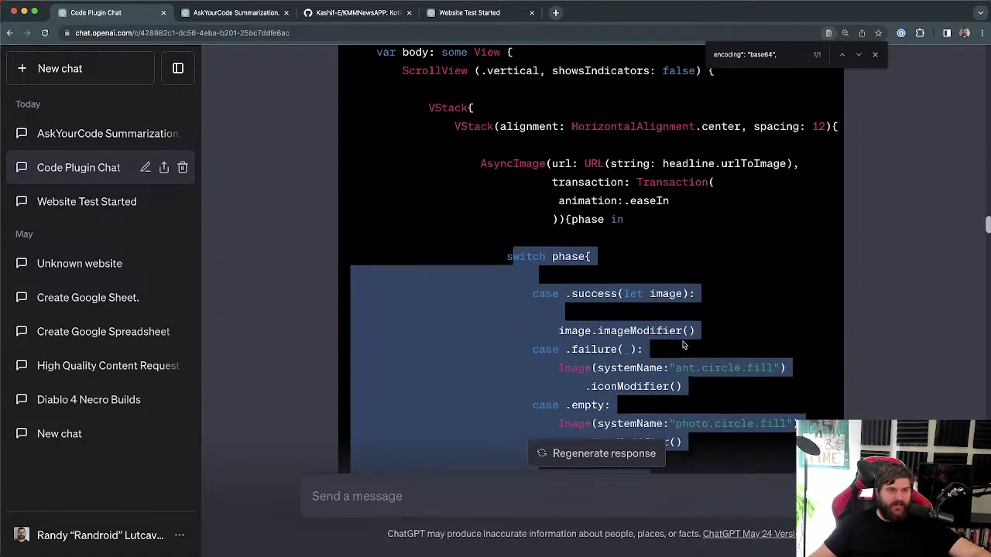
{"action": "left_click", "coordinate": [516, 181]}
{"action": "scroll", "coordinate": [577, 297], "scroll_direction": "down", "scroll_amount": 4}
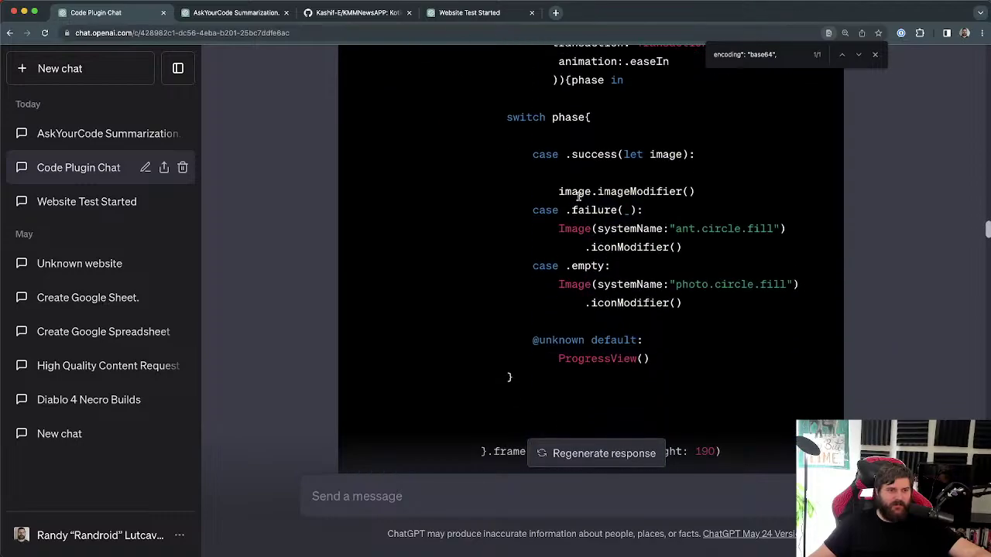
Step: Highlight the switch phase cases and the whole switch block, and review them against the enclosing VStack and AsyncImage code
{"action": "left_click_drag", "start_coordinate": [534, 155], "coordinate": [664, 394]}
{"action": "left_click", "coordinate": [663, 393]}
{"action": "left_click_drag", "start_coordinate": [563, 383], "coordinate": [431, 120]}
{"action": "scroll", "coordinate": [463, 98], "scroll_direction": "up", "scroll_amount": 2}
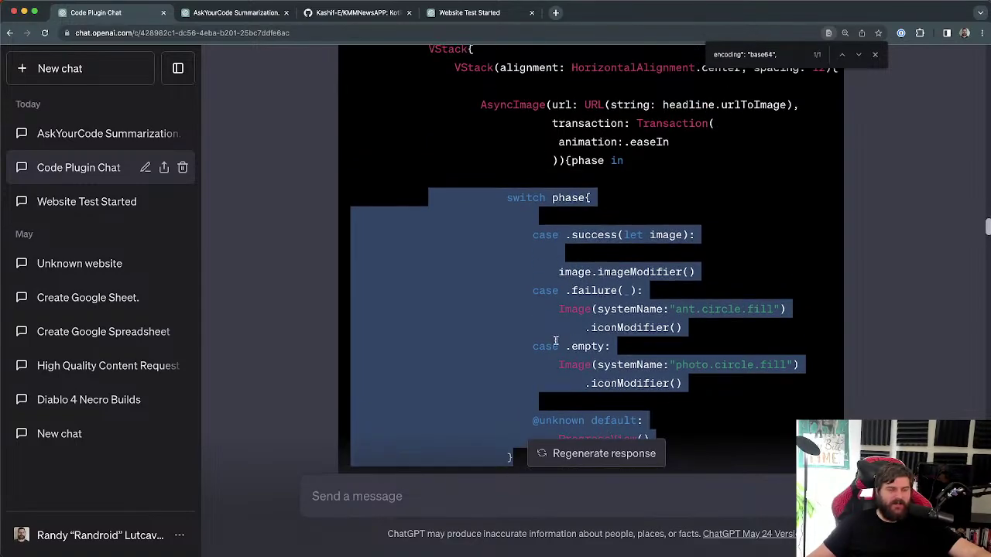
{"action": "scroll", "coordinate": [555, 341], "scroll_direction": "up", "scroll_amount": 4}
{"action": "scroll", "coordinate": [459, 332], "scroll_direction": "down", "scroll_amount": 2}
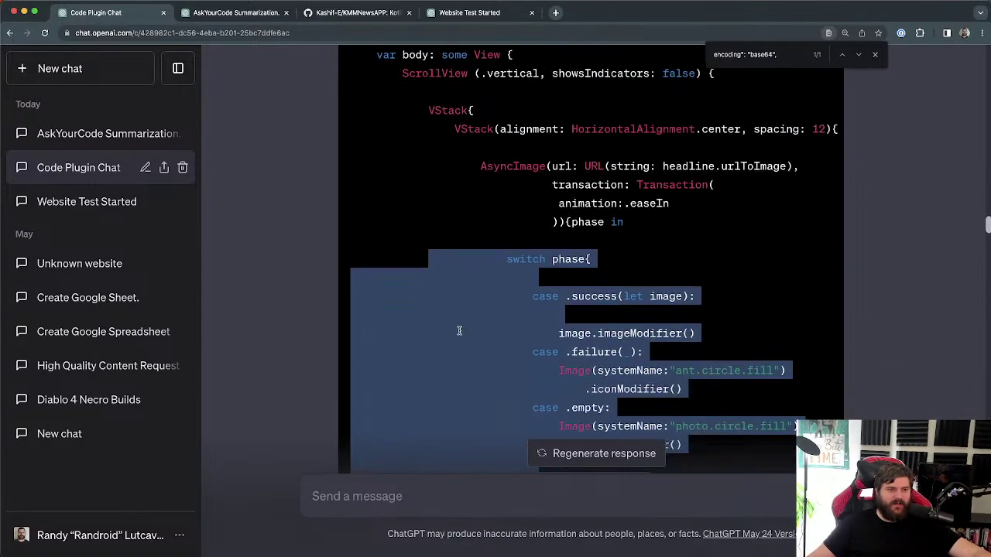
Step: Highlight the code from the inner VStack line down to the closing brace of the switch phase block
{"action": "scroll", "coordinate": [459, 330], "scroll_direction": "down", "scroll_amount": 5}
{"action": "left_click_drag", "start_coordinate": [539, 310], "coordinate": [469, 292]}
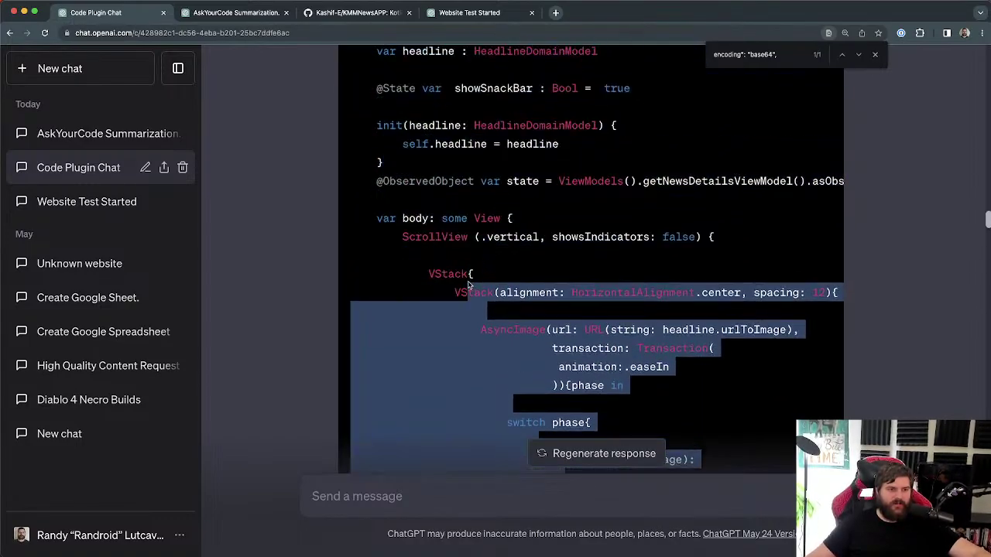
{"action": "scroll", "coordinate": [491, 281], "scroll_direction": "down", "scroll_amount": 6}
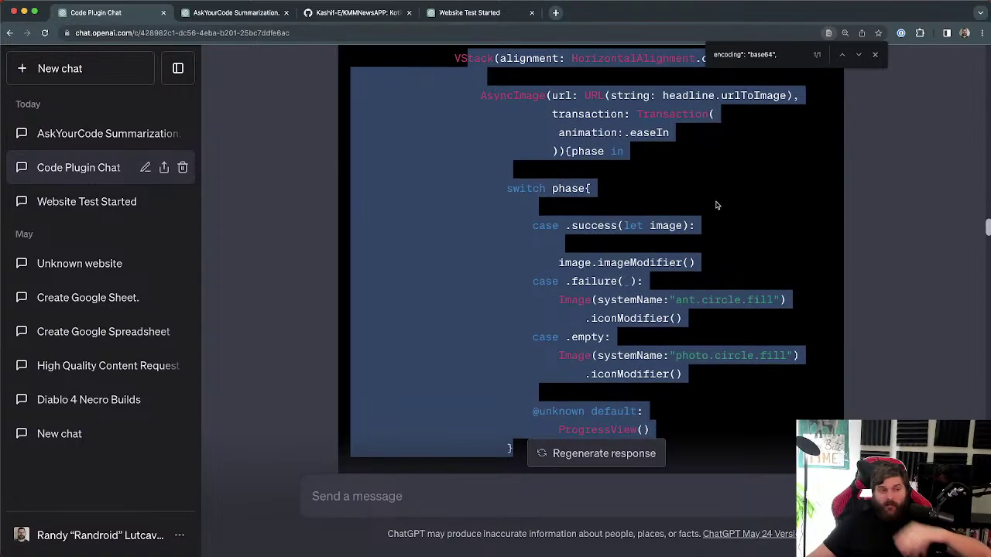
{"action": "left_click", "coordinate": [531, 172]}
{"action": "scroll", "coordinate": [511, 193], "scroll_direction": "up", "scroll_amount": 2}
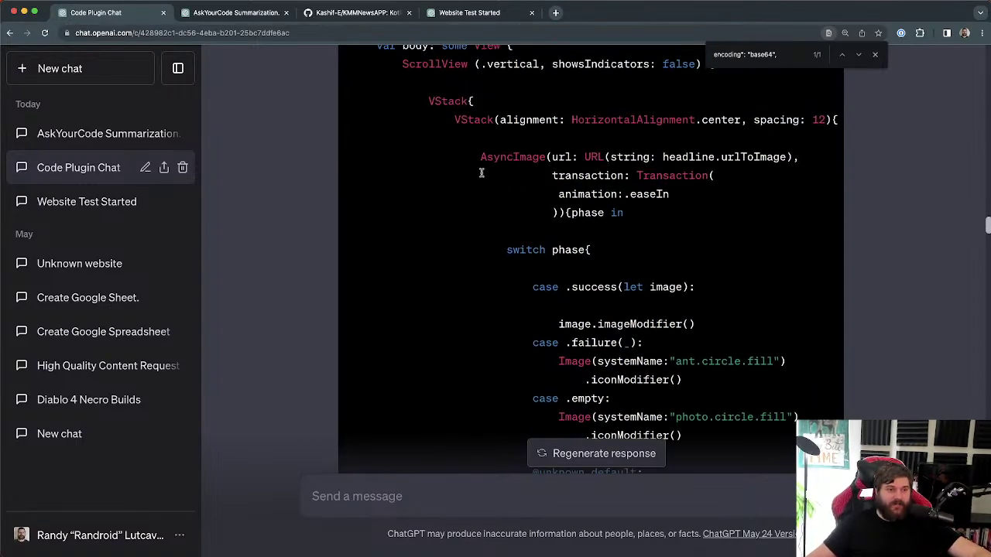
Step: Highlight the AsyncImage call together with its switch phase block, and the switch block on its own
{"action": "left_click_drag", "start_coordinate": [488, 157], "coordinate": [581, 453]}
{"action": "scroll", "coordinate": [513, 192], "scroll_direction": "down", "scroll_amount": 2}
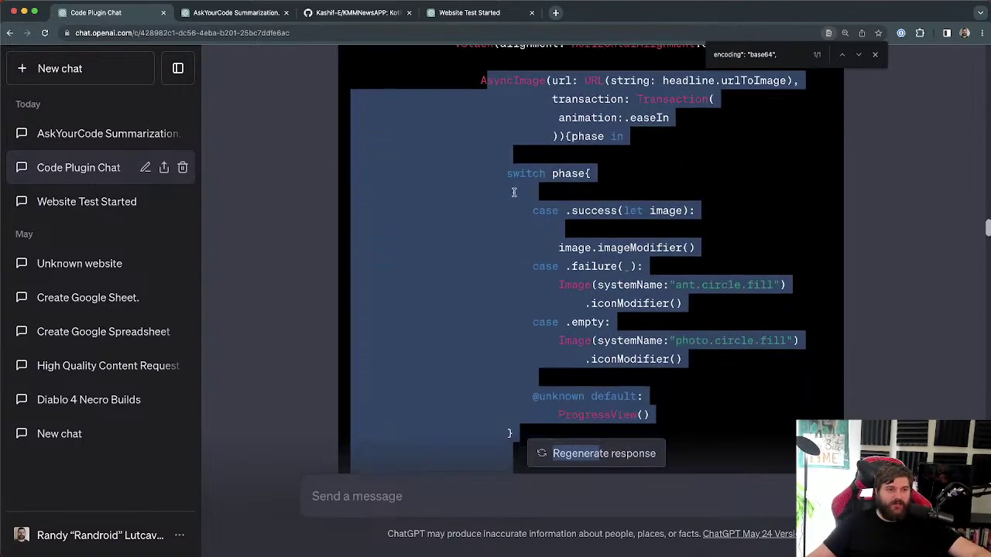
{"action": "left_click", "coordinate": [570, 241]}
{"action": "left_click_drag", "start_coordinate": [685, 428], "coordinate": [492, 173]}
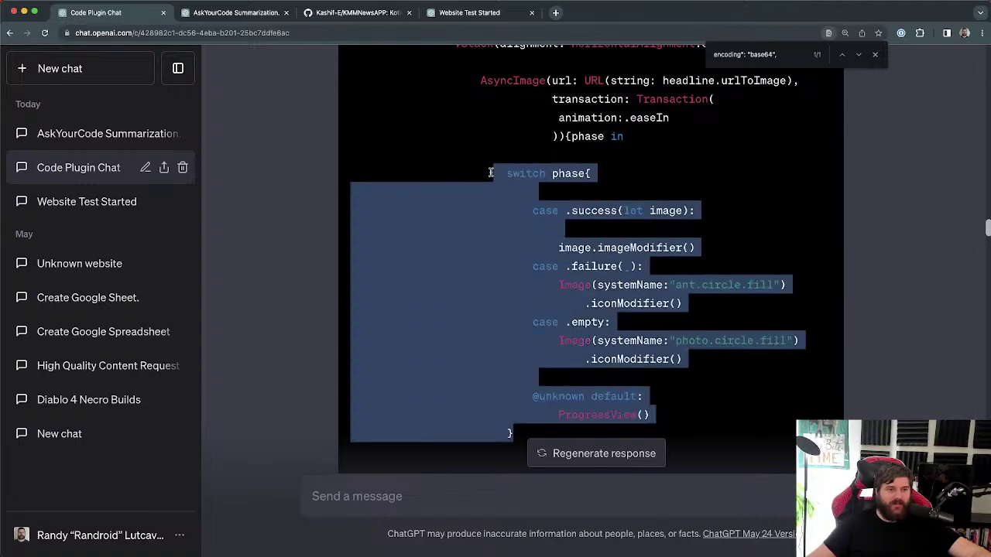
{"action": "scroll", "coordinate": [479, 288], "scroll_direction": "up", "scroll_amount": 2}
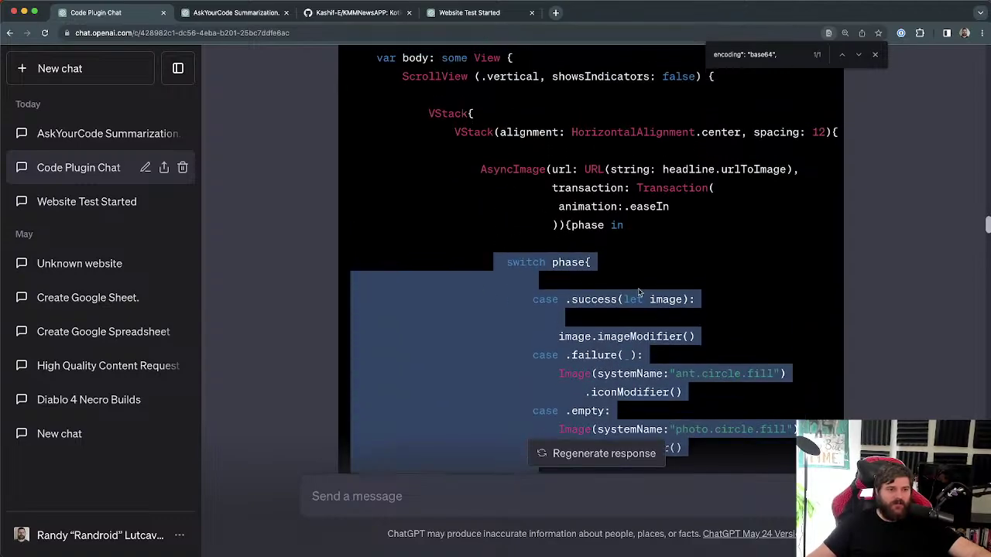
Step: Highlight the code from the outer VStack through the AsyncImage call to the start of the switch phase block
{"action": "scroll", "coordinate": [442, 204], "scroll_direction": "up", "scroll_amount": 1}
{"action": "left_click_drag", "start_coordinate": [426, 126], "coordinate": [684, 280]}
{"action": "left_click", "coordinate": [685, 280]}
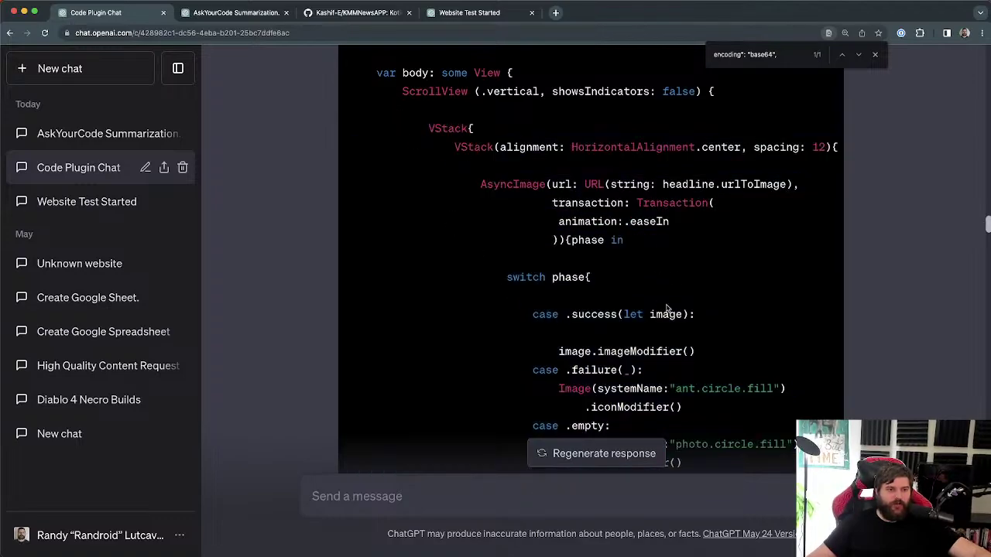
{"action": "scroll", "coordinate": [667, 316], "scroll_direction": "down", "scroll_amount": 5}
{"action": "scroll", "coordinate": [666, 319], "scroll_direction": "up", "scroll_amount": 9}
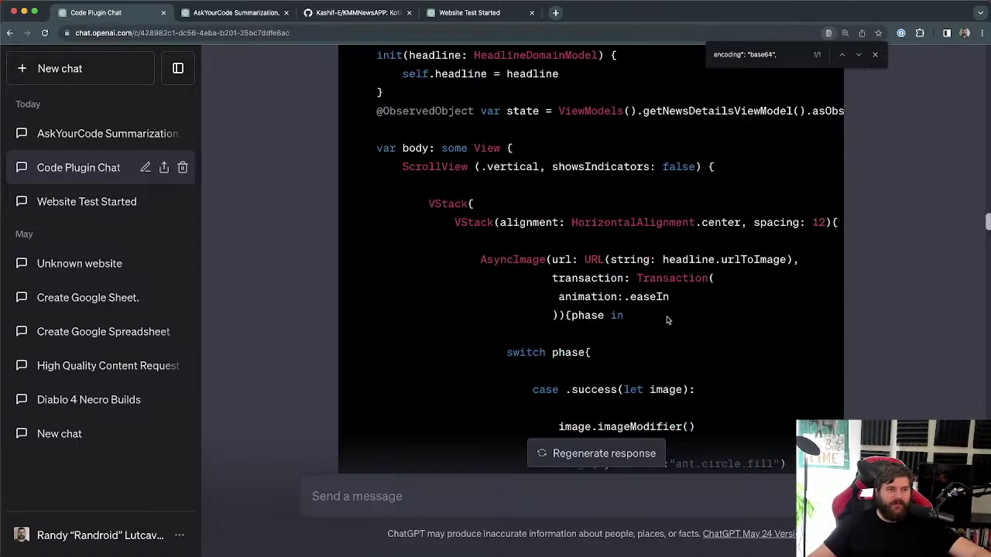
Step: Highlight the success and failure cases, and the fallback images from the failure case through the default ProgressView
{"action": "scroll", "coordinate": [479, 307], "scroll_direction": "down", "scroll_amount": 3}
{"action": "left_click_drag", "start_coordinate": [514, 318], "coordinate": [642, 414]}
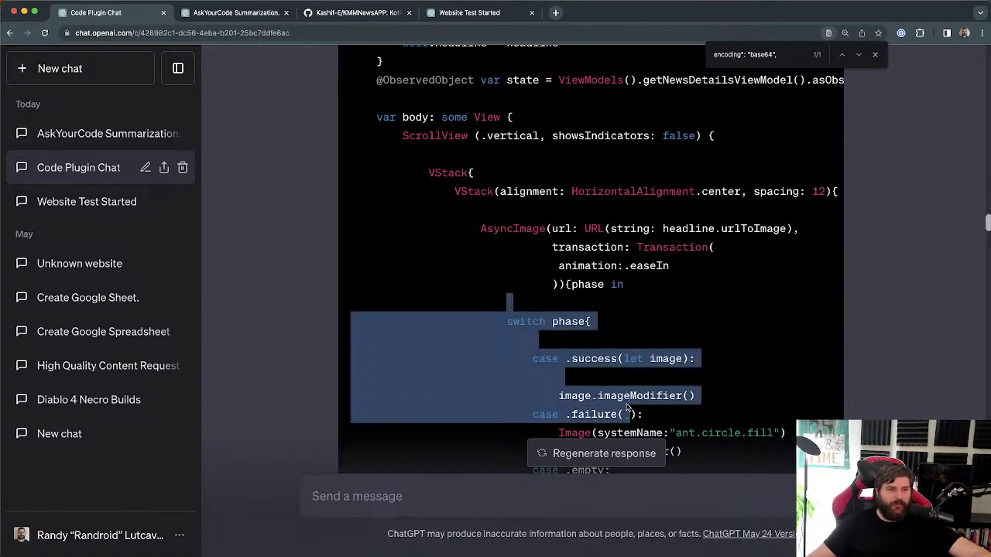
{"action": "scroll", "coordinate": [681, 356], "scroll_direction": "down", "scroll_amount": 7}
{"action": "left_click", "coordinate": [682, 358]}
{"action": "left_click_drag", "start_coordinate": [681, 275], "coordinate": [542, 148]}
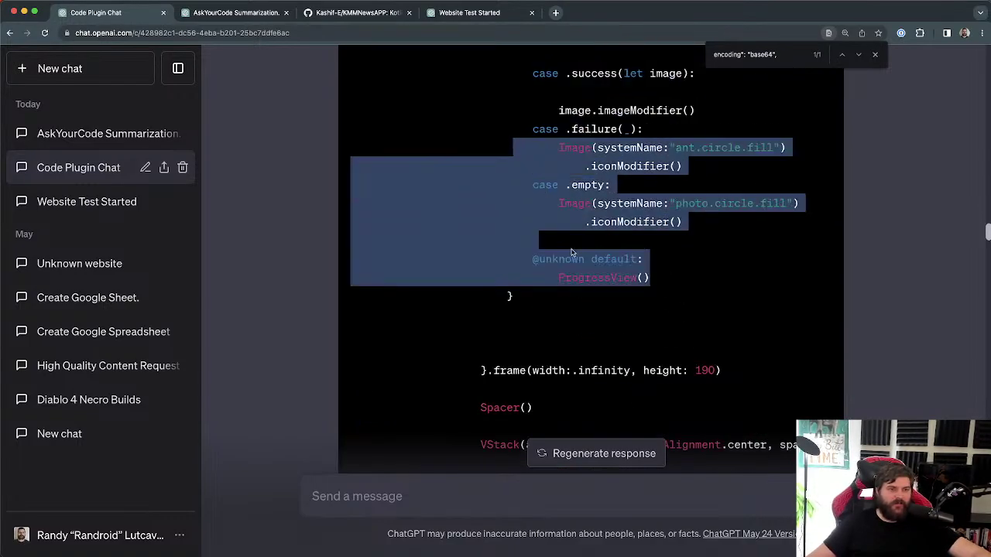
Step: Highlight the frame modifier with infinite width and height 190, and the Spacer below it
{"action": "scroll", "coordinate": [581, 274], "scroll_direction": "down", "scroll_amount": 3}
{"action": "left_click_drag", "start_coordinate": [494, 262], "coordinate": [660, 275]}
{"action": "scroll", "coordinate": [658, 279], "scroll_direction": "down", "scroll_amount": 3}
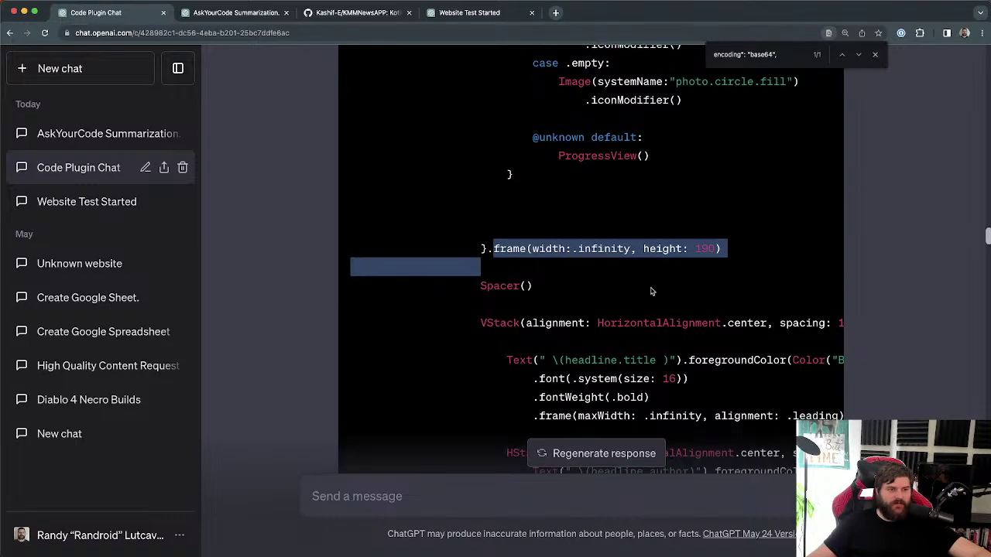
{"action": "left_click_drag", "start_coordinate": [547, 221], "coordinate": [437, 218]}
Step: Highlight the VStack line below the Spacer, including its horizontal center alignment and spacing arguments
{"action": "scroll", "coordinate": [540, 229], "scroll_direction": "down", "scroll_amount": 3}
{"action": "left_click_drag", "start_coordinate": [508, 178], "coordinate": [765, 177]}
{"action": "left_click", "coordinate": [767, 183]}
{"action": "left_click_drag", "start_coordinate": [564, 174], "coordinate": [751, 171]}
{"action": "left_click", "coordinate": [477, 223]}
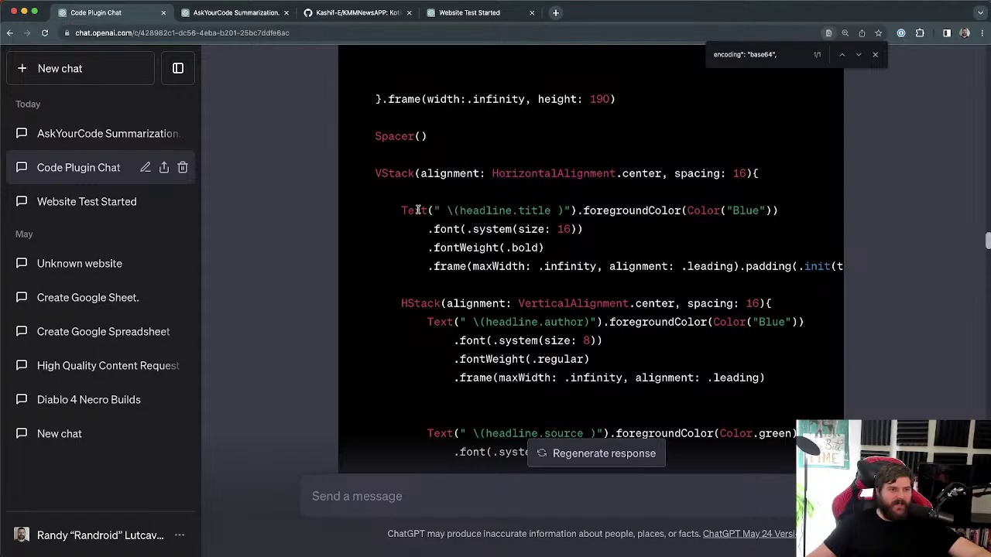
Step: Highlight the headline.title Text element along with its font, fontWeight and frame modifiers
{"action": "left_click_drag", "start_coordinate": [417, 210], "coordinate": [564, 210]}
{"action": "left_click", "coordinate": [480, 209]}
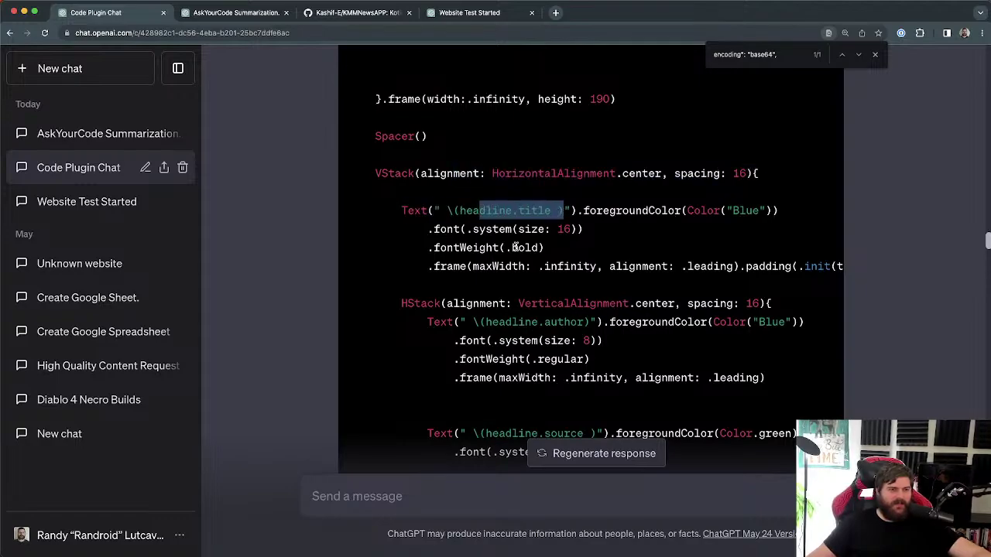
{"action": "left_click_drag", "start_coordinate": [431, 232], "coordinate": [487, 267]}
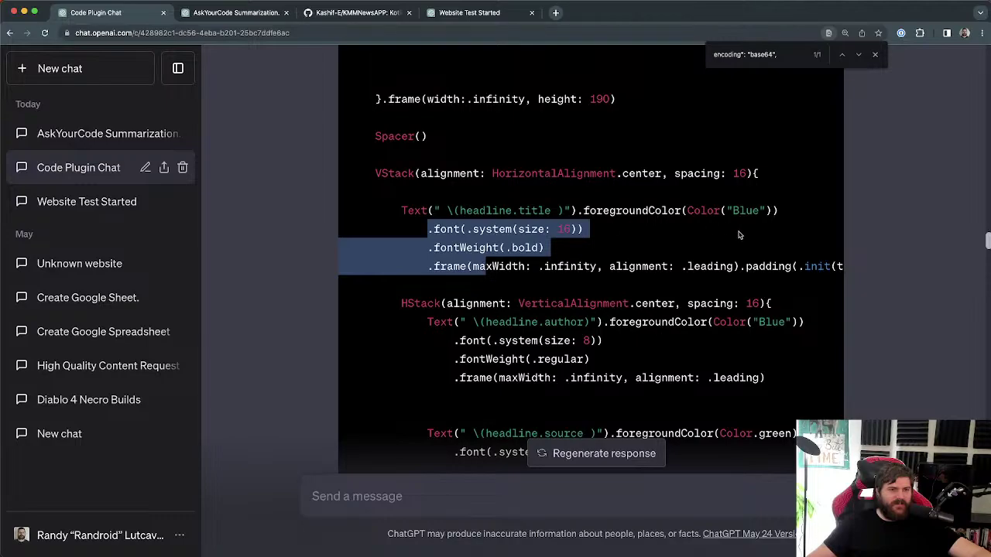
{"action": "left_click_drag", "start_coordinate": [403, 209], "coordinate": [498, 280]}
{"action": "scroll", "coordinate": [495, 268], "scroll_direction": "down", "scroll_amount": 1}
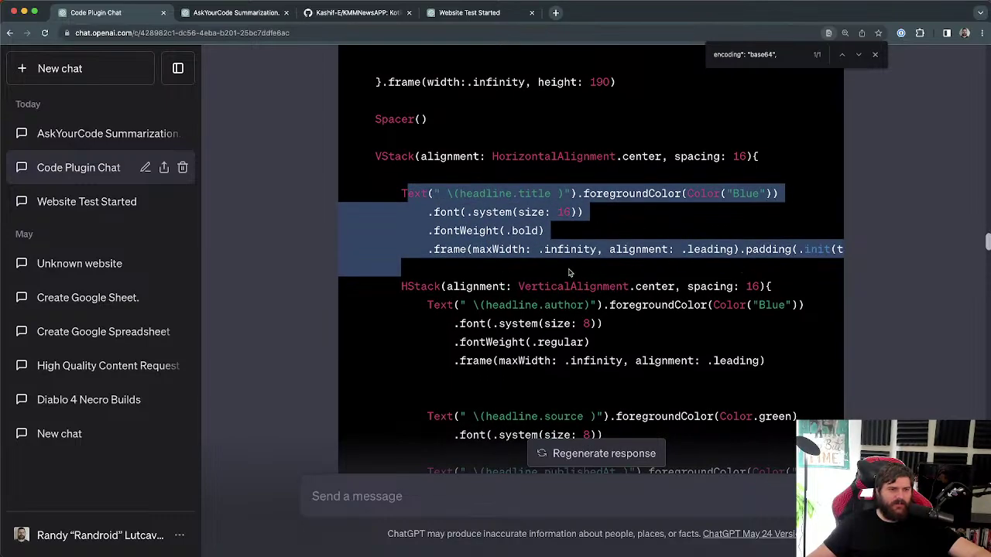
{"action": "scroll", "coordinate": [488, 242], "scroll_direction": "down", "scroll_amount": 2}
Step: Highlight the HStack line with its alignment and spacing arguments, and the title and author Text blocks around it
{"action": "left_click", "coordinate": [535, 245]}
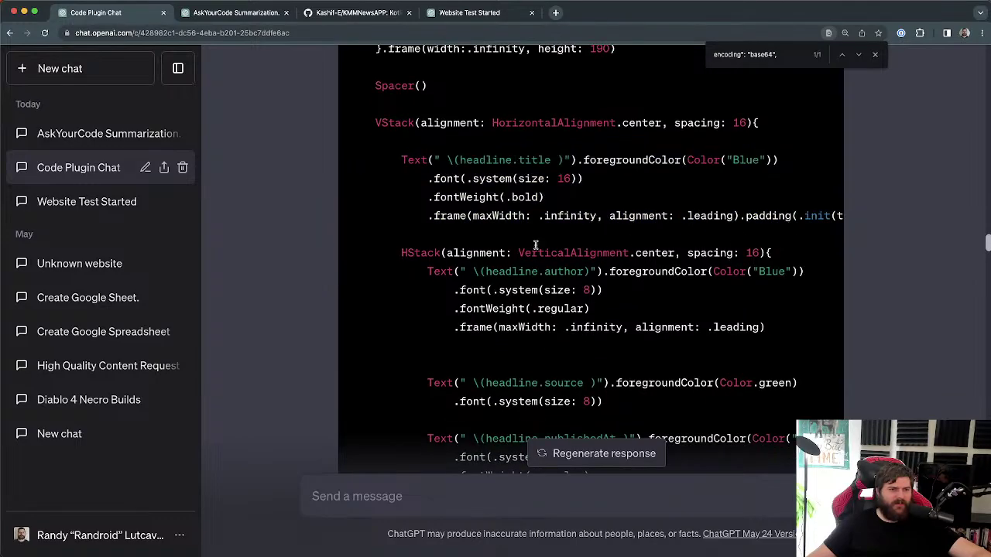
{"action": "left_click_drag", "start_coordinate": [402, 253], "coordinate": [807, 251]}
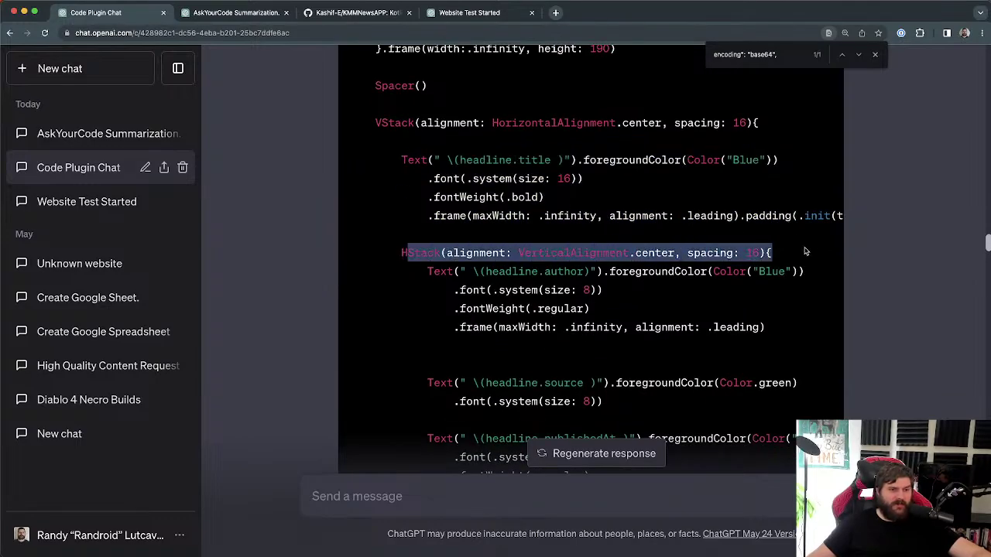
{"action": "left_click", "coordinate": [807, 252]}
{"action": "scroll", "coordinate": [542, 259], "scroll_direction": "down", "scroll_amount": 1}
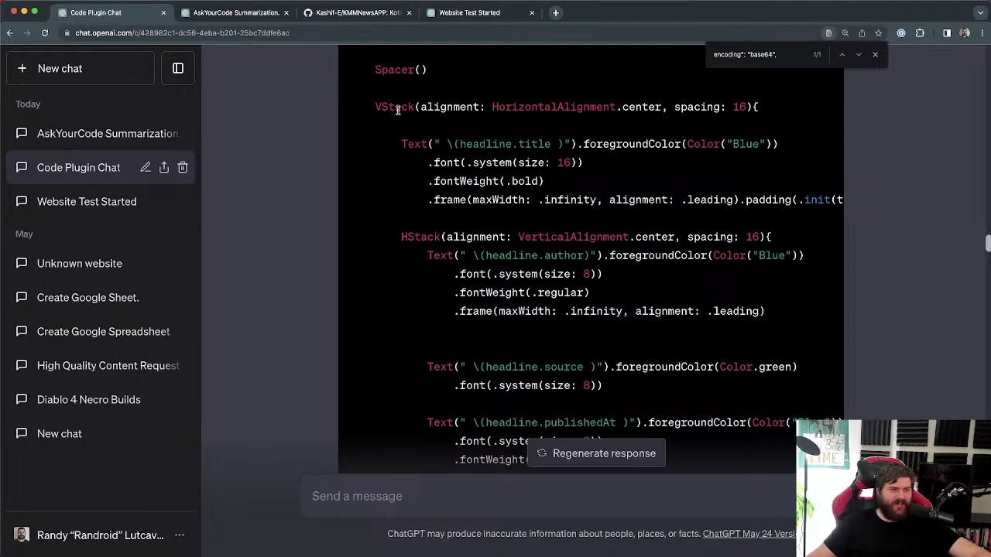
{"action": "left_click_drag", "start_coordinate": [403, 144], "coordinate": [629, 200]}
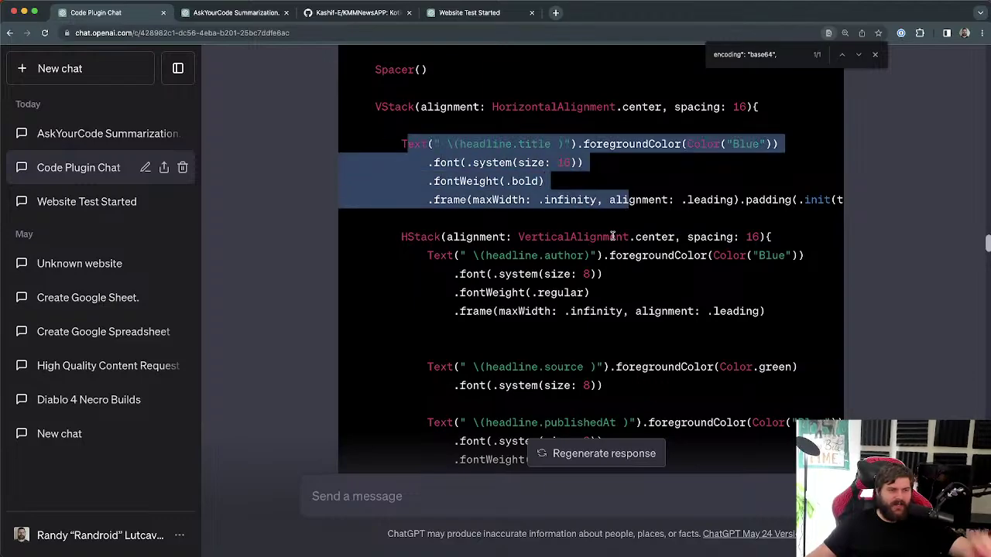
{"action": "left_click_drag", "start_coordinate": [426, 255], "coordinate": [794, 307]}
{"action": "left_click", "coordinate": [794, 310]}
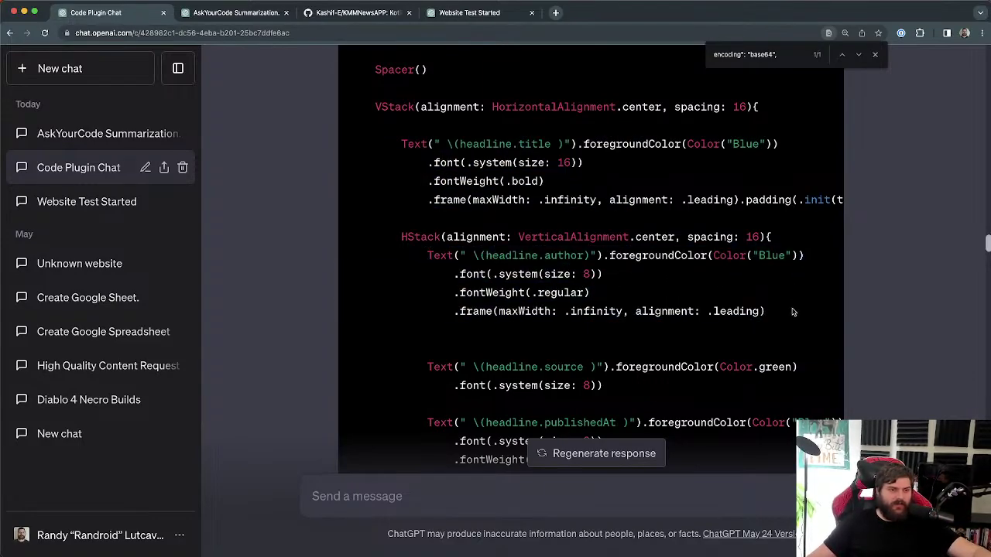
Step: Highlight the author and publishedAt fields in the HStack while reviewing its Text elements
{"action": "scroll", "coordinate": [697, 246], "scroll_direction": "down", "scroll_amount": 1}
{"action": "double_click", "coordinate": [562, 240]}
{"action": "scroll", "coordinate": [594, 309], "scroll_direction": "down", "scroll_amount": 1}
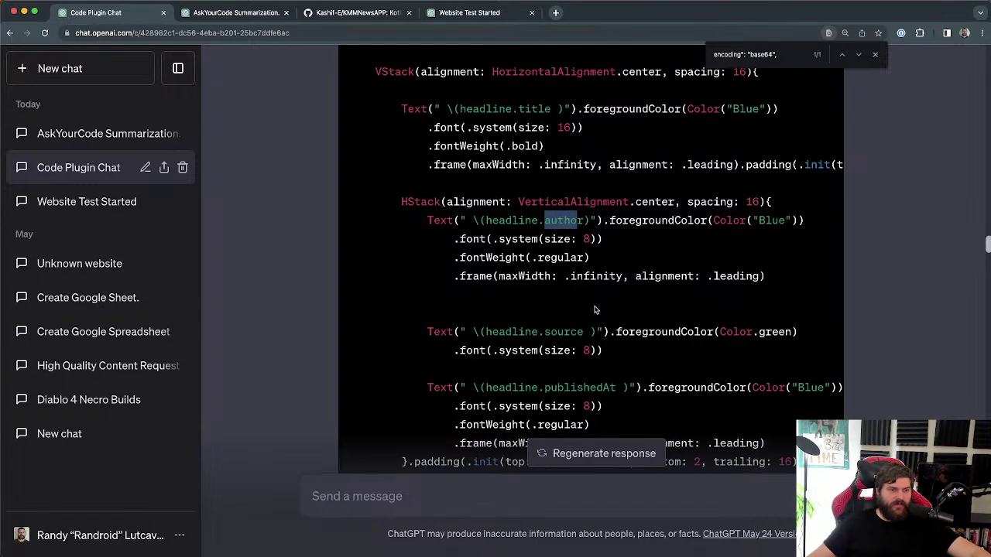
{"action": "left_click_drag", "start_coordinate": [581, 333], "coordinate": [626, 313]}
{"action": "scroll", "coordinate": [591, 319], "scroll_direction": "down", "scroll_amount": 4}
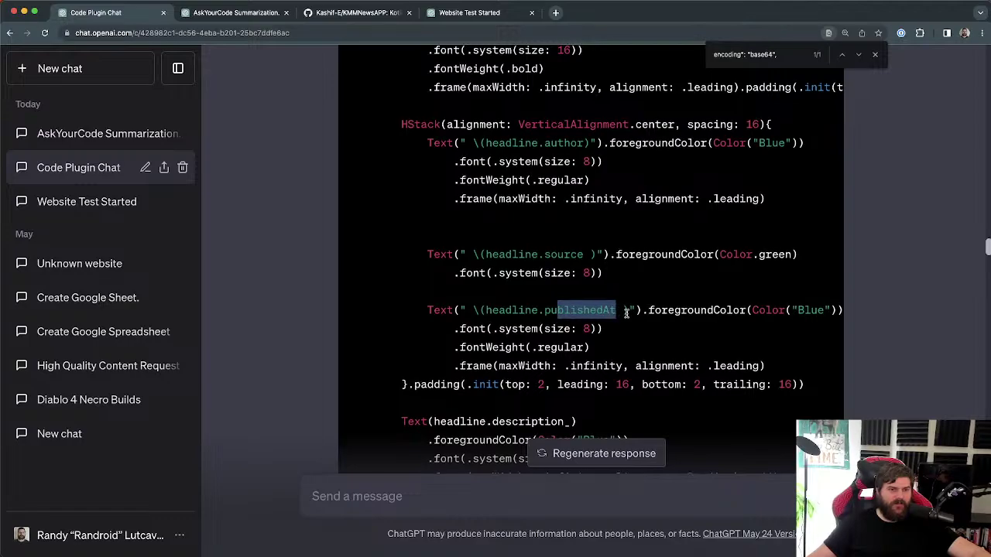
Step: Highlight the headline.description_ Text element below the HStack
{"action": "scroll", "coordinate": [626, 314], "scroll_direction": "down", "scroll_amount": 5}
{"action": "left_click_drag", "start_coordinate": [446, 329], "coordinate": [564, 329]}
{"action": "scroll", "coordinate": [480, 333], "scroll_direction": "down", "scroll_amount": 1}
{"action": "scroll", "coordinate": [392, 424], "scroll_direction": "up", "scroll_amount": 1}
Step: Highlight the entire VStack holding the title, HStack and description, and examine its contents from start to closing brace
{"action": "left_click_drag", "start_coordinate": [391, 424], "coordinate": [491, 154]}
{"action": "scroll", "coordinate": [557, 164], "scroll_direction": "down", "scroll_amount": 5}
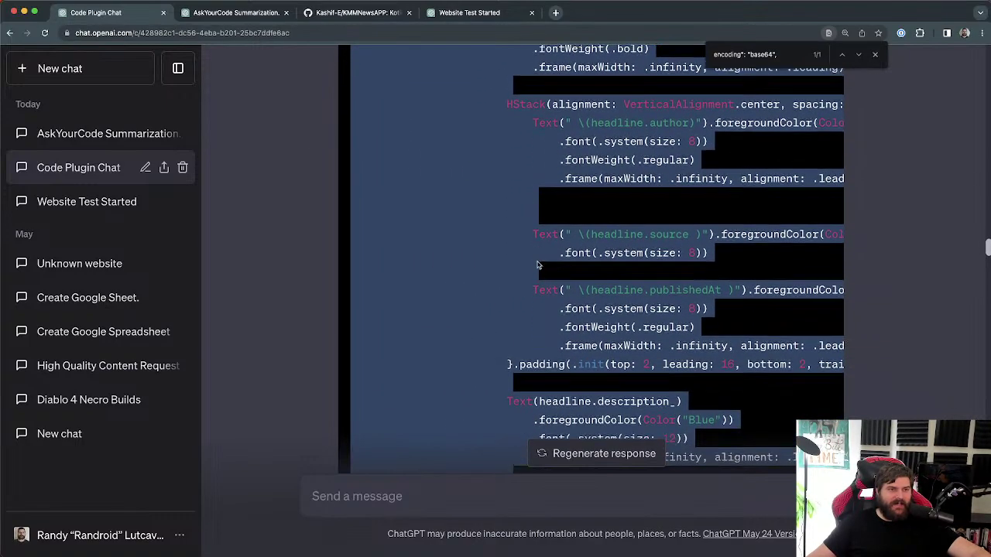
{"action": "scroll", "coordinate": [585, 281], "scroll_direction": "up", "scroll_amount": 5}
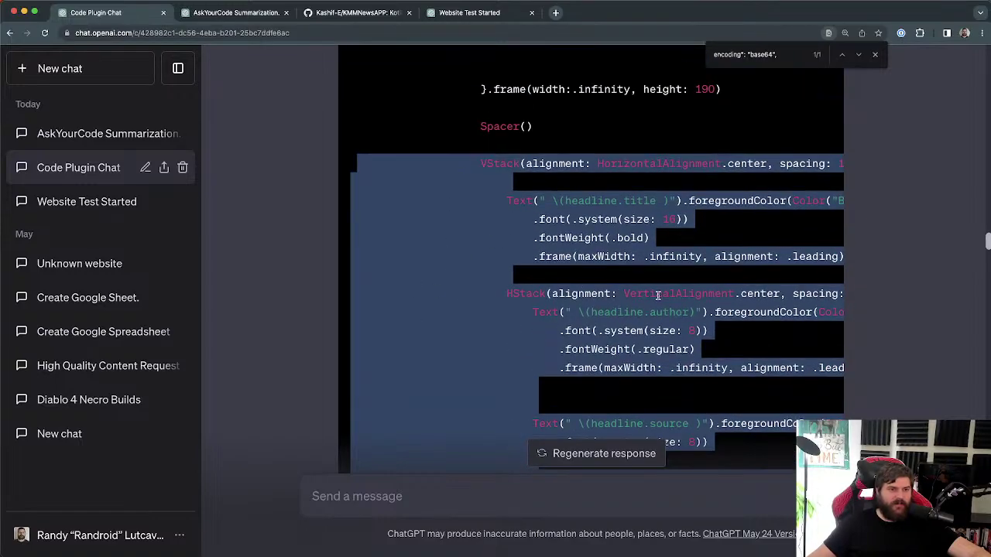
{"action": "scroll", "coordinate": [658, 295], "scroll_direction": "down", "scroll_amount": 5}
{"action": "scroll", "coordinate": [548, 349], "scroll_direction": "up", "scroll_amount": 3}
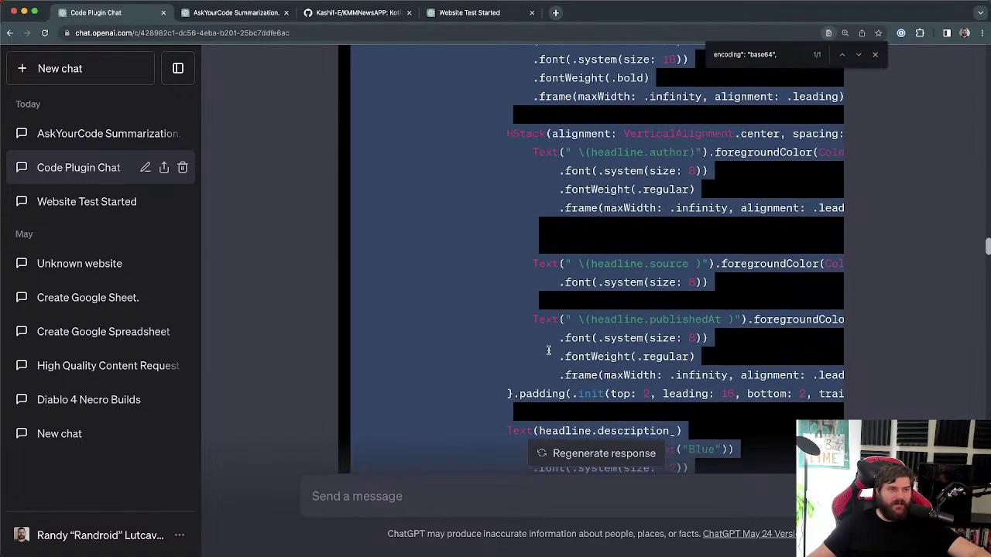
{"action": "scroll", "coordinate": [548, 349], "scroll_direction": "up", "scroll_amount": 2}
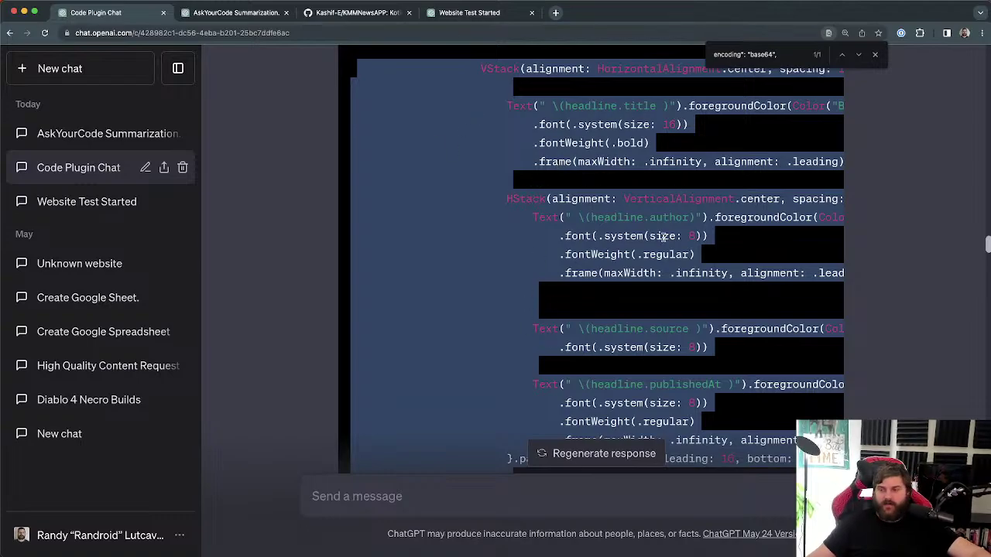
{"action": "scroll", "coordinate": [663, 236], "scroll_direction": "down", "scroll_amount": 5}
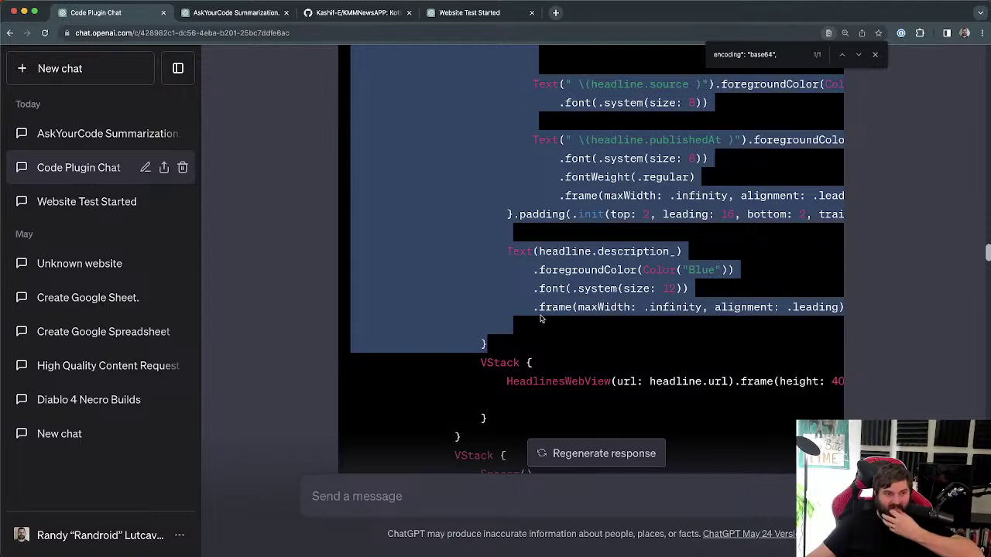
Step: Highlight the HeadlinesWebView call in the following VStack, and the start of the VStack containing the headline texts
{"action": "scroll", "coordinate": [564, 333], "scroll_direction": "down", "scroll_amount": 1}
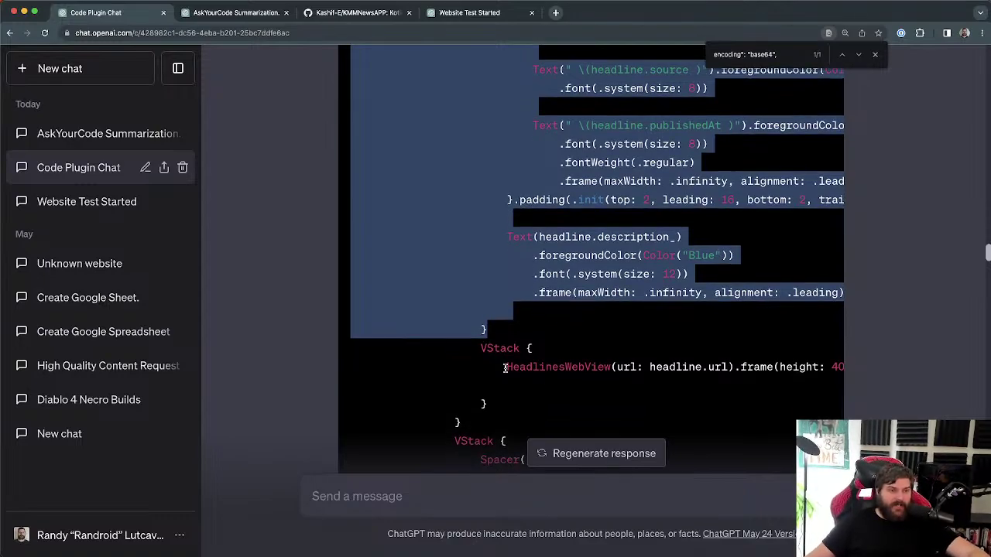
{"action": "left_click_drag", "start_coordinate": [505, 367], "coordinate": [585, 387]}
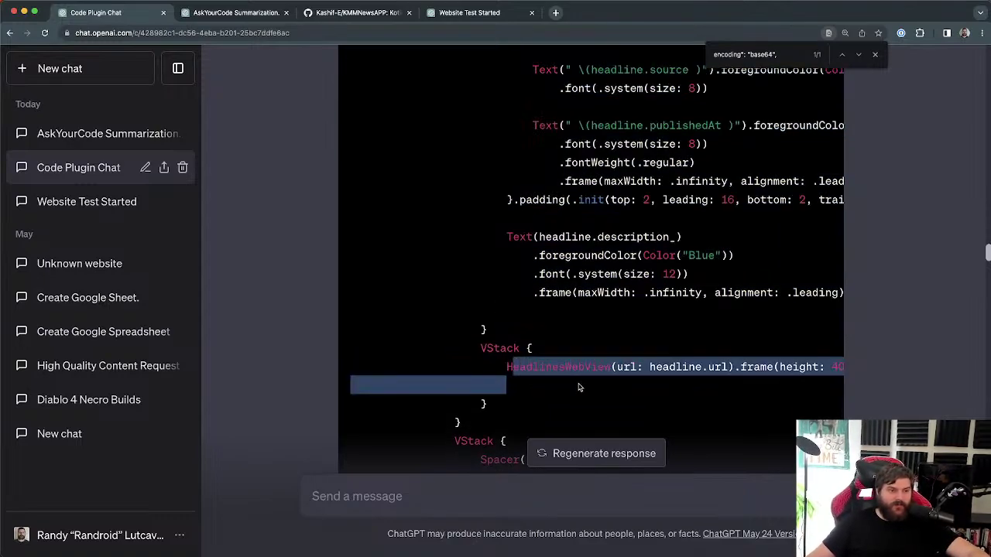
{"action": "scroll", "coordinate": [579, 387], "scroll_direction": "up", "scroll_amount": 10}
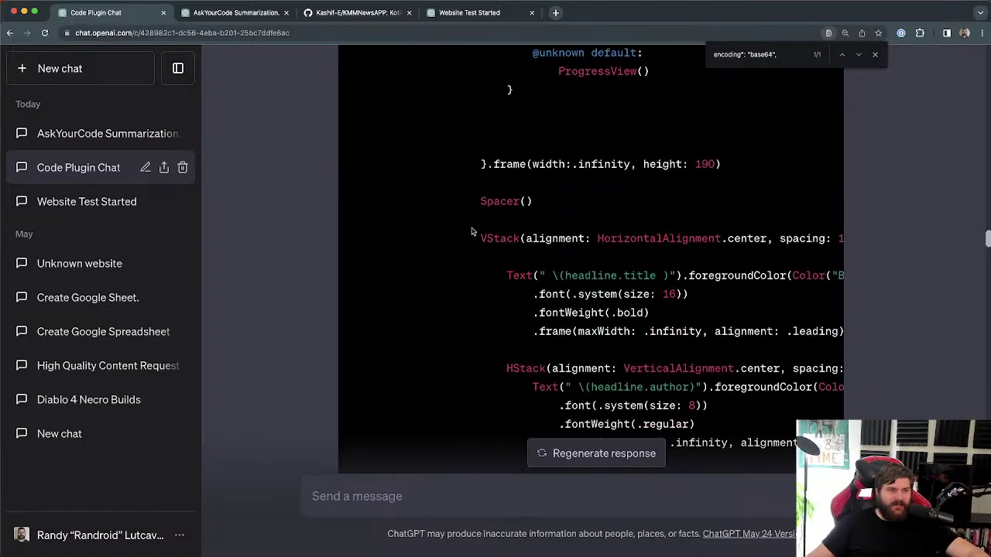
{"action": "left_click_drag", "start_coordinate": [472, 237], "coordinate": [588, 391]}
{"action": "scroll", "coordinate": [588, 371], "scroll_direction": "down", "scroll_amount": 3}
Step: Highlight the NewsDetails struct name near the start of the file and go back to the iOS UI component list
{"action": "scroll", "coordinate": [599, 350], "scroll_direction": "up", "scroll_amount": 10}
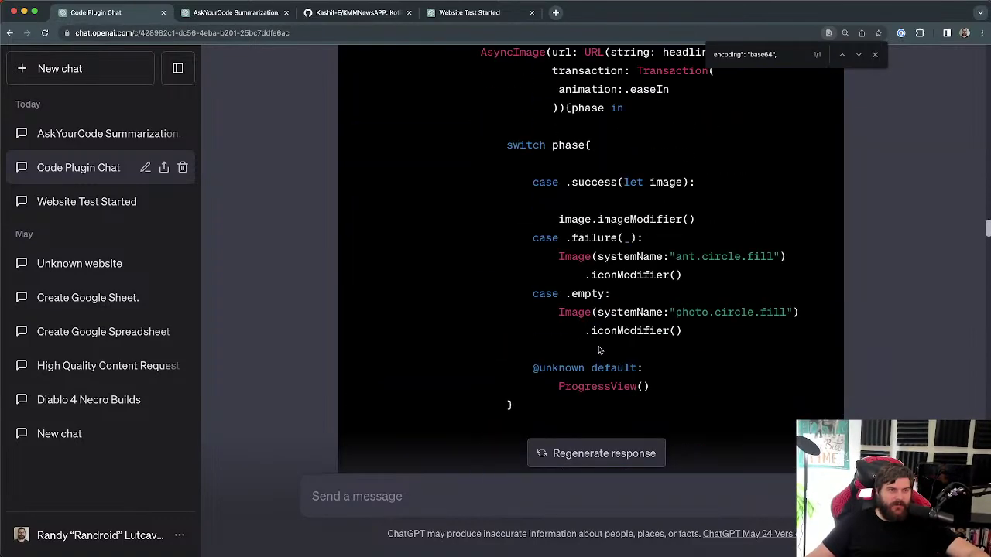
{"action": "scroll", "coordinate": [599, 350], "scroll_direction": "up", "scroll_amount": 10}
{"action": "scroll", "coordinate": [488, 177], "scroll_direction": "up", "scroll_amount": 4}
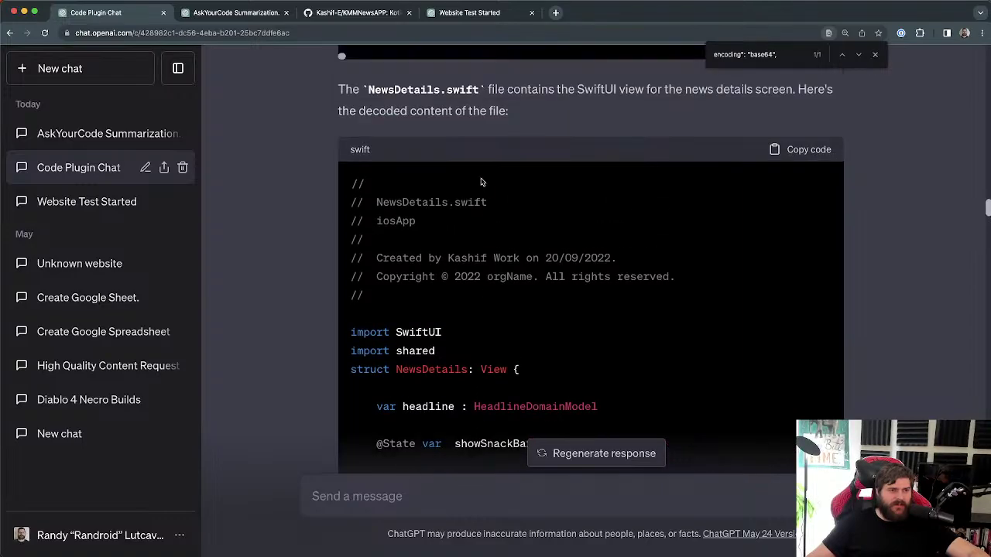
{"action": "double_click", "coordinate": [434, 365]}
{"action": "scroll", "coordinate": [552, 328], "scroll_direction": "up", "scroll_amount": 1}
{"action": "scroll", "coordinate": [552, 328], "scroll_direction": "up", "scroll_amount": 20}
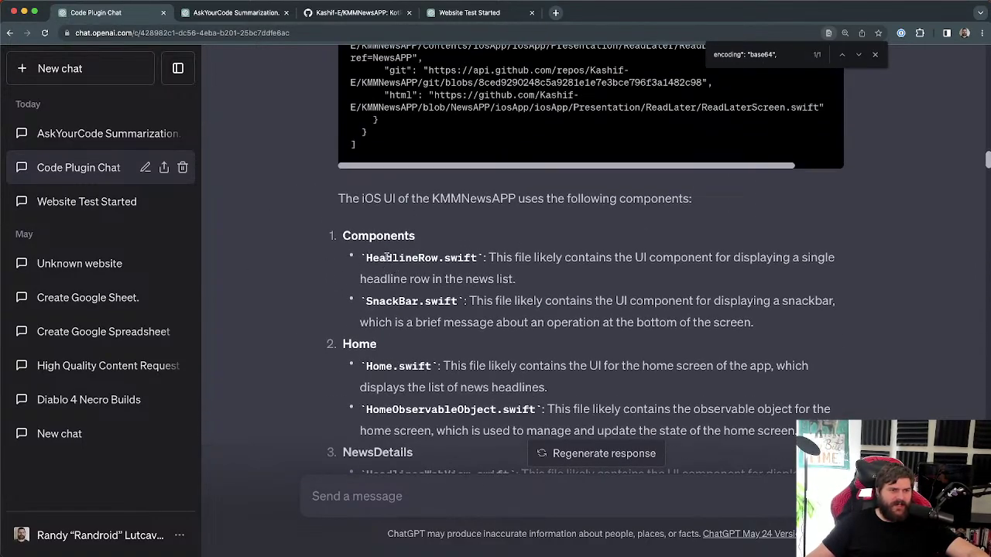
Step: Examine the NewsDetails.swift code from the struct declaration through the AsyncImage phases to the VStack with the bookmark button
{"action": "double_click", "coordinate": [387, 258]}
{"action": "scroll", "coordinate": [502, 299], "scroll_direction": "down", "scroll_amount": 20}
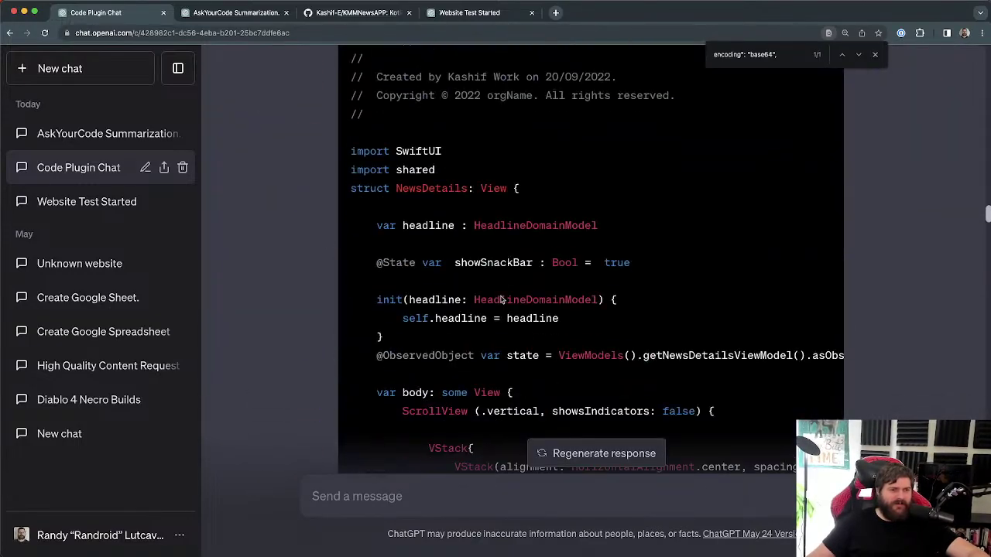
{"action": "scroll", "coordinate": [502, 299], "scroll_direction": "down", "scroll_amount": 3}
{"action": "left_click_drag", "start_coordinate": [410, 235], "coordinate": [577, 377]}
{"action": "left_click", "coordinate": [691, 333]}
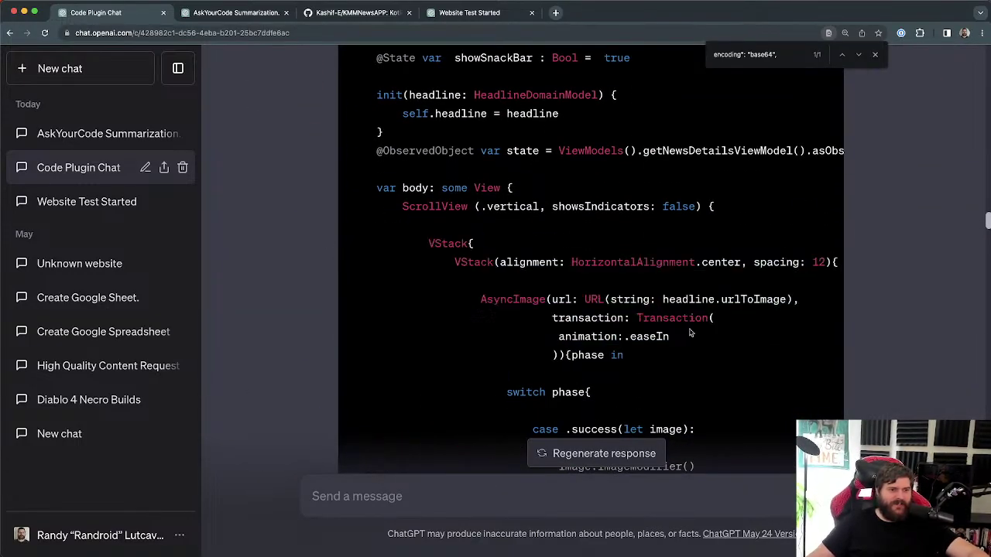
{"action": "scroll", "coordinate": [509, 281], "scroll_direction": "down", "scroll_amount": 10}
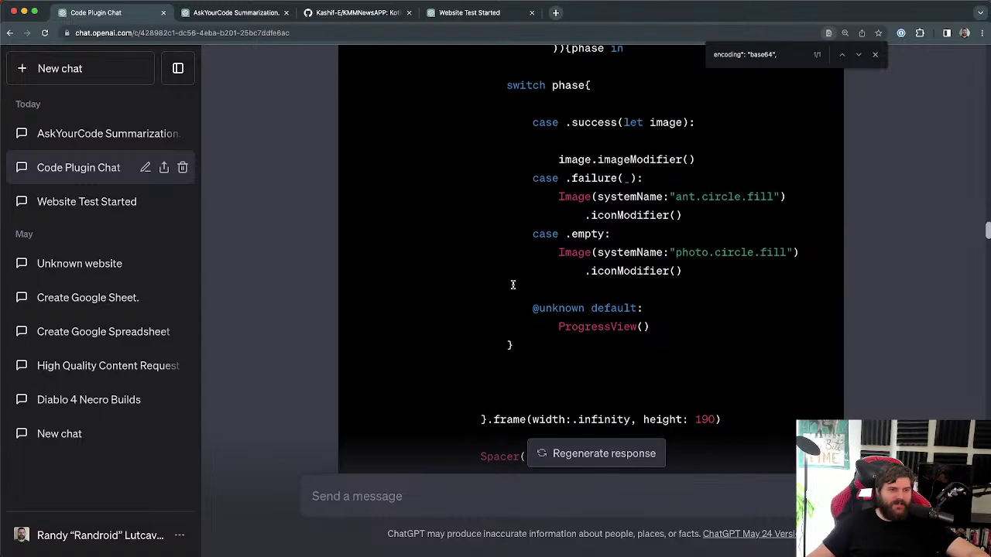
{"action": "scroll", "coordinate": [556, 302], "scroll_direction": "down", "scroll_amount": 10}
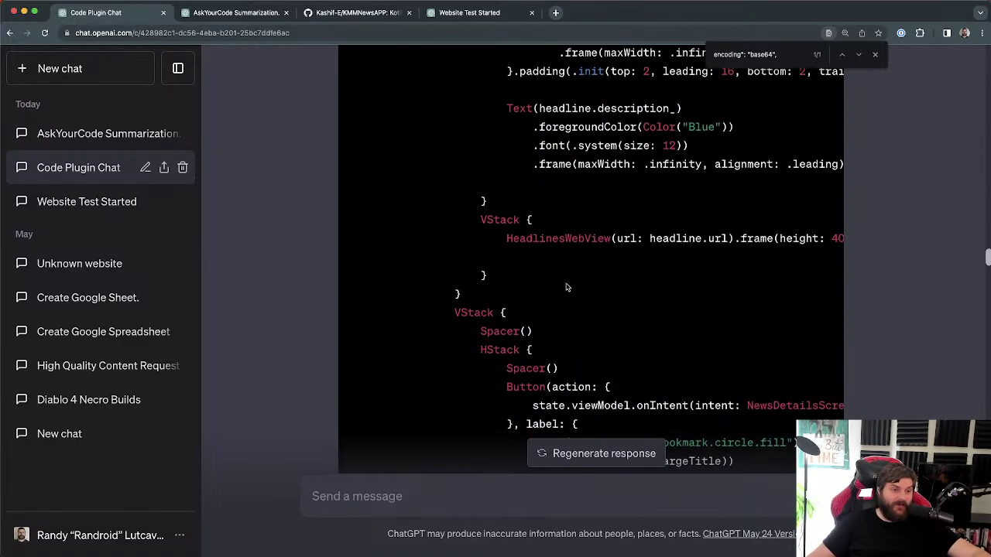
{"action": "scroll", "coordinate": [555, 302], "scroll_direction": "down", "scroll_amount": 1}
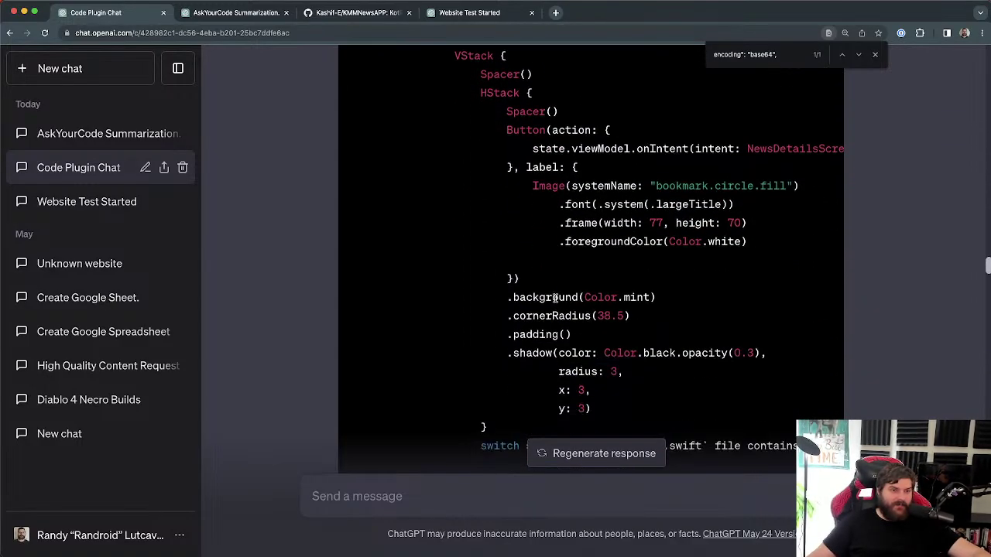
Step: Highlight the bookmark button's code from its image label through the background, corner radius and padding modifiers
{"action": "scroll", "coordinate": [555, 299], "scroll_direction": "up", "scroll_amount": 3}
{"action": "left_click_drag", "start_coordinate": [483, 158], "coordinate": [588, 310]}
{"action": "left_click", "coordinate": [697, 263]}
{"action": "left_click_drag", "start_coordinate": [696, 263], "coordinate": [748, 411]}
{"action": "scroll", "coordinate": [747, 402], "scroll_direction": "down", "scroll_amount": 3}
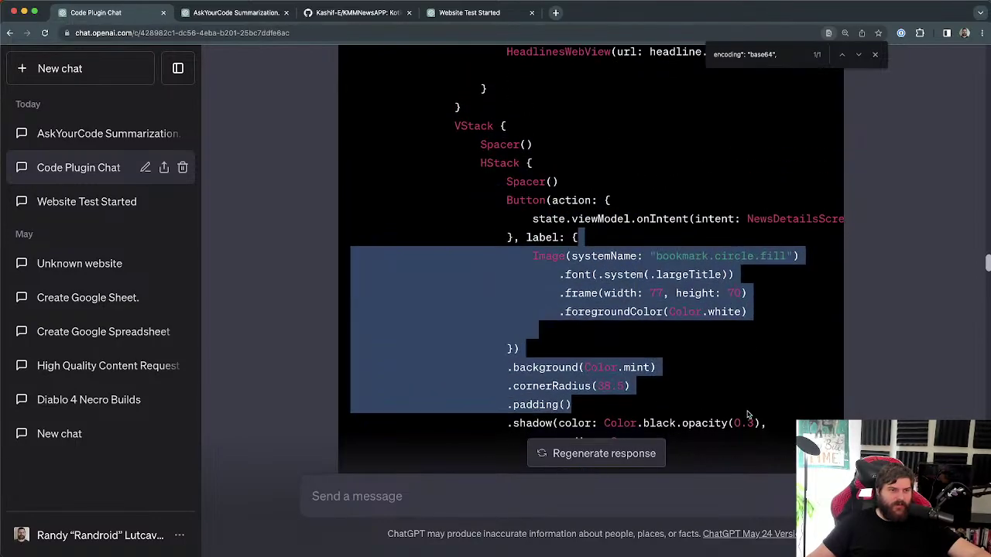
{"action": "left_click", "coordinate": [704, 229]}
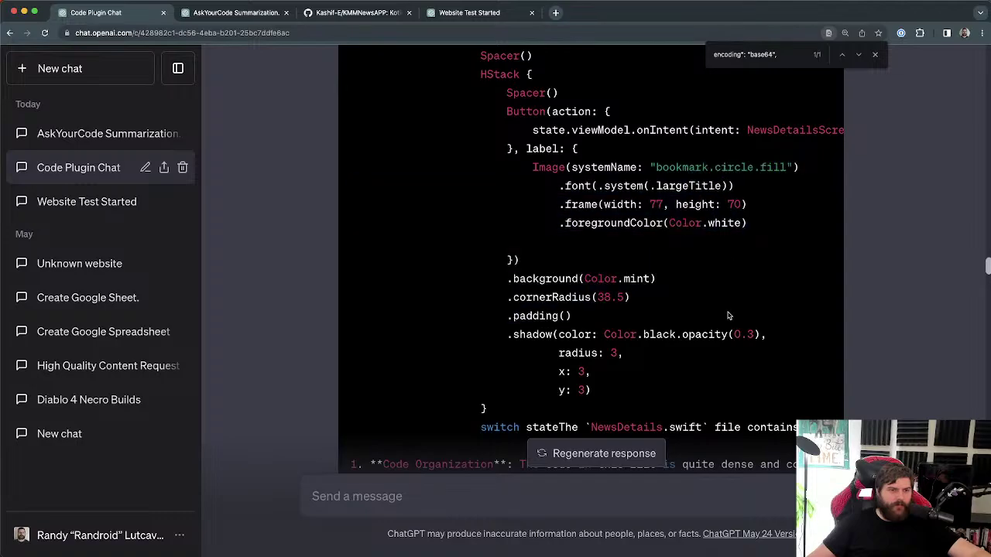
{"action": "scroll", "coordinate": [713, 321], "scroll_direction": "down", "scroll_amount": 3}
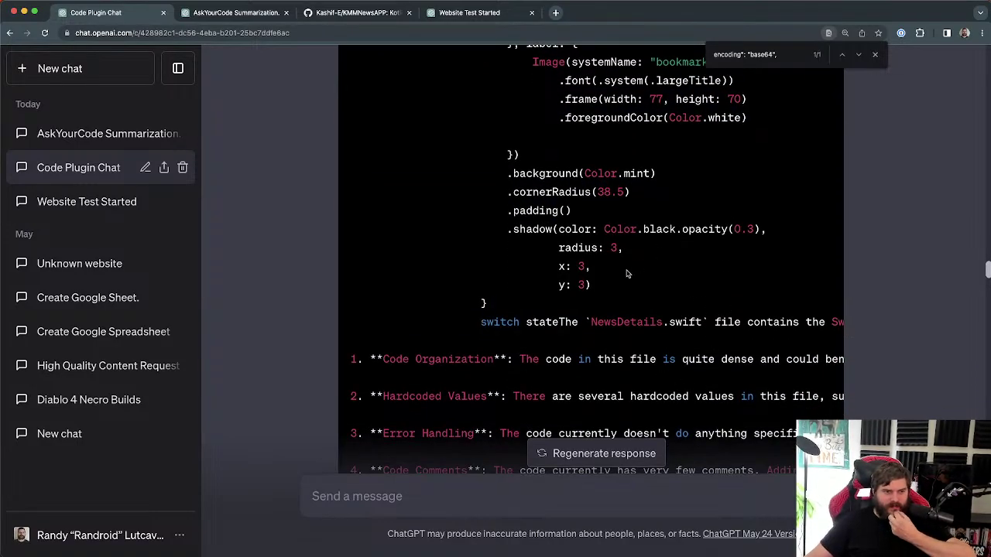
Step: Highlight the Code Organization suggestion about breaking the file into smaller, reusable components and read it to its end
{"action": "double_click", "coordinate": [456, 359]}
{"action": "left_click", "coordinate": [536, 359]}
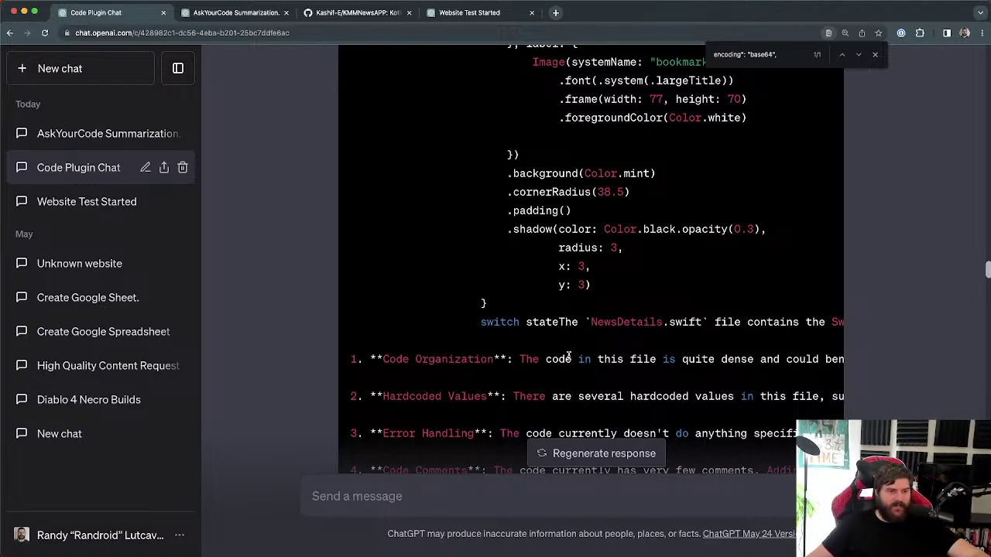
{"action": "left_click_drag", "start_coordinate": [569, 357], "coordinate": [715, 359]}
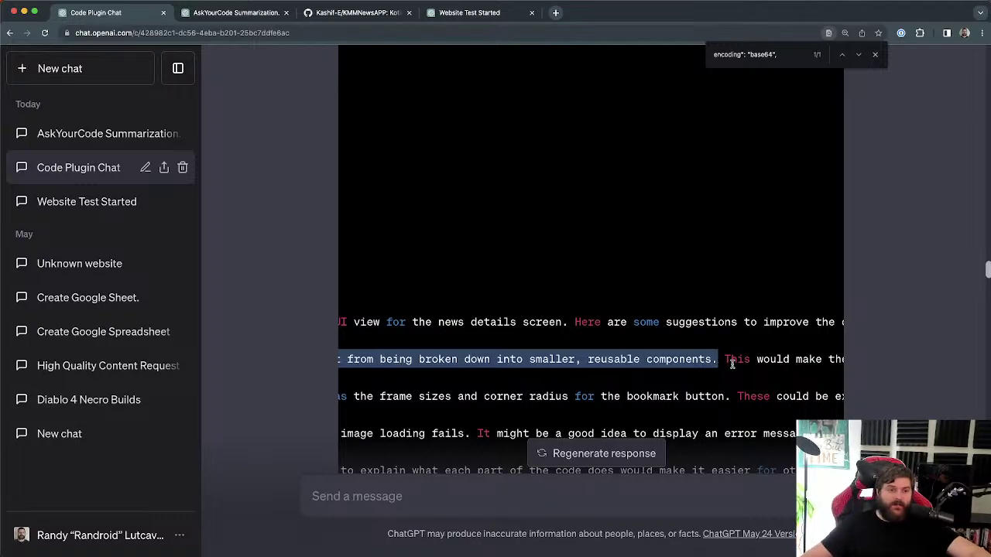
{"action": "left_click_drag", "start_coordinate": [728, 361], "coordinate": [841, 359]}
{"action": "left_click_drag", "start_coordinate": [809, 356], "coordinate": [454, 359]}
{"action": "left_click", "coordinate": [636, 439]}
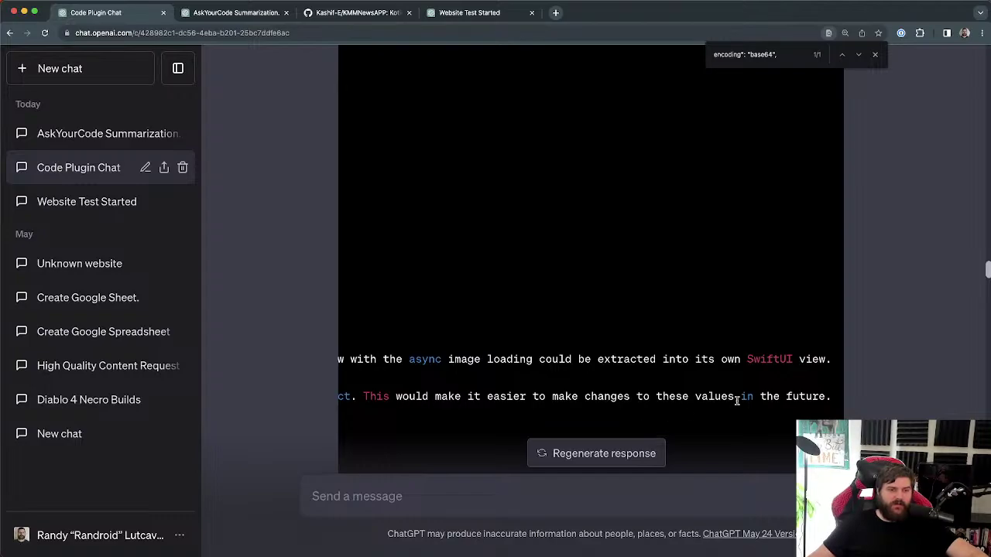
Step: Highlight the Hardcoded Values suggestion, including the part about the corner radius for the bookmark button
{"action": "left_click_drag", "start_coordinate": [736, 400], "coordinate": [426, 396]}
{"action": "left_click", "coordinate": [442, 394]}
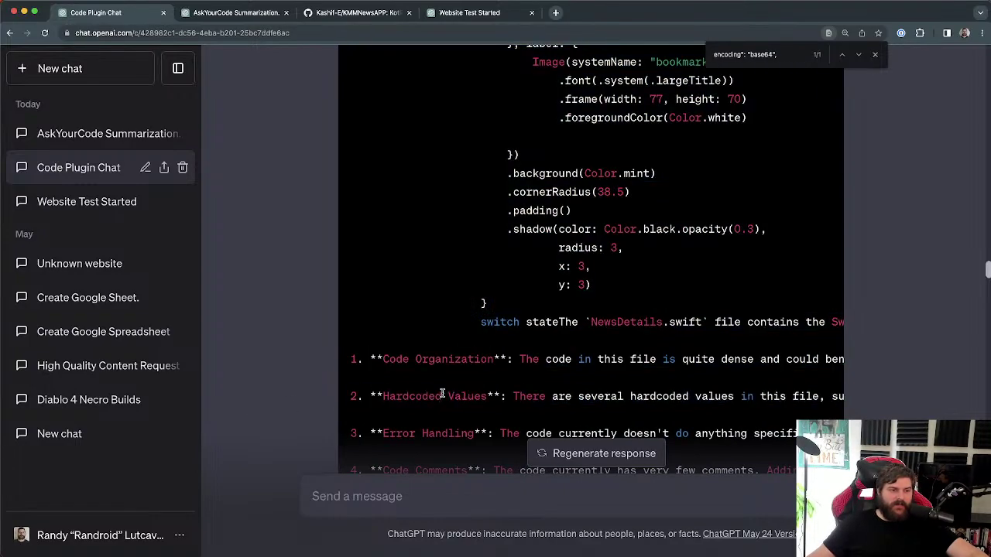
{"action": "left_click_drag", "start_coordinate": [489, 395], "coordinate": [418, 396]}
{"action": "left_click_drag", "start_coordinate": [546, 395], "coordinate": [832, 396]}
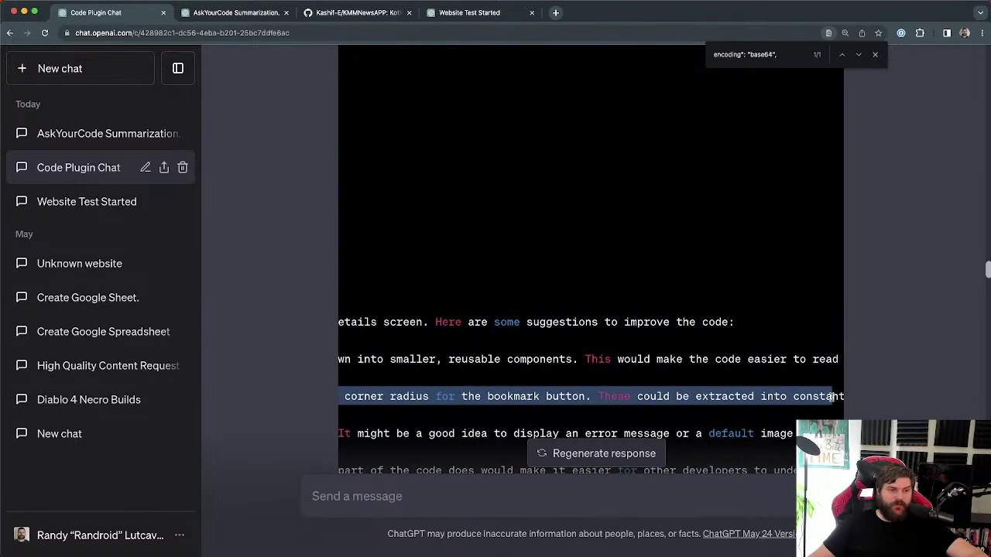
{"action": "left_click", "coordinate": [583, 398]}
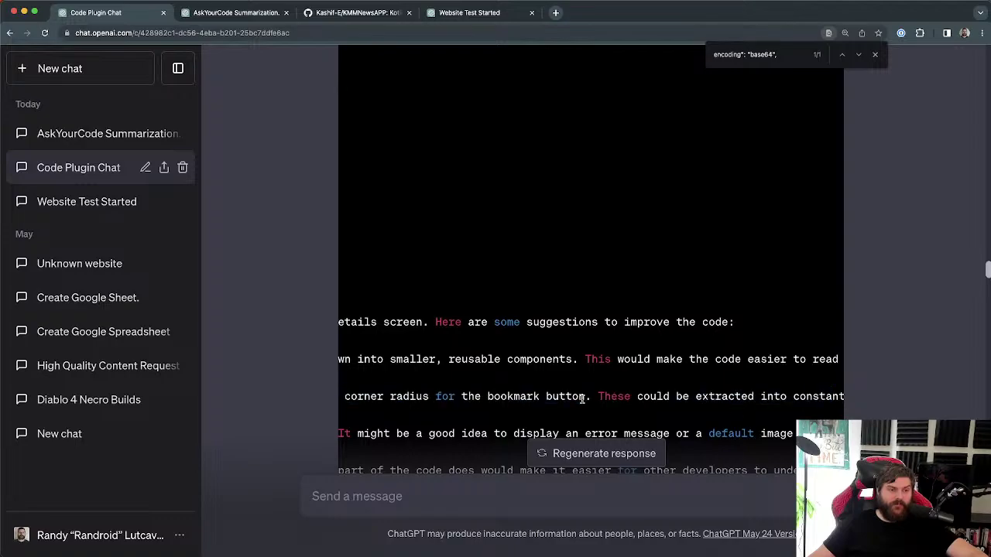
{"action": "left_click_drag", "start_coordinate": [589, 396], "coordinate": [371, 396]}
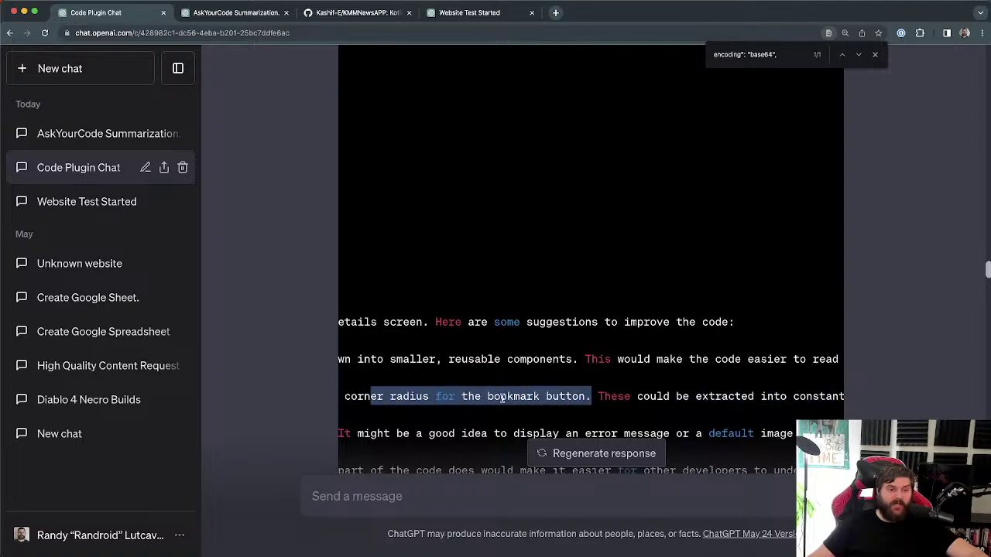
{"action": "left_click", "coordinate": [614, 397]}
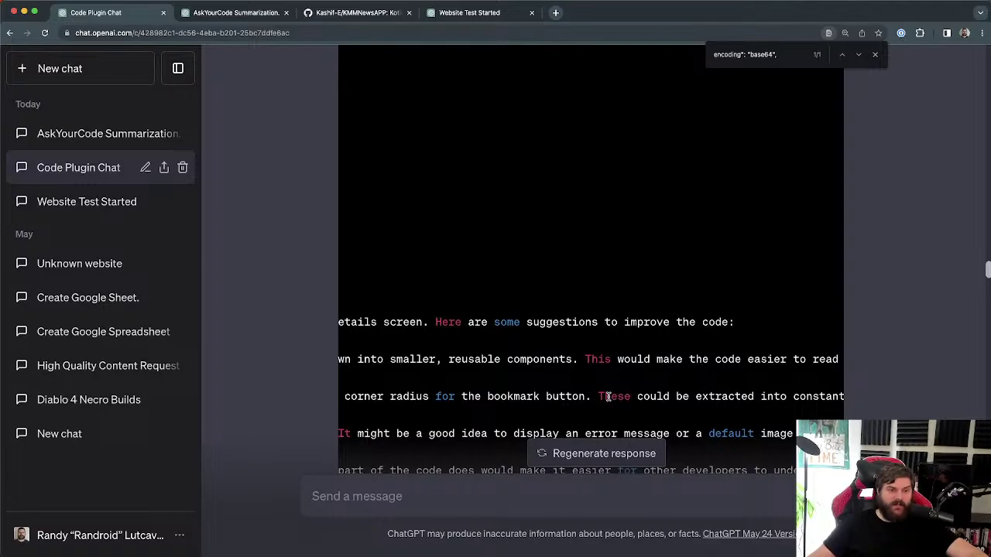
Step: Highlight the advice to extract the hardcoded values into constants or into a separate configuration struct
{"action": "left_click_drag", "start_coordinate": [599, 397], "coordinate": [778, 397]}
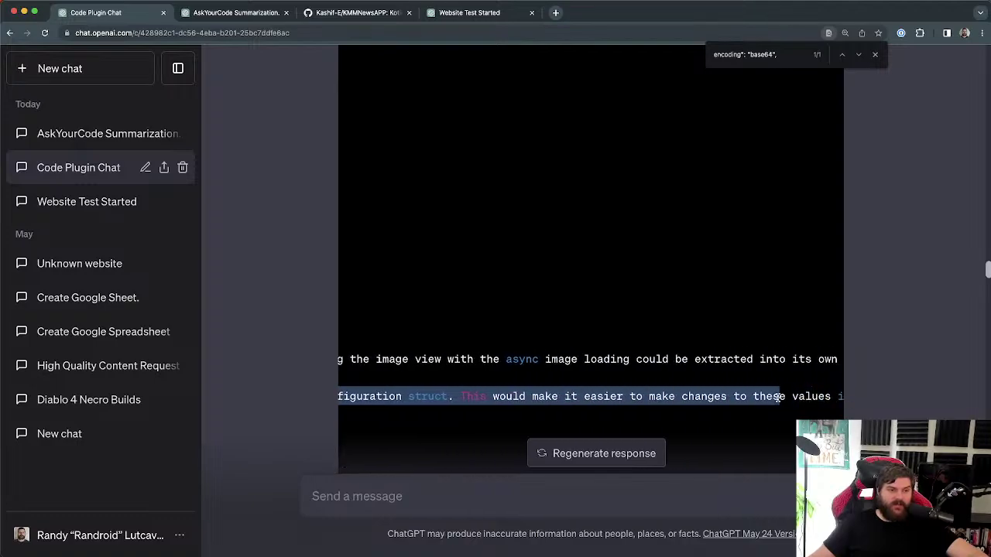
{"action": "left_click", "coordinate": [570, 398]}
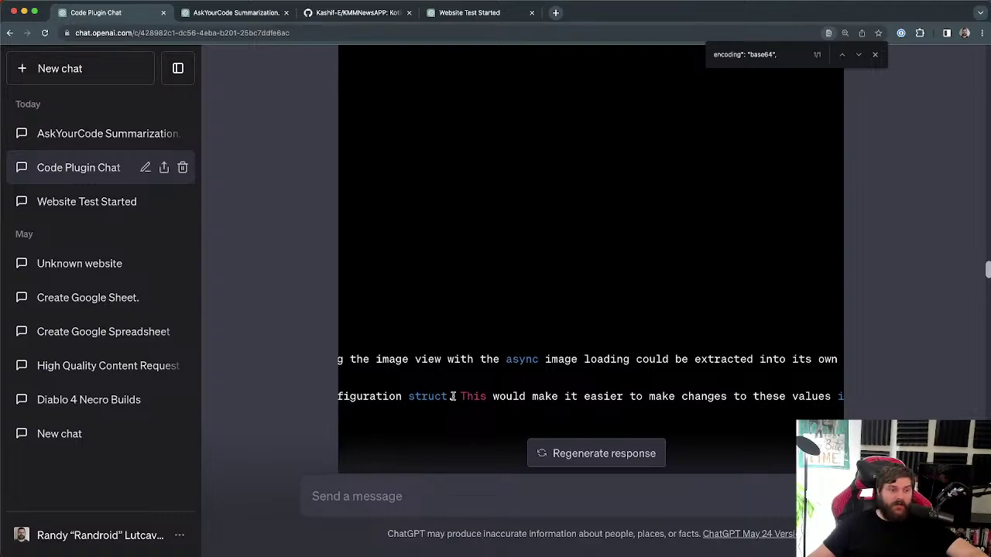
{"action": "left_click_drag", "start_coordinate": [454, 397], "coordinate": [371, 396]}
{"action": "left_click", "coordinate": [370, 395]}
{"action": "left_click_drag", "start_coordinate": [452, 397], "coordinate": [653, 395]}
{"action": "left_click", "coordinate": [533, 398]}
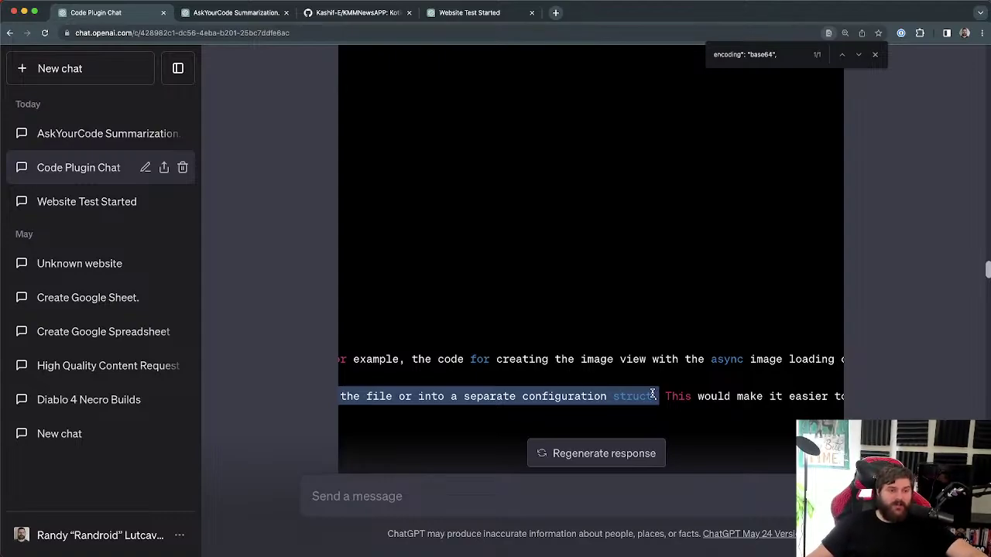
{"action": "left_click", "coordinate": [652, 395]}
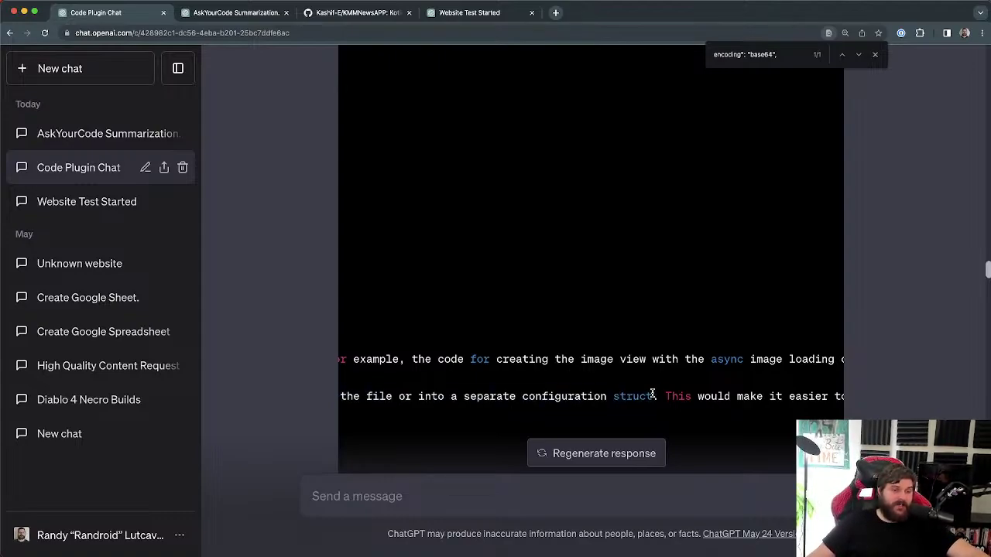
Step: Highlight the phrase "separate configuration struct" in the Hardcoded Values suggestion
{"action": "left_click_drag", "start_coordinate": [656, 395], "coordinate": [561, 396]}
{"action": "left_click", "coordinate": [630, 395]}
{"action": "double_click", "coordinate": [630, 395]}
{"action": "left_click", "coordinate": [653, 399]}
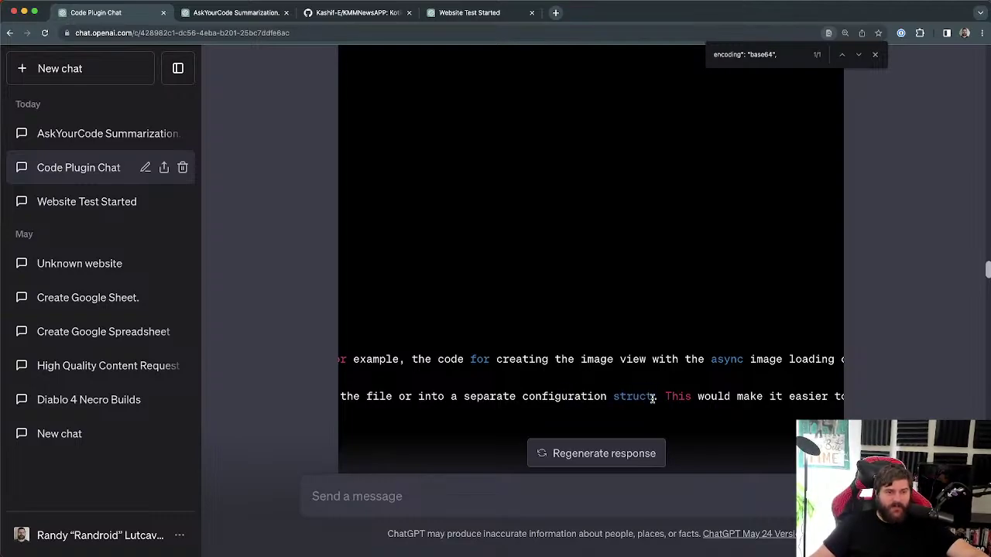
{"action": "left_click_drag", "start_coordinate": [654, 397], "coordinate": [462, 396]}
{"action": "left_click", "coordinate": [467, 394]}
{"action": "left_click", "coordinate": [657, 399]}
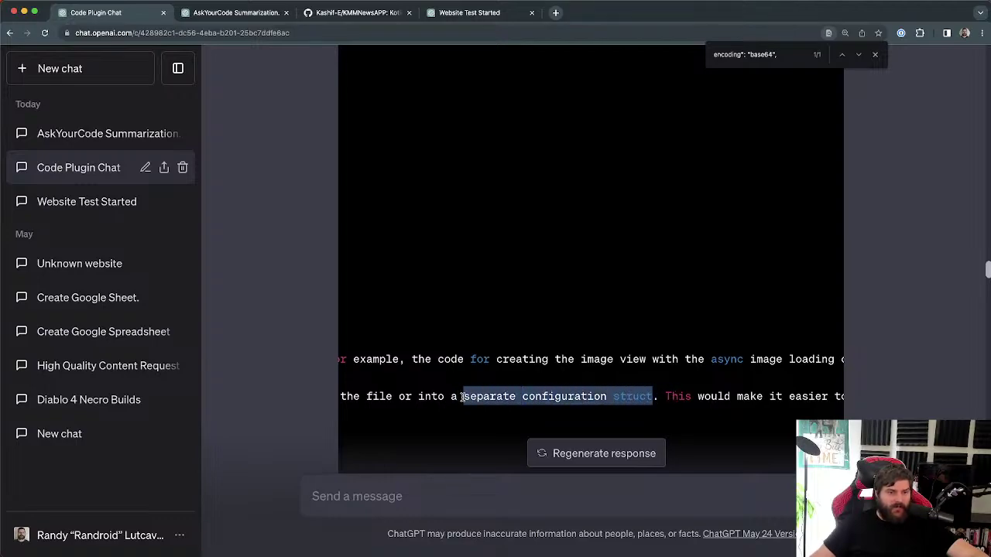
{"action": "left_click", "coordinate": [658, 397]}
{"action": "left_click_drag", "start_coordinate": [658, 397], "coordinate": [431, 408]}
{"action": "left_click", "coordinate": [431, 408]}
Step: Highlight the Error Handling suggestion from the start of its sentence
{"action": "scroll", "coordinate": [480, 383], "scroll_direction": "down", "scroll_amount": 2}
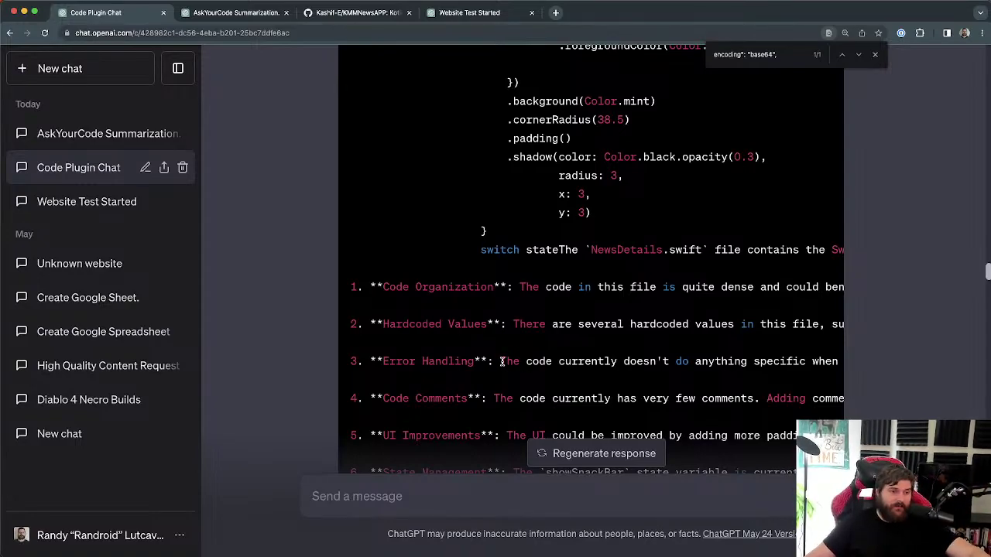
{"action": "double_click", "coordinate": [505, 361]}
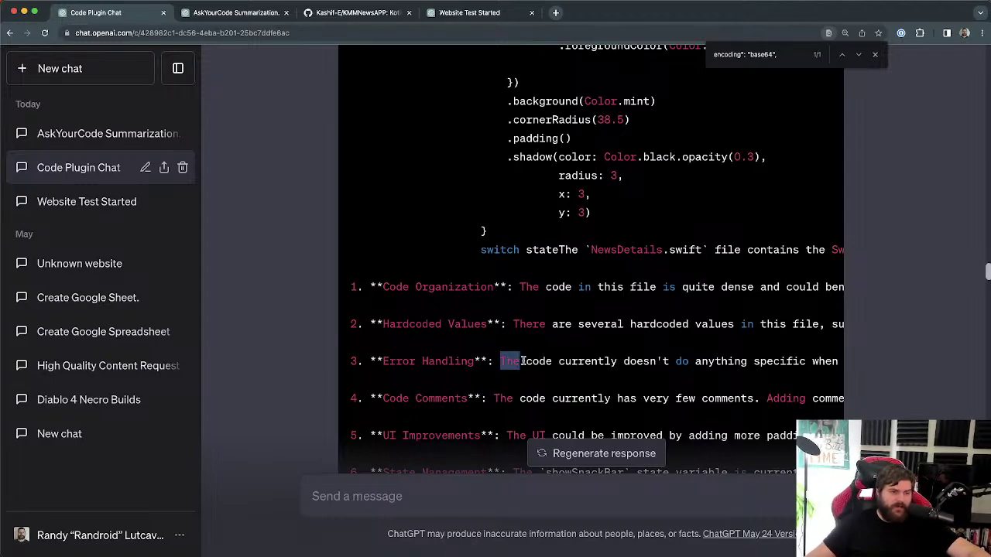
{"action": "left_click", "coordinate": [514, 361]}
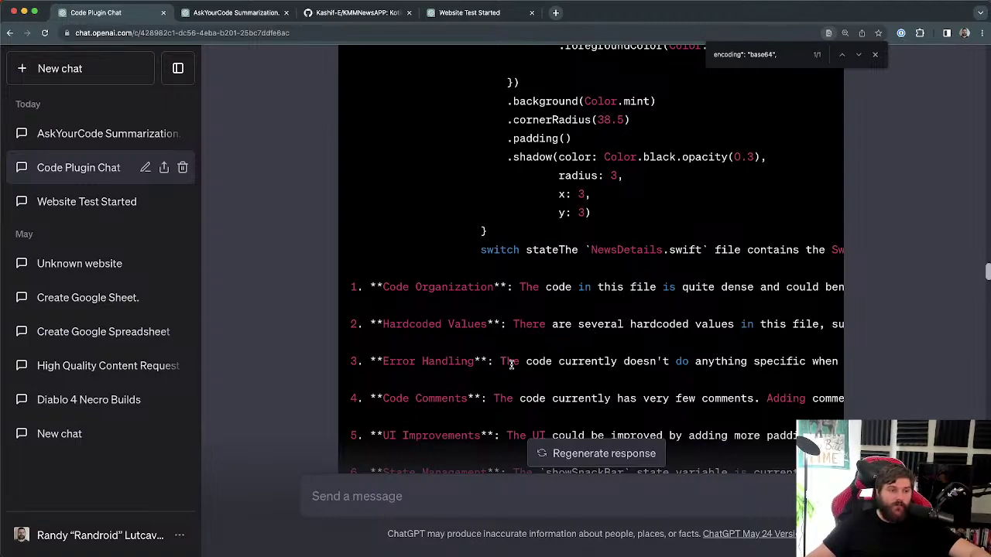
{"action": "left_click_drag", "start_coordinate": [497, 362], "coordinate": [815, 361]}
{"action": "left_click", "coordinate": [648, 378]}
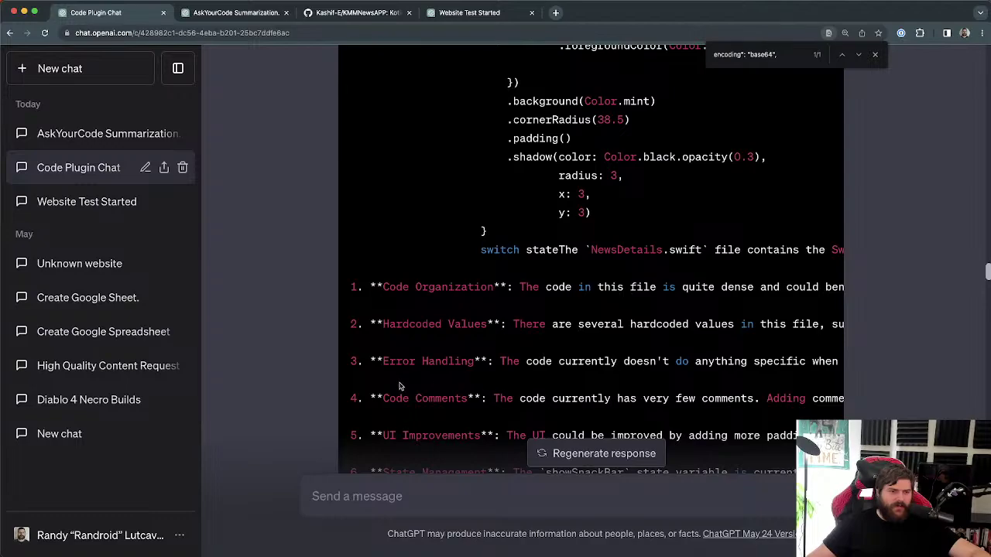
Step: Highlight the Code Comments suggestion, including the start of its sentence about adding comments
{"action": "left_click_drag", "start_coordinate": [417, 399], "coordinate": [556, 398]}
{"action": "left_click", "coordinate": [726, 396]}
{"action": "left_click_drag", "start_coordinate": [758, 397], "coordinate": [829, 398]}
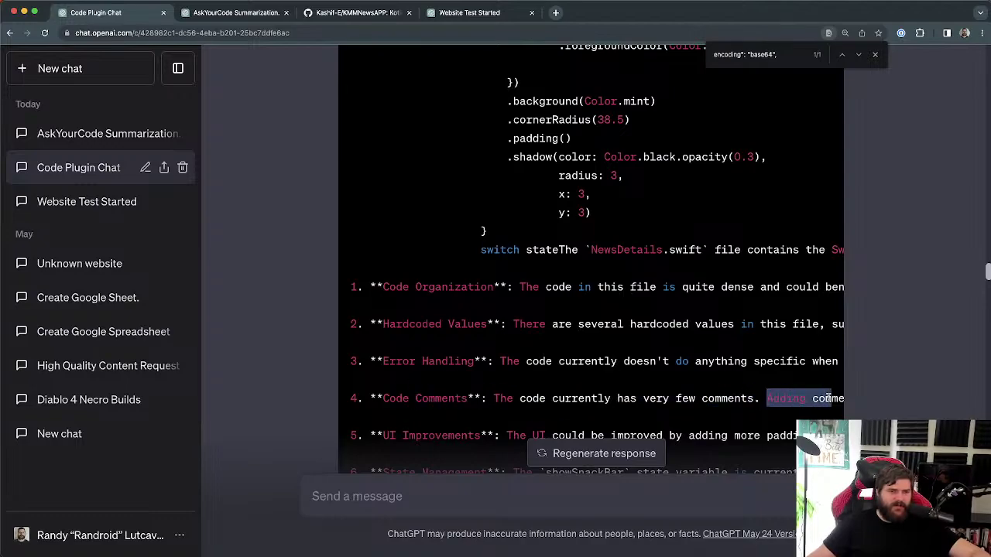
{"action": "left_click", "coordinate": [731, 401]}
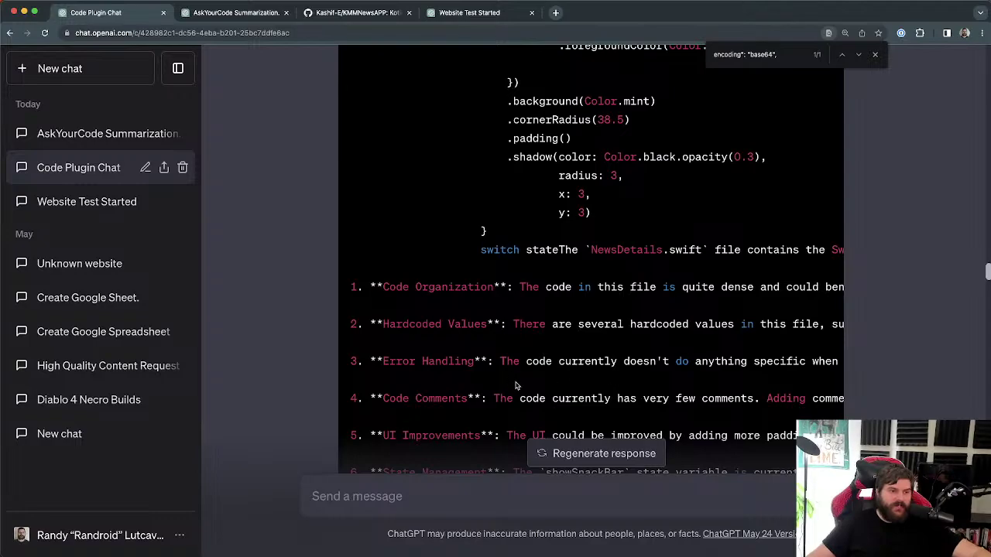
{"action": "double_click", "coordinate": [463, 398]}
{"action": "left_click", "coordinate": [500, 397]}
{"action": "scroll", "coordinate": [500, 397], "scroll_direction": "down", "scroll_amount": 1}
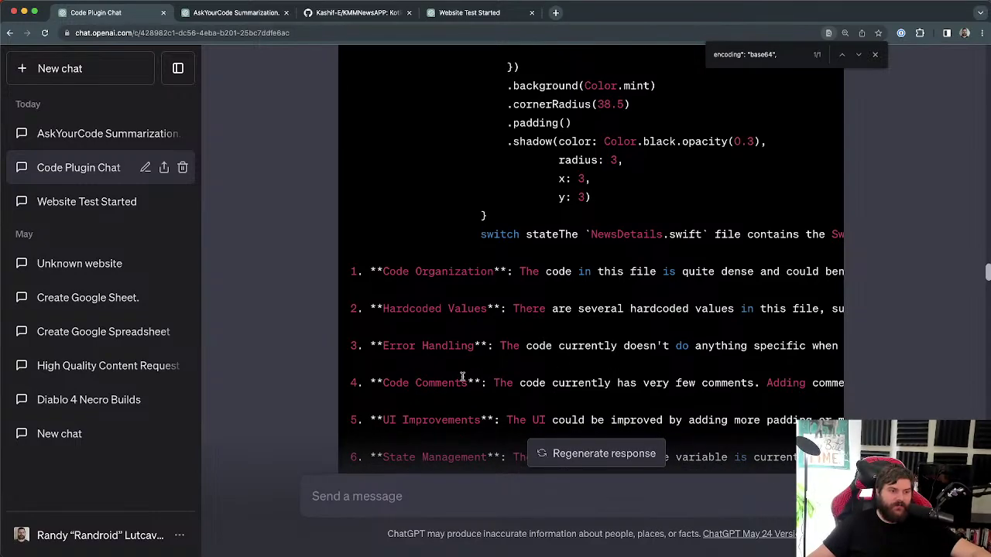
Step: Highlight the word Comments in the Code Comments heading and the first word of its explanation
{"action": "double_click", "coordinate": [459, 384]}
{"action": "scroll", "coordinate": [458, 385], "scroll_direction": "down", "scroll_amount": 1}
{"action": "left_click", "coordinate": [496, 365]}
{"action": "double_click", "coordinate": [496, 366]}
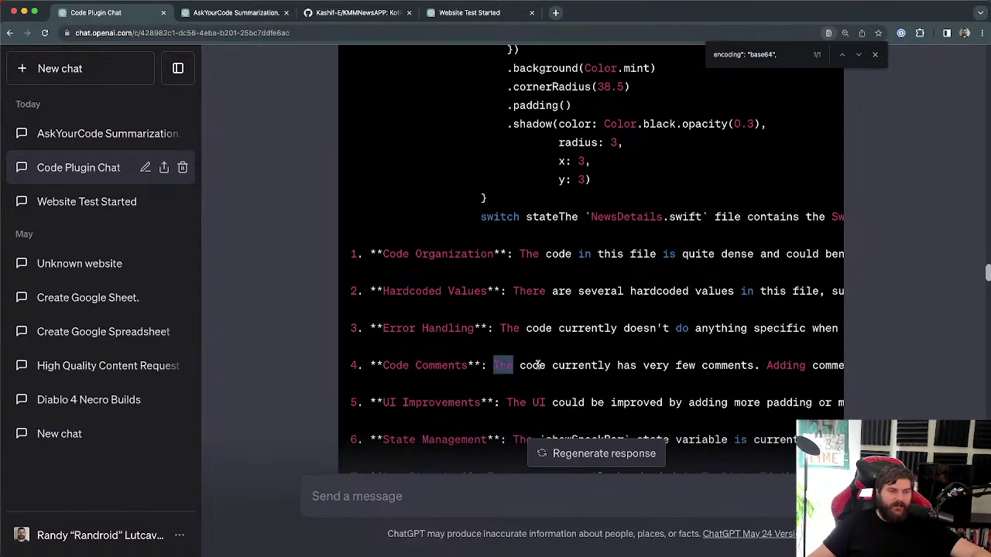
{"action": "left_click", "coordinate": [495, 366]}
{"action": "scroll", "coordinate": [496, 365], "scroll_direction": "down", "scroll_amount": 1}
{"action": "double_click", "coordinate": [496, 353]}
{"action": "left_click", "coordinate": [496, 353]}
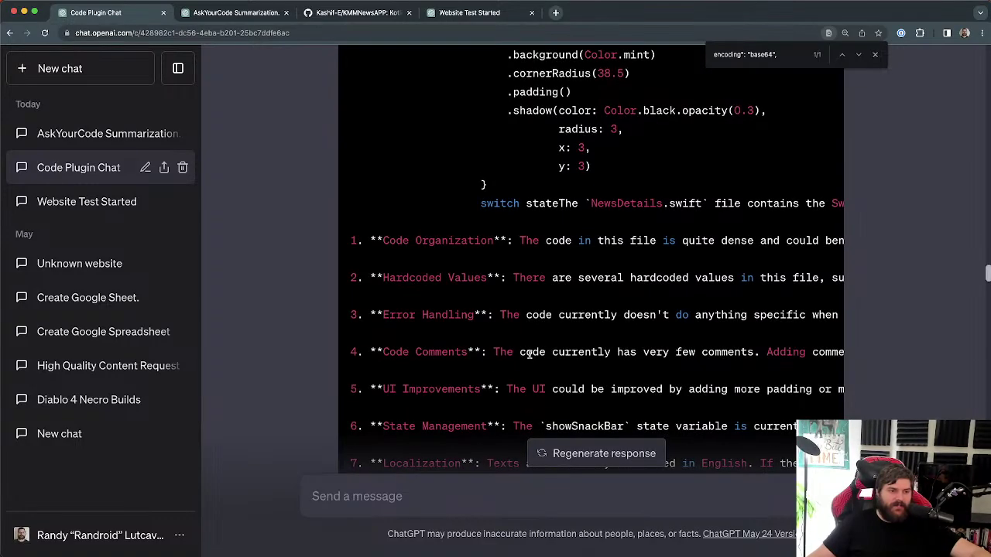
Step: Highlight the word Comments in the fourth suggestion again and go back to the AsyncImage switch phase code
{"action": "scroll", "coordinate": [474, 357], "scroll_direction": "down", "scroll_amount": 1}
{"action": "double_click", "coordinate": [454, 341]}
{"action": "scroll", "coordinate": [467, 355], "scroll_direction": "down", "scroll_amount": 1}
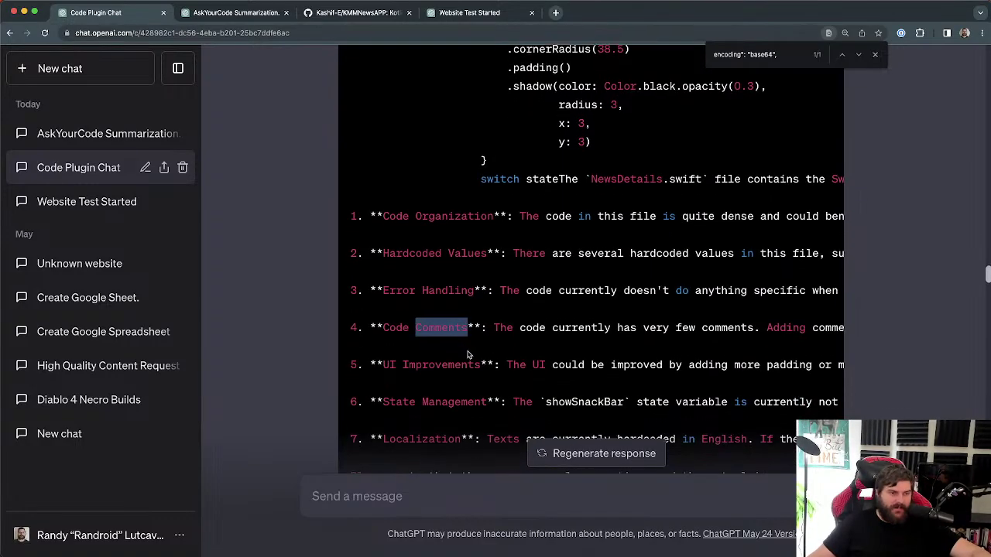
{"action": "left_click", "coordinate": [470, 365]}
{"action": "scroll", "coordinate": [473, 360], "scroll_direction": "down", "scroll_amount": 1}
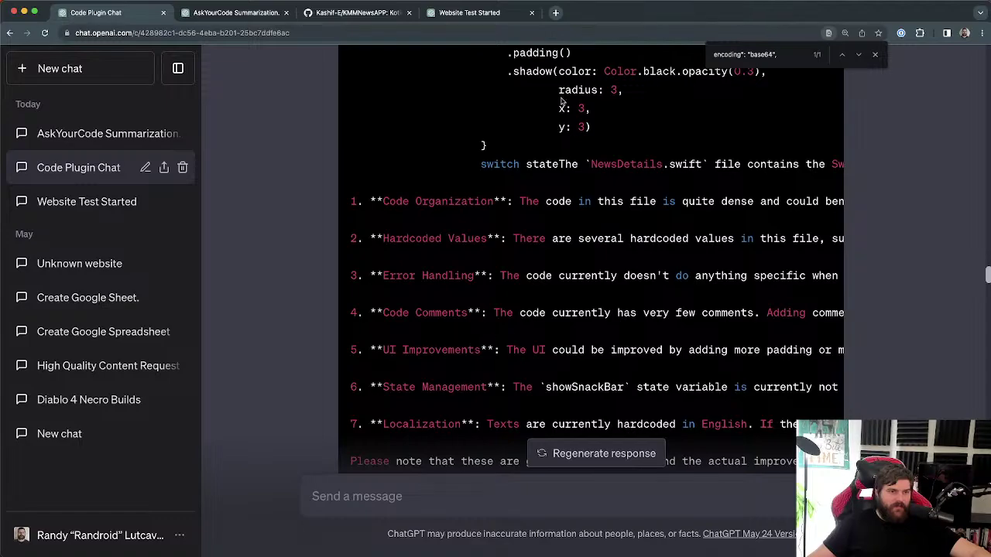
{"action": "double_click", "coordinate": [448, 313]}
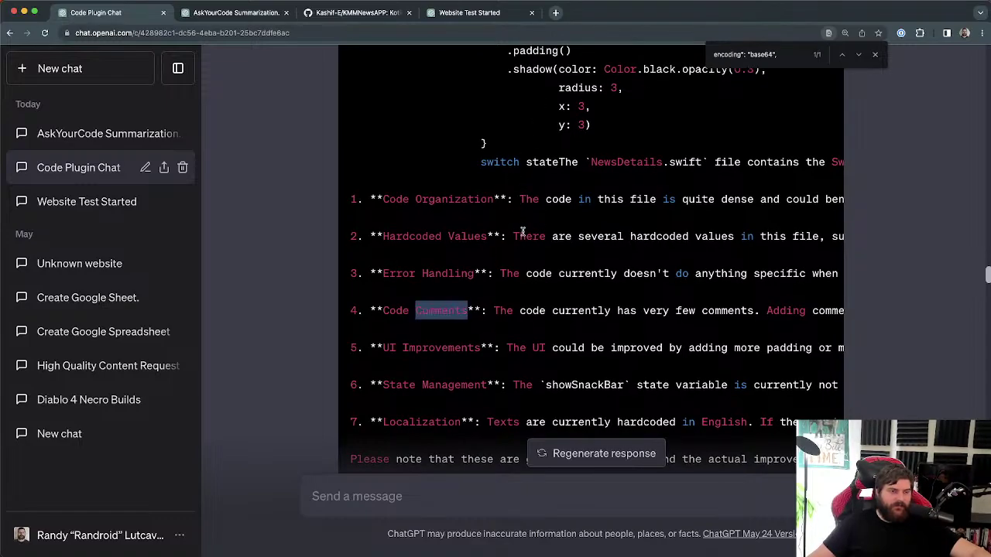
{"action": "scroll", "coordinate": [530, 254], "scroll_direction": "up", "scroll_amount": 15}
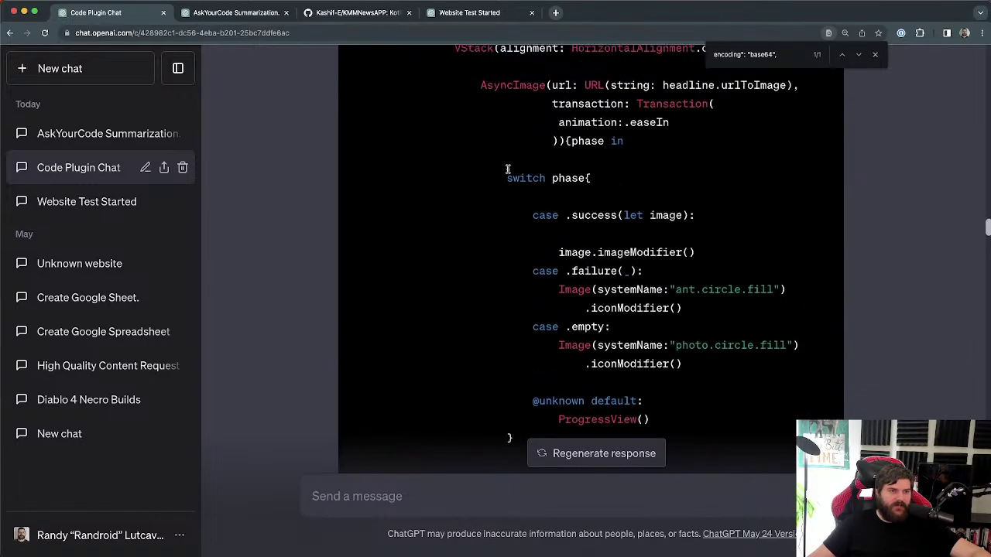
Step: Return to the suggestions list and highlight Improvements in the fifth heading and the start of its sentence about padding
{"action": "scroll", "coordinate": [507, 209], "scroll_direction": "down", "scroll_amount": 3}
{"action": "scroll", "coordinate": [496, 274], "scroll_direction": "down", "scroll_amount": 12}
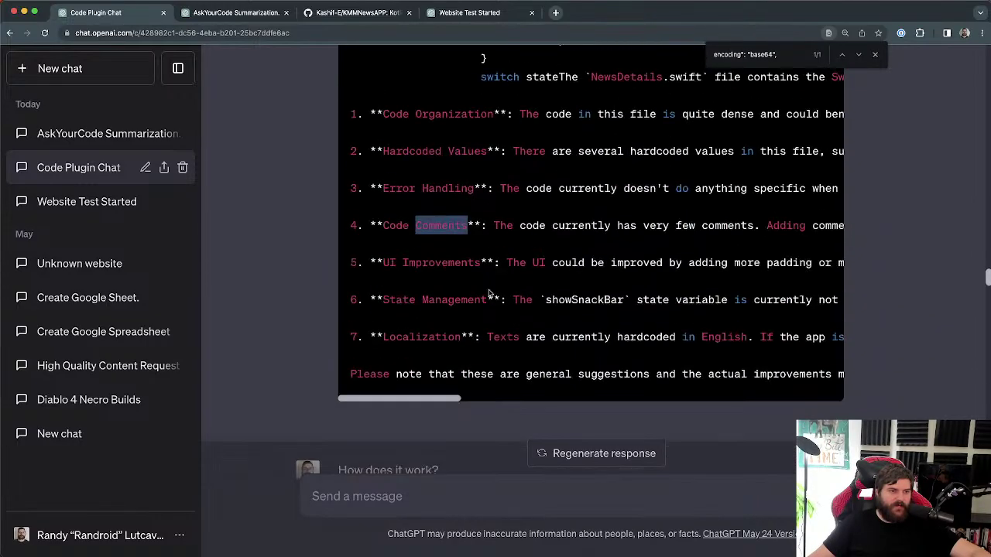
{"action": "double_click", "coordinate": [454, 263]}
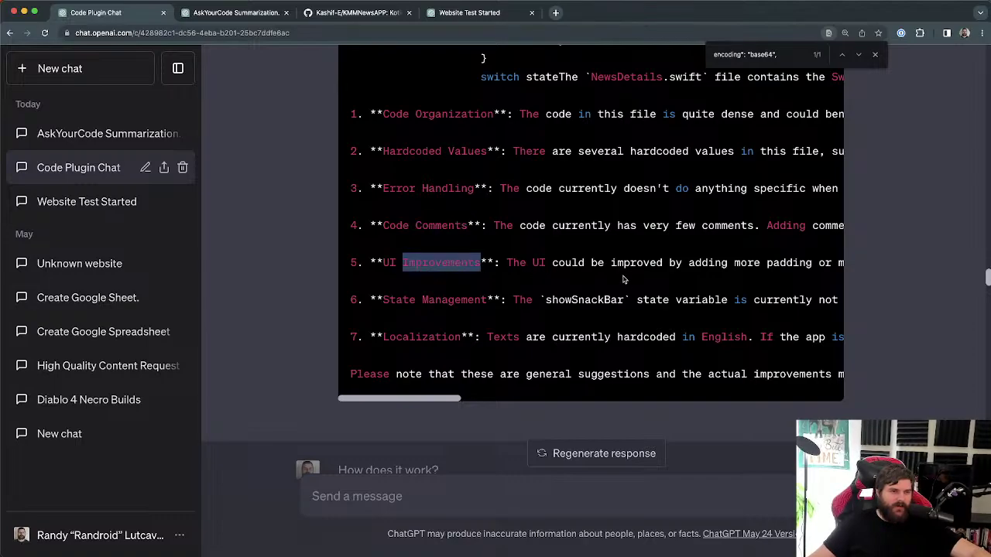
{"action": "left_click_drag", "start_coordinate": [540, 264], "coordinate": [752, 270]}
{"action": "left_click", "coordinate": [782, 263]}
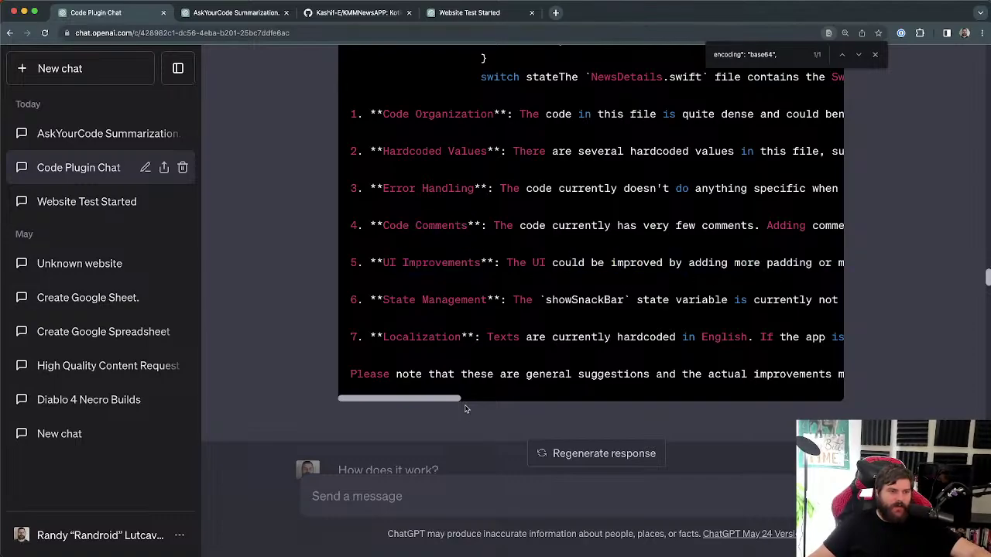
Step: Read the UI Improvements suggestion to its end, highlighting the parts about more padding or margins and more visual cues
{"action": "scroll", "coordinate": [467, 402], "scroll_direction": "right", "scroll_amount": 5}
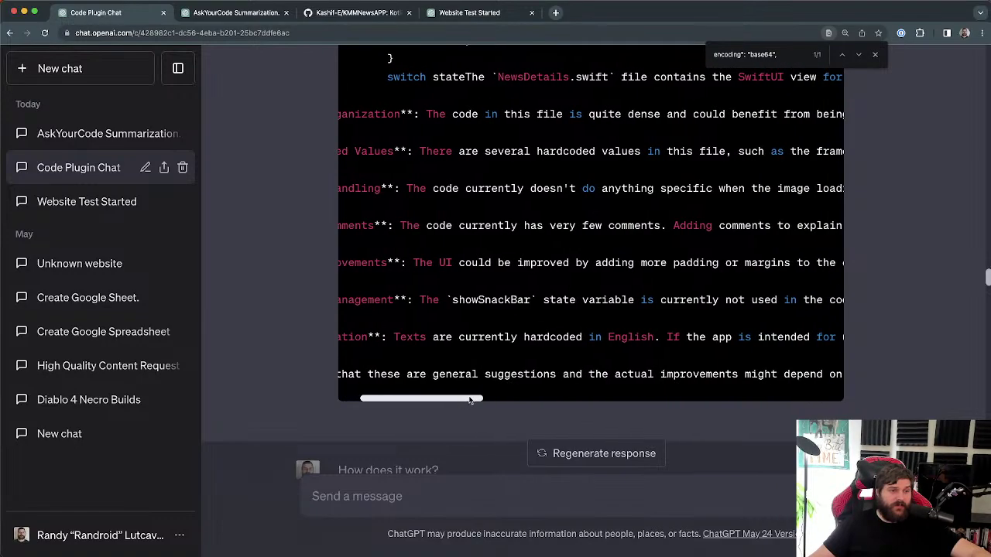
{"action": "left_click_drag", "start_coordinate": [413, 263], "coordinate": [805, 263]}
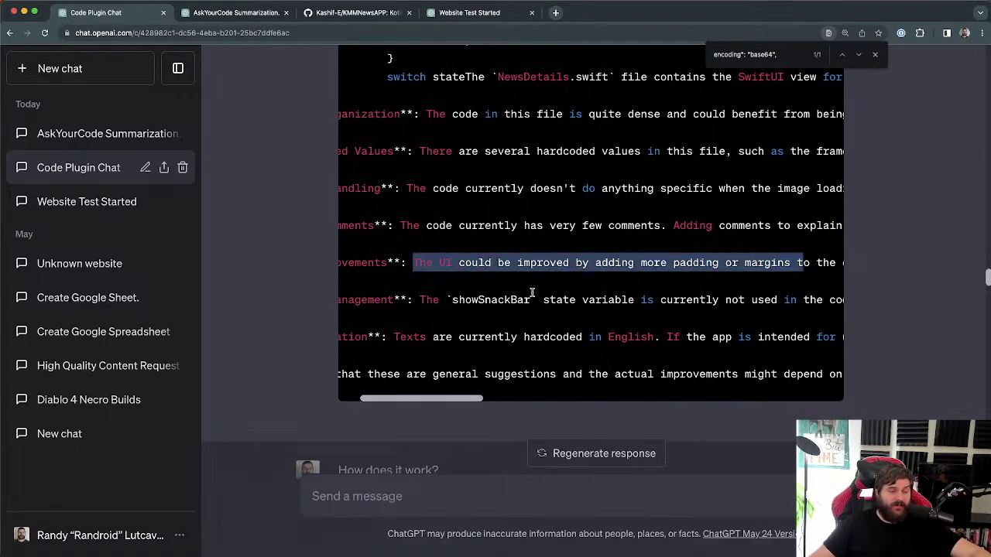
{"action": "left_click", "coordinate": [459, 275]}
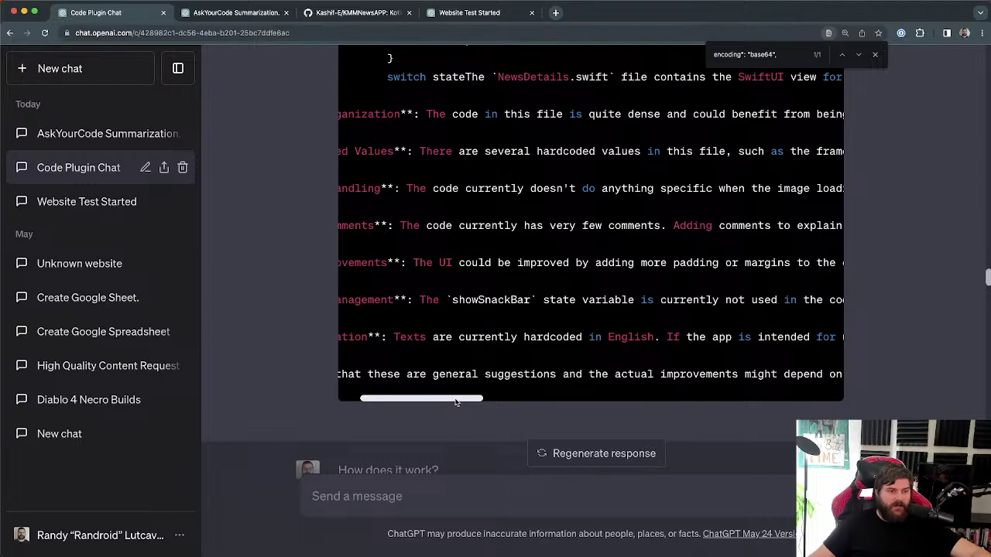
{"action": "left_click_drag", "start_coordinate": [455, 402], "coordinate": [610, 394]}
{"action": "left_click_drag", "start_coordinate": [529, 262], "coordinate": [427, 277]}
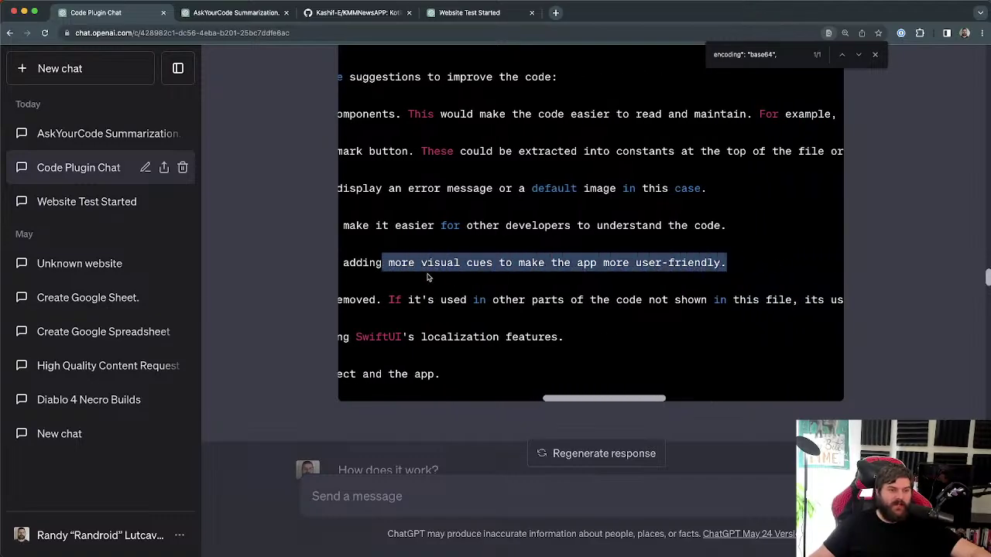
{"action": "left_click", "coordinate": [753, 264]}
{"action": "left_click_drag", "start_coordinate": [723, 263], "coordinate": [391, 263]}
{"action": "left_click_drag", "start_coordinate": [621, 401], "coordinate": [417, 401]}
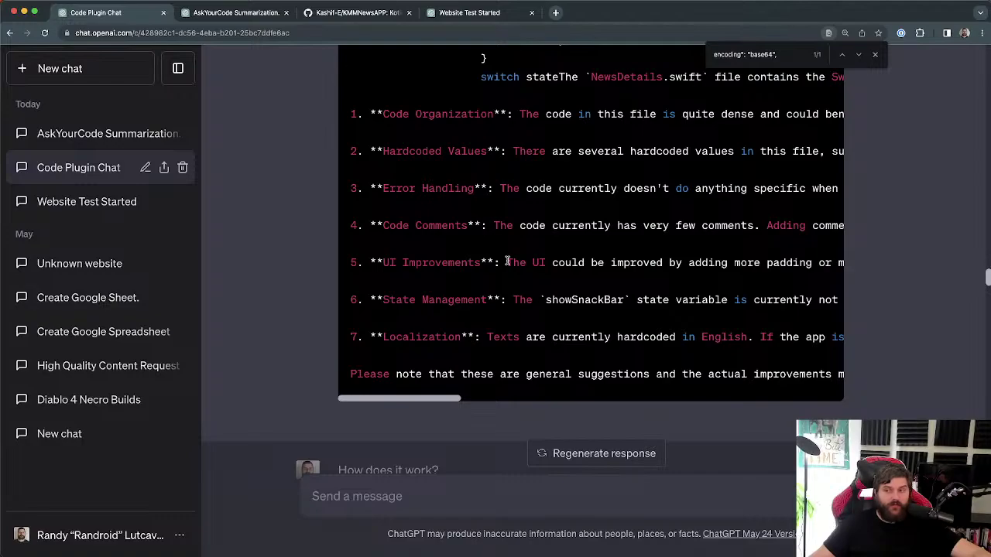
Step: Highlight the opening words "The UI" of the UI Improvements explanation
{"action": "double_click", "coordinate": [508, 262]}
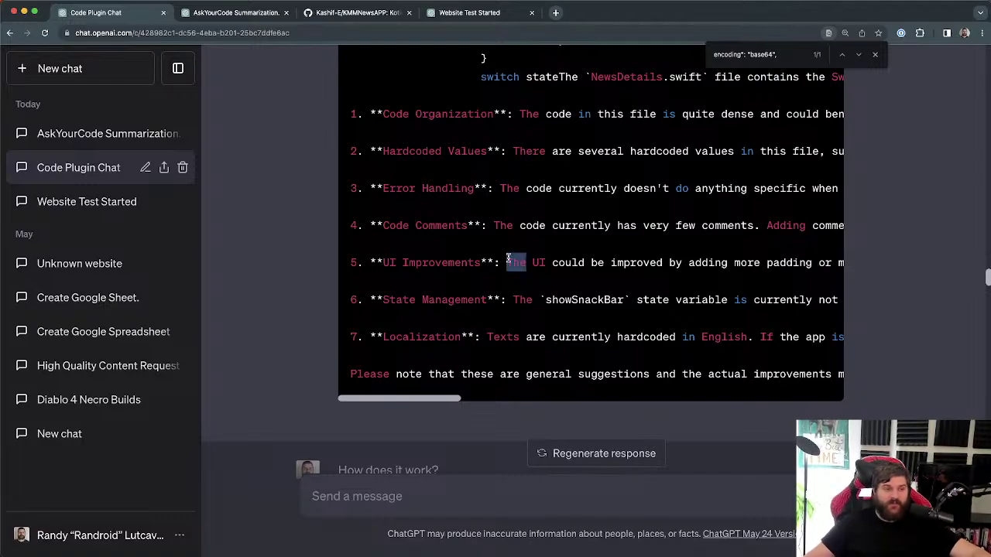
{"action": "double_click", "coordinate": [538, 263]}
{"action": "double_click", "coordinate": [515, 263]}
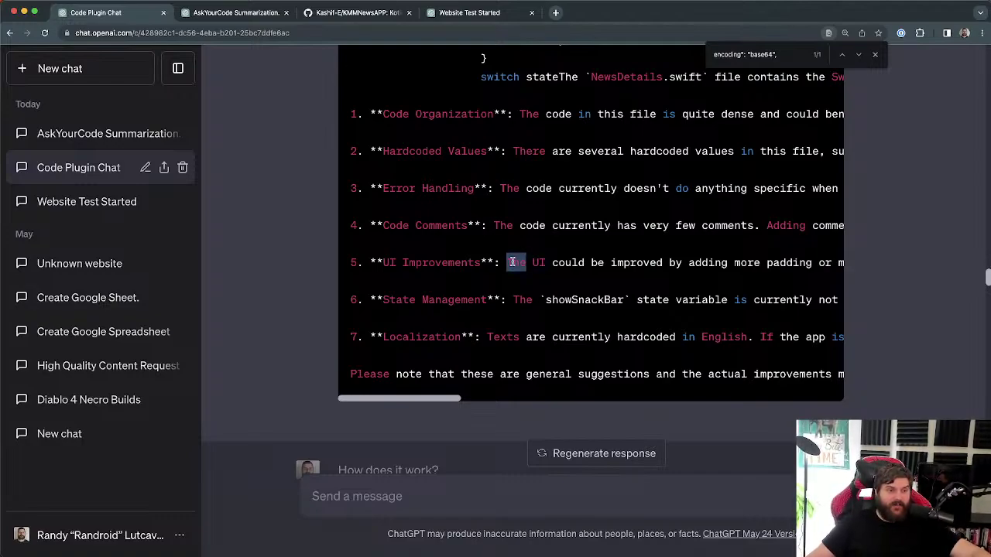
{"action": "left_click", "coordinate": [584, 261]}
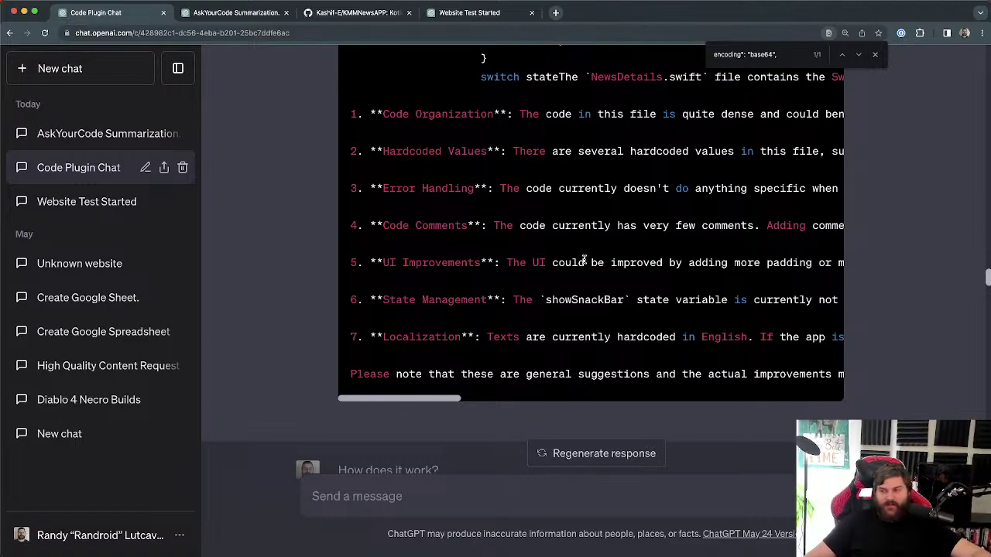
{"action": "double_click", "coordinate": [540, 263]}
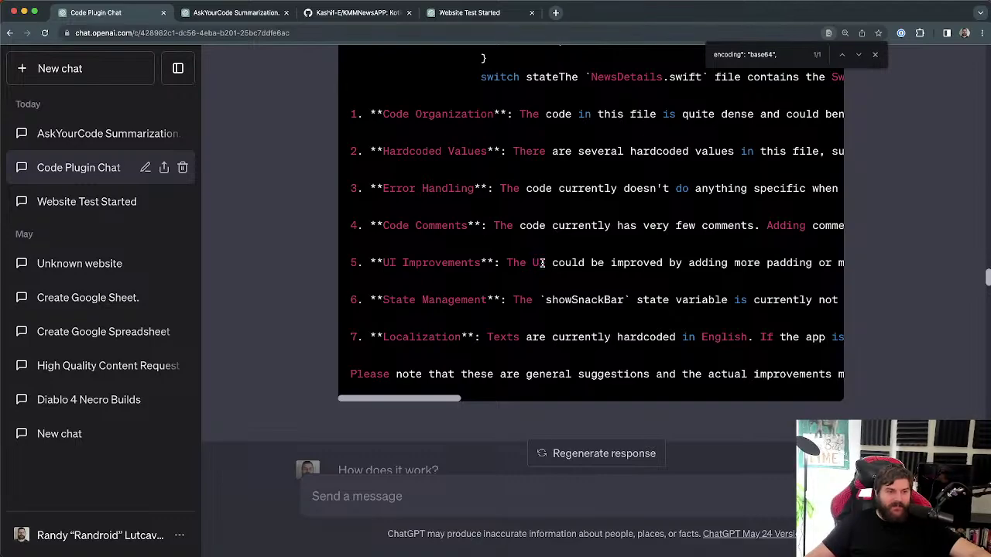
{"action": "double_click", "coordinate": [540, 263]}
{"action": "double_click", "coordinate": [564, 263]}
{"action": "double_click", "coordinate": [539, 263]}
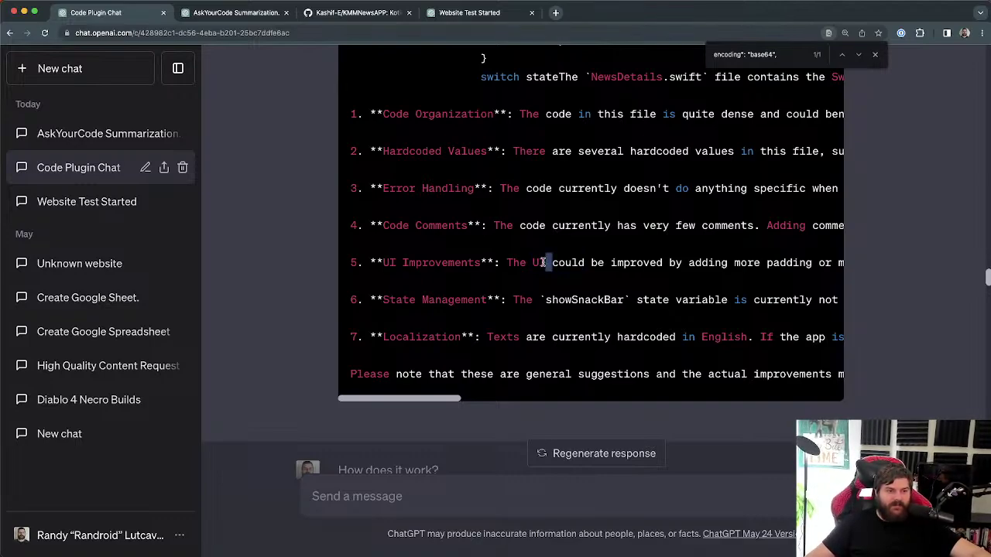
{"action": "left_click", "coordinate": [541, 263]}
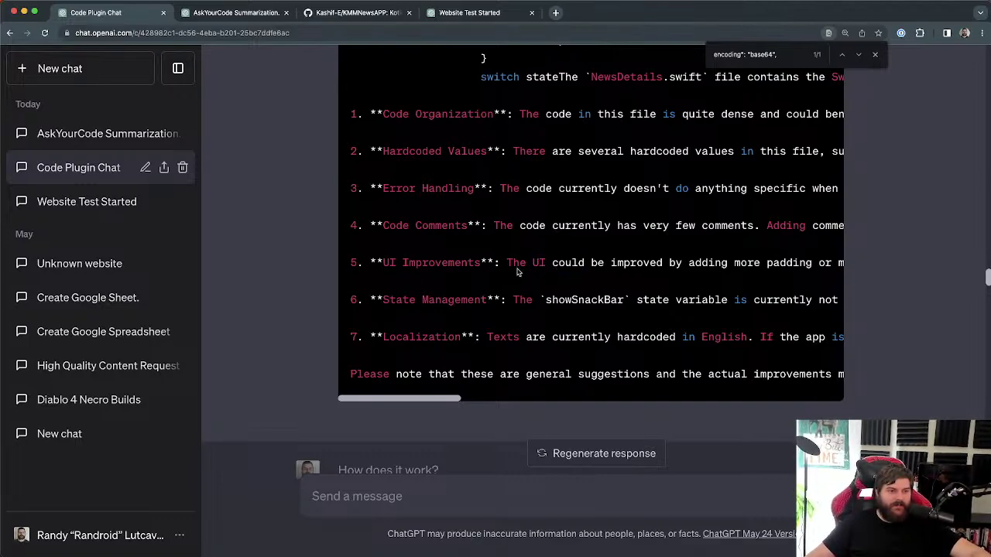
Step: Highlight the UI Improvements wording from "could be improved" through "adding more padding", including the word padding on its own
{"action": "left_click_drag", "start_coordinate": [568, 263], "coordinate": [796, 263]}
{"action": "left_click", "coordinate": [794, 261]}
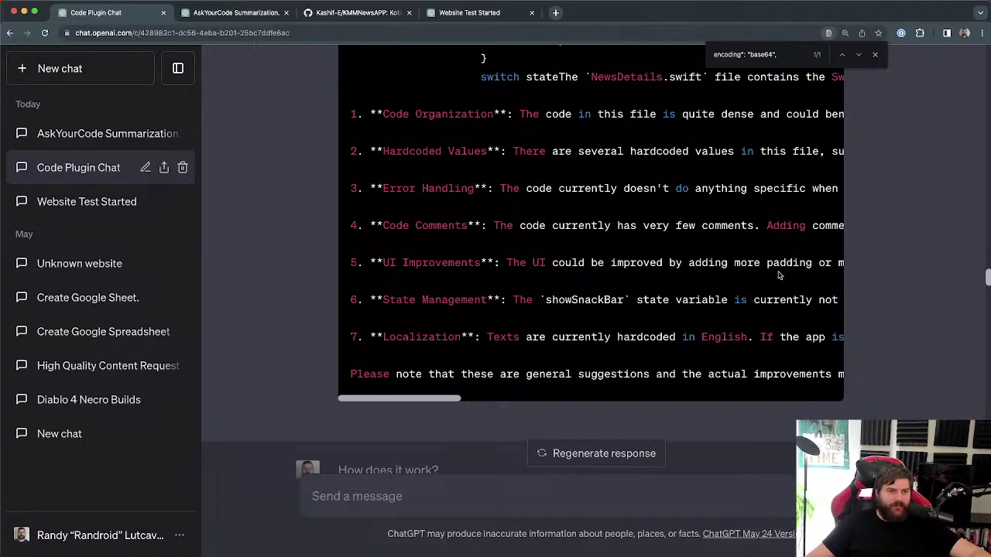
{"action": "double_click", "coordinate": [792, 263]}
Step: Highlight the State Management heading and bring more of its explanation about showSnackBar into view
{"action": "left_click", "coordinate": [423, 313]}
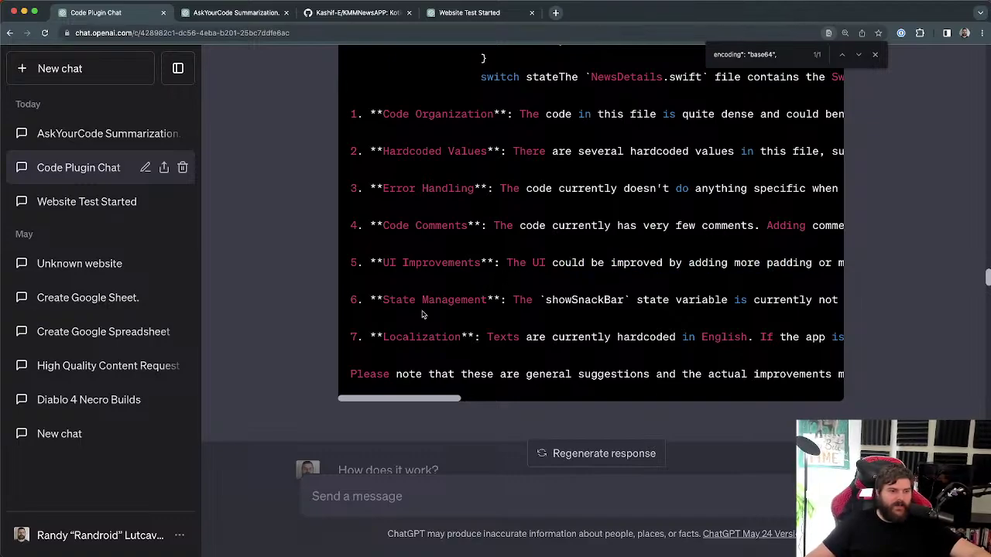
{"action": "left_click_drag", "start_coordinate": [381, 302], "coordinate": [492, 302]}
{"action": "left_click", "coordinate": [592, 299]}
{"action": "mouse_move", "coordinate": [445, 401]}
{"action": "left_mouse_down"}
{"action": "mouse_move", "coordinate": [488, 409]}
{"action": "mouse_move", "coordinate": [461, 403]}
{"action": "left_mouse_up"}
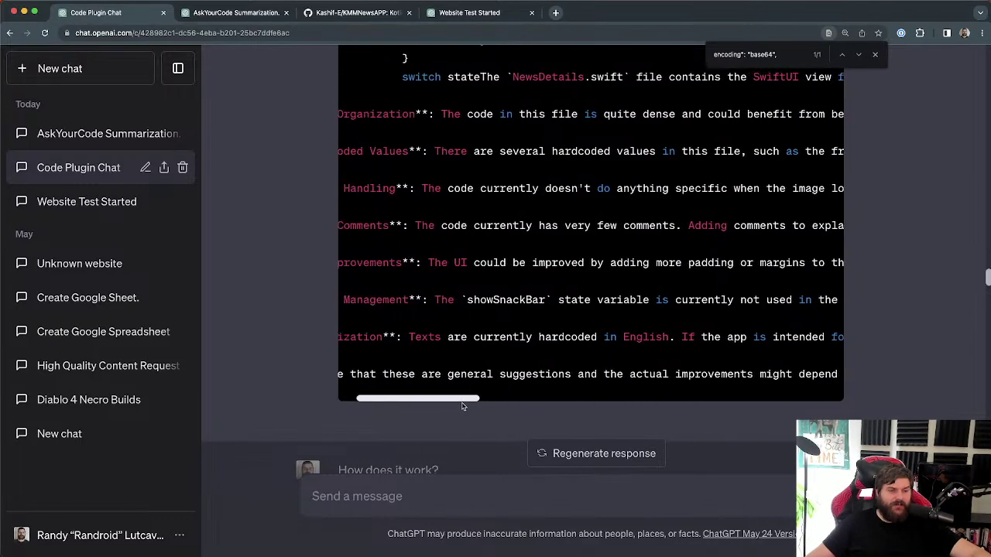
Step: Search the chat for showSnackBar, taken from the State Management suggestion, and go to its declaration in NewsDetails.swift
{"action": "double_click", "coordinate": [503, 300]}
{"action": "scroll", "coordinate": [855, 332], "scroll_direction": "up", "scroll_amount": 5}
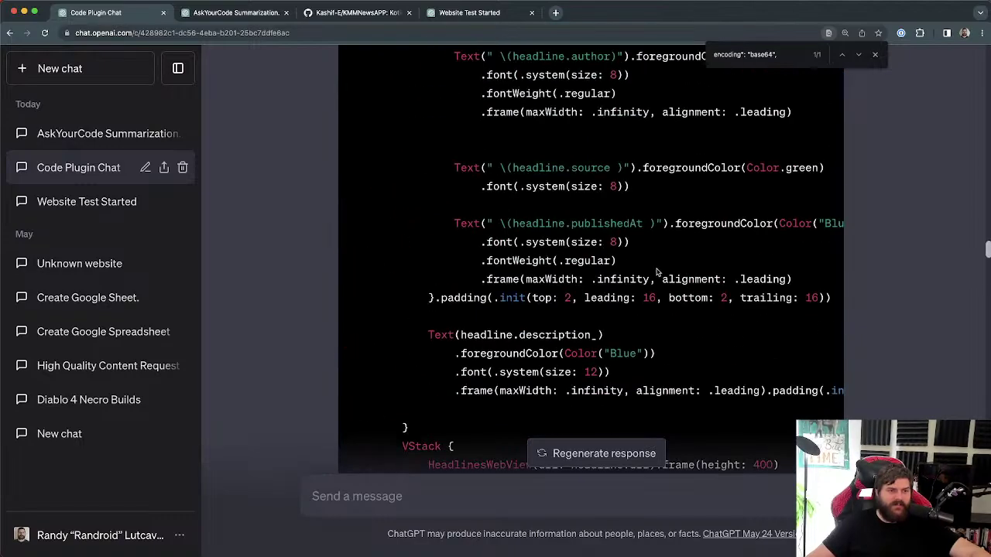
{"action": "key", "text": "super+f"}
{"action": "left_click", "coordinate": [844, 55]}
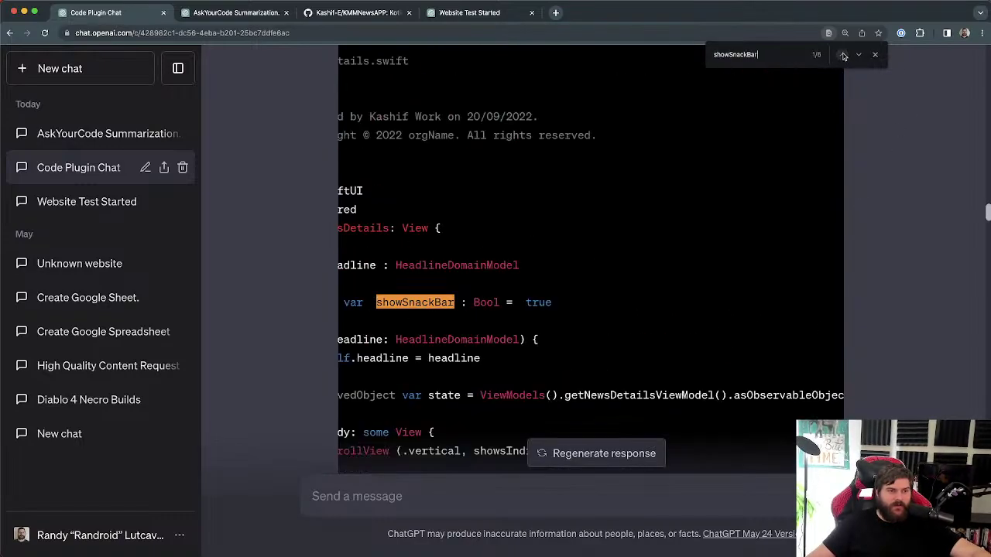
Step: Highlight the showSnackBar state variable and its Bool = true assignment in the original NewsDetails struct
{"action": "left_click_drag", "start_coordinate": [548, 304], "coordinate": [309, 312]}
{"action": "left_click", "coordinate": [547, 306]}
{"action": "double_click", "coordinate": [500, 302]}
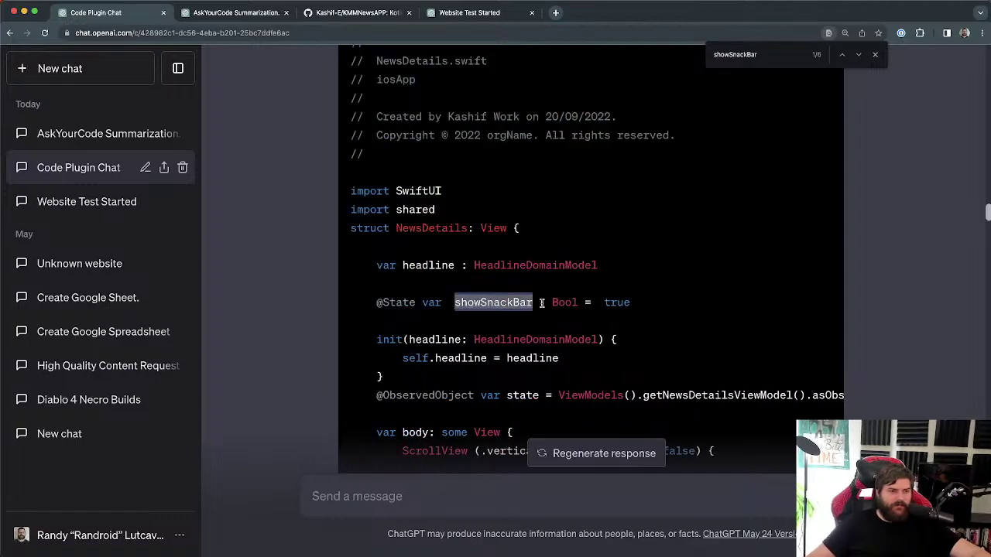
{"action": "left_click_drag", "start_coordinate": [579, 303], "coordinate": [455, 303]}
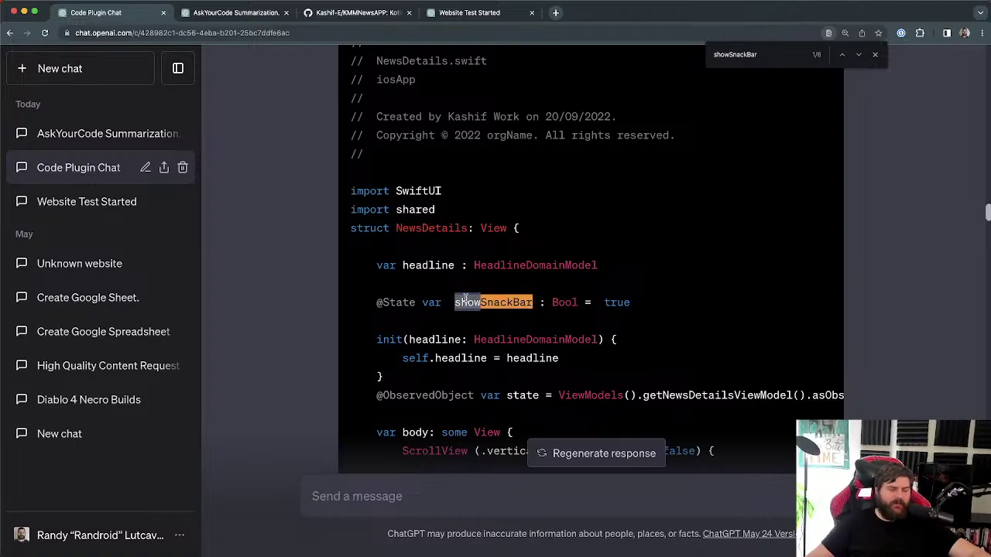
{"action": "left_click", "coordinate": [535, 302]}
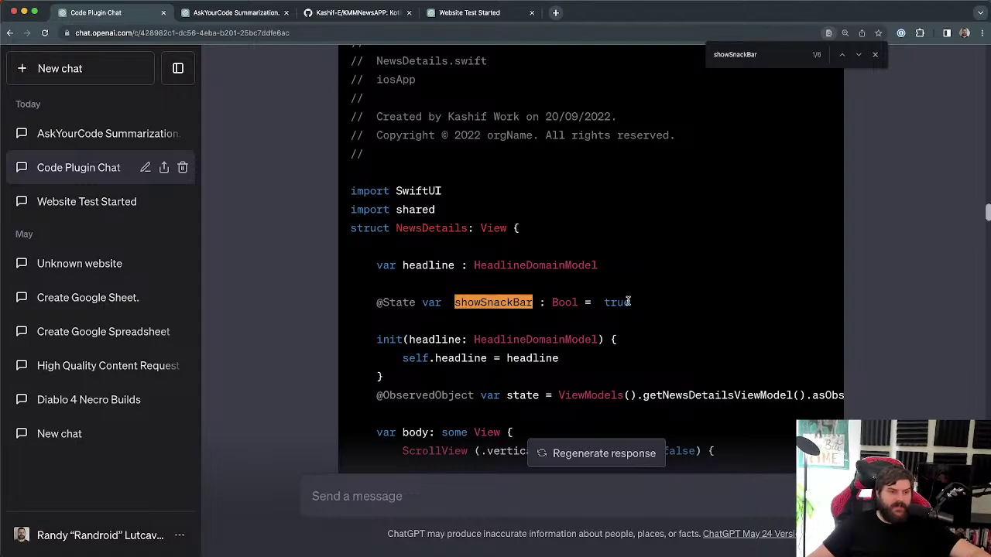
{"action": "left_click_drag", "start_coordinate": [629, 302], "coordinate": [573, 302]}
{"action": "scroll", "coordinate": [597, 310], "scroll_direction": "down", "scroll_amount": 3}
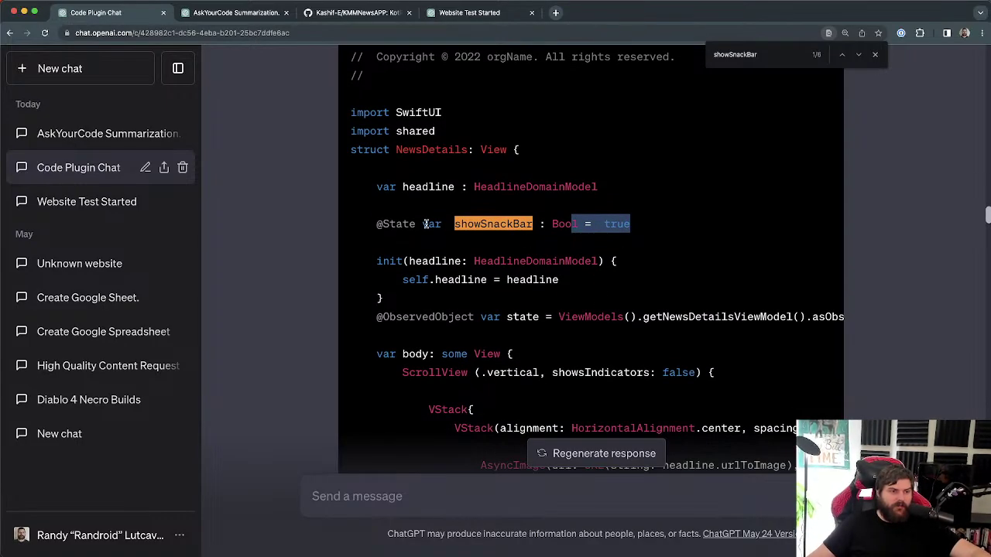
{"action": "left_click_drag", "start_coordinate": [425, 224], "coordinate": [376, 224]}
{"action": "left_click", "coordinate": [465, 232]}
{"action": "left_click_drag", "start_coordinate": [442, 224], "coordinate": [362, 225]}
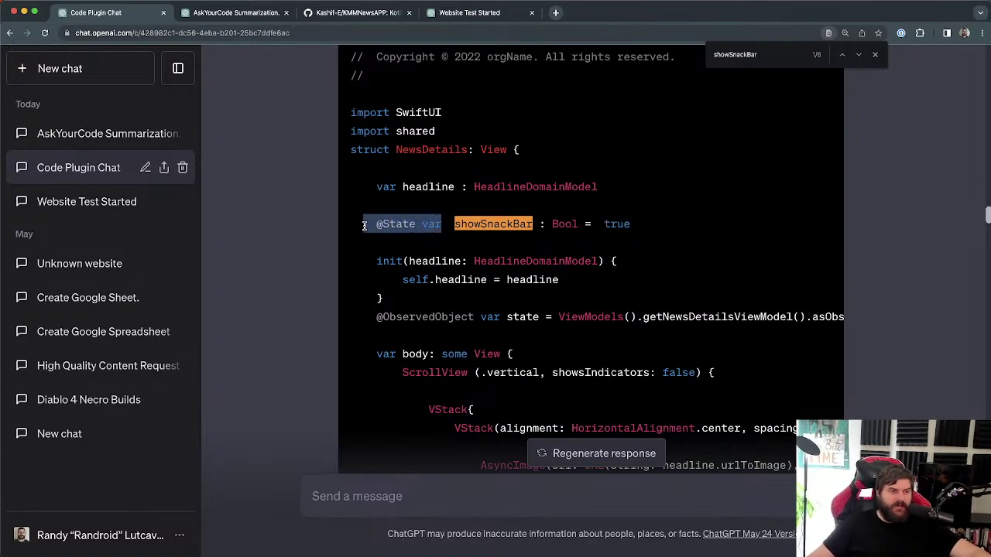
{"action": "left_click", "coordinate": [568, 226]}
{"action": "left_click_drag", "start_coordinate": [508, 224], "coordinate": [628, 224]}
{"action": "scroll", "coordinate": [474, 179], "scroll_direction": "down", "scroll_amount": 2}
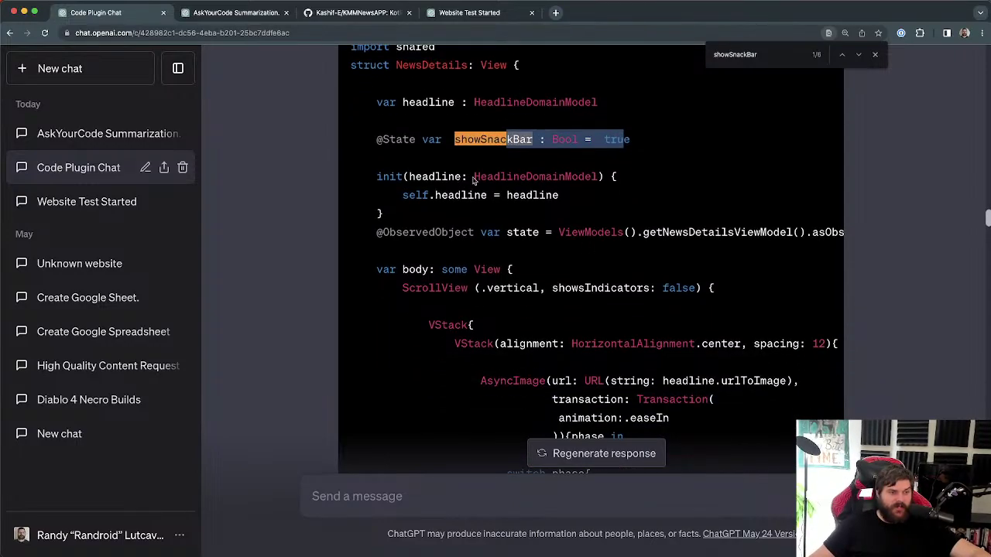
{"action": "left_click", "coordinate": [489, 139]}
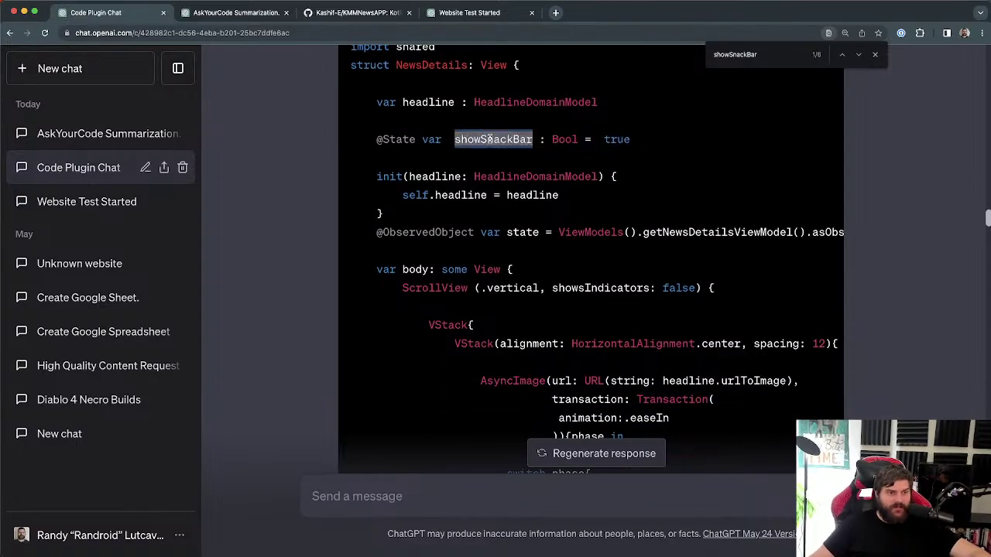
Step: Step through the showSnackBar matches from the original declaration to the last one in the rewritten code
{"action": "left_click", "coordinate": [844, 56]}
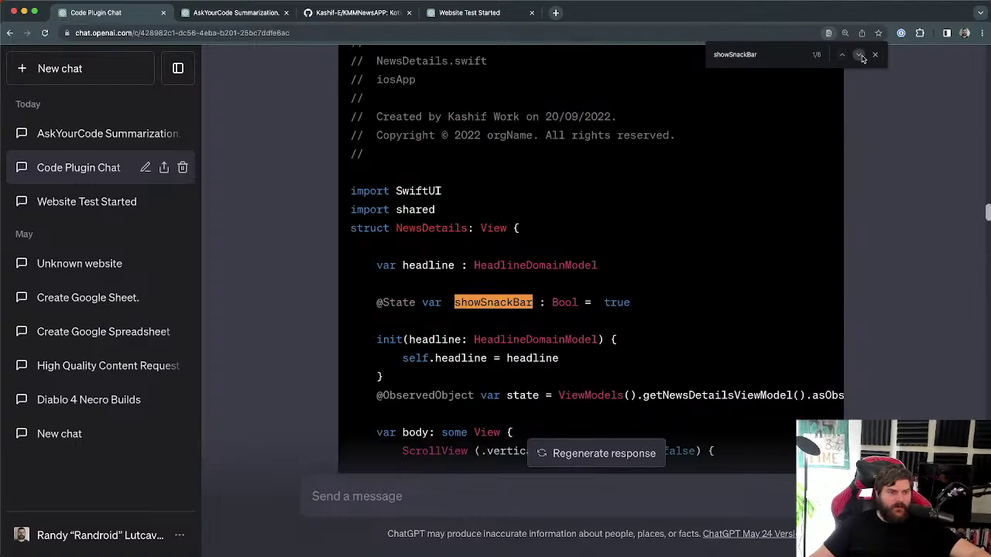
{"action": "left_click", "coordinate": [860, 56]}
{"action": "left_click", "coordinate": [861, 56]}
{"action": "left_click", "coordinate": [861, 56]}
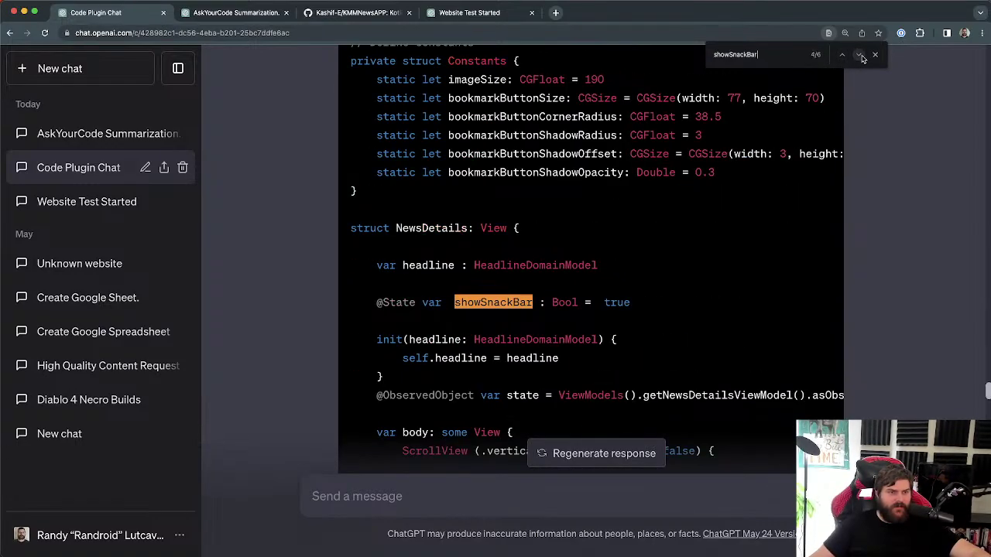
{"action": "left_click", "coordinate": [861, 56]}
{"action": "scroll", "coordinate": [563, 289], "scroll_direction": "down", "scroll_amount": 1}
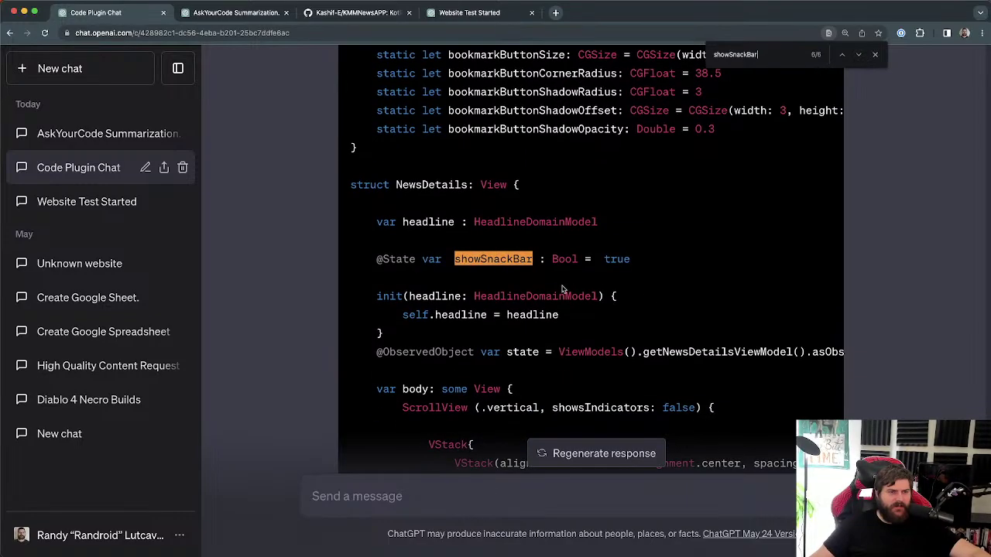
Step: Highlight the showSnackBar variable name in the rewritten NewsDetails struct
{"action": "left_click", "coordinate": [498, 261]}
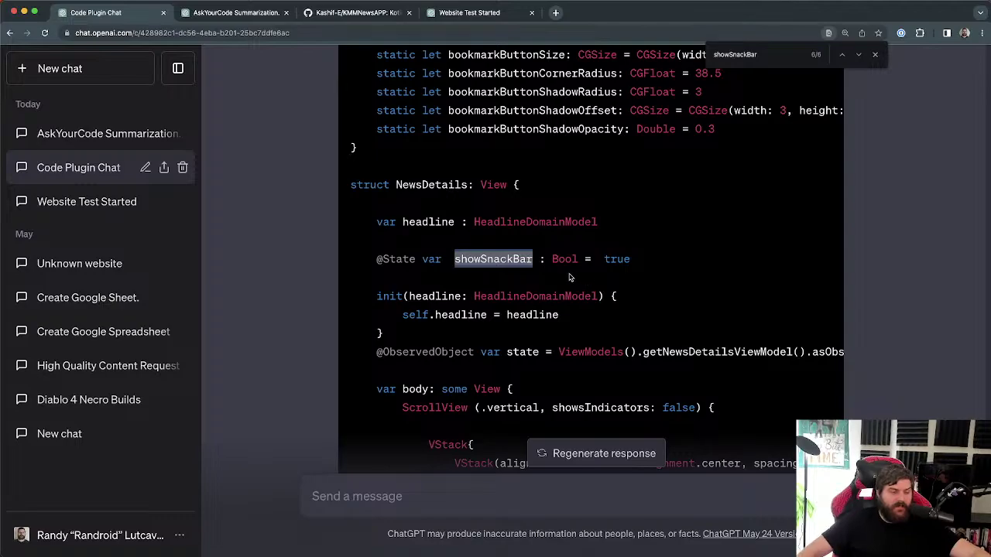
{"action": "scroll", "coordinate": [581, 279], "scroll_direction": "down", "scroll_amount": 1}
{"action": "left_click", "coordinate": [487, 230]}
{"action": "left_click", "coordinate": [488, 230]}
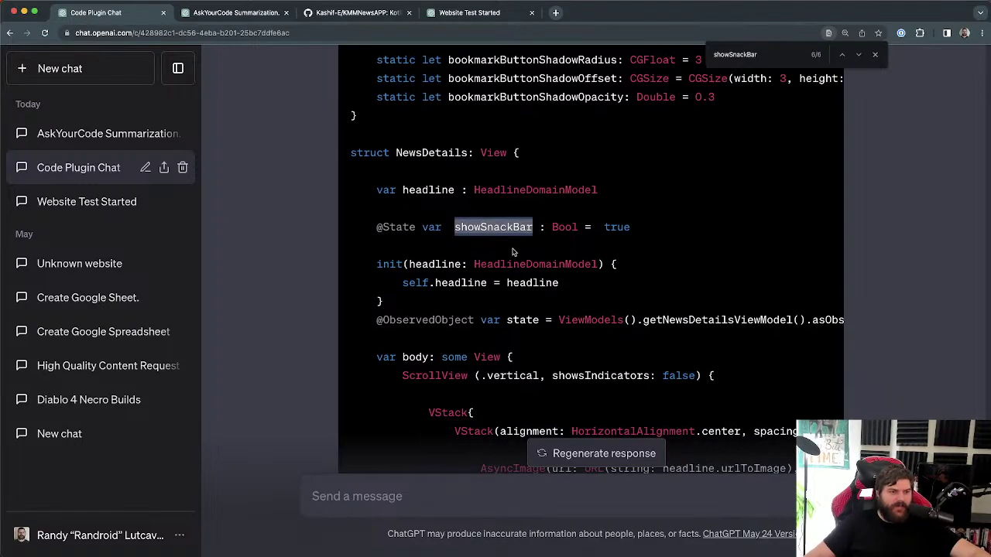
Step: Switch to the KMMNewsAPP repository on GitHub and open the iosApp folder nested inside iosApp
{"action": "key", "text": "super+3"}
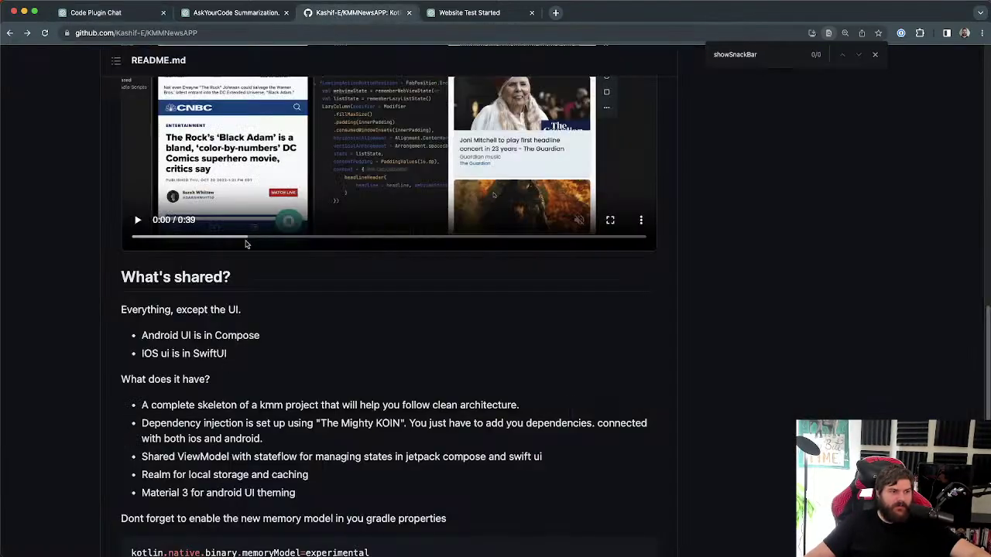
{"action": "scroll", "coordinate": [245, 244], "scroll_direction": "up", "scroll_amount": 10}
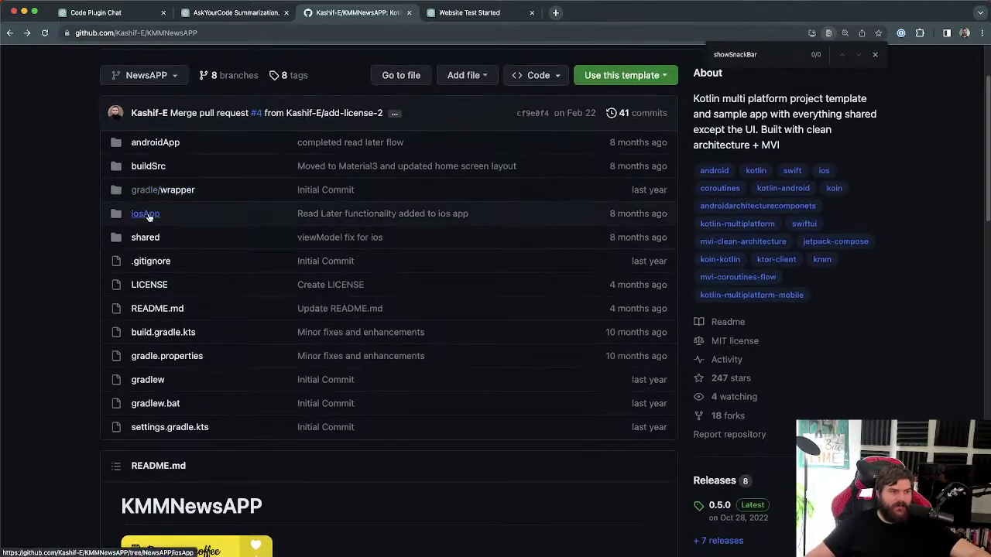
{"action": "left_click", "coordinate": [145, 214]}
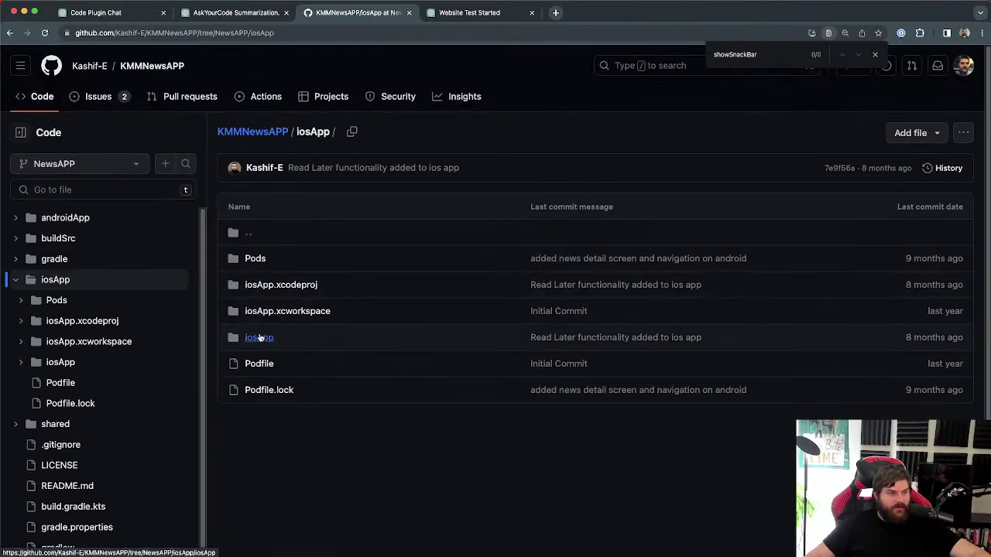
{"action": "left_click", "coordinate": [260, 339]}
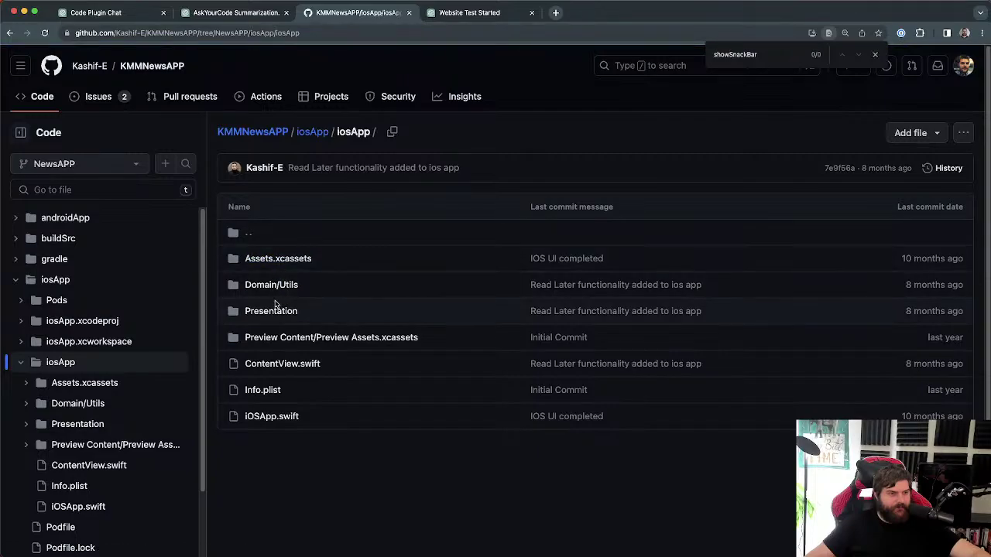
Step: Browse the Components and Home folders under iosApp's Presentation folder and open NewsDetails.swift from the NewsDetails folder
{"action": "left_click", "coordinate": [272, 309]}
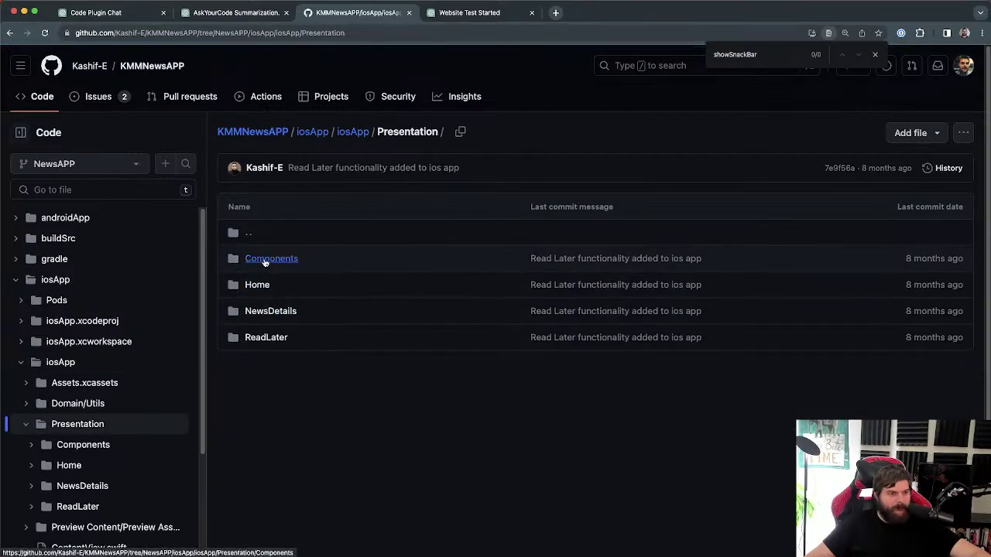
{"action": "left_click", "coordinate": [264, 260]}
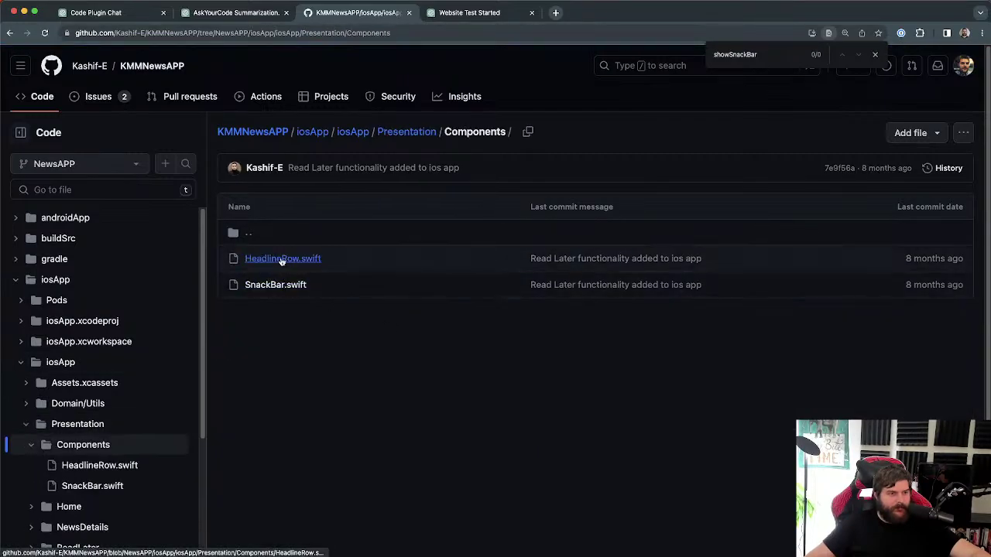
{"action": "key", "text": "super+bracketleft"}
{"action": "left_click", "coordinate": [256, 285]}
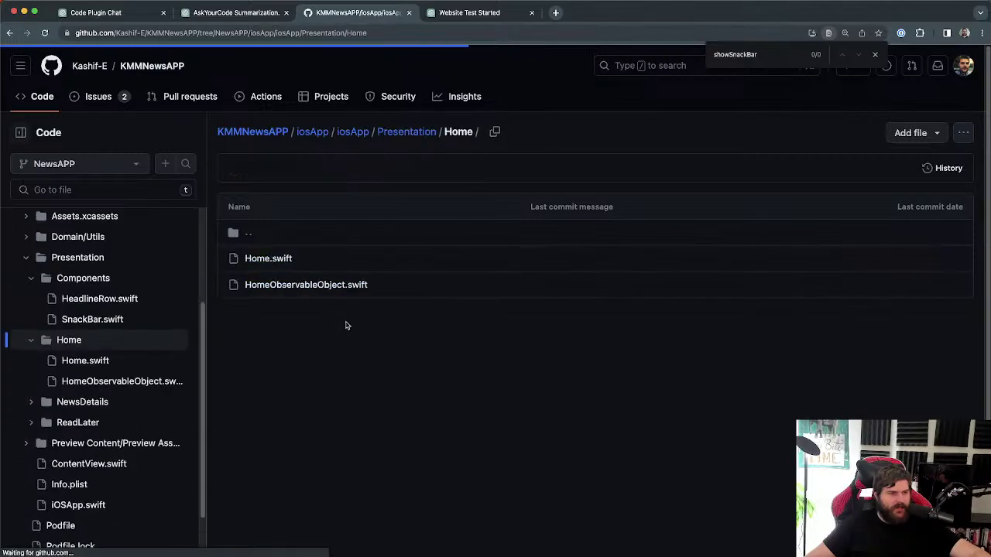
{"action": "key", "text": "super+bracketleft"}
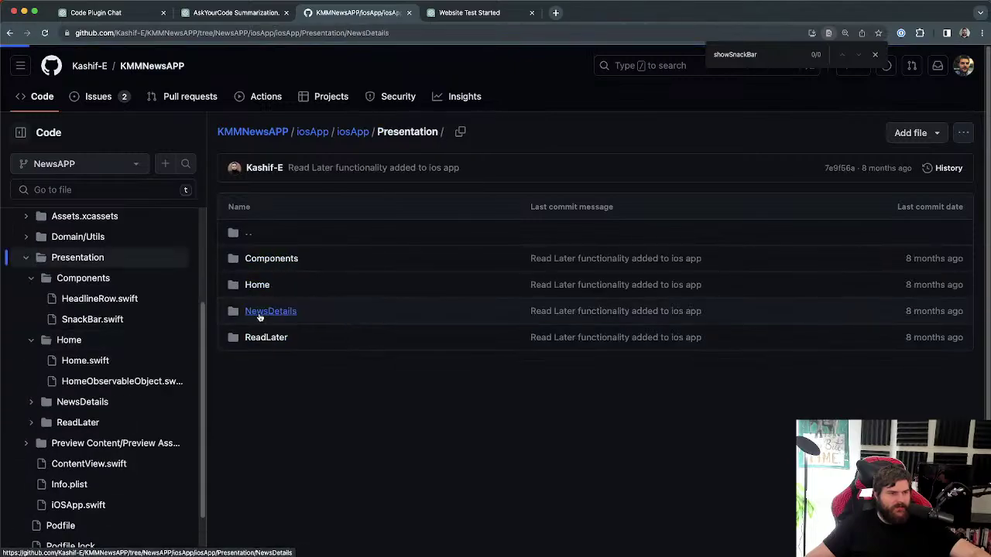
{"action": "left_click", "coordinate": [267, 311]}
{"action": "left_click", "coordinate": [279, 285]}
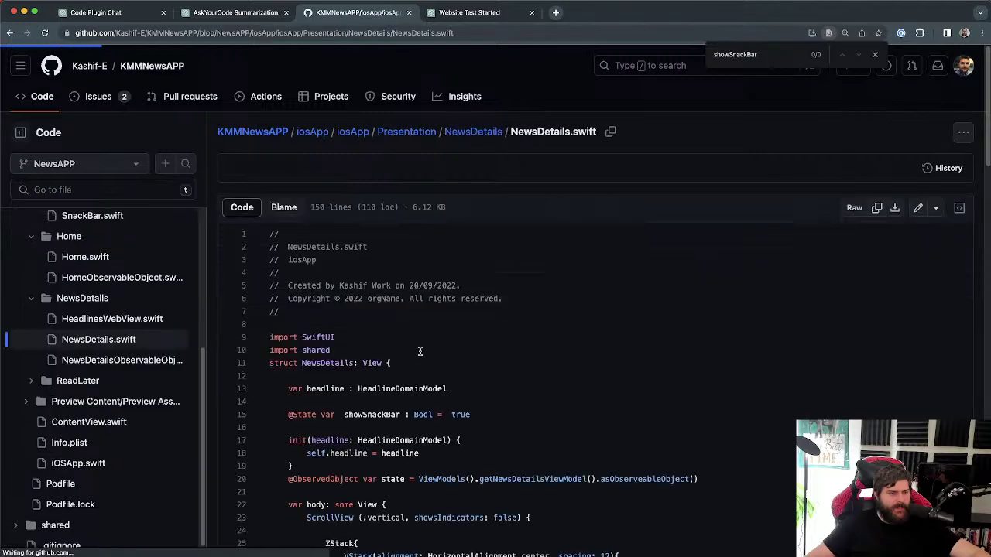
Step: Examine the showSnackBar declaration and its uses throughout NewsDetails.swift, along with the surrounding view code
{"action": "scroll", "coordinate": [542, 365], "scroll_direction": "down", "scroll_amount": 2}
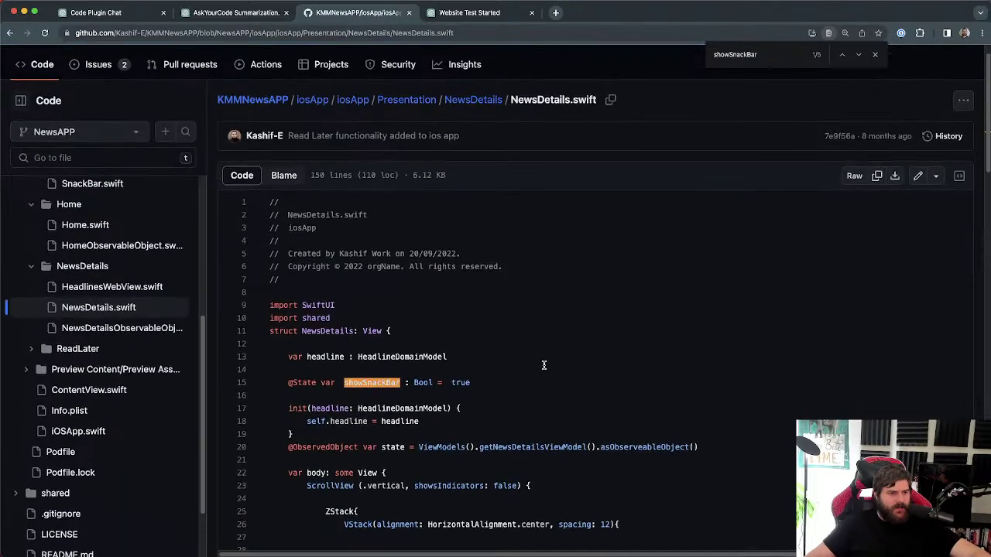
{"action": "scroll", "coordinate": [703, 270], "scroll_direction": "up", "scroll_amount": 2}
{"action": "scroll", "coordinate": [703, 270], "scroll_direction": "down", "scroll_amount": 15}
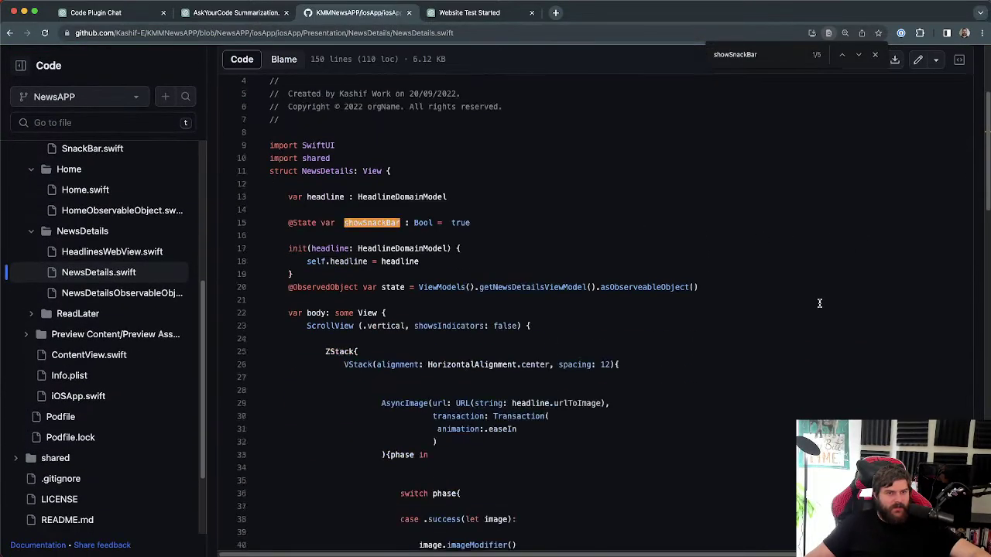
{"action": "scroll", "coordinate": [819, 302], "scroll_direction": "down", "scroll_amount": 10}
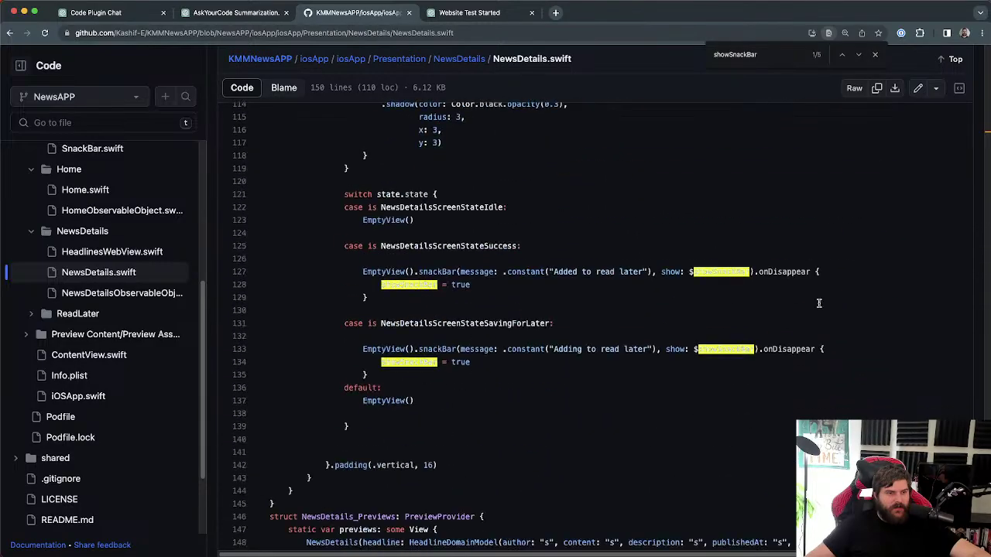
{"action": "scroll", "coordinate": [522, 375], "scroll_direction": "down", "scroll_amount": 2}
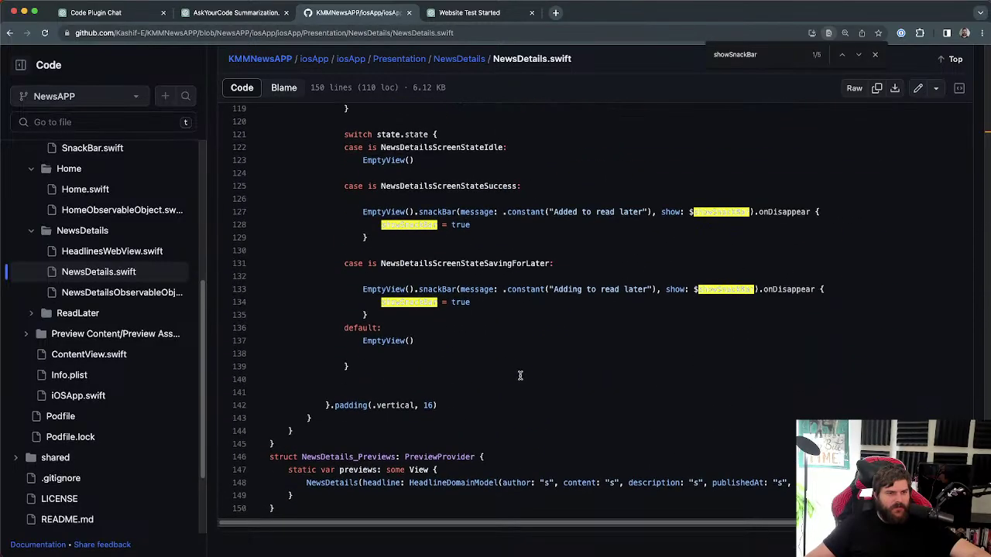
{"action": "scroll", "coordinate": [522, 375], "scroll_direction": "up", "scroll_amount": 15}
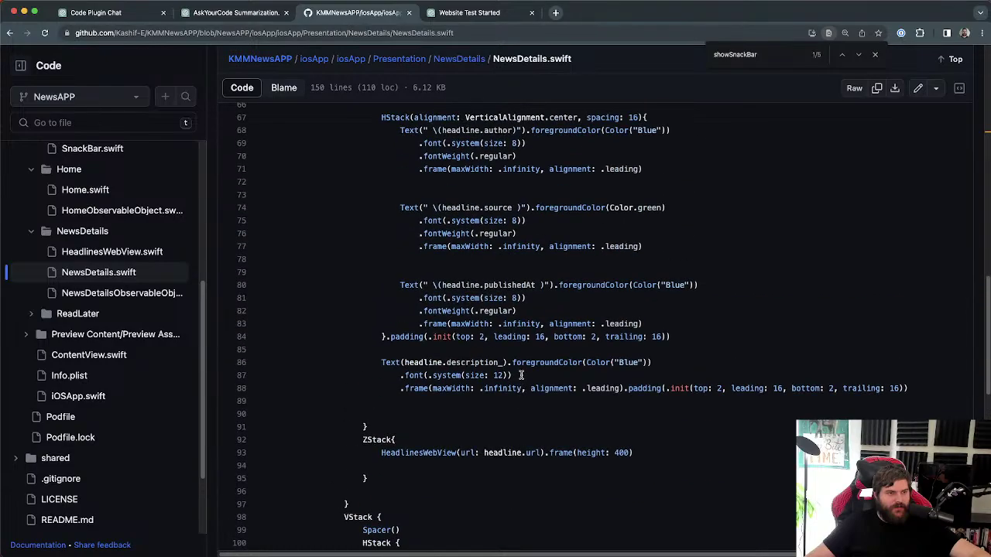
{"action": "scroll", "coordinate": [521, 376], "scroll_direction": "up", "scroll_amount": 5}
{"action": "scroll", "coordinate": [511, 379], "scroll_direction": "down", "scroll_amount": 4}
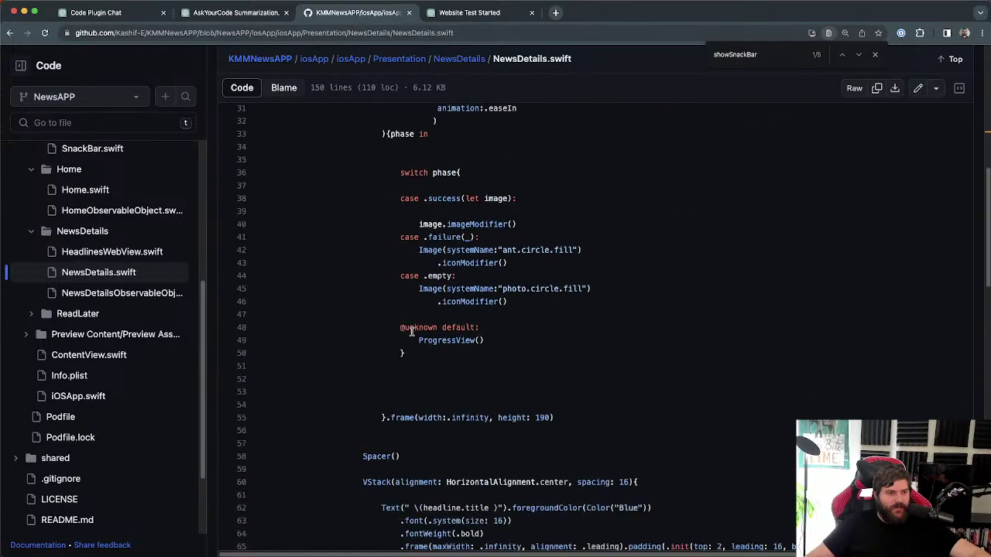
{"action": "scroll", "coordinate": [502, 382], "scroll_direction": "down", "scroll_amount": 13}
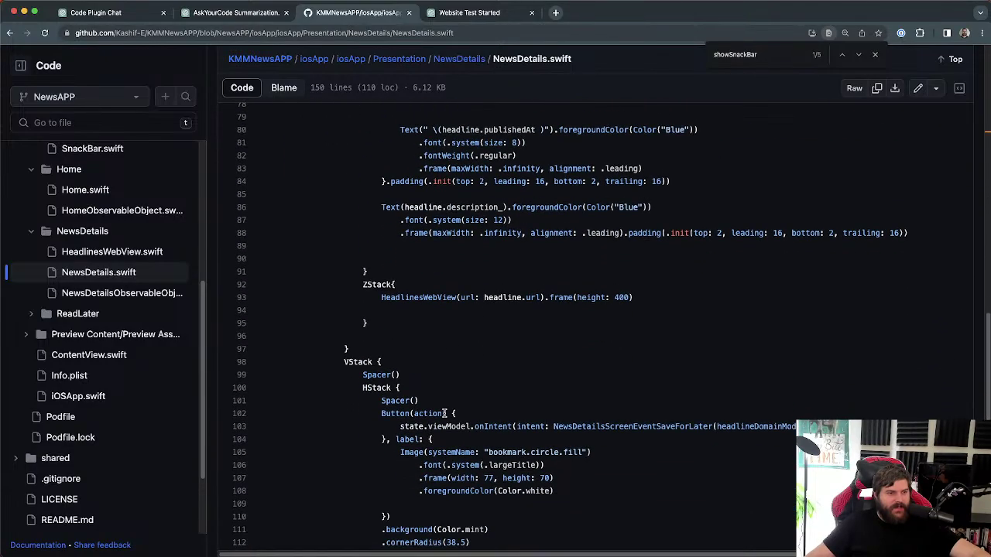
Step: Select switch state.state on line 121 and search the Code Plugin Chat for that text
{"action": "mouse_move", "coordinate": [345, 365]}
{"action": "left_mouse_down"}
{"action": "mouse_move", "coordinate": [442, 378]}
{"action": "mouse_move", "coordinate": [338, 363]}
{"action": "left_mouse_up"}
{"action": "left_click", "coordinate": [457, 378]}
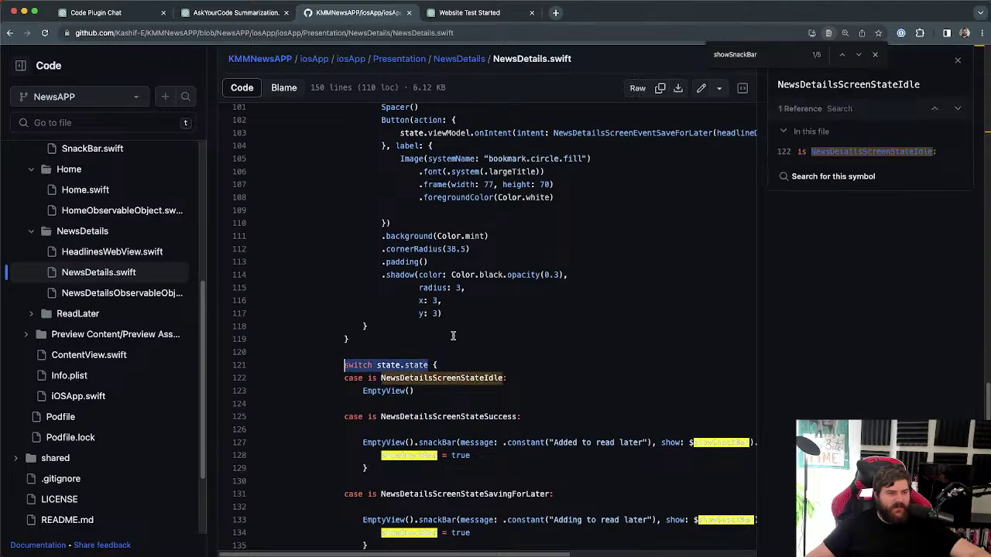
{"action": "left_click", "coordinate": [224, 14]}
{"action": "left_click", "coordinate": [151, 14]}
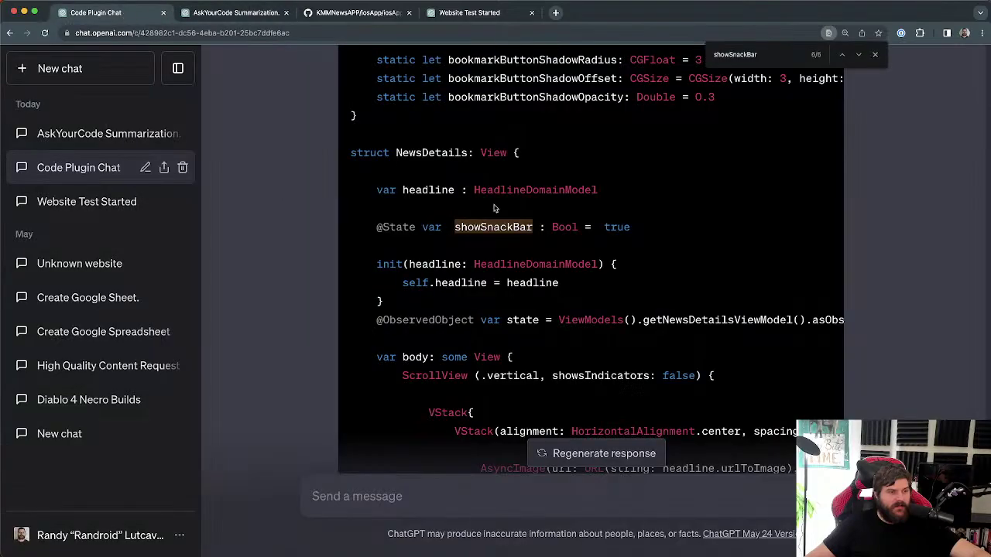
{"action": "scroll", "coordinate": [617, 277], "scroll_direction": "down", "scroll_amount": 10}
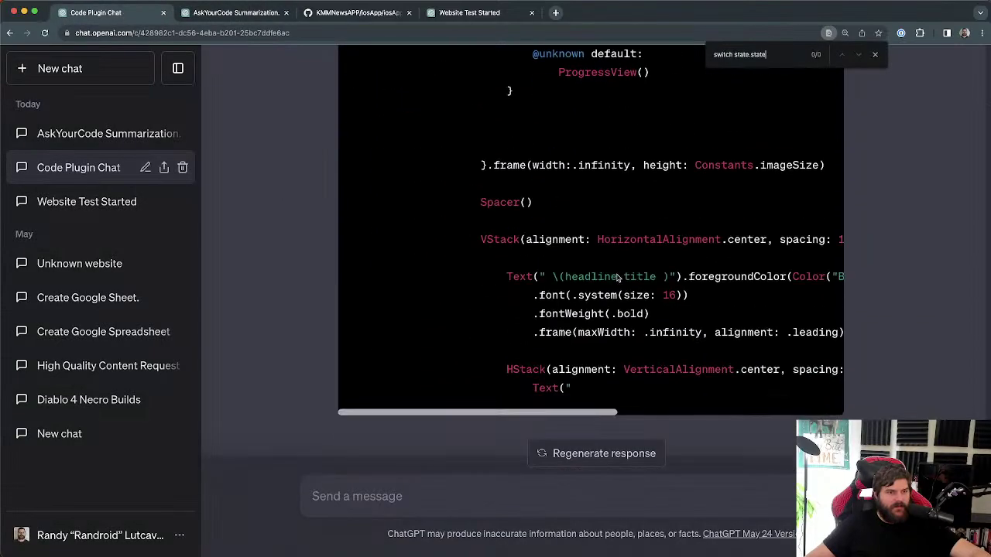
Step: Highlight the closing lines of the rewritten code in the chat, from Spacer() to the final Text( line
{"action": "left_click_drag", "start_coordinate": [565, 323], "coordinate": [710, 327]}
{"action": "left_click", "coordinate": [710, 327]}
{"action": "scroll", "coordinate": [530, 201], "scroll_direction": "up", "scroll_amount": 5}
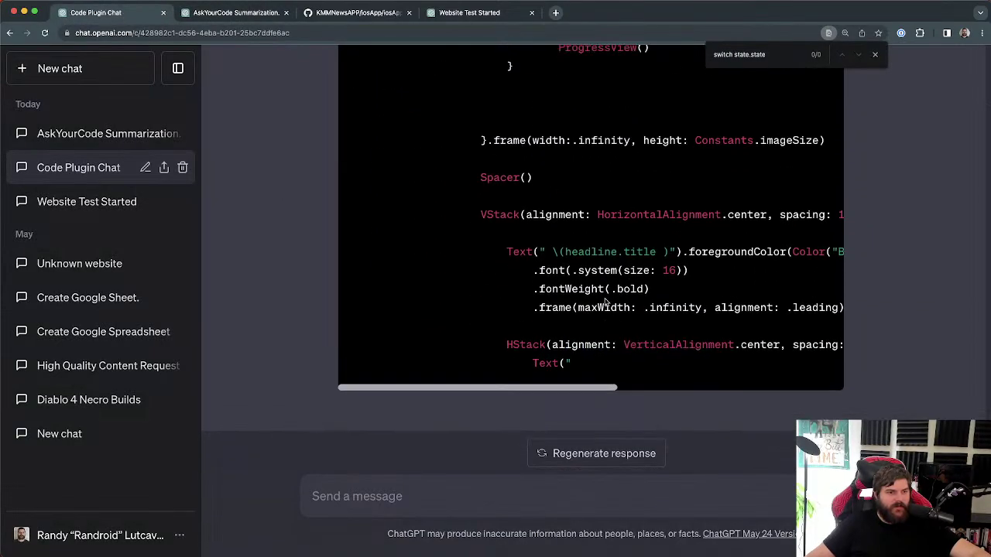
{"action": "scroll", "coordinate": [530, 201], "scroll_direction": "down", "scroll_amount": 5}
{"action": "left_click_drag", "start_coordinate": [531, 201], "coordinate": [531, 341]}
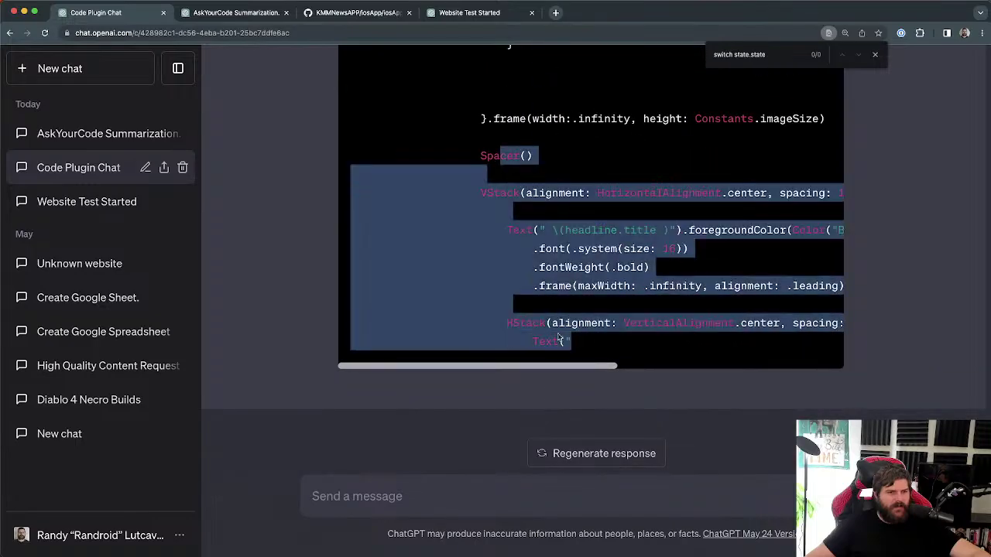
{"action": "left_click", "coordinate": [557, 338]}
Step: Examine the NewsDetails.swift code quoted under the analysis request, from its header down to the switch statement and improvement list
{"action": "scroll", "coordinate": [549, 273], "scroll_direction": "up", "scroll_amount": 10}
{"action": "scroll", "coordinate": [549, 272], "scroll_direction": "down", "scroll_amount": 5}
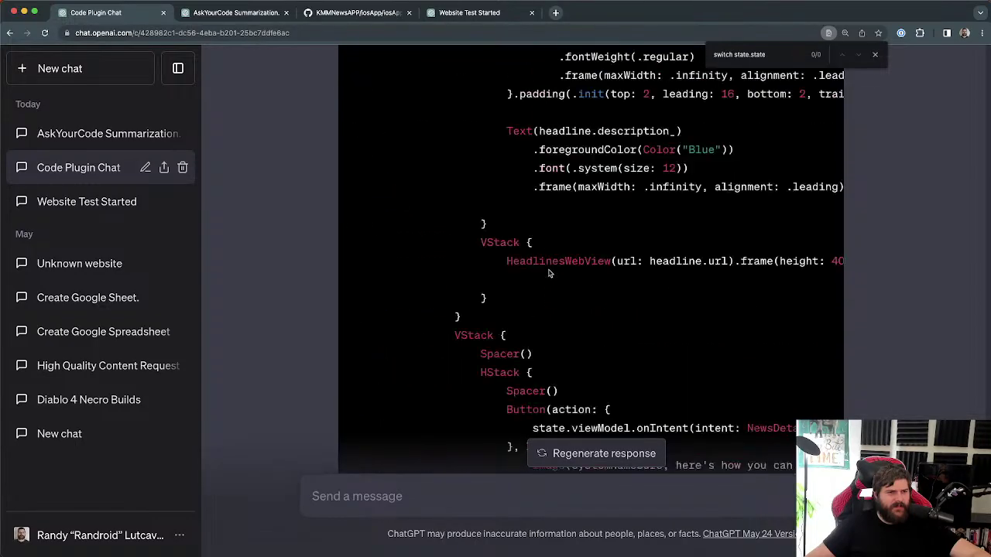
{"action": "scroll", "coordinate": [549, 272], "scroll_direction": "up", "scroll_amount": 10}
{"action": "scroll", "coordinate": [549, 279], "scroll_direction": "down", "scroll_amount": 8}
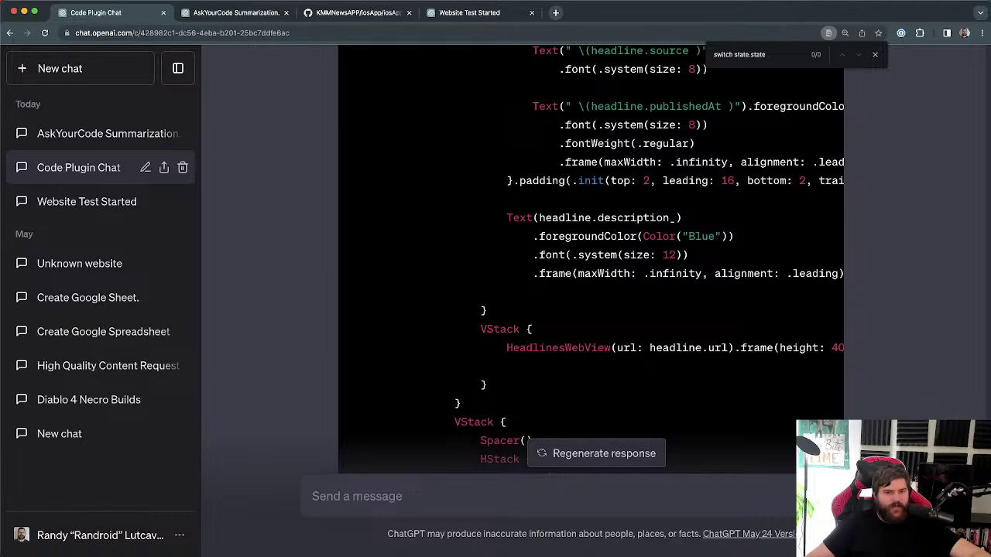
{"action": "scroll", "coordinate": [962, 202], "scroll_direction": "down", "scroll_amount": 15}
{"action": "scroll", "coordinate": [962, 203], "scroll_direction": "up", "scroll_amount": 2}
{"action": "scroll", "coordinate": [962, 203], "scroll_direction": "down", "scroll_amount": 10}
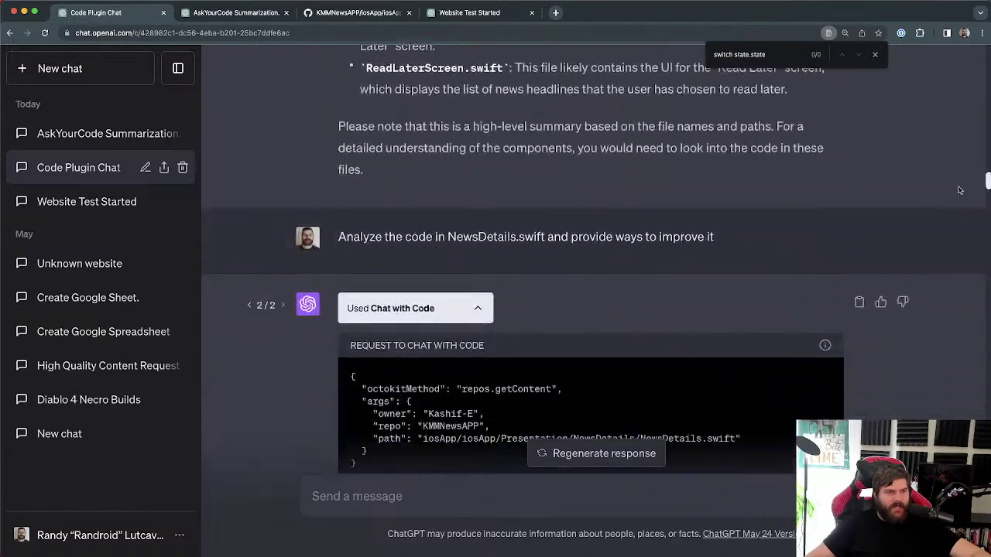
{"action": "scroll", "coordinate": [962, 203], "scroll_direction": "down", "scroll_amount": 10}
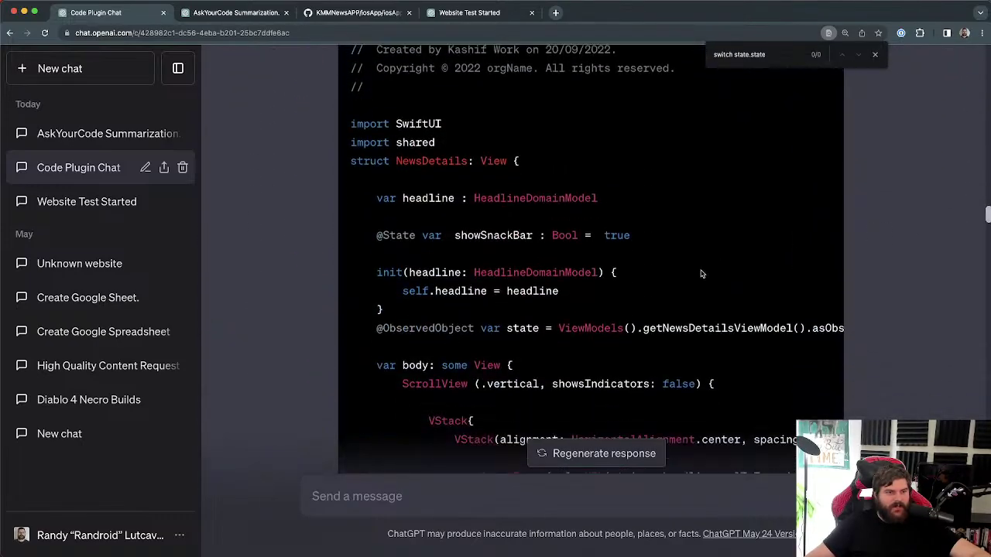
{"action": "scroll", "coordinate": [619, 296], "scroll_direction": "down", "scroll_amount": 10}
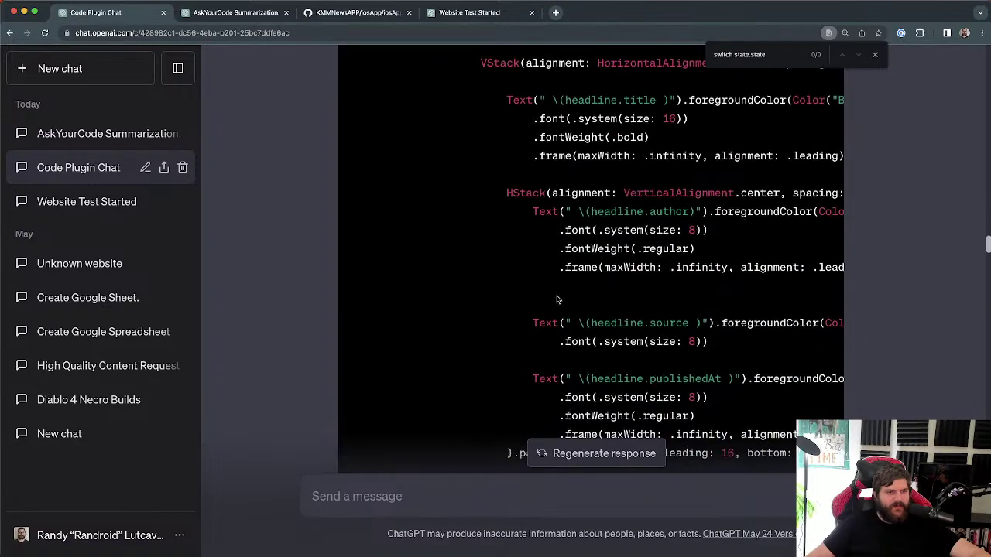
{"action": "scroll", "coordinate": [556, 301], "scroll_direction": "down", "scroll_amount": 10}
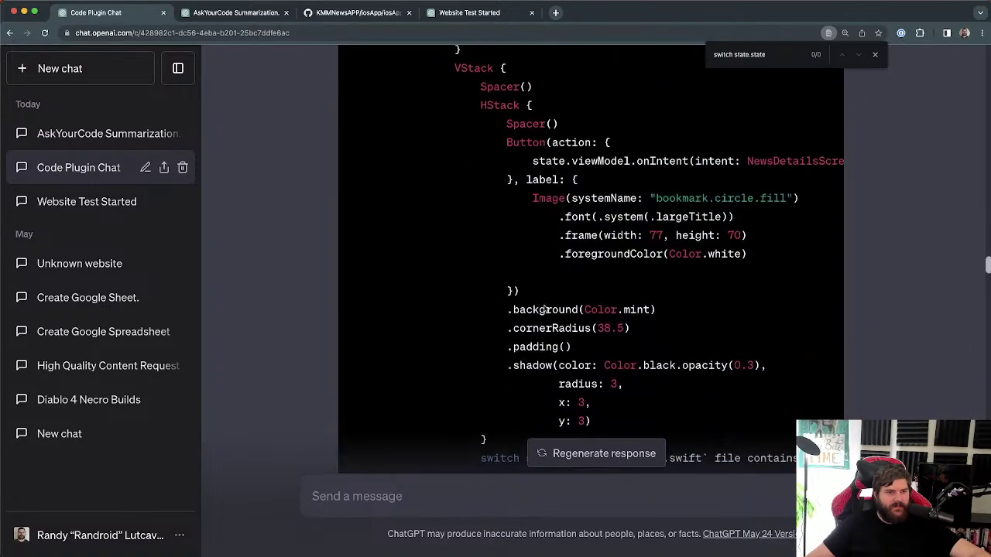
{"action": "scroll", "coordinate": [552, 308], "scroll_direction": "down", "scroll_amount": 5}
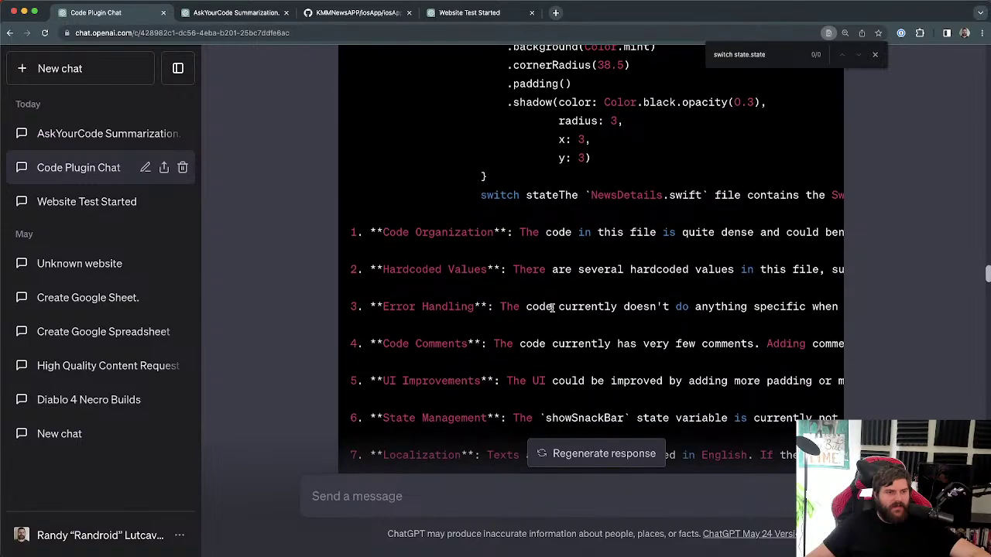
Step: Highlight the switch state line that runs into the analysis text, together with the code above it
{"action": "left_click_drag", "start_coordinate": [485, 279], "coordinate": [682, 286]}
{"action": "left_click", "coordinate": [639, 292]}
{"action": "left_click_drag", "start_coordinate": [746, 275], "coordinate": [241, 275]}
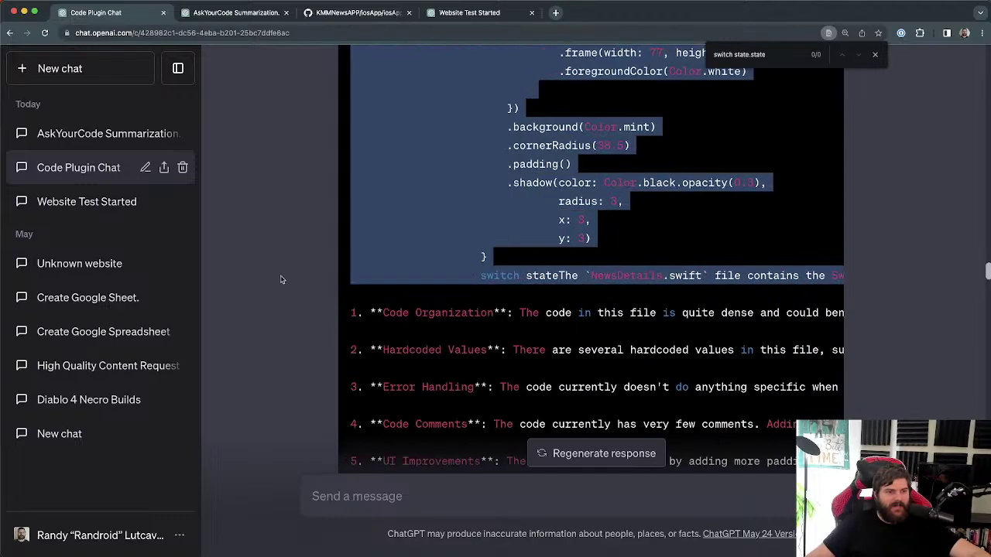
Step: Switch to NewsDetails.swift on GitHub and highlight the code from the start of the file through line 121
{"action": "left_click", "coordinate": [244, 12]}
{"action": "left_click", "coordinate": [356, 13]}
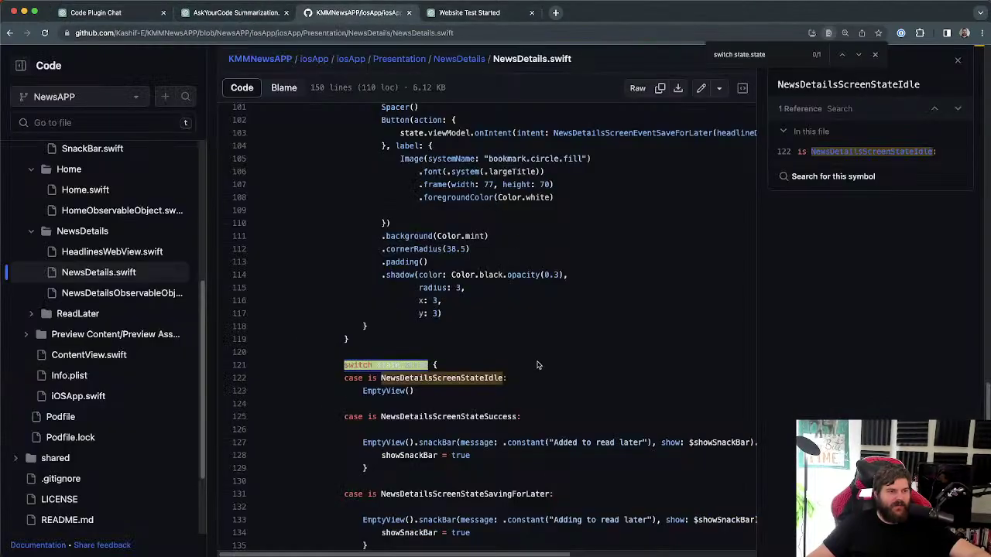
{"action": "left_click_drag", "start_coordinate": [361, 352], "coordinate": [236, 353]}
{"action": "left_click", "coordinate": [273, 346]}
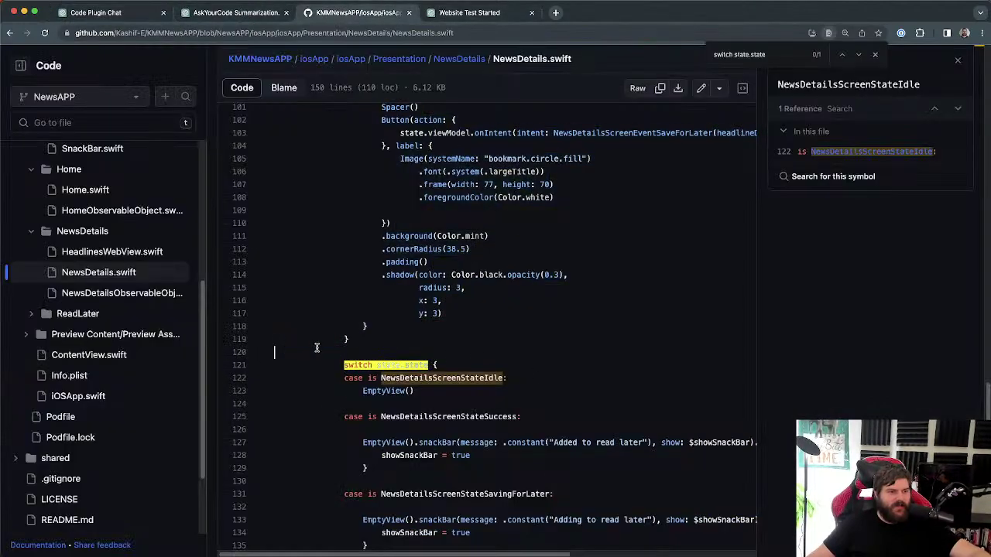
{"action": "left_click", "coordinate": [436, 361], "text": "shift"}
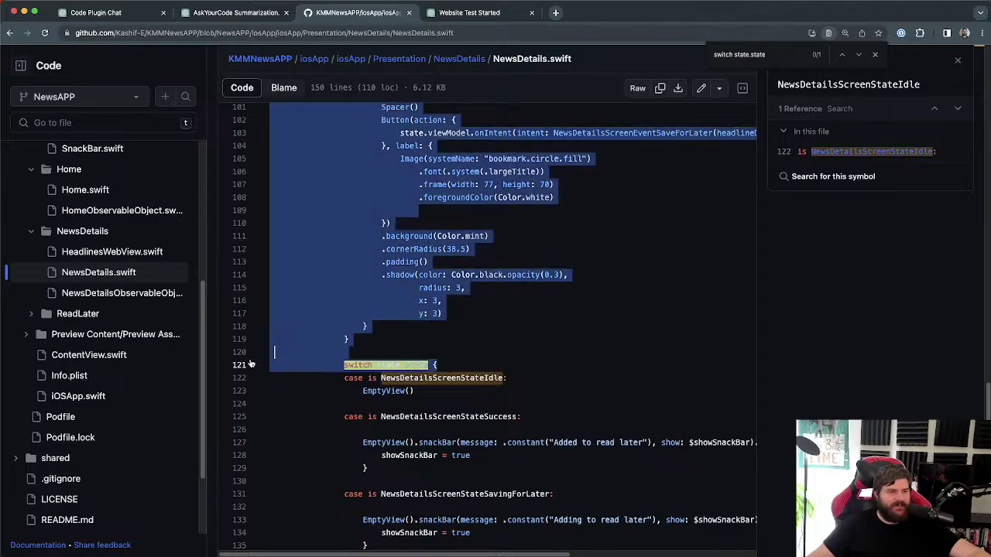
{"action": "scroll", "coordinate": [450, 358], "scroll_direction": "up", "scroll_amount": 20}
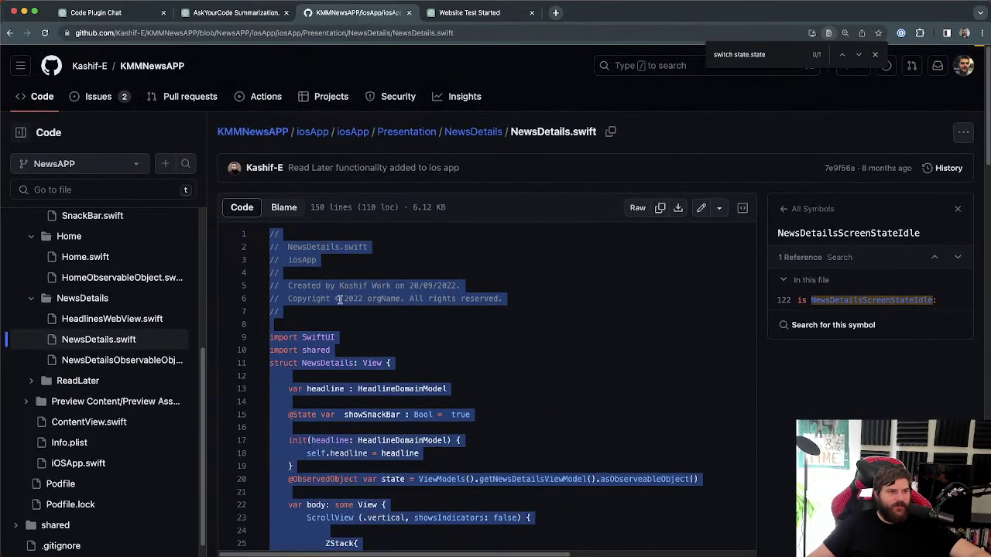
{"action": "left_click", "coordinate": [317, 328]}
Step: Highlight the switch state.state { statement on line 121 and show the references for the state symbol
{"action": "scroll", "coordinate": [318, 328], "scroll_direction": "down", "scroll_amount": 20}
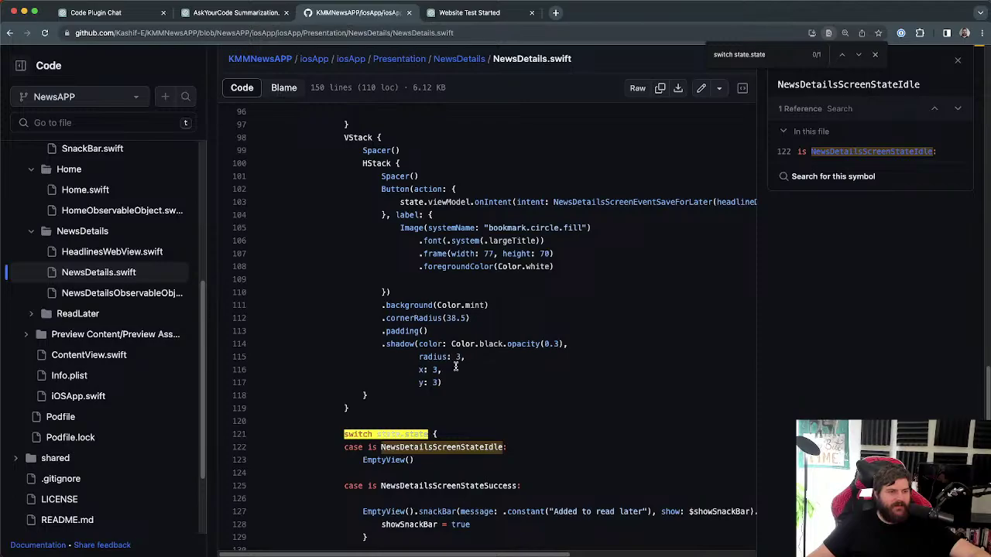
{"action": "left_click_drag", "start_coordinate": [346, 353], "coordinate": [438, 360]}
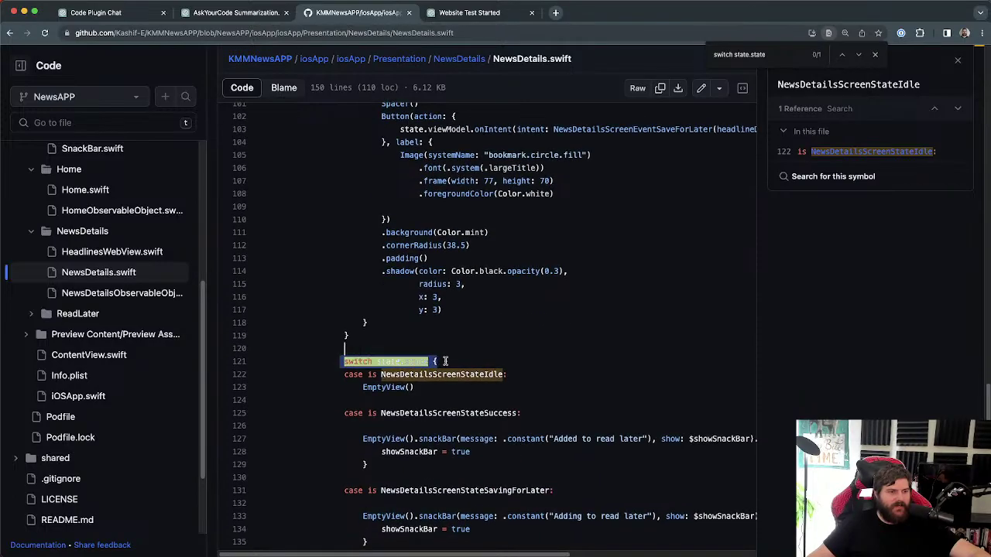
{"action": "left_click", "coordinate": [446, 362]}
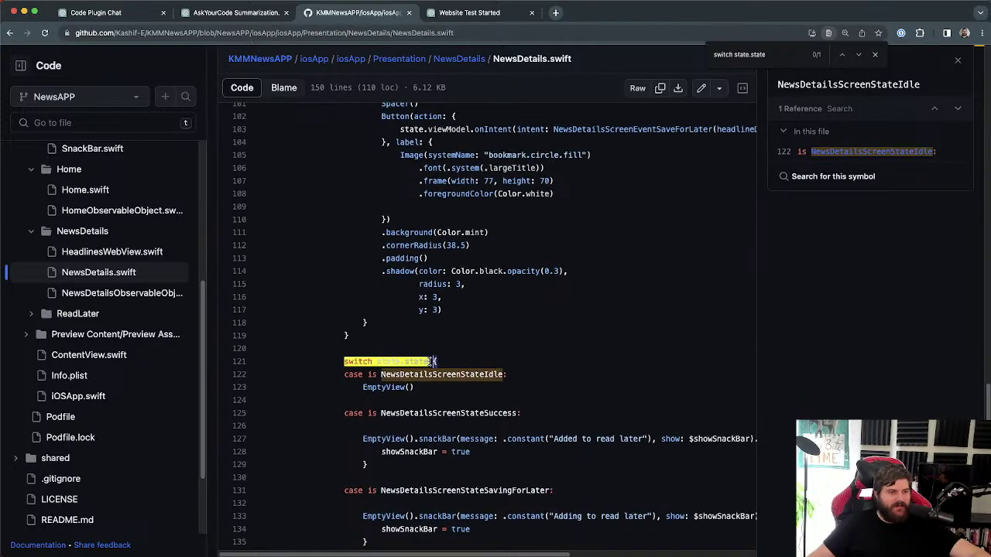
{"action": "left_click", "coordinate": [417, 362]}
Step: Highlight the switch state fragment in the Code Plugin Chat and return to NewsDetails.swift on GitHub
{"action": "left_click", "coordinate": [235, 14]}
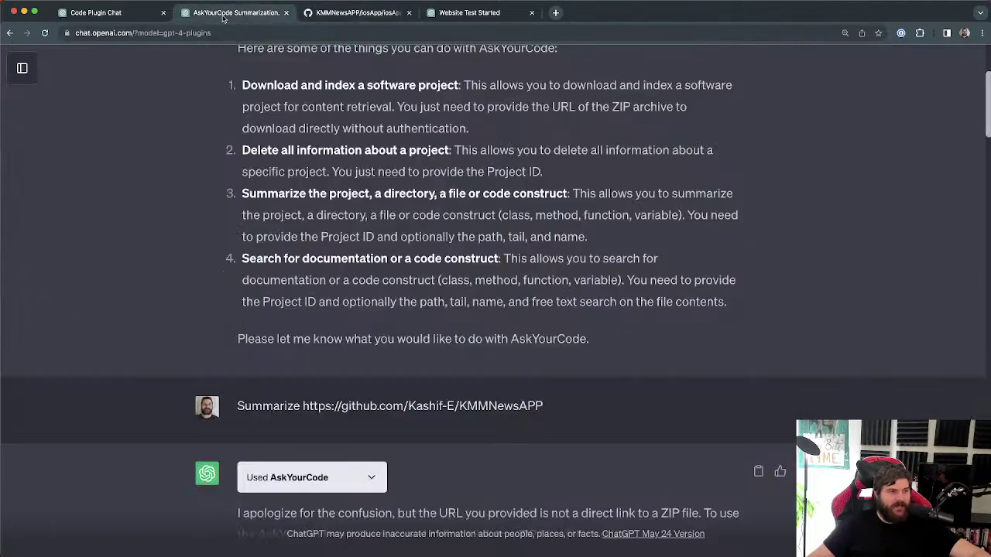
{"action": "left_click", "coordinate": [144, 14]}
{"action": "left_click_drag", "start_coordinate": [600, 282], "coordinate": [479, 277]}
{"action": "left_click", "coordinate": [562, 280]}
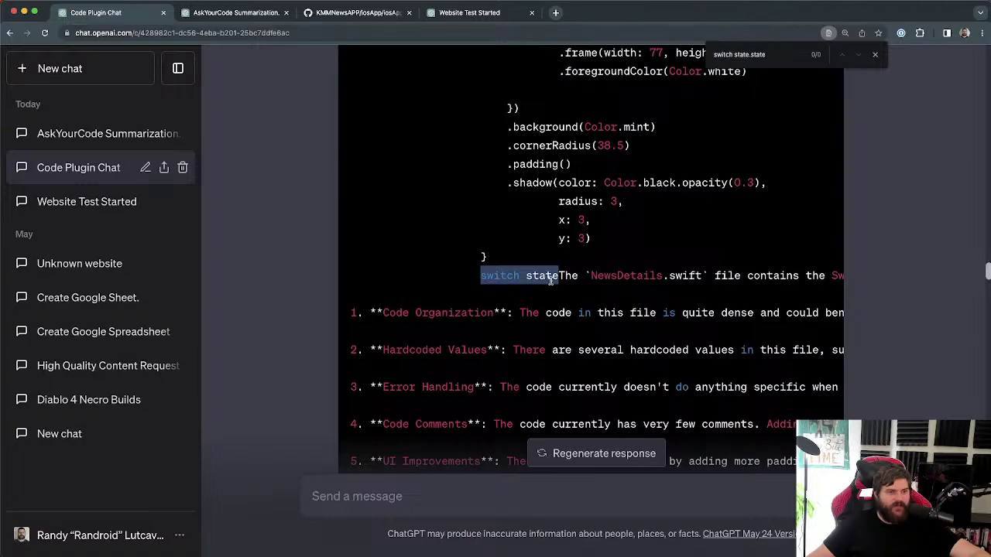
{"action": "left_click", "coordinate": [260, 13]}
{"action": "left_click", "coordinate": [357, 12]}
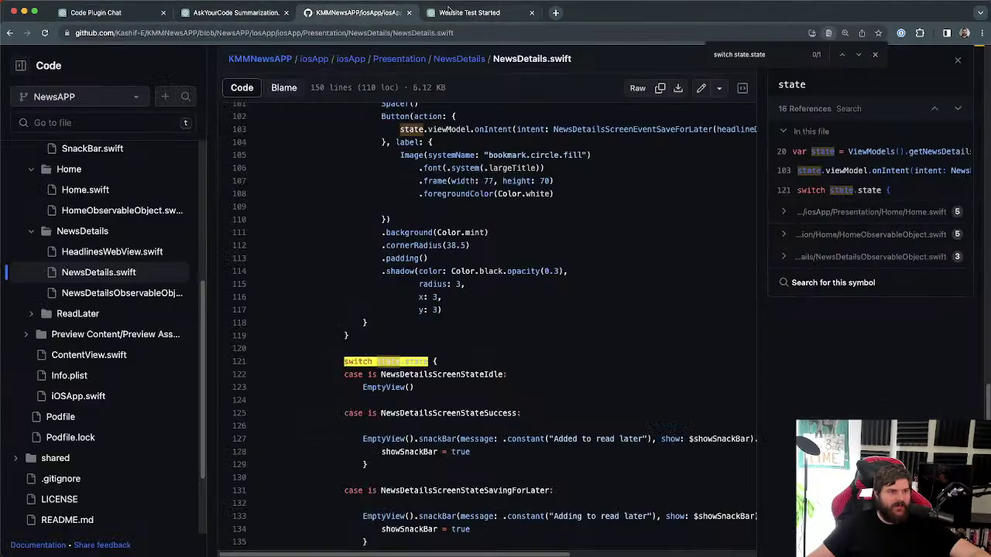
Step: Show the references for NewsDetailsScreenStateIdle on line 122 and review the code above the switch statement
{"action": "left_click", "coordinate": [403, 362]}
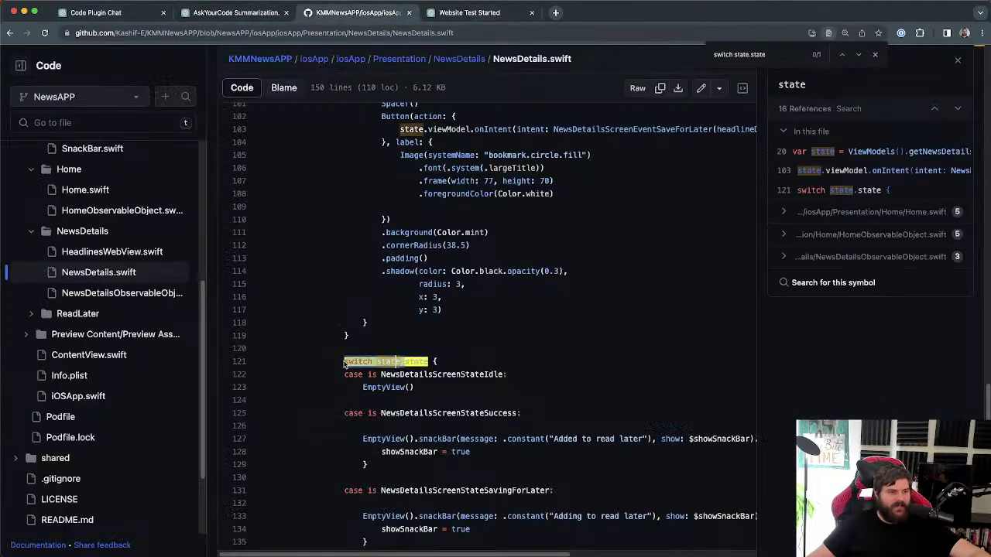
{"action": "left_click", "coordinate": [484, 374]}
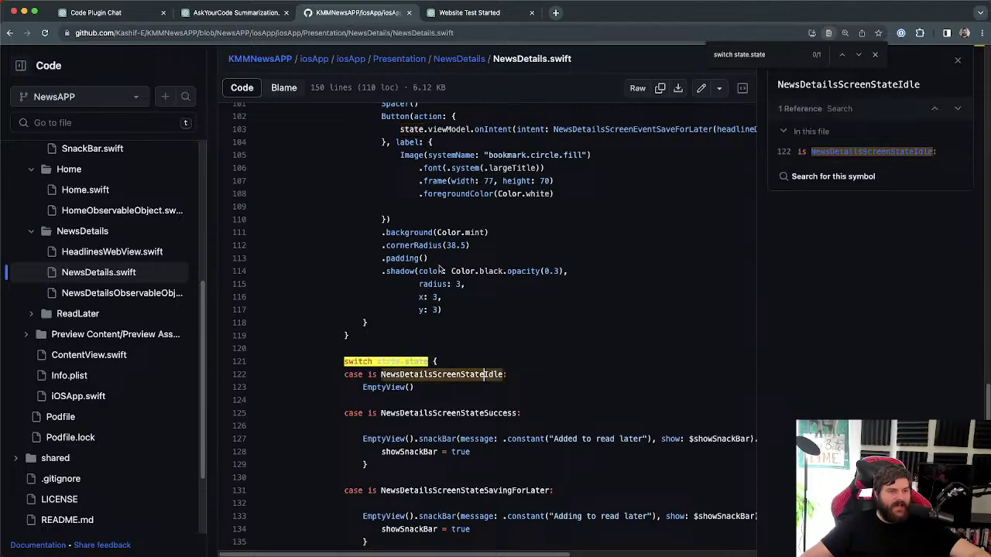
{"action": "scroll", "coordinate": [436, 361], "scroll_direction": "up", "scroll_amount": 5}
{"action": "scroll", "coordinate": [436, 361], "scroll_direction": "down", "scroll_amount": 5}
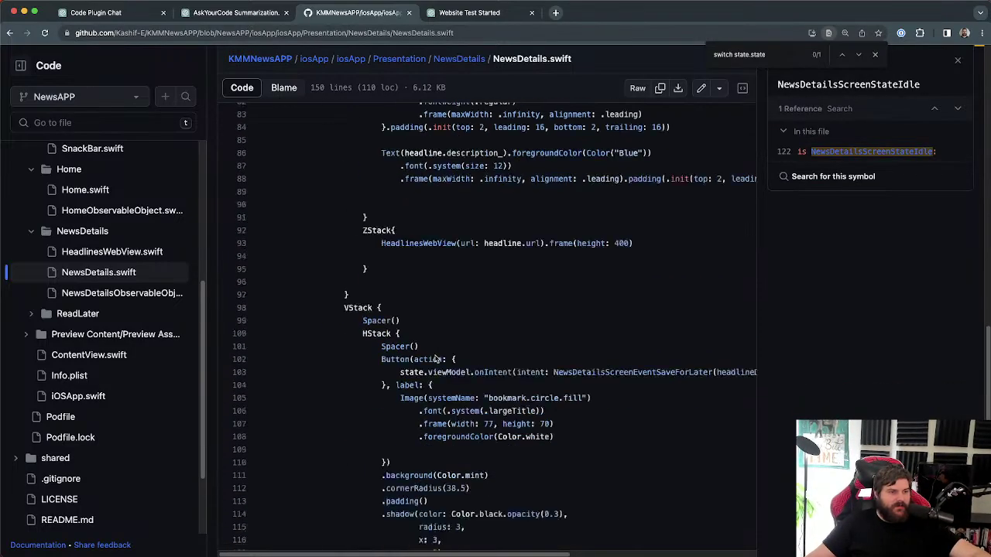
{"action": "scroll", "coordinate": [437, 341], "scroll_direction": "up", "scroll_amount": 3}
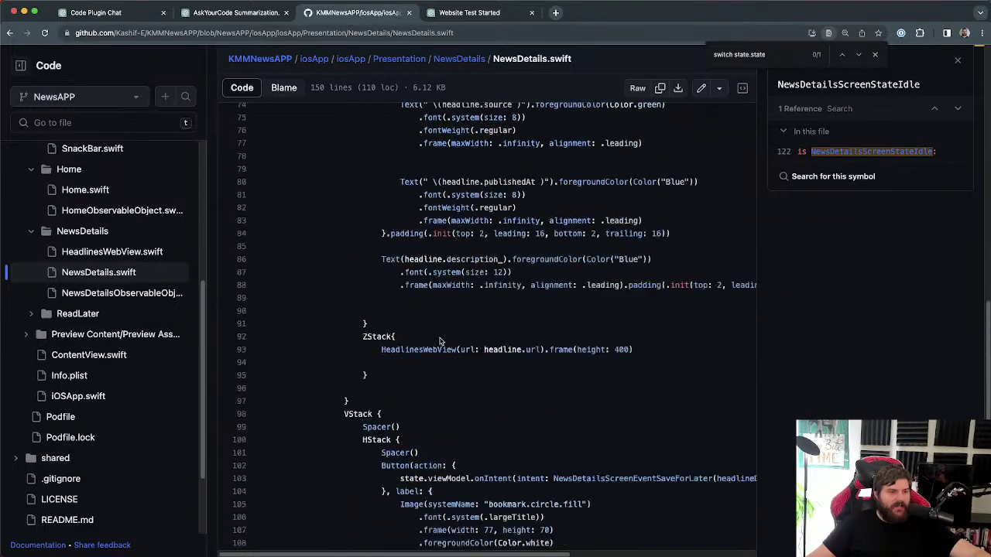
{"action": "scroll", "coordinate": [437, 340], "scroll_direction": "down", "scroll_amount": 7}
{"action": "scroll", "coordinate": [441, 339], "scroll_direction": "down", "scroll_amount": 3}
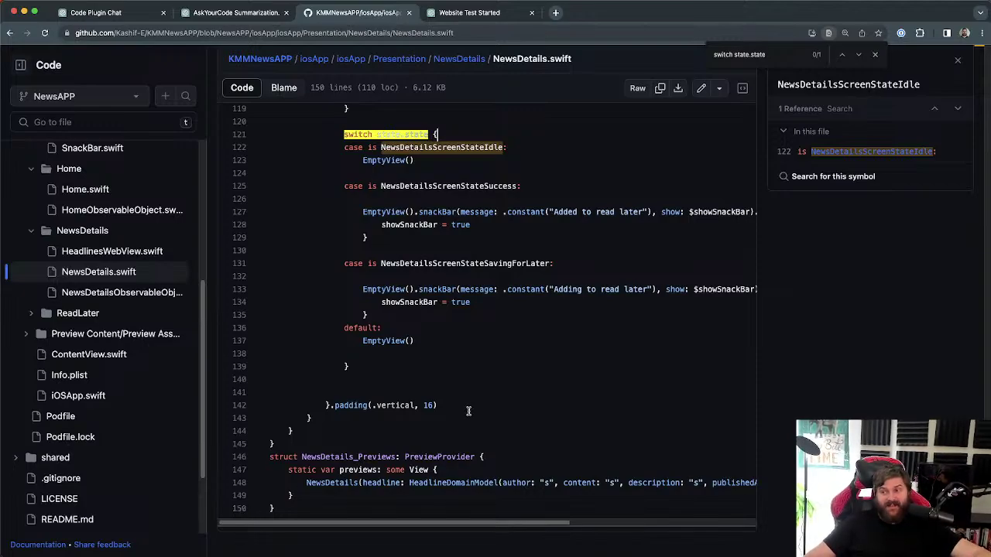
Step: Examine the cases of the switch state.state block and the remaining code of NewsDetails.swift
{"action": "scroll", "coordinate": [467, 411], "scroll_direction": "up", "scroll_amount": 5}
{"action": "scroll", "coordinate": [464, 410], "scroll_direction": "down", "scroll_amount": 5}
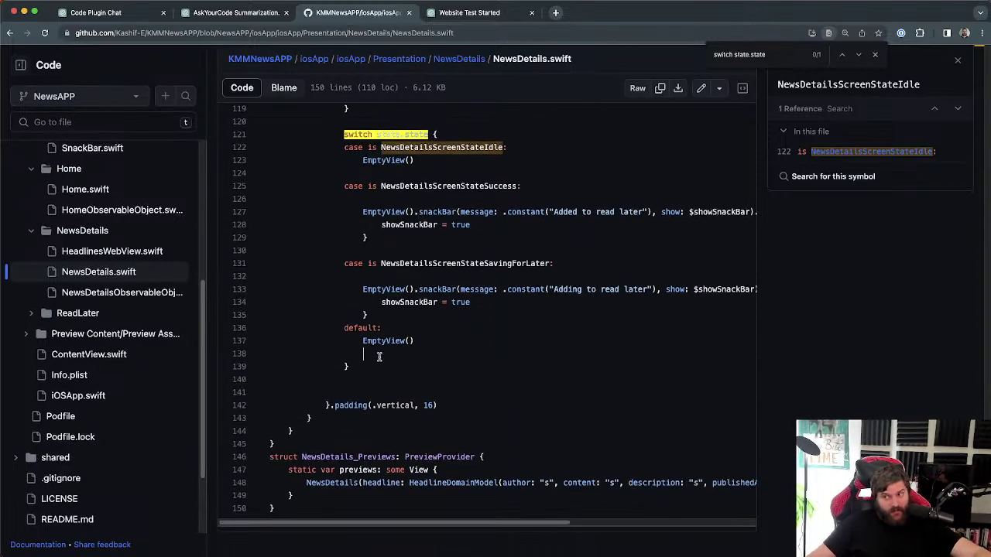
{"action": "scroll", "coordinate": [379, 356], "scroll_direction": "up", "scroll_amount": 7}
{"action": "scroll", "coordinate": [378, 357], "scroll_direction": "down", "scroll_amount": 3}
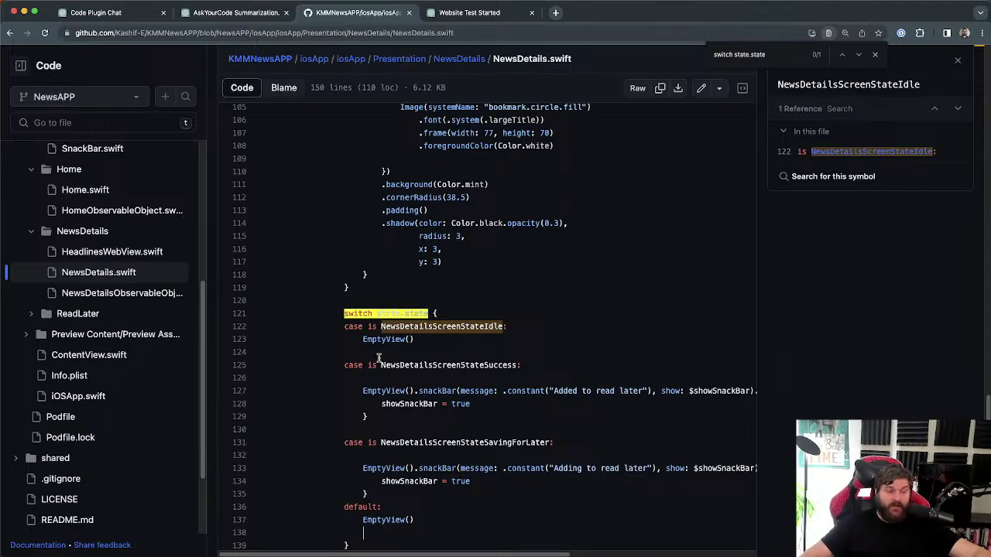
{"action": "left_click", "coordinate": [436, 342]}
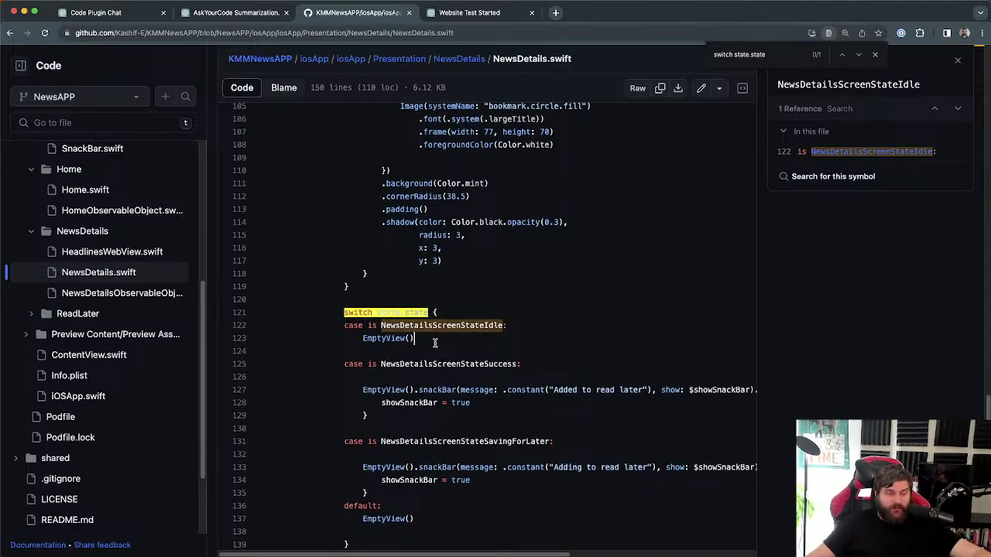
{"action": "scroll", "coordinate": [433, 340], "scroll_direction": "down", "scroll_amount": 4}
{"action": "scroll", "coordinate": [432, 335], "scroll_direction": "up", "scroll_amount": 4}
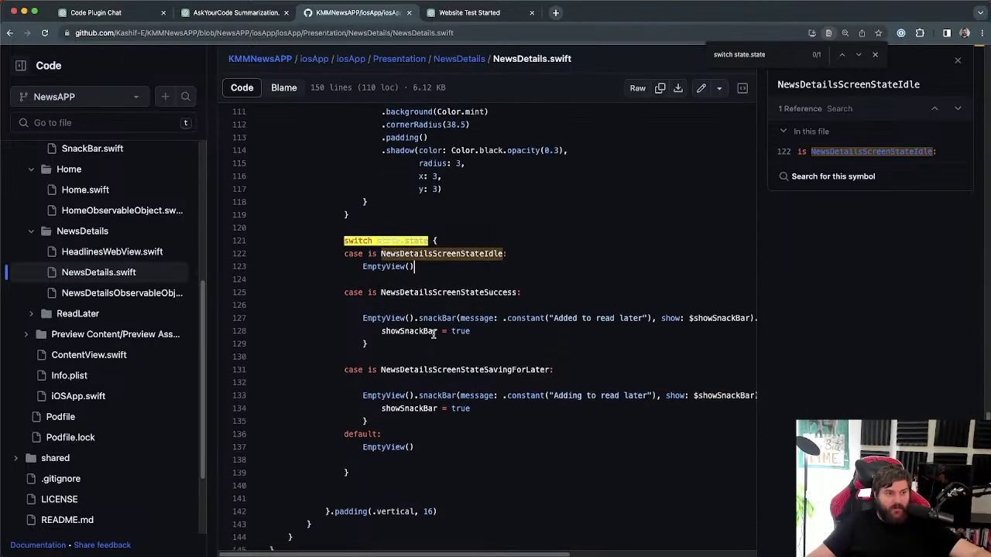
Step: Show the references for the state symbol on line 121 and highlight the switch state.state expression
{"action": "left_click_drag", "start_coordinate": [422, 331], "coordinate": [418, 312]}
{"action": "left_click", "coordinate": [418, 312]}
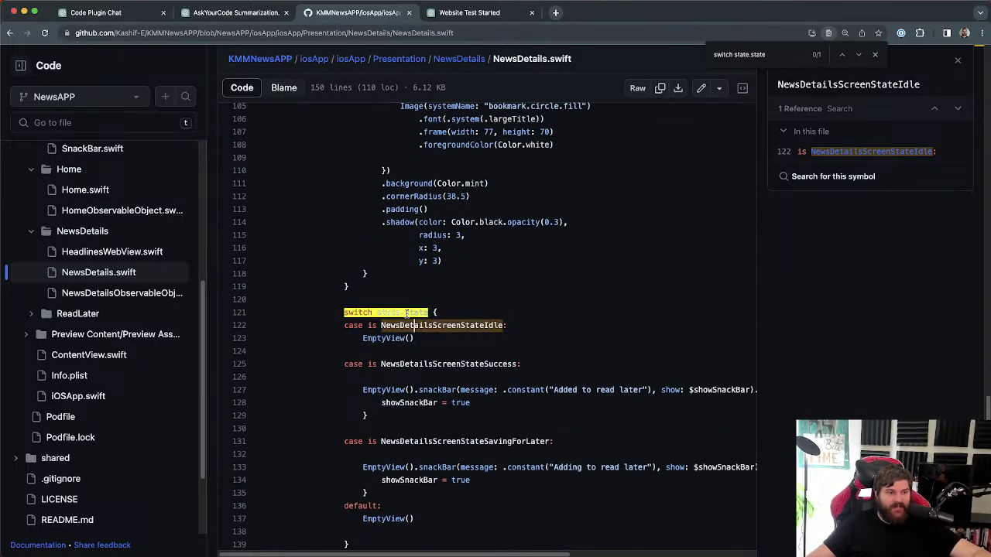
{"action": "double_click", "coordinate": [418, 312]}
{"action": "left_click", "coordinate": [474, 312]}
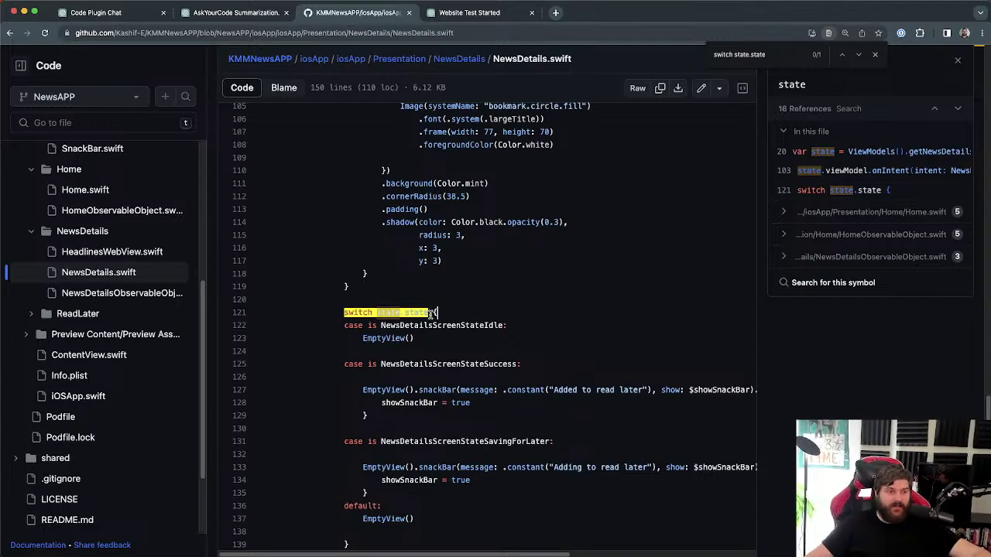
{"action": "left_click_drag", "start_coordinate": [431, 312], "coordinate": [347, 312]}
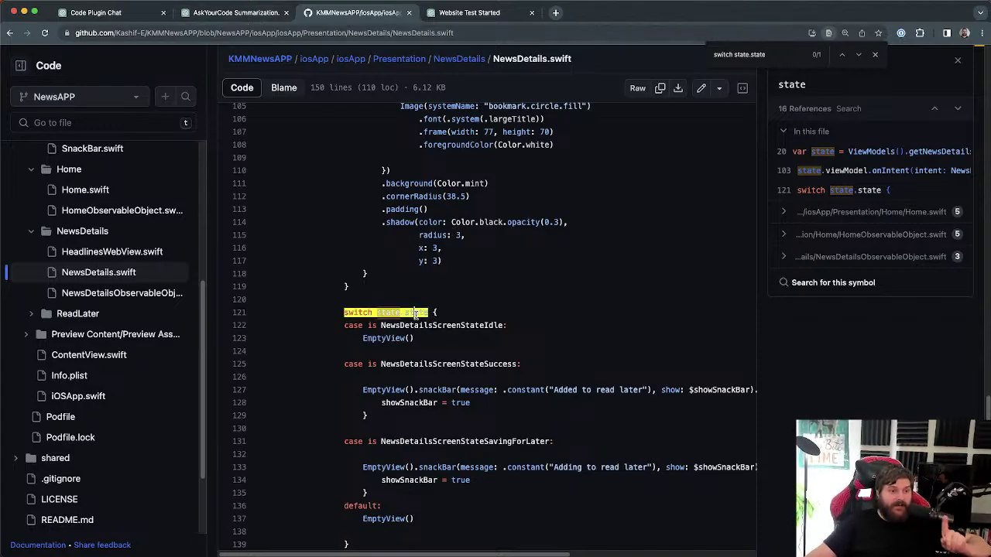
{"action": "left_click_drag", "start_coordinate": [439, 313], "coordinate": [335, 312]}
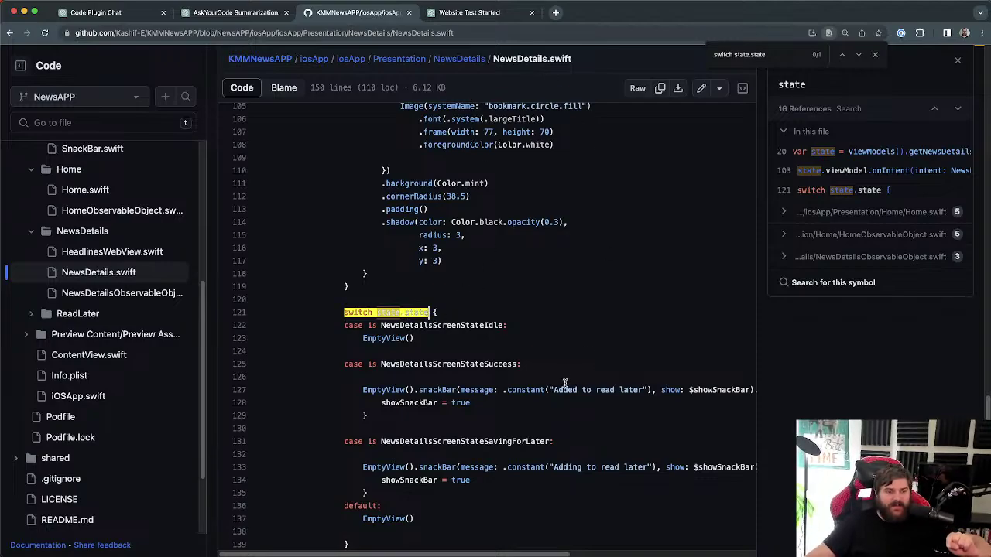
Step: Return to NewsDetails.swift on GitHub and highlight the shadow modifier and closing braces on lines 114 to 119
{"action": "key", "text": "super+Tab"}
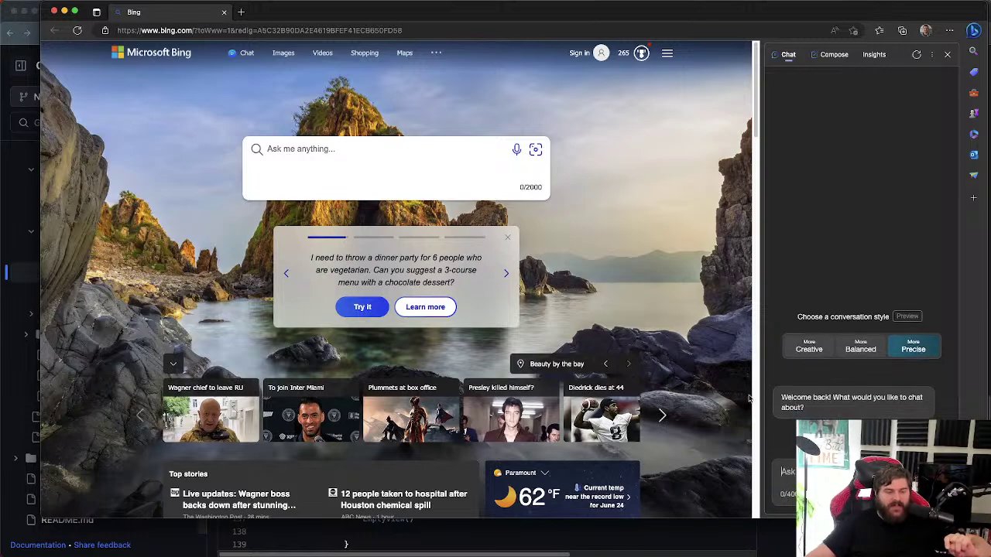
{"action": "left_click", "coordinate": [10, 211]}
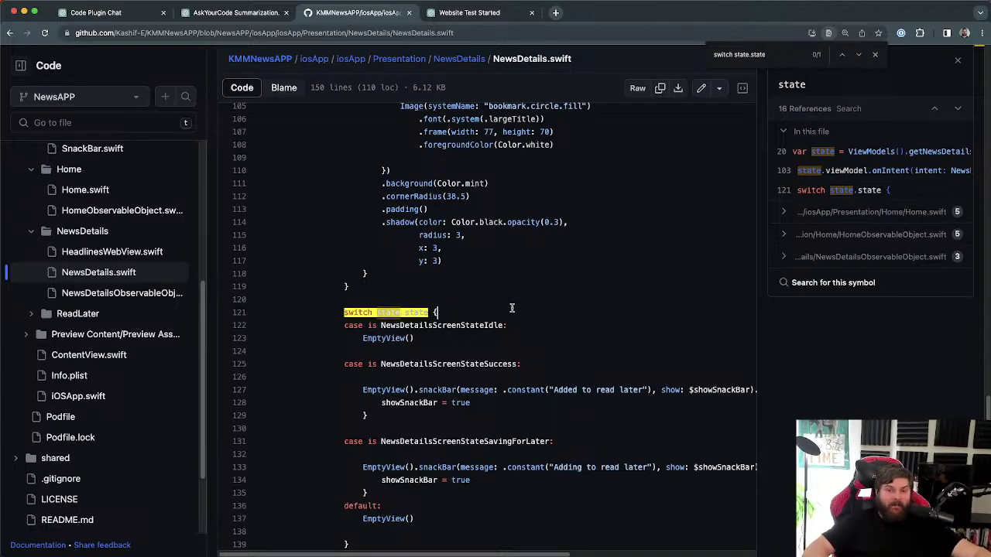
{"action": "left_click", "coordinate": [387, 286]}
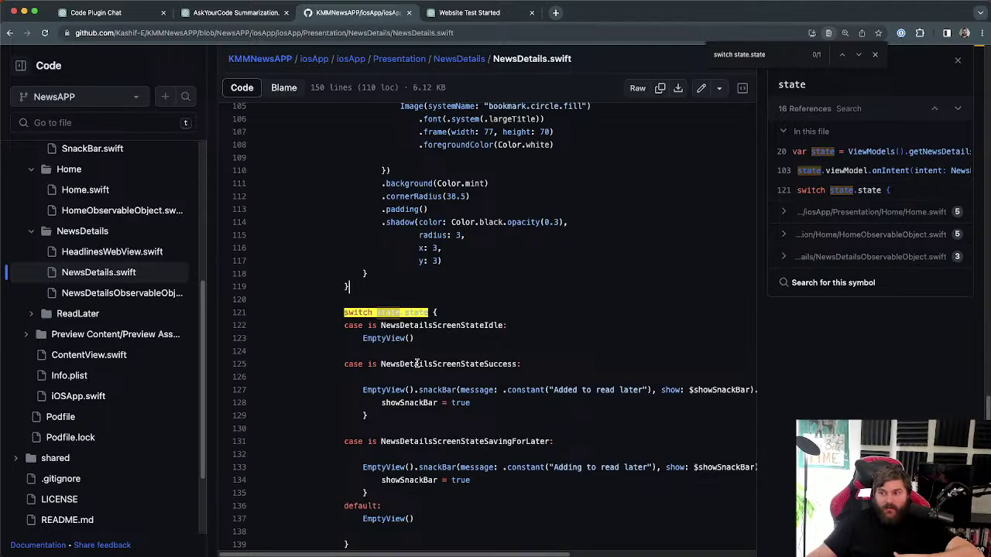
{"action": "left_click_drag", "start_coordinate": [377, 292], "coordinate": [326, 256]}
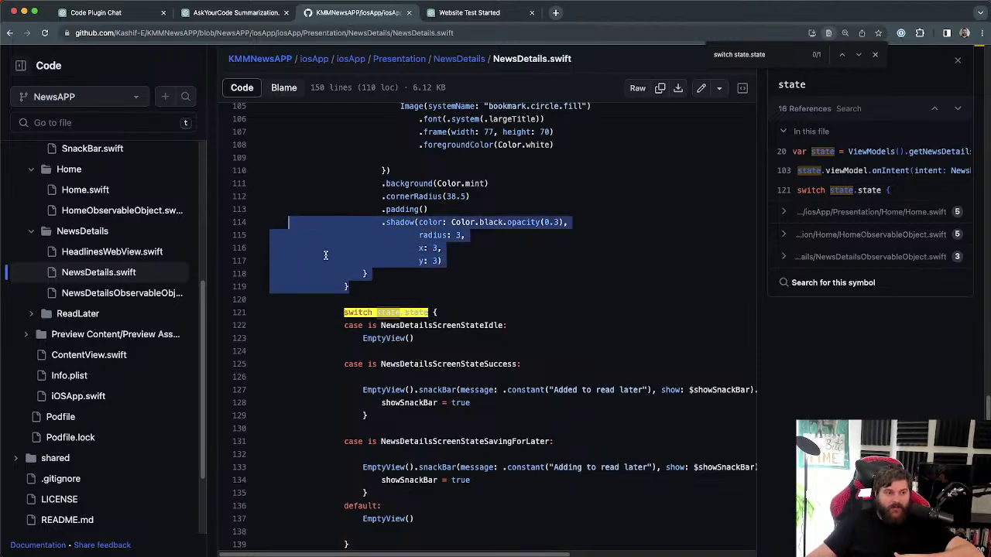
{"action": "left_click", "coordinate": [410, 281]}
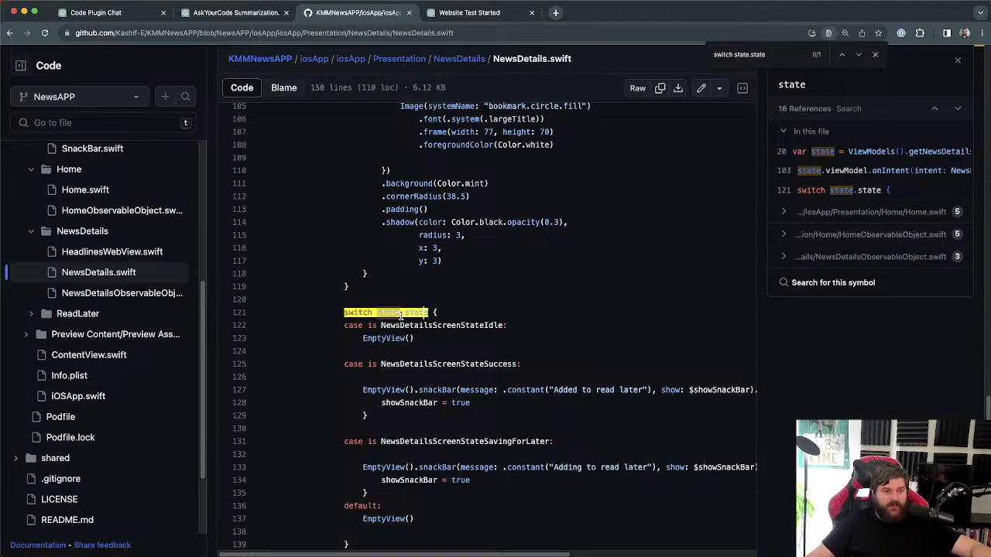
Step: Highlight the switch block through line 134, show the references for true, and highlight the closing lines above the block
{"action": "left_click_drag", "start_coordinate": [377, 302], "coordinate": [461, 480]}
{"action": "left_click", "coordinate": [460, 480]}
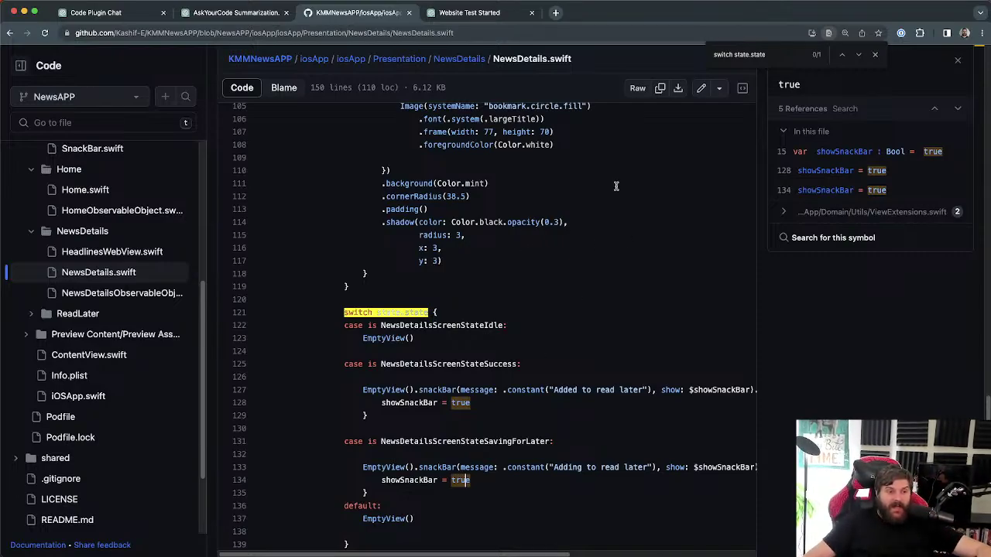
{"action": "left_click_drag", "start_coordinate": [367, 294], "coordinate": [395, 280]}
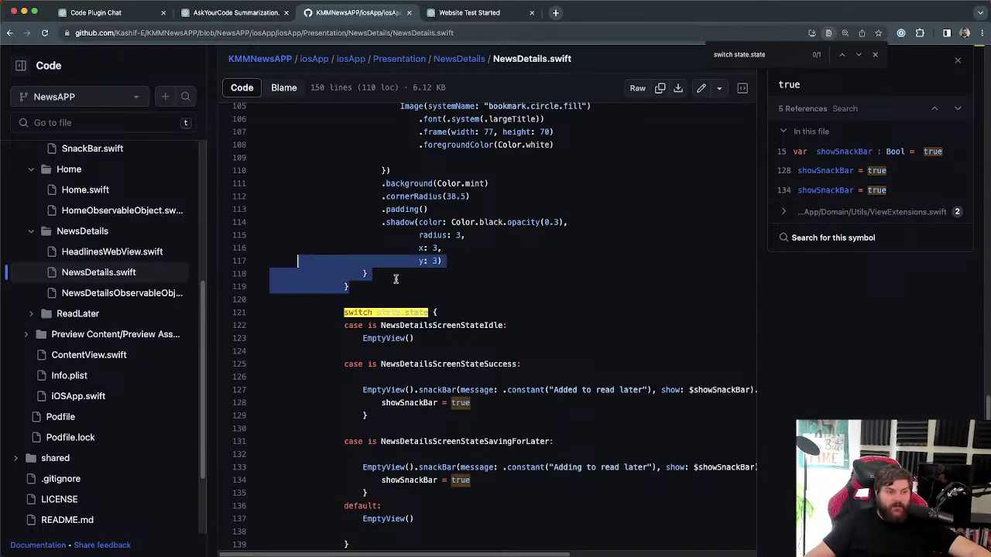
{"action": "left_click", "coordinate": [395, 279]}
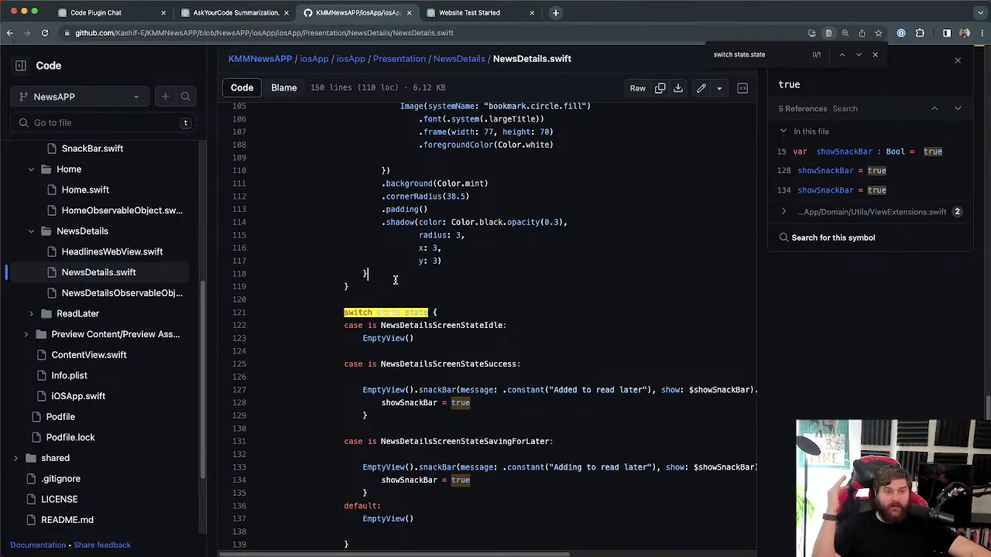
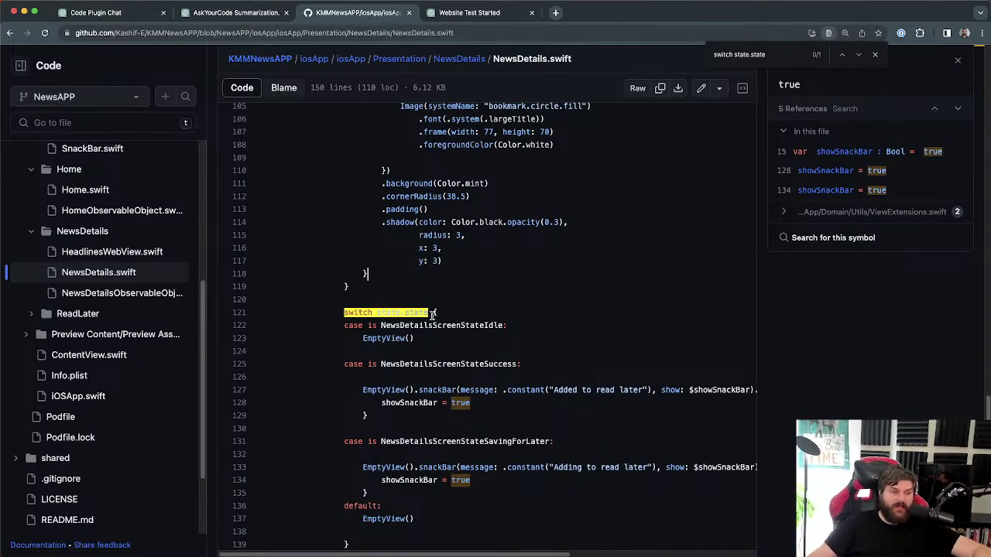
Step: Highlight the long stretch of view layout code leading into the switch state.state block, through line 126
{"action": "scroll", "coordinate": [422, 317], "scroll_direction": "up", "scroll_amount": 7}
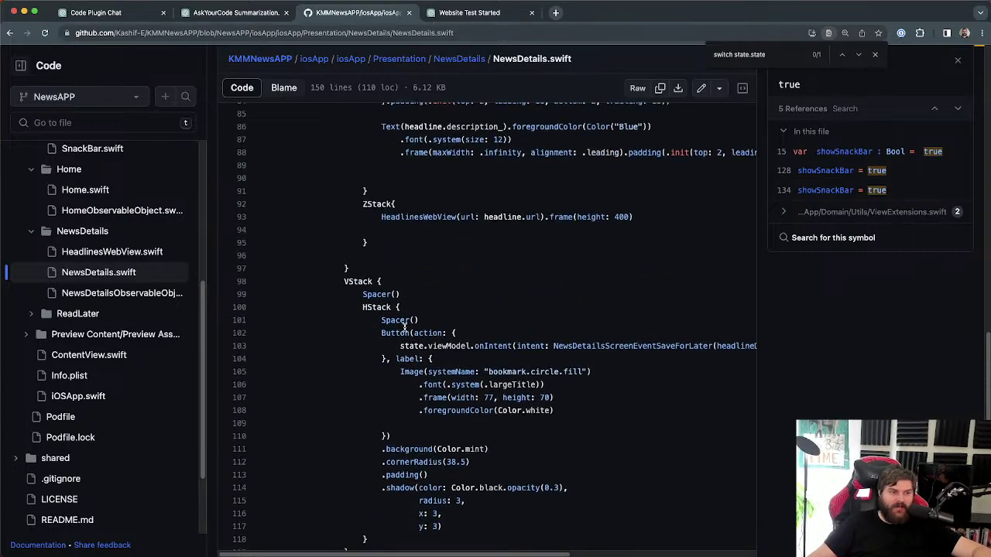
{"action": "scroll", "coordinate": [402, 325], "scroll_direction": "down", "scroll_amount": 5}
{"action": "scroll", "coordinate": [432, 375], "scroll_direction": "up", "scroll_amount": 1}
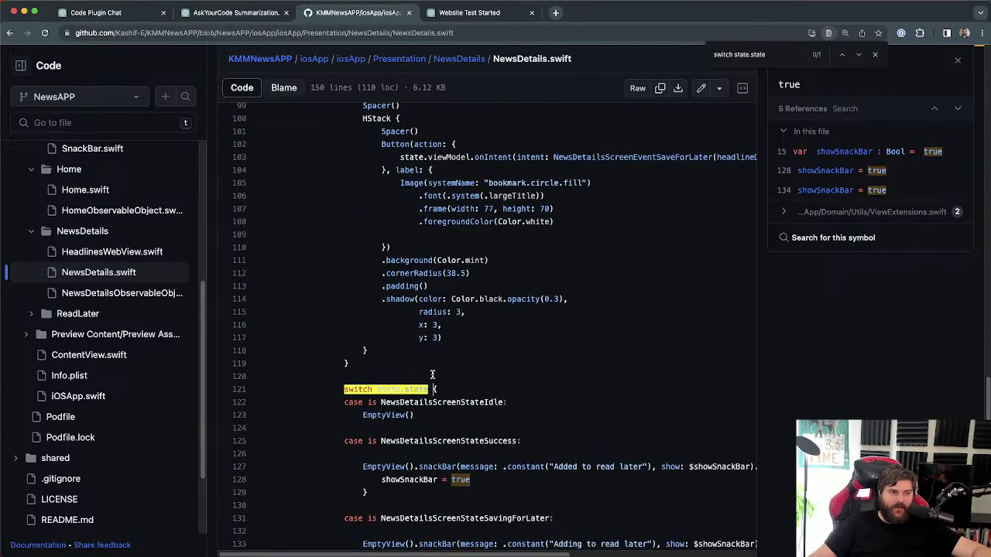
{"action": "scroll", "coordinate": [432, 374], "scroll_direction": "up", "scroll_amount": 14}
{"action": "left_click_drag", "start_coordinate": [381, 172], "coordinate": [361, 172]}
{"action": "left_click", "coordinate": [653, 172]}
{"action": "scroll", "coordinate": [436, 480], "scroll_direction": "down", "scroll_amount": 2}
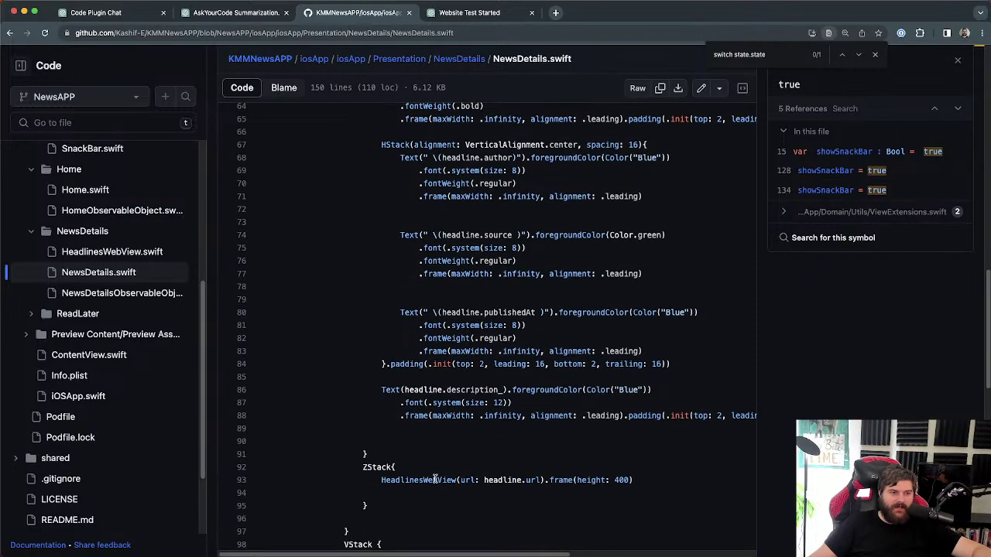
{"action": "scroll", "coordinate": [435, 480], "scroll_direction": "up", "scroll_amount": 2}
{"action": "scroll", "coordinate": [435, 480], "scroll_direction": "down", "scroll_amount": 20}
{"action": "left_click", "coordinate": [461, 195], "text": "shift"}
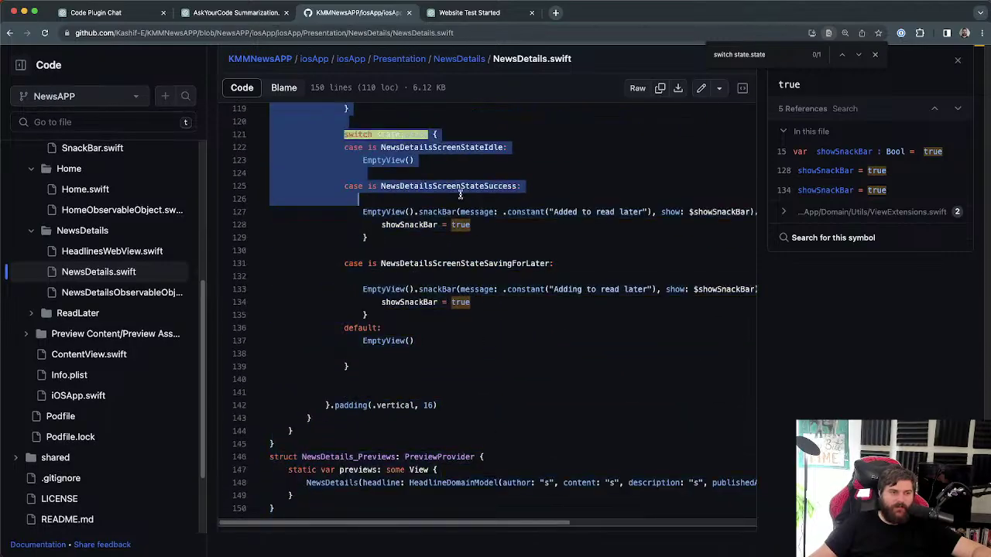
Step: Clear the code highlight and show the references for the state symbol on line 121 again
{"action": "scroll", "coordinate": [461, 195], "scroll_direction": "up", "scroll_amount": 3}
{"action": "left_click", "coordinate": [492, 246]}
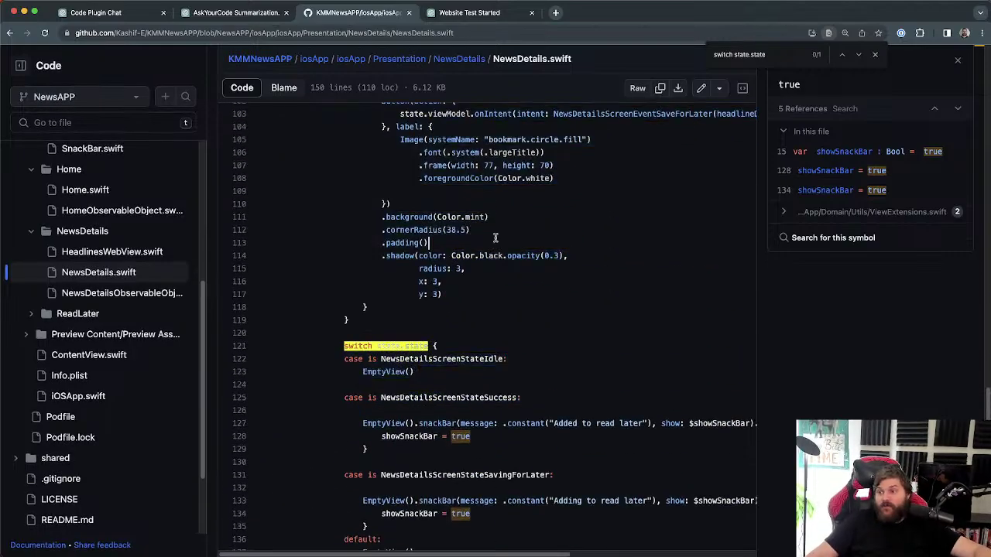
{"action": "left_click", "coordinate": [419, 349]}
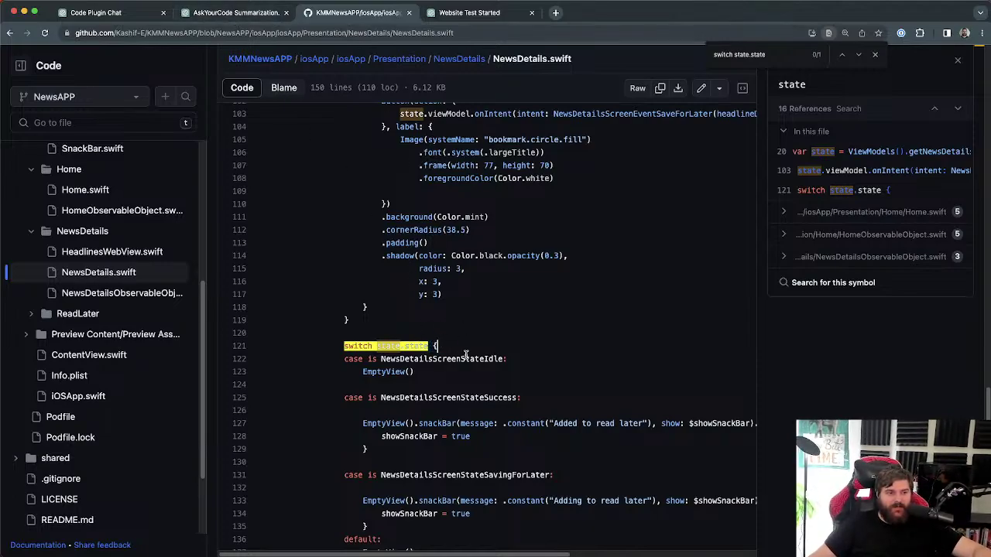
Step: Switch to the Code Plugin Chat and highlight the cut-off switch state line with the code directly above it
{"action": "left_click", "coordinate": [249, 13]}
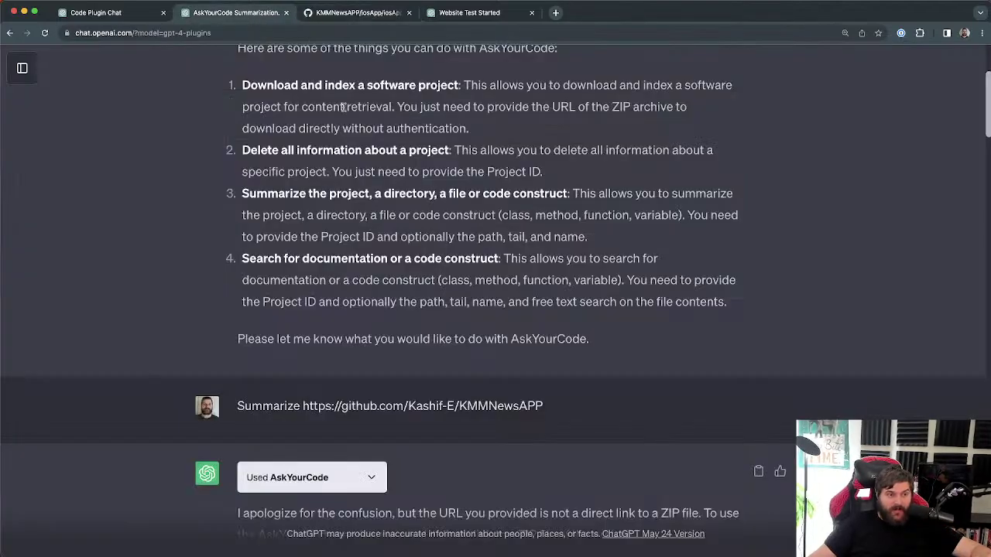
{"action": "left_click", "coordinate": [128, 14]}
{"action": "left_click", "coordinate": [570, 293]}
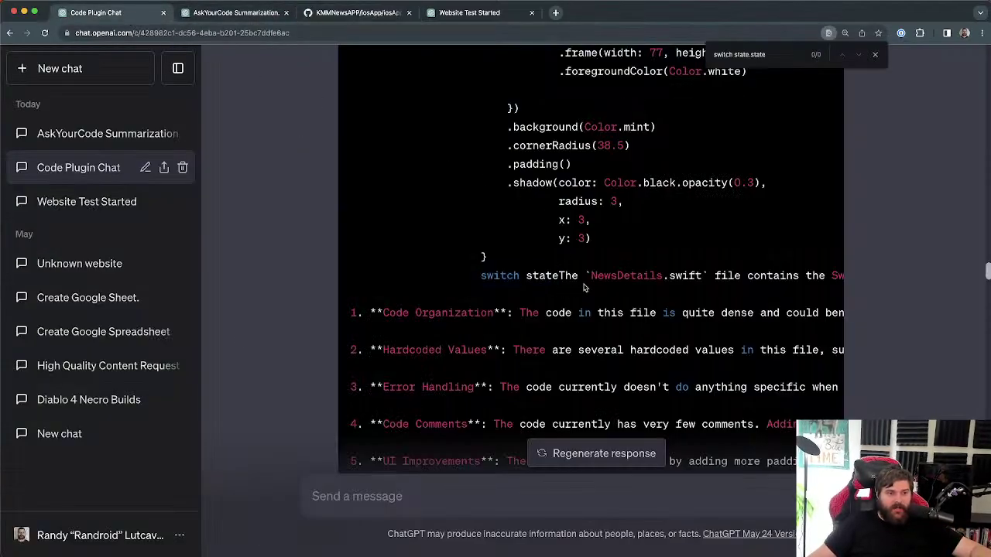
{"action": "scroll", "coordinate": [586, 288], "scroll_direction": "up", "scroll_amount": 1}
{"action": "left_click_drag", "start_coordinate": [488, 276], "coordinate": [503, 233]}
{"action": "left_click", "coordinate": [503, 233]}
Step: Review the numbered suggestions in the chat and highlight the bookmark button code quoted above them
{"action": "scroll", "coordinate": [731, 357], "scroll_direction": "down", "scroll_amount": 5}
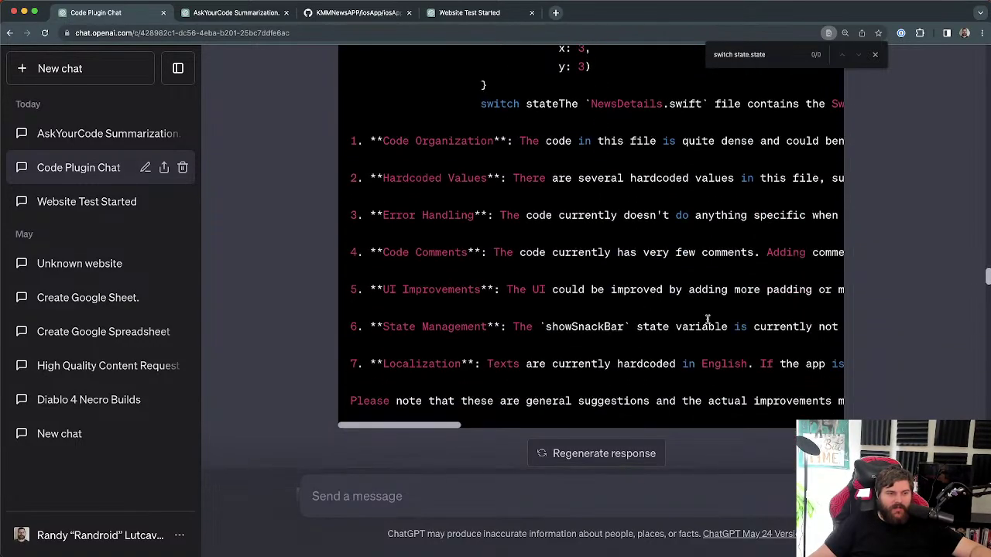
{"action": "scroll", "coordinate": [731, 356], "scroll_direction": "up", "scroll_amount": 1}
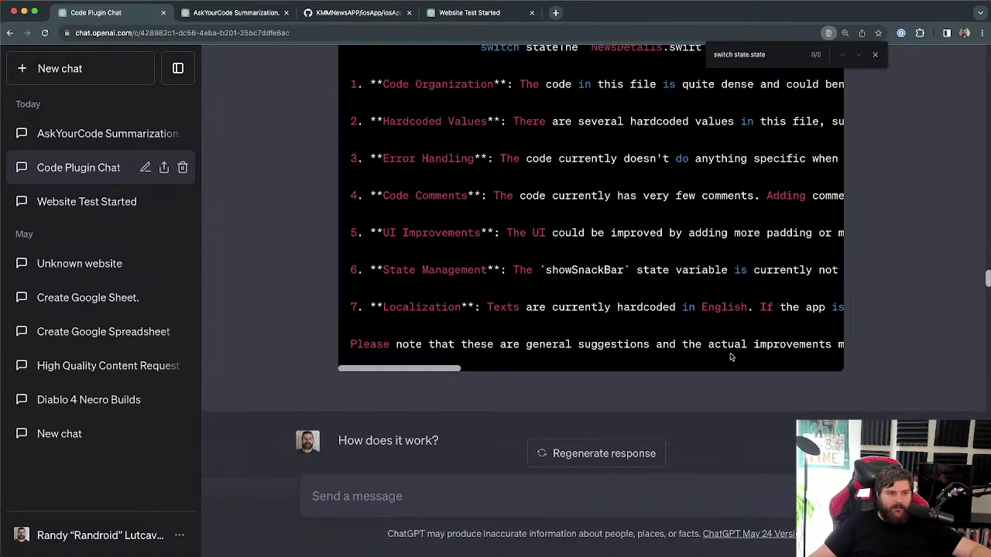
{"action": "scroll", "coordinate": [631, 324], "scroll_direction": "up", "scroll_amount": 7}
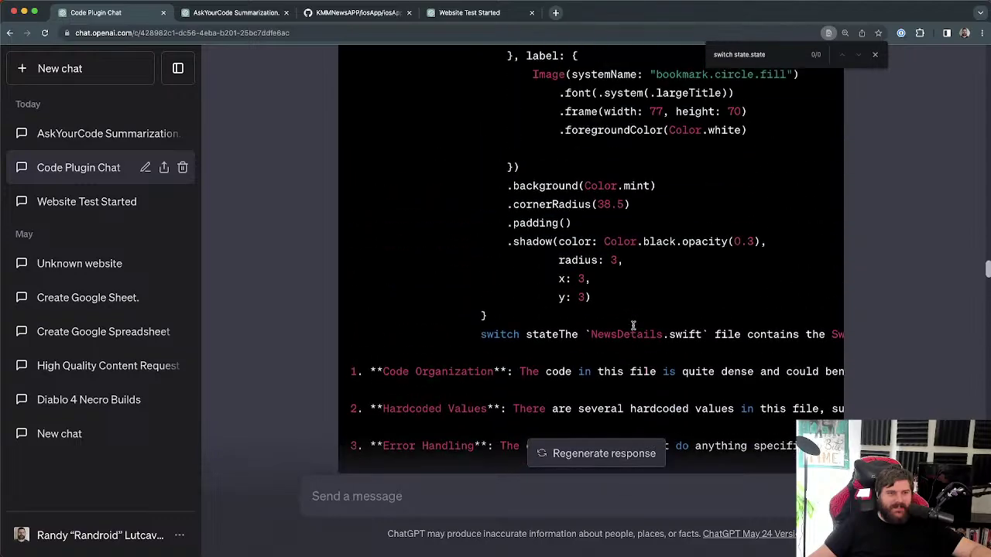
{"action": "scroll", "coordinate": [485, 349], "scroll_direction": "down", "scroll_amount": 3}
{"action": "scroll", "coordinate": [542, 309], "scroll_direction": "up", "scroll_amount": 7}
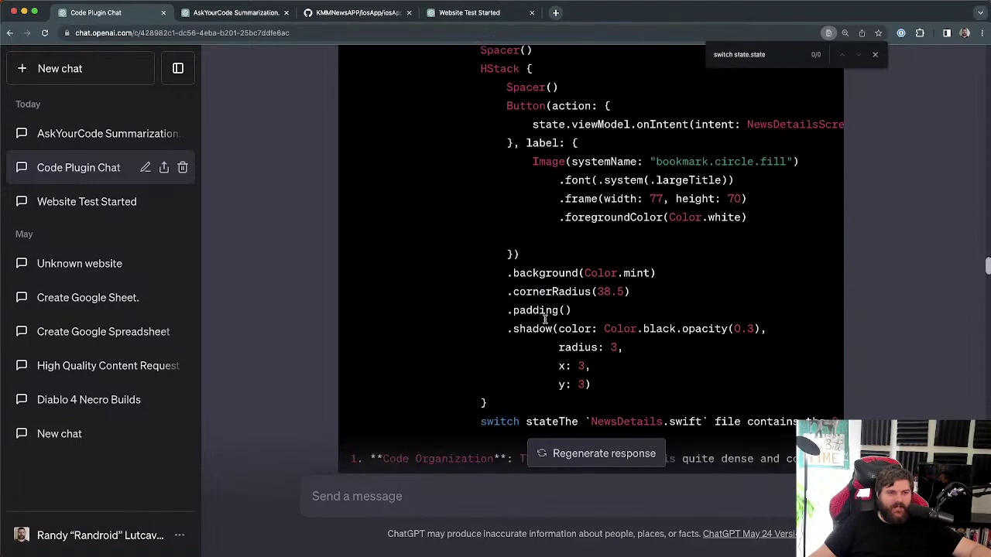
{"action": "left_click_drag", "start_coordinate": [643, 294], "coordinate": [501, 152]}
{"action": "left_click", "coordinate": [628, 266]}
{"action": "scroll", "coordinate": [586, 272], "scroll_direction": "up", "scroll_amount": 10}
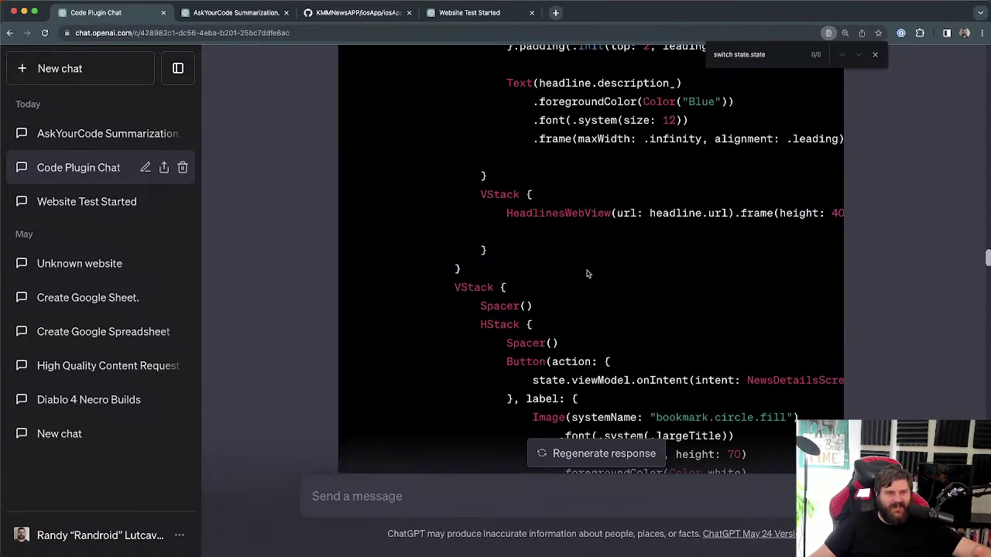
Step: Review the NewsDetails code quoted in the chat, from the SwiftUI import down to the "How does it work?" answer
{"action": "left_click_drag", "start_coordinate": [524, 210], "coordinate": [597, 339]}
{"action": "left_click", "coordinate": [617, 336]}
{"action": "scroll", "coordinate": [617, 336], "scroll_direction": "up", "scroll_amount": 10}
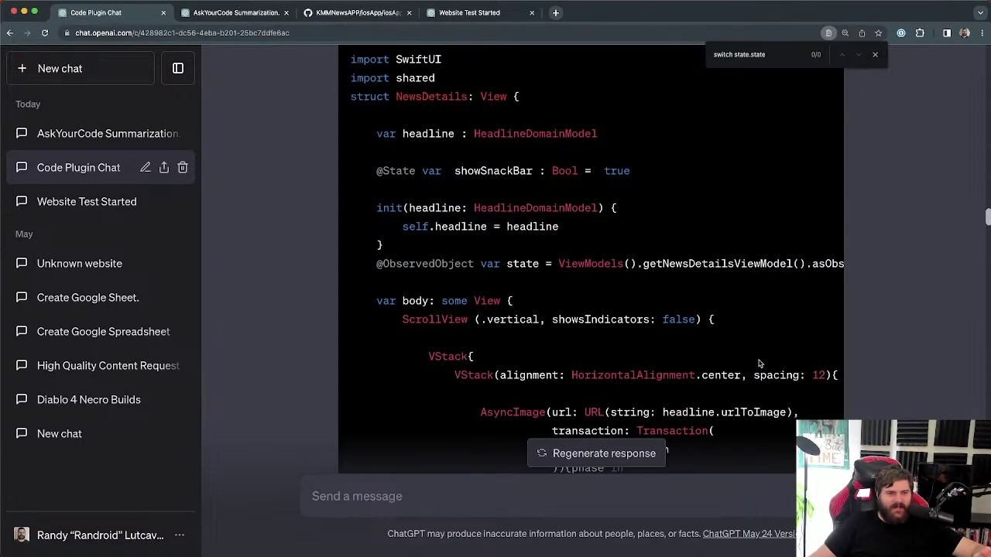
{"action": "scroll", "coordinate": [736, 361], "scroll_direction": "down", "scroll_amount": 10}
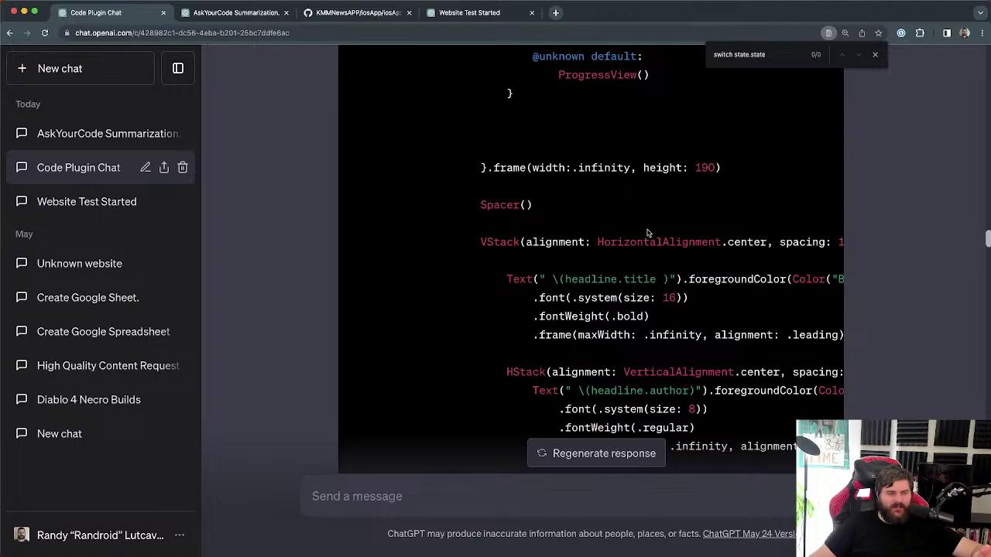
{"action": "scroll", "coordinate": [820, 374], "scroll_direction": "down", "scroll_amount": 15}
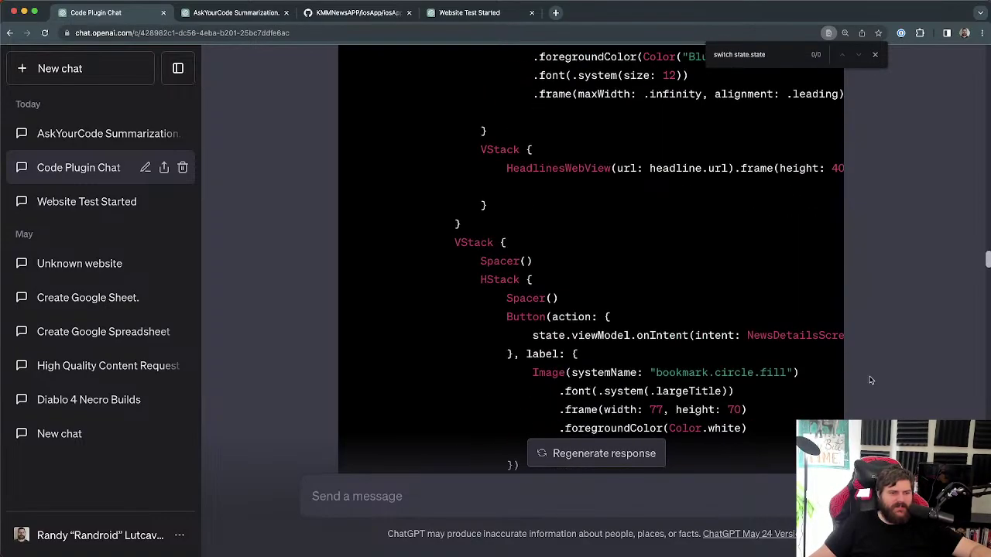
{"action": "scroll", "coordinate": [454, 186], "scroll_direction": "down", "scroll_amount": 10}
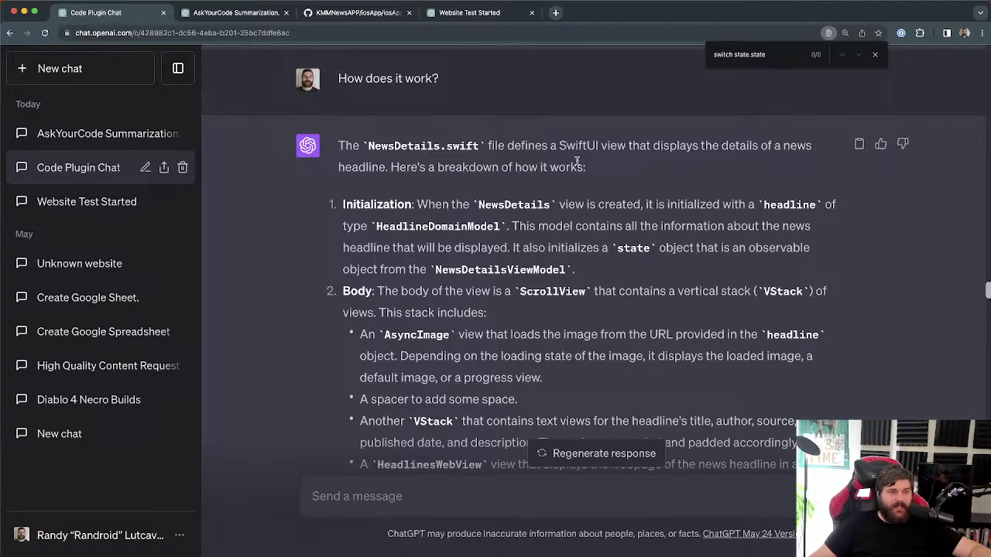
Step: Highlight phrases in the answer's opening lines about the SwiftUI view, the breakdown, and the NewsDetails.swift file name
{"action": "left_click_drag", "start_coordinate": [493, 147], "coordinate": [570, 147]}
{"action": "left_click", "coordinate": [690, 163]}
{"action": "left_click", "coordinate": [655, 147]}
{"action": "left_click_drag", "start_coordinate": [654, 147], "coordinate": [729, 147]}
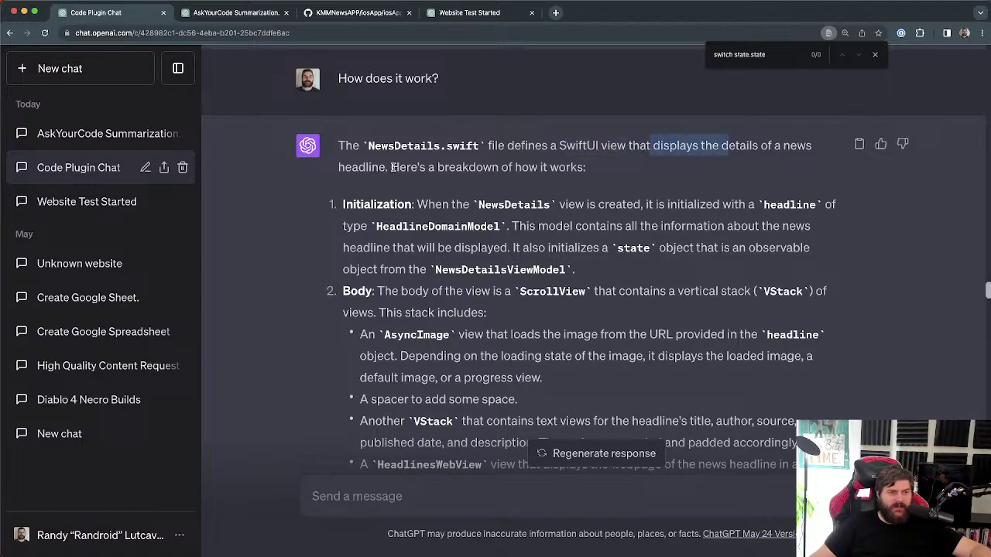
{"action": "left_click_drag", "start_coordinate": [390, 168], "coordinate": [607, 176]}
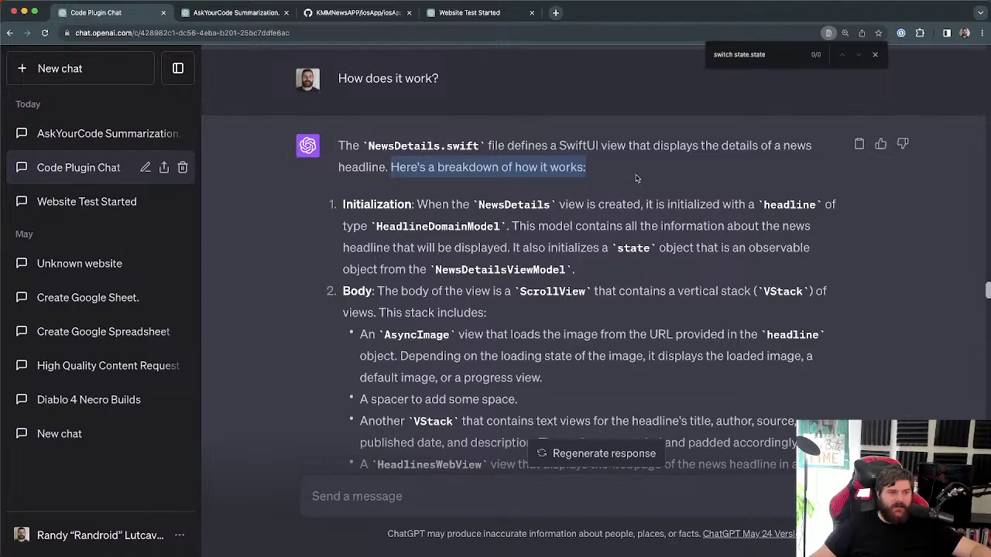
{"action": "left_click", "coordinate": [636, 179]}
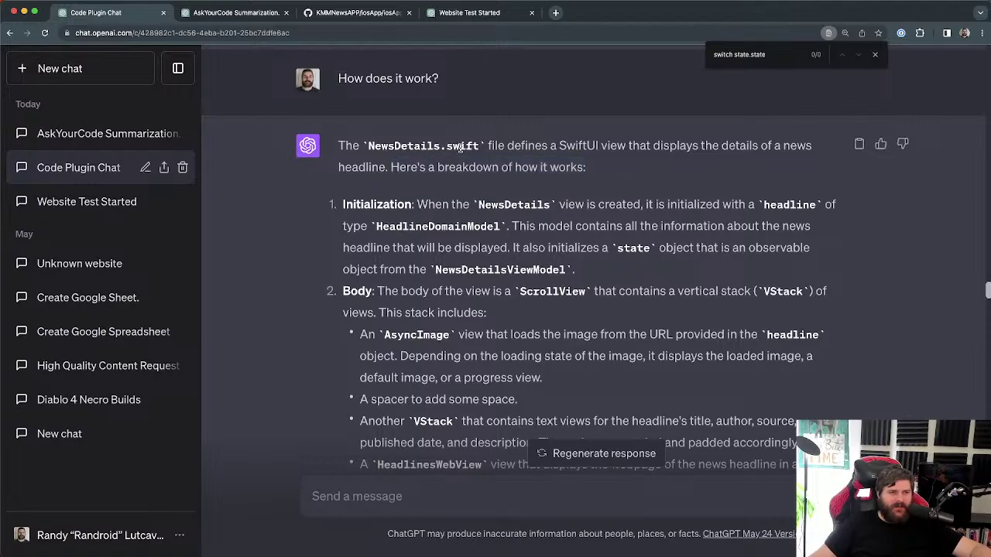
{"action": "left_click_drag", "start_coordinate": [471, 146], "coordinate": [373, 147]}
{"action": "left_click", "coordinate": [375, 147]}
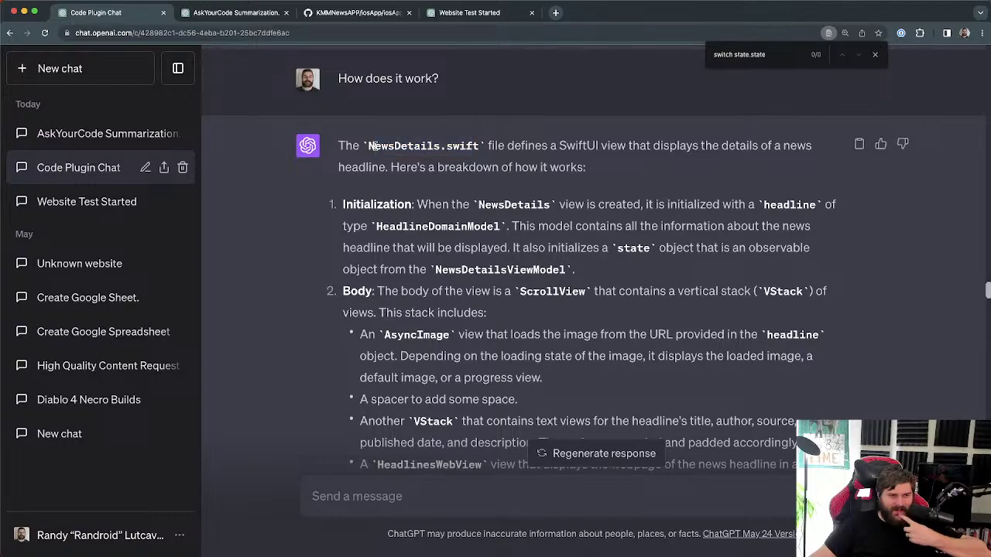
Step: Highlight the terms Initialization, NewsDetails and headline in the first item of the breakdown
{"action": "double_click", "coordinate": [393, 202]}
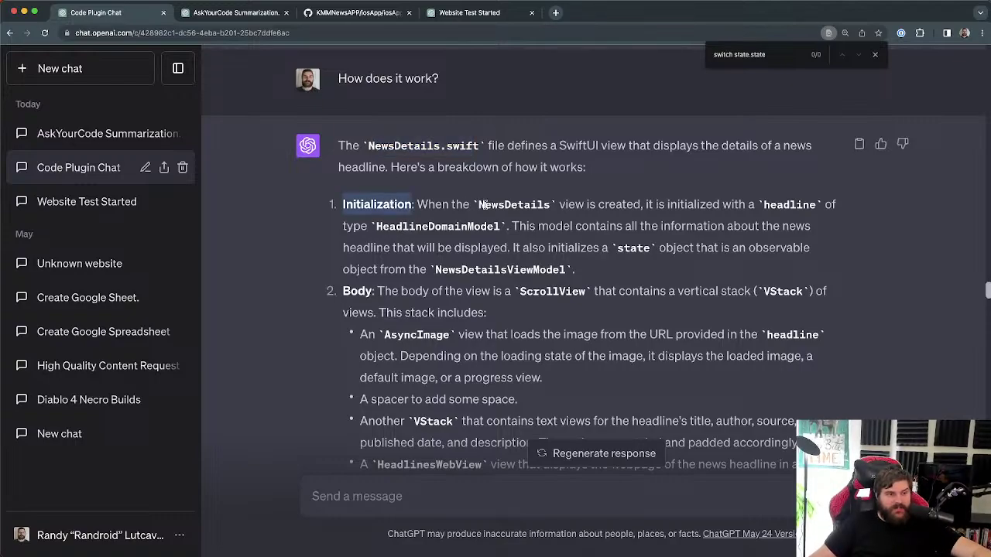
{"action": "left_click", "coordinate": [536, 206]}
{"action": "double_click", "coordinate": [534, 206]}
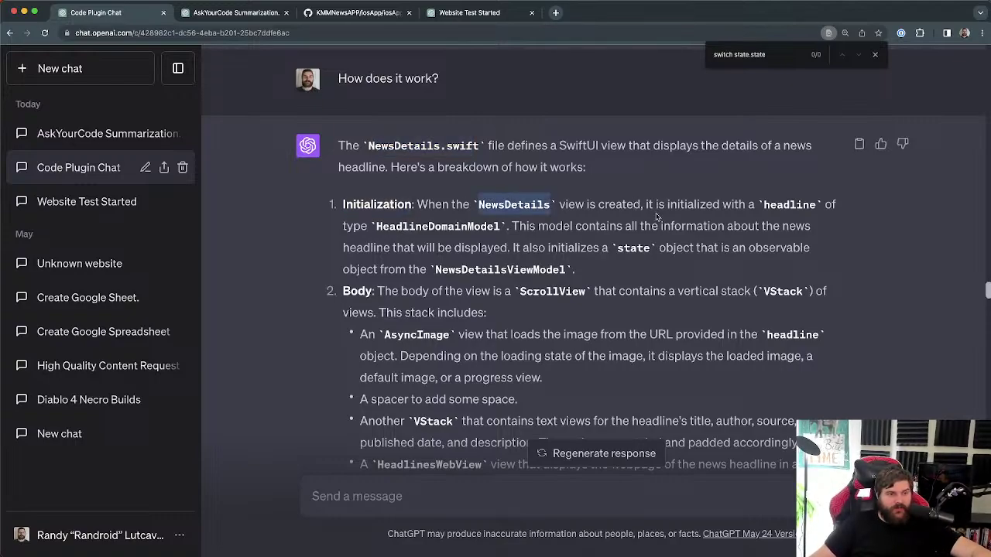
{"action": "double_click", "coordinate": [775, 206]}
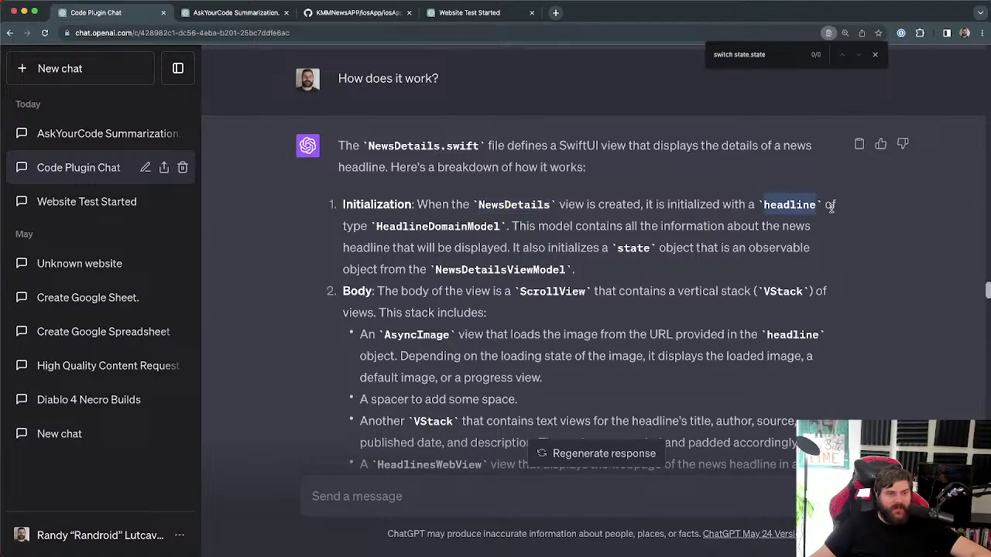
Step: Copy HeadlineDomainModel from the Initialization item and search the chat for it
{"action": "left_click", "coordinate": [442, 225]}
{"action": "double_click", "coordinate": [441, 226]}
{"action": "key", "text": "super+c"}
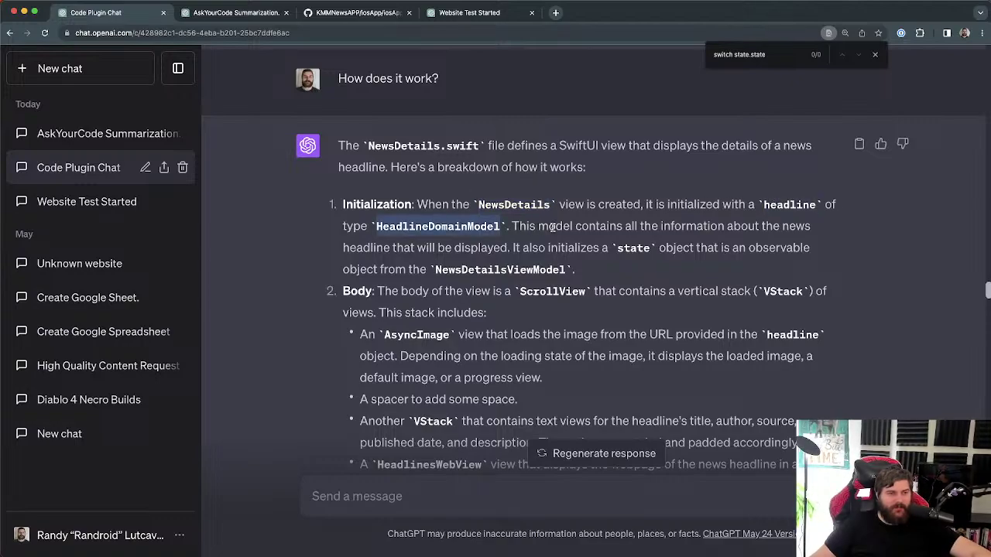
{"action": "key", "text": "super+f"}
{"action": "scroll", "coordinate": [586, 221], "scroll_direction": "up", "scroll_amount": 10}
{"action": "key", "text": "super+v"}
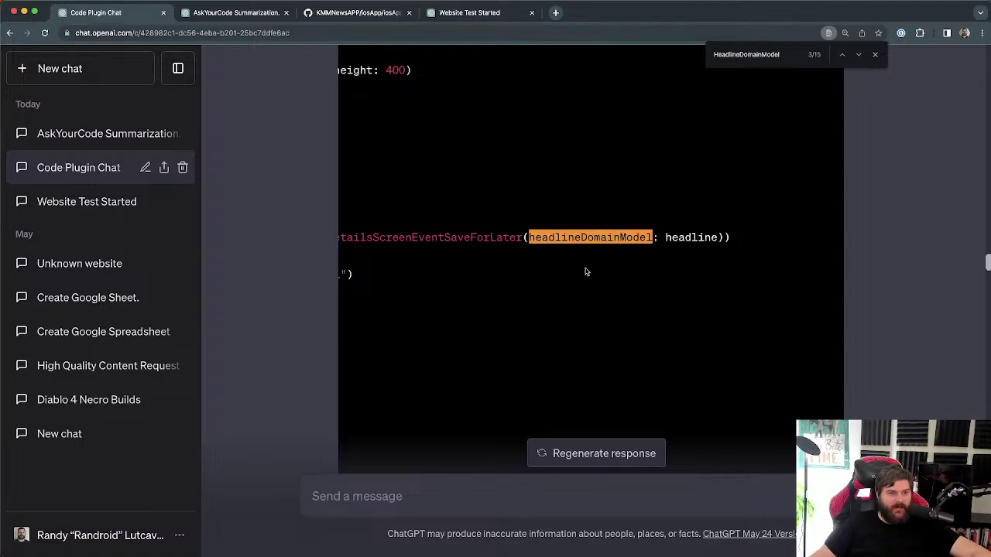
Step: Examine the whole bookmark button action line, from state.viewModel.onIntent to its headlineDomainModel argument
{"action": "left_click_drag", "start_coordinate": [656, 240], "coordinate": [301, 235]}
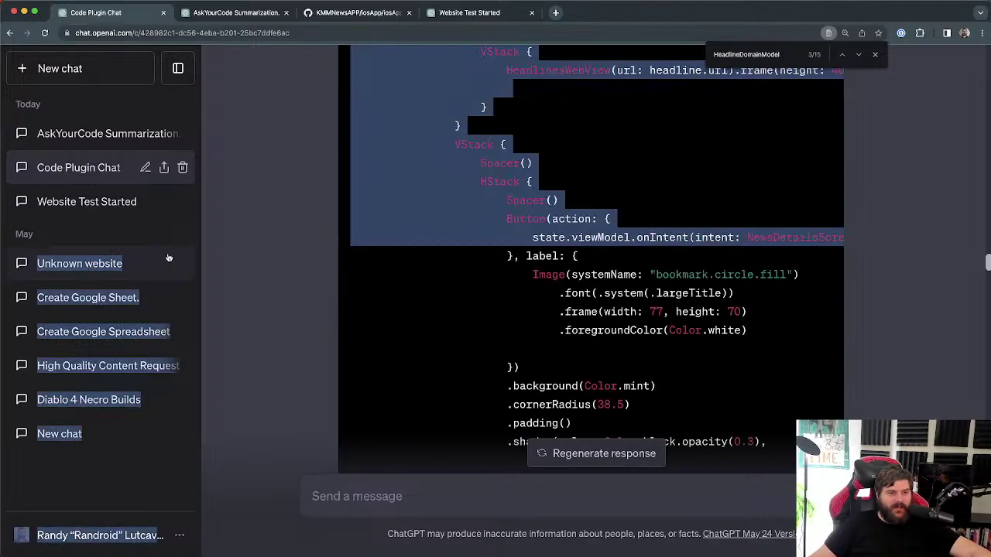
{"action": "left_click", "coordinate": [476, 242]}
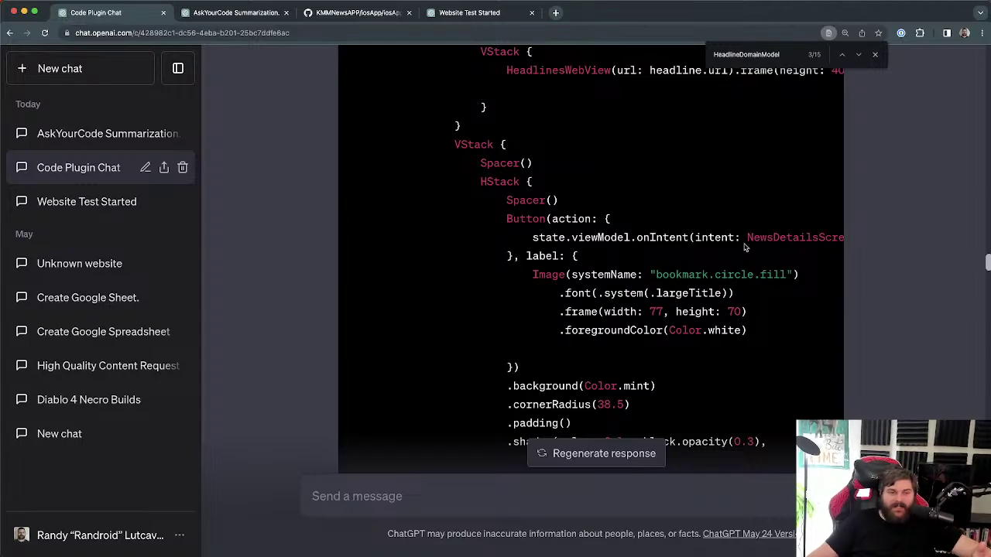
{"action": "left_click_drag", "start_coordinate": [785, 236], "coordinate": [830, 234]}
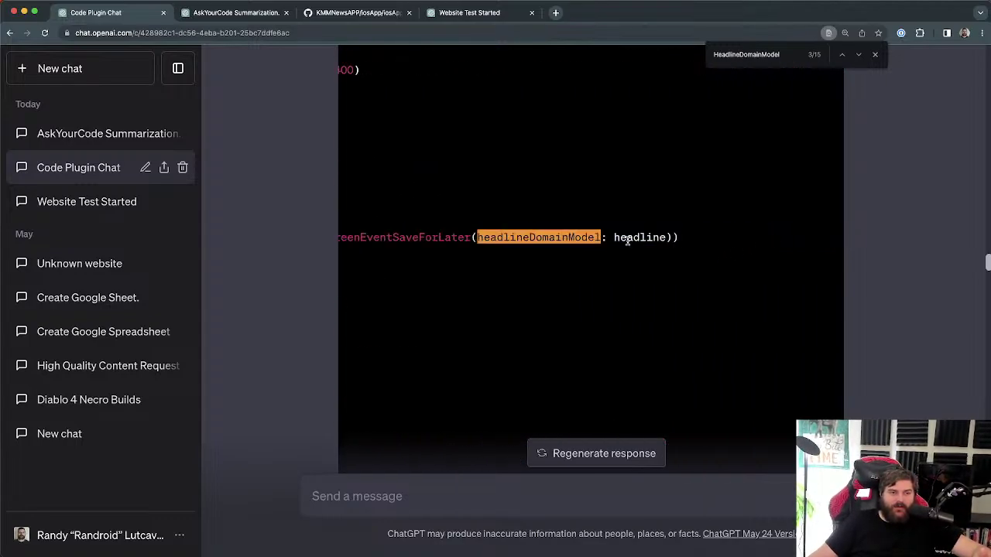
{"action": "left_click", "coordinate": [679, 253]}
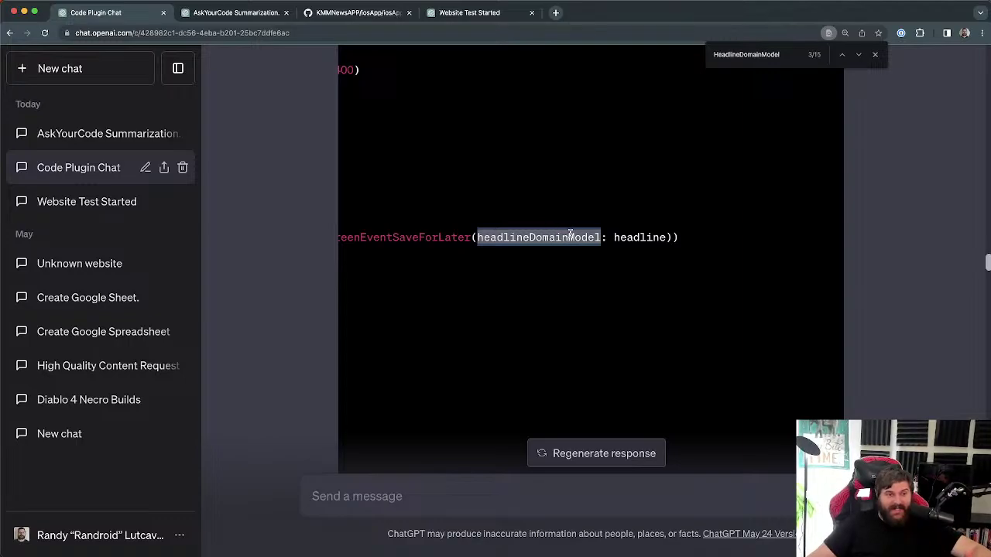
Step: Highlight headlineDomainModel in the button action line and bring up the page search for it again
{"action": "key", "text": "super+f"}
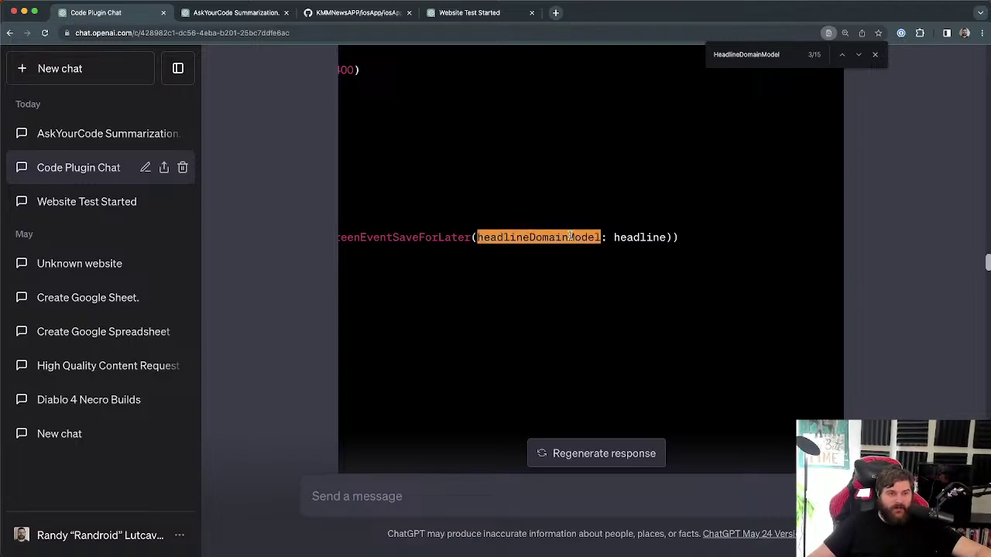
{"action": "double_click", "coordinate": [572, 237]}
{"action": "key", "text": "super+f"}
{"action": "double_click", "coordinate": [582, 237]}
{"action": "key", "text": "super+f"}
Step: Return to the Initialization item and highlight its sentences about the model's news information and the observable state object
{"action": "scroll", "coordinate": [833, 358], "scroll_direction": "down", "scroll_amount": 1}
{"action": "scroll", "coordinate": [833, 359], "scroll_direction": "down", "scroll_amount": 5}
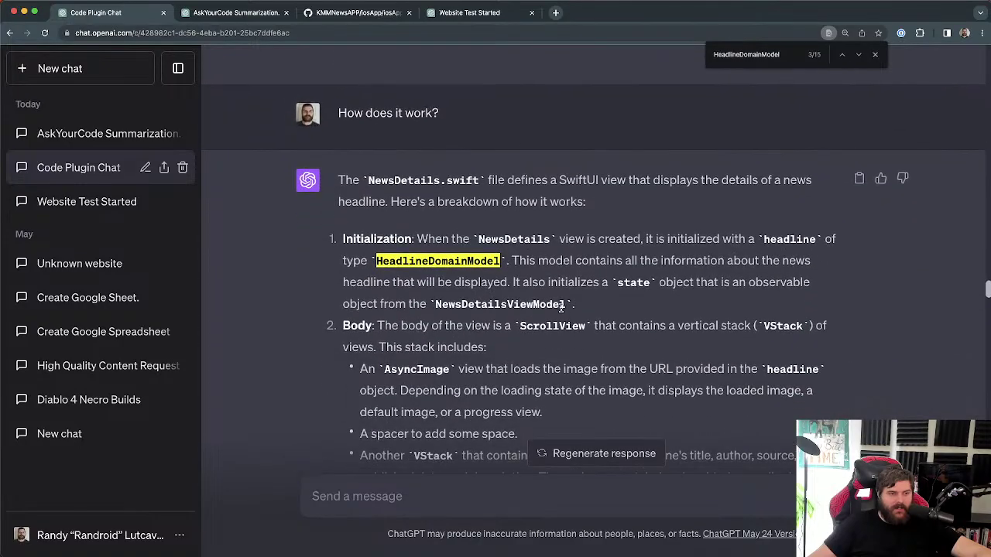
{"action": "left_click_drag", "start_coordinate": [515, 260], "coordinate": [810, 284]}
{"action": "left_click", "coordinate": [816, 283]}
{"action": "left_click_drag", "start_coordinate": [613, 285], "coordinate": [646, 282]}
{"action": "left_click", "coordinate": [770, 285]}
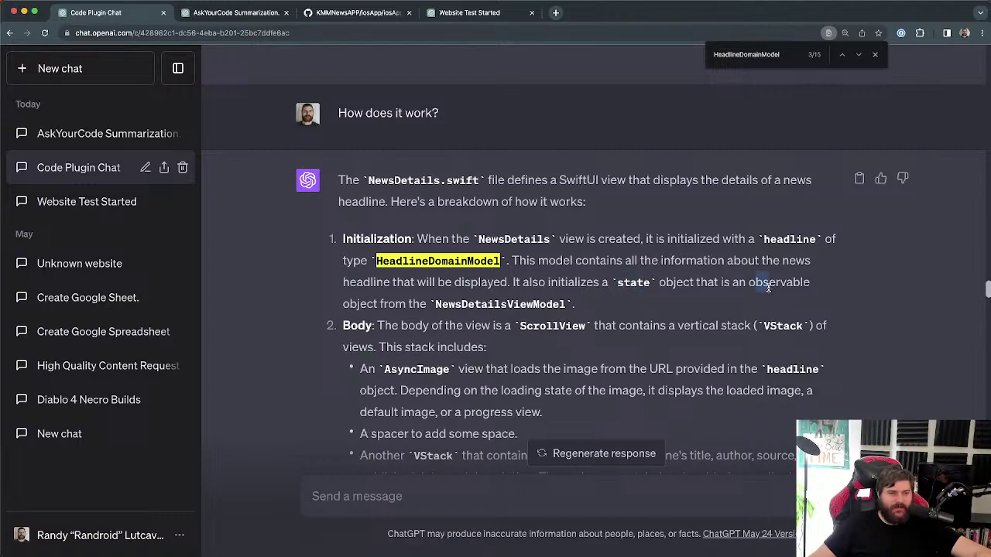
Step: Search the chat for NewsDetailsViewModel, taken from the Initialization item
{"action": "double_click", "coordinate": [501, 304]}
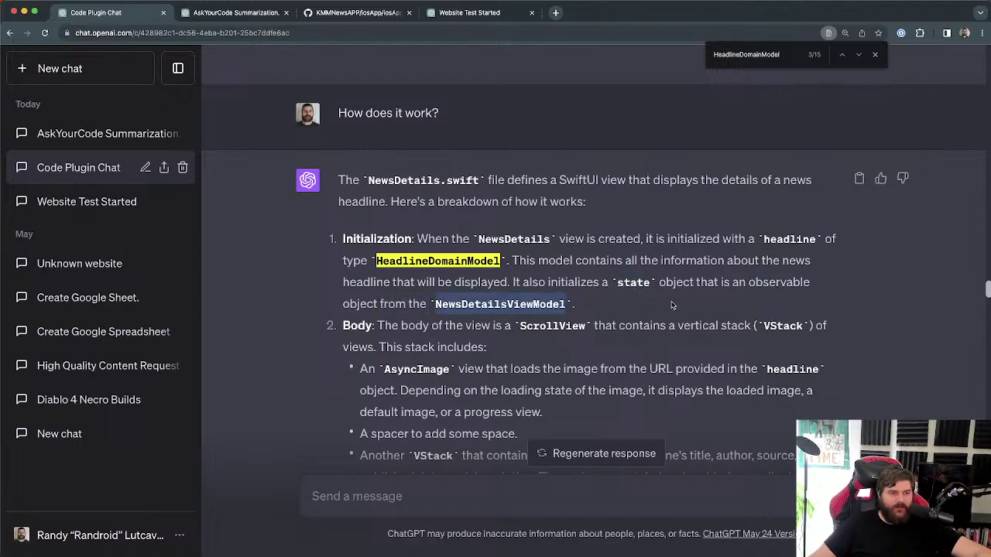
{"action": "scroll", "coordinate": [693, 310], "scroll_direction": "up", "scroll_amount": 10}
{"action": "key", "text": "super+f"}
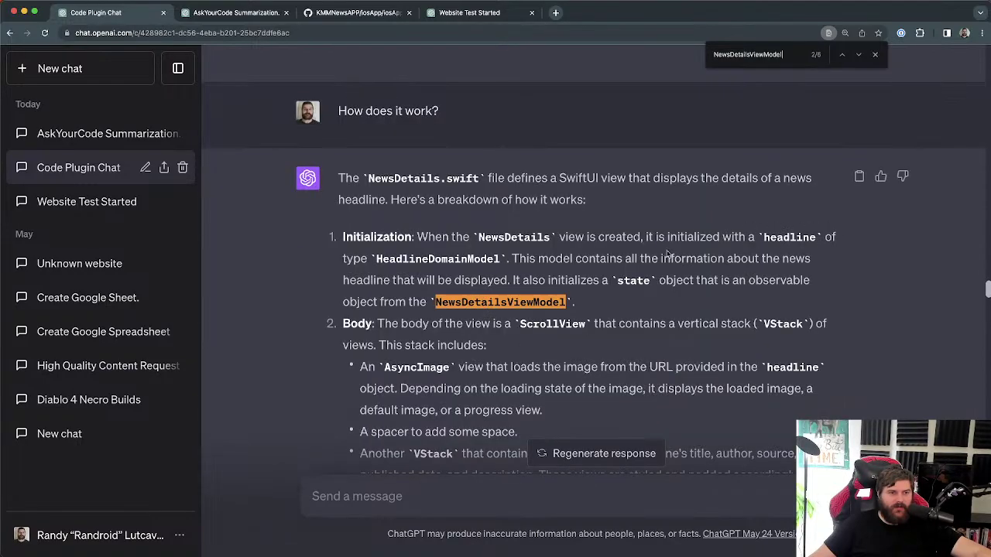
{"action": "key", "text": "Return"}
{"action": "scroll", "coordinate": [693, 264], "scroll_direction": "up", "scroll_amount": 3}
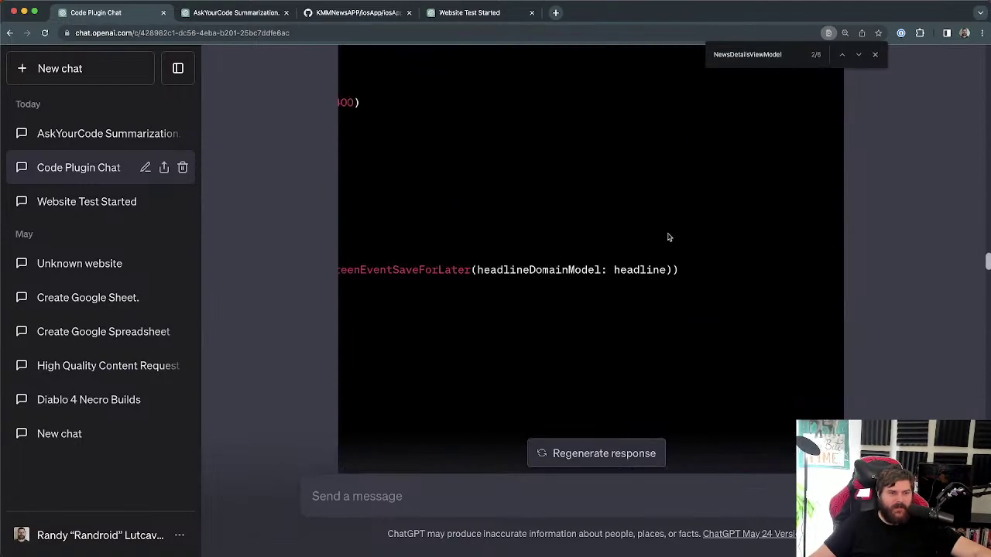
Step: Inspect the bookmark button code in the chat and the numbered suggestions below it for the view model
{"action": "left_click_drag", "start_coordinate": [685, 279], "coordinate": [352, 275]}
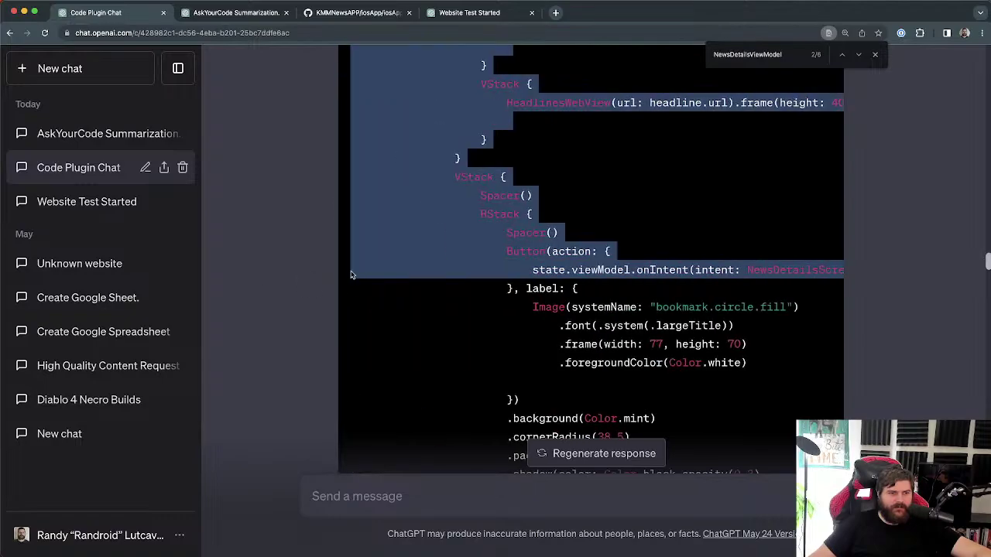
{"action": "left_click", "coordinate": [573, 286]}
{"action": "scroll", "coordinate": [565, 329], "scroll_direction": "up", "scroll_amount": 2}
{"action": "scroll", "coordinate": [565, 338], "scroll_direction": "down", "scroll_amount": 5}
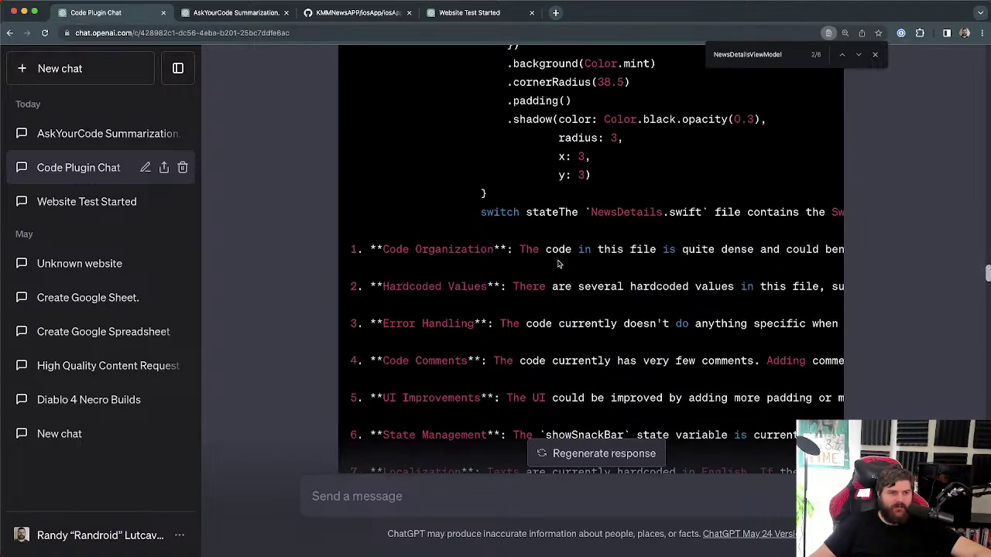
{"action": "scroll", "coordinate": [527, 231], "scroll_direction": "down", "scroll_amount": 10}
{"action": "scroll", "coordinate": [573, 275], "scroll_direction": "up", "scroll_amount": 10}
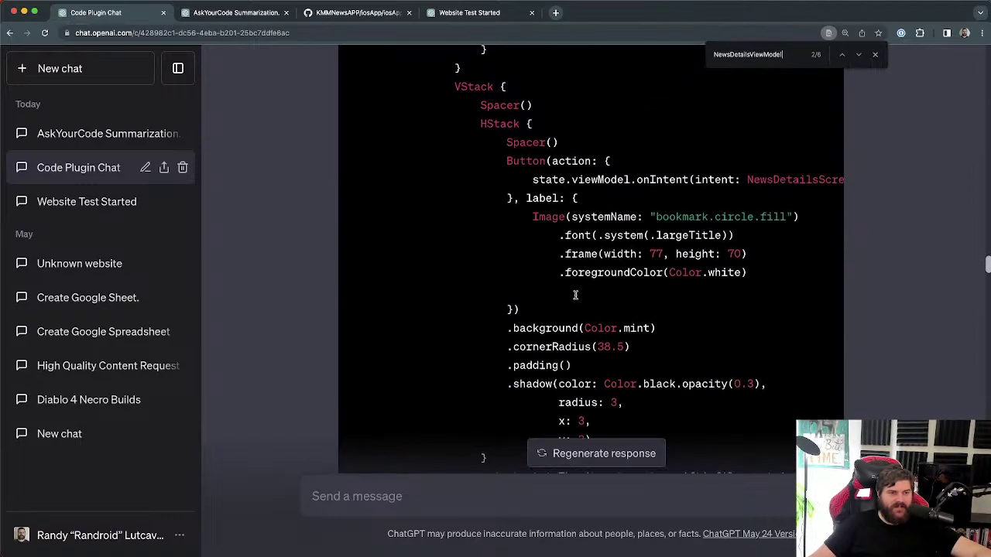
Step: Switch to NewsDetails.swift on GitHub and look through its code up to the declarations near the file's start
{"action": "left_click", "coordinate": [360, 12]}
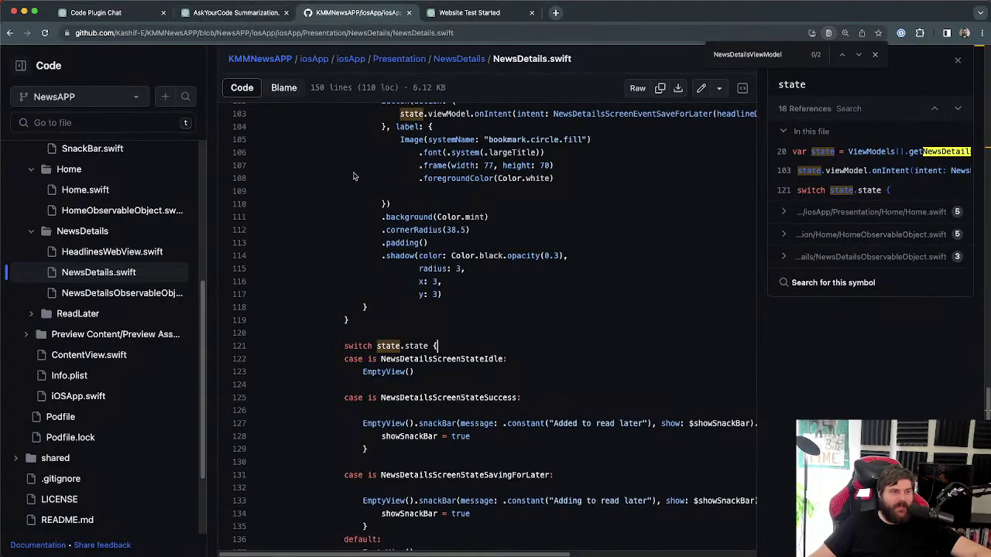
{"action": "left_click", "coordinate": [451, 255]}
{"action": "scroll", "coordinate": [526, 276], "scroll_direction": "up", "scroll_amount": 2}
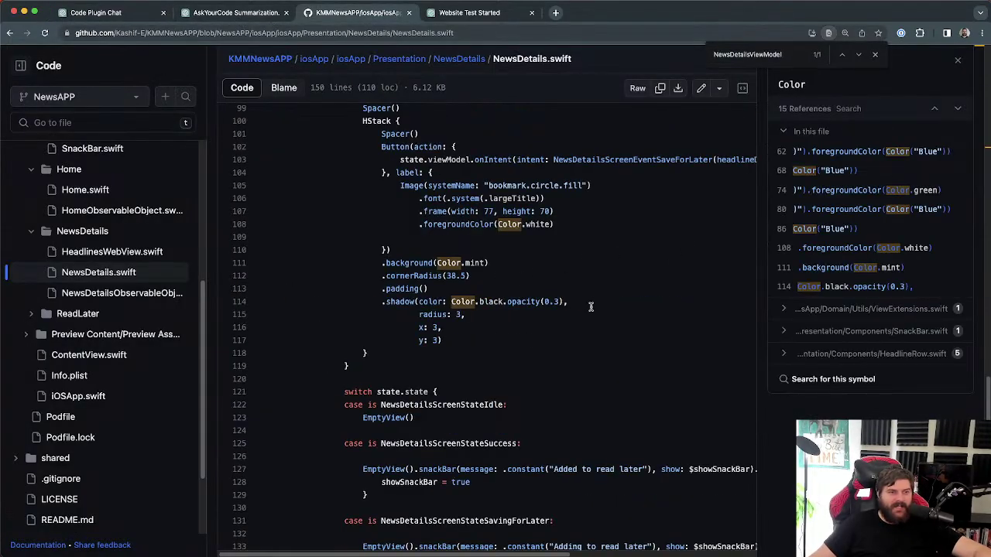
{"action": "scroll", "coordinate": [581, 313], "scroll_direction": "down", "scroll_amount": 5}
{"action": "scroll", "coordinate": [581, 313], "scroll_direction": "up", "scroll_amount": 15}
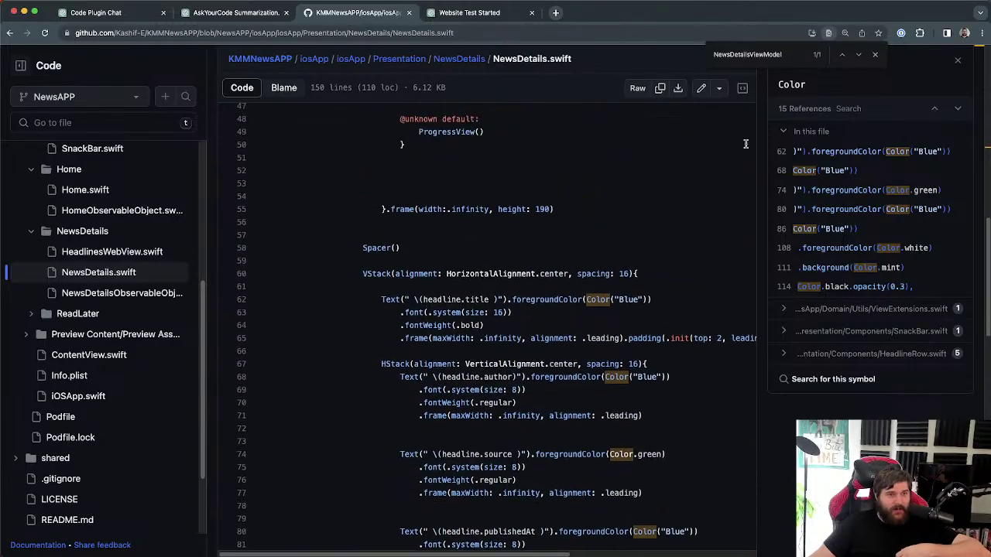
{"action": "scroll", "coordinate": [611, 329], "scroll_direction": "down", "scroll_amount": 7}
{"action": "scroll", "coordinate": [584, 334], "scroll_direction": "up", "scroll_amount": 5}
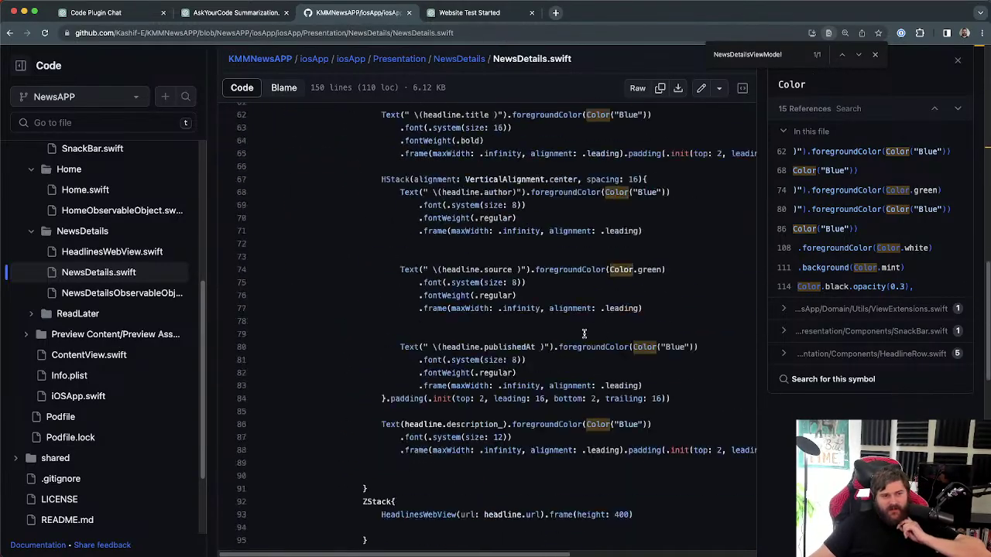
{"action": "scroll", "coordinate": [584, 334], "scroll_direction": "up", "scroll_amount": 10}
Step: Highlight getNewsDetailsViewModel on line 20 of the GitHub file and check the code around it
{"action": "double_click", "coordinate": [534, 195]}
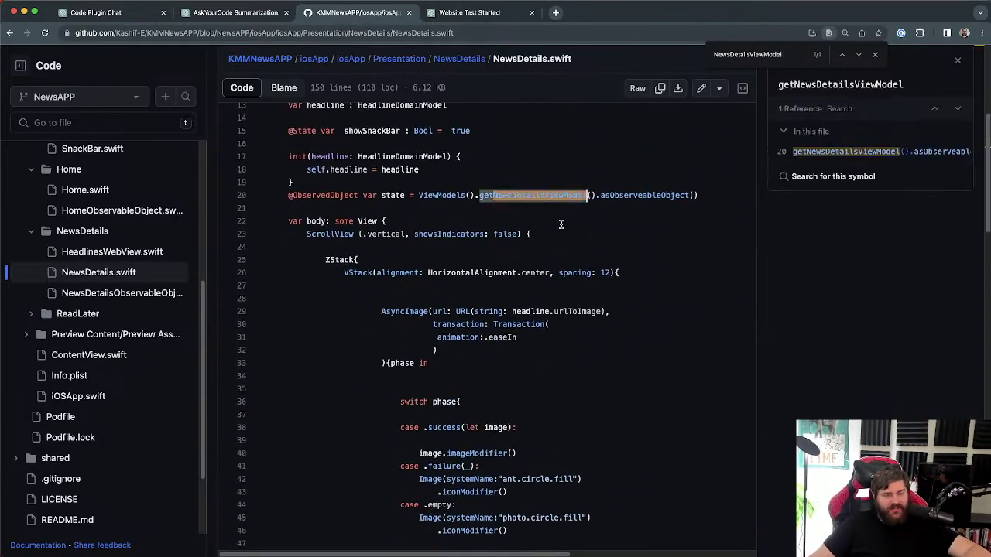
{"action": "scroll", "coordinate": [560, 225], "scroll_direction": "up", "scroll_amount": 5}
{"action": "scroll", "coordinate": [514, 371], "scroll_direction": "down", "scroll_amount": 4}
{"action": "left_click", "coordinate": [600, 282]}
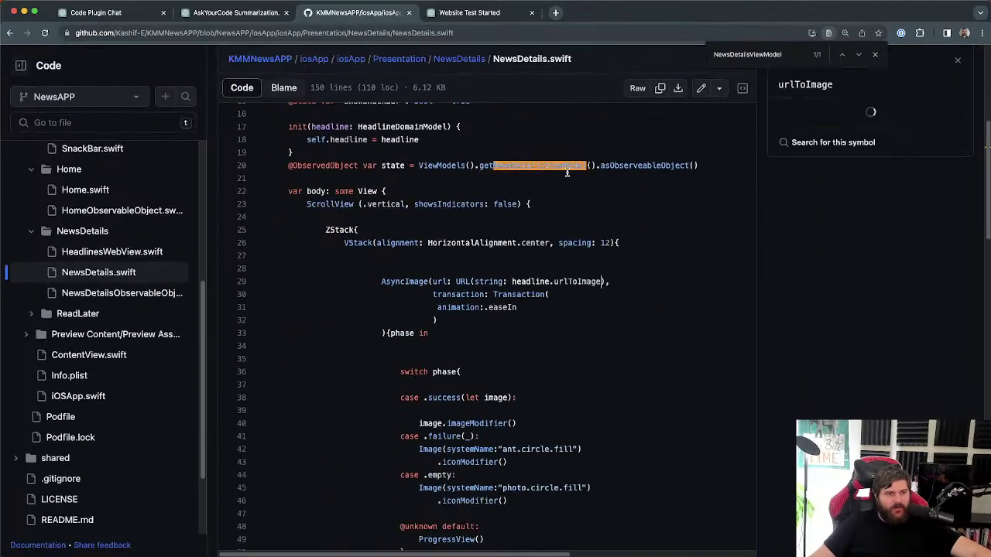
{"action": "double_click", "coordinate": [566, 167]}
Step: Return to the Code Plugin Chat and locate the getNewsDetailsViewModel call in the quoted NewsDetails code
{"action": "left_click", "coordinate": [233, 13]}
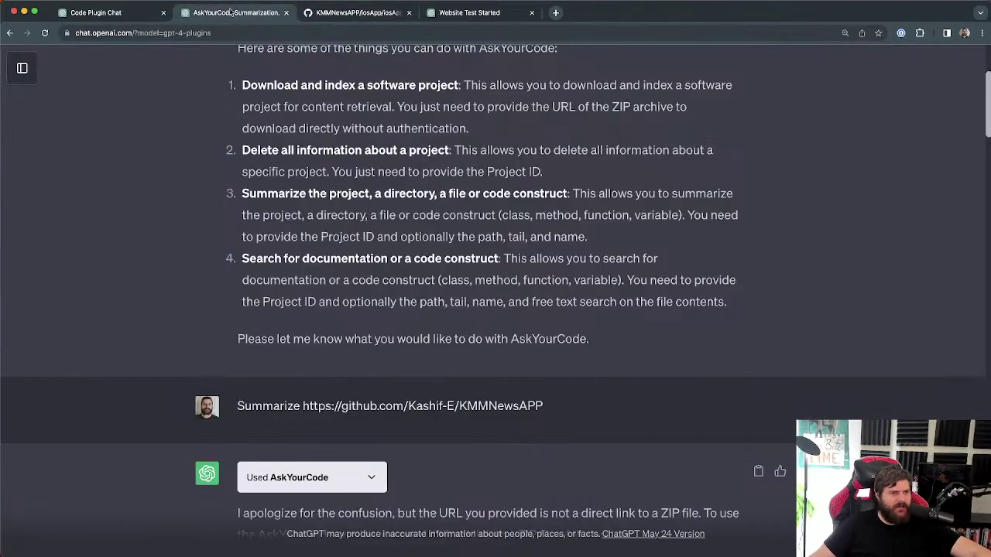
{"action": "left_click", "coordinate": [120, 13]}
{"action": "scroll", "coordinate": [548, 321], "scroll_direction": "up", "scroll_amount": 10}
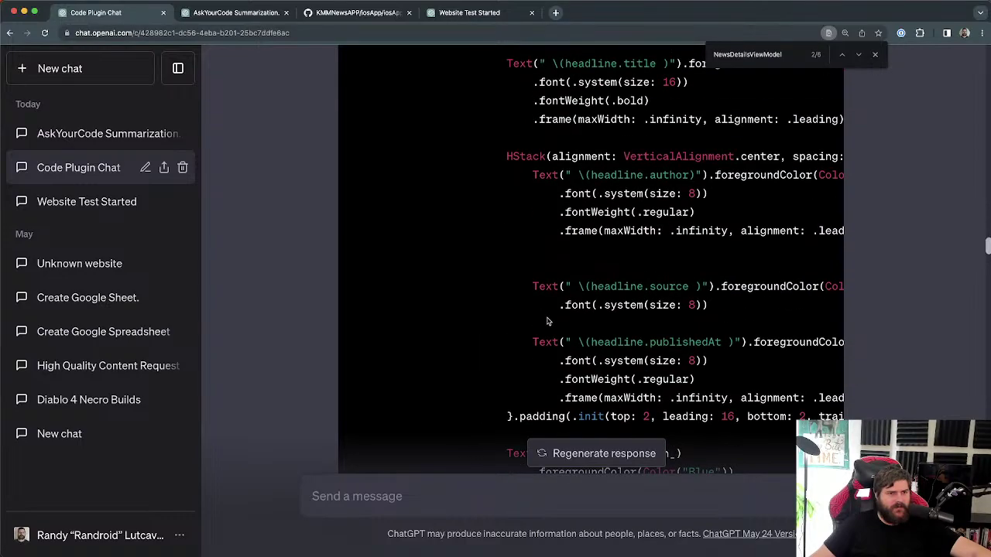
{"action": "scroll", "coordinate": [547, 321], "scroll_direction": "up", "scroll_amount": 5}
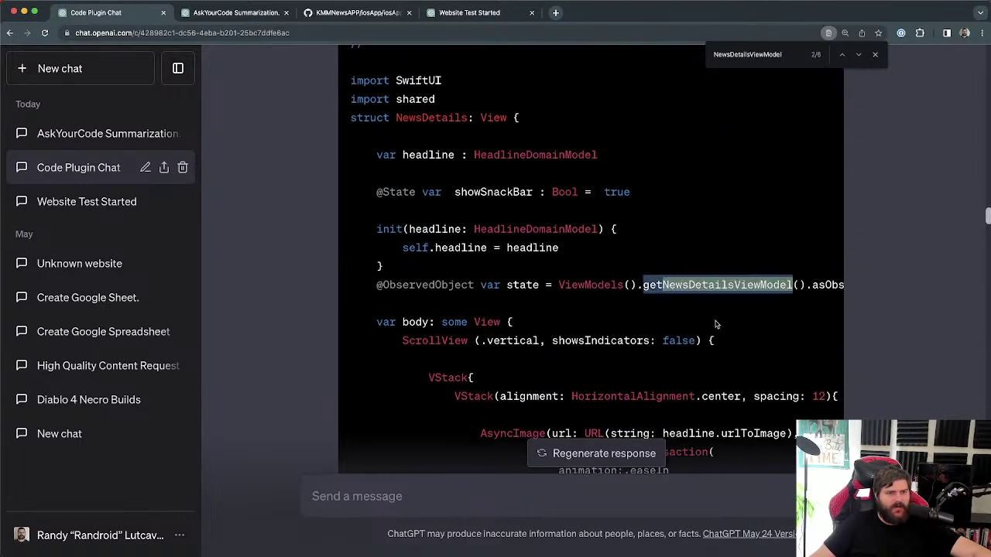
Step: Check the state variable's declaration with getNewsDetailsViewModel and the code following it in the quoted NewsDetails code
{"action": "scroll", "coordinate": [693, 281], "scroll_direction": "down", "scroll_amount": 5}
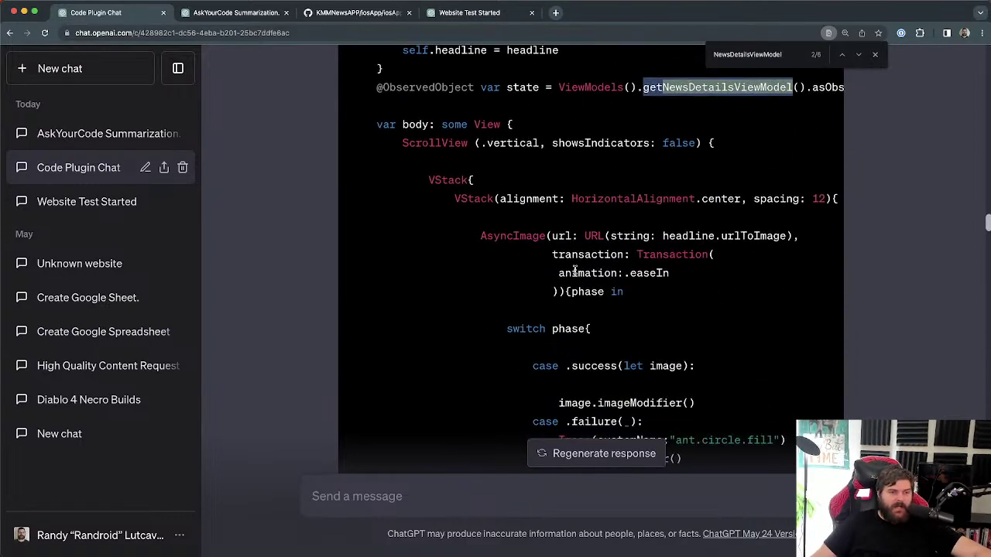
{"action": "scroll", "coordinate": [666, 239], "scroll_direction": "up", "scroll_amount": 3}
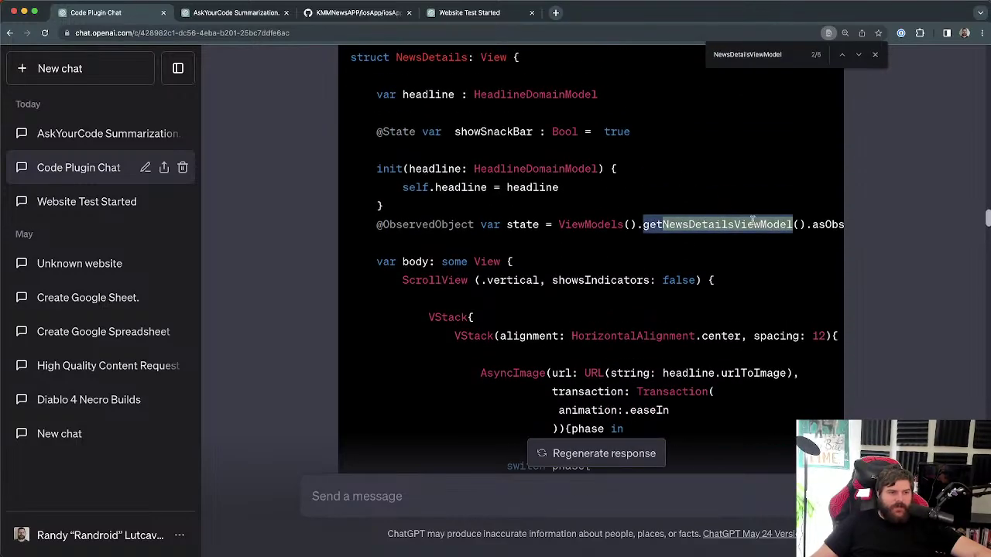
{"action": "double_click", "coordinate": [523, 224]}
{"action": "left_click", "coordinate": [702, 225]}
Step: Go to the "How does it work?" answer and read its Initialization point up to the NewsDetailsViewModel mention
{"action": "scroll", "coordinate": [786, 283], "scroll_direction": "down", "scroll_amount": 20}
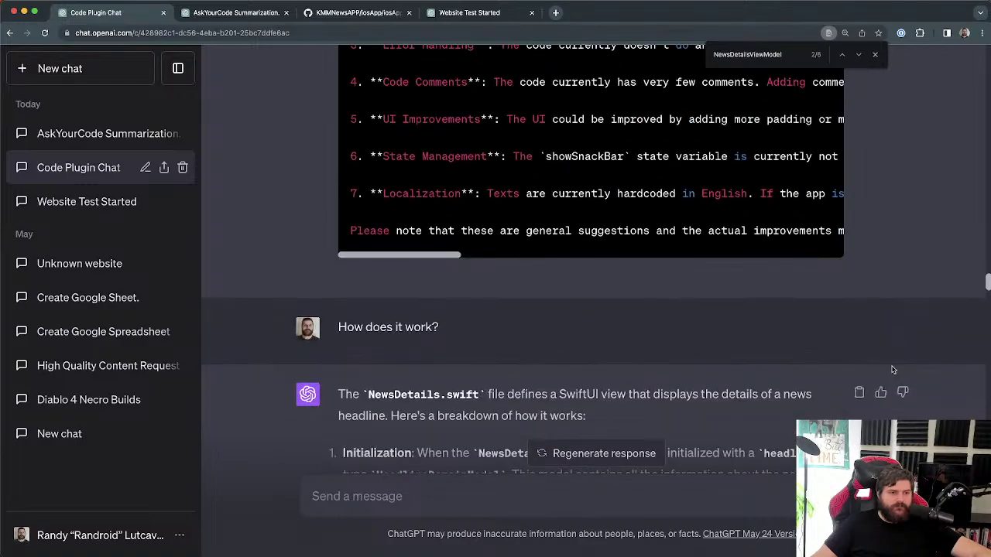
{"action": "scroll", "coordinate": [892, 370], "scroll_direction": "down", "scroll_amount": 5}
{"action": "scroll", "coordinate": [511, 293], "scroll_direction": "down", "scroll_amount": 1}
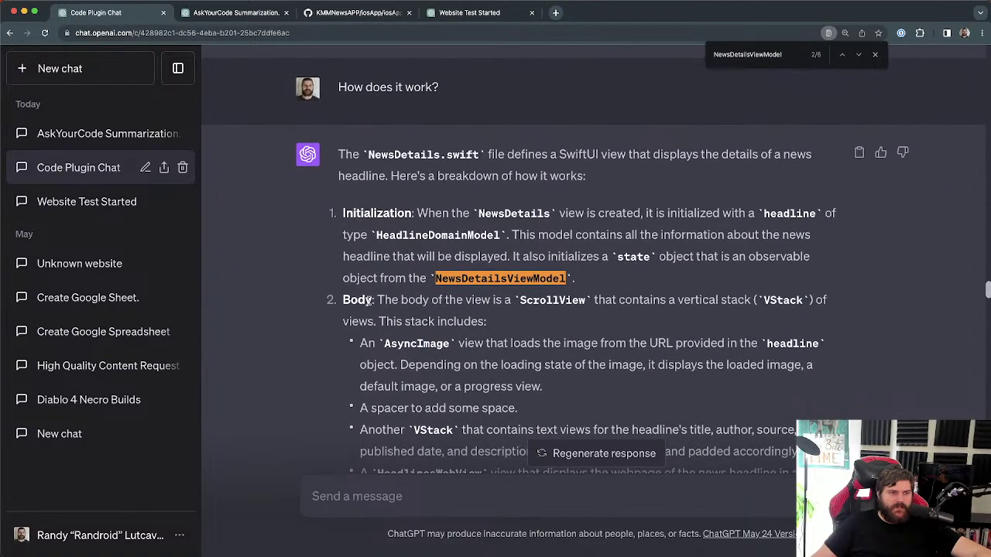
{"action": "left_click_drag", "start_coordinate": [364, 277], "coordinate": [513, 279]}
{"action": "left_click", "coordinate": [478, 286]}
Step: Read the introduction of the Body point, highlighting ScrollView and the words about what the stack includes
{"action": "double_click", "coordinate": [542, 301]}
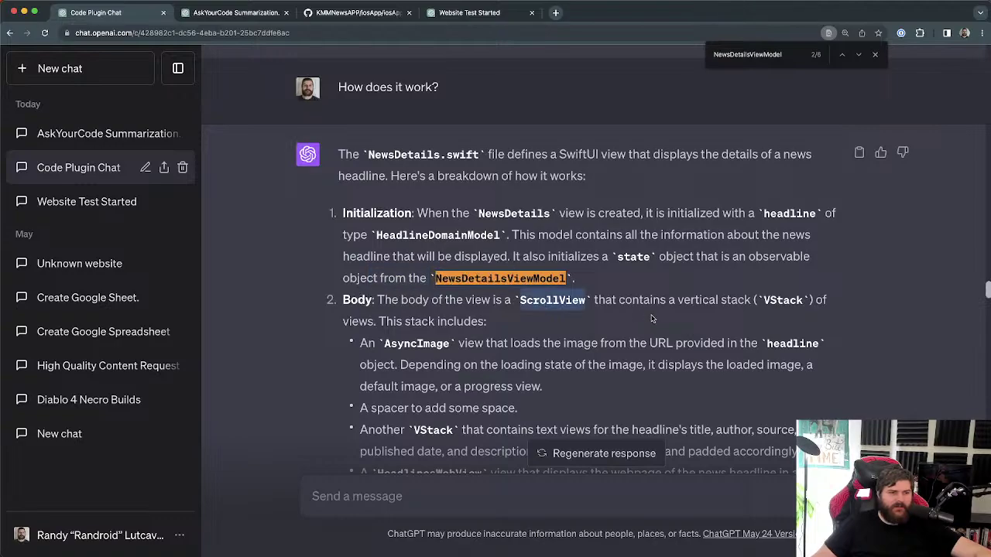
{"action": "left_click", "coordinate": [706, 302]}
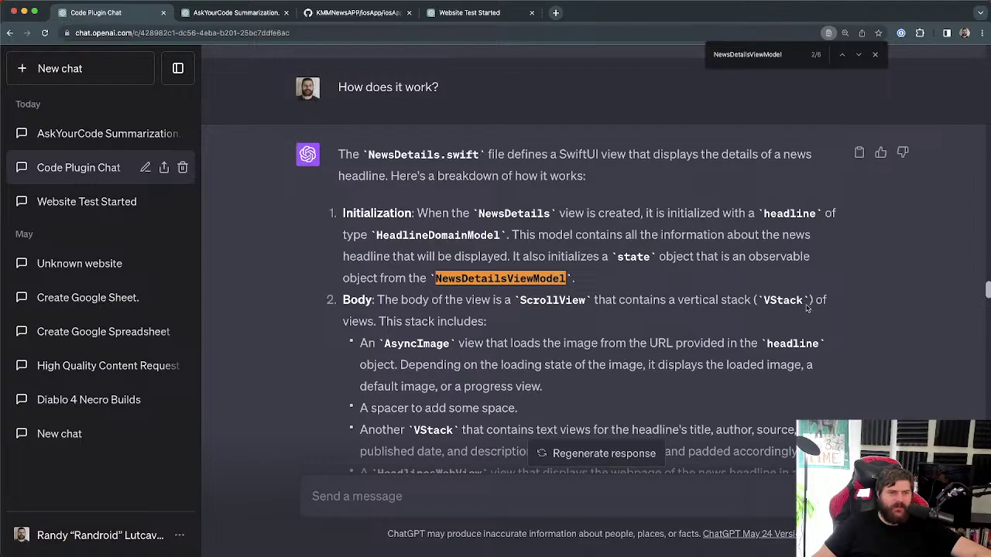
{"action": "scroll", "coordinate": [480, 319], "scroll_direction": "down", "scroll_amount": 1}
{"action": "left_click_drag", "start_coordinate": [405, 320], "coordinate": [480, 320]}
{"action": "scroll", "coordinate": [480, 320], "scroll_direction": "down", "scroll_amount": 1}
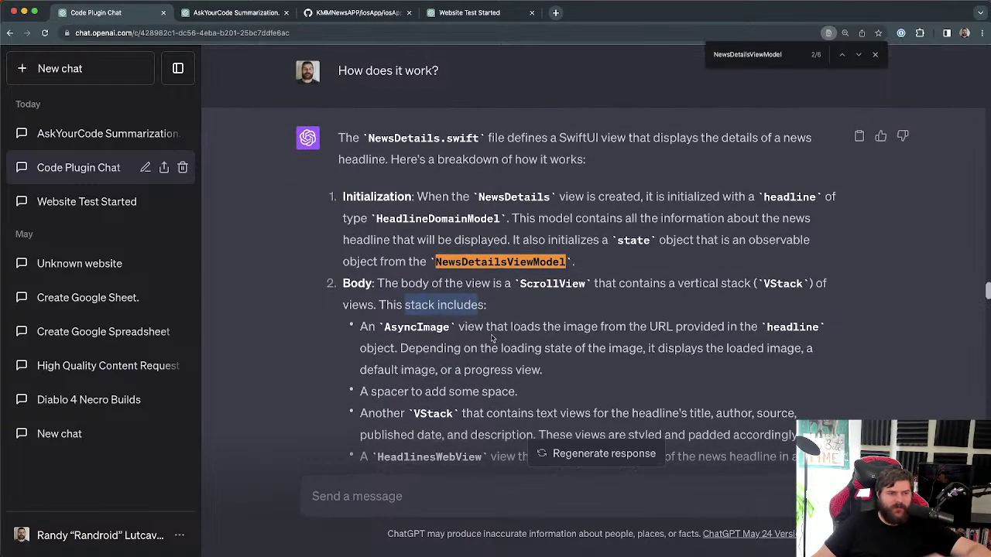
{"action": "left_click", "coordinate": [432, 326]}
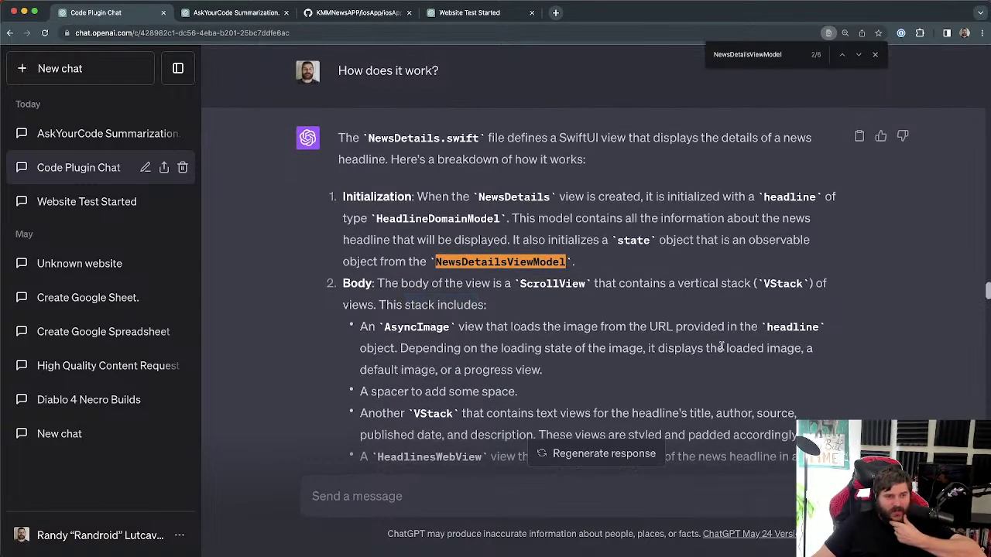
Step: Read the AsyncImage and spacer bullets of the Body point, highlighting the mention of the progress view
{"action": "scroll", "coordinate": [720, 350], "scroll_direction": "down", "scroll_amount": 1}
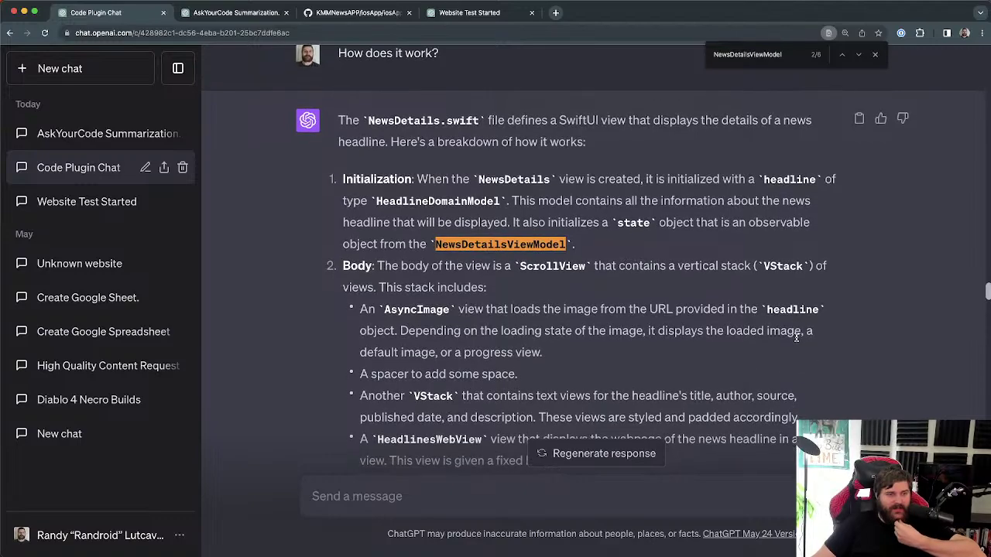
{"action": "scroll", "coordinate": [798, 326], "scroll_direction": "down", "scroll_amount": 1}
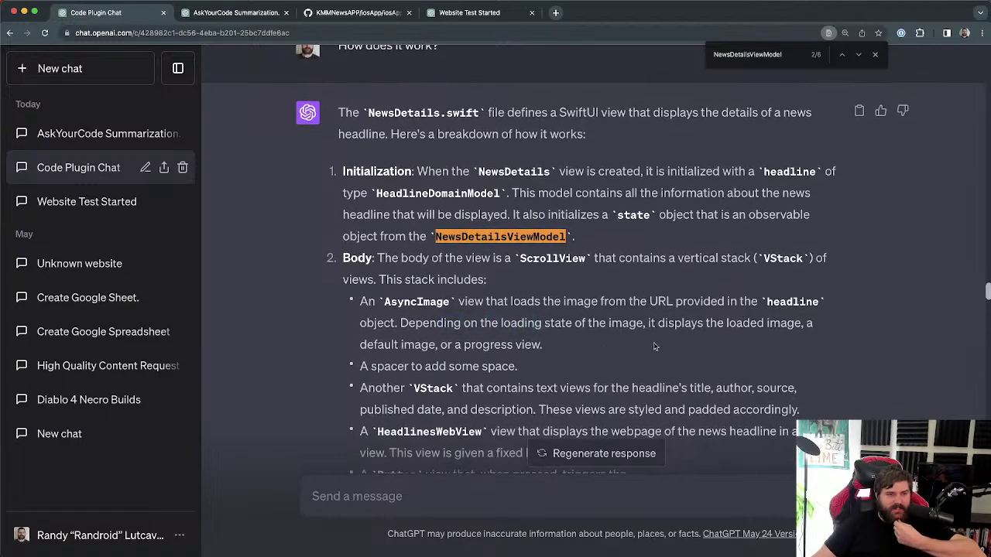
{"action": "left_click_drag", "start_coordinate": [404, 346], "coordinate": [477, 346]}
{"action": "scroll", "coordinate": [478, 346], "scroll_direction": "down", "scroll_amount": 2}
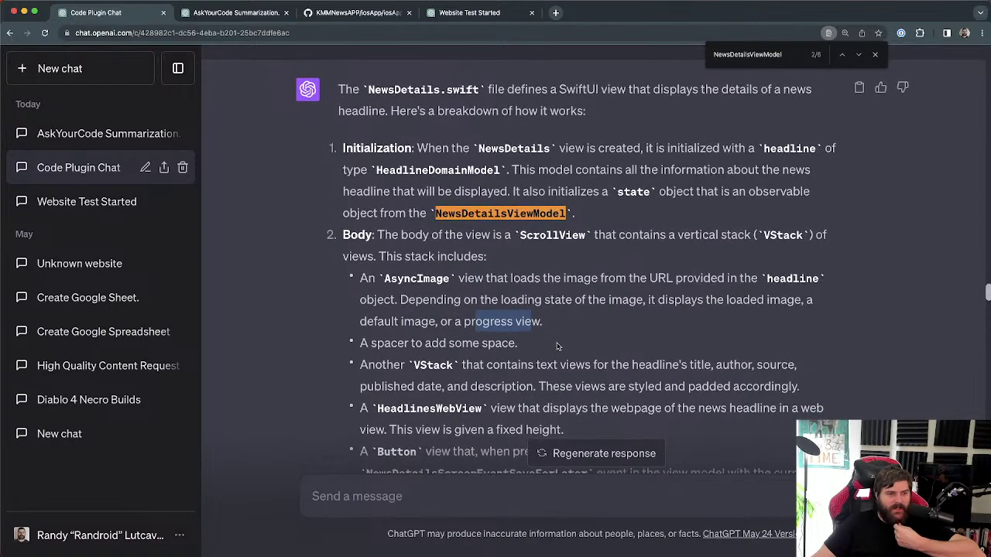
{"action": "scroll", "coordinate": [521, 347], "scroll_direction": "down", "scroll_amount": 1}
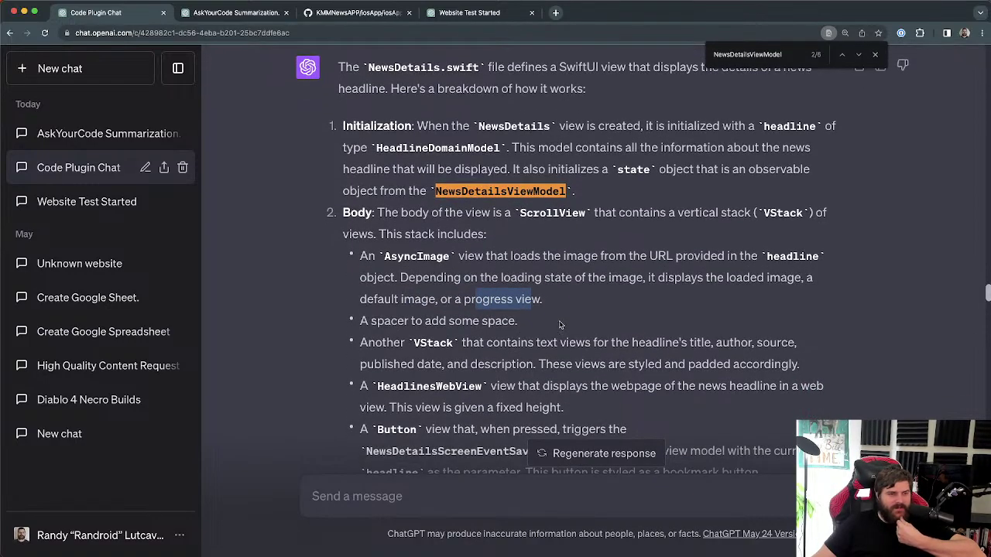
{"action": "scroll", "coordinate": [454, 360], "scroll_direction": "down", "scroll_amount": 1}
Step: Read the second VStack bullet, highlighting the listed headline text views and the styling remark
{"action": "left_click_drag", "start_coordinate": [579, 331], "coordinate": [533, 352]}
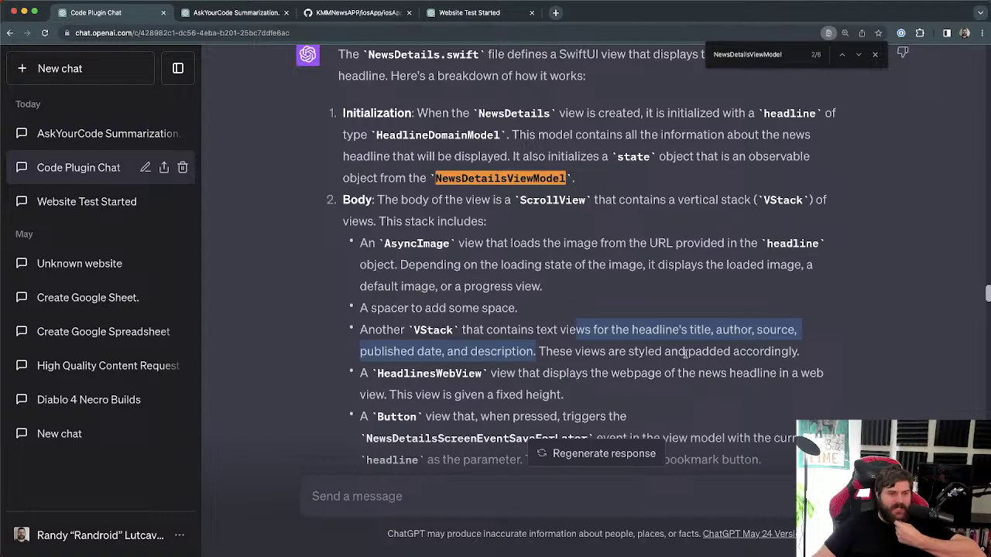
{"action": "left_click_drag", "start_coordinate": [752, 353], "coordinate": [802, 353]}
{"action": "scroll", "coordinate": [802, 356], "scroll_direction": "down", "scroll_amount": 1}
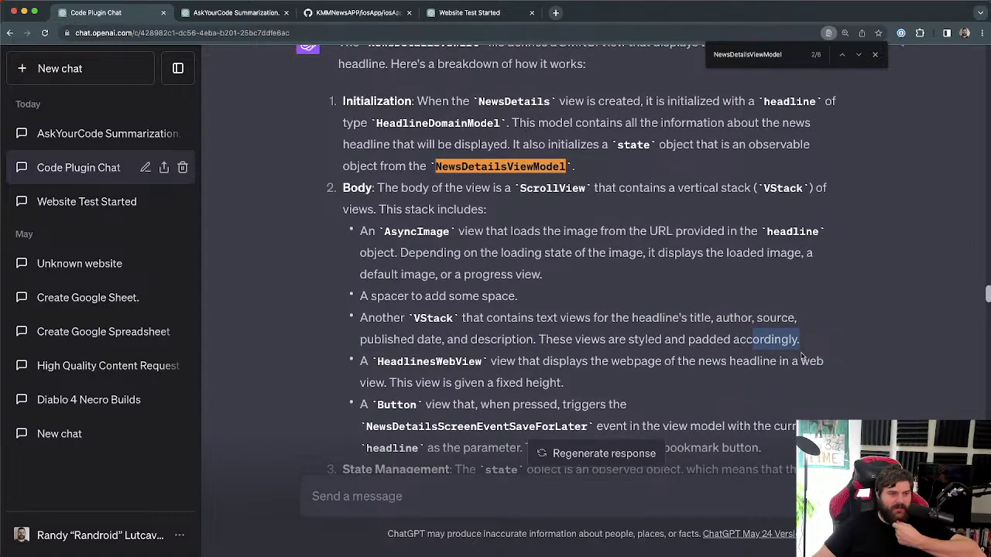
Step: Examine the HeadlinesWebView bullet, highlighting the view's name, the webpage description and the fixed height
{"action": "scroll", "coordinate": [740, 373], "scroll_direction": "down", "scroll_amount": 1}
{"action": "double_click", "coordinate": [457, 343]}
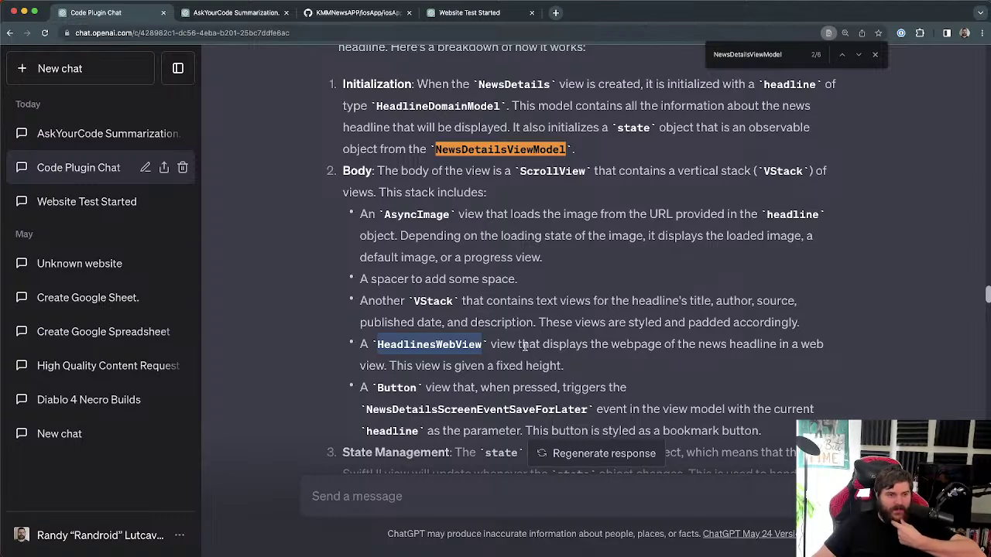
{"action": "left_click_drag", "start_coordinate": [559, 343], "coordinate": [666, 353]}
{"action": "left_click", "coordinate": [668, 355]}
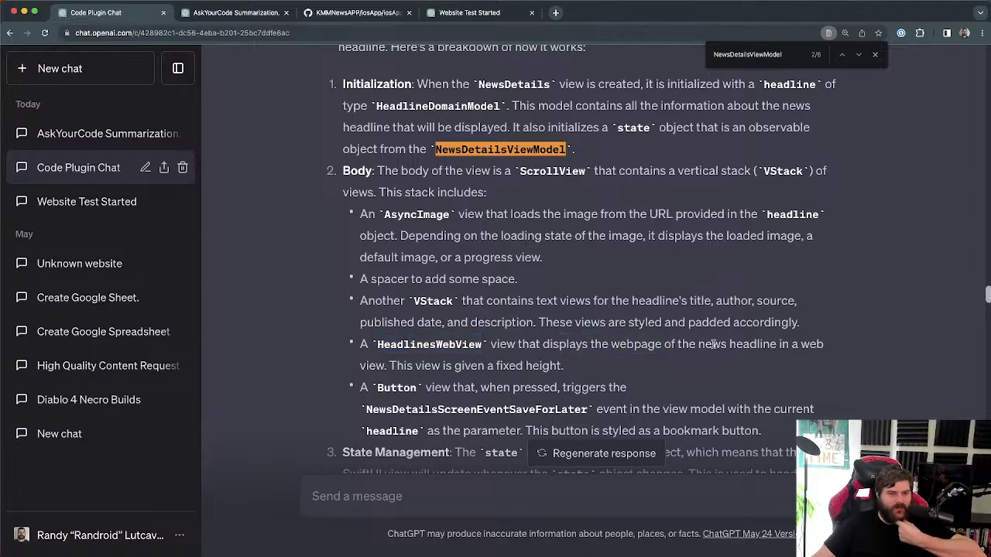
{"action": "left_click_drag", "start_coordinate": [387, 367], "coordinate": [493, 367]}
{"action": "left_click", "coordinate": [494, 368]}
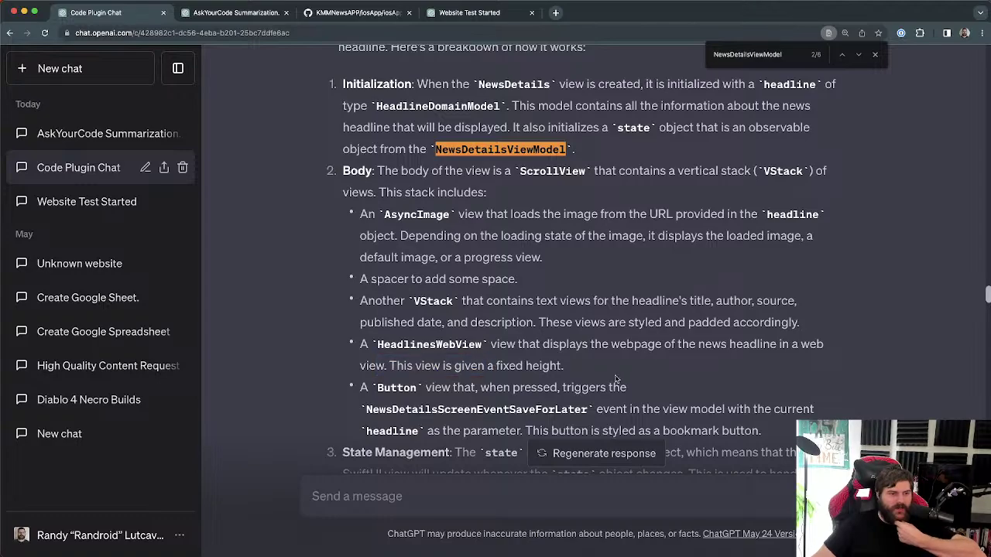
{"action": "double_click", "coordinate": [544, 365]}
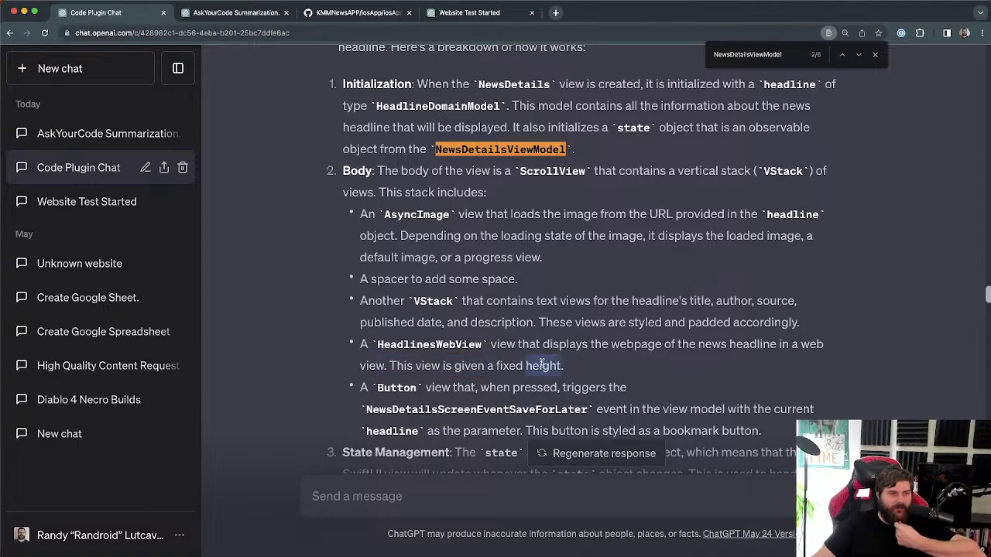
{"action": "double_click", "coordinate": [732, 346]}
{"action": "left_click_drag", "start_coordinate": [438, 346], "coordinate": [375, 346]}
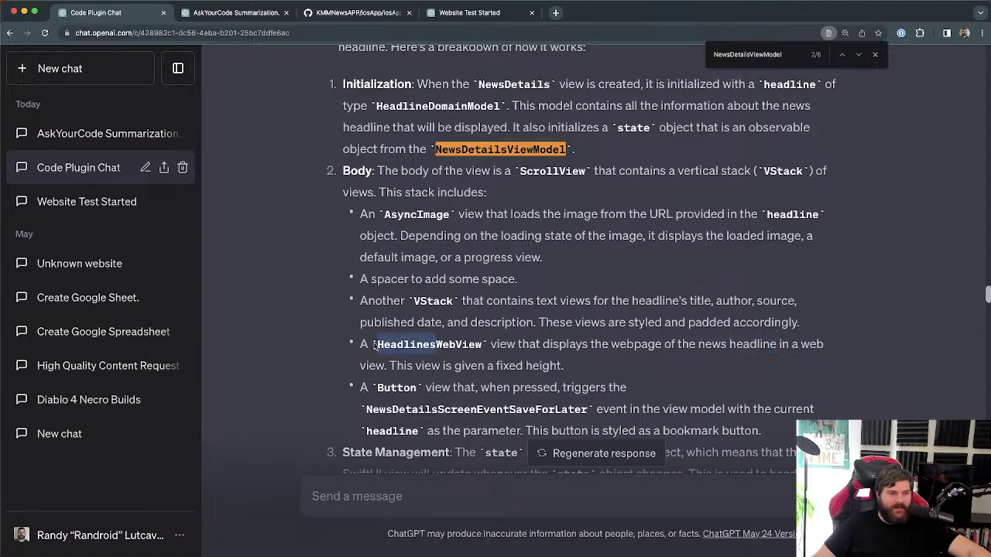
{"action": "left_click", "coordinate": [388, 346]}
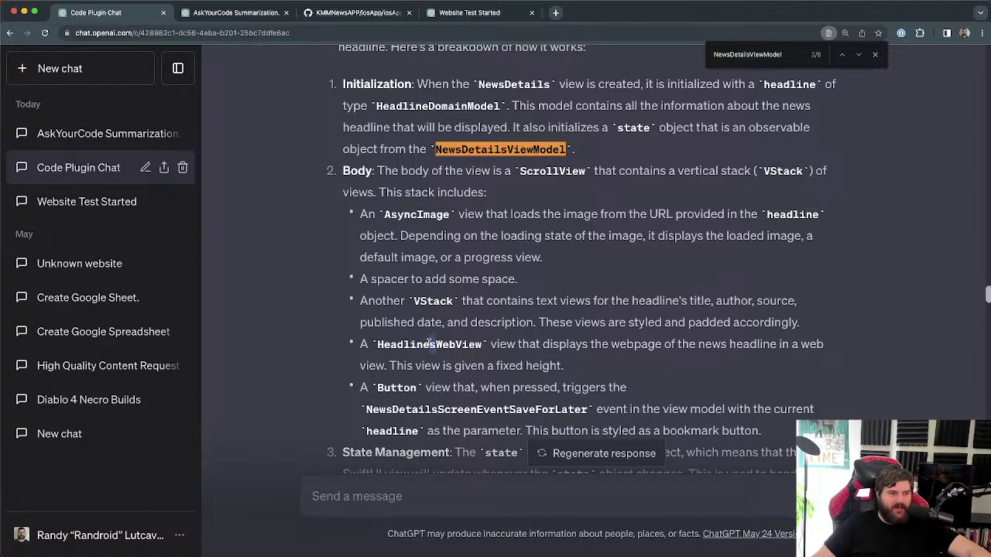
{"action": "left_click_drag", "start_coordinate": [483, 347], "coordinate": [383, 343]}
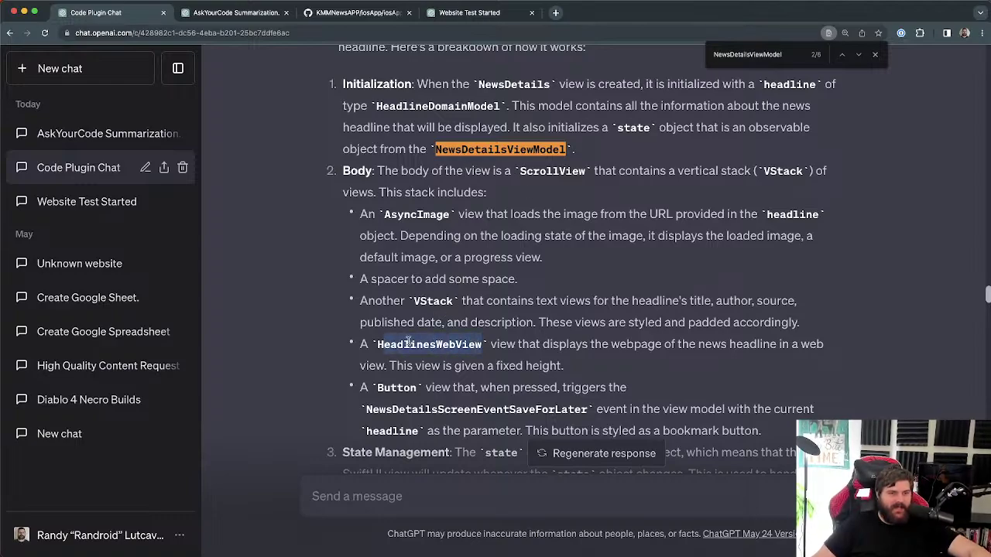
{"action": "left_click", "coordinate": [409, 344]}
Step: Read the Button bullet, highlighting the triggered NewsDetailsScreenEventSaveForLater event, its headline parameter and the bookmark styling
{"action": "scroll", "coordinate": [410, 333], "scroll_direction": "down", "scroll_amount": 2}
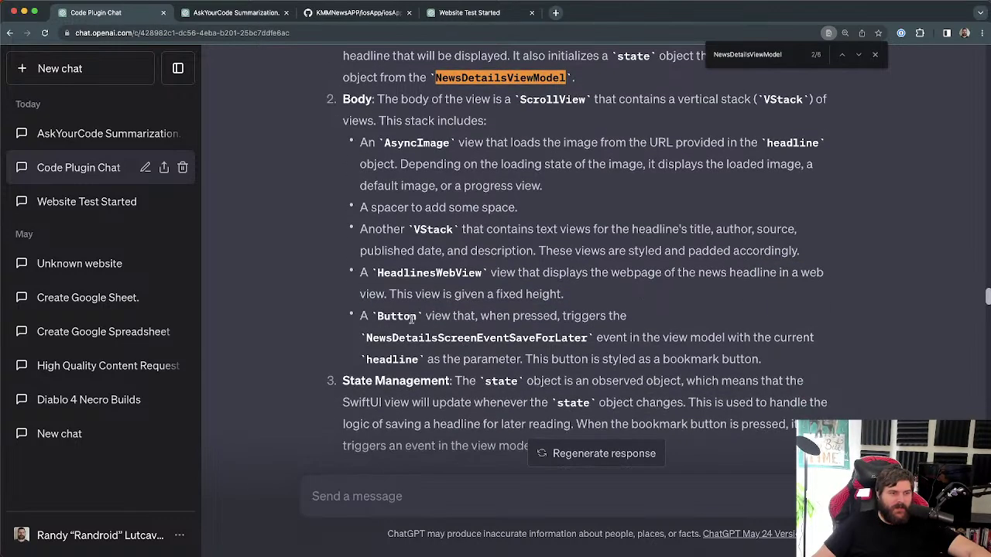
{"action": "double_click", "coordinate": [381, 316]}
{"action": "double_click", "coordinate": [590, 316]}
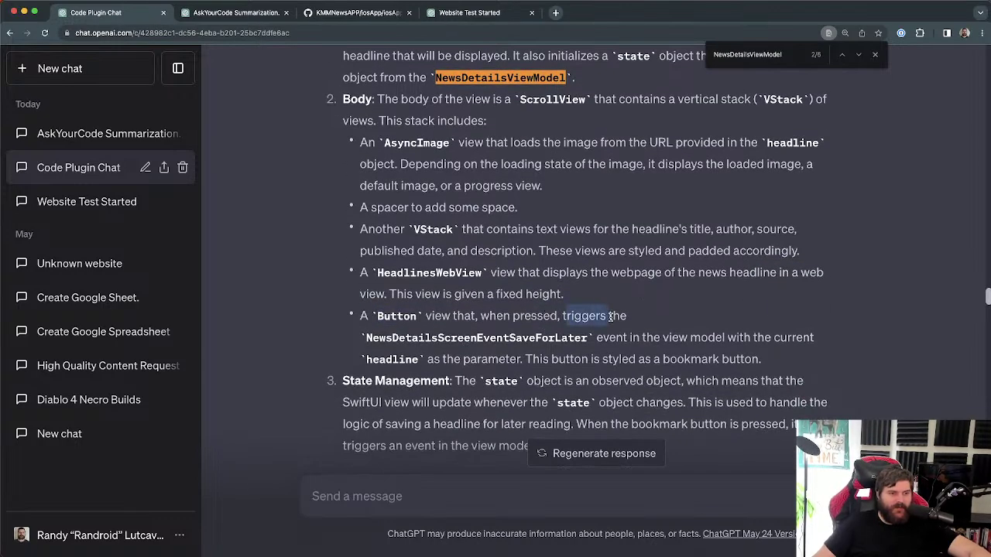
{"action": "left_click", "coordinate": [610, 317]}
{"action": "left_click_drag", "start_coordinate": [401, 337], "coordinate": [796, 338]}
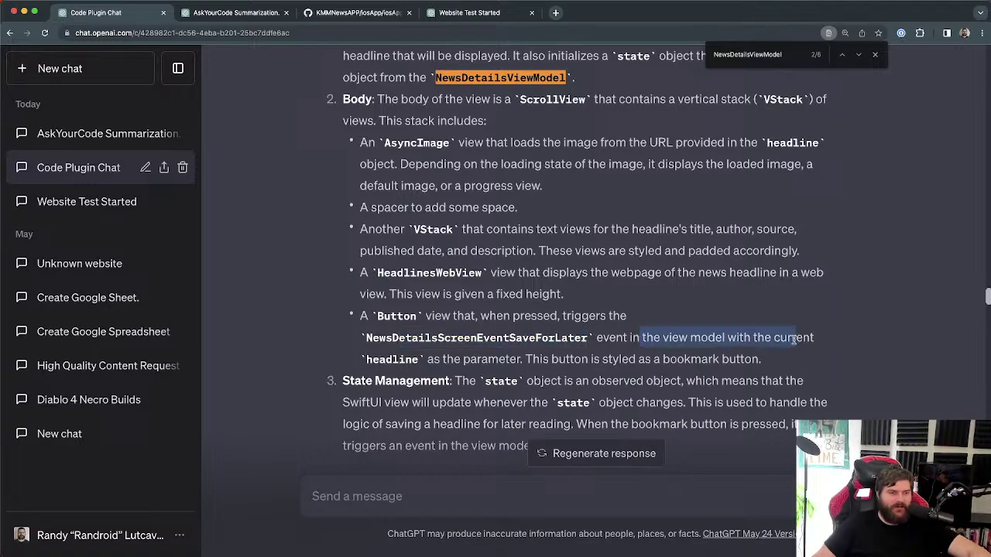
{"action": "left_click", "coordinate": [429, 359]}
{"action": "left_click_drag", "start_coordinate": [428, 360], "coordinate": [751, 358]}
{"action": "left_click", "coordinate": [765, 367]}
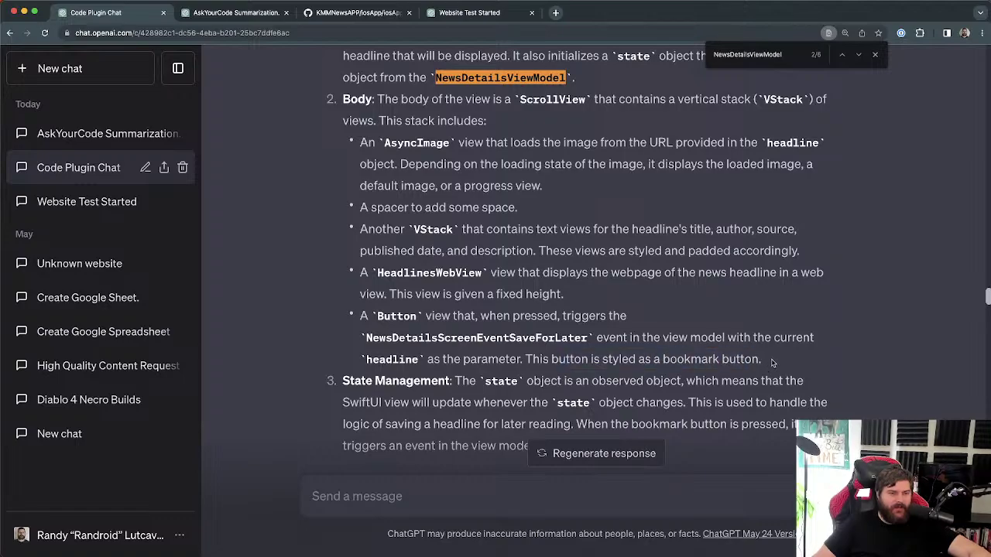
Step: Skim back over the Body list and read the State Management point down to the answer's summary
{"action": "scroll", "coordinate": [457, 353], "scroll_direction": "down", "scroll_amount": 2}
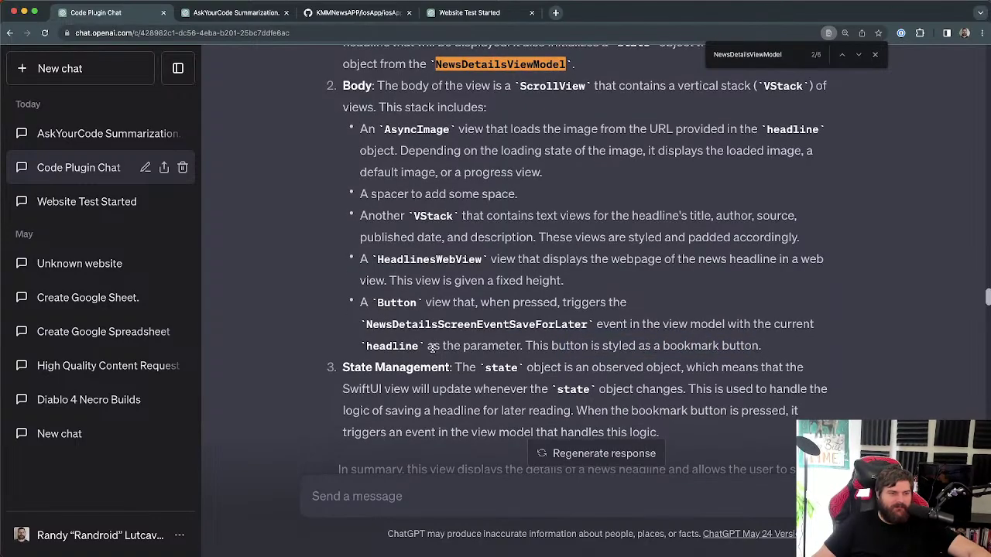
{"action": "left_click_drag", "start_coordinate": [361, 103], "coordinate": [427, 290]}
{"action": "left_click", "coordinate": [427, 289]}
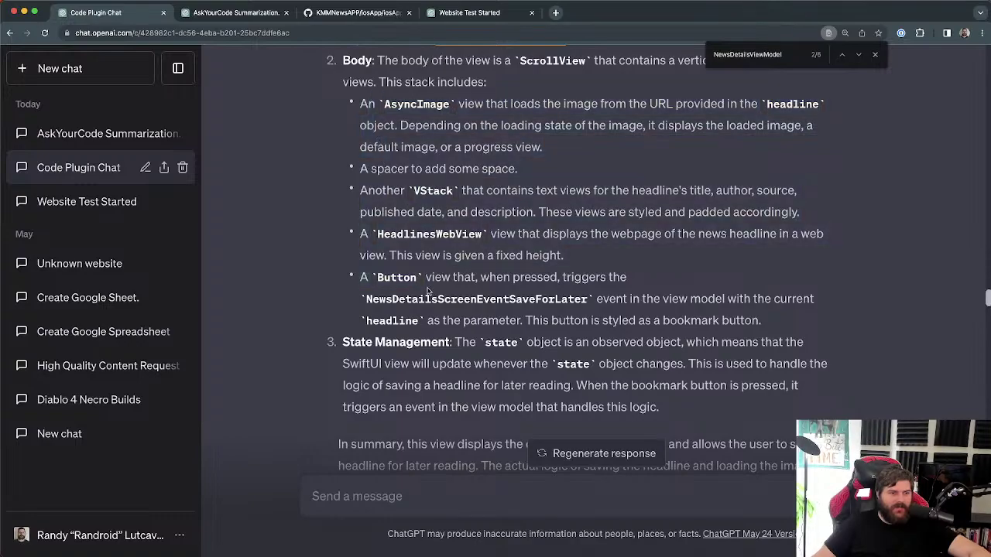
{"action": "left_click_drag", "start_coordinate": [343, 347], "coordinate": [813, 367]}
{"action": "left_click", "coordinate": [594, 368]}
{"action": "left_click", "coordinate": [813, 367]}
{"action": "scroll", "coordinate": [824, 384], "scroll_direction": "down", "scroll_amount": 1}
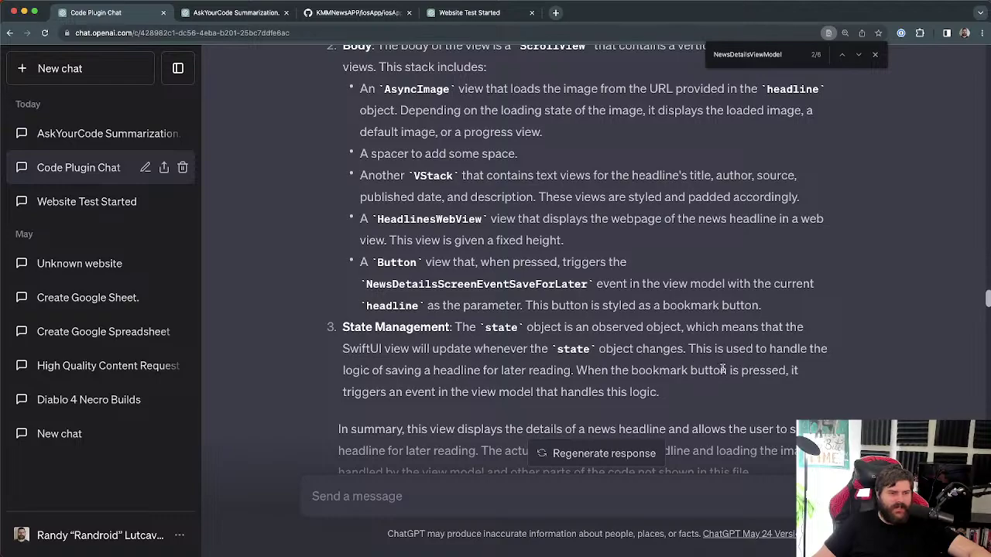
{"action": "scroll", "coordinate": [722, 372], "scroll_direction": "down", "scroll_amount": 2}
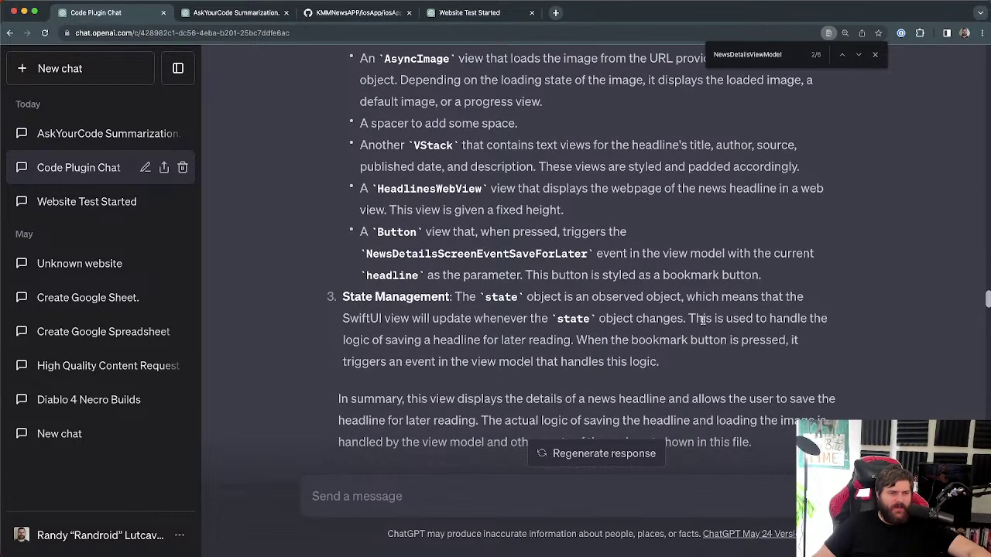
Step: Copy the word "state" from the State Management point, search NewsDetails.swift on GitHub for it and check the declaration on line 20
{"action": "double_click", "coordinate": [494, 299]}
{"action": "key", "text": "super+c"}
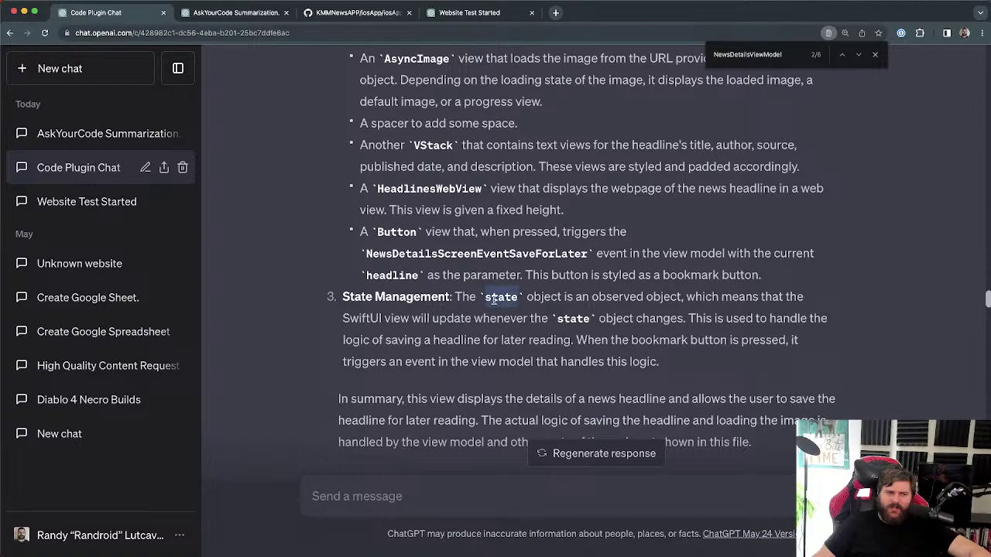
{"action": "left_click", "coordinate": [237, 12]}
{"action": "left_click", "coordinate": [338, 14]}
{"action": "key", "text": "super+v"}
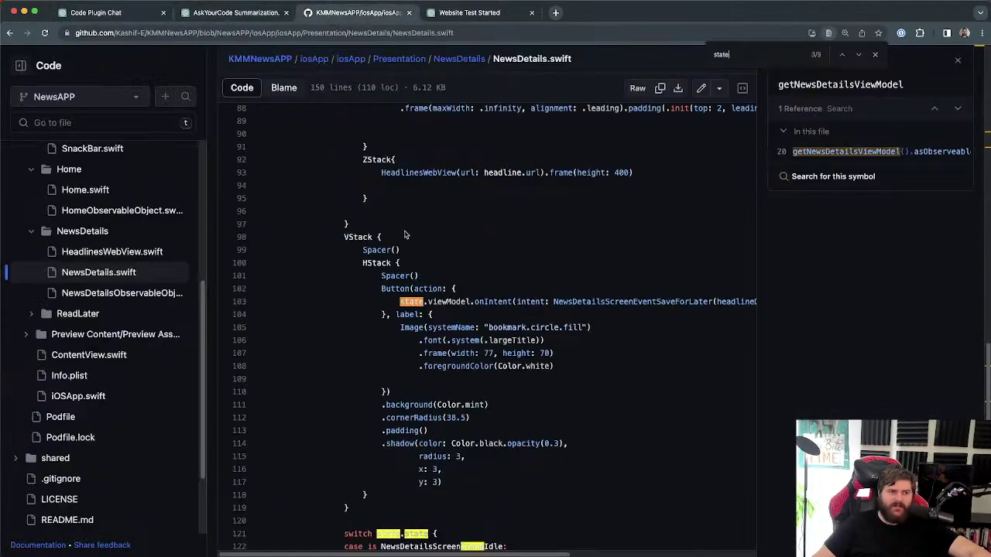
{"action": "scroll", "coordinate": [404, 235], "scroll_direction": "up", "scroll_amount": 15}
{"action": "double_click", "coordinate": [533, 430]}
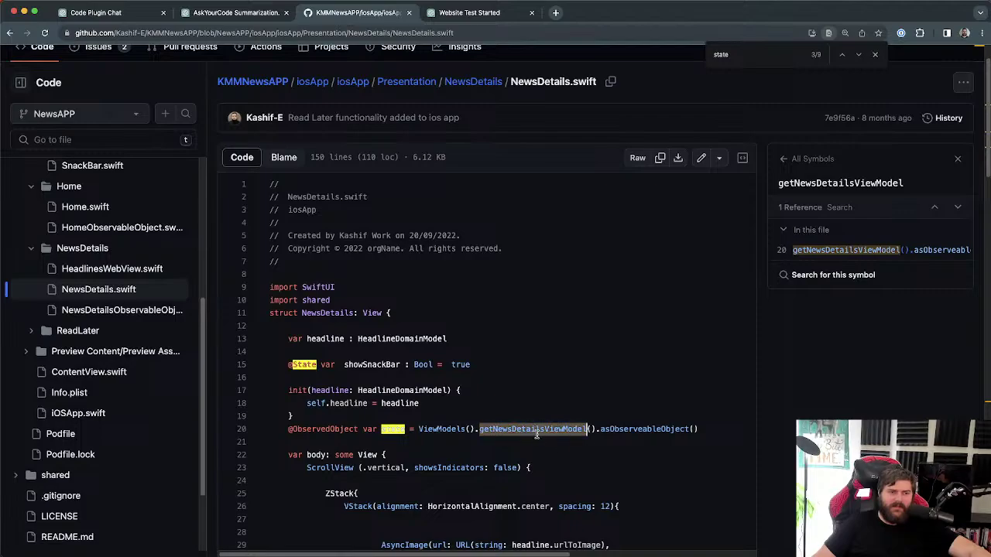
Step: Look through the image-loading code on GitHub and highlight the AsyncImage call on lines 29 to 33
{"action": "scroll", "coordinate": [557, 457], "scroll_direction": "down", "scroll_amount": 10}
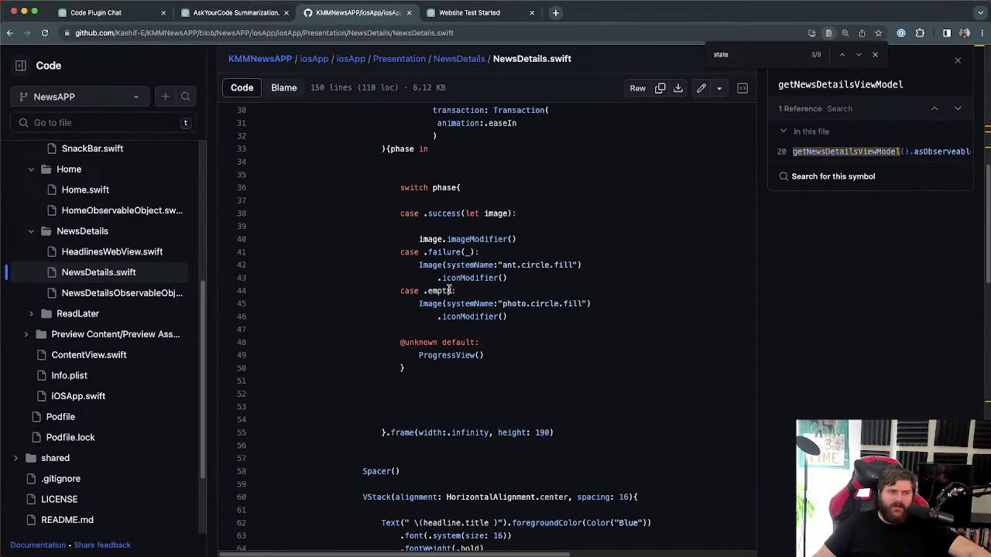
{"action": "scroll", "coordinate": [417, 211], "scroll_direction": "up", "scroll_amount": 5}
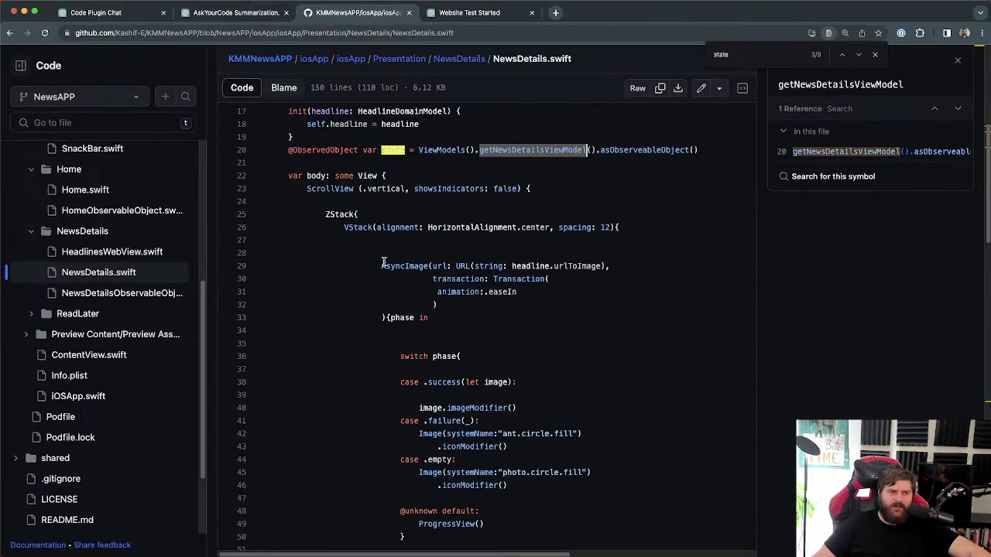
{"action": "left_click_drag", "start_coordinate": [381, 266], "coordinate": [513, 322]}
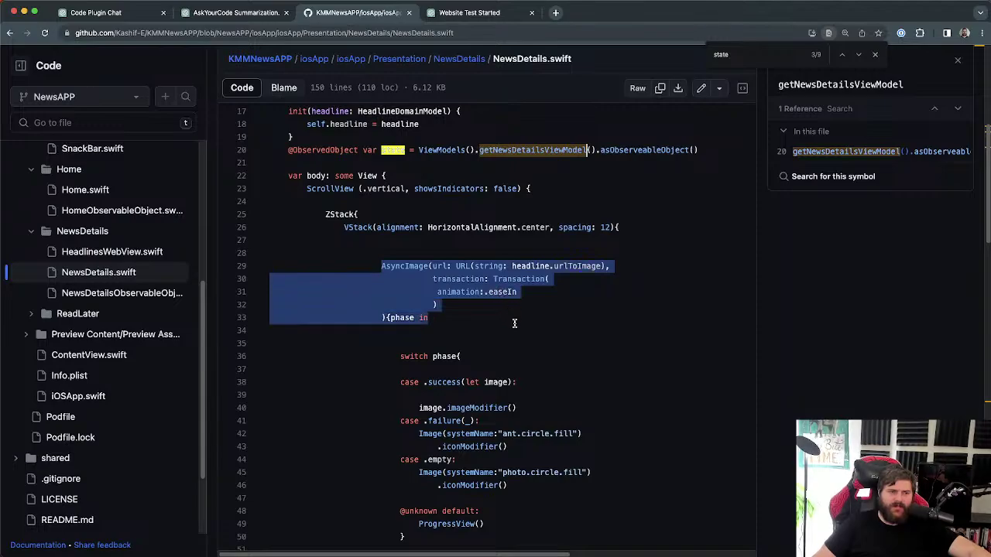
Step: Examine the state property on line 20 and the headline.urlToImage argument of the AsyncImage call in NewsDetails.swift
{"action": "left_click", "coordinate": [393, 150]}
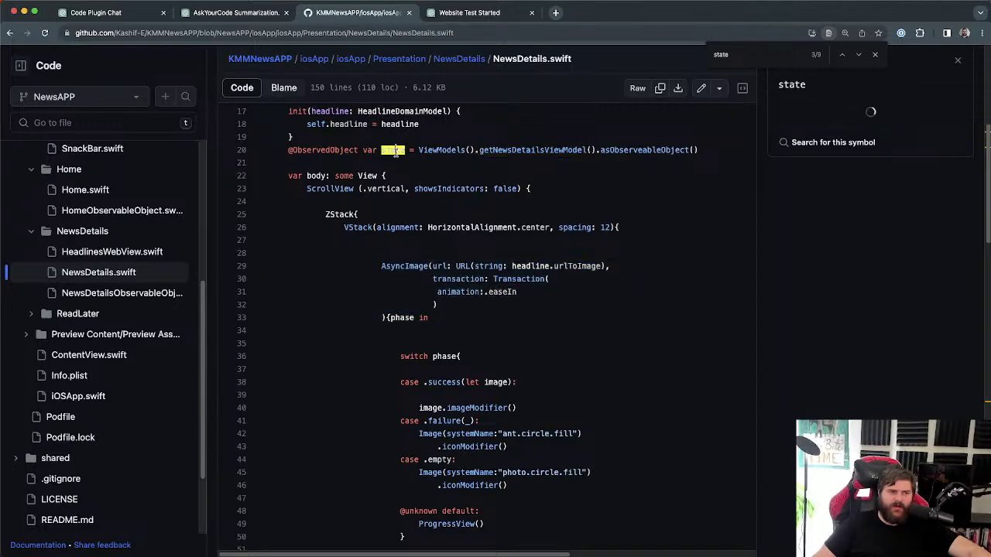
{"action": "left_click", "coordinate": [399, 228]}
{"action": "left_click", "coordinate": [404, 266]}
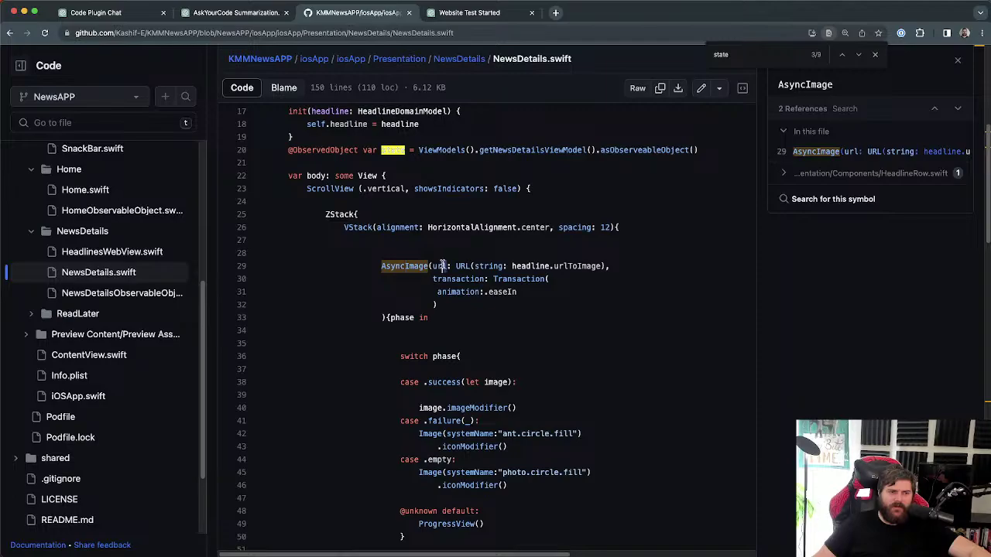
{"action": "left_click", "coordinate": [441, 266]}
{"action": "left_click_drag", "start_coordinate": [601, 266], "coordinate": [513, 266]}
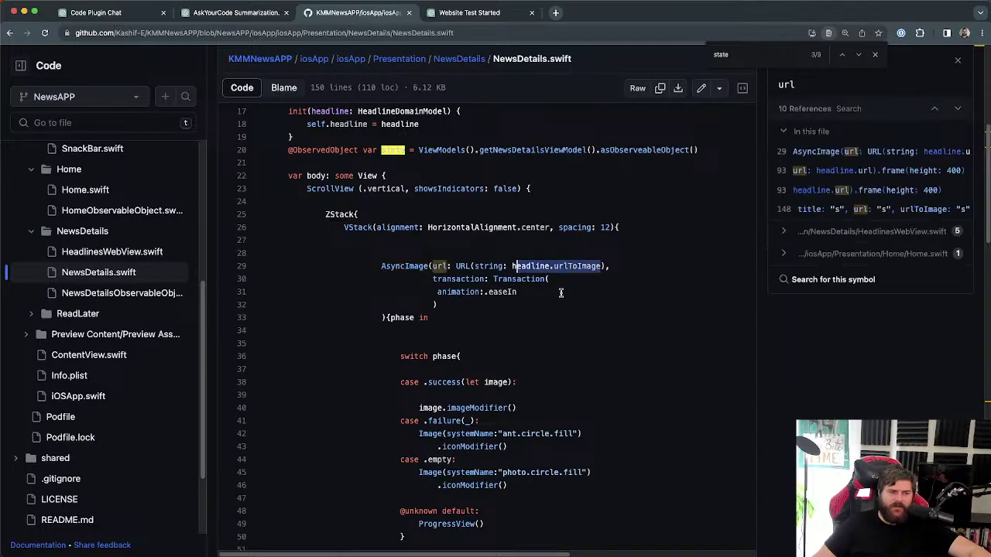
Step: Examine the AsyncImage phase switch, covering imageModifier in the success case and the ant.circle.fill image in the failure case
{"action": "scroll", "coordinate": [561, 292], "scroll_direction": "down", "scroll_amount": 2}
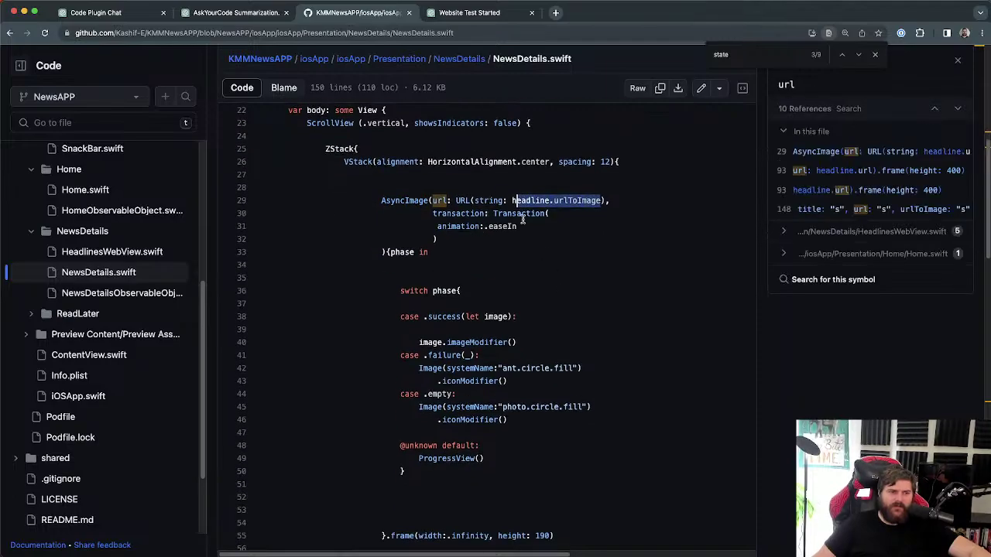
{"action": "scroll", "coordinate": [469, 249], "scroll_direction": "down", "scroll_amount": 3}
{"action": "left_click", "coordinate": [445, 255]}
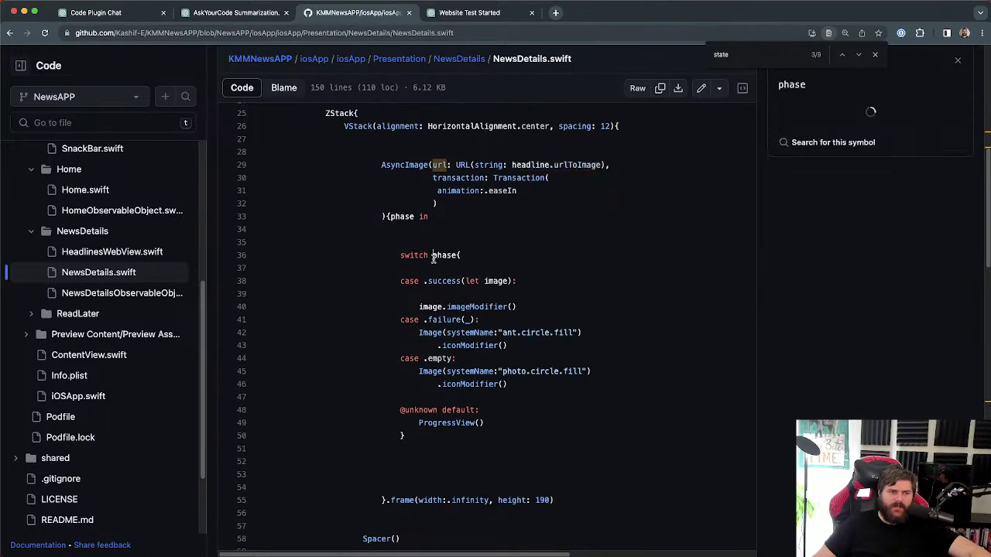
{"action": "left_click", "coordinate": [444, 280]}
{"action": "scroll", "coordinate": [484, 267], "scroll_direction": "down", "scroll_amount": 1}
{"action": "left_click", "coordinate": [495, 264]}
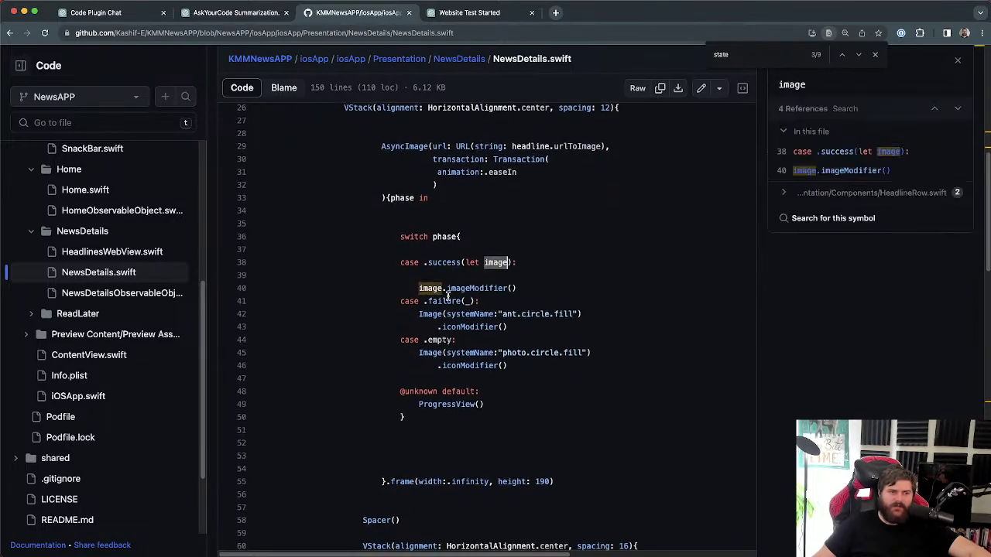
{"action": "scroll", "coordinate": [491, 264], "scroll_direction": "down", "scroll_amount": 1}
{"action": "left_click", "coordinate": [482, 275]}
{"action": "scroll", "coordinate": [482, 275], "scroll_direction": "down", "scroll_amount": 5}
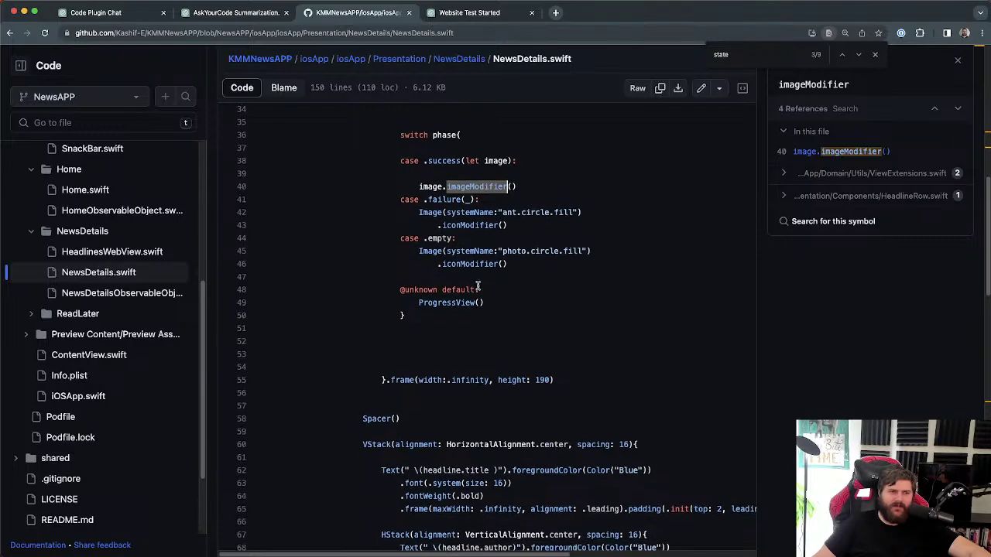
{"action": "left_click_drag", "start_coordinate": [427, 214], "coordinate": [525, 227]}
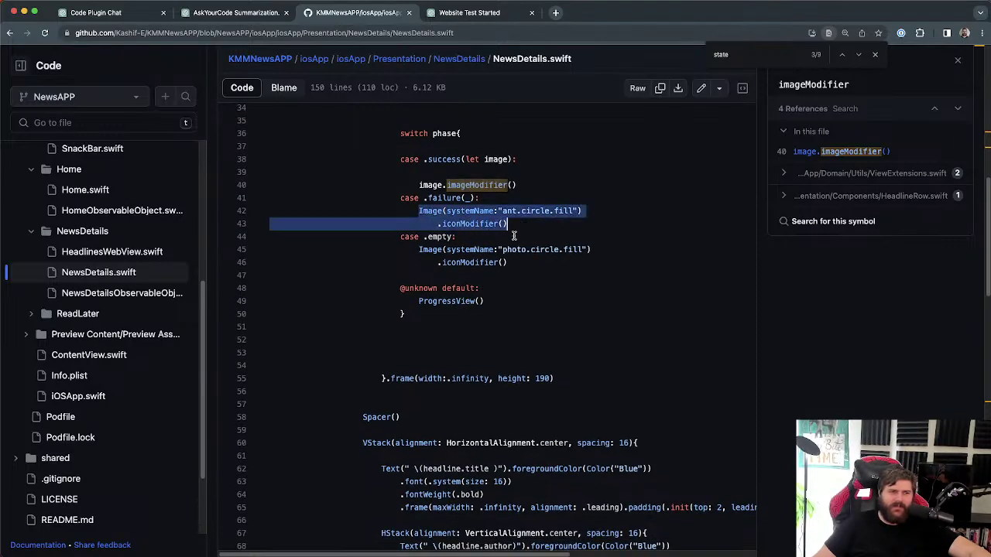
{"action": "key", "text": "super+g"}
{"action": "scroll", "coordinate": [387, 344], "scroll_direction": "down", "scroll_amount": 10}
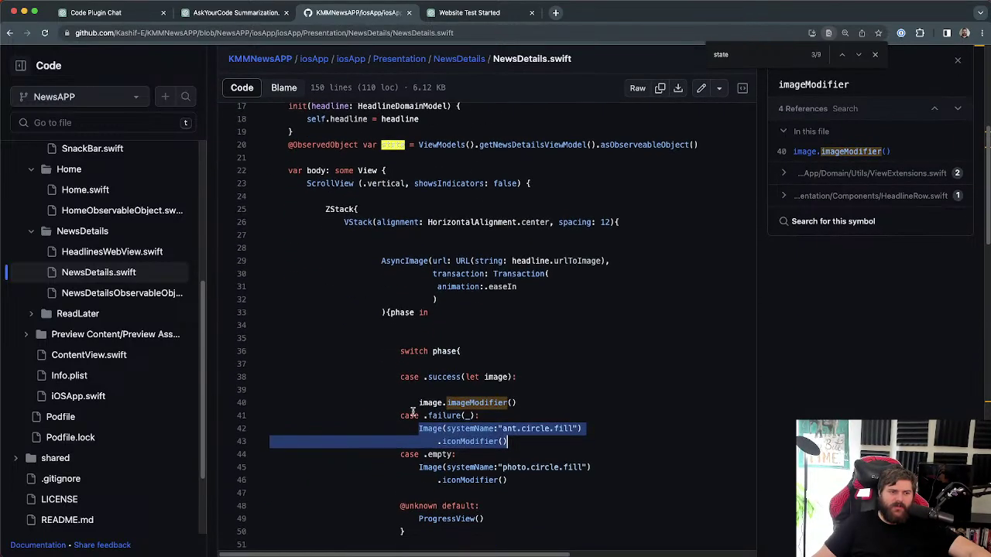
Step: Review the AsyncImage call again with its failure image and the ProgressView() in the unknown default case
{"action": "scroll", "coordinate": [400, 257], "scroll_direction": "up", "scroll_amount": 1}
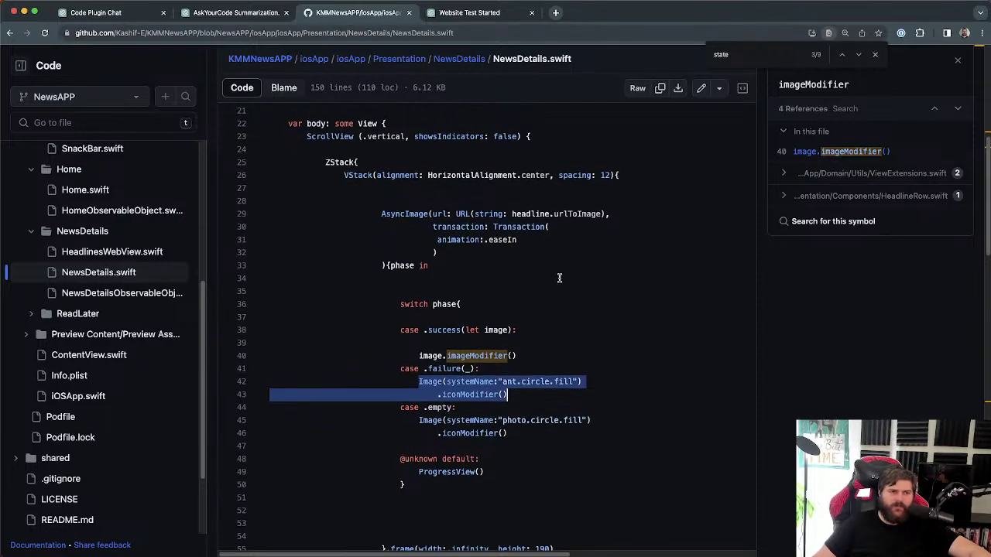
{"action": "left_click", "coordinate": [390, 216]}
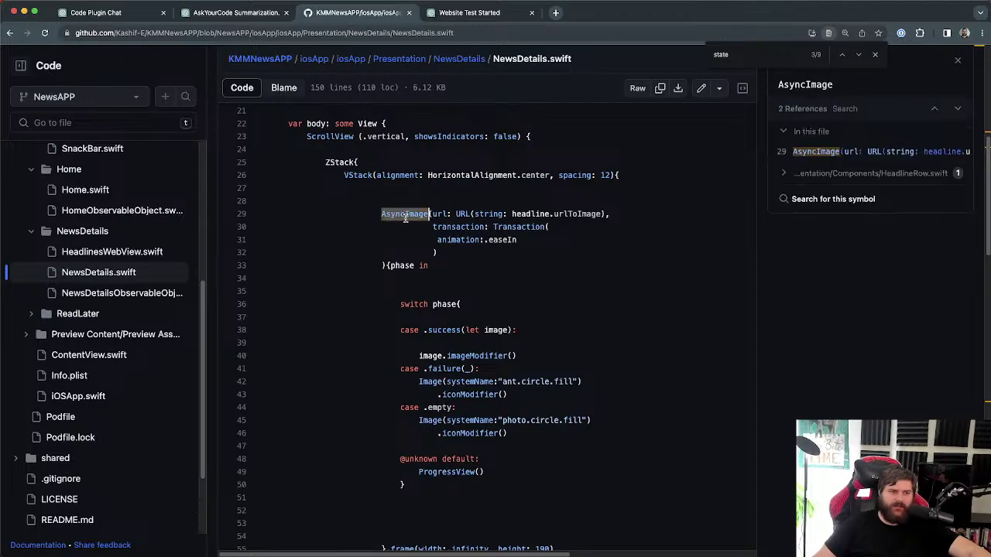
{"action": "left_click_drag", "start_coordinate": [419, 382], "coordinate": [529, 395]}
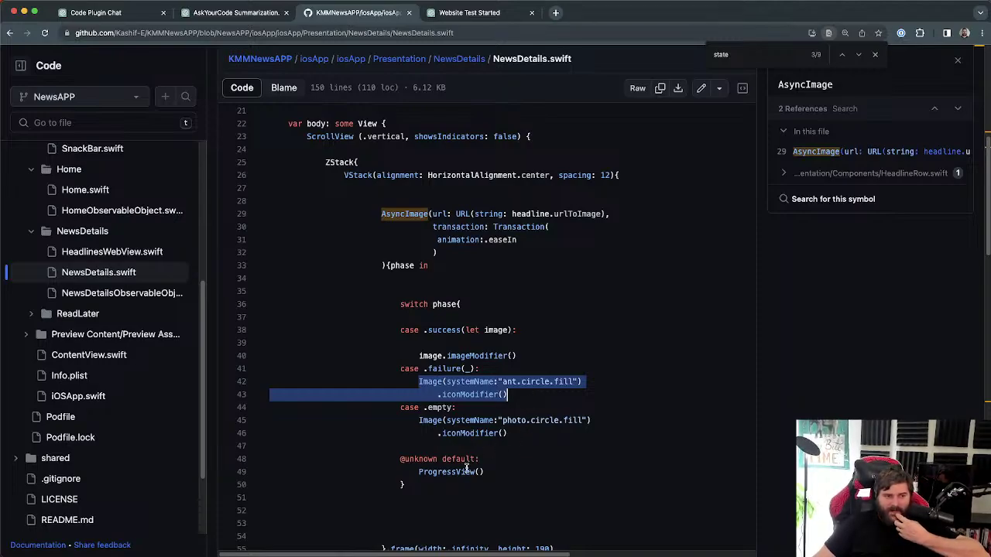
{"action": "left_click_drag", "start_coordinate": [494, 471], "coordinate": [416, 472]}
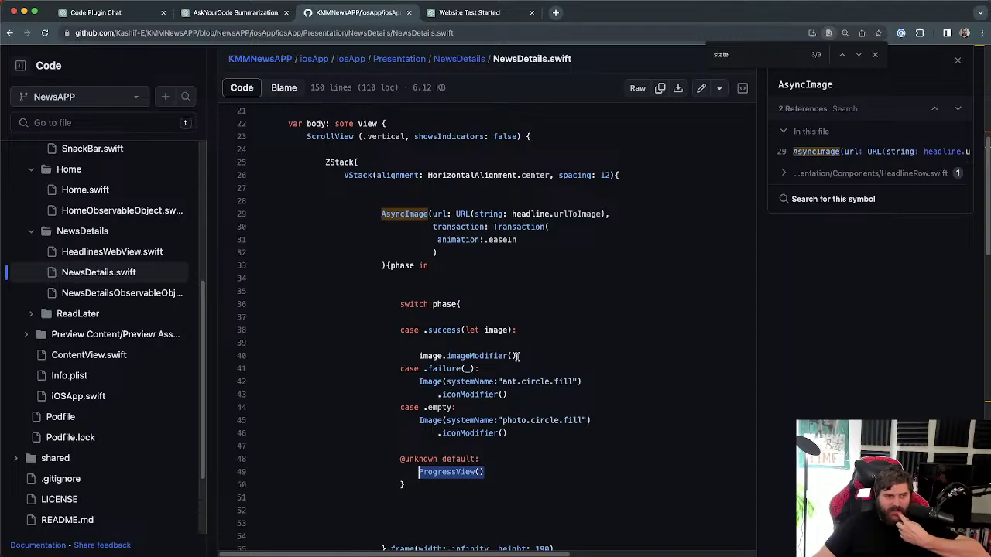
Step: Trace the headline used for the image URL to its HeadlineDomainModel initializer parameter, and look up references to state
{"action": "left_click", "coordinate": [560, 214]}
{"action": "left_click", "coordinate": [531, 214]}
{"action": "scroll", "coordinate": [401, 202], "scroll_direction": "up", "scroll_amount": 3}
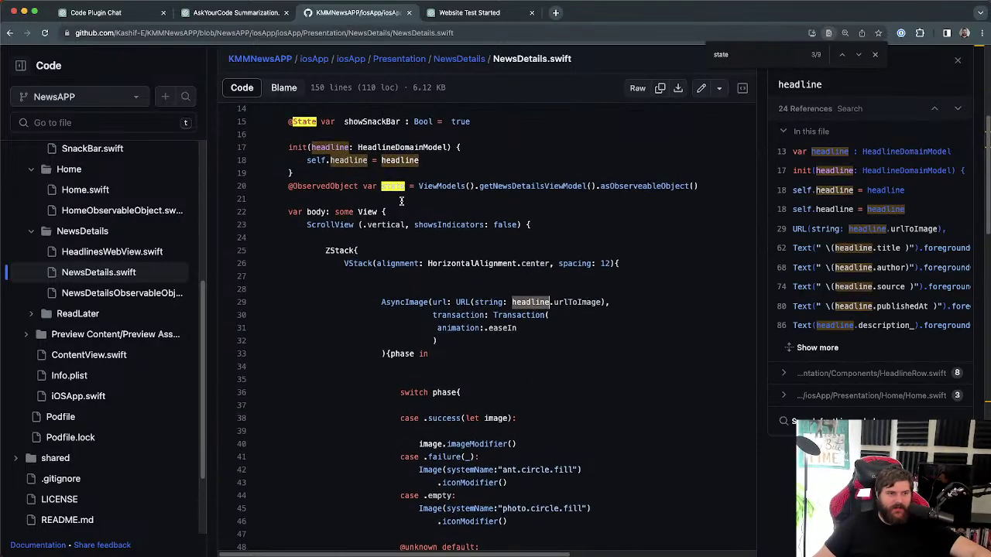
{"action": "left_click", "coordinate": [357, 160]}
{"action": "left_click", "coordinate": [403, 148]}
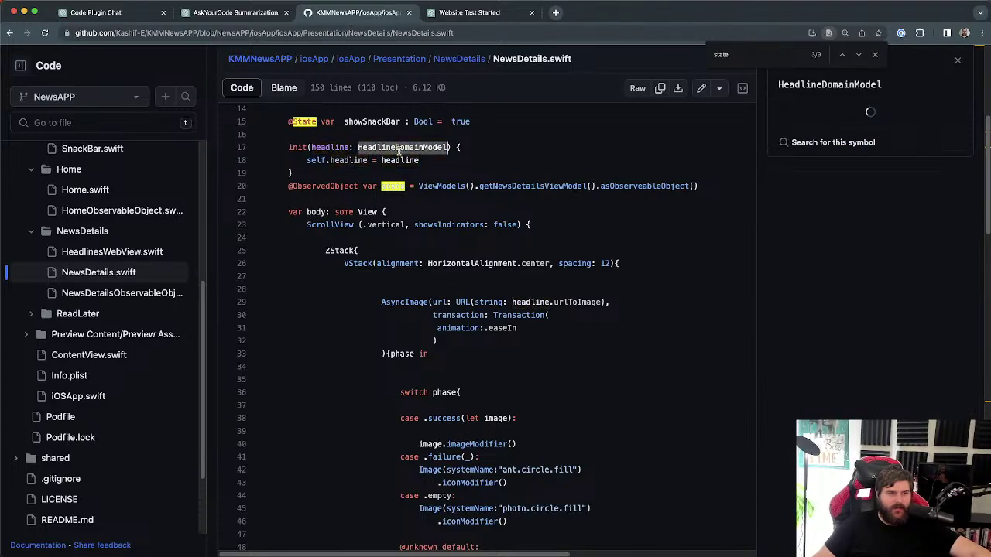
{"action": "left_click", "coordinate": [393, 186]}
Step: Find the button action on line 103 and inspect its use of state and viewModel
{"action": "scroll", "coordinate": [508, 272], "scroll_direction": "down", "scroll_amount": 5}
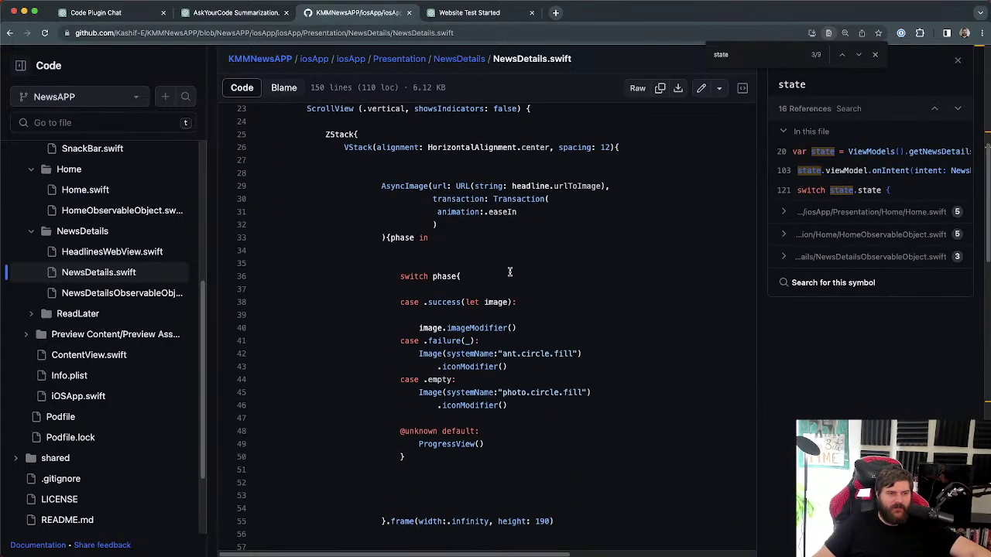
{"action": "scroll", "coordinate": [514, 287], "scroll_direction": "down", "scroll_amount": 3}
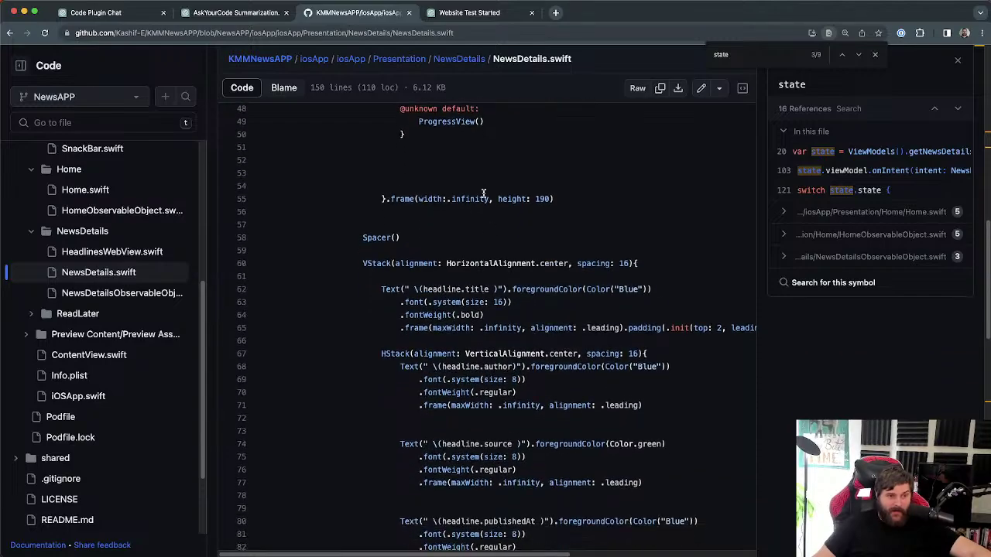
{"action": "scroll", "coordinate": [505, 332], "scroll_direction": "down", "scroll_amount": 12}
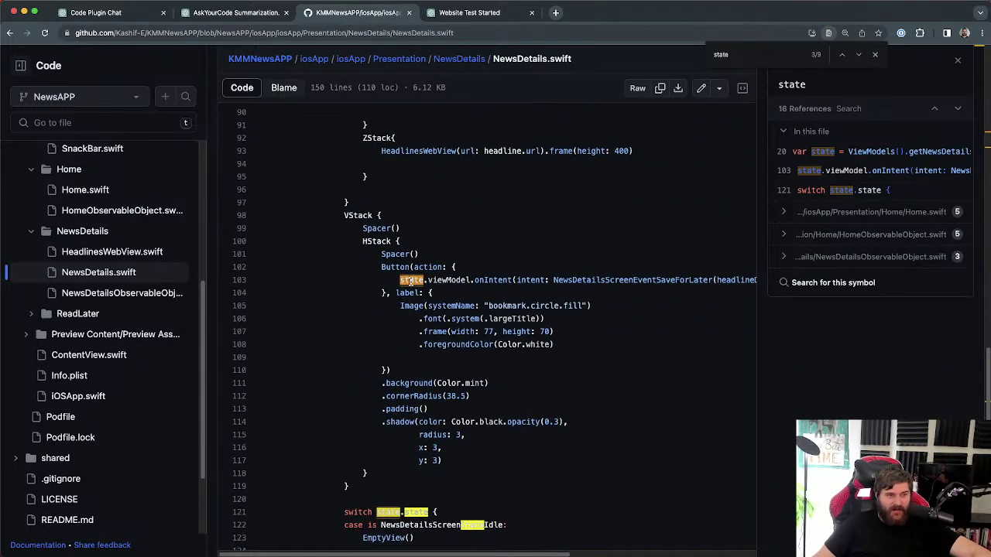
{"action": "left_click", "coordinate": [410, 281]}
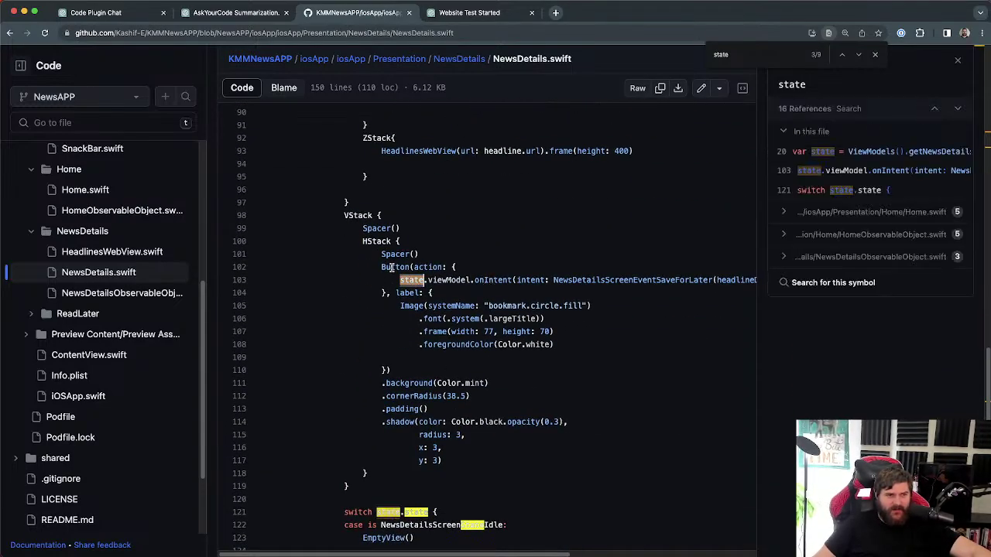
{"action": "left_click_drag", "start_coordinate": [627, 284], "coordinate": [663, 295]}
{"action": "left_click", "coordinate": [652, 295]}
{"action": "left_click_drag", "start_coordinate": [590, 281], "coordinate": [228, 289]}
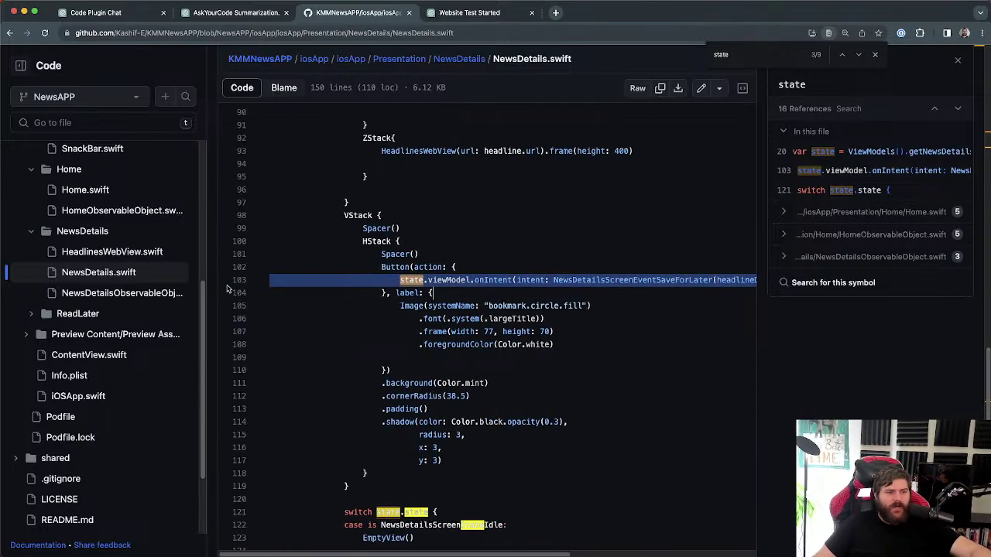
{"action": "left_click", "coordinate": [462, 283]}
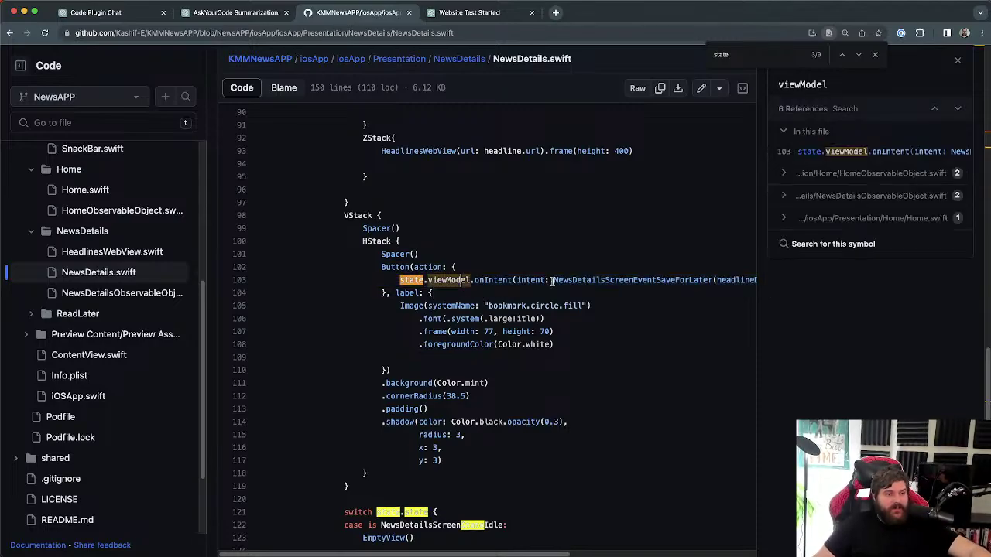
Step: Examine the bookmark button's label image and look up the NewsDetailsScreenEventSaveForLater intent passed in its action
{"action": "scroll", "coordinate": [431, 286], "scroll_direction": "down", "scroll_amount": 1}
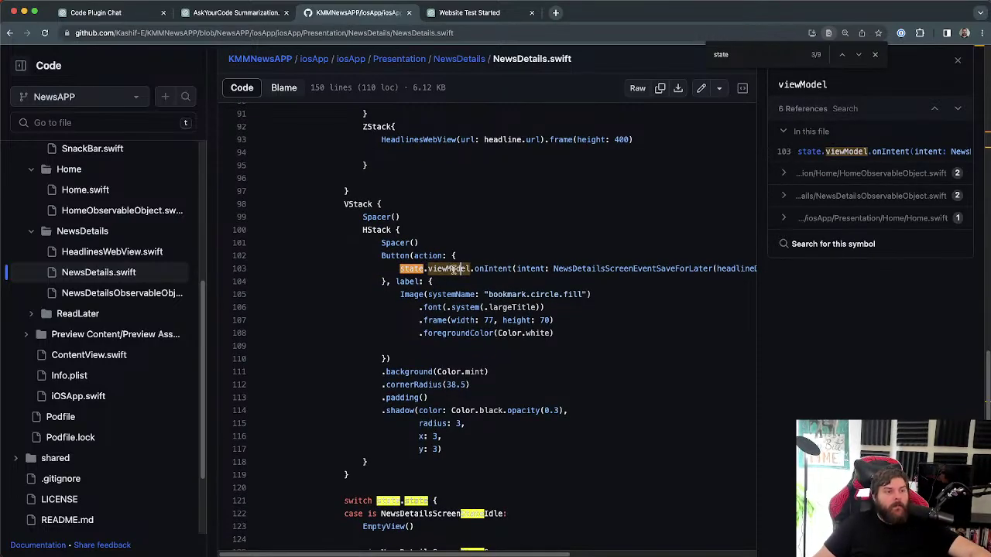
{"action": "scroll", "coordinate": [574, 419], "scroll_direction": "down", "scroll_amount": 1}
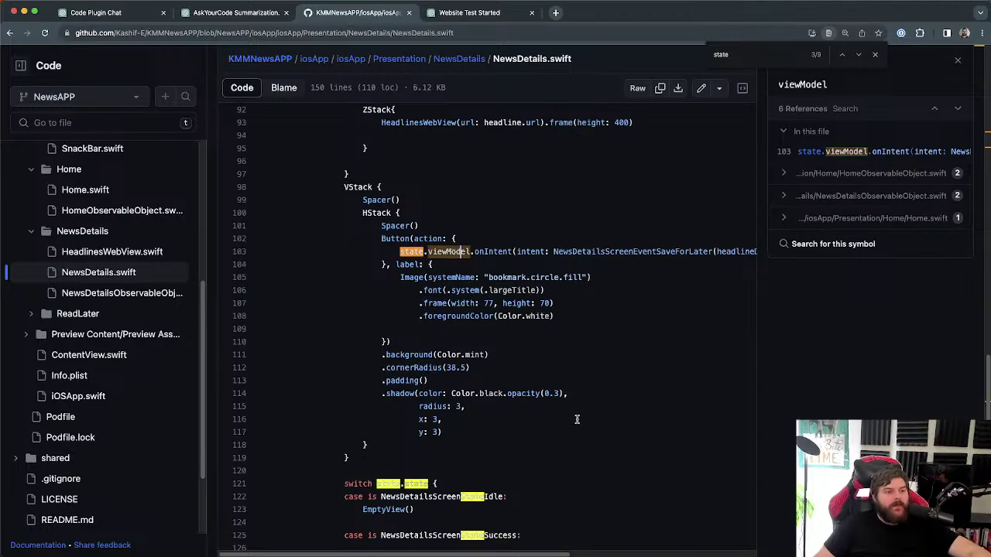
{"action": "scroll", "coordinate": [574, 419], "scroll_direction": "up", "scroll_amount": 5}
{"action": "scroll", "coordinate": [577, 419], "scroll_direction": "down", "scroll_amount": 3}
{"action": "scroll", "coordinate": [578, 419], "scroll_direction": "down", "scroll_amount": 2}
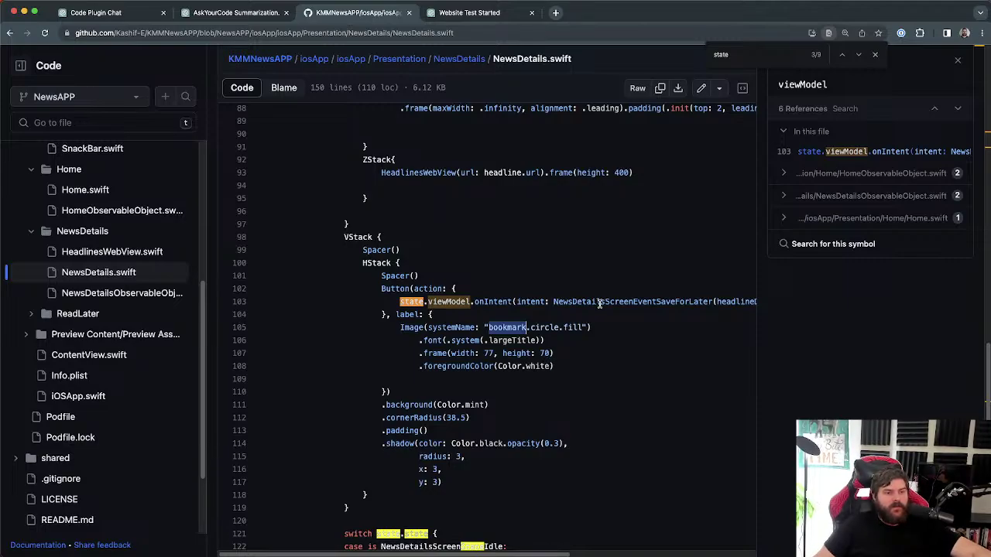
{"action": "left_click_drag", "start_coordinate": [599, 304], "coordinate": [712, 303]}
{"action": "left_click", "coordinate": [666, 303]}
{"action": "scroll", "coordinate": [572, 366], "scroll_direction": "down", "scroll_amount": 1}
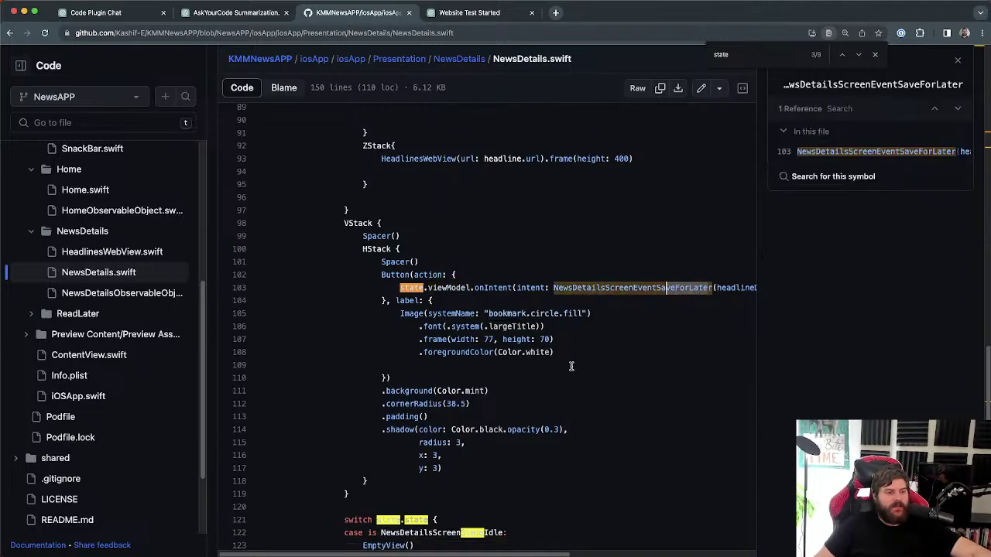
Step: Recheck the references to state and viewModel in the save-for-later button's onIntent call
{"action": "scroll", "coordinate": [571, 366], "scroll_direction": "down", "scroll_amount": 3}
{"action": "left_click", "coordinate": [414, 208]}
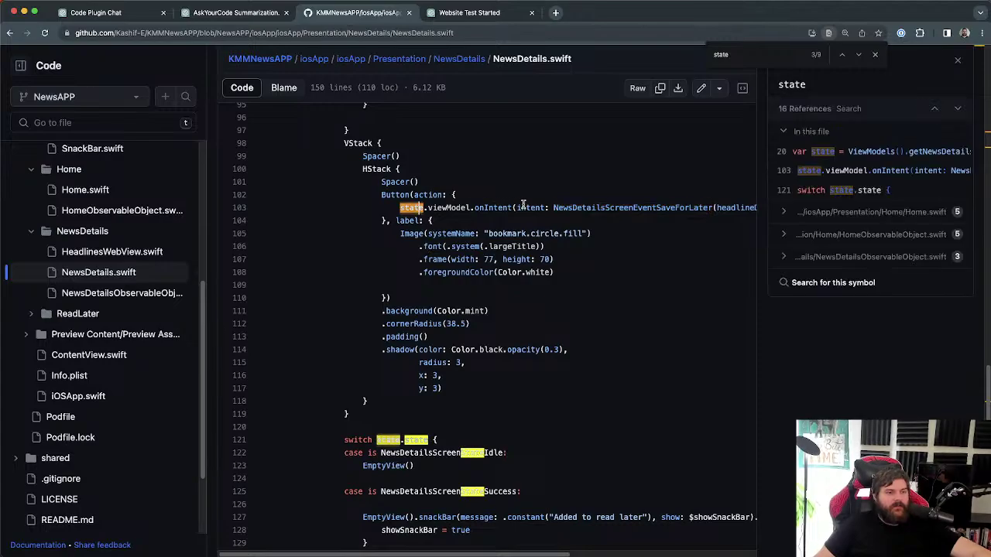
{"action": "left_click", "coordinate": [620, 207]}
{"action": "left_click", "coordinate": [469, 207]}
{"action": "scroll", "coordinate": [517, 333], "scroll_direction": "down", "scroll_amount": 3}
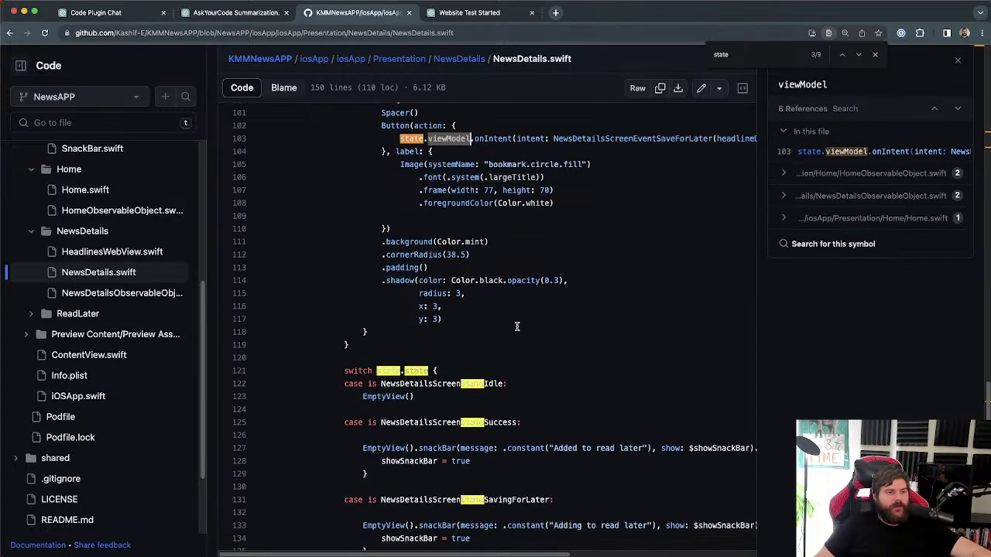
Step: Examine the switch on state.state below the button and look up its NewsDetailsScreenStateIdle case
{"action": "left_click", "coordinate": [402, 368]}
{"action": "scroll", "coordinate": [402, 364], "scroll_direction": "down", "scroll_amount": 1}
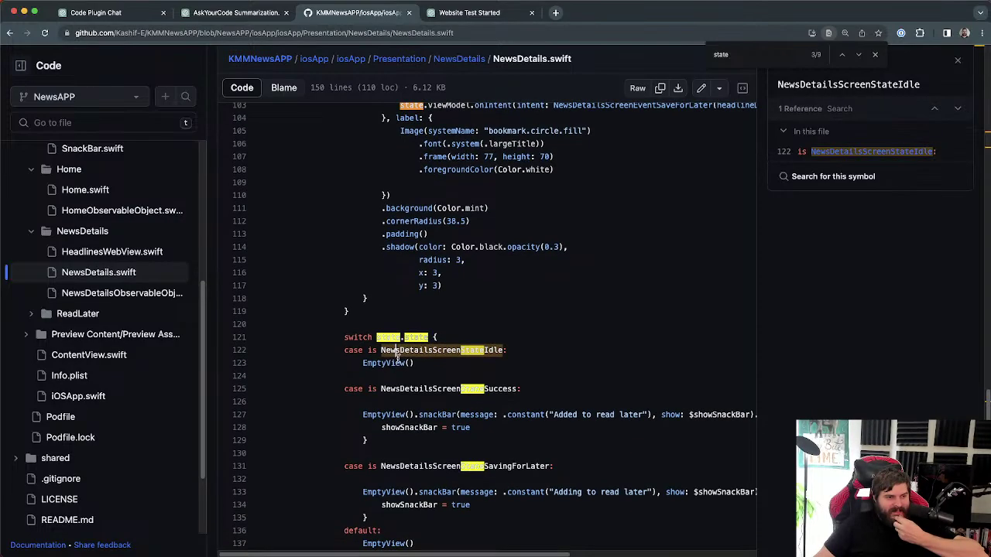
{"action": "left_click", "coordinate": [390, 337]}
{"action": "left_click_drag", "start_coordinate": [390, 338], "coordinate": [441, 402]}
{"action": "left_click", "coordinate": [441, 402]}
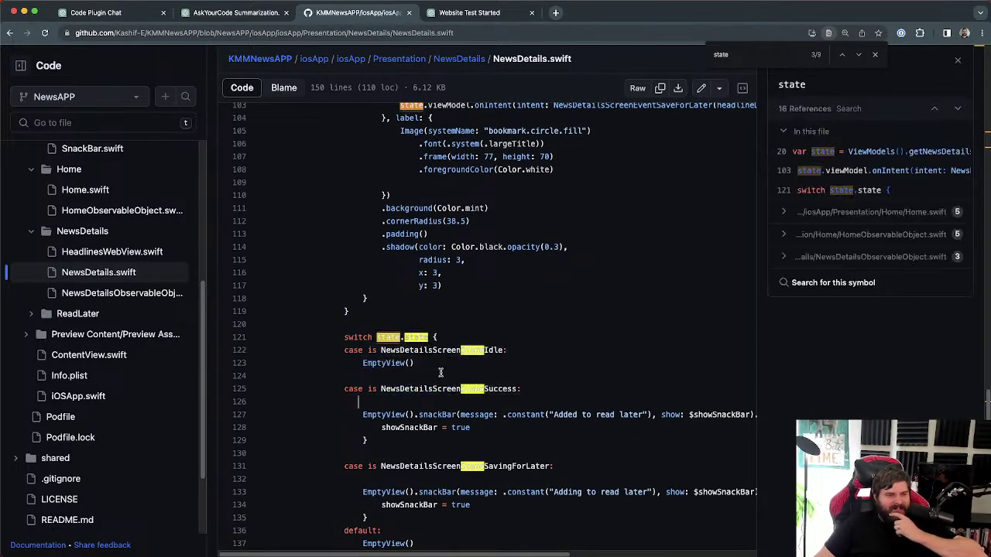
{"action": "left_click_drag", "start_coordinate": [384, 350], "coordinate": [431, 389]}
{"action": "left_click", "coordinate": [431, 376]}
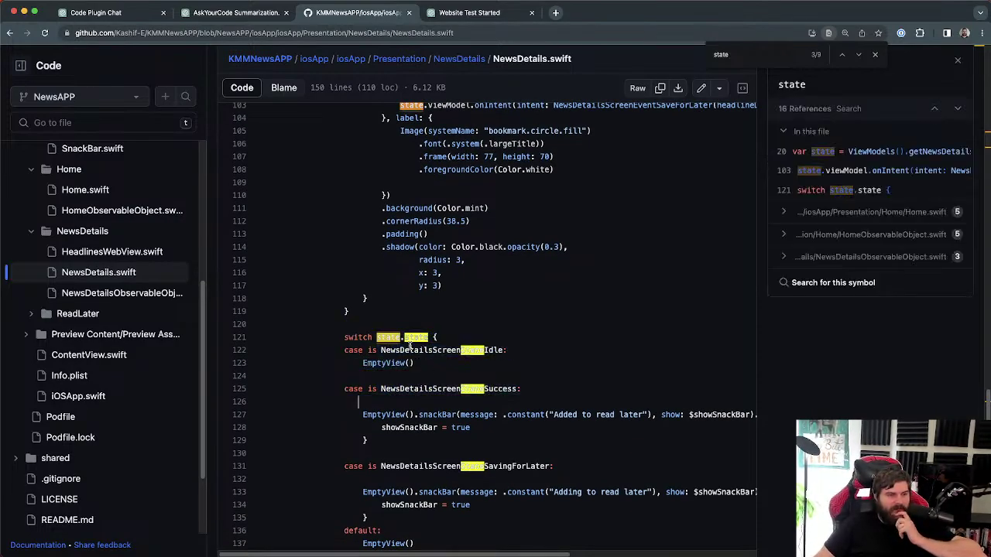
{"action": "left_click", "coordinate": [410, 346]}
{"action": "left_click", "coordinate": [453, 335]}
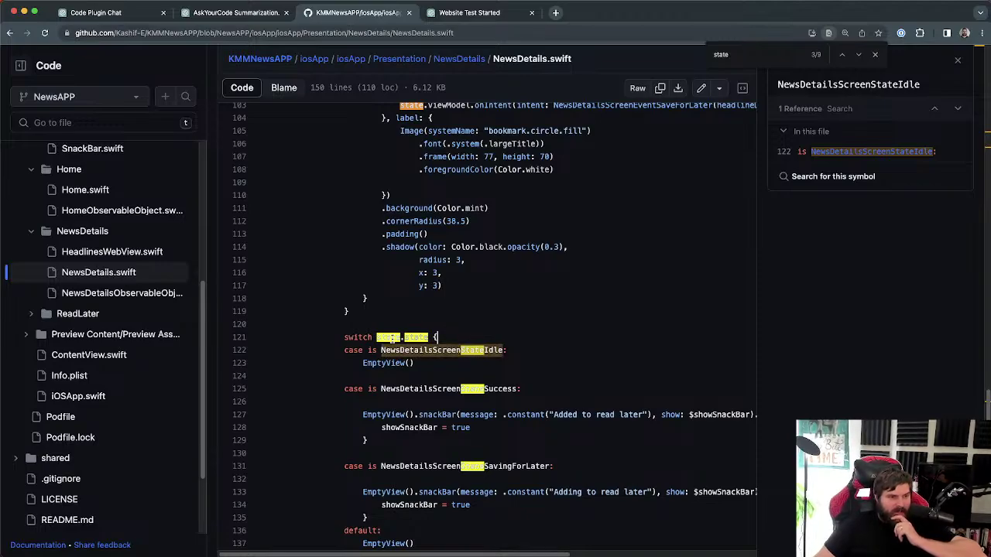
{"action": "left_click", "coordinate": [393, 339]}
{"action": "double_click", "coordinate": [433, 350]}
{"action": "scroll", "coordinate": [513, 375], "scroll_direction": "down", "scroll_amount": 1}
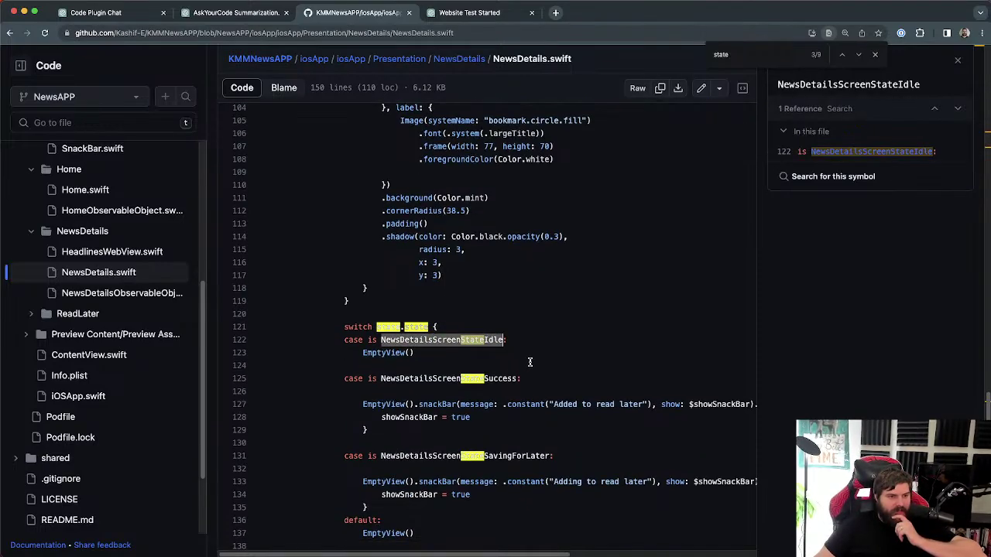
{"action": "scroll", "coordinate": [530, 361], "scroll_direction": "down", "scroll_amount": 1}
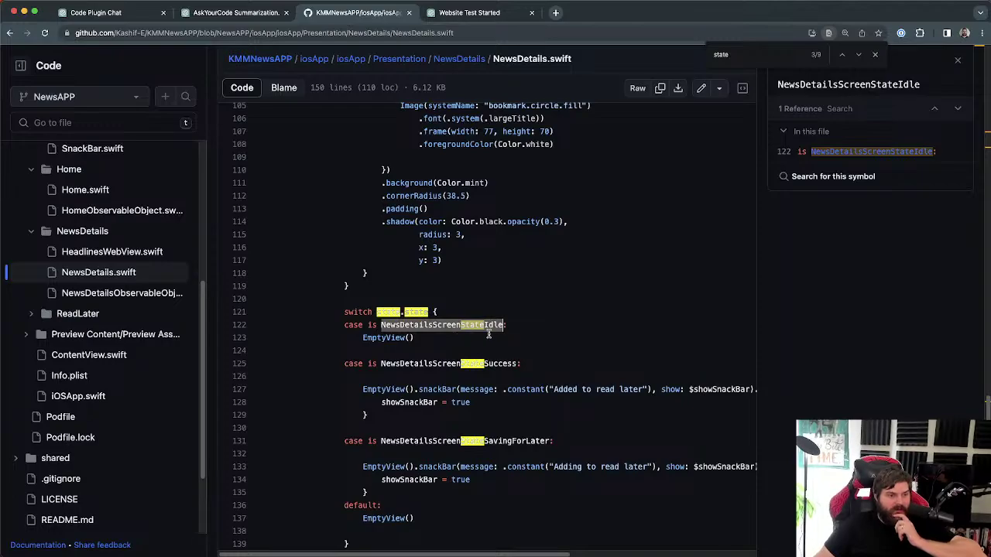
Step: Inspect the EmptyView() of the idle case and look up the snackBar call in the success case
{"action": "scroll", "coordinate": [489, 333], "scroll_direction": "down", "scroll_amount": 1}
{"action": "left_click_drag", "start_coordinate": [363, 321], "coordinate": [415, 320]}
{"action": "scroll", "coordinate": [493, 347], "scroll_direction": "down", "scroll_amount": 1}
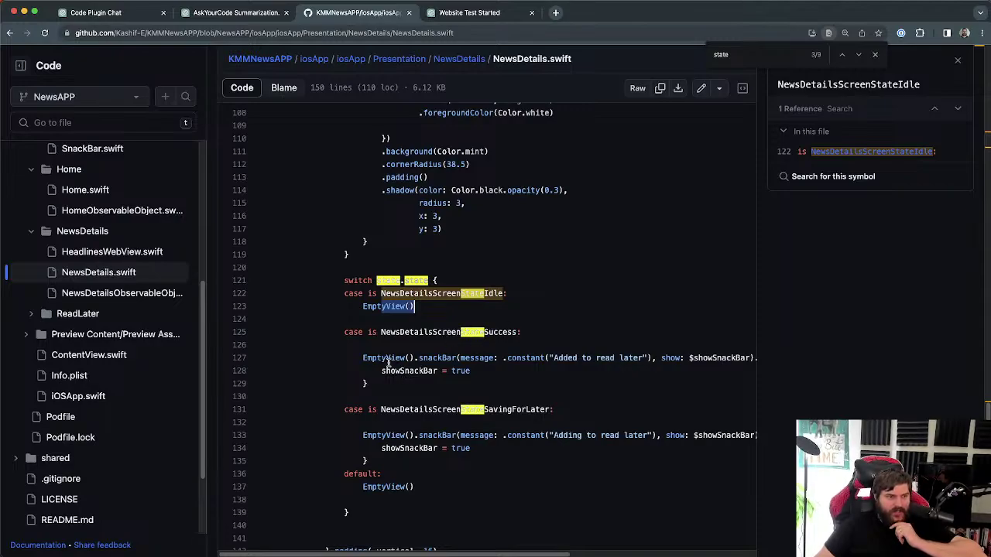
{"action": "left_click", "coordinate": [438, 358]}
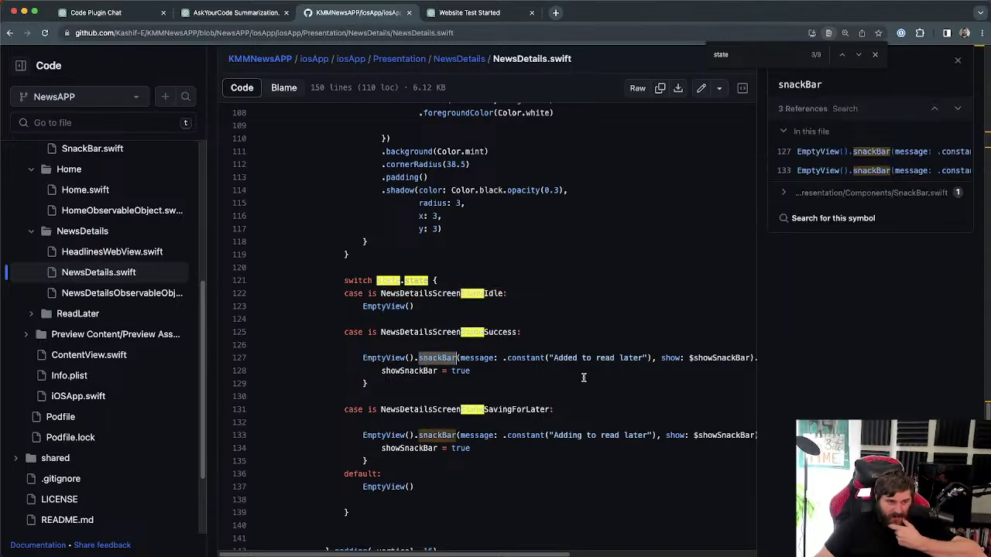
Step: Examine the "Added to read later" message of the success case and look up NewsDetailsScreenStateSuccess
{"action": "left_click_drag", "start_coordinate": [554, 358], "coordinate": [652, 360]}
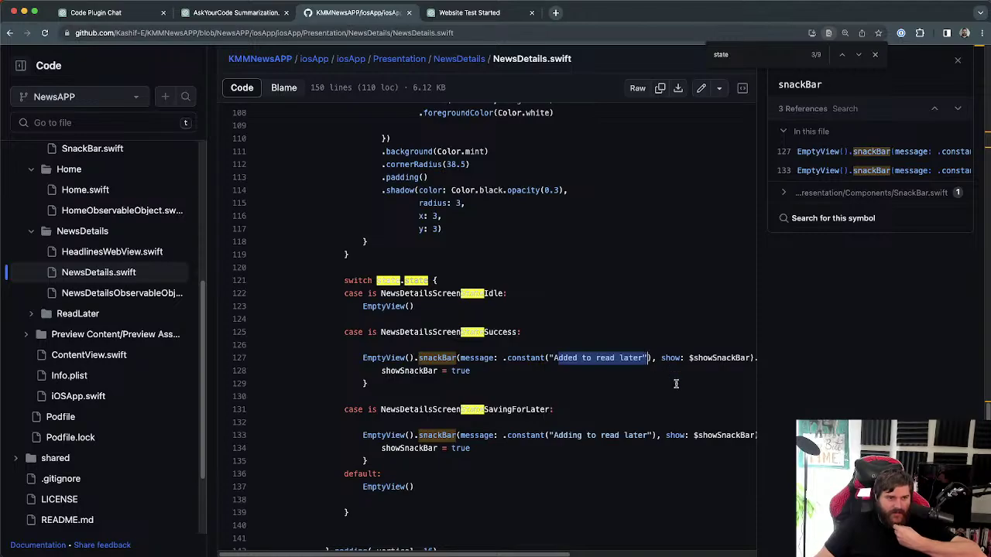
{"action": "left_click", "coordinate": [676, 381]}
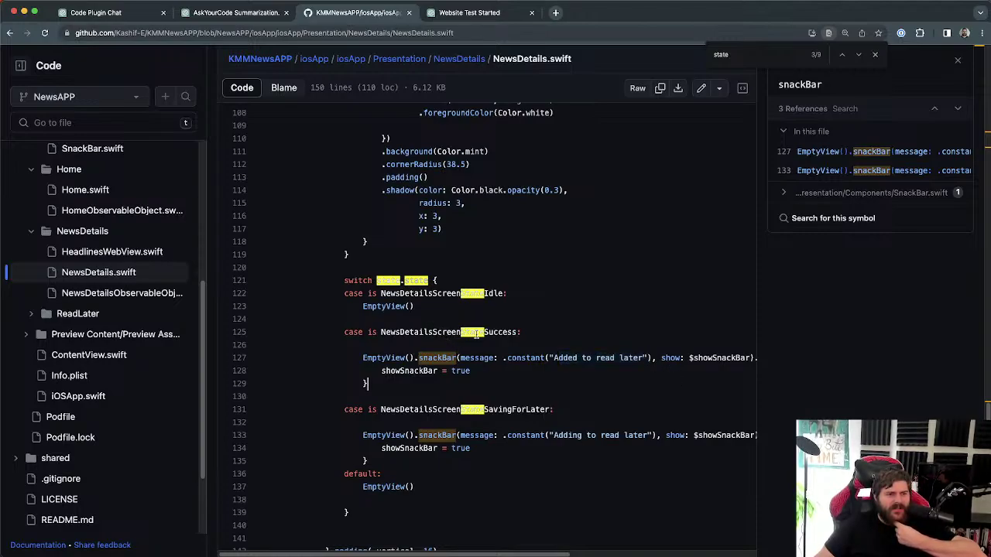
{"action": "left_click", "coordinate": [476, 333]}
{"action": "left_click", "coordinate": [873, 58]}
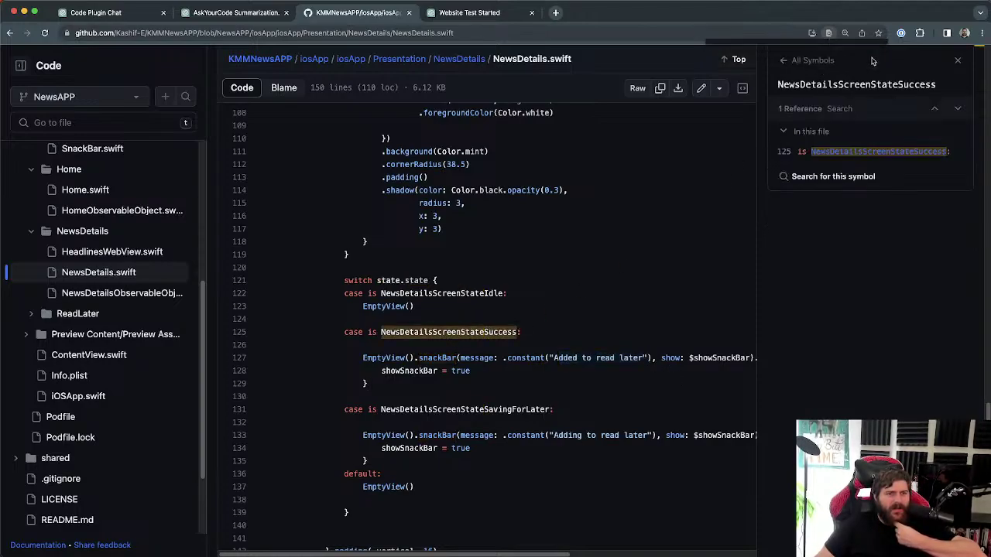
Step: Examine the NewsDetailsScreenStateSavingForLater case and look up showSnackBar in its full snackBar call
{"action": "scroll", "coordinate": [462, 364], "scroll_direction": "down", "scroll_amount": 2}
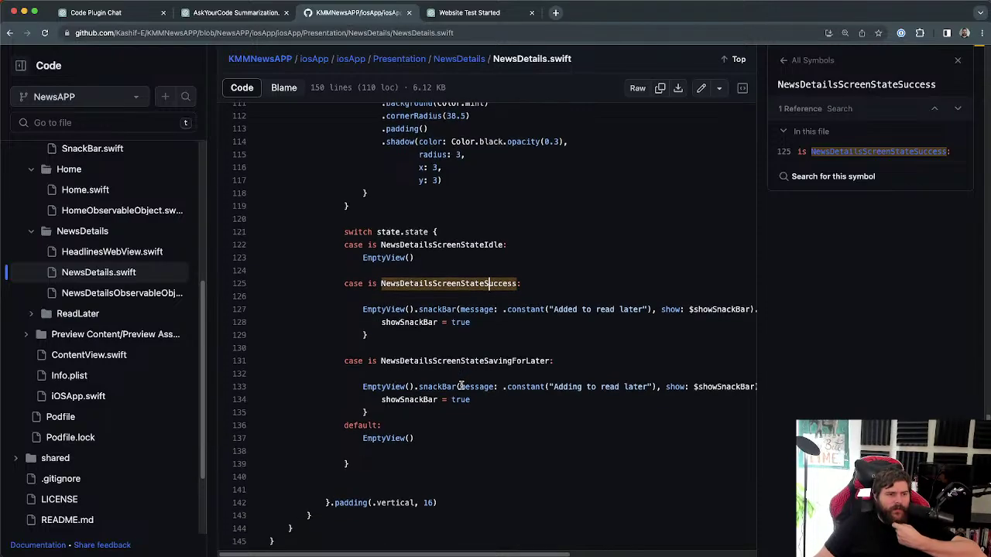
{"action": "left_click_drag", "start_coordinate": [488, 361], "coordinate": [723, 387]}
{"action": "left_click", "coordinate": [723, 388]}
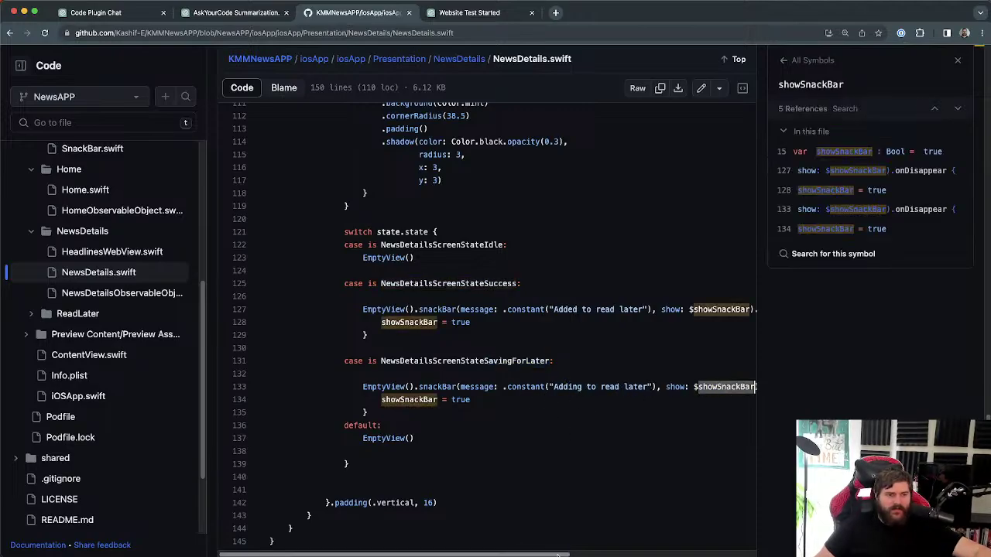
{"action": "left_click_drag", "start_coordinate": [562, 554], "coordinate": [624, 550]}
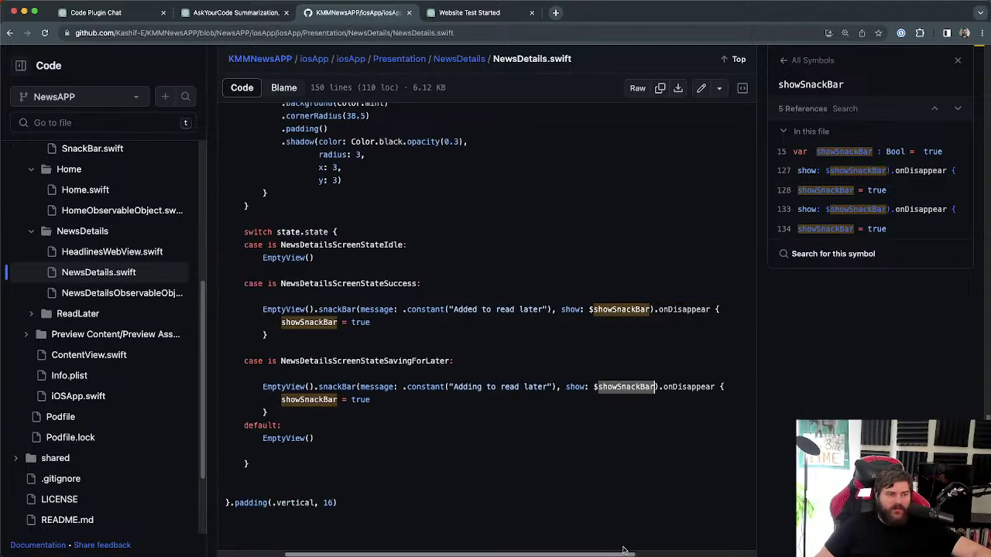
Step: Compare the snackBar blocks of the success and saving-for-later cases by searching the page for their repeated code
{"action": "scroll", "coordinate": [372, 387], "scroll_direction": "down", "scroll_amount": 3}
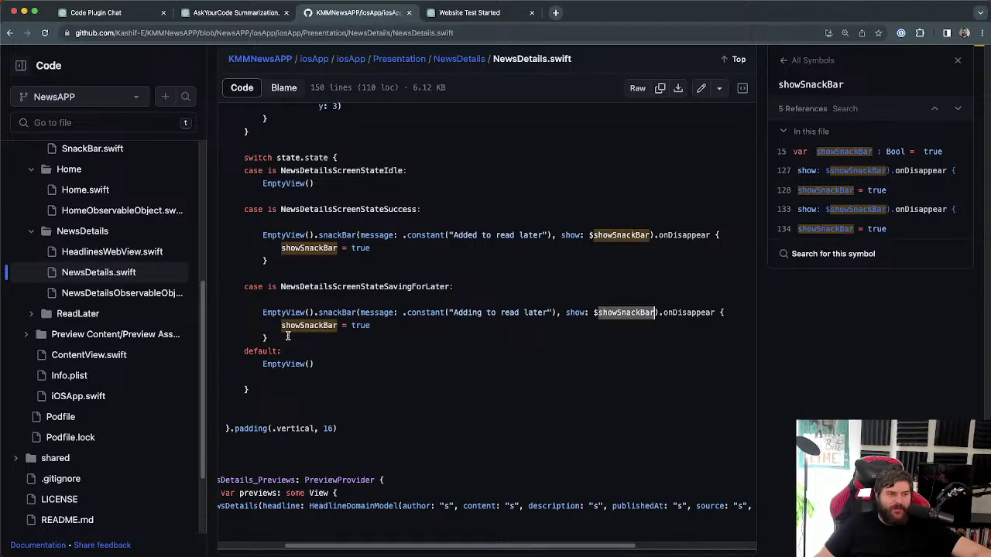
{"action": "left_click_drag", "start_coordinate": [287, 336], "coordinate": [260, 311]}
{"action": "left_click_drag", "start_coordinate": [278, 261], "coordinate": [254, 236]}
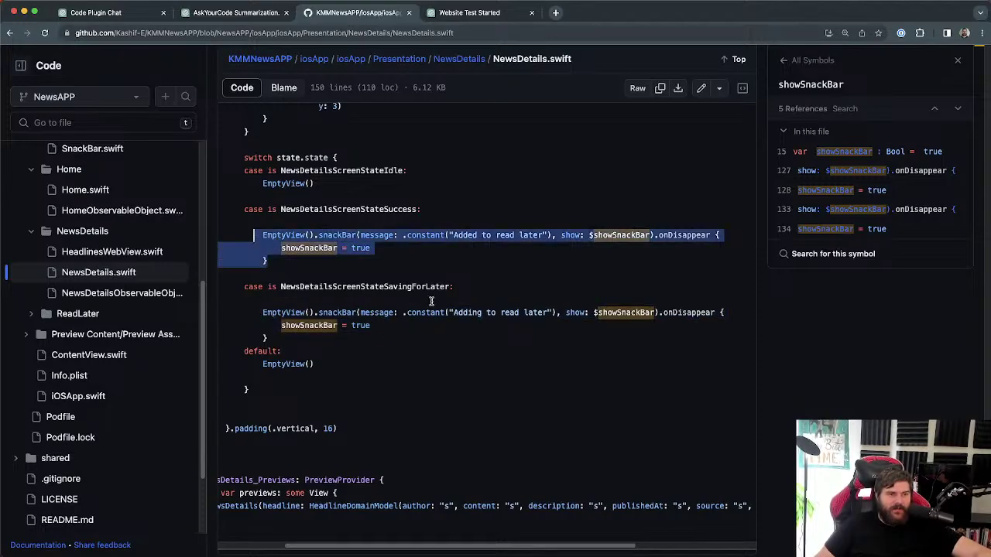
{"action": "key", "text": "super+f"}
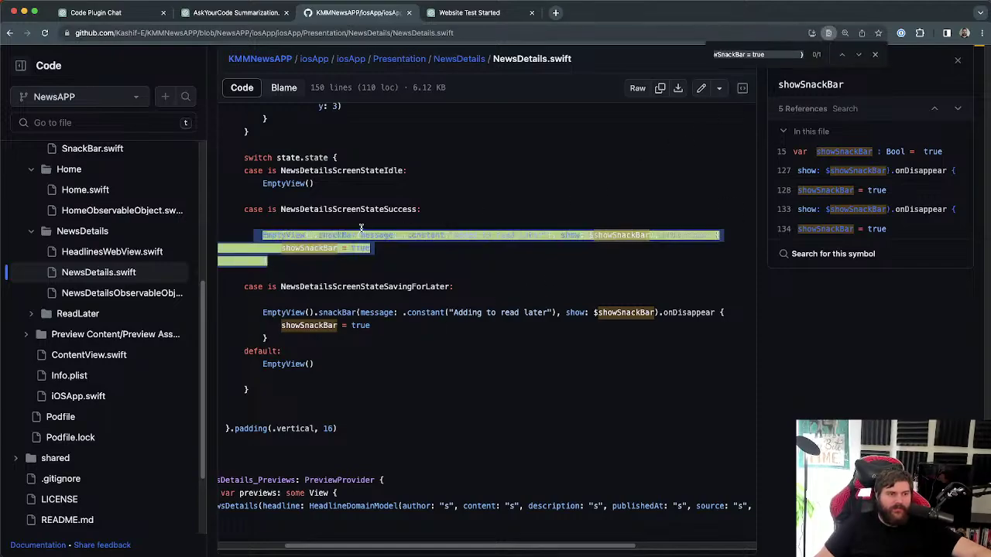
{"action": "left_click_drag", "start_coordinate": [287, 340], "coordinate": [263, 313]}
{"action": "left_click", "coordinate": [517, 257]}
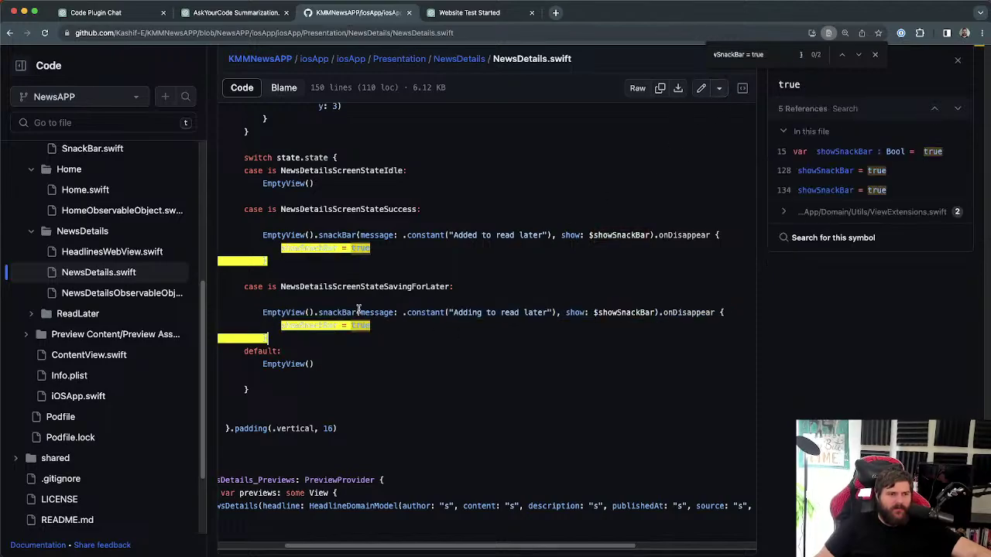
Step: Look up constant in the "Adding to read later" snackBar call and search the page for that entire line
{"action": "left_click_drag", "start_coordinate": [360, 312], "coordinate": [562, 312]}
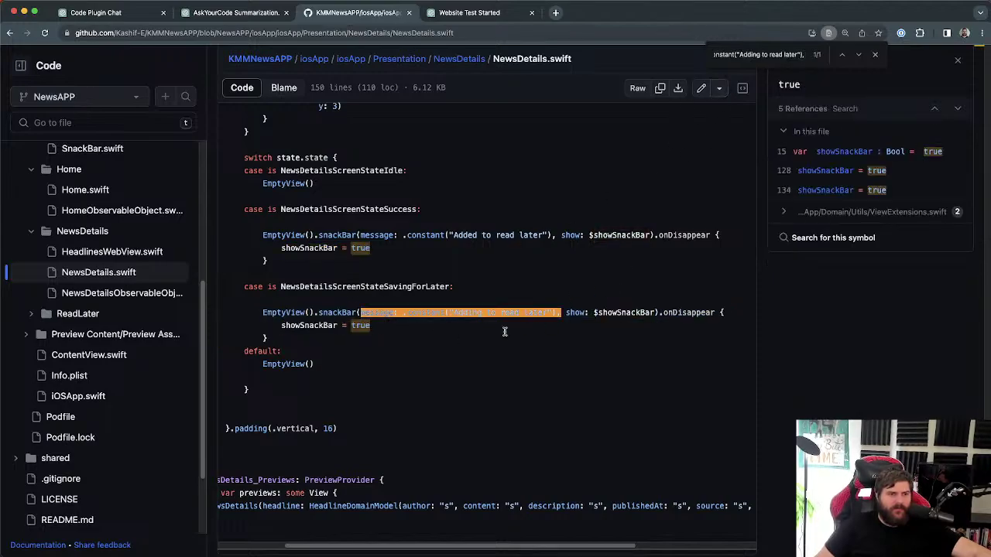
{"action": "left_click", "coordinate": [426, 312]}
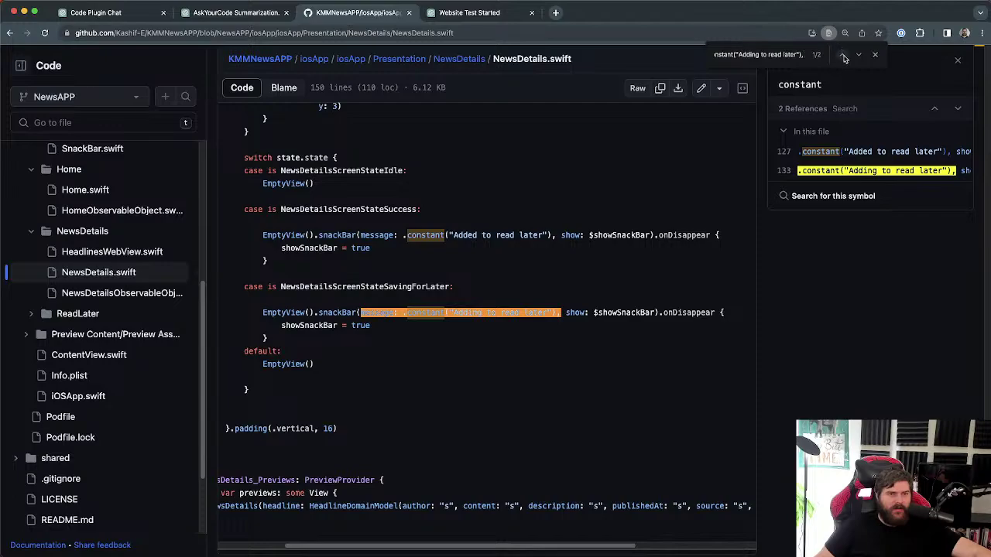
{"action": "left_click_drag", "start_coordinate": [732, 312], "coordinate": [260, 312]}
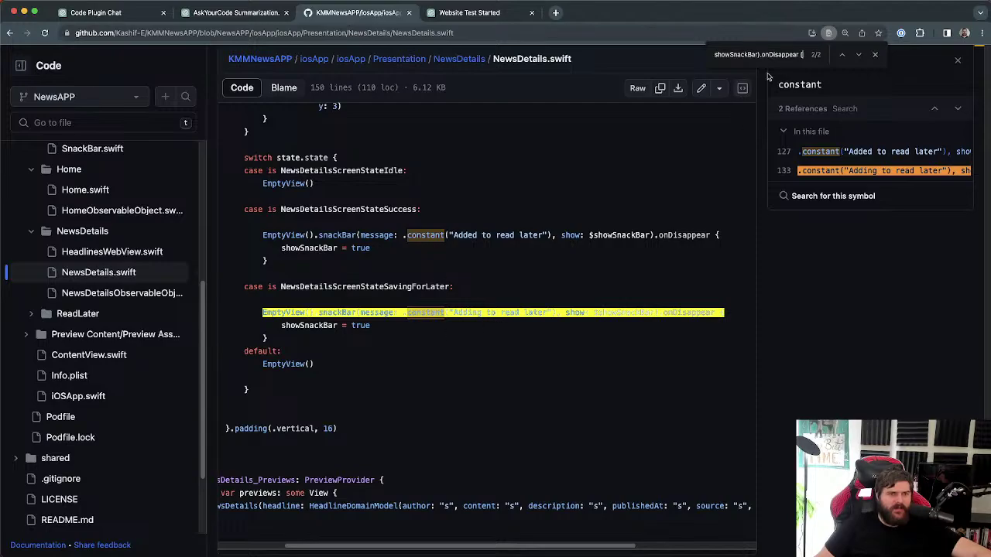
Step: Shorten the page search text so it ends at "$showSna", and go to the constant reference on line 133
{"action": "key", "text": "BackSpace"}
{"action": "key", "text": "BackSpace"}
{"action": "key", "text": "BackSpace"}
{"action": "key", "text": "BackSpace"}
{"action": "key", "text": "BackSpace"}
{"action": "key", "text": "BackSpace"}
{"action": "key", "text": "BackSpace"}
{"action": "key", "text": "BackSpace"}
{"action": "key", "text": "BackSpace"}
{"action": "key", "text": "BackSpace"}
{"action": "key", "text": "BackSpace"}
{"action": "key", "text": "BackSpace"}
{"action": "key", "text": "BackSpace"}
{"action": "key", "text": "BackSpace"}
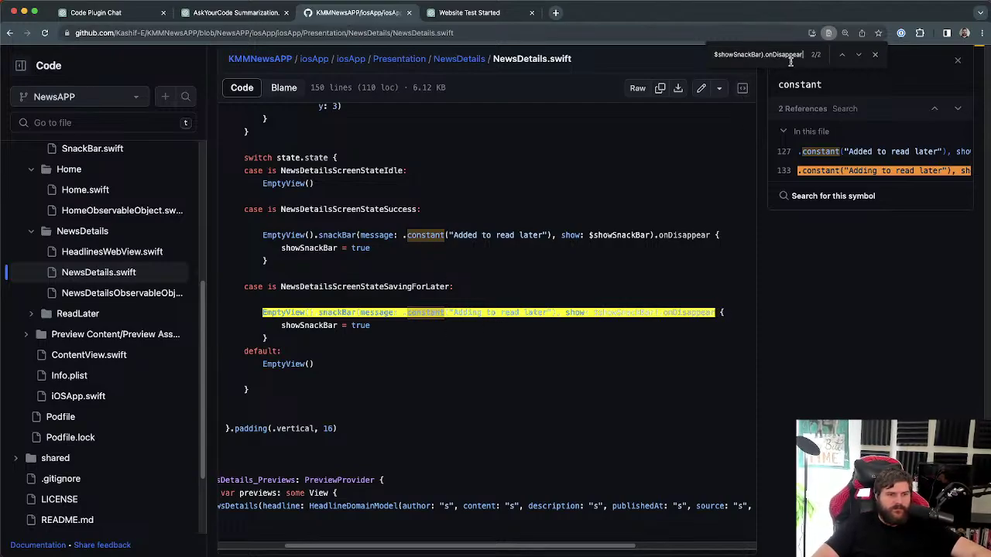
{"action": "key", "text": "BackSpace"}
{"action": "key", "text": "BackSpace"}
{"action": "key", "text": "BackSpace"}
{"action": "key", "text": "BackSpace"}
{"action": "key", "text": "BackSpace"}
{"action": "key", "text": "BackSpace"}
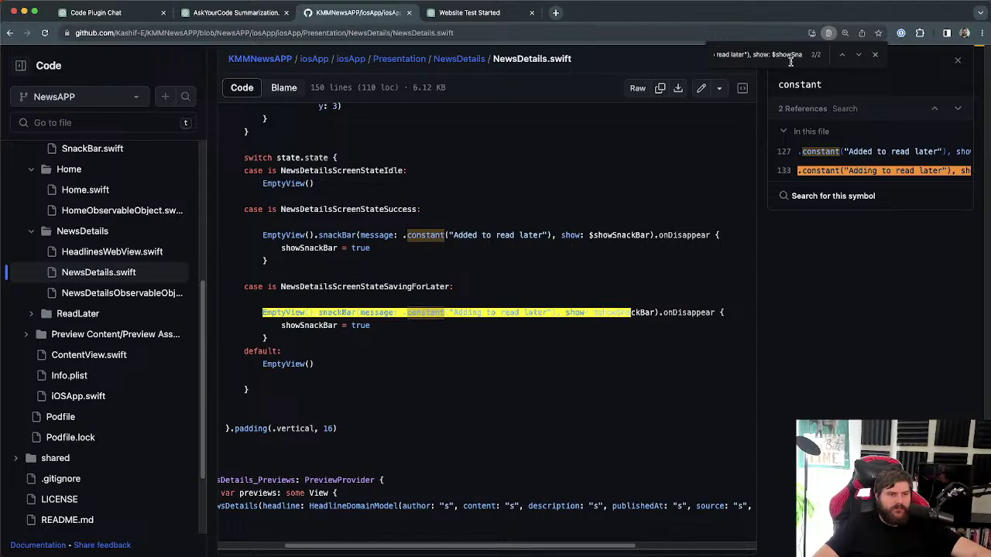
{"action": "left_click", "coordinate": [820, 168]}
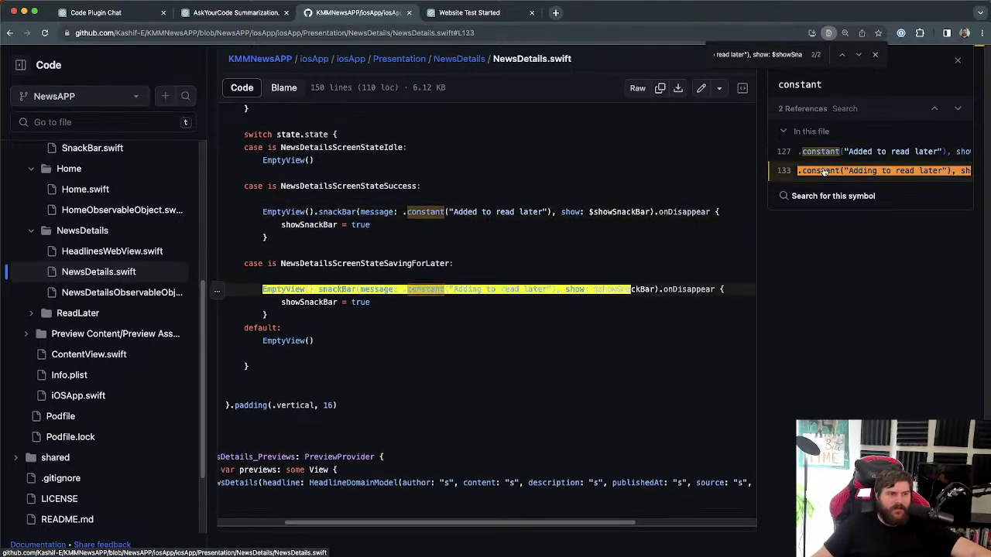
{"action": "left_click", "coordinate": [876, 59]}
Step: Reread the NewsDetailsScreenStateSuccess case and its "Added to read later" snackBar message
{"action": "scroll", "coordinate": [558, 186], "scroll_direction": "up", "scroll_amount": 2}
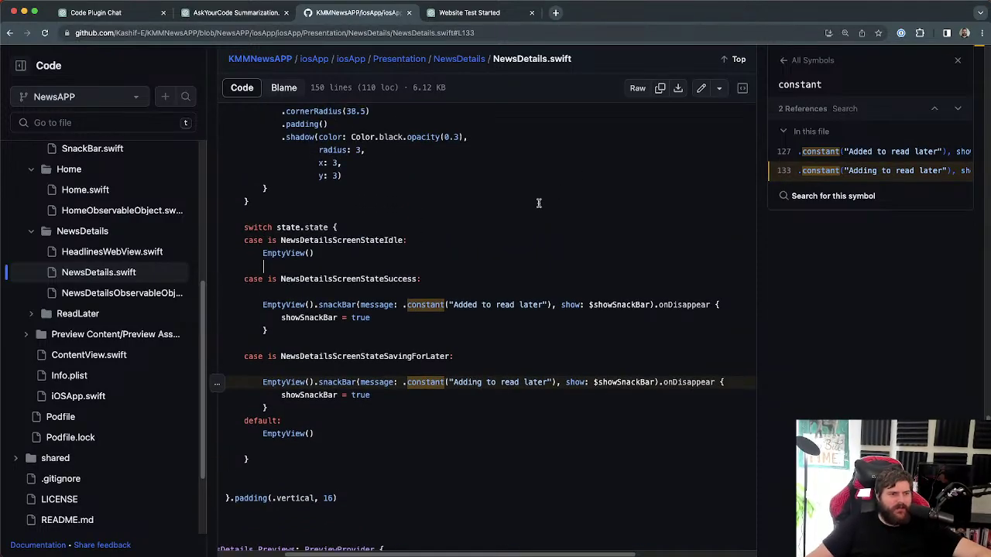
{"action": "left_click_drag", "start_coordinate": [321, 279], "coordinate": [416, 280]}
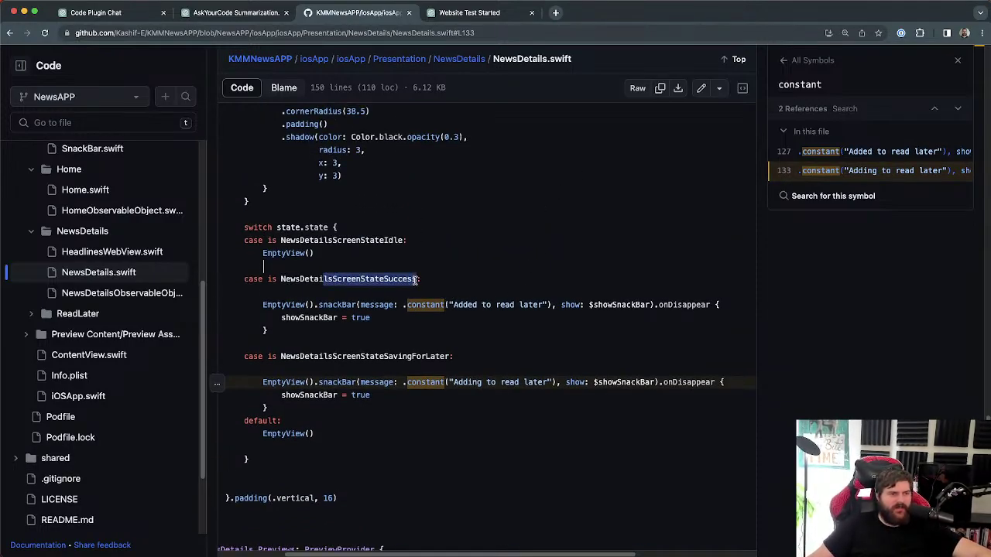
{"action": "left_click", "coordinate": [417, 280]}
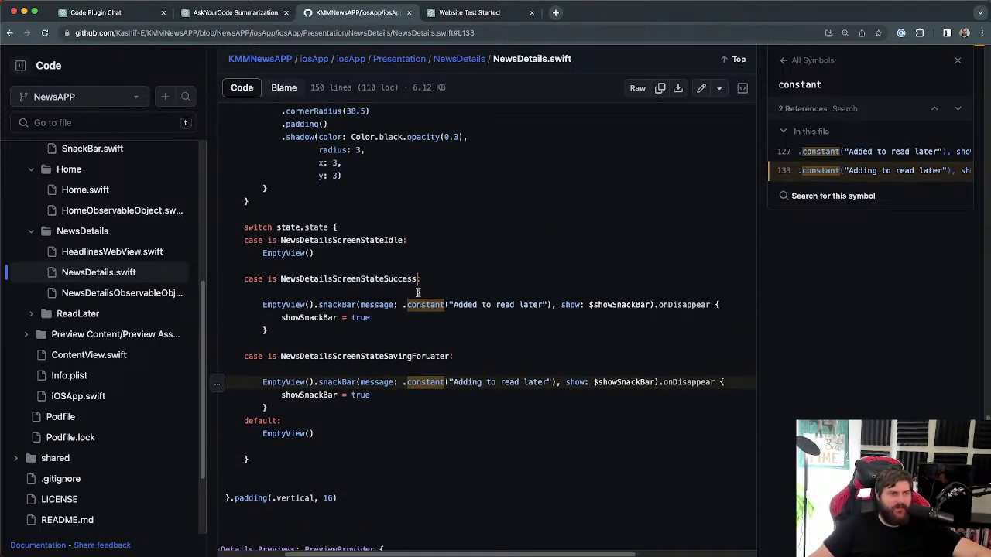
{"action": "left_click", "coordinate": [312, 306]}
{"action": "left_click_drag", "start_coordinate": [481, 304], "coordinate": [562, 306]}
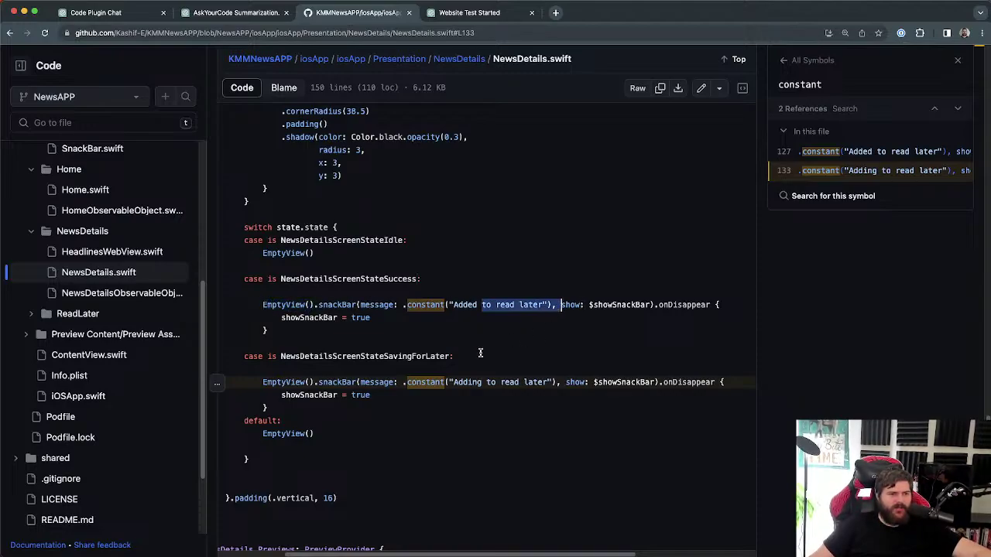
Step: Examine the default case's EmptyView() and look up the NewsDetailsScreenStateSavingForLater symbol
{"action": "scroll", "coordinate": [480, 353], "scroll_direction": "down", "scroll_amount": 3}
{"action": "left_click_drag", "start_coordinate": [283, 358], "coordinate": [362, 343]}
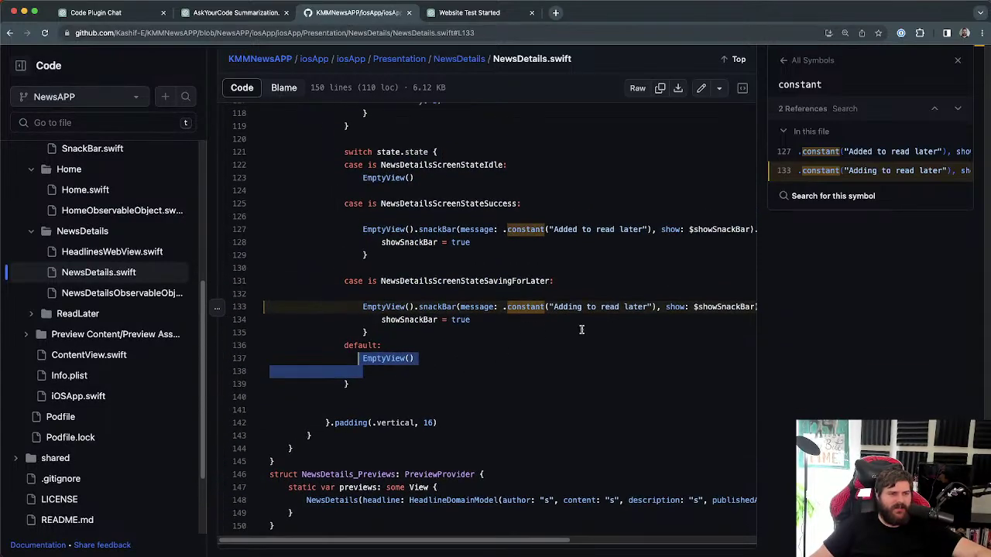
{"action": "scroll", "coordinate": [459, 297], "scroll_direction": "up", "scroll_amount": 2}
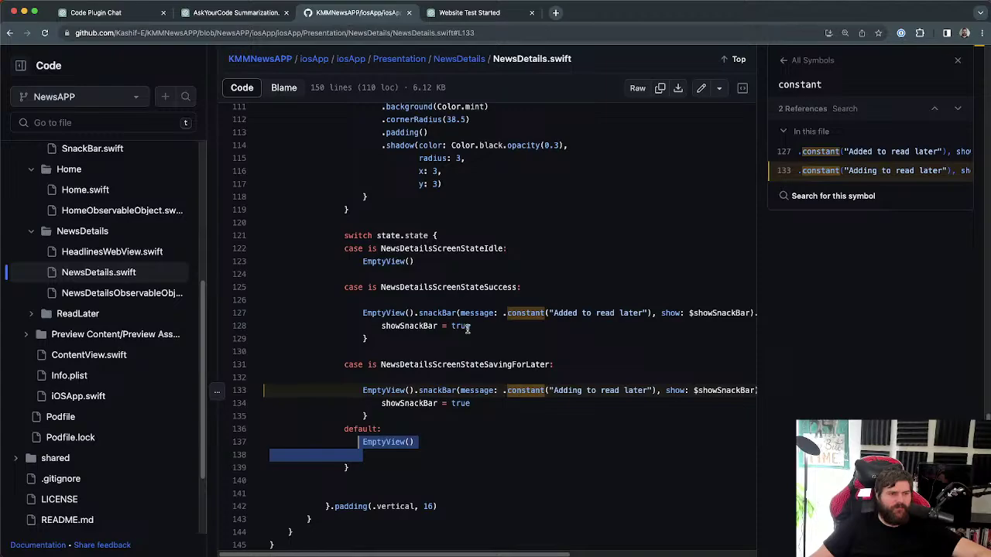
{"action": "left_click", "coordinate": [467, 329]}
{"action": "left_click", "coordinate": [490, 290]}
{"action": "left_click", "coordinate": [497, 365]}
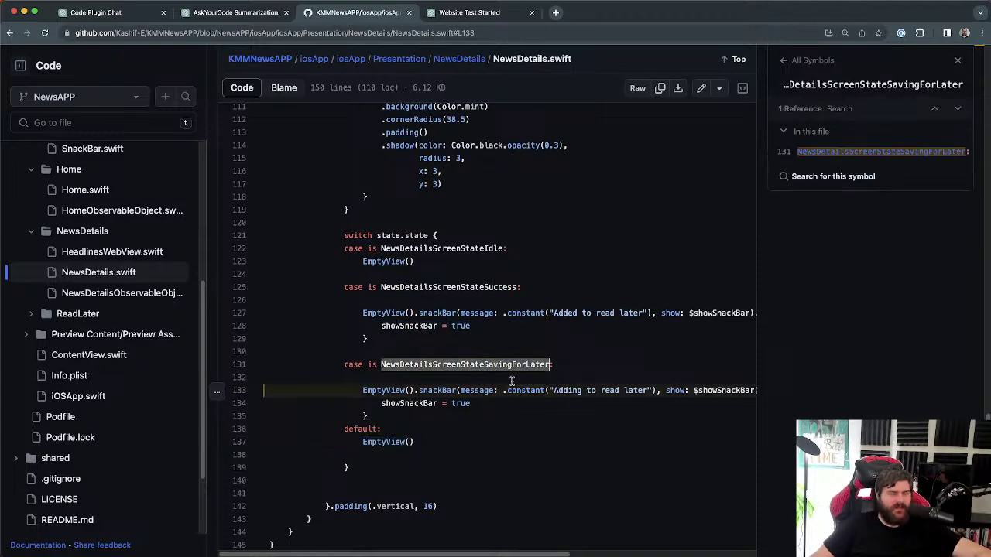
Step: Look up NewsDetailsScreenStateSuccess again and review the switch block through its default case
{"action": "scroll", "coordinate": [512, 380], "scroll_direction": "up", "scroll_amount": 15}
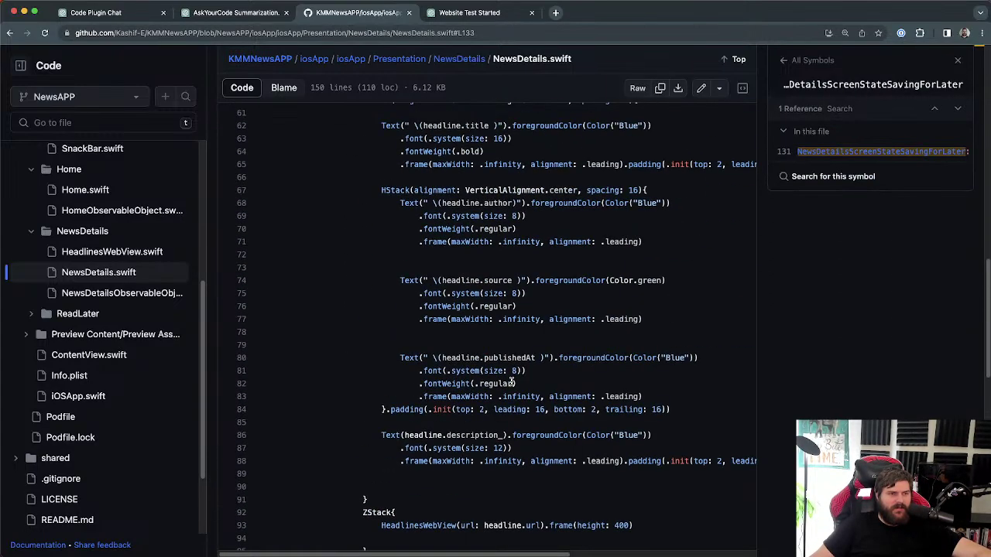
{"action": "scroll", "coordinate": [512, 381], "scroll_direction": "down", "scroll_amount": 17}
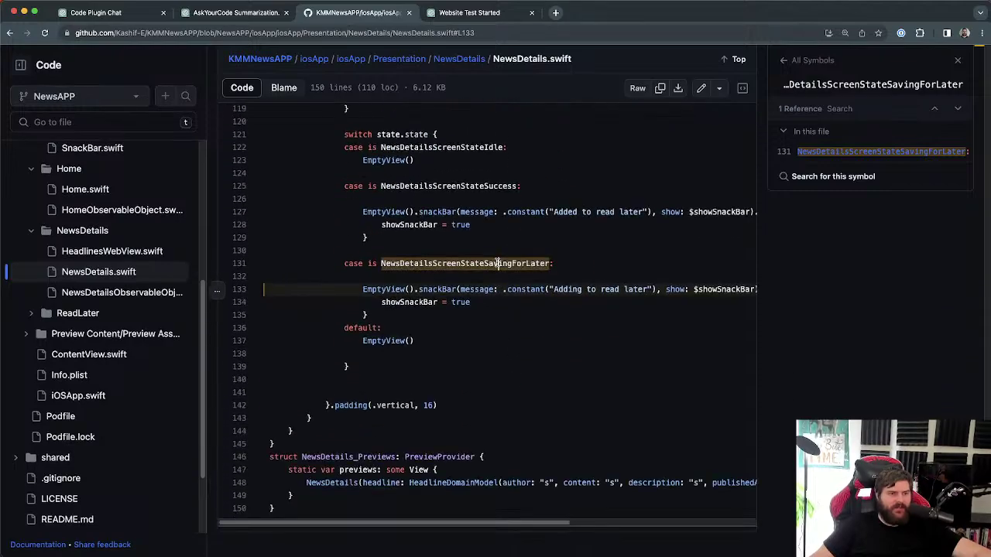
{"action": "left_click", "coordinate": [459, 186]}
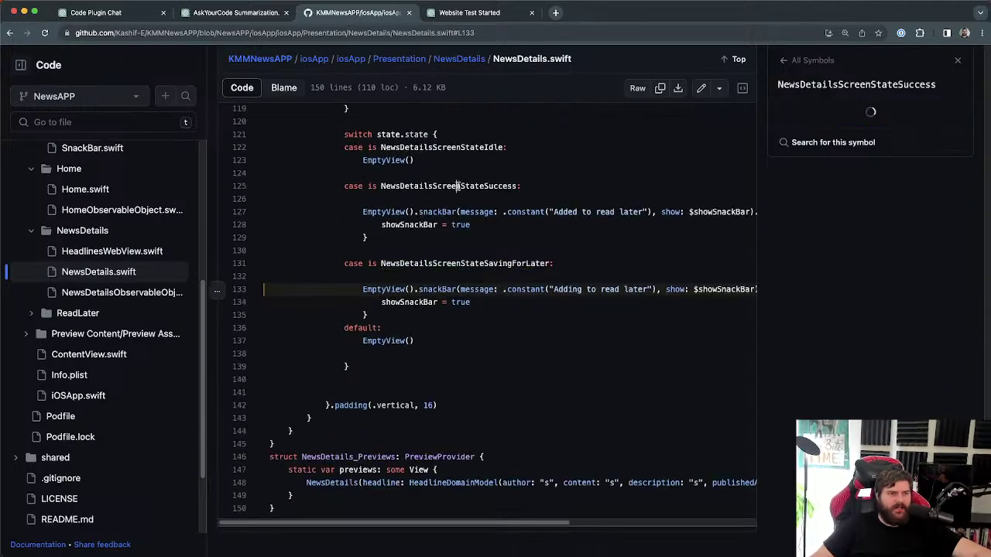
{"action": "scroll", "coordinate": [473, 345], "scroll_direction": "up", "scroll_amount": 2}
{"action": "scroll", "coordinate": [465, 371], "scroll_direction": "down", "scroll_amount": 2}
{"action": "left_click_drag", "start_coordinate": [415, 341], "coordinate": [326, 341]}
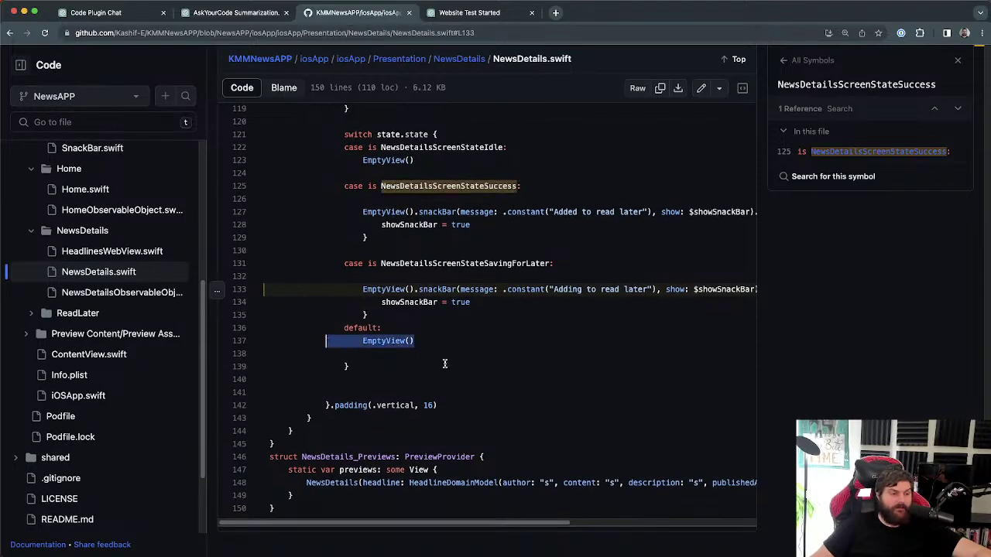
{"action": "left_click_drag", "start_coordinate": [449, 405], "coordinate": [316, 160]}
{"action": "left_click", "coordinate": [439, 333]}
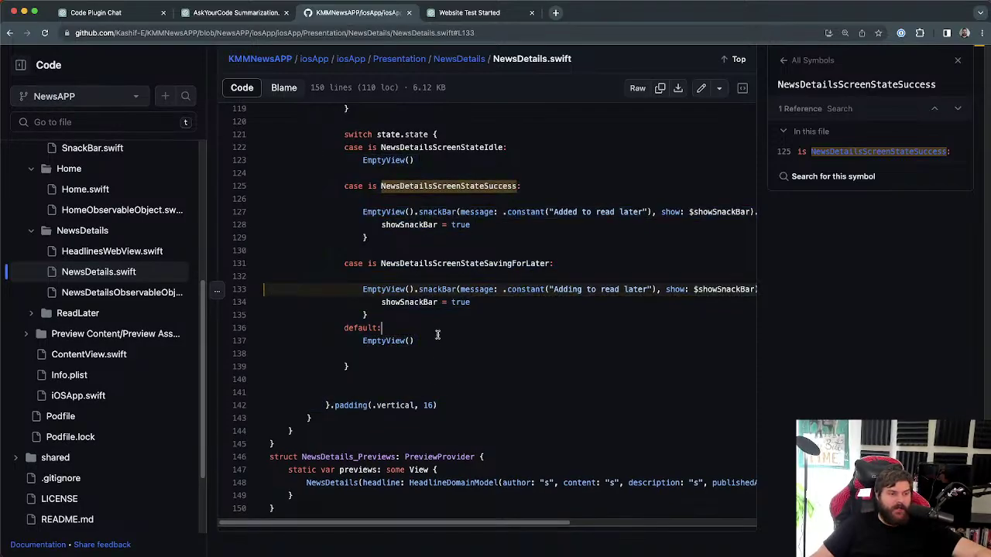
Step: Switch to the Code Plugin Chat in ChatGPT and read its State Management explanation of the state object and bookmark event
{"action": "left_click", "coordinate": [97, 14]}
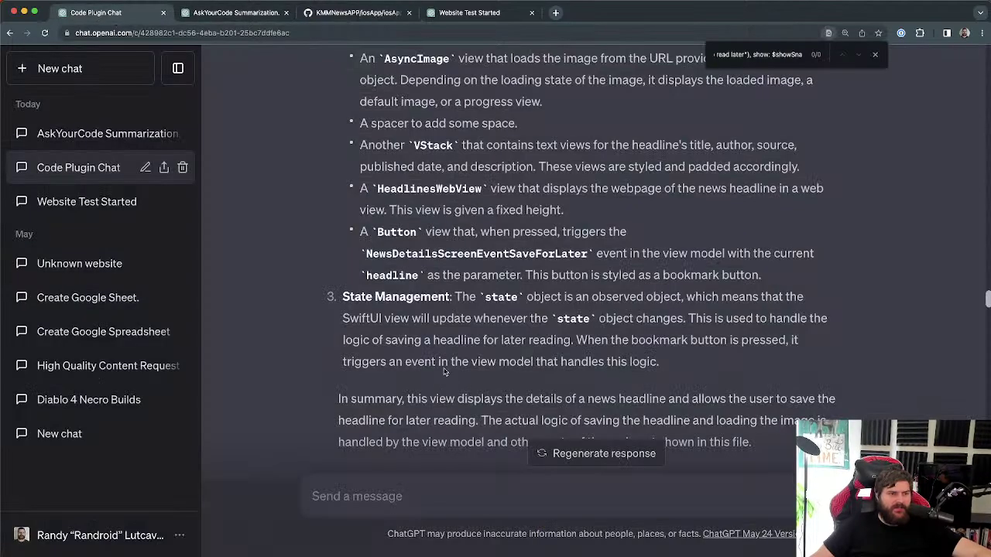
{"action": "left_click_drag", "start_coordinate": [559, 296], "coordinate": [781, 298]}
{"action": "left_click", "coordinate": [802, 300]}
{"action": "left_click_drag", "start_coordinate": [394, 319], "coordinate": [530, 319]}
{"action": "left_click", "coordinate": [539, 325]}
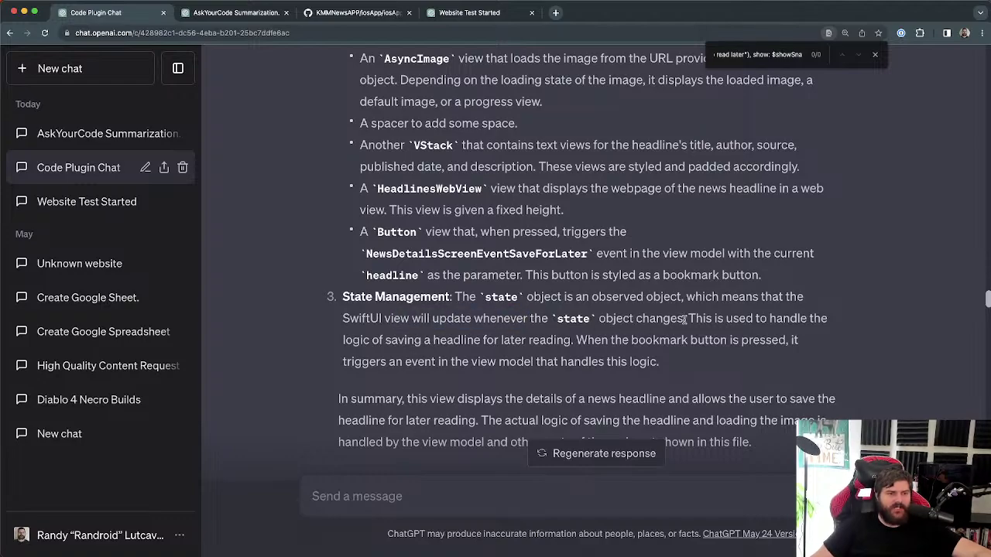
{"action": "left_click_drag", "start_coordinate": [713, 318], "coordinate": [857, 329]}
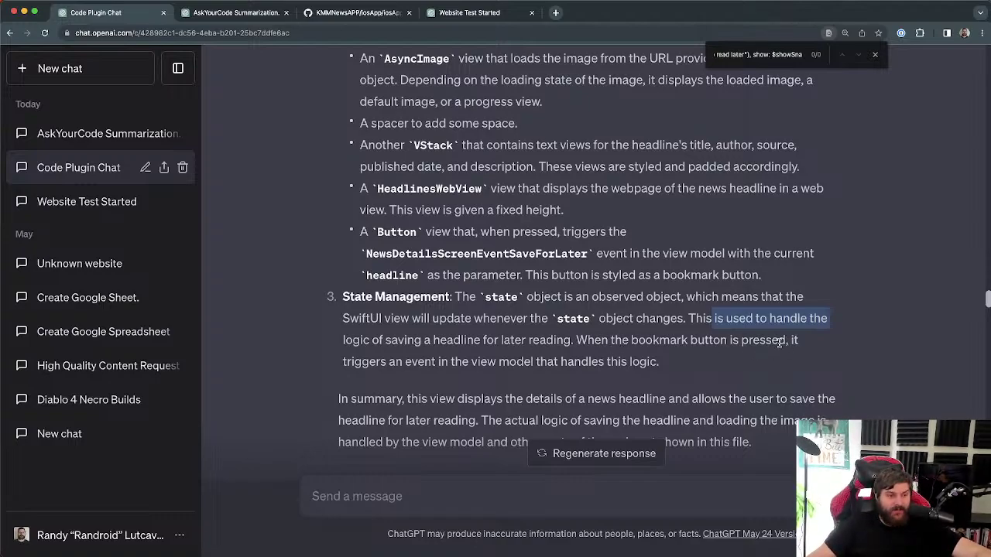
{"action": "left_click_drag", "start_coordinate": [389, 364], "coordinate": [675, 364]}
{"action": "scroll", "coordinate": [674, 360], "scroll_direction": "down", "scroll_amount": 1}
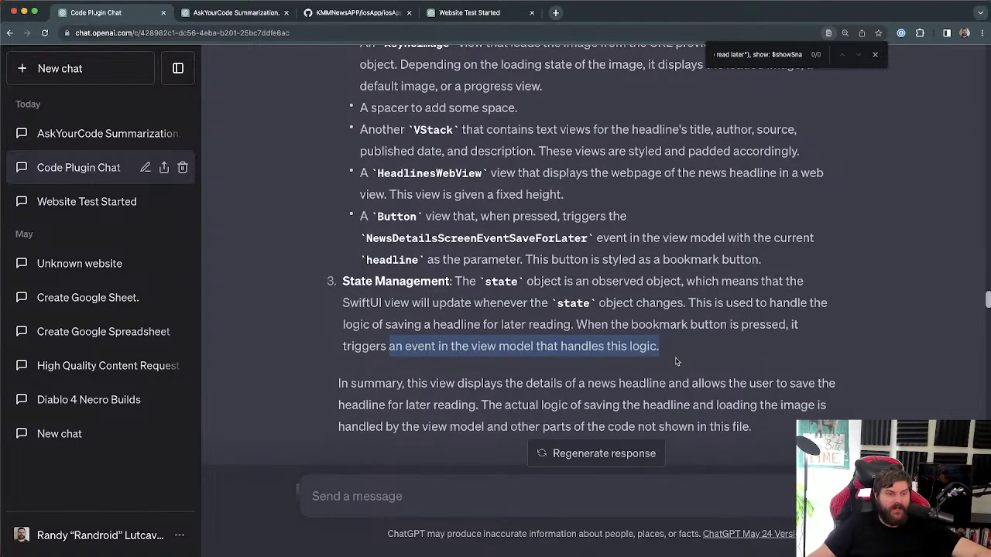
Step: Return to NewsDetails.swift on GitHub and examine the state.viewModel.onIntent call in the bookmark button's action
{"action": "left_click", "coordinate": [233, 13]}
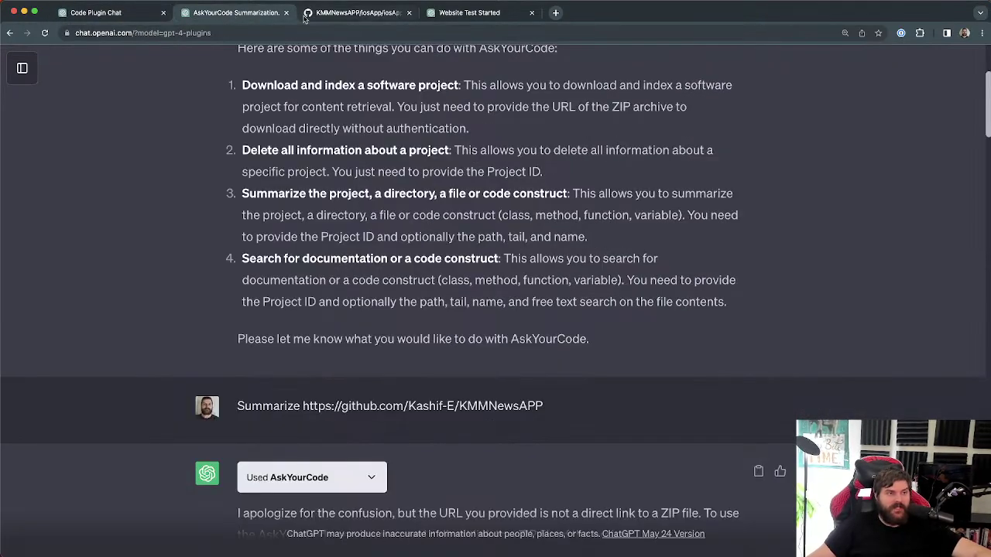
{"action": "left_click", "coordinate": [329, 14]}
{"action": "scroll", "coordinate": [511, 273], "scroll_direction": "up", "scroll_amount": 5}
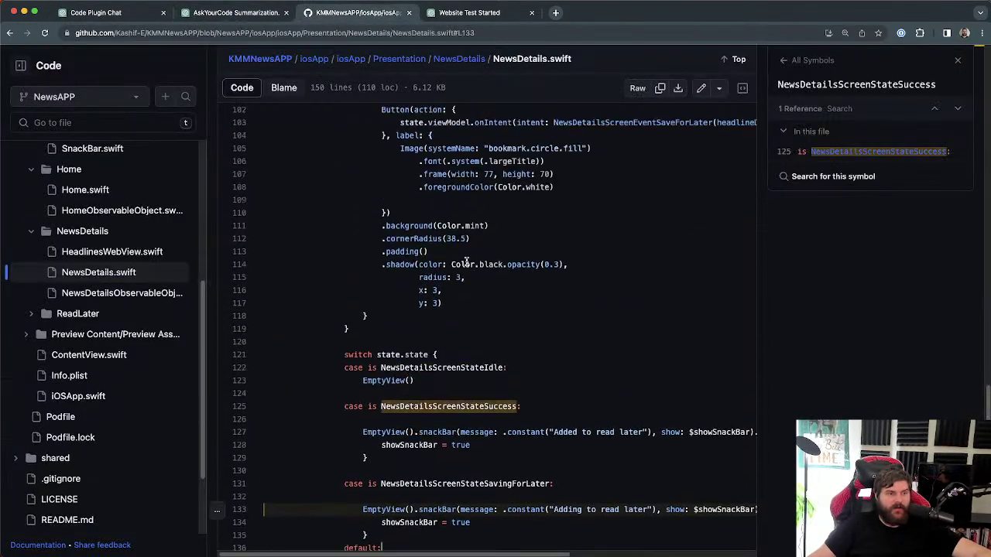
{"action": "left_click_drag", "start_coordinate": [401, 349], "coordinate": [519, 349]}
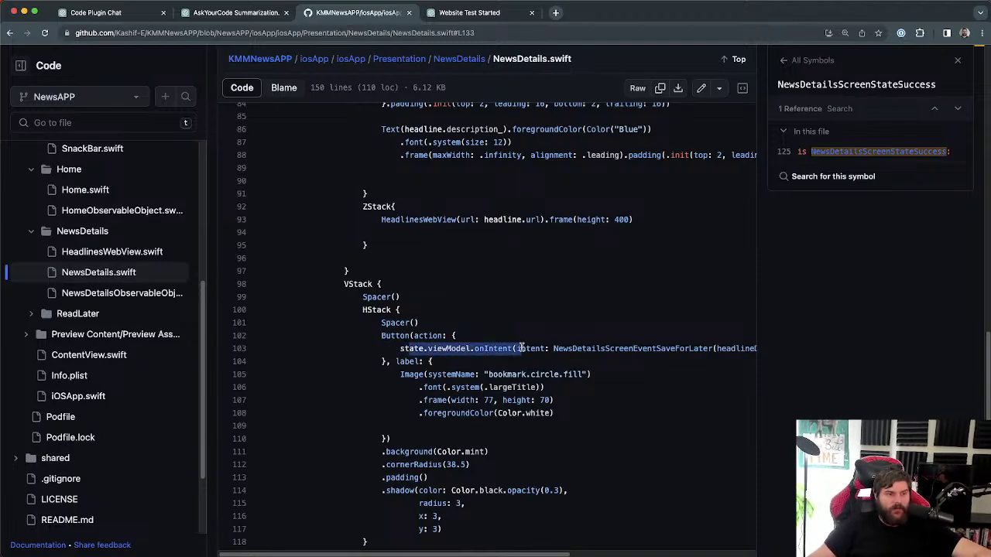
Step: Look up the intent symbol in the bookmark button's action and review the snack bar cases of the switch state.state block
{"action": "left_click", "coordinate": [527, 348]}
{"action": "scroll", "coordinate": [504, 494], "scroll_direction": "down", "scroll_amount": 10}
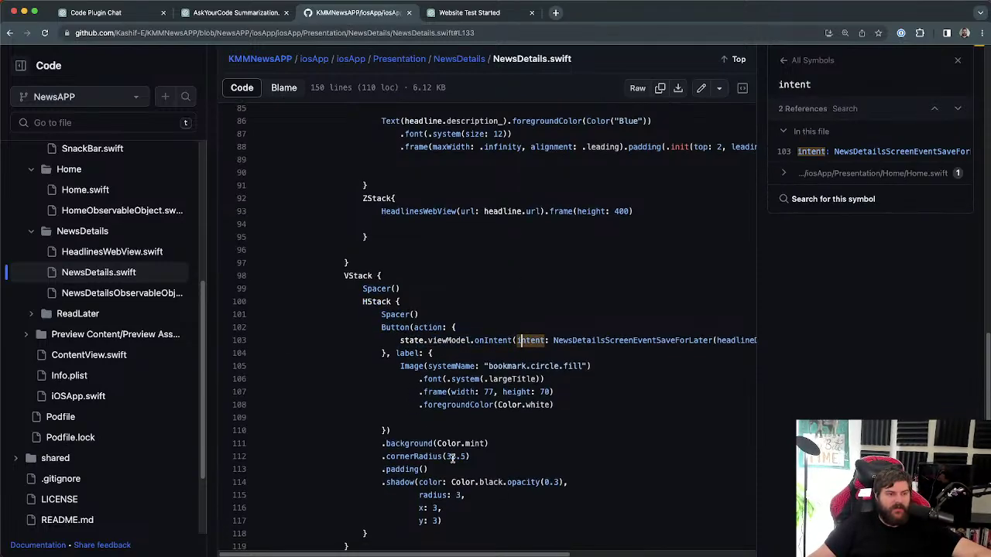
{"action": "left_click_drag", "start_coordinate": [403, 450], "coordinate": [285, 265]}
{"action": "left_click", "coordinate": [433, 382]}
{"action": "left_click_drag", "start_coordinate": [352, 447], "coordinate": [312, 253]}
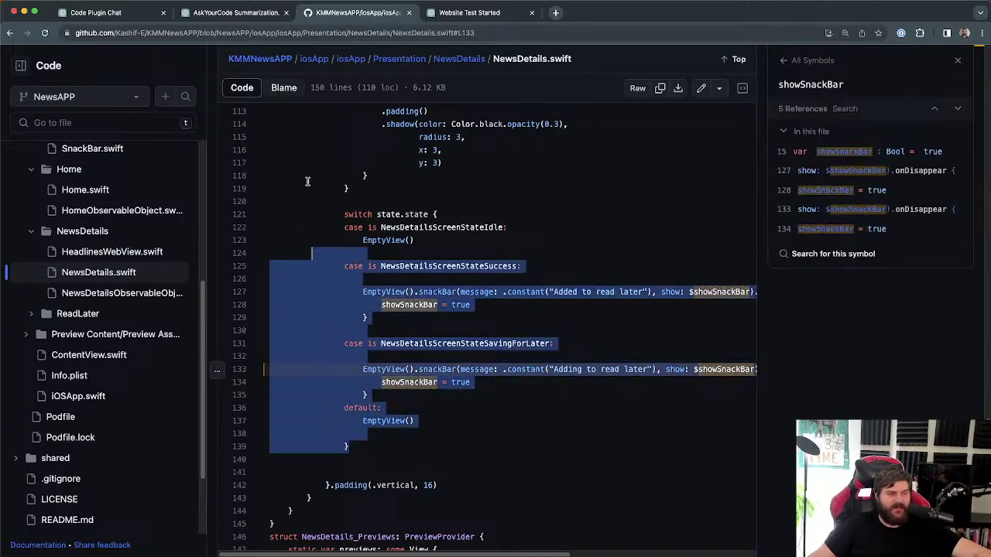
{"action": "scroll", "coordinate": [381, 423], "scroll_direction": "down", "scroll_amount": 2}
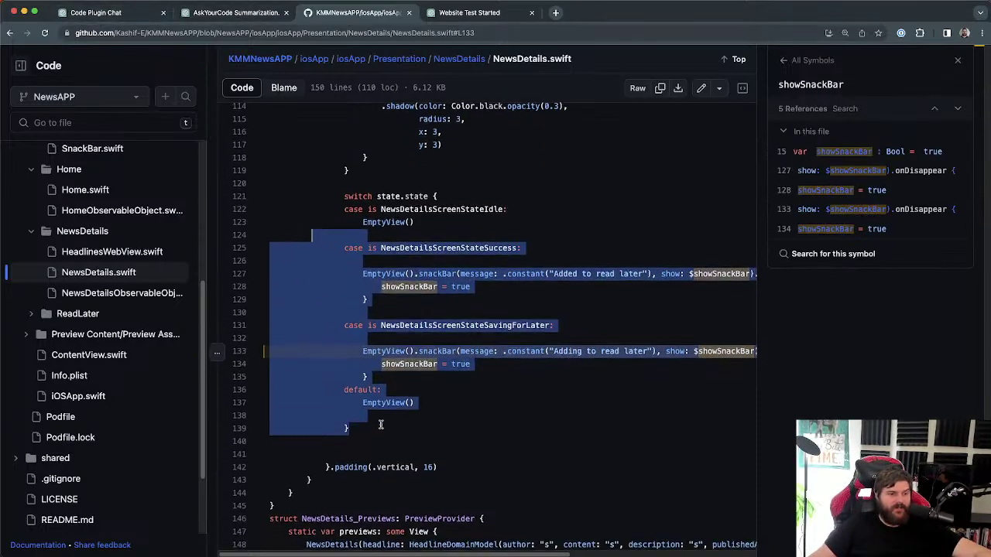
Step: Examine the NewsDetails_Previews struct at the end of the file and look up its HeadlineDomainModel symbol
{"action": "left_click", "coordinate": [445, 462]}
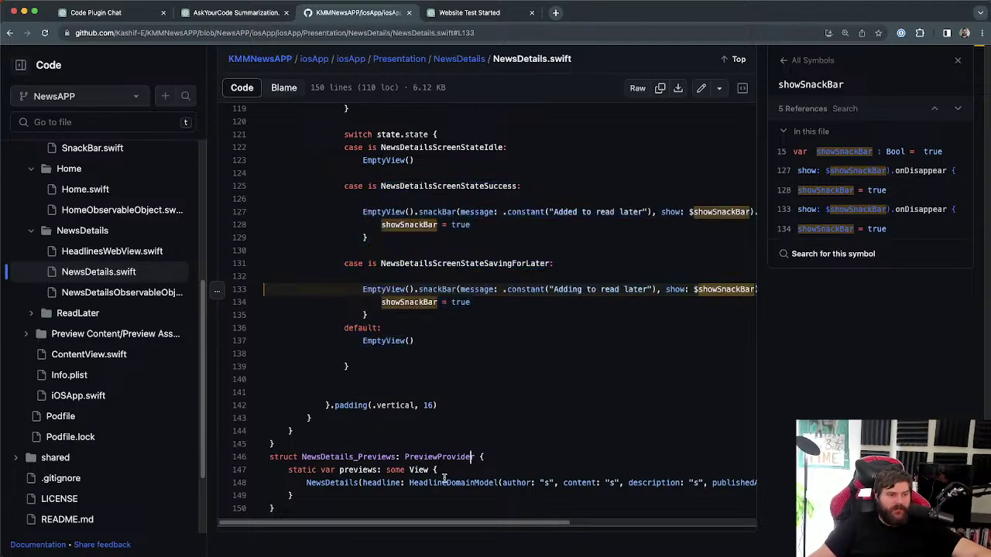
{"action": "left_click", "coordinate": [443, 482]}
{"action": "left_click_drag", "start_coordinate": [310, 446], "coordinate": [263, 453]}
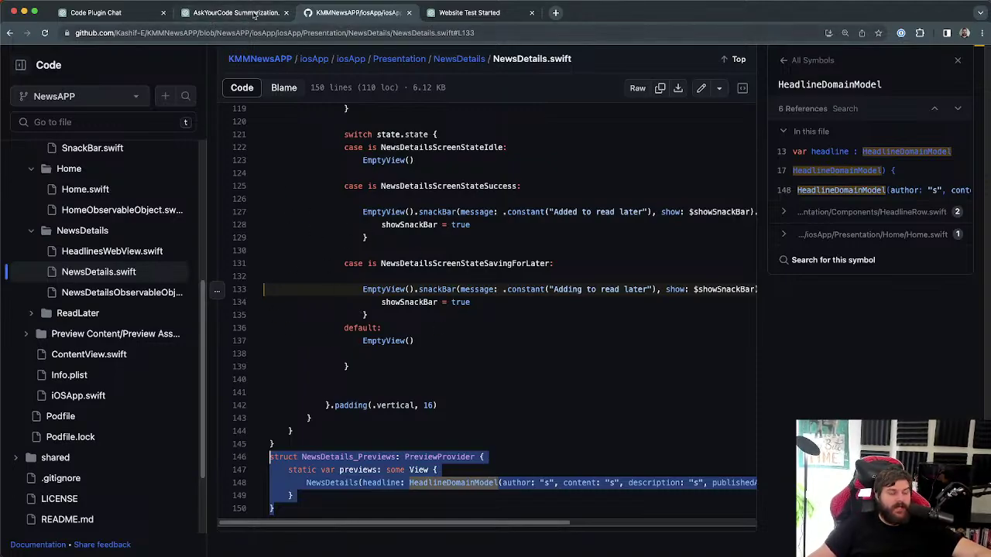
{"action": "left_click", "coordinate": [327, 485]}
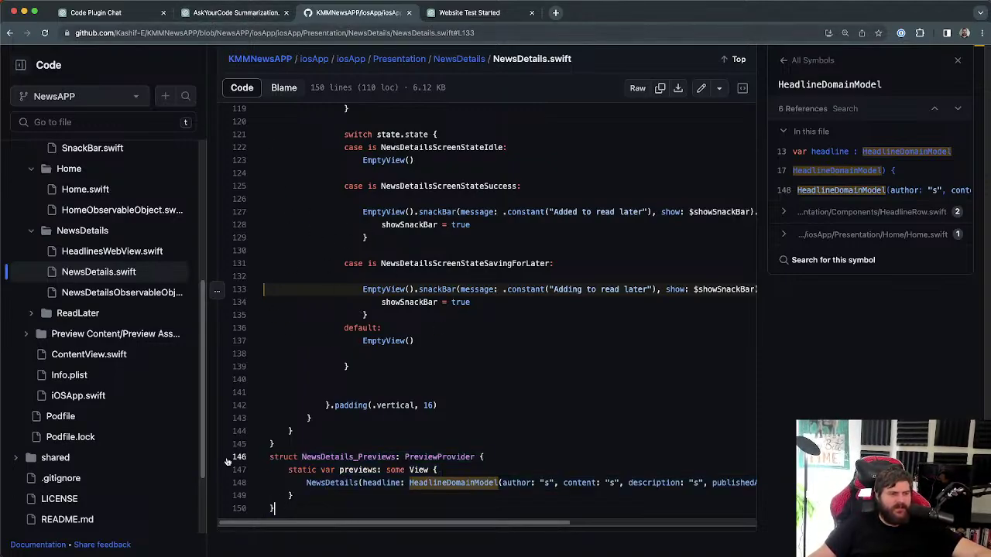
{"action": "left_click_drag", "start_coordinate": [337, 445], "coordinate": [274, 509]}
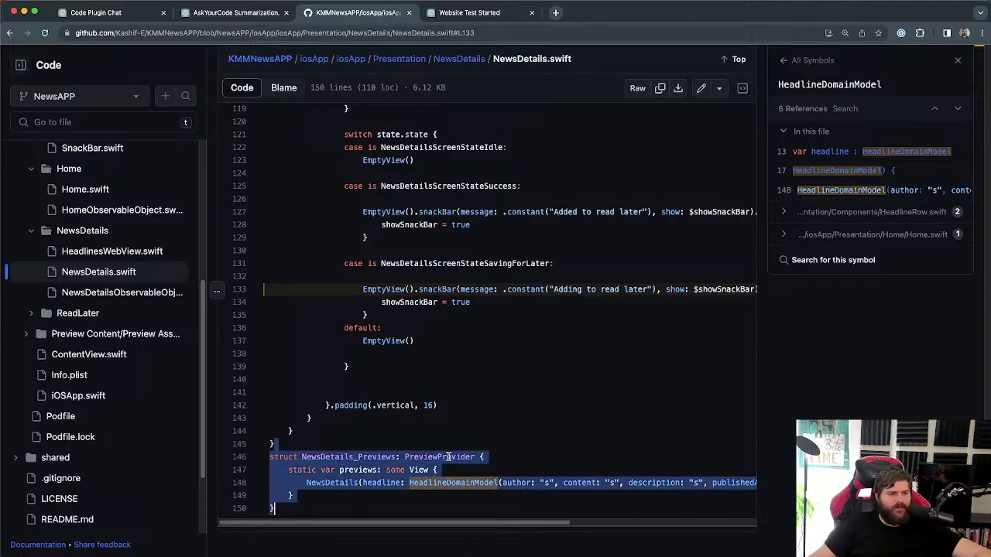
{"action": "left_click", "coordinate": [419, 449]}
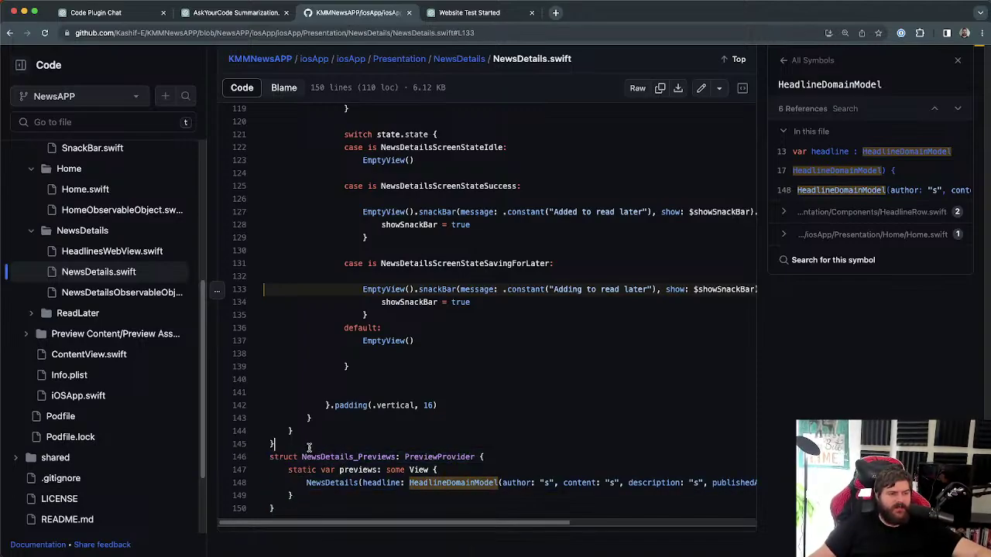
Step: Look up the NewsDetails_Previews symbol and compare it with the file name NewsDetails.swift
{"action": "left_click_drag", "start_coordinate": [308, 447], "coordinate": [274, 509]}
{"action": "left_click", "coordinate": [333, 508]}
{"action": "left_click_drag", "start_coordinate": [333, 509], "coordinate": [273, 509]}
{"action": "key", "text": "super+a"}
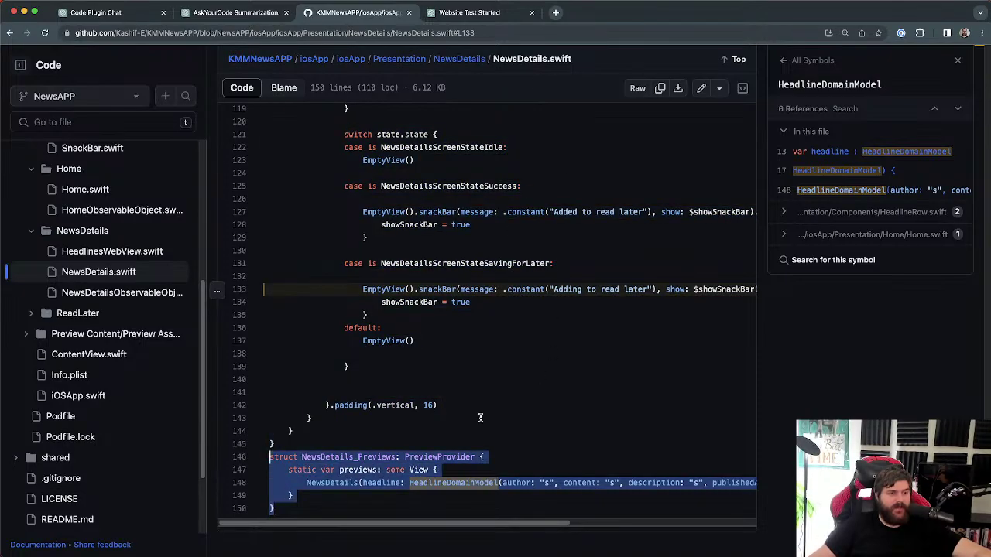
{"action": "left_click", "coordinate": [398, 459]}
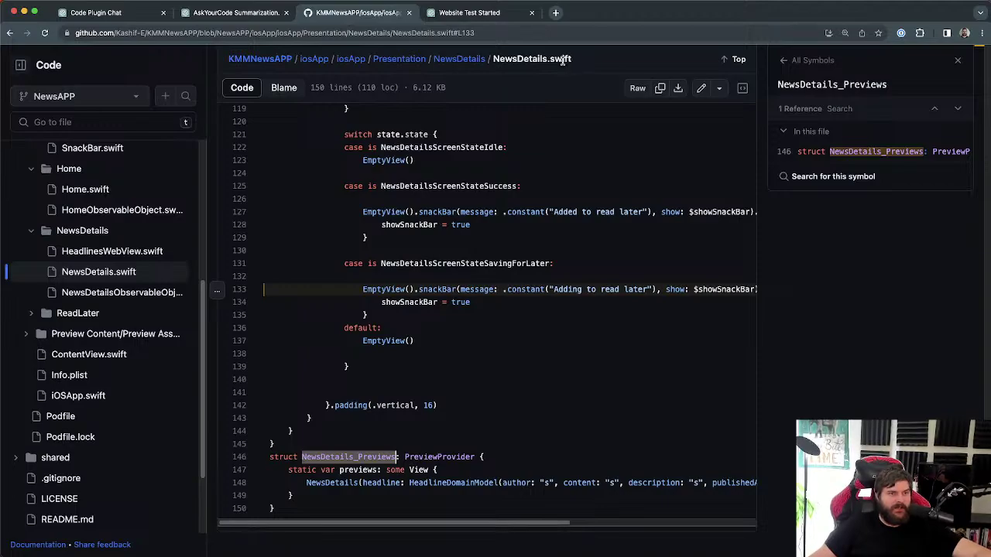
{"action": "left_click_drag", "start_coordinate": [573, 60], "coordinate": [493, 60]}
{"action": "left_click", "coordinate": [464, 225]}
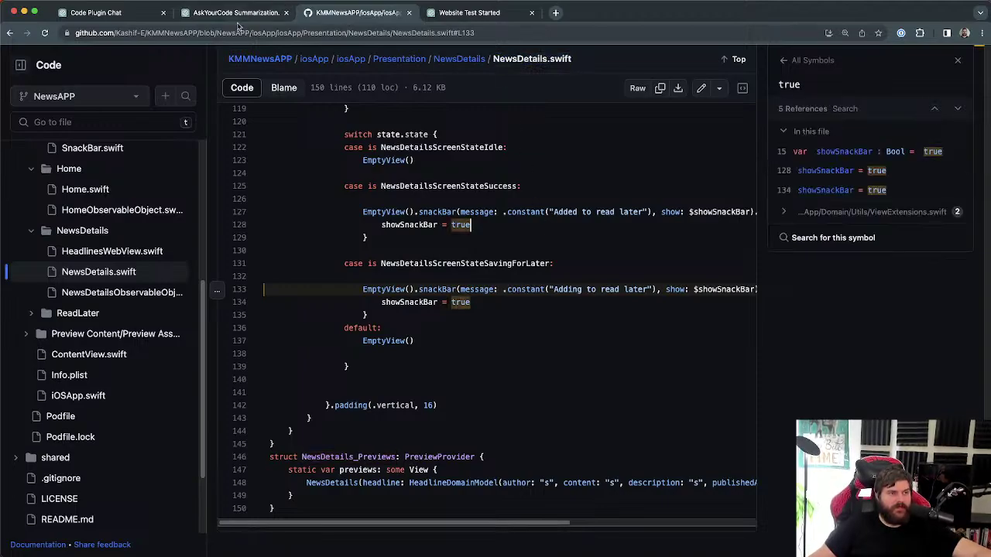
Step: Switch to the Code Plugin Chat in ChatGPT and read the summary's statement on displaying the details of a news headline
{"action": "left_click", "coordinate": [120, 19]}
{"action": "scroll", "coordinate": [548, 319], "scroll_direction": "down", "scroll_amount": 2}
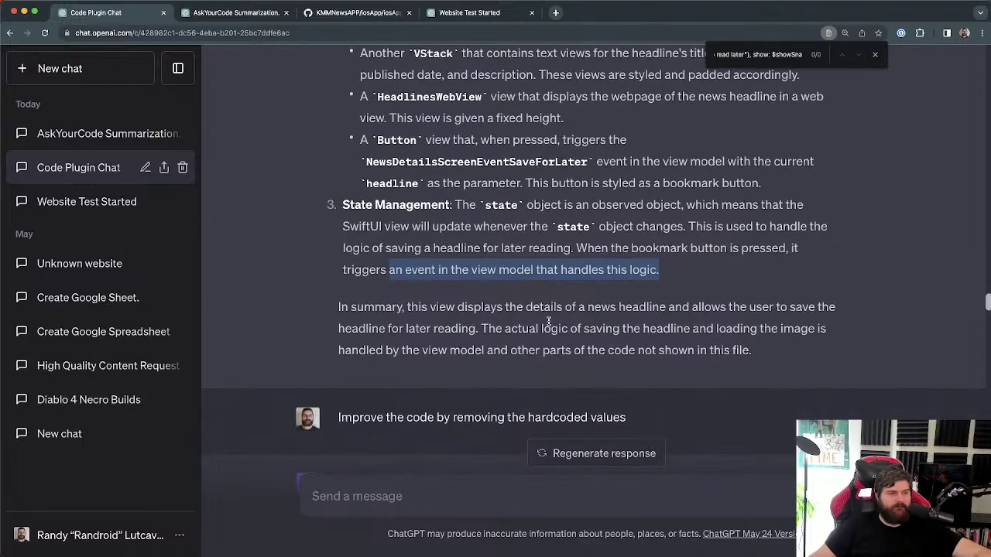
{"action": "left_click_drag", "start_coordinate": [367, 306], "coordinate": [722, 308]}
{"action": "left_click", "coordinate": [575, 321]}
{"action": "left_click", "coordinate": [726, 309]}
{"action": "left_click_drag", "start_coordinate": [525, 307], "coordinate": [664, 309]}
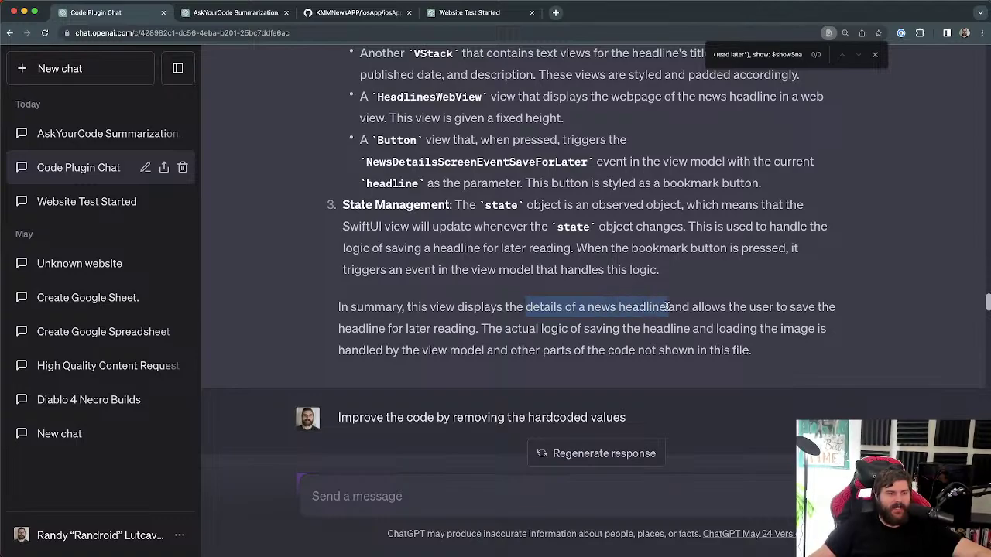
{"action": "left_click", "coordinate": [665, 308]}
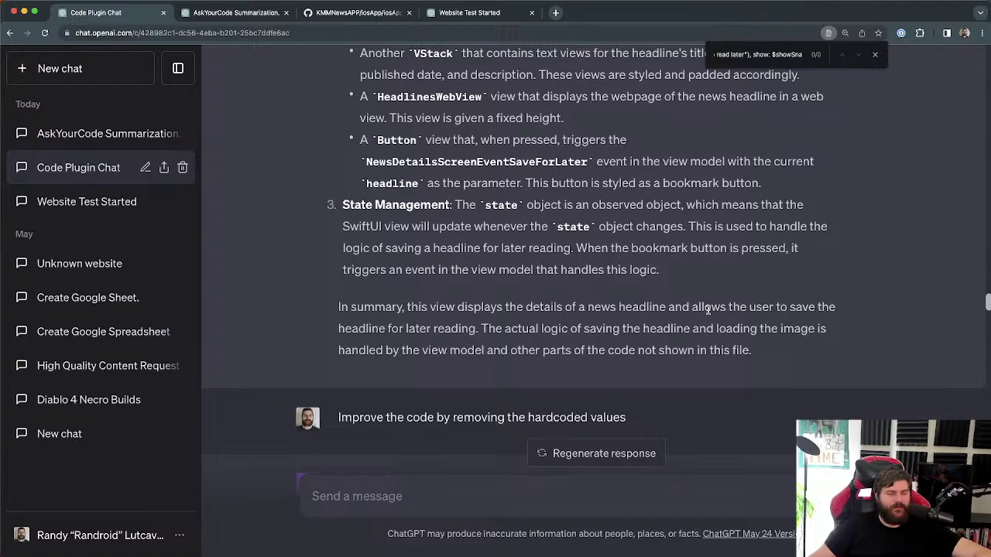
Step: Read the summary's statements on saving the headline for later reading and the actual logic behind it
{"action": "left_click_drag", "start_coordinate": [707, 309], "coordinate": [826, 330]}
{"action": "left_click_drag", "start_coordinate": [777, 309], "coordinate": [826, 330]}
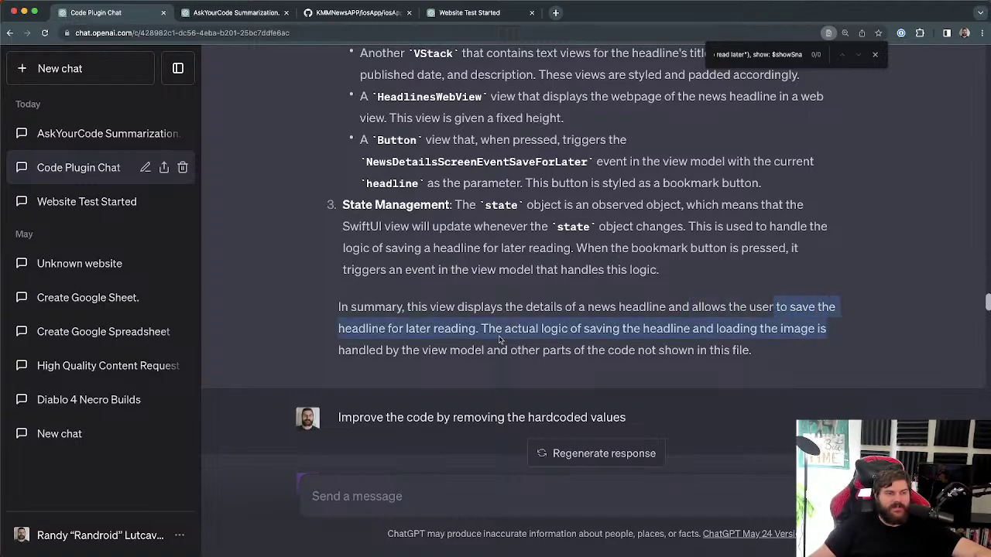
{"action": "left_click", "coordinate": [433, 330]}
{"action": "left_click_drag", "start_coordinate": [482, 328], "coordinate": [831, 350]}
{"action": "left_click", "coordinate": [672, 345]}
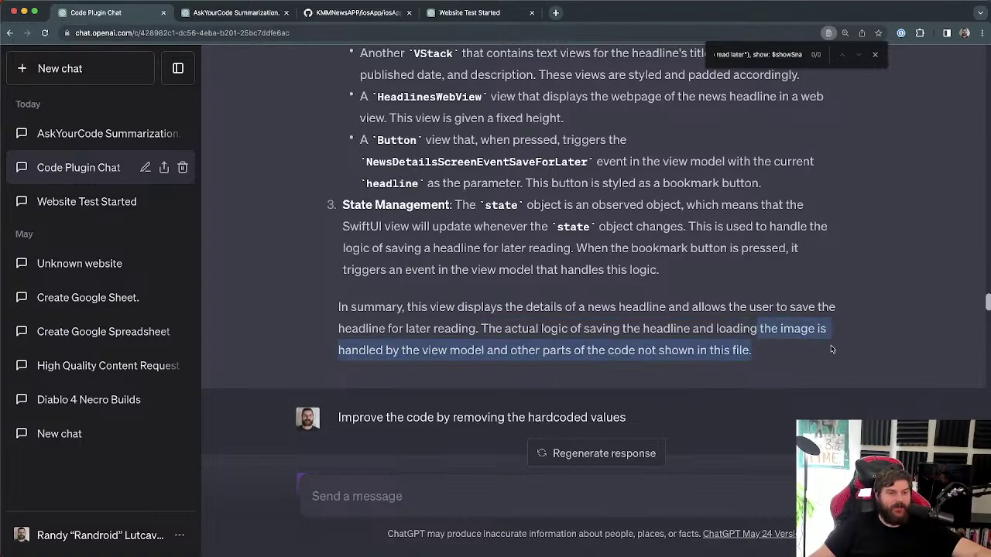
Step: Read the summary's closing words on image loading, the view model and the code not shown in this file
{"action": "left_click", "coordinate": [426, 362]}
{"action": "left_click_drag", "start_coordinate": [400, 350], "coordinate": [777, 354]}
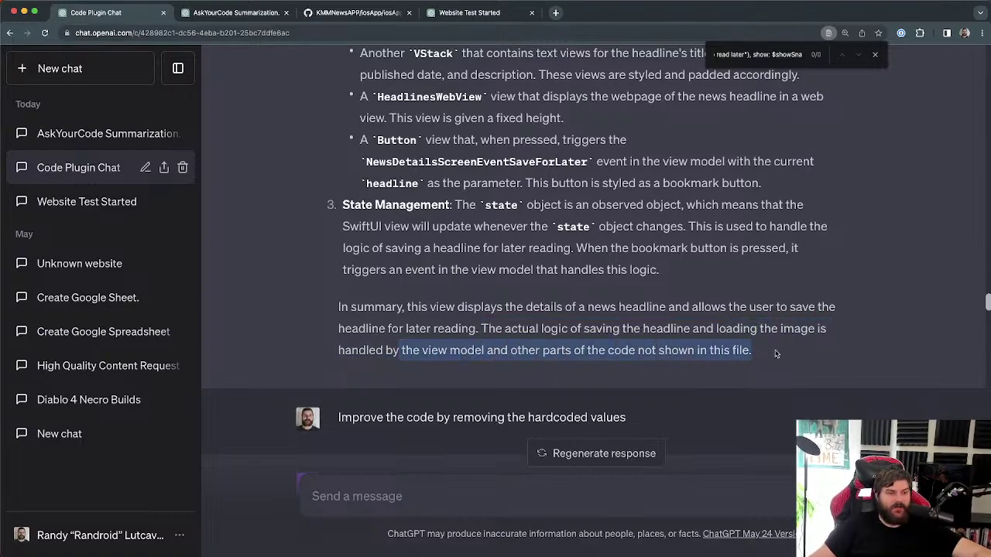
{"action": "left_click", "coordinate": [772, 346]}
{"action": "left_click_drag", "start_coordinate": [716, 328], "coordinate": [814, 328]}
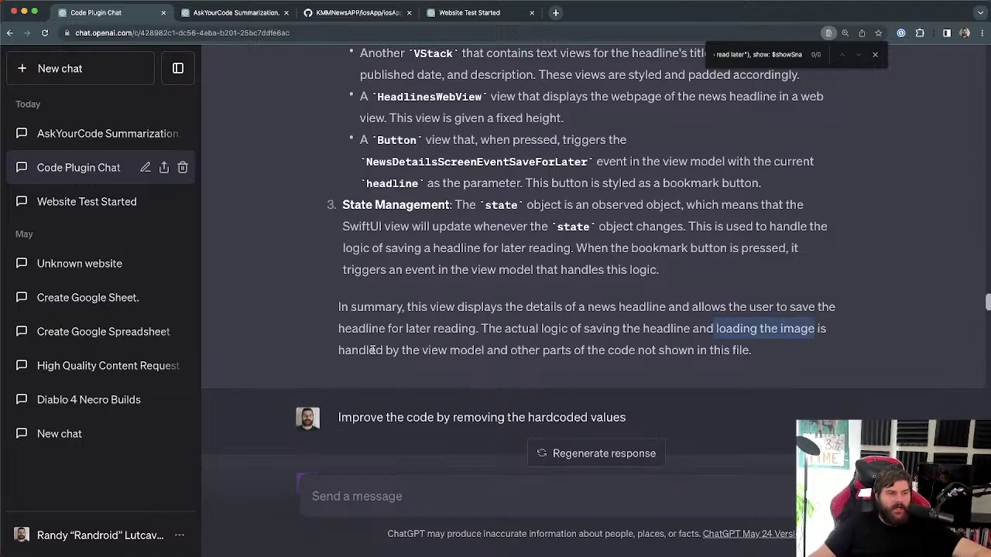
{"action": "left_click_drag", "start_coordinate": [375, 350], "coordinate": [566, 350]}
{"action": "left_click", "coordinate": [767, 356]}
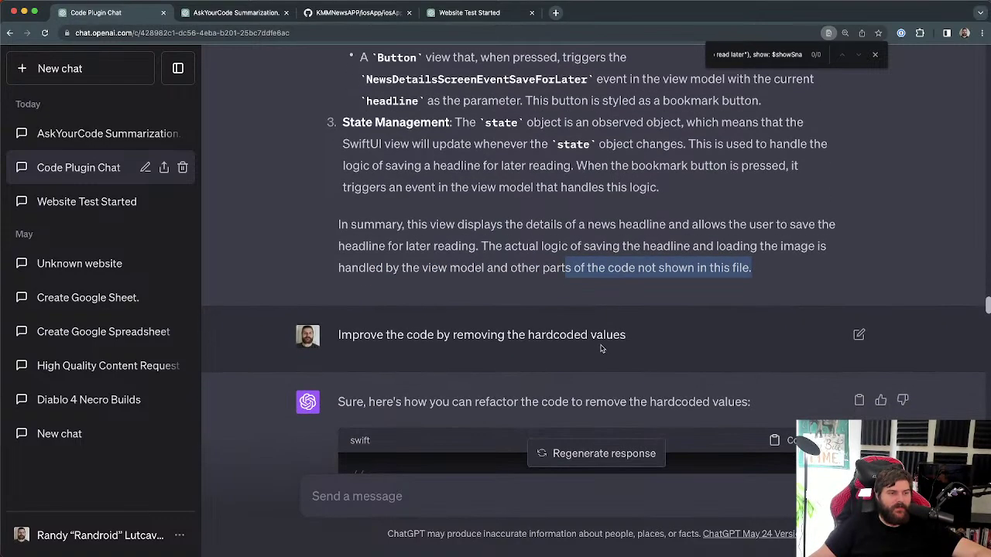
Step: Read the prompt "Improve the code by removing the hardcoded values" and the opening of its refactoring reply
{"action": "left_click", "coordinate": [618, 334]}
{"action": "left_click_drag", "start_coordinate": [351, 330], "coordinate": [337, 333]}
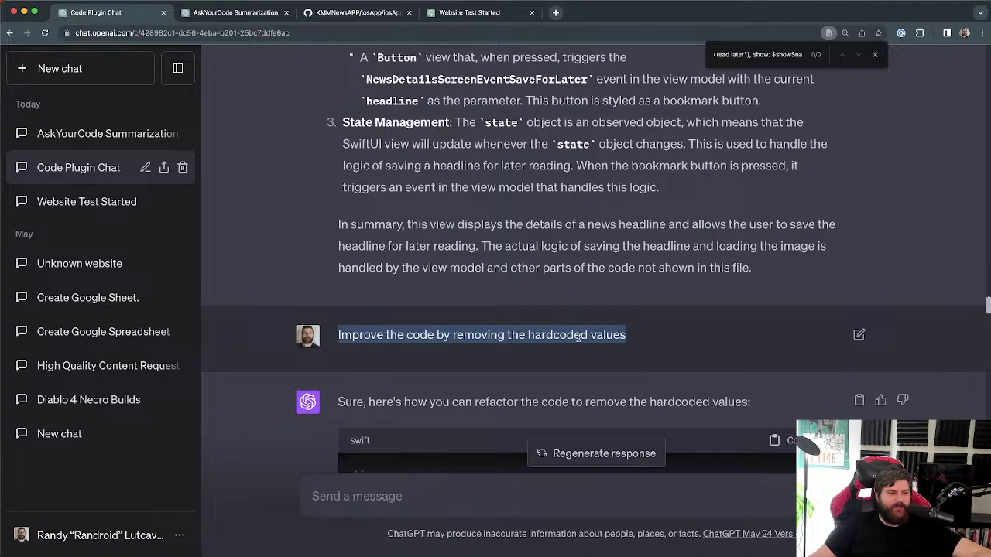
{"action": "left_click", "coordinate": [488, 333]}
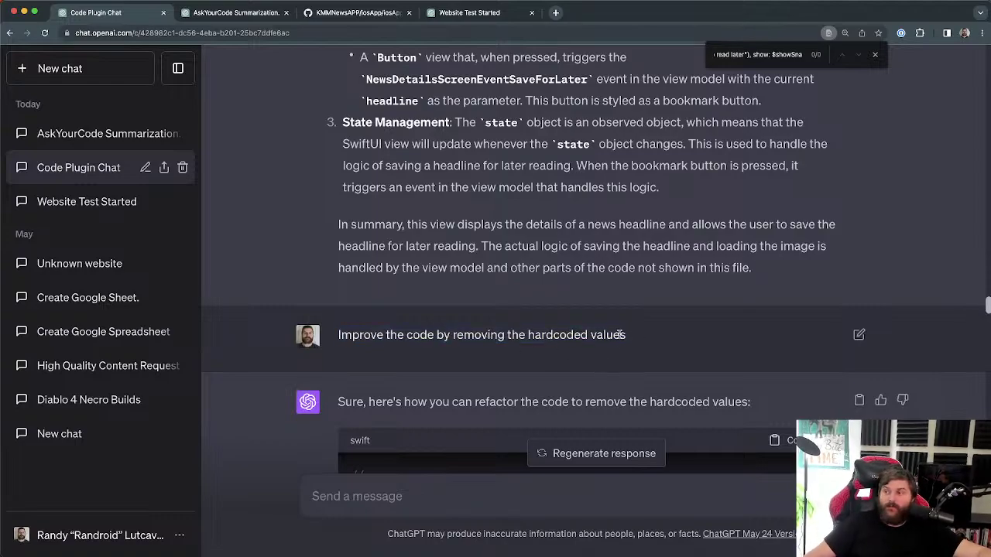
{"action": "scroll", "coordinate": [601, 310], "scroll_direction": "down", "scroll_amount": 2}
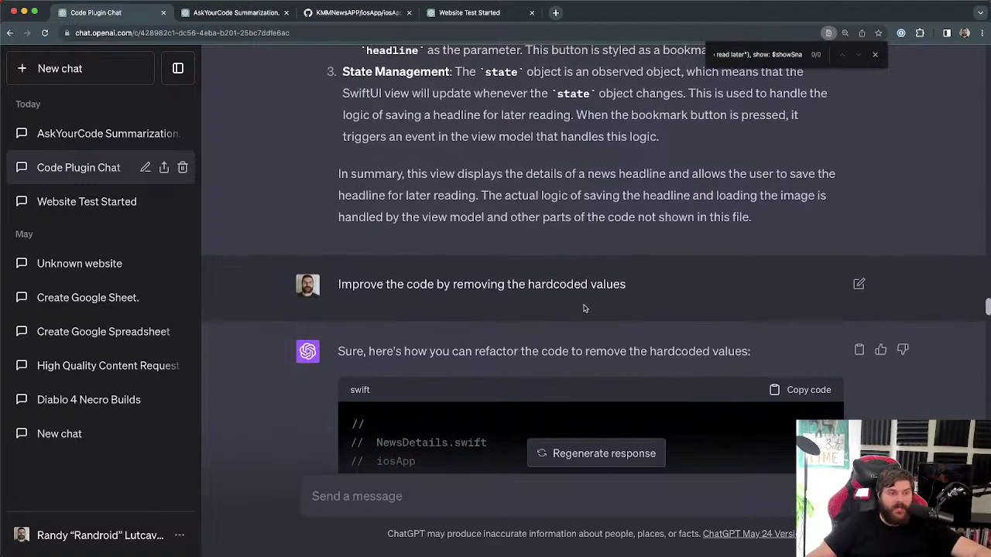
{"action": "left_click_drag", "start_coordinate": [404, 350], "coordinate": [530, 343]}
{"action": "left_click", "coordinate": [531, 343]}
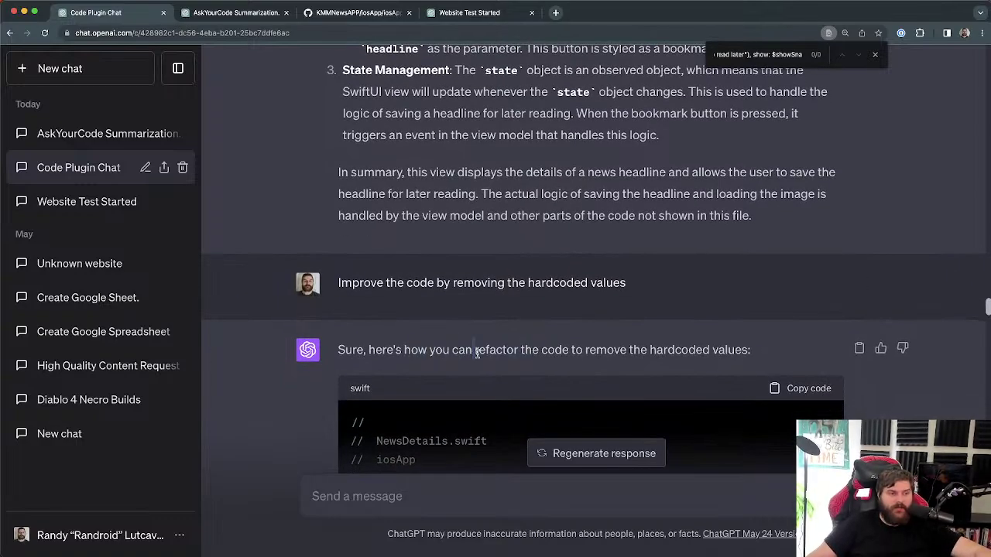
{"action": "scroll", "coordinate": [611, 325], "scroll_direction": "down", "scroll_amount": 2}
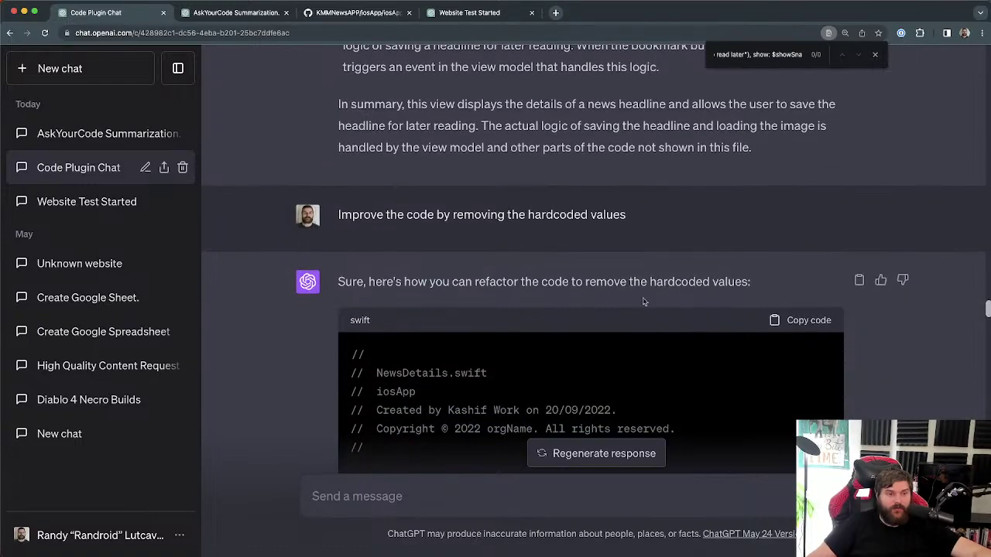
{"action": "left_click_drag", "start_coordinate": [675, 283], "coordinate": [744, 287]}
{"action": "scroll", "coordinate": [504, 352], "scroll_direction": "down", "scroll_amount": 1}
{"action": "scroll", "coordinate": [504, 352], "scroll_direction": "down", "scroll_amount": 8}
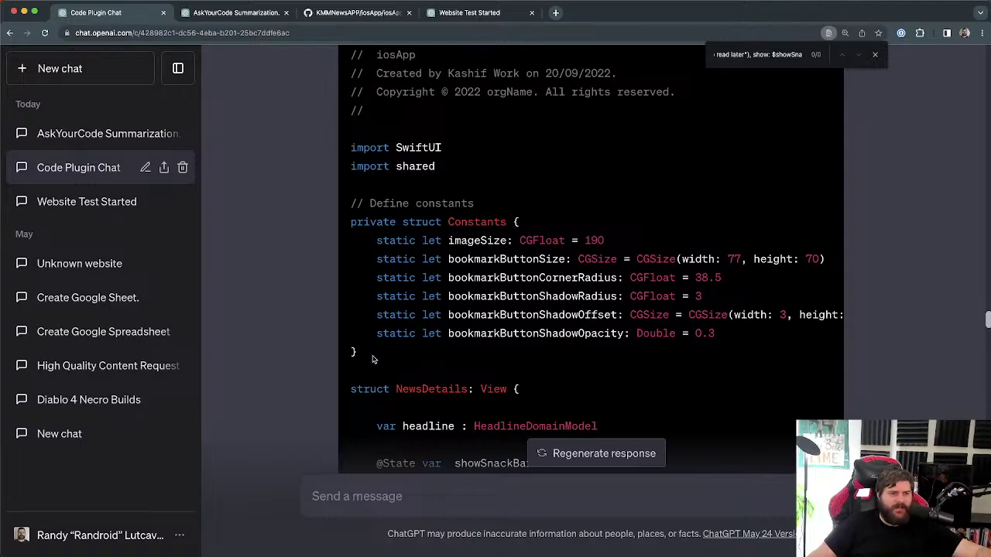
Step: Examine the Constants struct in the refactored code, focusing on the imageSize constant and its value
{"action": "left_click_drag", "start_coordinate": [381, 352], "coordinate": [348, 201]}
{"action": "left_click", "coordinate": [482, 295]}
{"action": "double_click", "coordinate": [502, 241]}
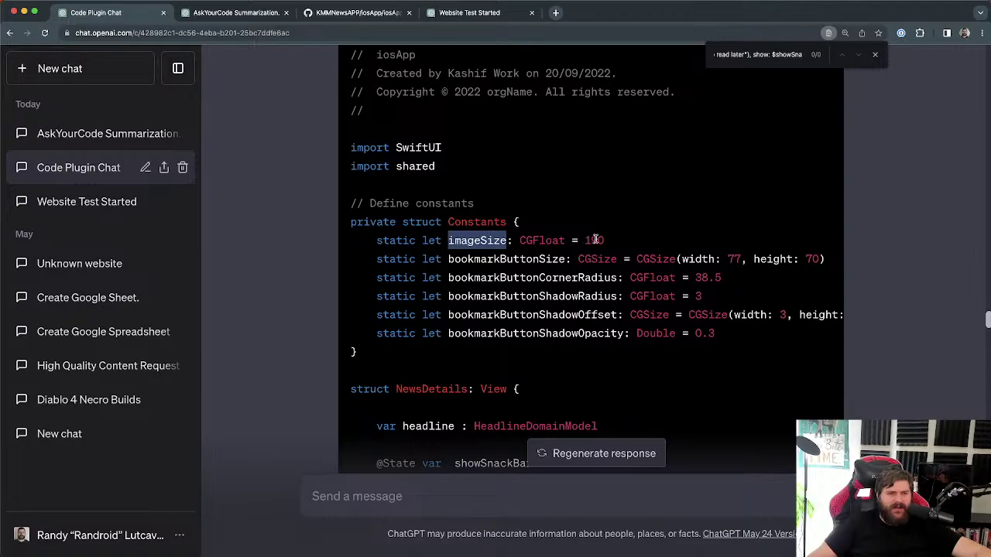
{"action": "double_click", "coordinate": [594, 240]}
{"action": "double_click", "coordinate": [475, 240]}
{"action": "left_click_drag", "start_coordinate": [588, 240], "coordinate": [608, 244]}
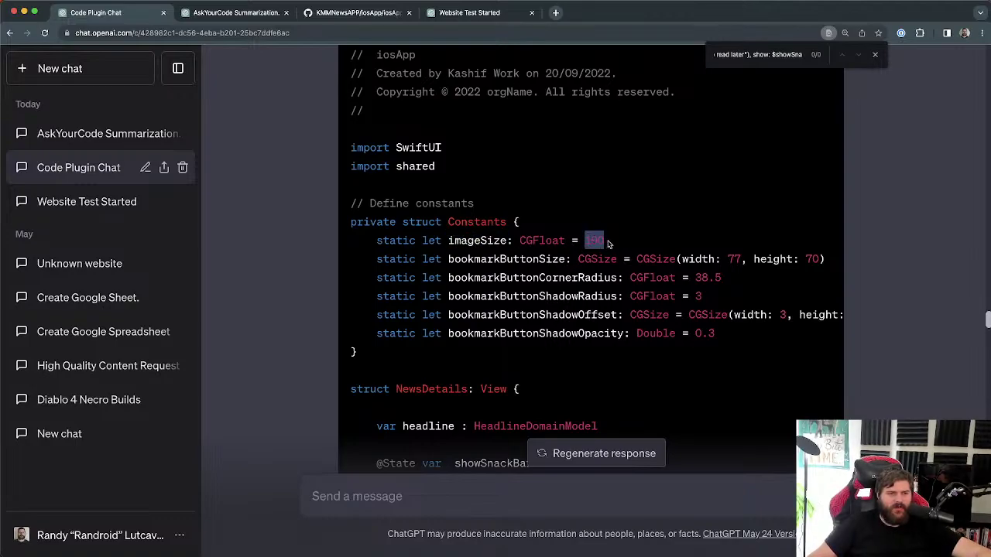
{"action": "double_click", "coordinate": [482, 240]}
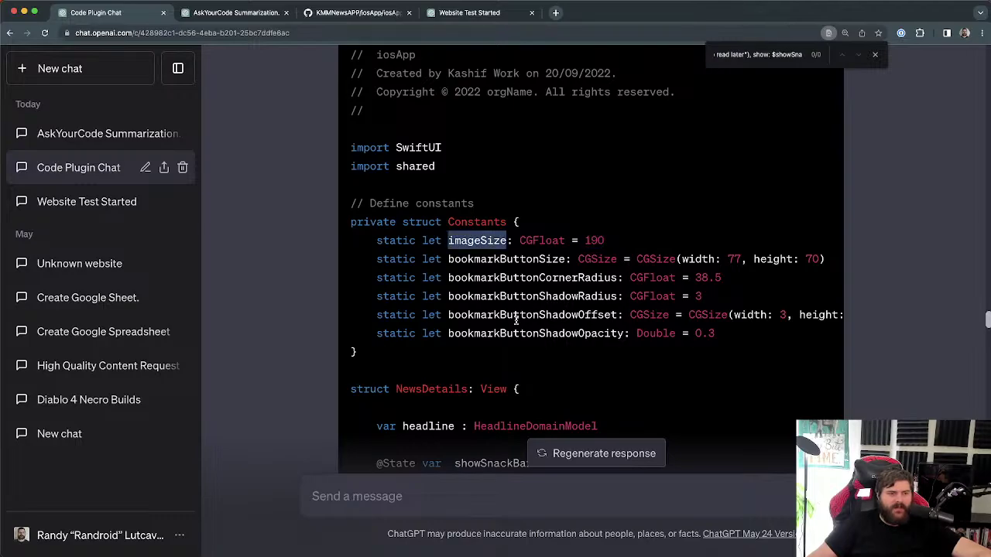
Step: Search the chat for imageSize and examine the width argument of the frame modifier that uses it
{"action": "key", "text": "super+f"}
{"action": "key", "text": "Return"}
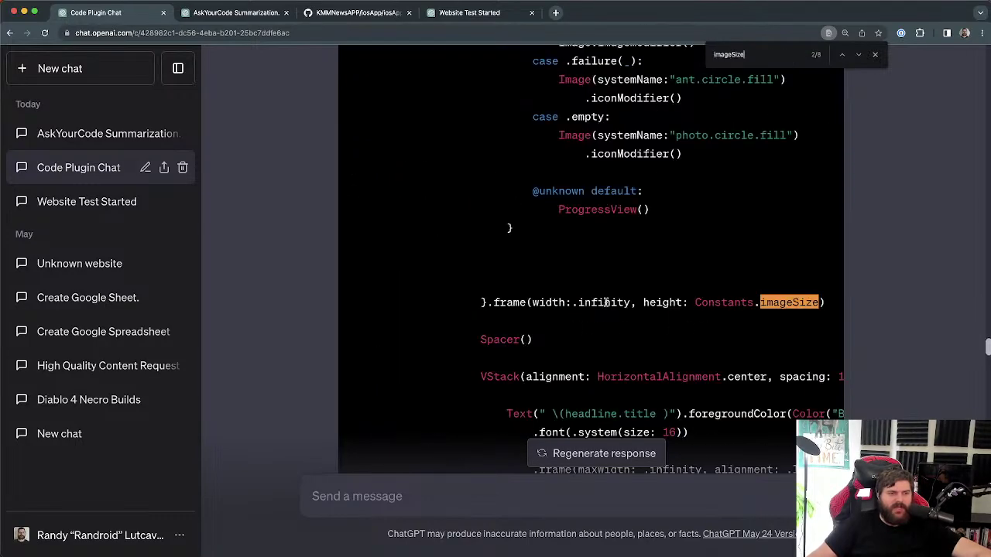
{"action": "left_click_drag", "start_coordinate": [532, 303], "coordinate": [574, 303]}
{"action": "left_click", "coordinate": [633, 307]}
{"action": "double_click", "coordinate": [628, 304]}
{"action": "left_click", "coordinate": [629, 303]}
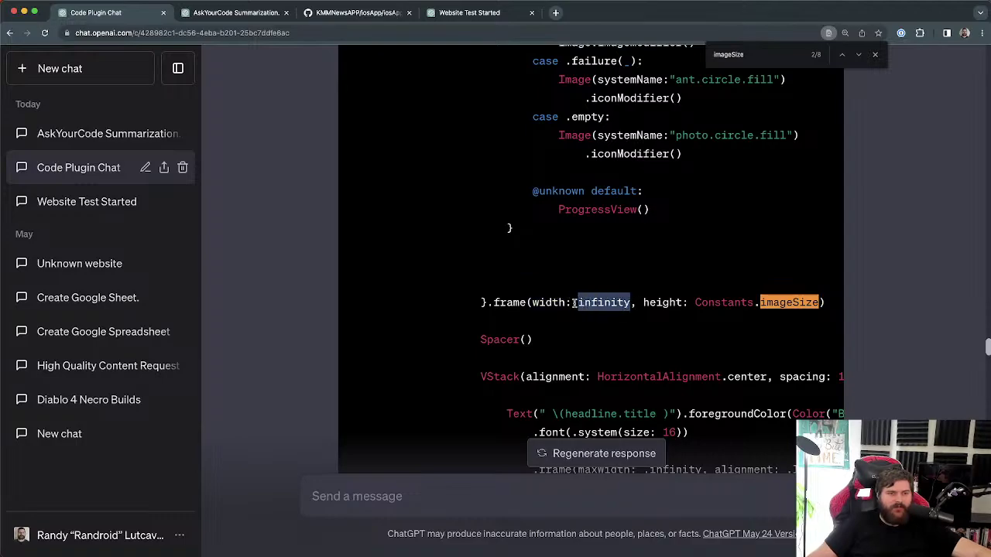
Step: Examine the frame modifier's height argument, Constants.imageSize
{"action": "left_click", "coordinate": [684, 304]}
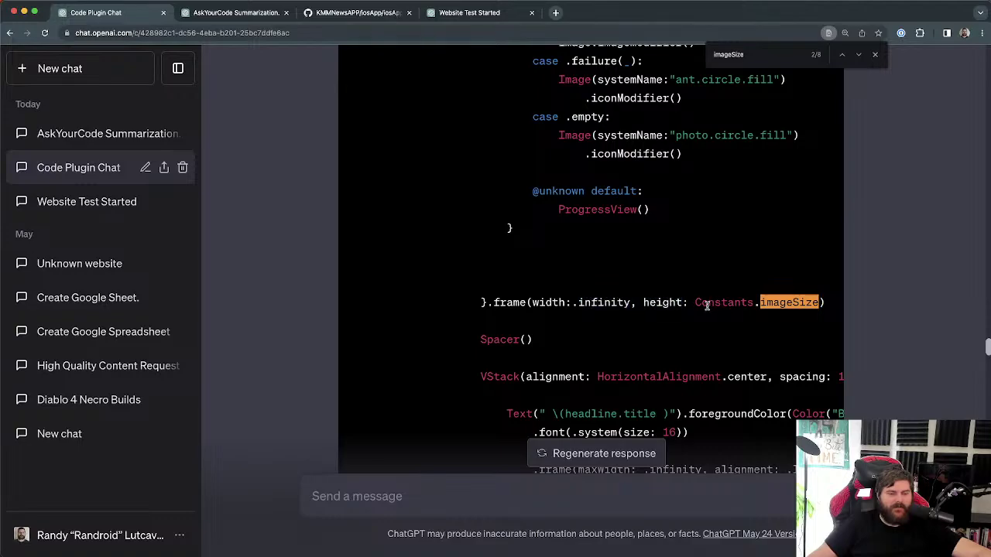
{"action": "double_click", "coordinate": [663, 302]}
{"action": "left_click", "coordinate": [631, 312]}
{"action": "left_click_drag", "start_coordinate": [644, 302], "coordinate": [819, 303]}
{"action": "left_click", "coordinate": [819, 303]}
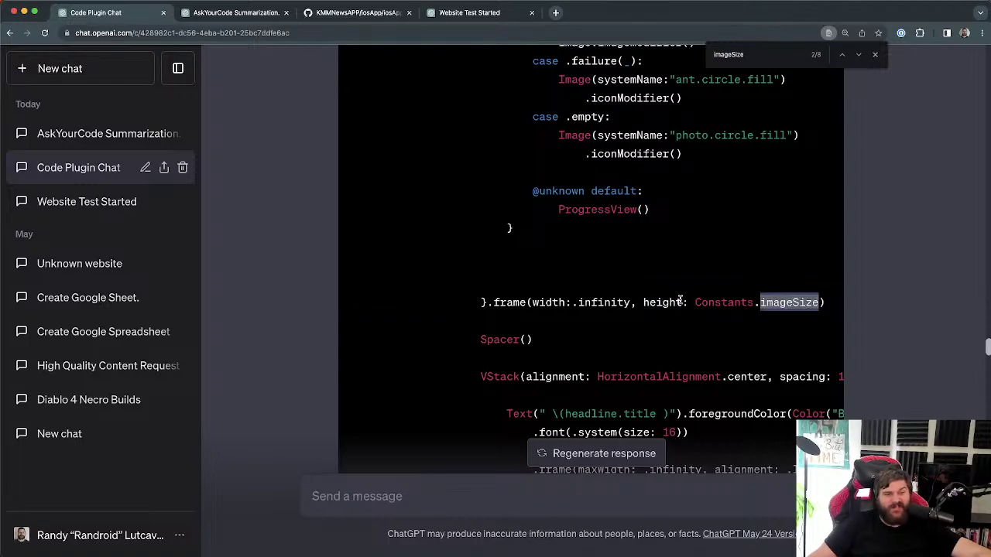
Step: Return to the Constants struct and examine the imageSize declaration again
{"action": "scroll", "coordinate": [670, 306], "scroll_direction": "up", "scroll_amount": 1}
{"action": "scroll", "coordinate": [645, 310], "scroll_direction": "up", "scroll_amount": 3}
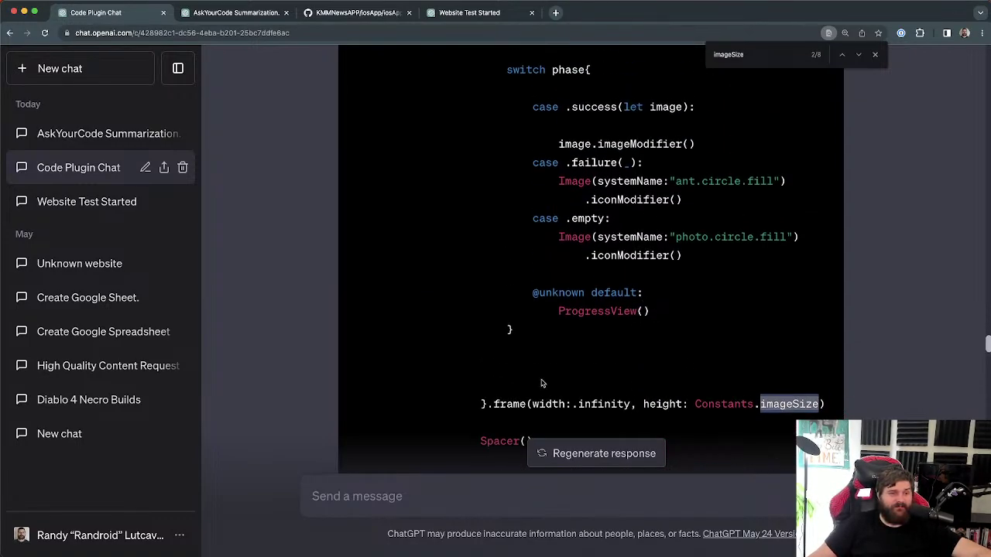
{"action": "scroll", "coordinate": [697, 302], "scroll_direction": "up", "scroll_amount": 15}
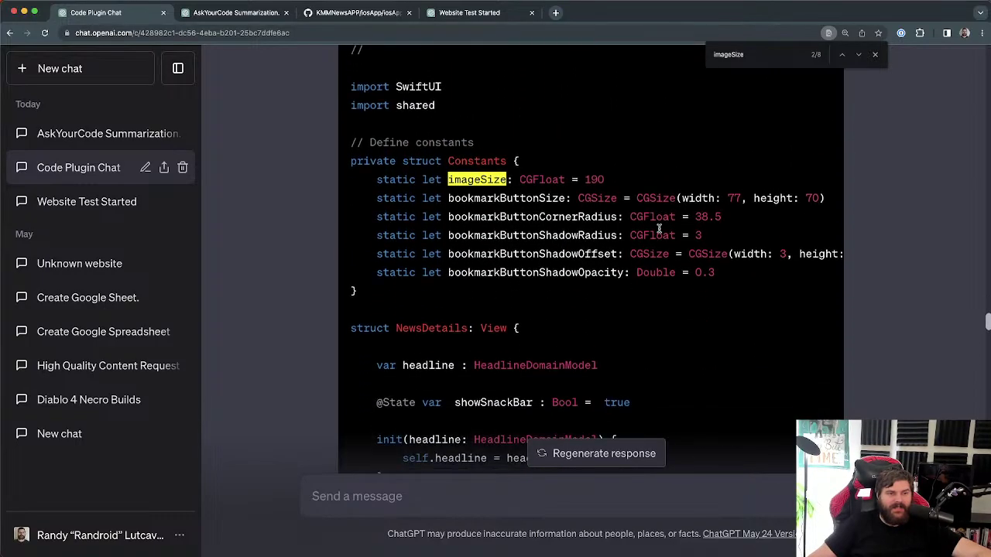
{"action": "double_click", "coordinate": [491, 179]}
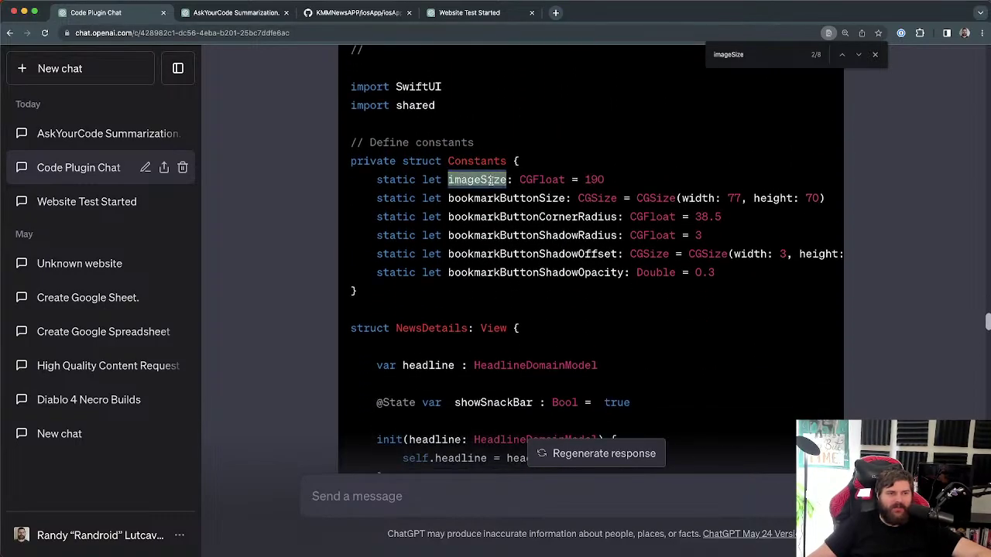
Step: Examine the imageSize value and the bookmark button's shadow radius and shadow opacity constants in the Constants struct
{"action": "double_click", "coordinate": [600, 180]}
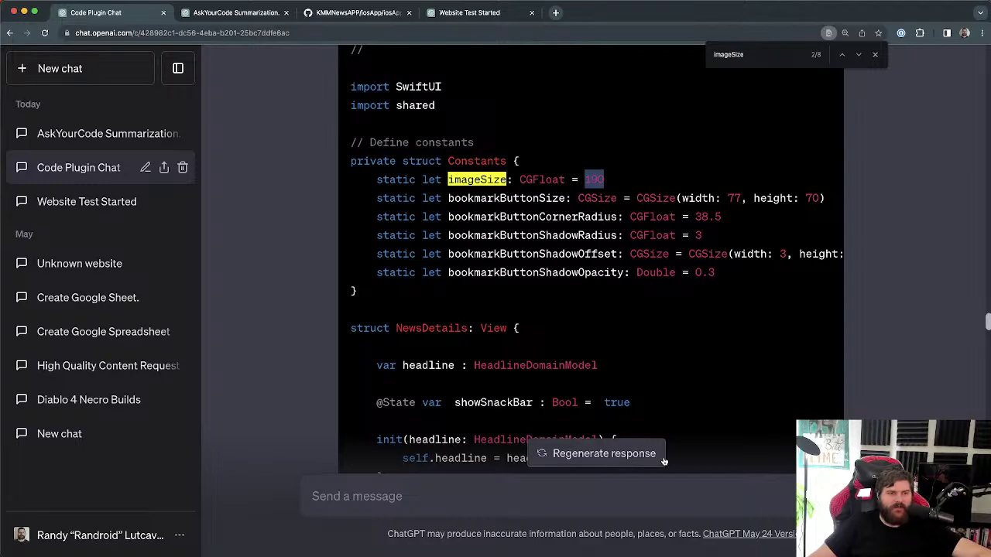
{"action": "double_click", "coordinate": [512, 234]}
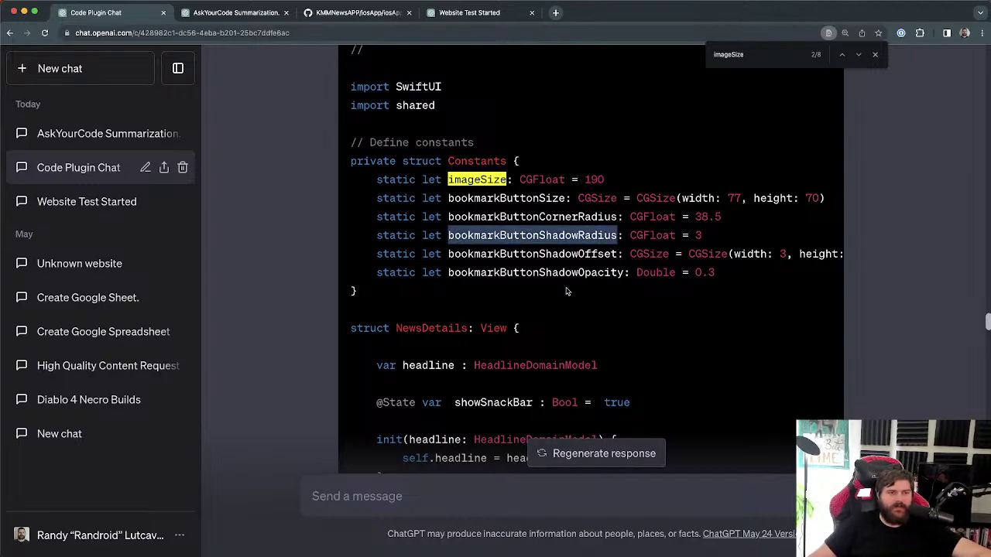
{"action": "double_click", "coordinate": [564, 274]}
Step: Read through the refactored NewsDetails view body, from the Constants struct down to the final VStack with the button
{"action": "scroll", "coordinate": [654, 319], "scroll_direction": "down", "scroll_amount": 10}
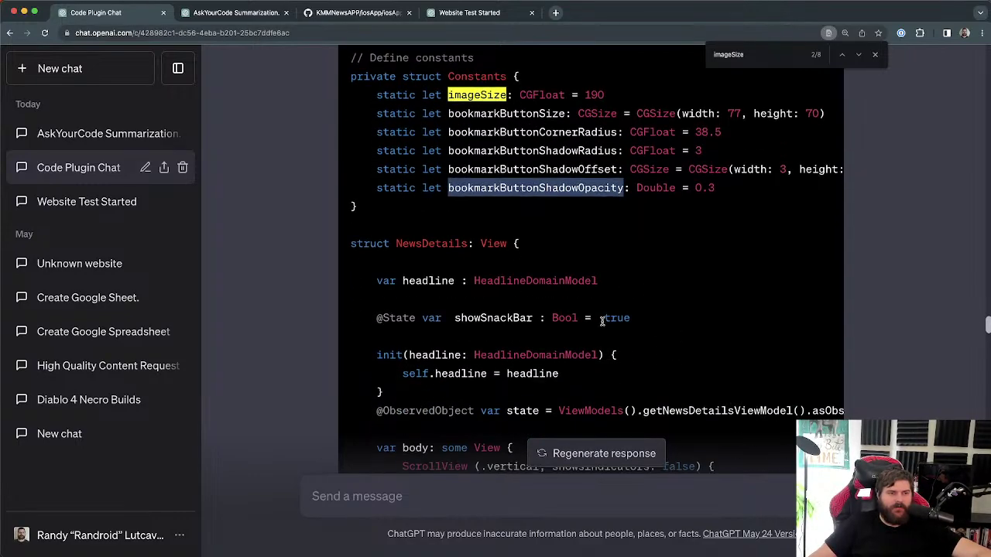
{"action": "scroll", "coordinate": [664, 308], "scroll_direction": "down", "scroll_amount": 2}
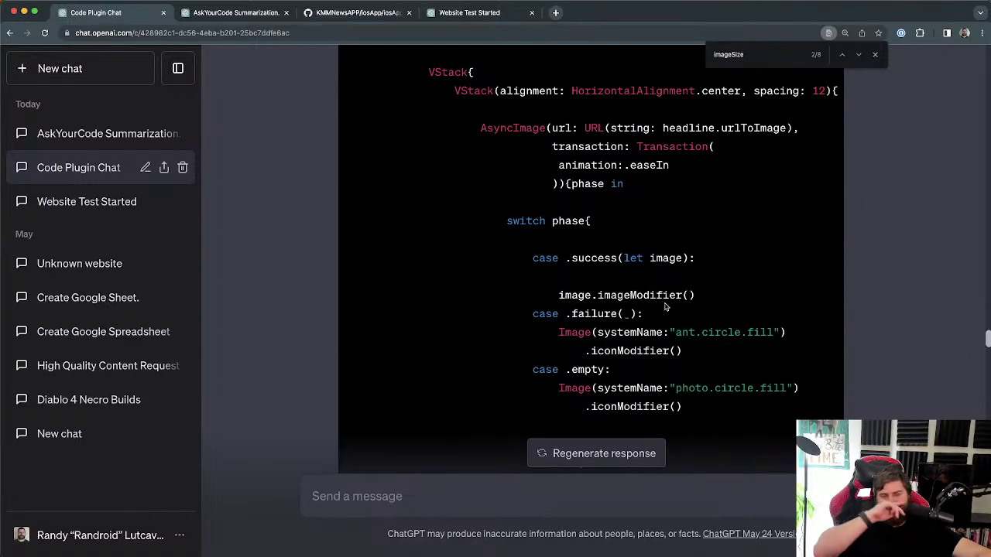
{"action": "scroll", "coordinate": [604, 291], "scroll_direction": "down", "scroll_amount": 6}
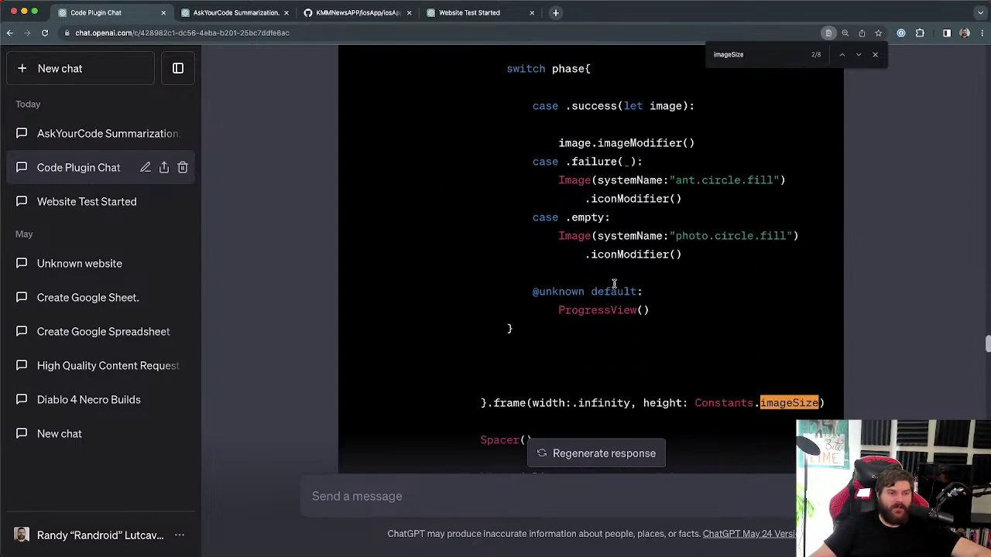
{"action": "scroll", "coordinate": [599, 271], "scroll_direction": "down", "scroll_amount": 7}
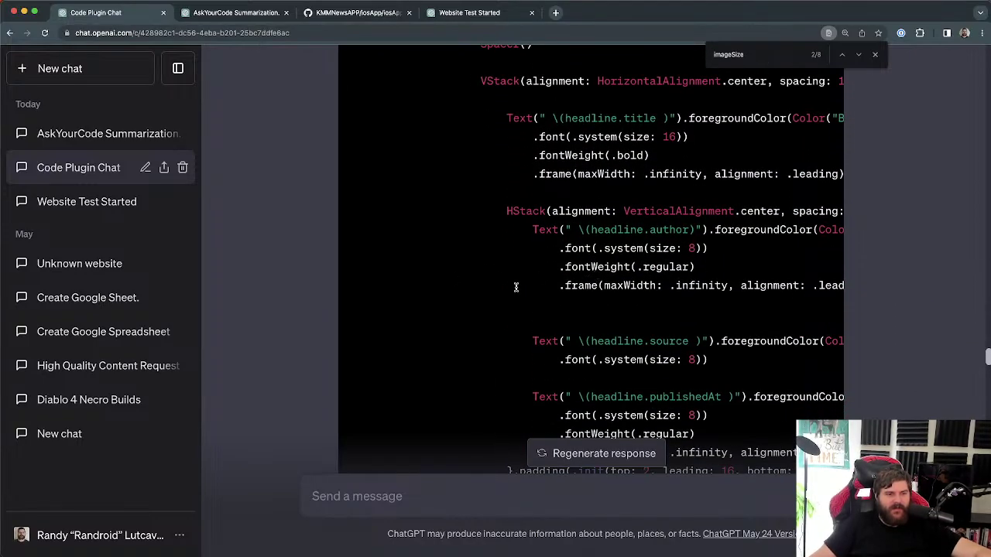
{"action": "scroll", "coordinate": [517, 288], "scroll_direction": "down", "scroll_amount": 1}
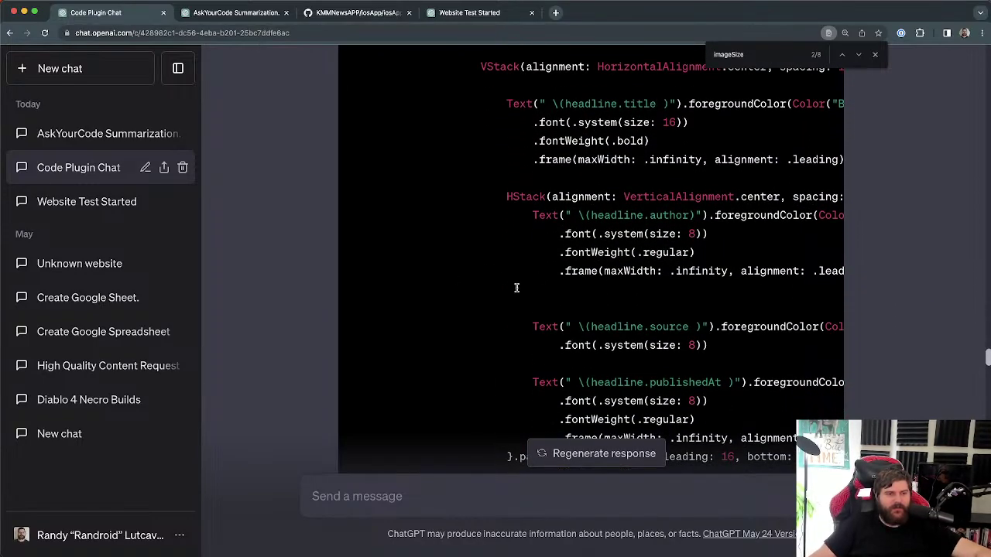
{"action": "scroll", "coordinate": [517, 288], "scroll_direction": "down", "scroll_amount": 4}
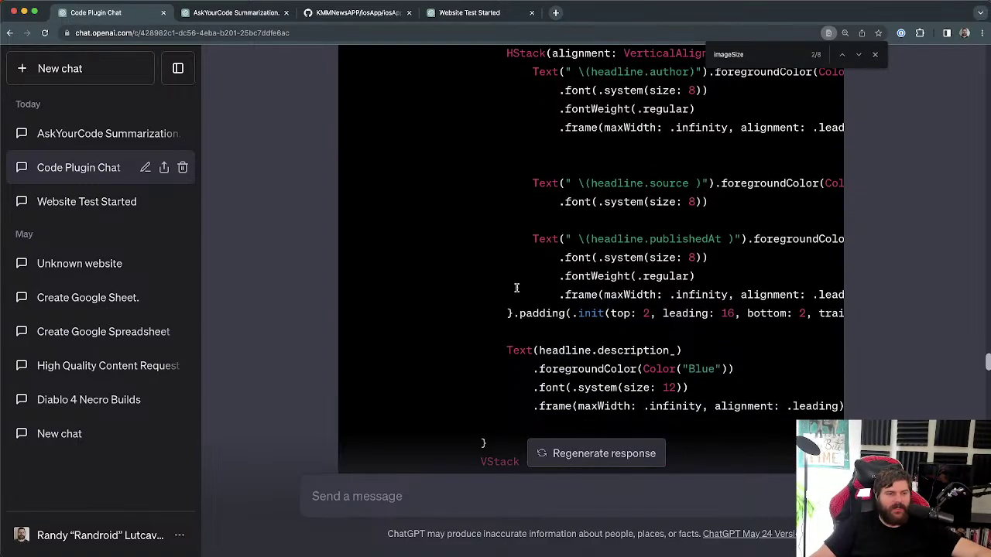
{"action": "scroll", "coordinate": [517, 288], "scroll_direction": "down", "scroll_amount": 6}
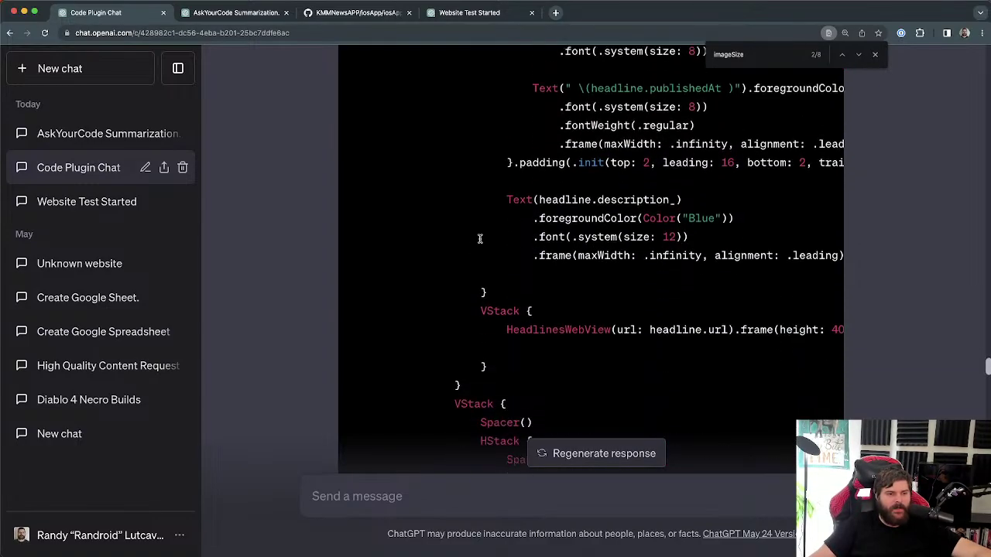
{"action": "scroll", "coordinate": [496, 263], "scroll_direction": "down", "scroll_amount": 2}
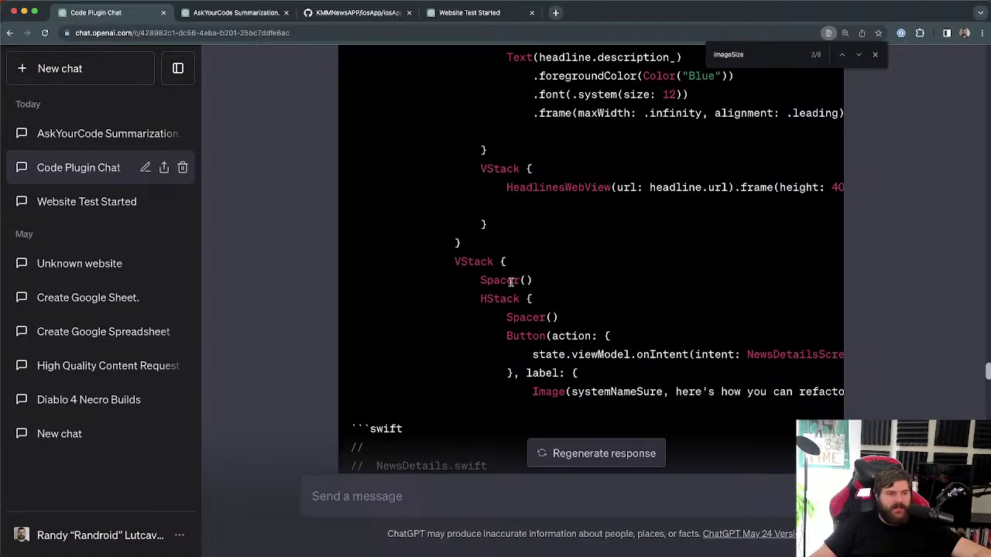
Step: Examine the final VStack block with the button, down to its Image line
{"action": "left_click_drag", "start_coordinate": [462, 263], "coordinate": [607, 385]}
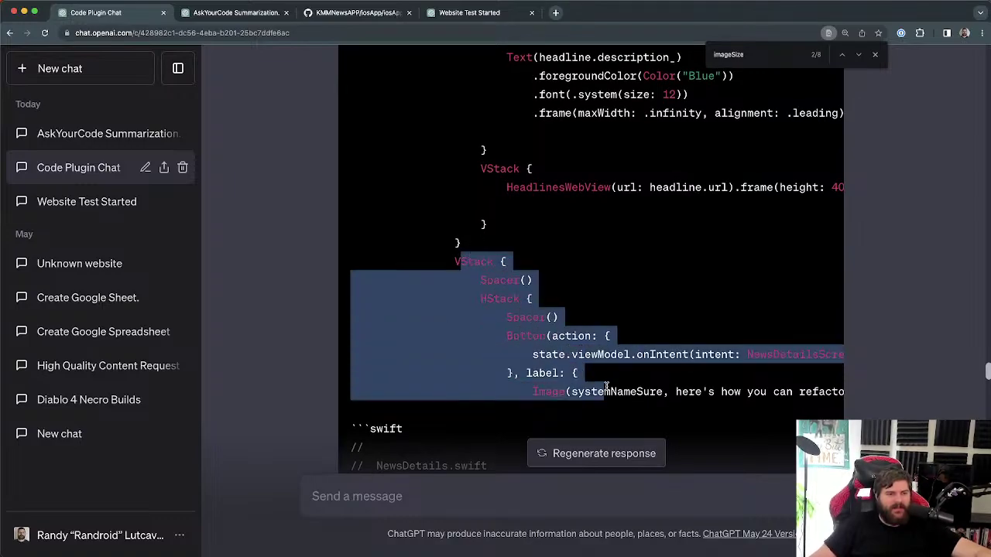
{"action": "left_click", "coordinate": [570, 405]}
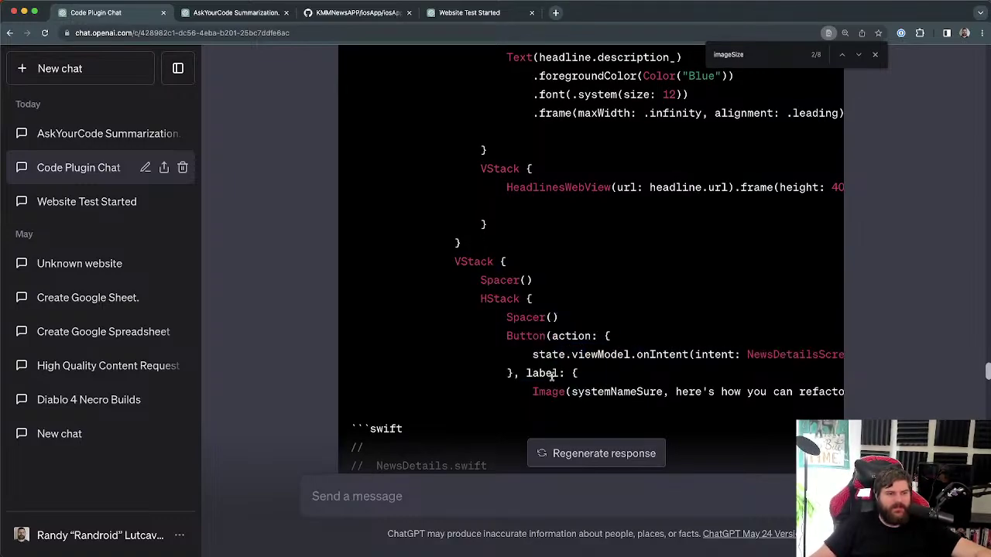
{"action": "left_click_drag", "start_coordinate": [455, 261], "coordinate": [626, 395]}
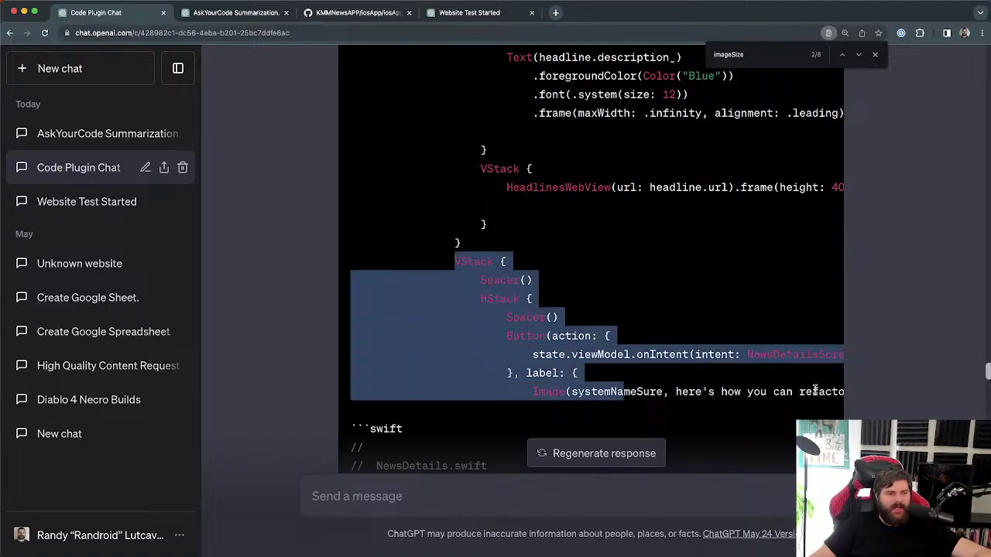
{"action": "left_click", "coordinate": [783, 393]}
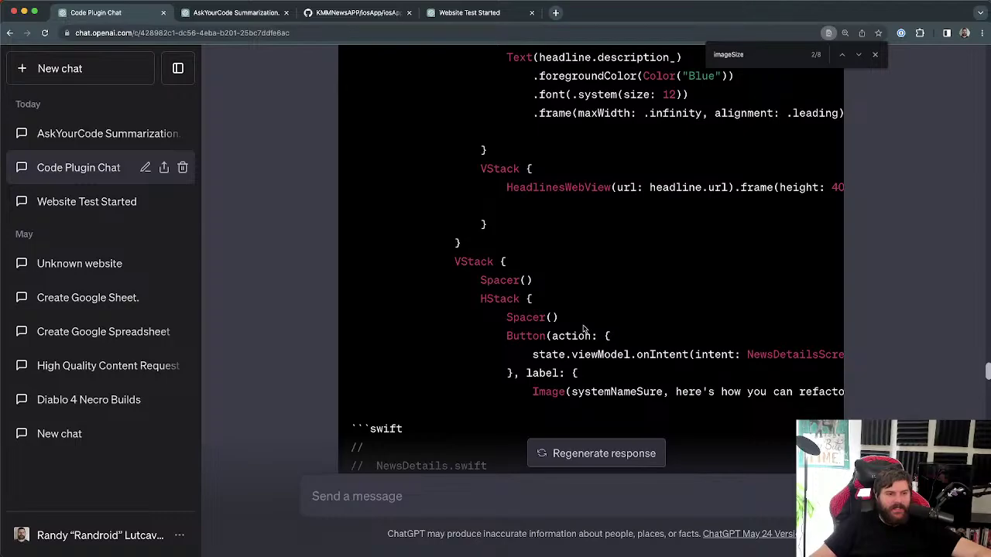
Step: Compare the NewsDetails.swift code after the final VStack with the first copy at the start of the code block
{"action": "scroll", "coordinate": [584, 329], "scroll_direction": "down", "scroll_amount": 5}
{"action": "left_click_drag", "start_coordinate": [366, 243], "coordinate": [474, 420]}
{"action": "left_click", "coordinate": [474, 420]}
{"action": "scroll", "coordinate": [475, 421], "scroll_direction": "down", "scroll_amount": 15}
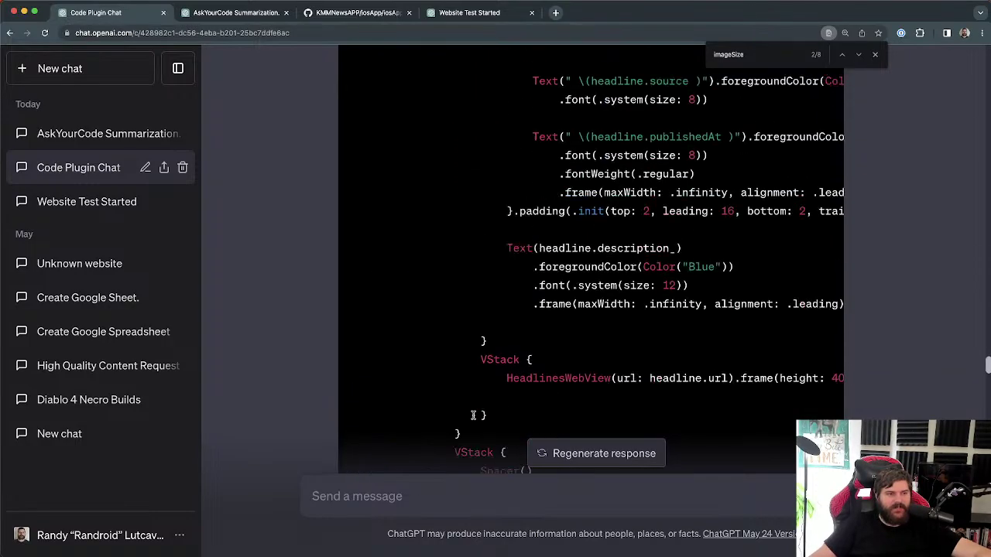
{"action": "scroll", "coordinate": [473, 414], "scroll_direction": "up", "scroll_amount": 15}
{"action": "scroll", "coordinate": [473, 414], "scroll_direction": "up", "scroll_amount": 5}
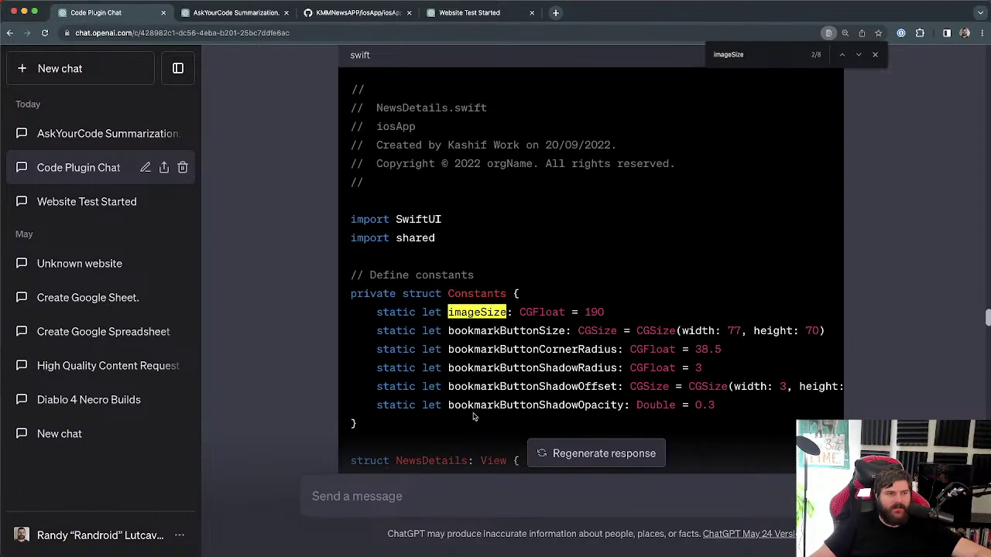
Step: Examine the file header, imports and imageSize constant in the first and repeated copies of NewsDetails.swift
{"action": "left_click_drag", "start_coordinate": [358, 109], "coordinate": [445, 269]}
{"action": "scroll", "coordinate": [445, 269], "scroll_direction": "down", "scroll_amount": 15}
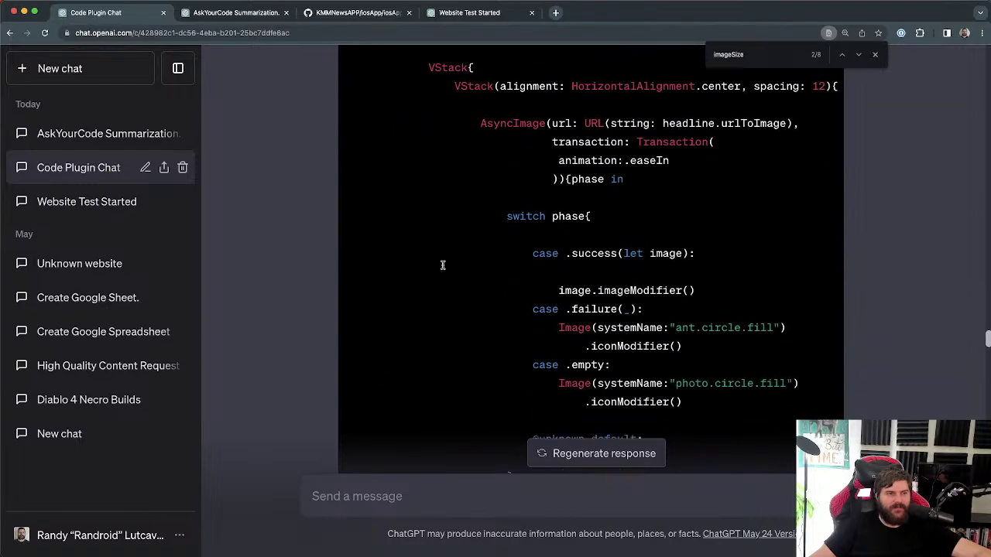
{"action": "scroll", "coordinate": [443, 264], "scroll_direction": "up", "scroll_amount": 15}
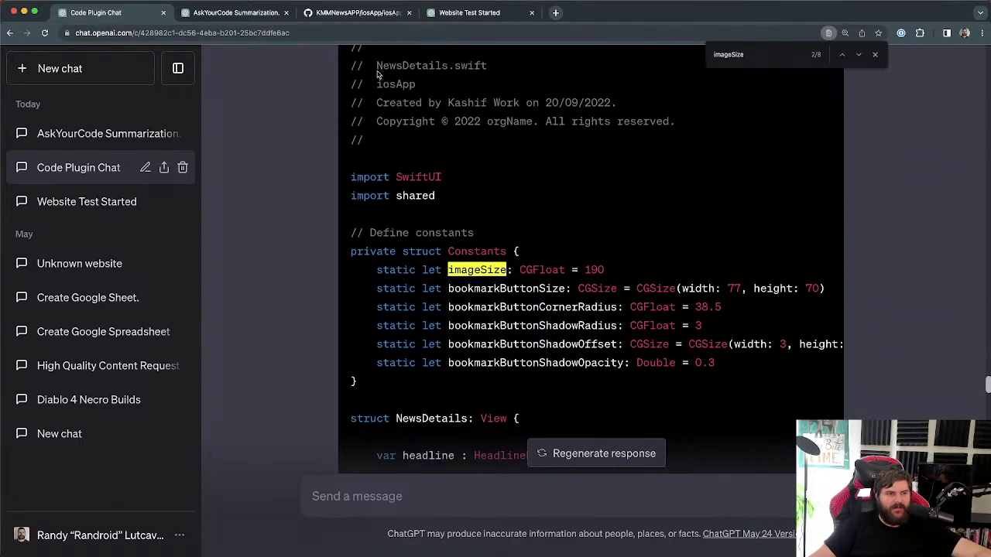
{"action": "left_click_drag", "start_coordinate": [445, 267], "coordinate": [499, 341]}
{"action": "scroll", "coordinate": [496, 333], "scroll_direction": "down", "scroll_amount": 3}
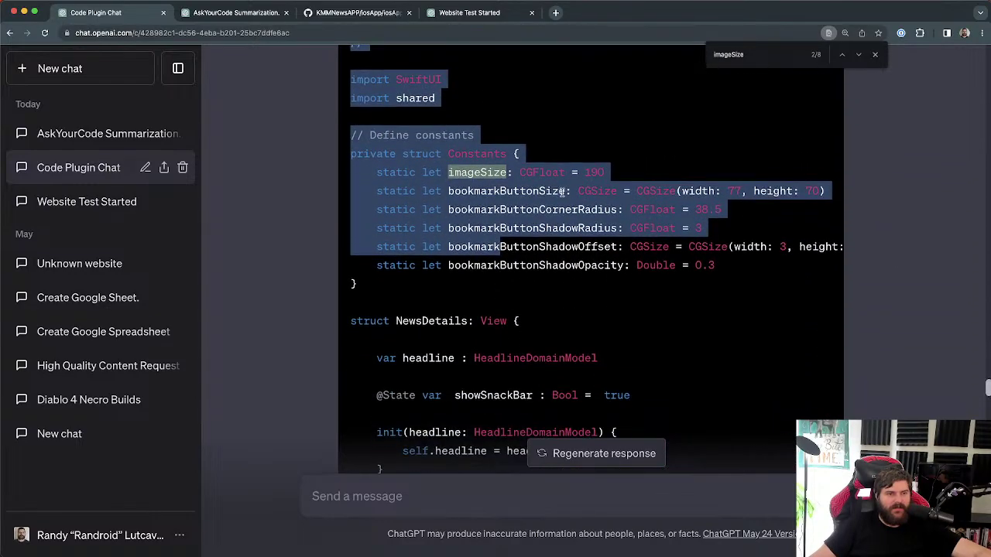
{"action": "left_click", "coordinate": [484, 172]}
{"action": "double_click", "coordinate": [594, 172]}
{"action": "scroll", "coordinate": [521, 230], "scroll_direction": "down", "scroll_amount": 5}
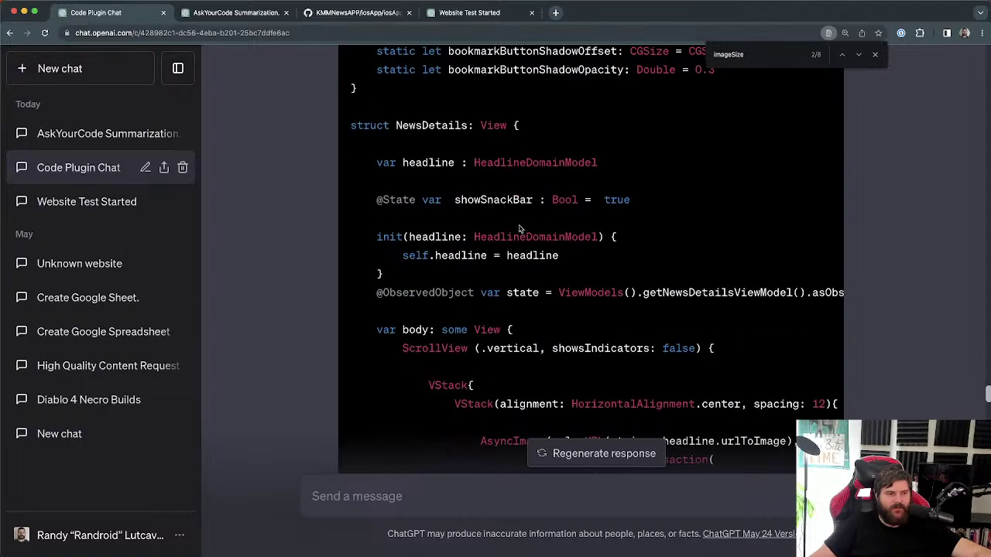
Step: Check how the repeated NewsDetails code ends, from its last VStack to the Image line
{"action": "scroll", "coordinate": [453, 217], "scroll_direction": "down", "scroll_amount": 15}
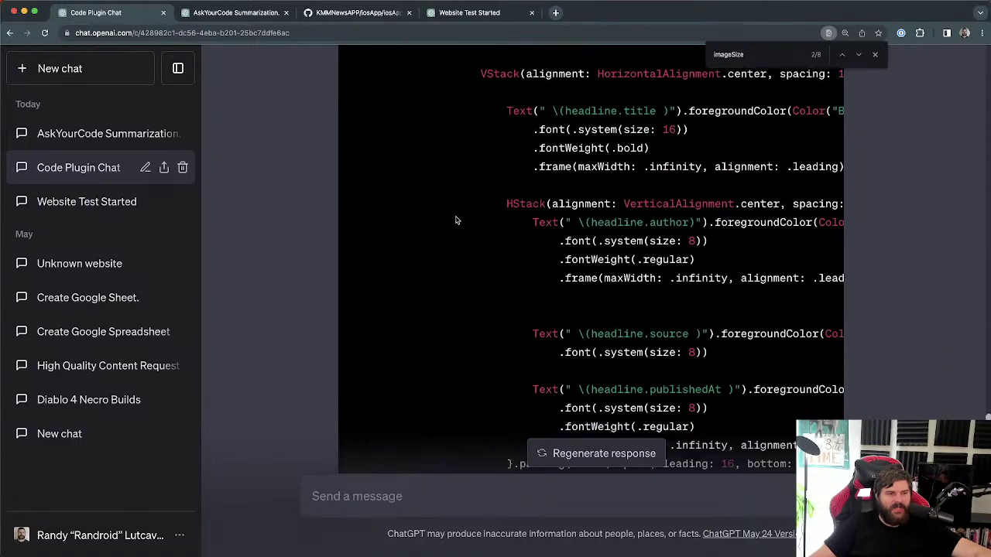
{"action": "scroll", "coordinate": [455, 221], "scroll_direction": "down", "scroll_amount": 5}
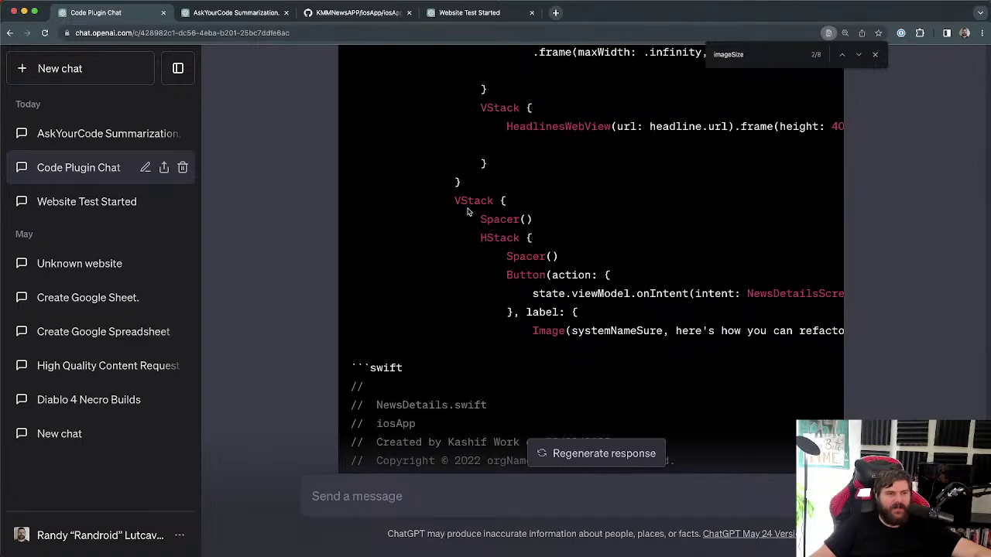
{"action": "left_click_drag", "start_coordinate": [461, 203], "coordinate": [588, 354]}
{"action": "left_click", "coordinate": [438, 358]}
Step: Follow the remaining copies of the refactored code to the end of ChatGPT's response
{"action": "scroll", "coordinate": [454, 333], "scroll_direction": "down", "scroll_amount": 15}
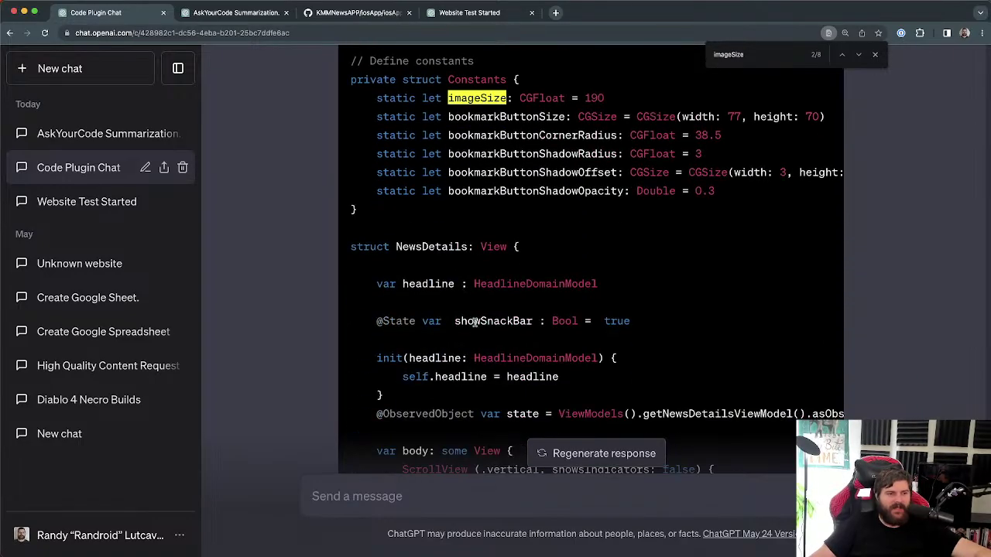
{"action": "scroll", "coordinate": [475, 325], "scroll_direction": "down", "scroll_amount": 15}
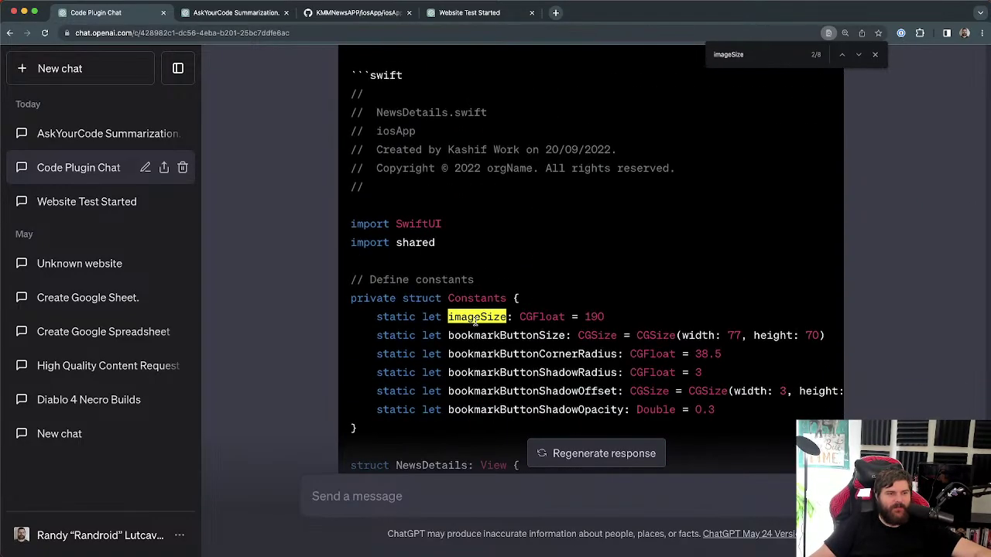
{"action": "scroll", "coordinate": [475, 322], "scroll_direction": "down", "scroll_amount": 6}
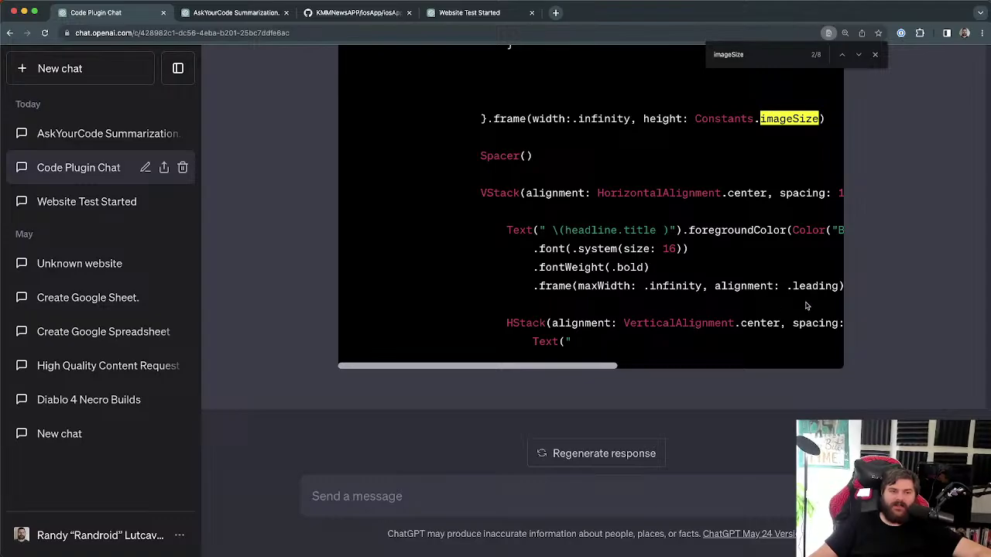
Step: Return to the start of the Code Plugin Chat conversation and close the imageSize search
{"action": "key", "text": "shift+Return"}
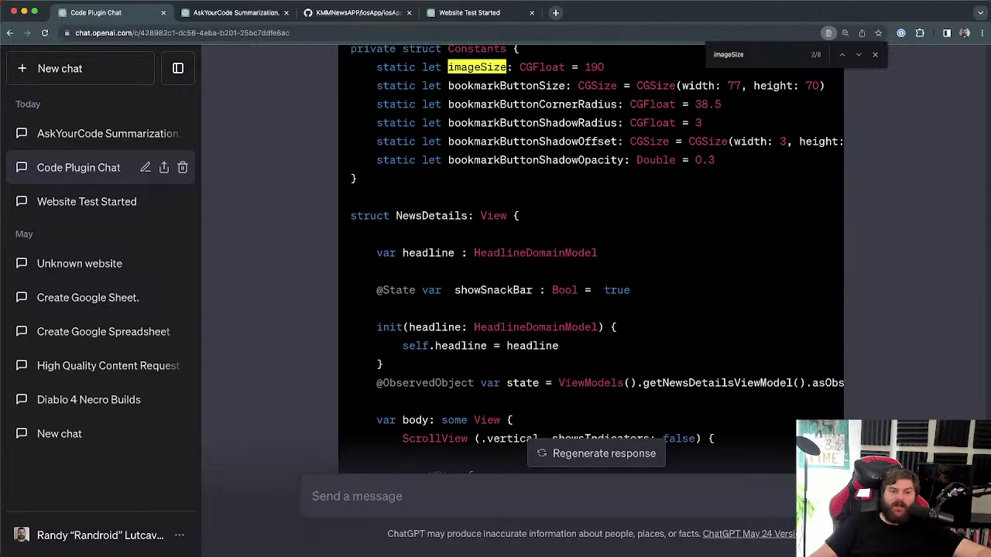
{"action": "scroll", "coordinate": [592, 256], "scroll_direction": "up", "scroll_amount": 20}
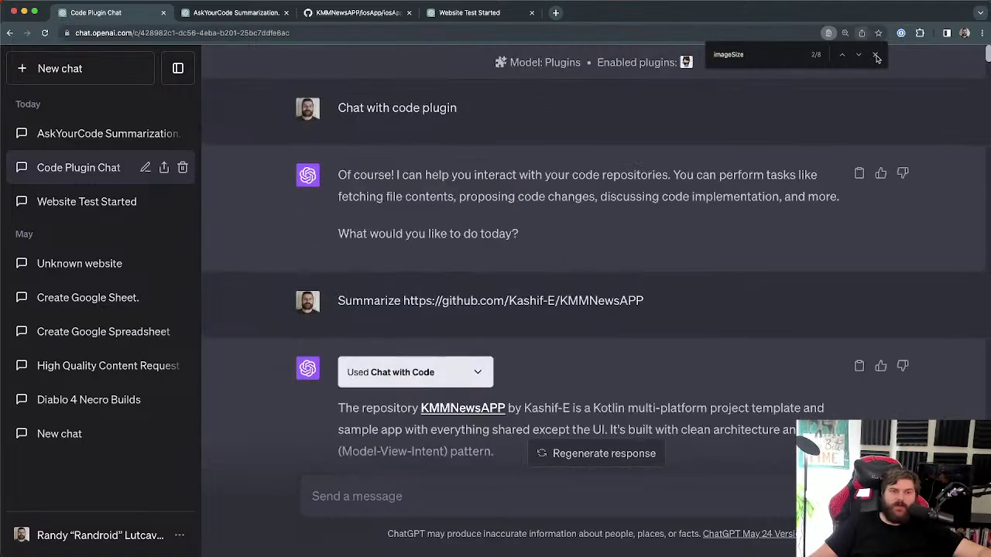
{"action": "key", "text": "Escape"}
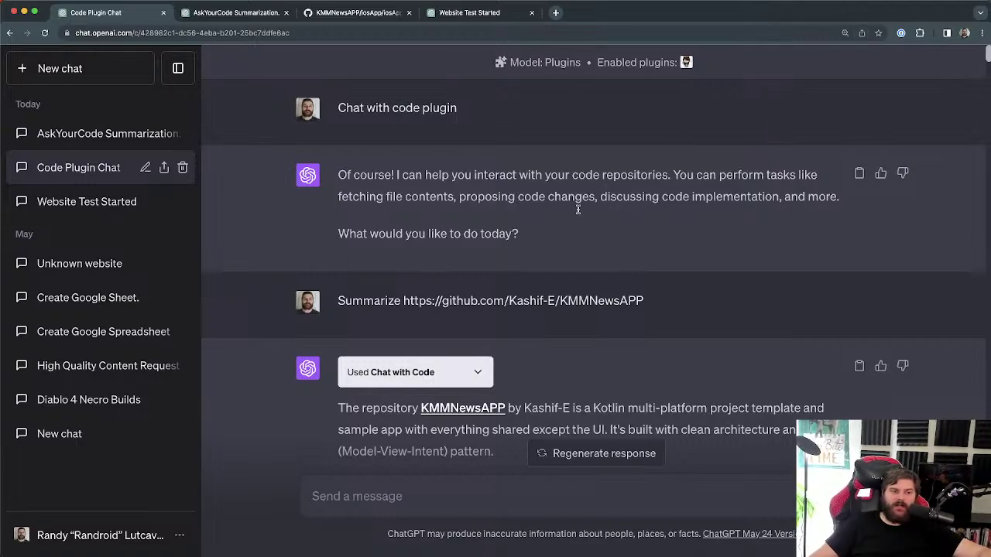
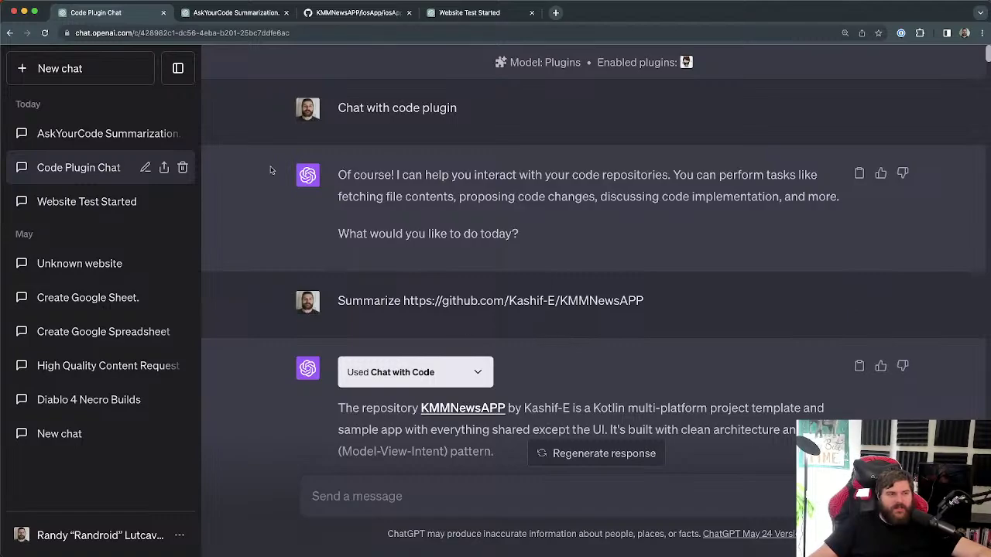
Step: Hide the chat history sidebar and switch to the start of the AskYourCode Summarization chat
{"action": "left_click", "coordinate": [178, 68]}
{"action": "left_click", "coordinate": [229, 13]}
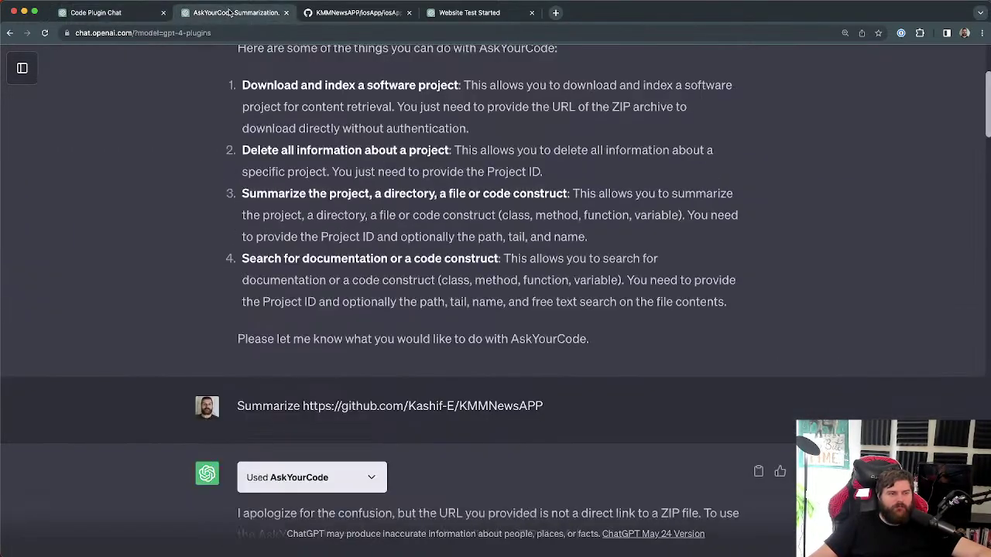
{"action": "scroll", "coordinate": [492, 263], "scroll_direction": "up", "scroll_amount": 5}
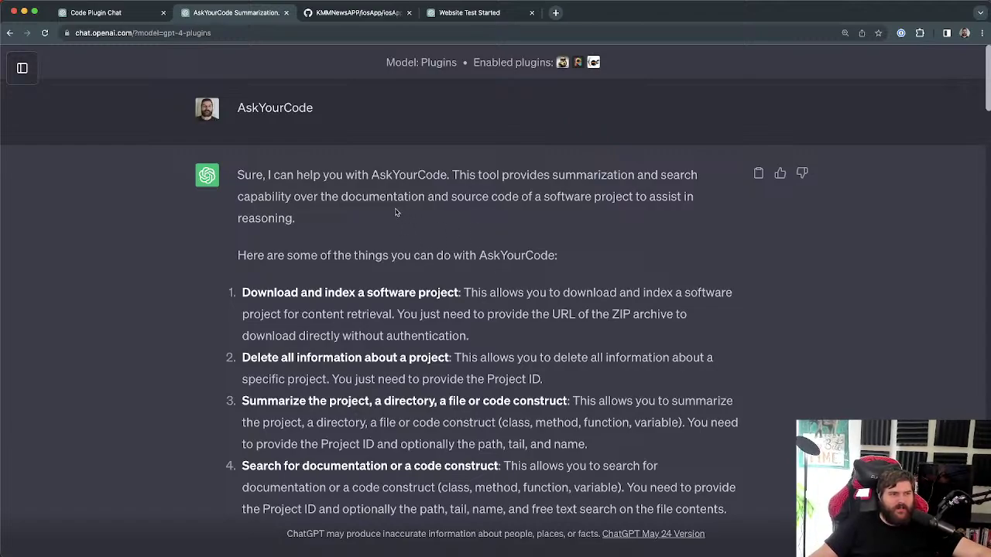
Step: Read the AskYourCode prompt and the reply's introduction to what the tool provides
{"action": "left_click_drag", "start_coordinate": [269, 175], "coordinate": [482, 207]}
{"action": "left_click_drag", "start_coordinate": [244, 108], "coordinate": [353, 124]}
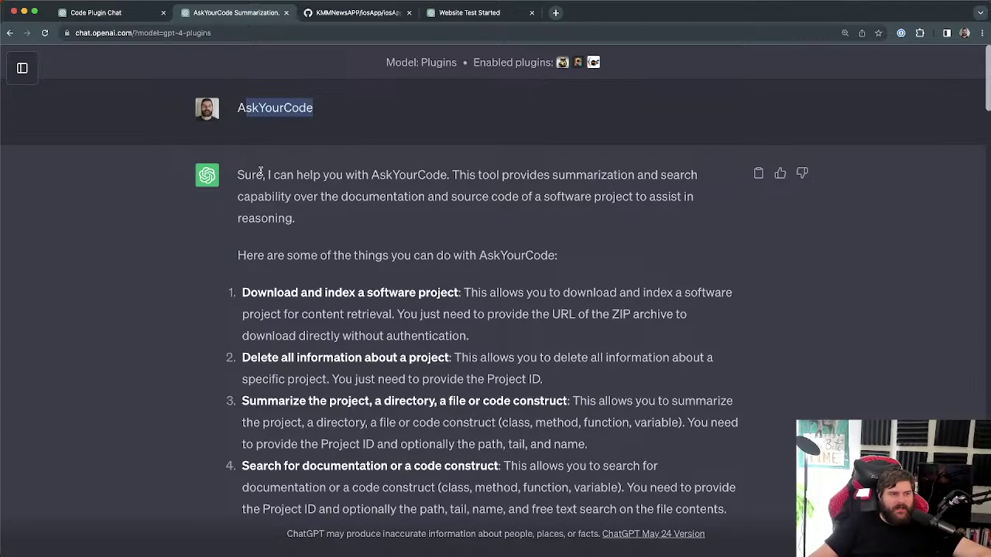
{"action": "left_click_drag", "start_coordinate": [265, 175], "coordinate": [434, 255]}
{"action": "scroll", "coordinate": [507, 255], "scroll_direction": "down", "scroll_amount": 3}
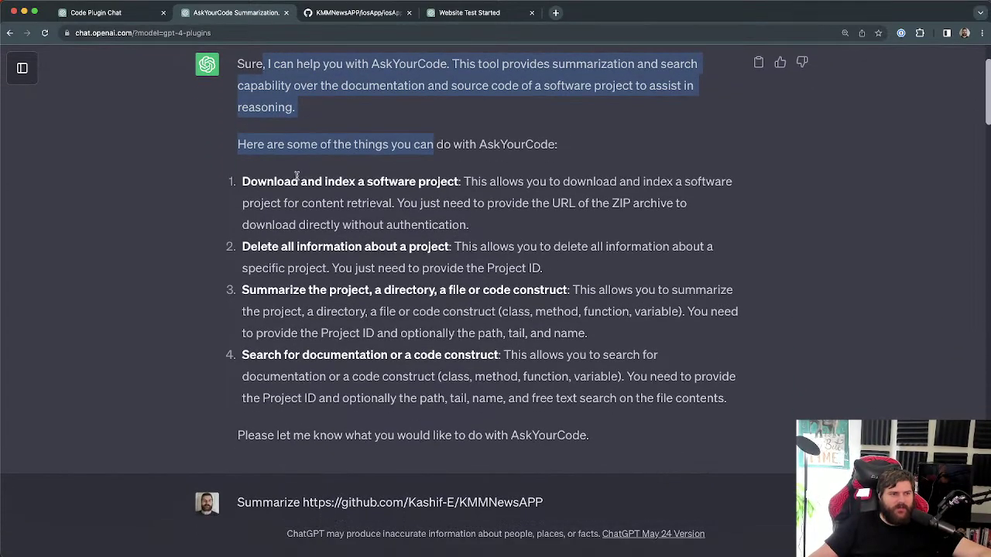
Step: Read the list of AskYourCode capabilities, focusing on downloading and indexing a project and deleting a project's information
{"action": "left_click_drag", "start_coordinate": [296, 177], "coordinate": [449, 181]}
{"action": "left_click_drag", "start_coordinate": [266, 177], "coordinate": [458, 176]}
{"action": "left_click", "coordinate": [489, 232]}
{"action": "left_click", "coordinate": [554, 199]}
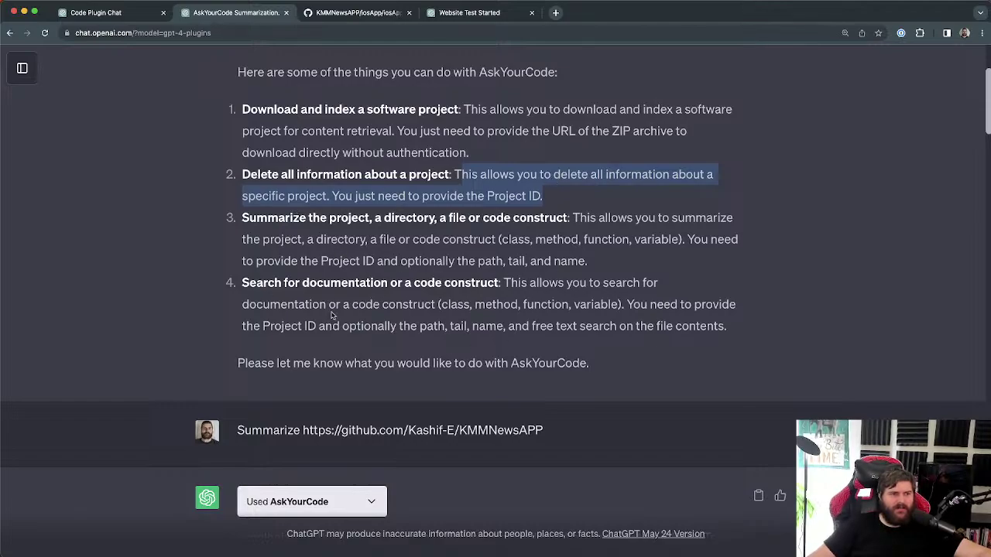
{"action": "scroll", "coordinate": [454, 317], "scroll_direction": "up", "scroll_amount": 2}
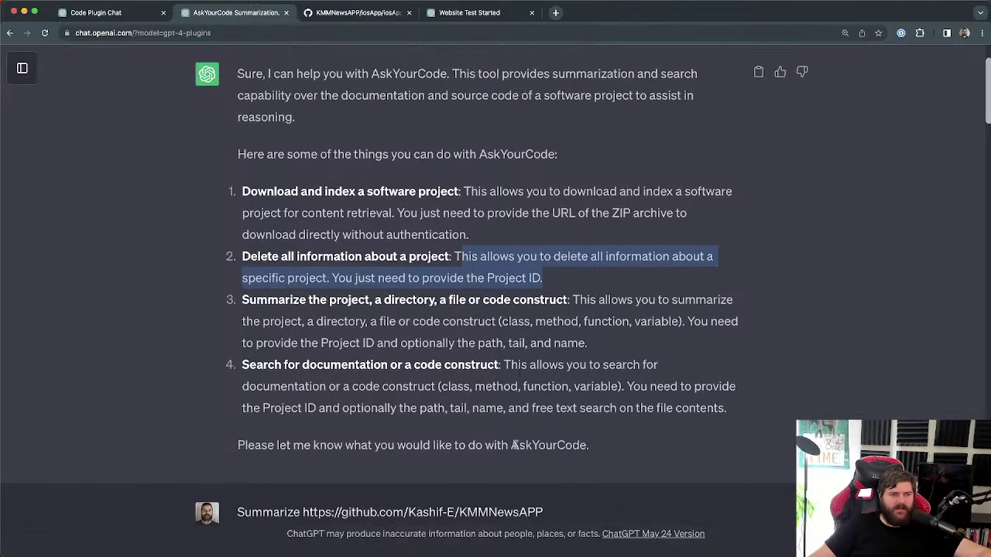
Step: Reread AskYourCode's capability for deleting a project's information, and glance at the Code Plugin Chat before returning
{"action": "mouse_move", "coordinate": [513, 446]}
{"action": "left_mouse_down"}
{"action": "mouse_move", "coordinate": [586, 446]}
{"action": "mouse_move", "coordinate": [509, 439]}
{"action": "left_mouse_up"}
{"action": "left_click_drag", "start_coordinate": [487, 278], "coordinate": [541, 279]}
{"action": "left_click", "coordinate": [540, 279]}
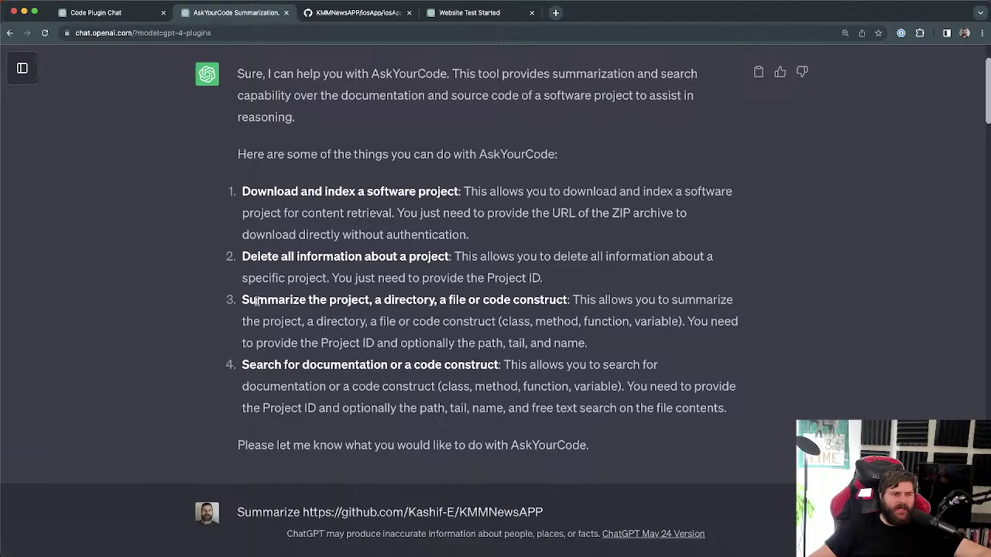
{"action": "left_click_drag", "start_coordinate": [455, 256], "coordinate": [546, 279]}
{"action": "left_click", "coordinate": [400, 282]}
{"action": "left_click", "coordinate": [113, 17]}
{"action": "left_click", "coordinate": [237, 23]}
Step: Read AskYourCode's capabilities for summarizing a project or code construct and searching its documentation
{"action": "scroll", "coordinate": [373, 264], "scroll_direction": "down", "scroll_amount": 1}
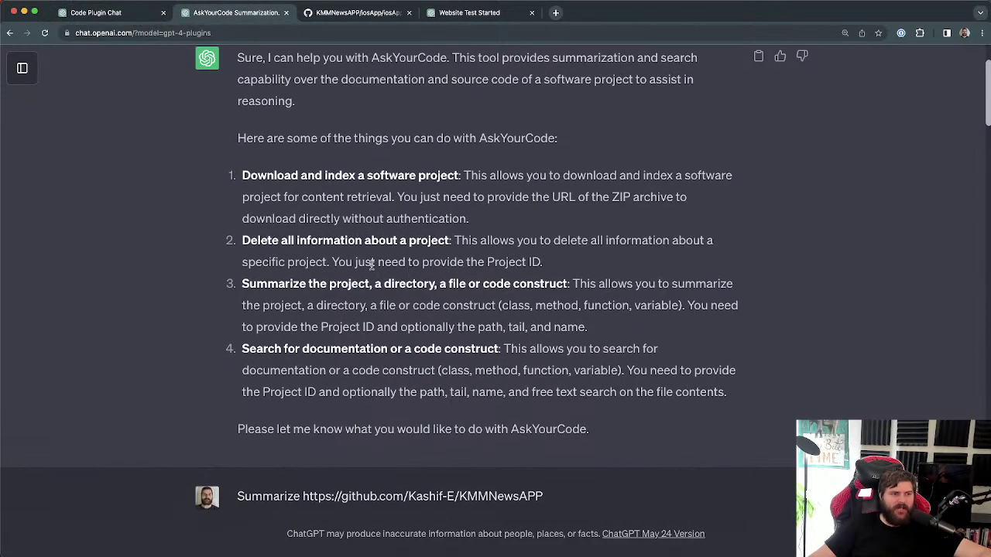
{"action": "left_click_drag", "start_coordinate": [265, 285], "coordinate": [558, 283]}
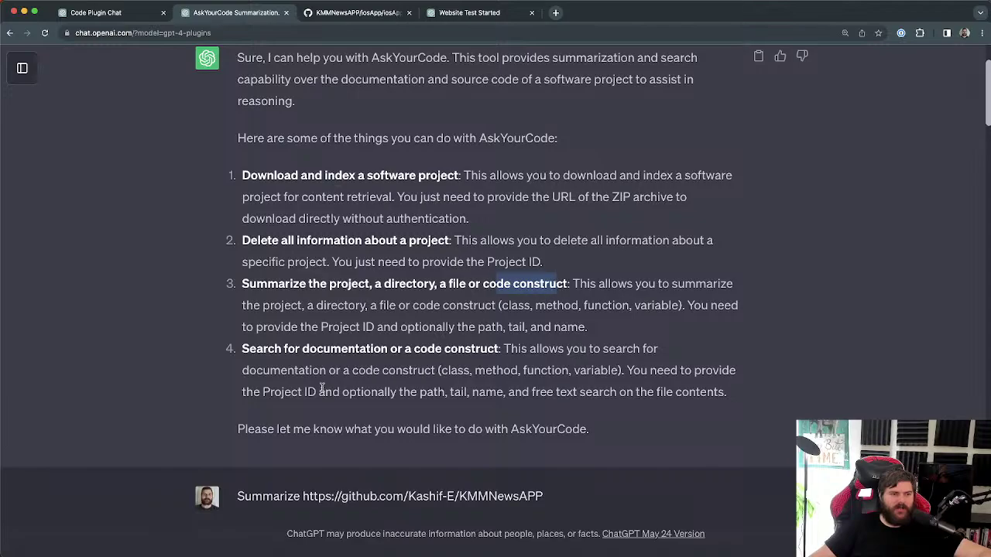
{"action": "left_click_drag", "start_coordinate": [285, 350], "coordinate": [503, 364]}
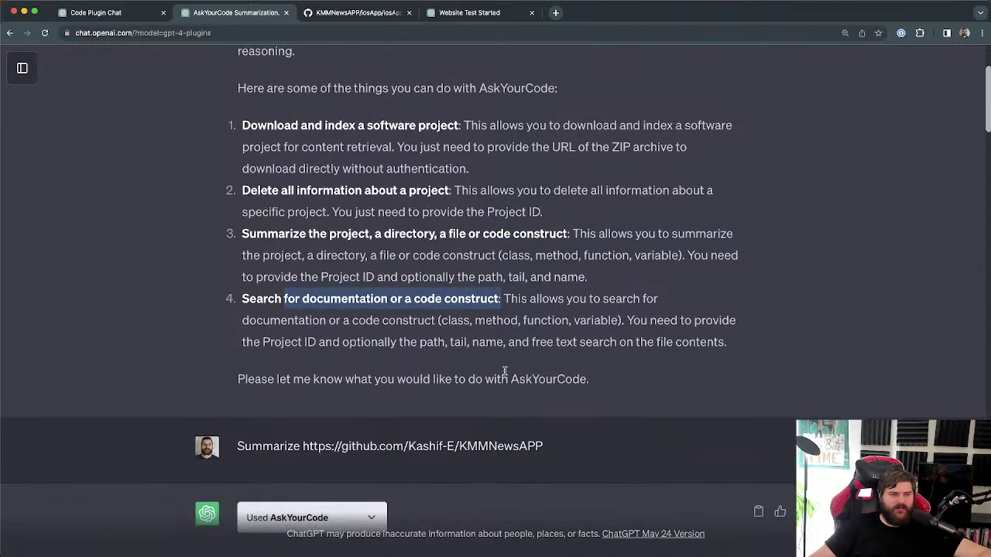
{"action": "left_click", "coordinate": [585, 391]}
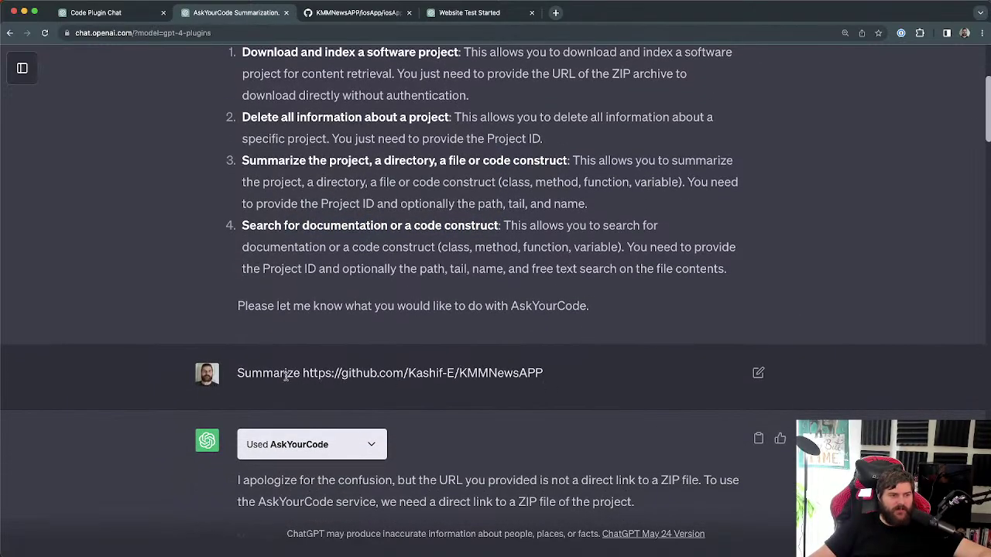
Step: Read the prompt to summarize the KMMNewsAPP repository URL and the AskYourCode reply about the ZIP file requirement
{"action": "left_click_drag", "start_coordinate": [286, 376], "coordinate": [543, 374]}
{"action": "left_click", "coordinate": [554, 381]}
{"action": "scroll", "coordinate": [556, 387], "scroll_direction": "up", "scroll_amount": 5}
{"action": "scroll", "coordinate": [559, 394], "scroll_direction": "down", "scroll_amount": 4}
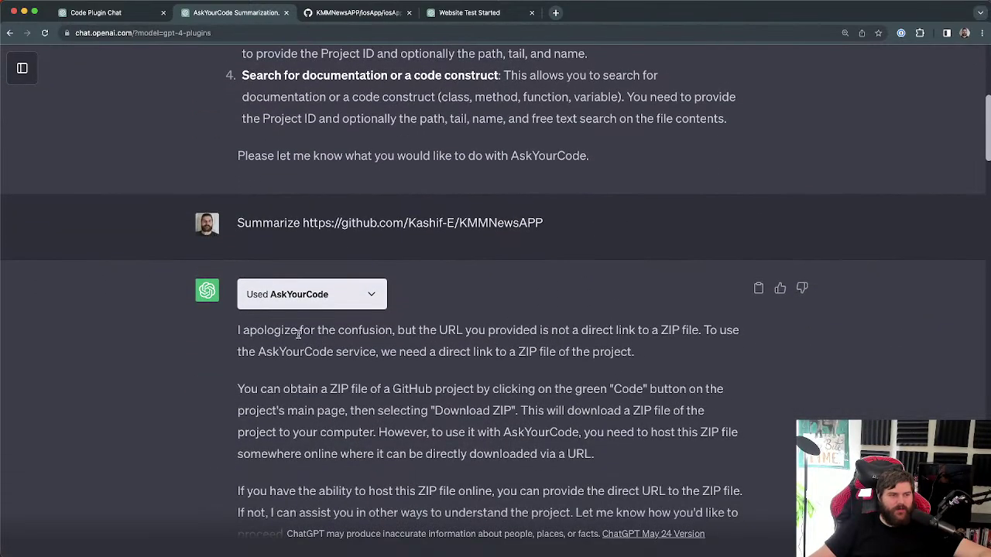
{"action": "left_click_drag", "start_coordinate": [298, 334], "coordinate": [664, 330]}
{"action": "left_click", "coordinate": [505, 333]}
{"action": "left_click", "coordinate": [708, 332]}
Step: Go back through the chat from its start and examine the second summarize prompt, which links to NewsAPP.zip
{"action": "scroll", "coordinate": [663, 333], "scroll_direction": "up", "scroll_amount": 5}
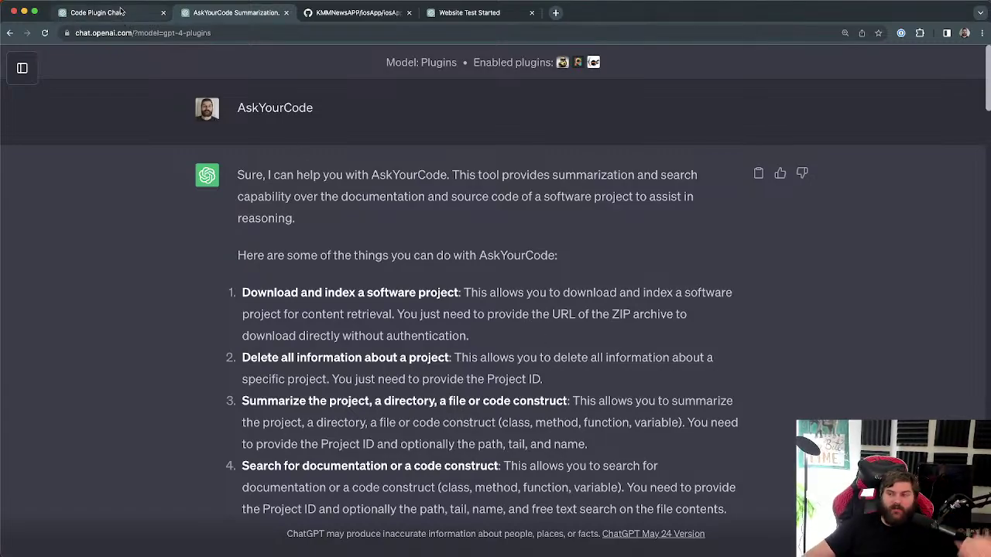
{"action": "scroll", "coordinate": [346, 243], "scroll_direction": "down", "scroll_amount": 1}
{"action": "scroll", "coordinate": [345, 244], "scroll_direction": "down", "scroll_amount": 3}
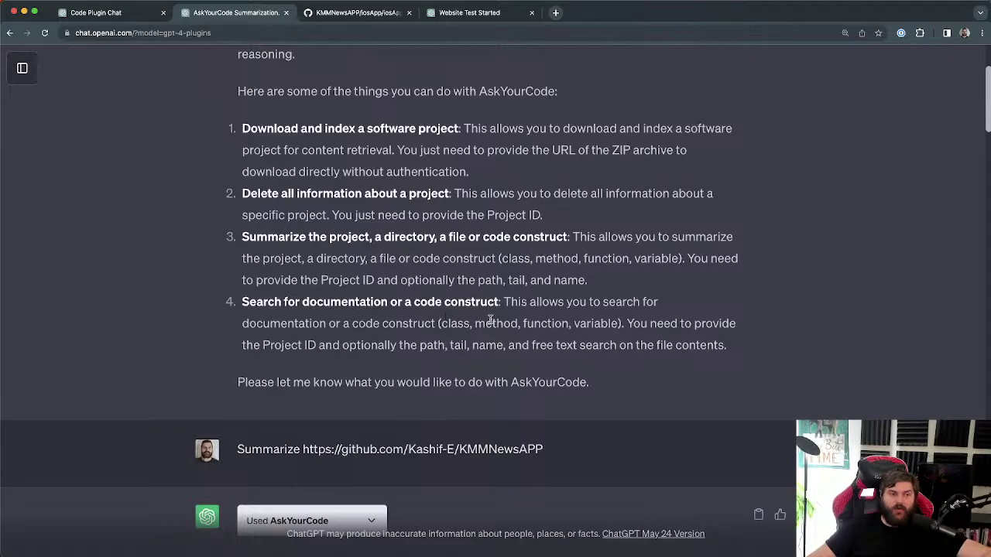
{"action": "scroll", "coordinate": [465, 324], "scroll_direction": "down", "scroll_amount": 1}
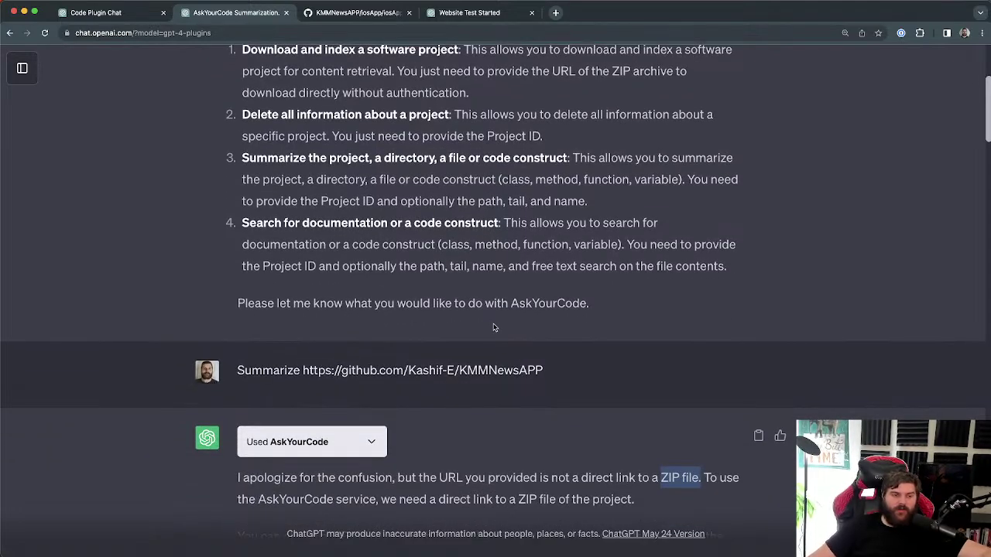
{"action": "scroll", "coordinate": [508, 302], "scroll_direction": "down", "scroll_amount": 1}
{"action": "scroll", "coordinate": [576, 331], "scroll_direction": "down", "scroll_amount": 1}
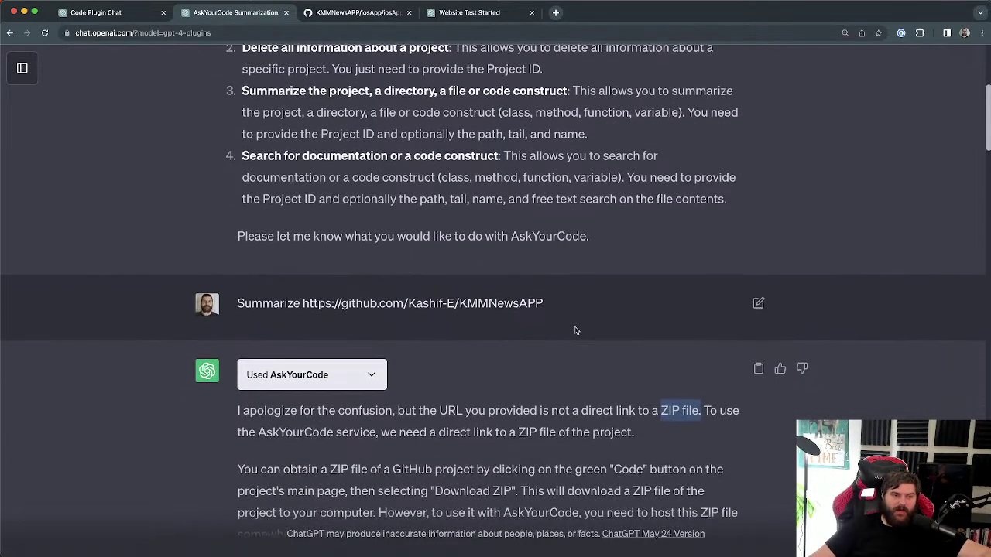
{"action": "scroll", "coordinate": [590, 328], "scroll_direction": "down", "scroll_amount": 5}
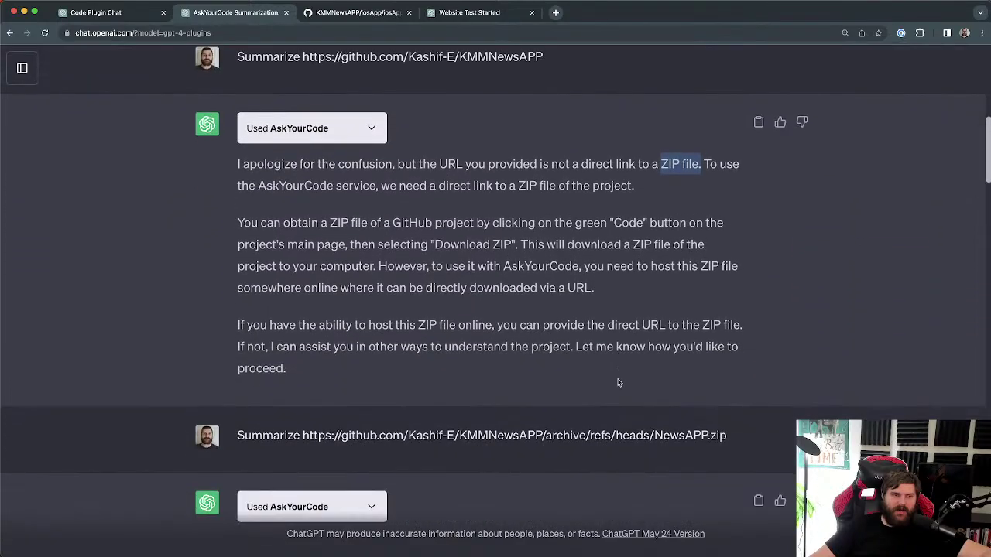
{"action": "left_click_drag", "start_coordinate": [727, 418], "coordinate": [654, 418]}
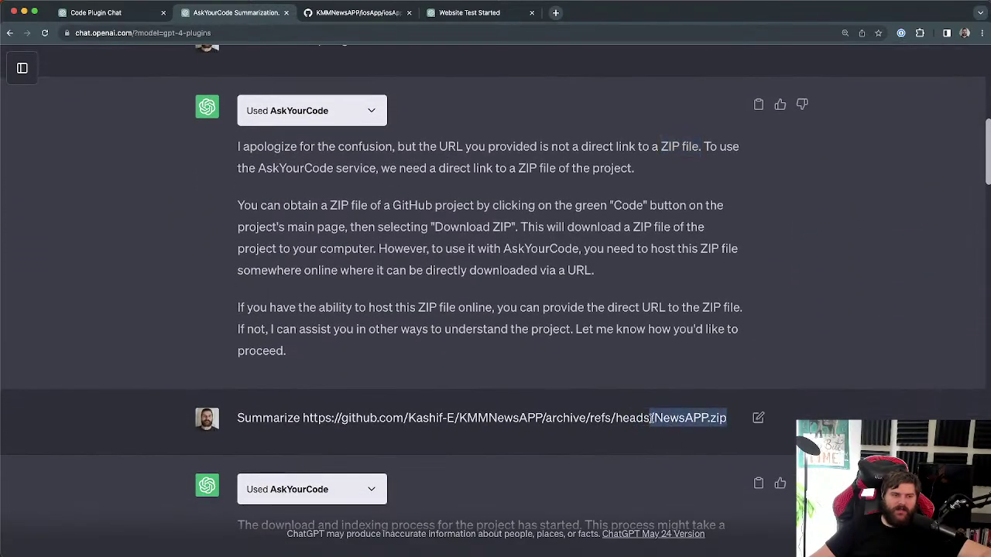
{"action": "scroll", "coordinate": [397, 430], "scroll_direction": "down", "scroll_amount": 3}
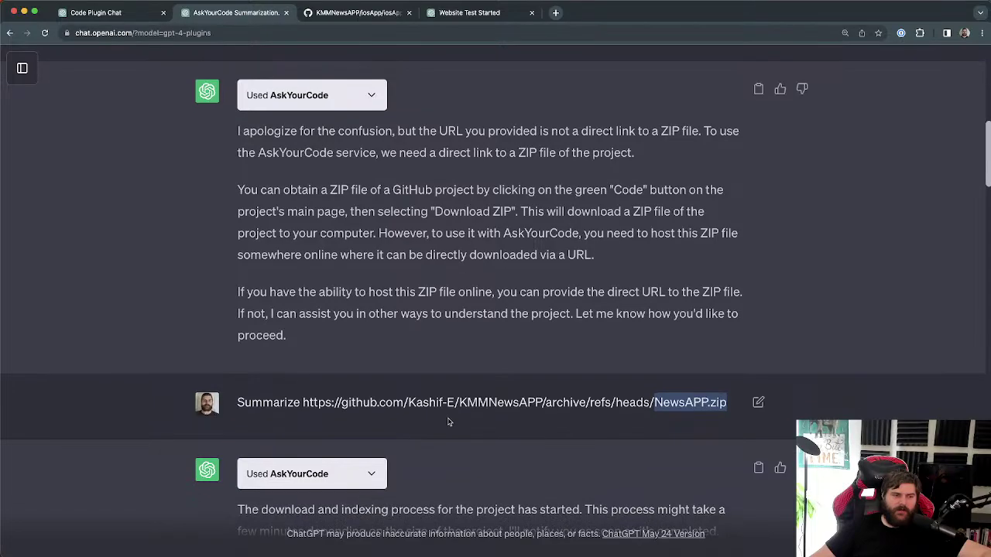
Step: Read the AskYourCode reply about downloading and indexing the project
{"action": "left_click_drag", "start_coordinate": [263, 423], "coordinate": [712, 433]}
{"action": "left_click", "coordinate": [626, 442]}
{"action": "left_click_drag", "start_coordinate": [579, 435], "coordinate": [560, 418]}
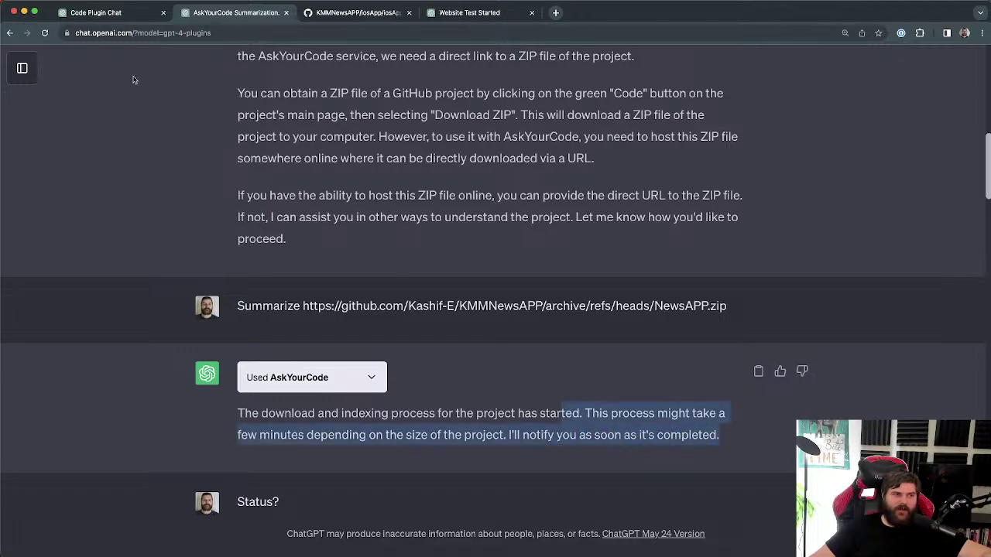
{"action": "left_click", "coordinate": [725, 432]}
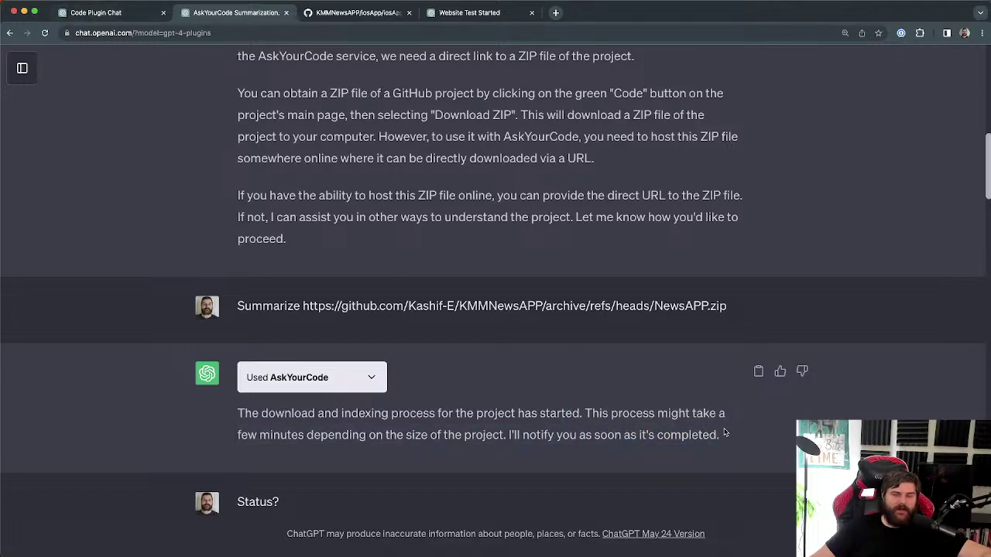
Step: Read the "Status?" prompt and its reply, and compare the reply with the earlier promise of notification
{"action": "scroll", "coordinate": [692, 420], "scroll_direction": "down", "scroll_amount": 3}
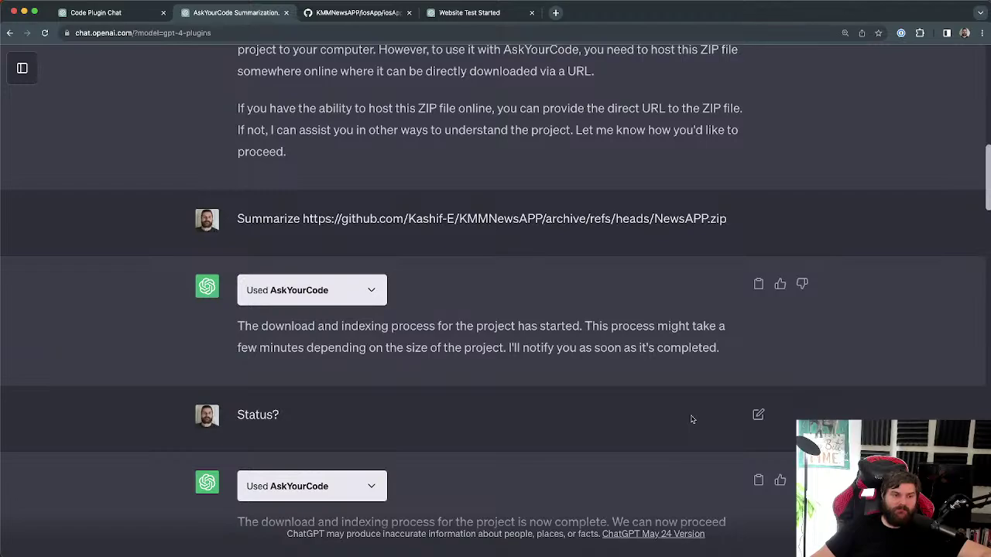
{"action": "scroll", "coordinate": [350, 440], "scroll_direction": "down", "scroll_amount": 1}
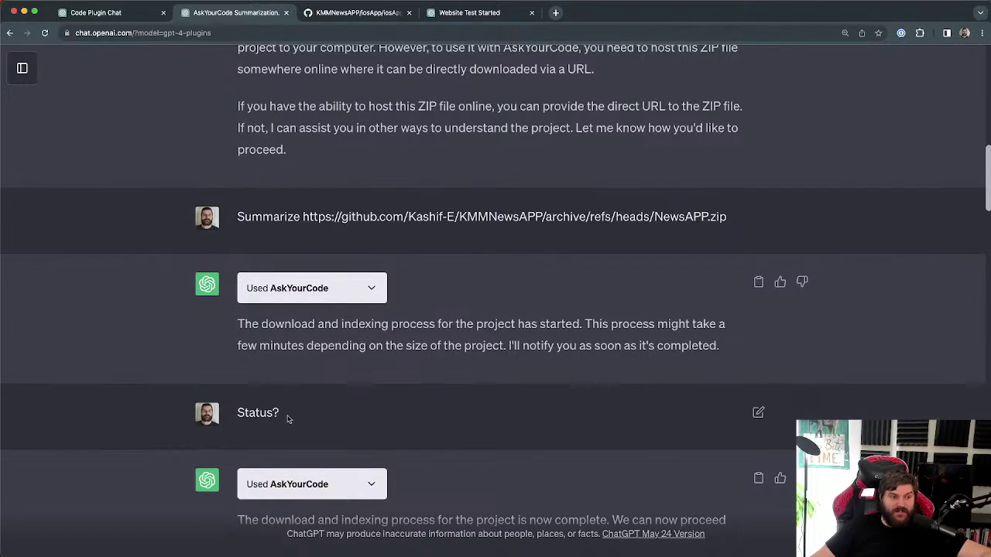
{"action": "scroll", "coordinate": [372, 419], "scroll_direction": "down", "scroll_amount": 3}
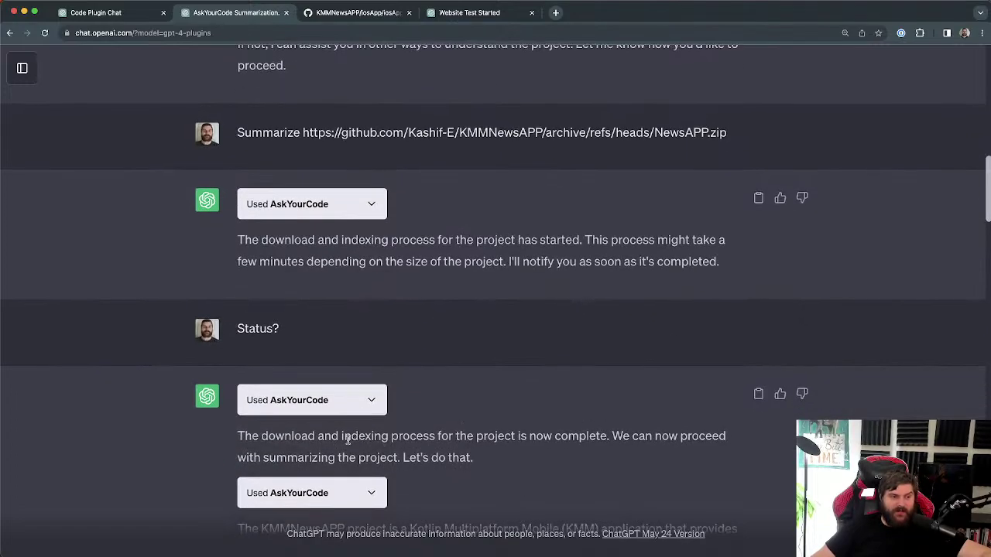
{"action": "left_click_drag", "start_coordinate": [350, 439], "coordinate": [611, 436]}
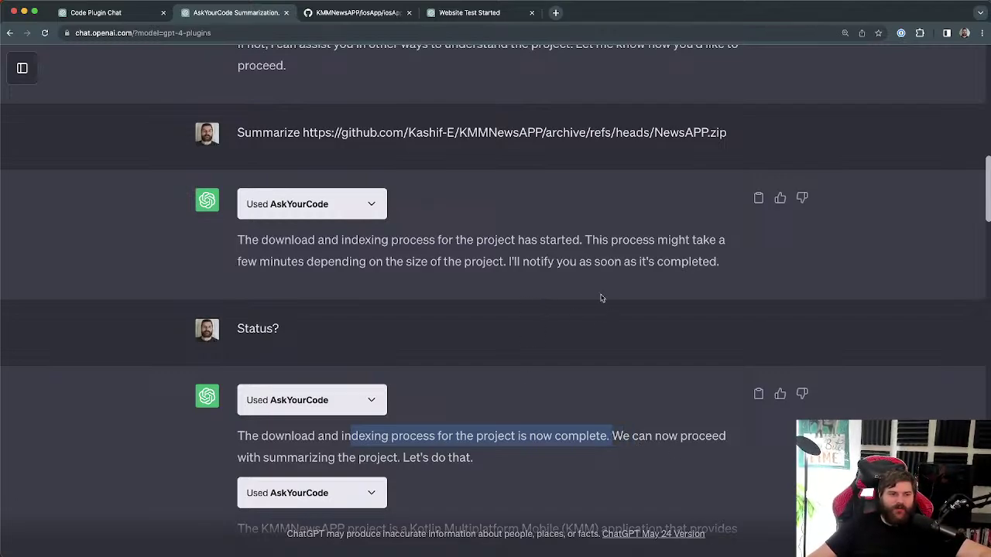
{"action": "left_click_drag", "start_coordinate": [508, 262], "coordinate": [674, 265]}
{"action": "scroll", "coordinate": [670, 267], "scroll_direction": "down", "scroll_amount": 1}
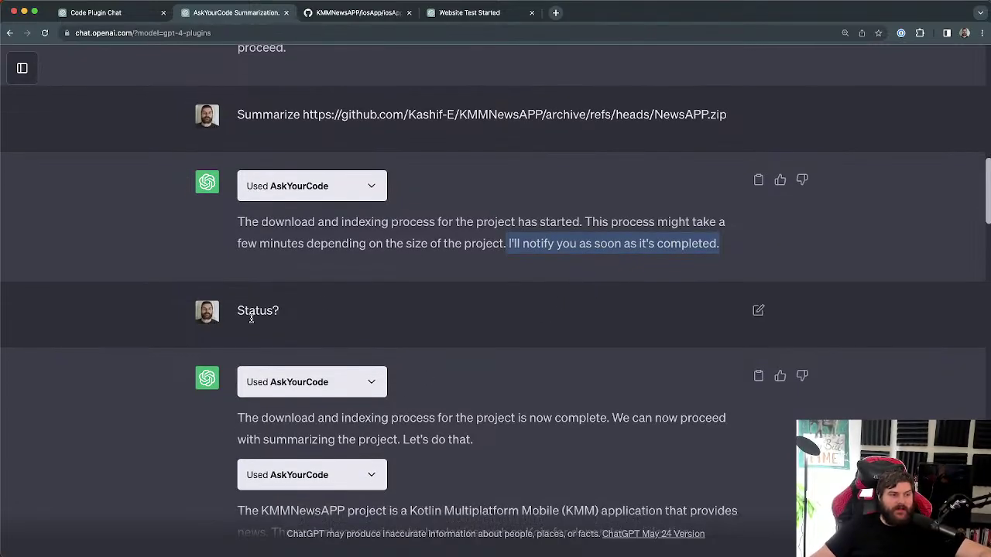
Step: Inspect the status reply's first AskYourCode call, checking the request URL, project ID and progress, and collapse its details
{"action": "scroll", "coordinate": [359, 387], "scroll_direction": "down", "scroll_amount": 4}
{"action": "left_click_drag", "start_coordinate": [655, 340], "coordinate": [679, 369]}
{"action": "left_click", "coordinate": [334, 364]}
{"action": "left_click_drag", "start_coordinate": [336, 364], "coordinate": [479, 370]}
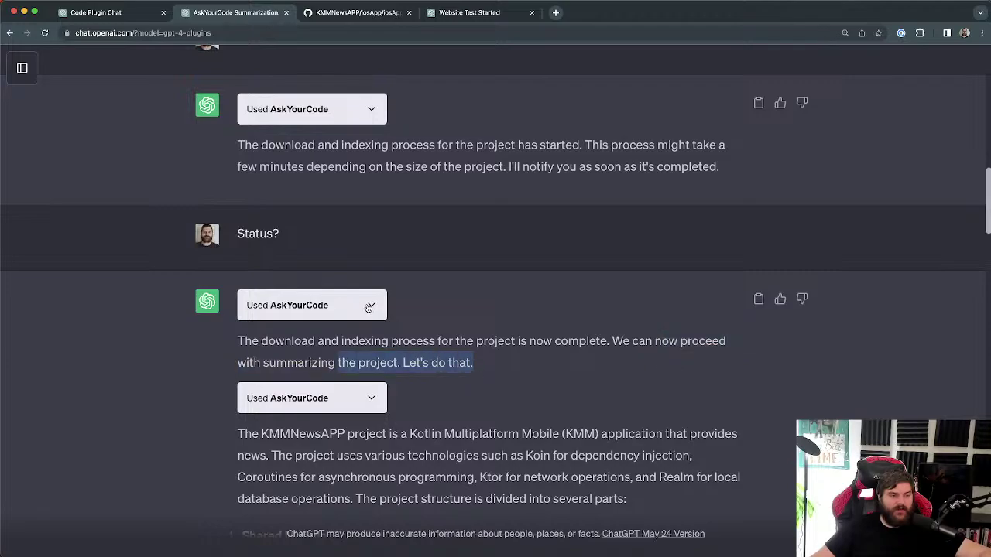
{"action": "left_click", "coordinate": [369, 308]}
{"action": "scroll", "coordinate": [625, 372], "scroll_direction": "down", "scroll_amount": 1}
{"action": "left_click_drag", "start_coordinate": [619, 372], "coordinate": [678, 370]}
{"action": "scroll", "coordinate": [302, 403], "scroll_direction": "down", "scroll_amount": 1}
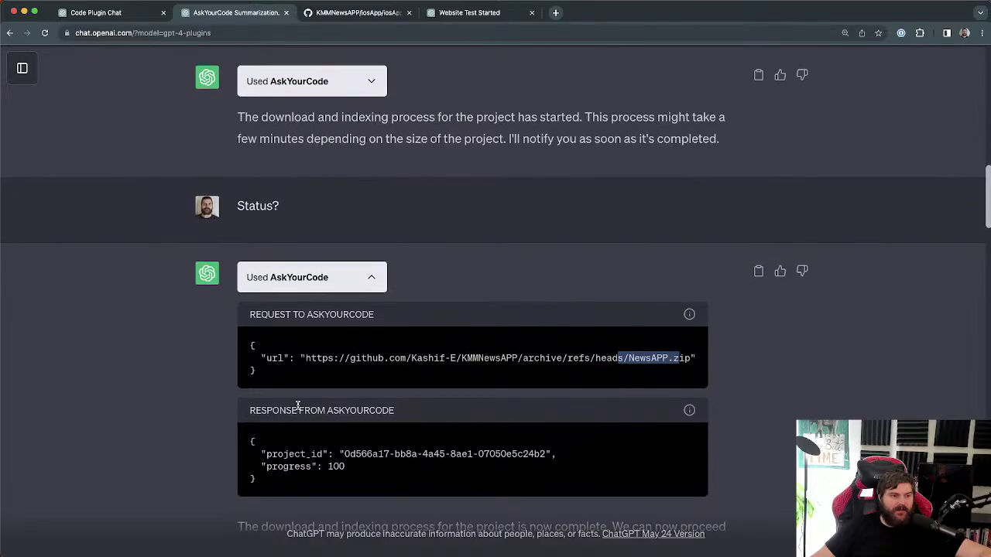
{"action": "left_click_drag", "start_coordinate": [344, 455], "coordinate": [546, 453]}
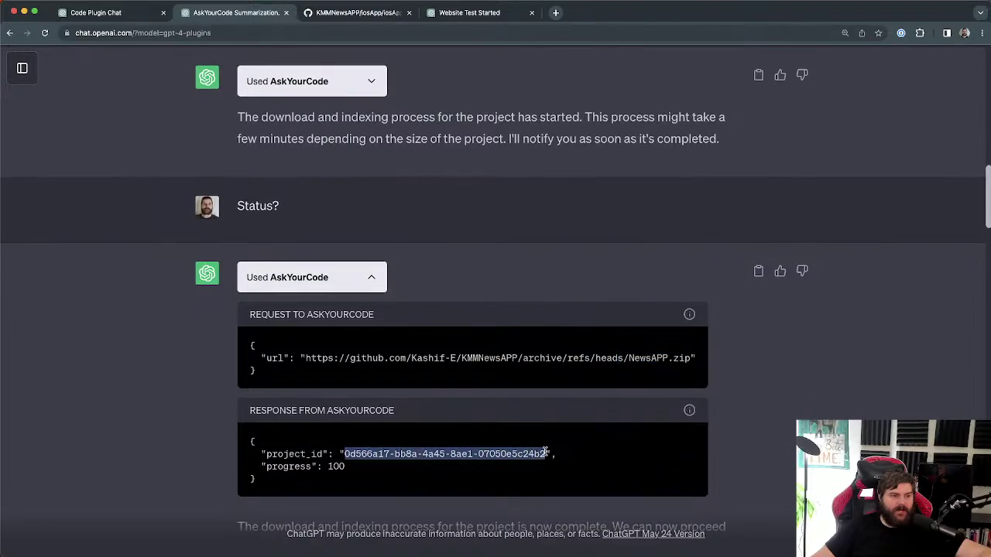
{"action": "left_click_drag", "start_coordinate": [346, 466], "coordinate": [258, 465]}
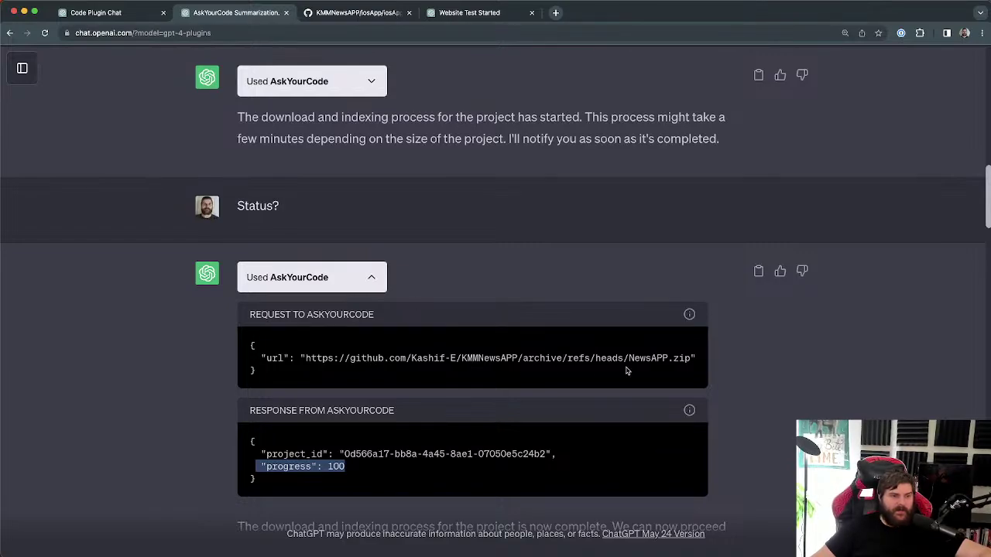
{"action": "left_click", "coordinate": [372, 281]}
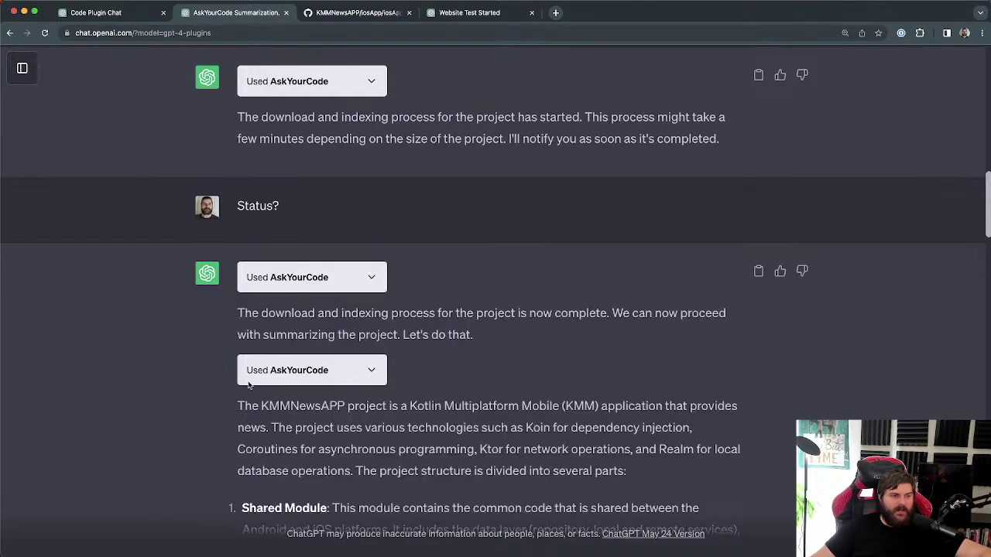
Step: Expand the status reply's second AskYourCode call and examine the project ID in its request
{"action": "left_click", "coordinate": [370, 371]}
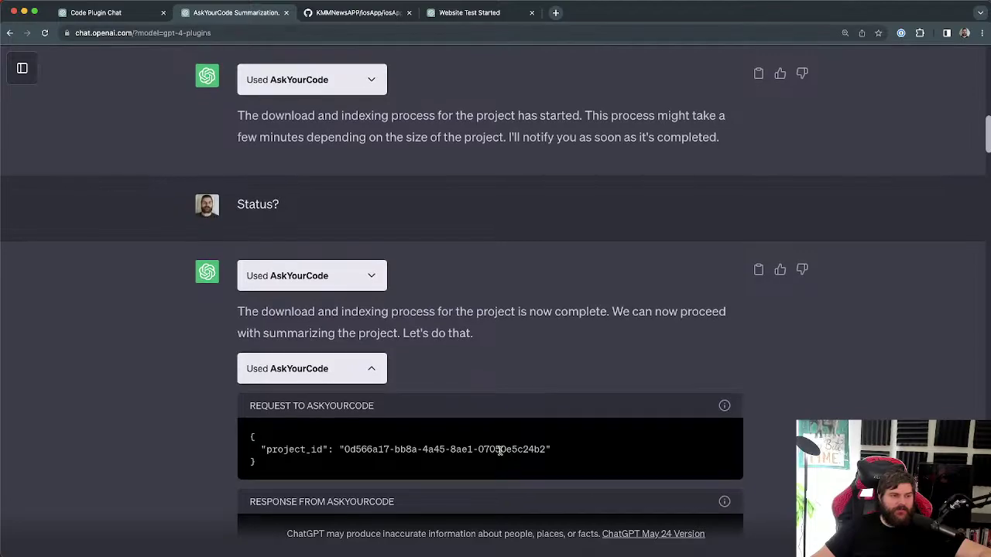
{"action": "scroll", "coordinate": [498, 450], "scroll_direction": "down", "scroll_amount": 1}
{"action": "left_click_drag", "start_coordinate": [550, 414], "coordinate": [344, 415]}
{"action": "scroll", "coordinate": [387, 418], "scroll_direction": "down", "scroll_amount": 3}
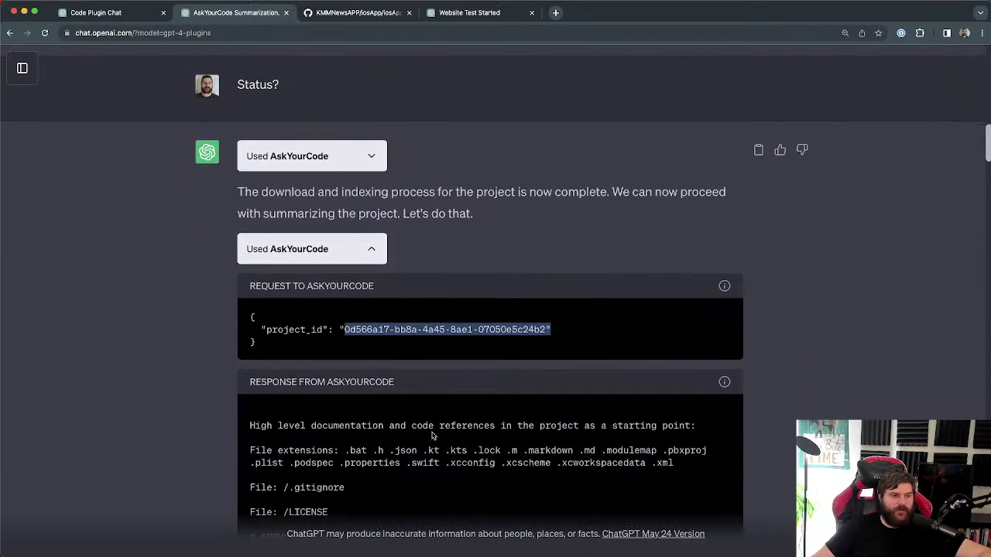
{"action": "scroll", "coordinate": [410, 362], "scroll_direction": "down", "scroll_amount": 2}
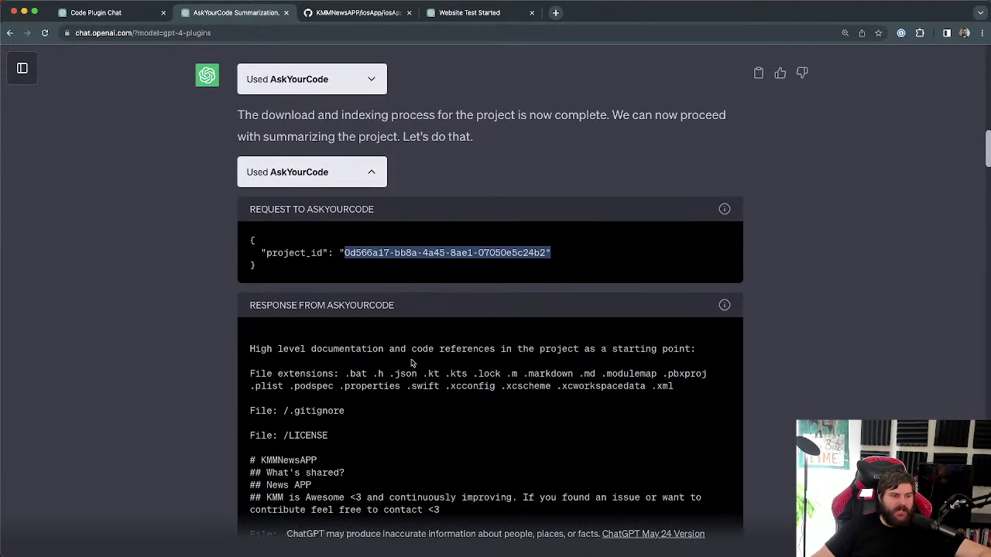
{"action": "scroll", "coordinate": [399, 424], "scroll_direction": "down", "scroll_amount": 1}
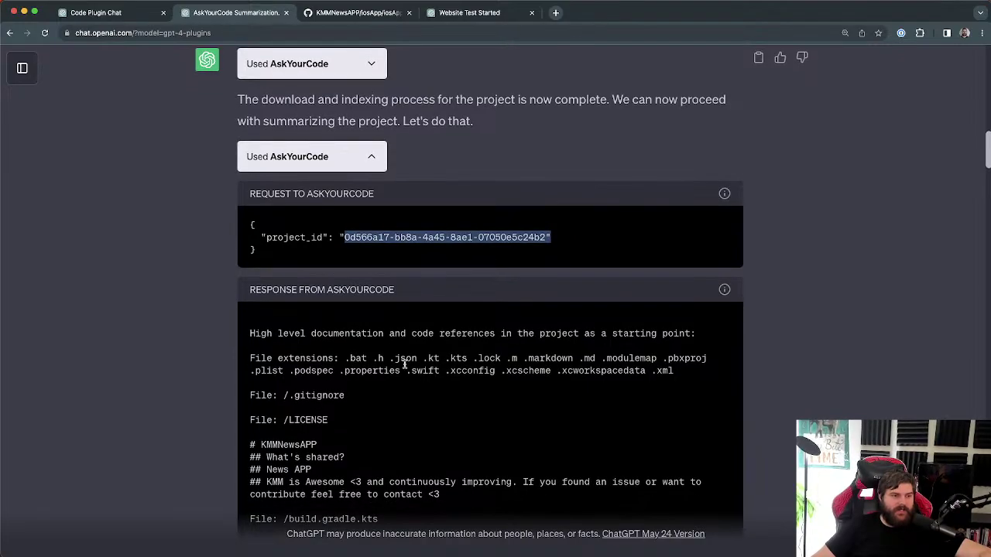
Step: Examine the documentation and file references in the second AskYourCode call's response, and collapse the call's details
{"action": "left_click", "coordinate": [353, 229]}
{"action": "scroll", "coordinate": [535, 262], "scroll_direction": "down", "scroll_amount": 3}
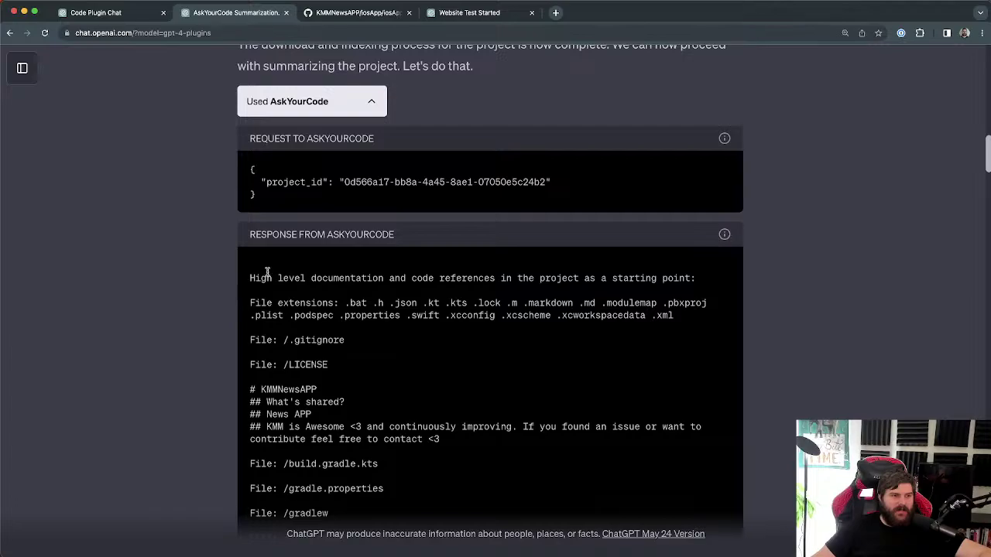
{"action": "left_click_drag", "start_coordinate": [265, 271], "coordinate": [398, 491]}
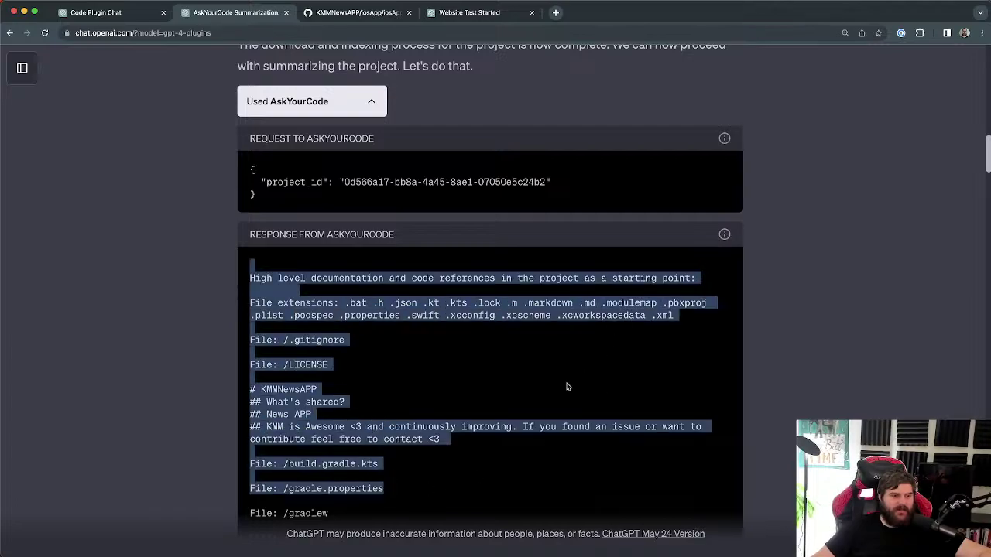
{"action": "scroll", "coordinate": [569, 352], "scroll_direction": "down", "scroll_amount": 1}
{"action": "scroll", "coordinate": [658, 295], "scroll_direction": "up", "scroll_amount": 2}
{"action": "left_click", "coordinate": [587, 196]}
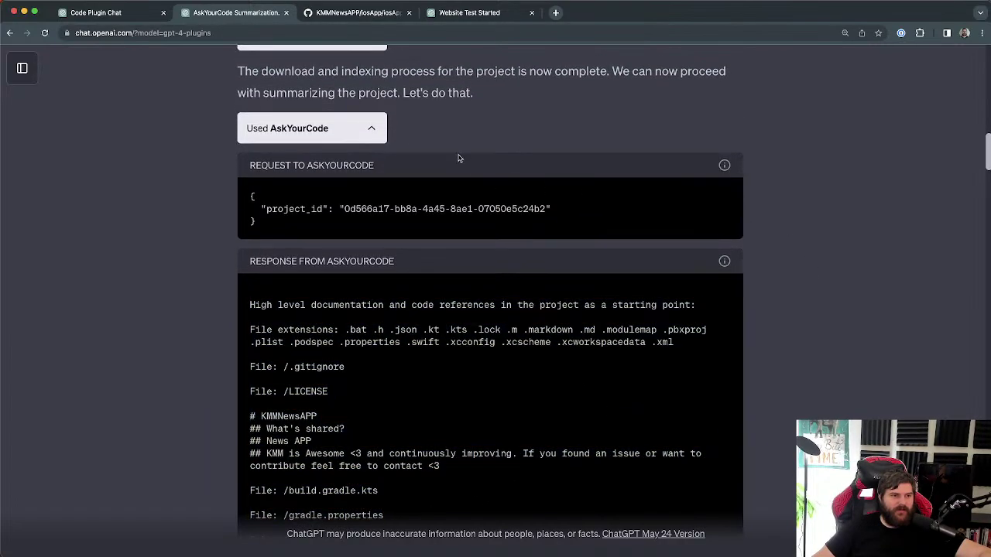
{"action": "left_click", "coordinate": [375, 130]}
Step: Read the opening paragraph of AskYourCode's KMMNewsAPP summary
{"action": "left_click_drag", "start_coordinate": [238, 164], "coordinate": [546, 186]}
{"action": "left_click", "coordinate": [420, 178]}
{"action": "left_click", "coordinate": [546, 185]}
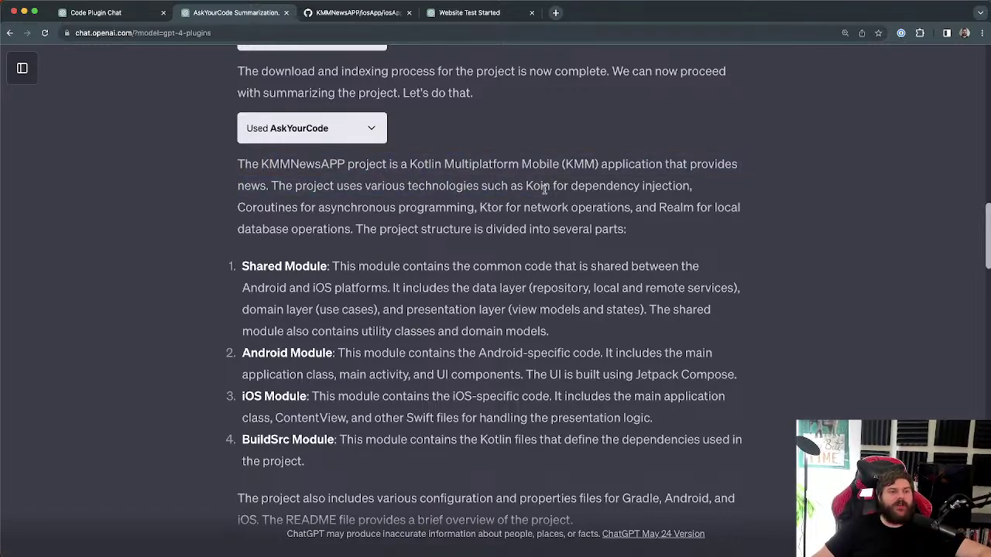
{"action": "left_click_drag", "start_coordinate": [659, 165], "coordinate": [235, 165]}
Step: Switch to the Code Plugin Chat conversation and look over Chat with Code's summary of the KMMNewsAPP repository
{"action": "left_click", "coordinate": [121, 14]}
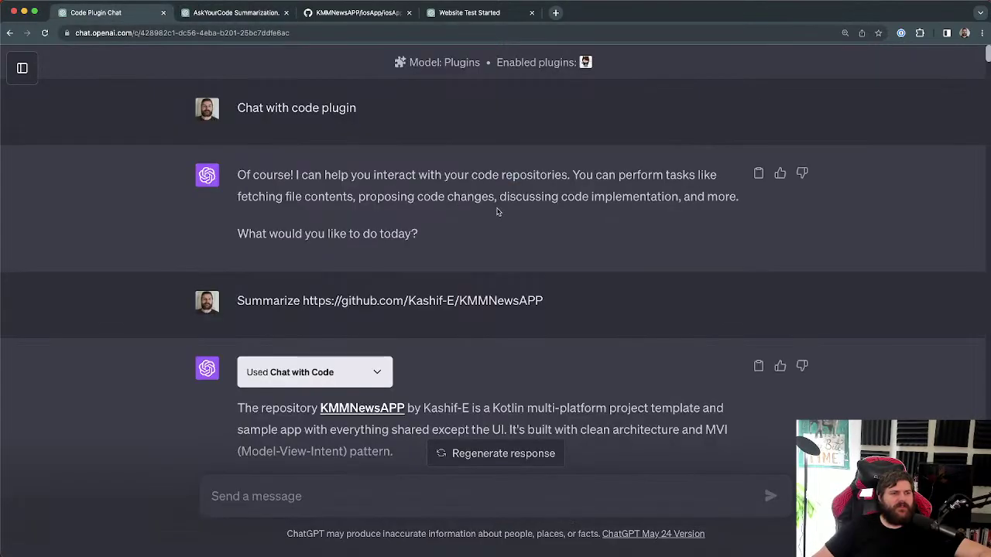
{"action": "scroll", "coordinate": [491, 252], "scroll_direction": "down", "scroll_amount": 15}
{"action": "scroll", "coordinate": [436, 250], "scroll_direction": "up", "scroll_amount": 20}
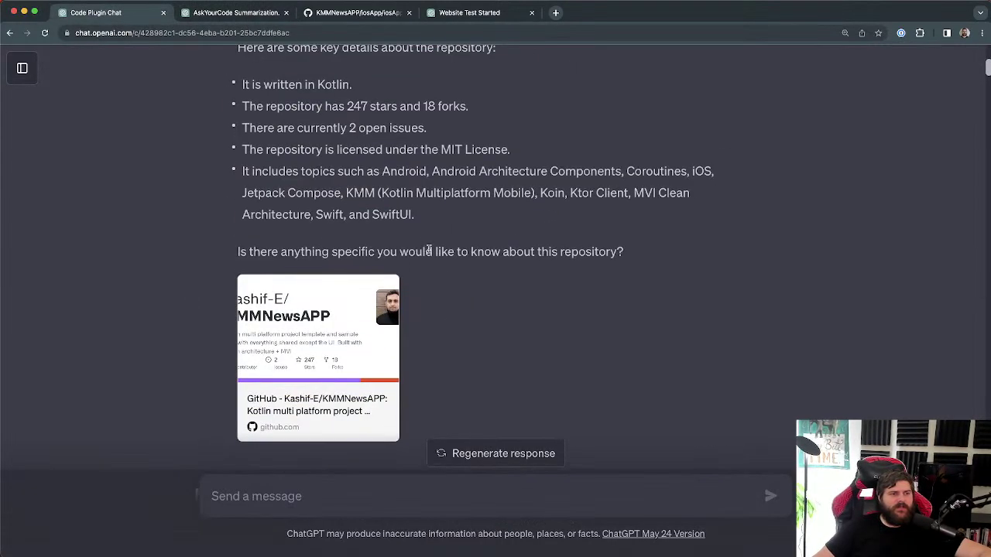
Step: Search the Code Plugin Chat conversation for "multi" and "mobile" to check how Chat with Code's summary describes the project
{"action": "scroll", "coordinate": [433, 263], "scroll_direction": "down", "scroll_amount": 3}
{"action": "key", "text": "super+f"}
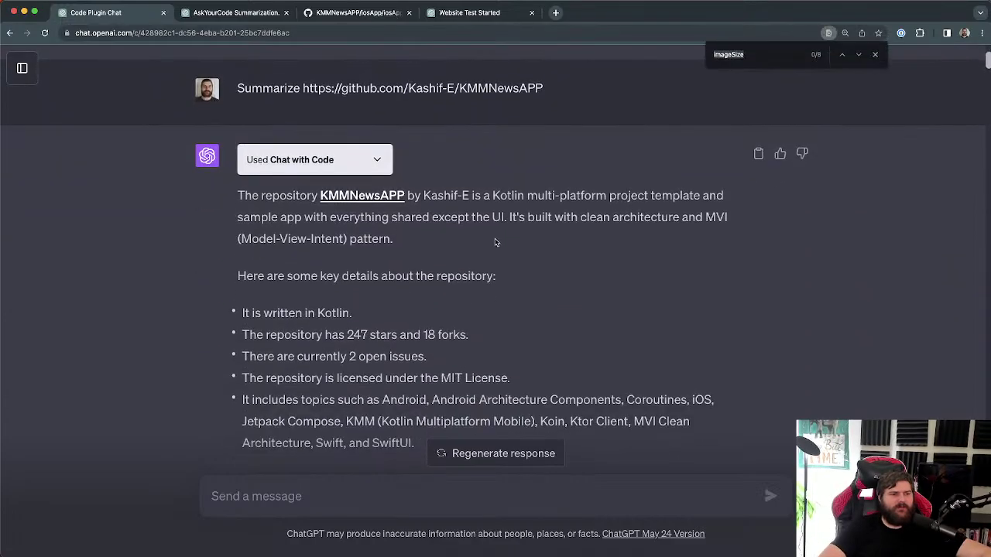
{"action": "type", "text": "multi"}
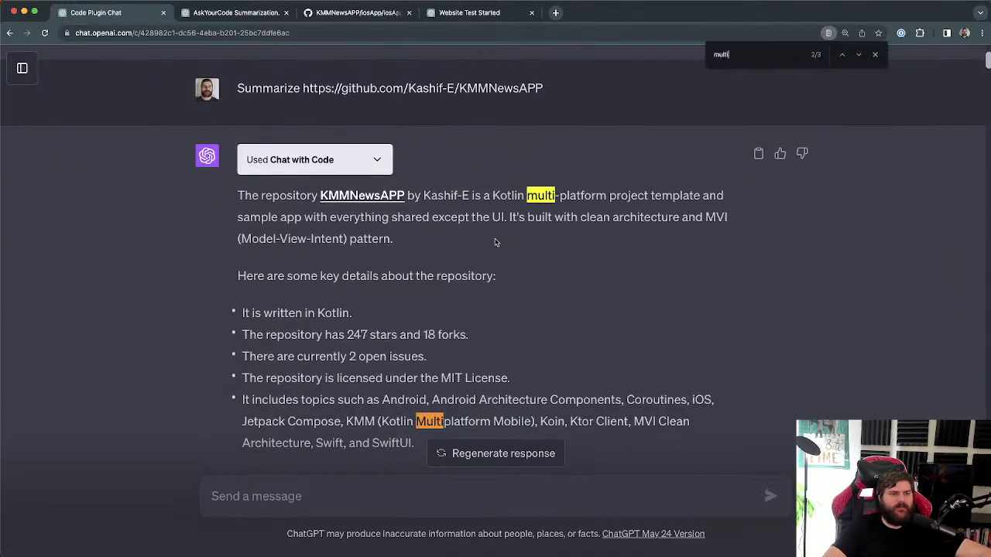
{"action": "key", "text": "BackSpace"}
{"action": "key", "text": "BackSpace"}
{"action": "type", "text": "obile"}
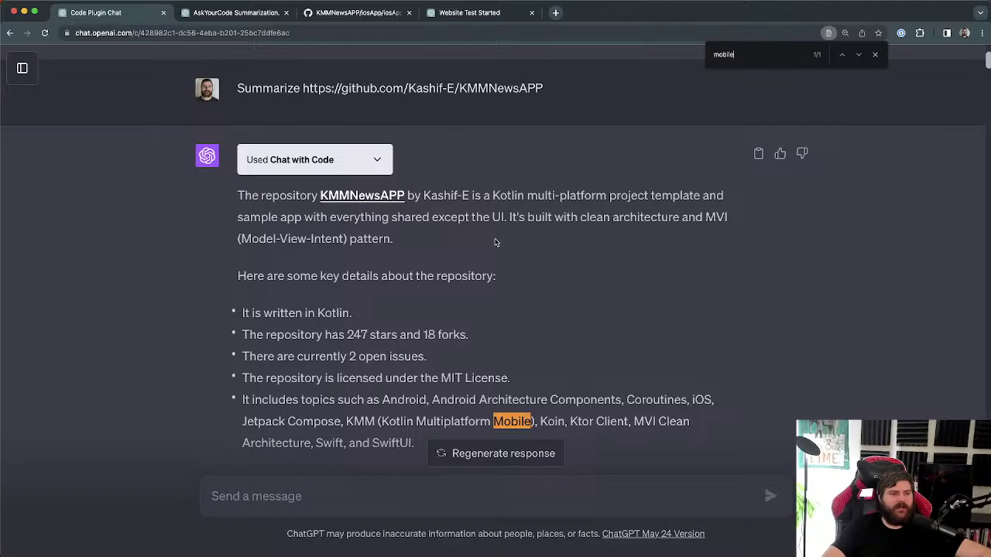
Step: Compare the KMM (Kotlin Multiplatform Mobile) topic with the project description in Chat with Code's opening paragraph
{"action": "left_click_drag", "start_coordinate": [590, 195], "coordinate": [268, 211]}
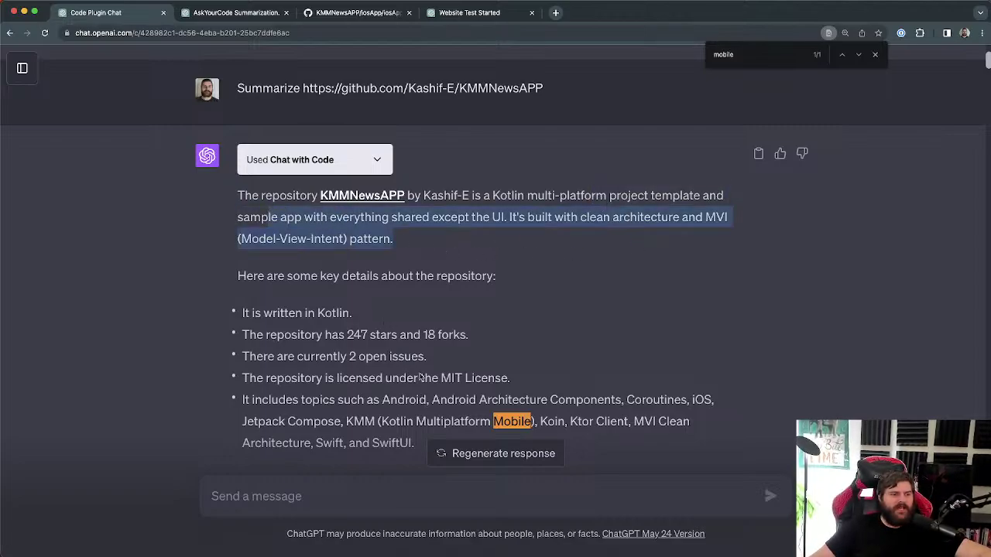
{"action": "left_click_drag", "start_coordinate": [346, 421], "coordinate": [534, 421]}
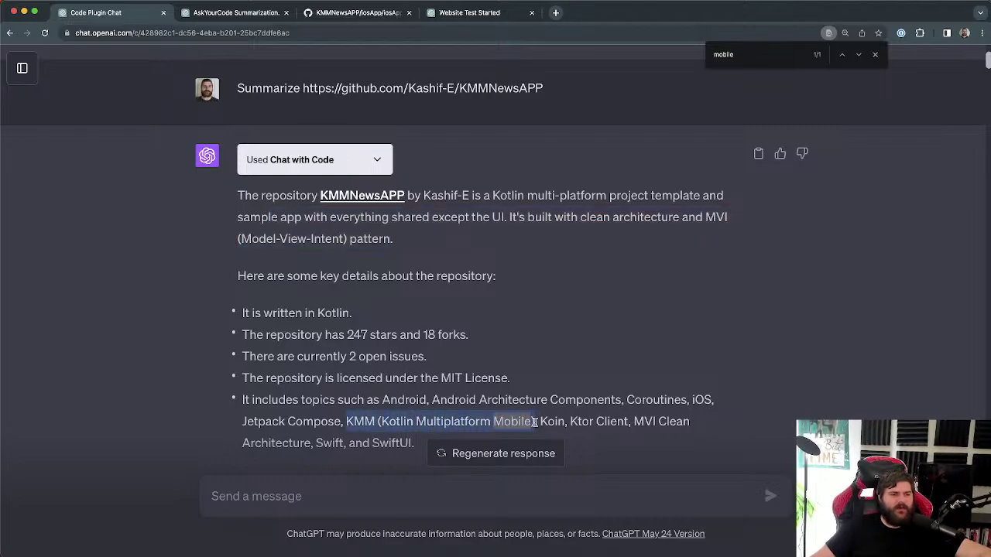
{"action": "left_click_drag", "start_coordinate": [534, 244], "coordinate": [493, 194]}
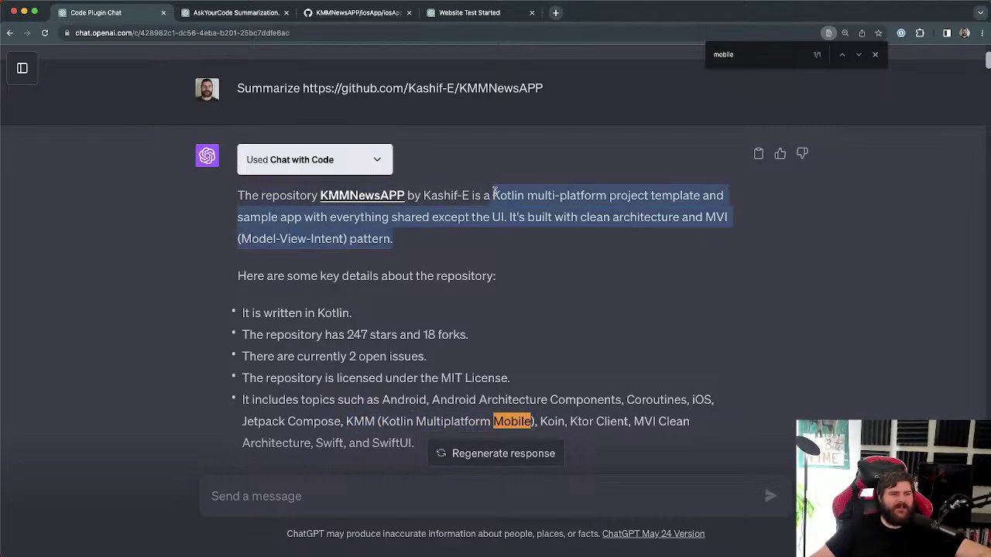
Step: Switch to the AskYourCode Summarization conversation and read how its summary describes the app's purpose
{"action": "left_click", "coordinate": [214, 13]}
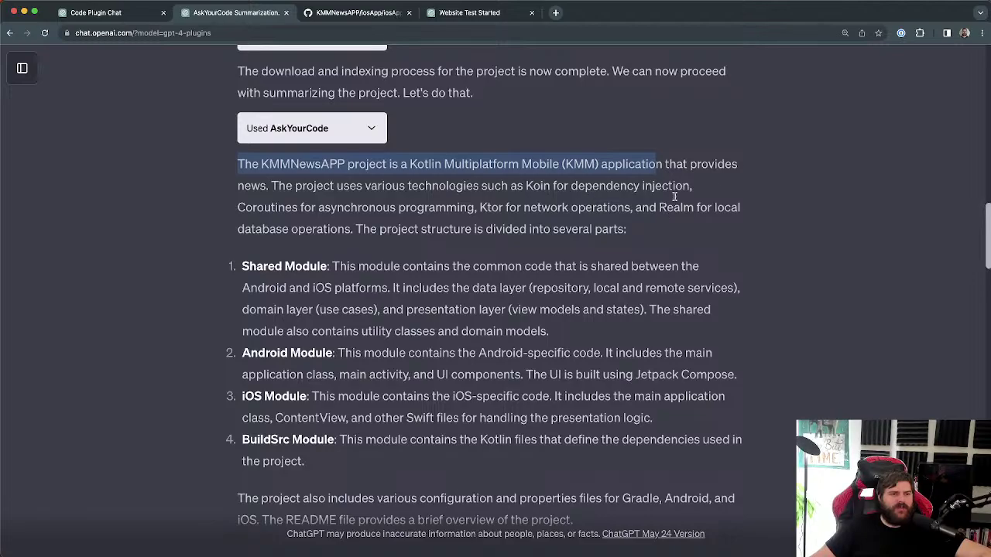
{"action": "left_click", "coordinate": [724, 186]}
{"action": "left_click_drag", "start_coordinate": [674, 165], "coordinate": [716, 183]}
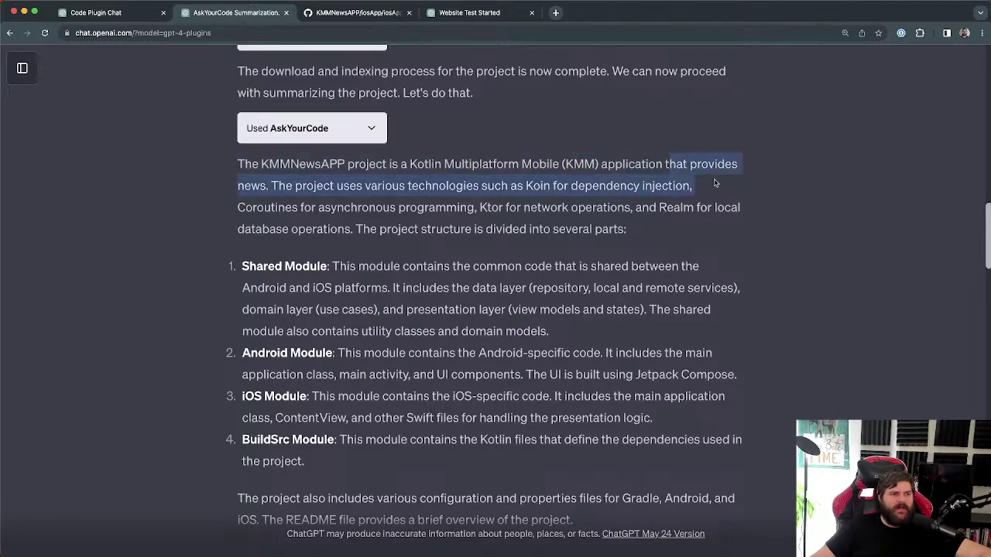
{"action": "left_click", "coordinate": [294, 188]}
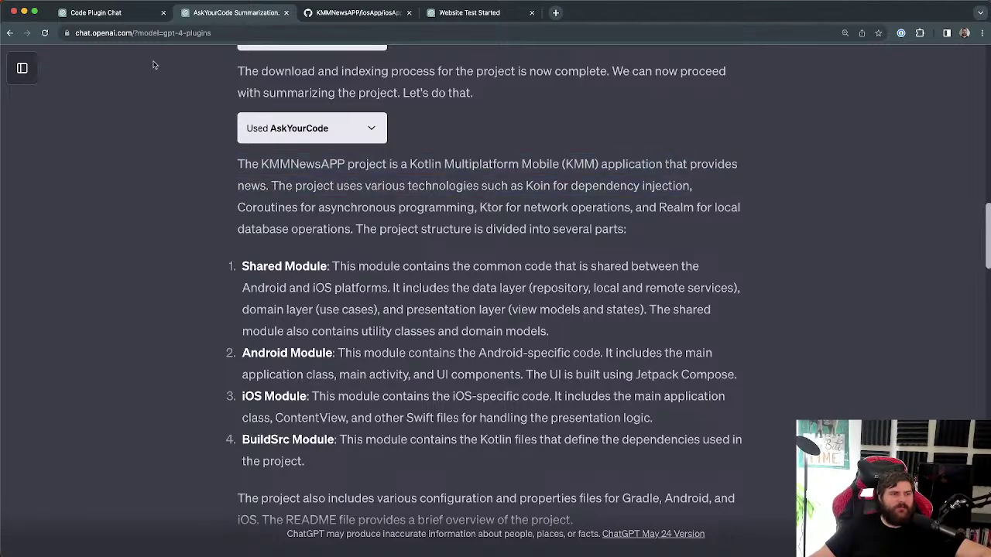
Step: Return to the Code Plugin Chat conversation and reread Chat with Code's opening paragraph on the shared code and architecture
{"action": "left_click", "coordinate": [114, 13]}
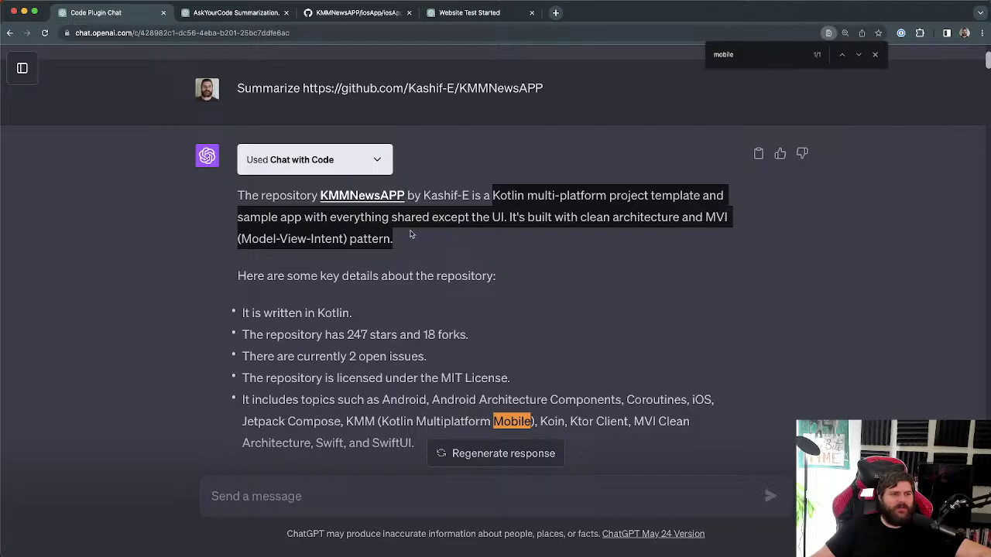
{"action": "left_click_drag", "start_coordinate": [443, 219], "coordinate": [687, 227]}
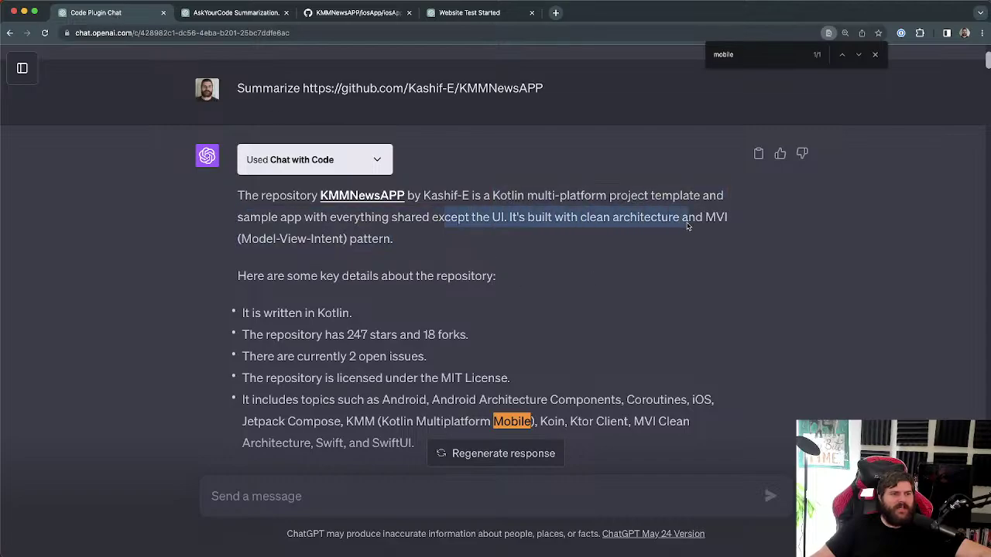
{"action": "left_click", "coordinate": [689, 226]}
{"action": "triple_click", "coordinate": [461, 241]}
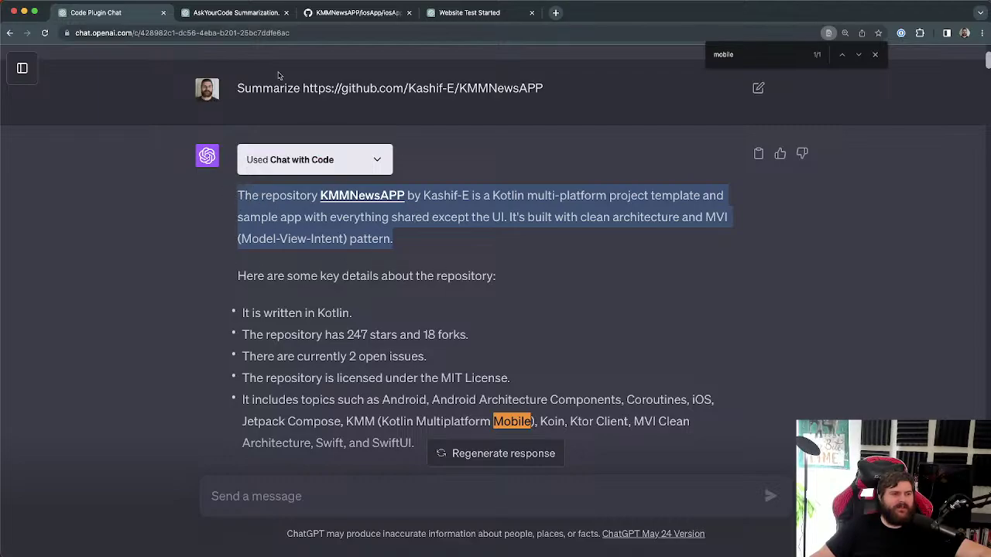
Step: Go back to the AskYourCode conversation and examine the technologies named in its summary's opening paragraph
{"action": "left_click", "coordinate": [217, 19]}
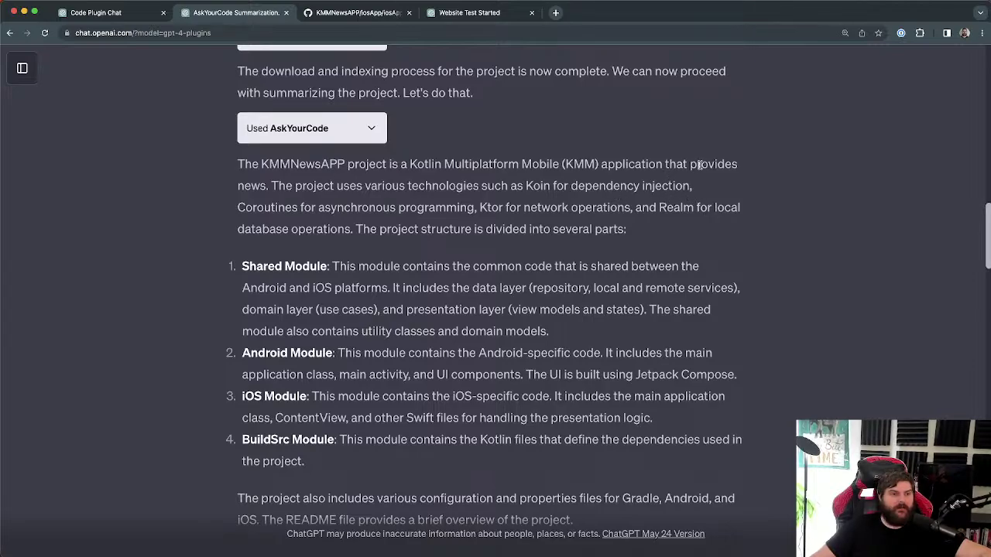
{"action": "left_click_drag", "start_coordinate": [294, 186], "coordinate": [646, 193]}
{"action": "left_click", "coordinate": [672, 200]}
{"action": "left_click_drag", "start_coordinate": [528, 186], "coordinate": [693, 187]}
{"action": "left_click", "coordinate": [628, 194]}
{"action": "left_click_drag", "start_coordinate": [248, 208], "coordinate": [502, 208]}
{"action": "left_click_drag", "start_coordinate": [659, 208], "coordinate": [741, 224]}
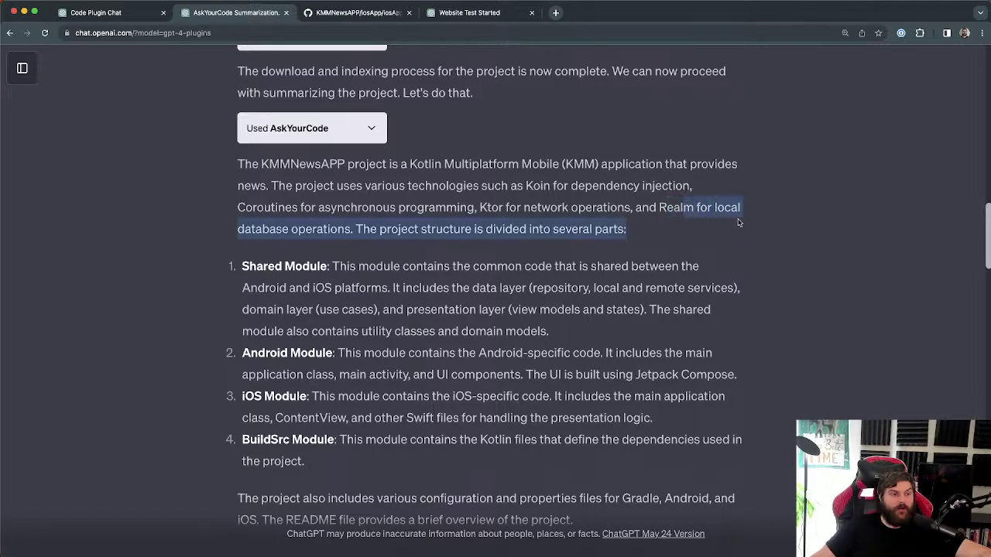
{"action": "left_click", "coordinate": [318, 220]}
{"action": "left_click_drag", "start_coordinate": [653, 233], "coordinate": [246, 162]}
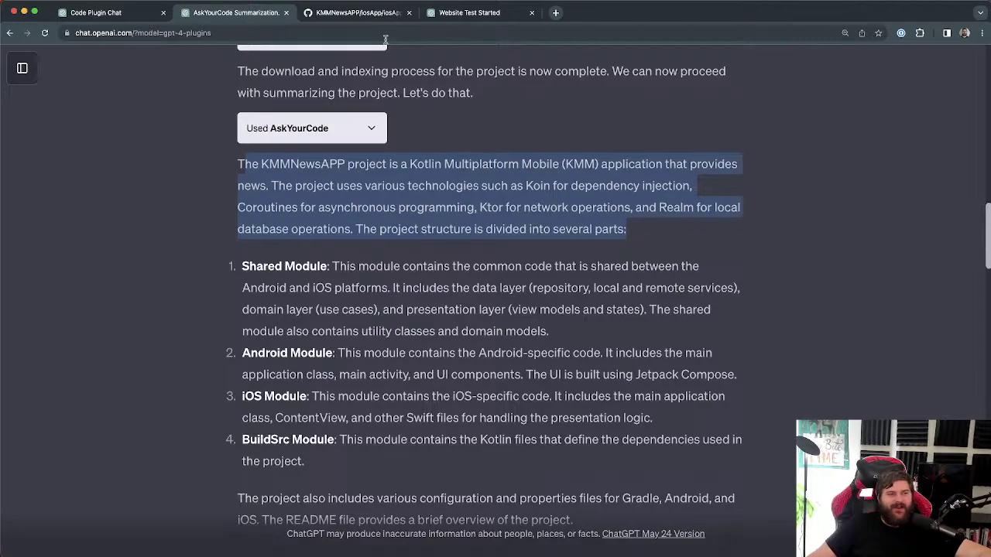
Step: Switch to GitHub and open the KMMNewsAPP repository's root page at its README's "What's shared?" section
{"action": "left_click", "coordinate": [358, 13]}
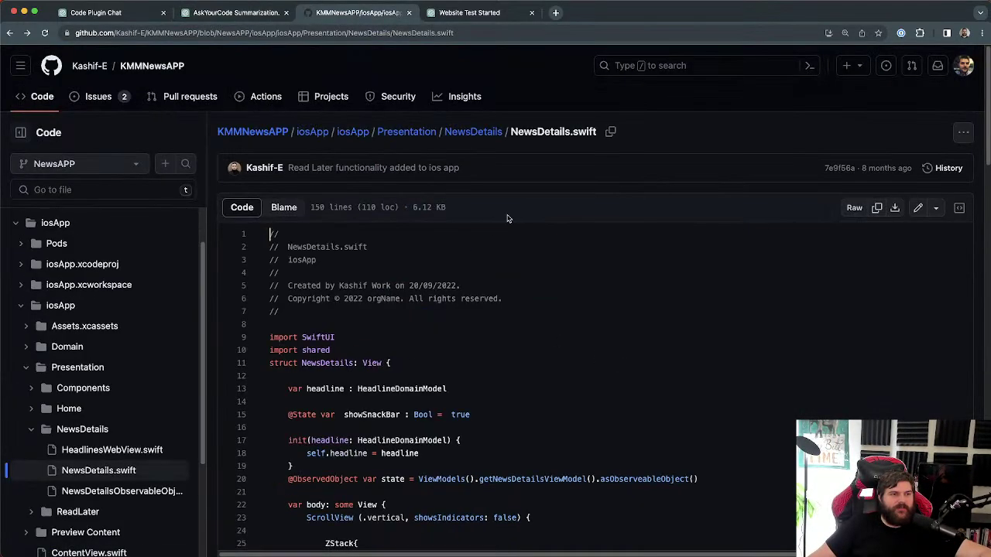
{"action": "left_click", "coordinate": [464, 157]}
{"action": "left_click", "coordinate": [255, 133]}
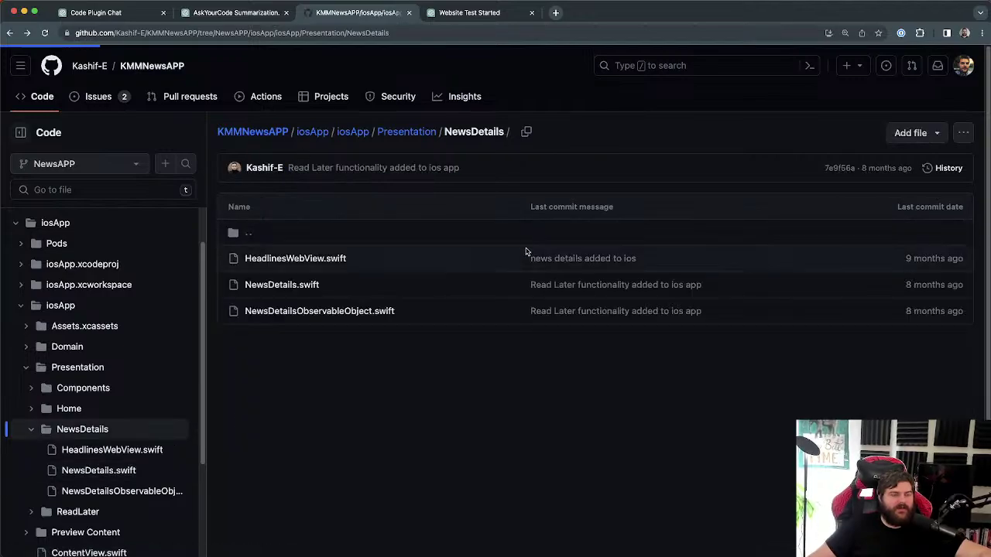
{"action": "scroll", "coordinate": [551, 303], "scroll_direction": "down", "scroll_amount": 15}
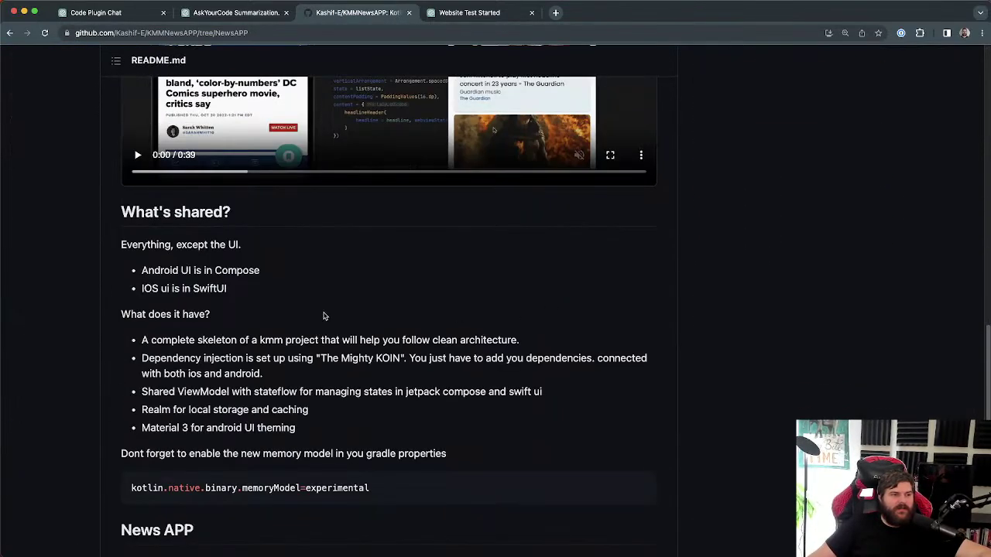
Step: Examine the kmm project and dependency injection entries under the README's "What does it have?" heading
{"action": "scroll", "coordinate": [157, 295], "scroll_direction": "down", "scroll_amount": 2}
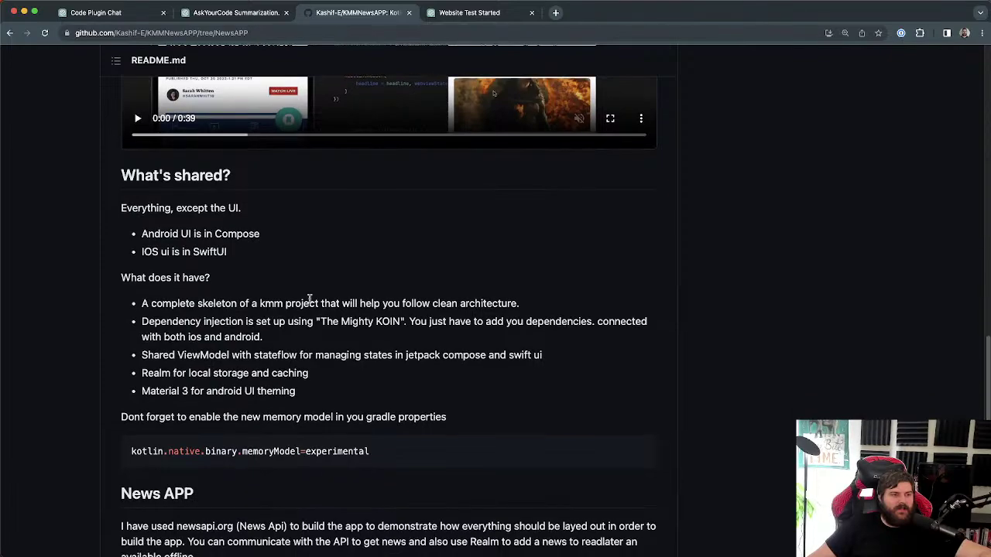
{"action": "left_click_drag", "start_coordinate": [247, 304], "coordinate": [435, 304]}
{"action": "left_click", "coordinate": [270, 302]}
{"action": "double_click", "coordinate": [271, 304]}
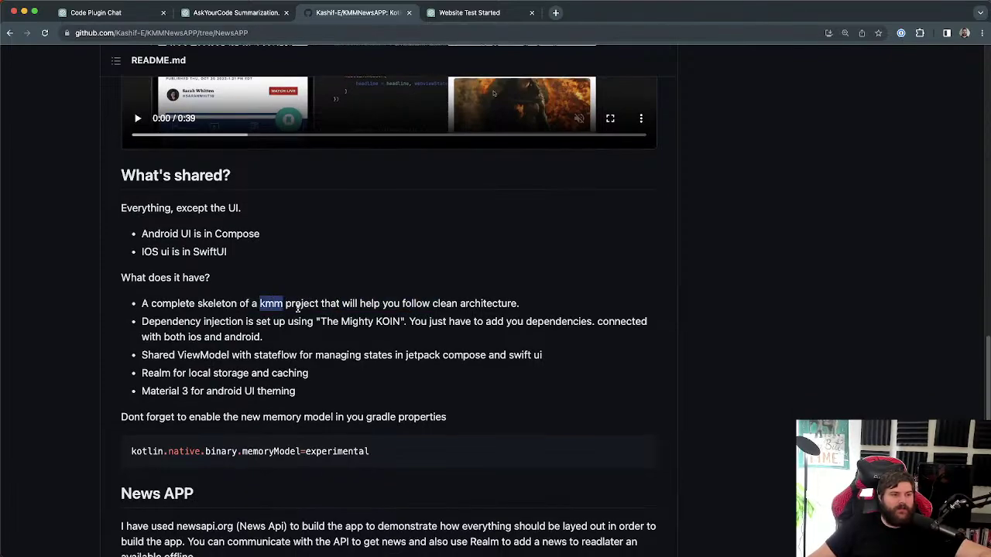
{"action": "left_click_drag", "start_coordinate": [376, 321], "coordinate": [392, 326]}
{"action": "left_click", "coordinate": [393, 325]}
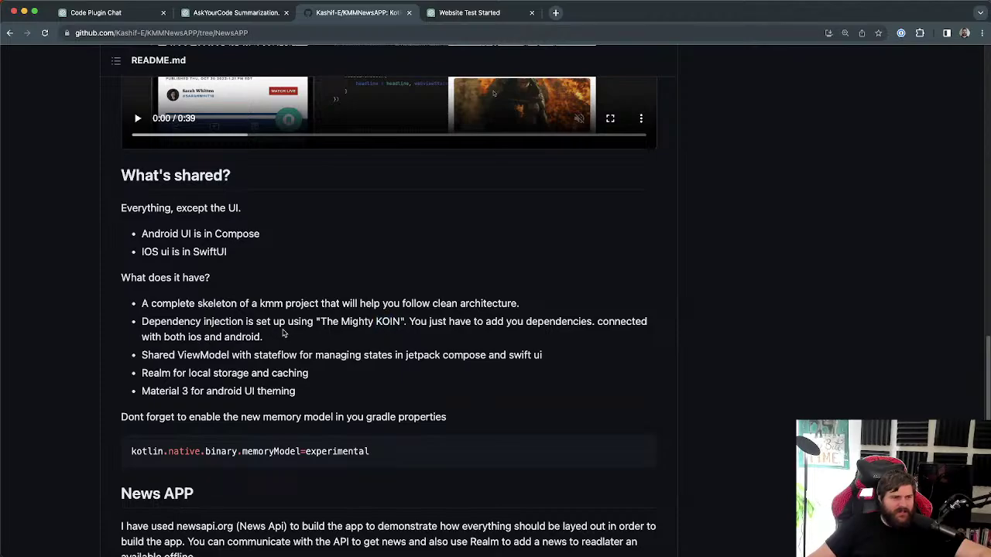
{"action": "triple_click", "coordinate": [273, 339]}
{"action": "left_click", "coordinate": [154, 325]}
Step: Look through the rest of the README and reread its full dependency injection entry
{"action": "scroll", "coordinate": [182, 333], "scroll_direction": "down", "scroll_amount": 5}
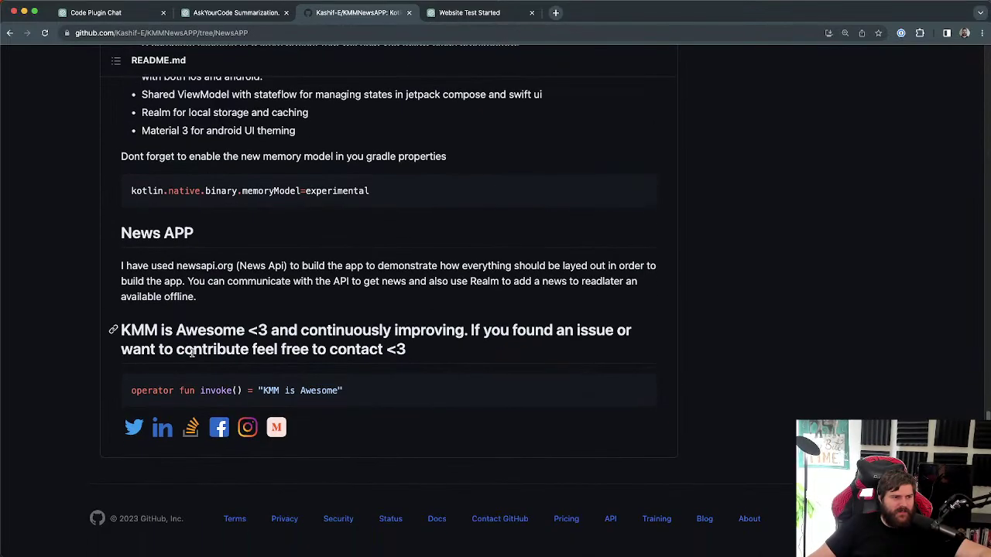
{"action": "scroll", "coordinate": [192, 352], "scroll_direction": "up", "scroll_amount": 10}
{"action": "scroll", "coordinate": [298, 379], "scroll_direction": "down", "scroll_amount": 4}
{"action": "left_click_drag", "start_coordinate": [160, 344], "coordinate": [564, 365]}
{"action": "left_click", "coordinate": [548, 347]}
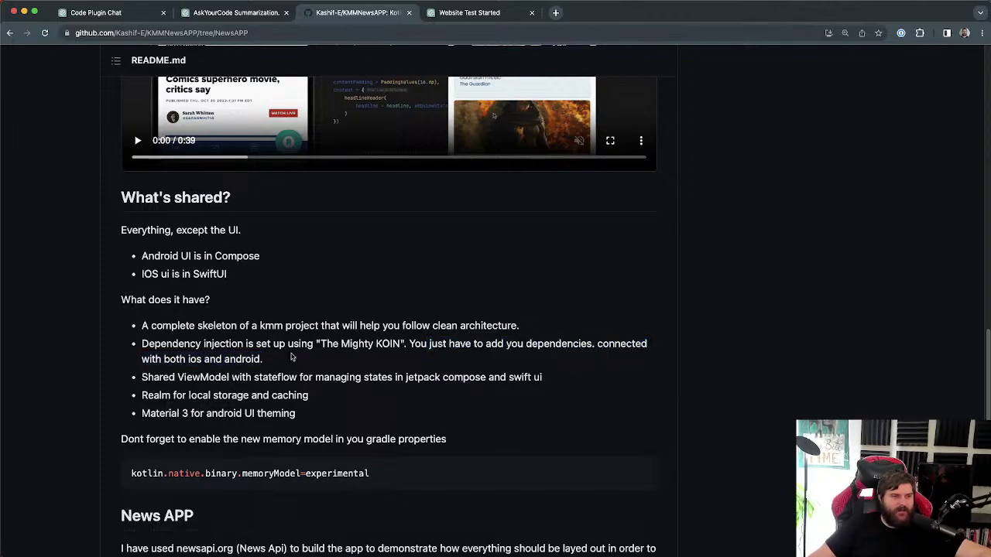
{"action": "left_click_drag", "start_coordinate": [292, 357], "coordinate": [142, 347]}
{"action": "left_click_drag", "start_coordinate": [265, 361], "coordinate": [126, 346]}
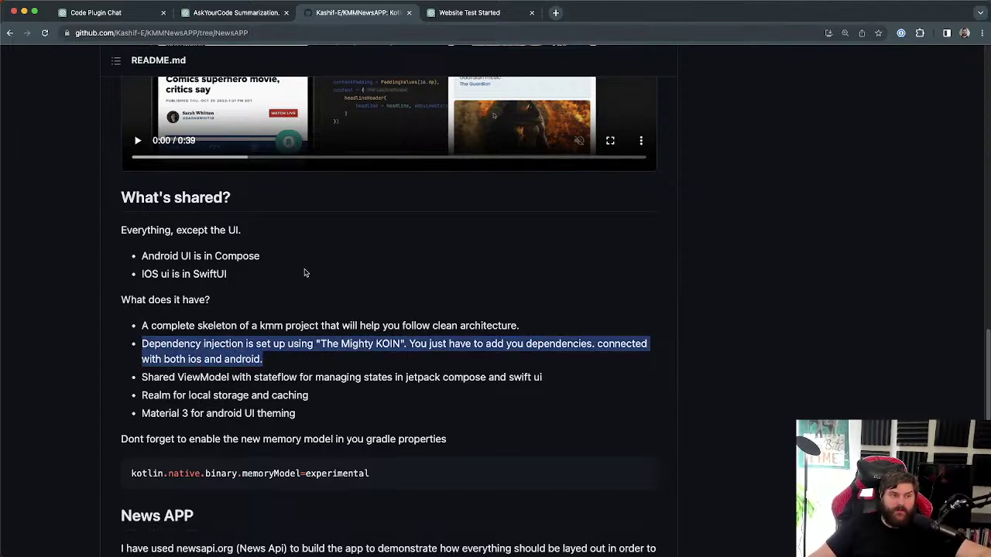
Step: Switch to the AskYourCode conversation and check its summary's mention of Koin for dependency injection
{"action": "left_click", "coordinate": [186, 16]}
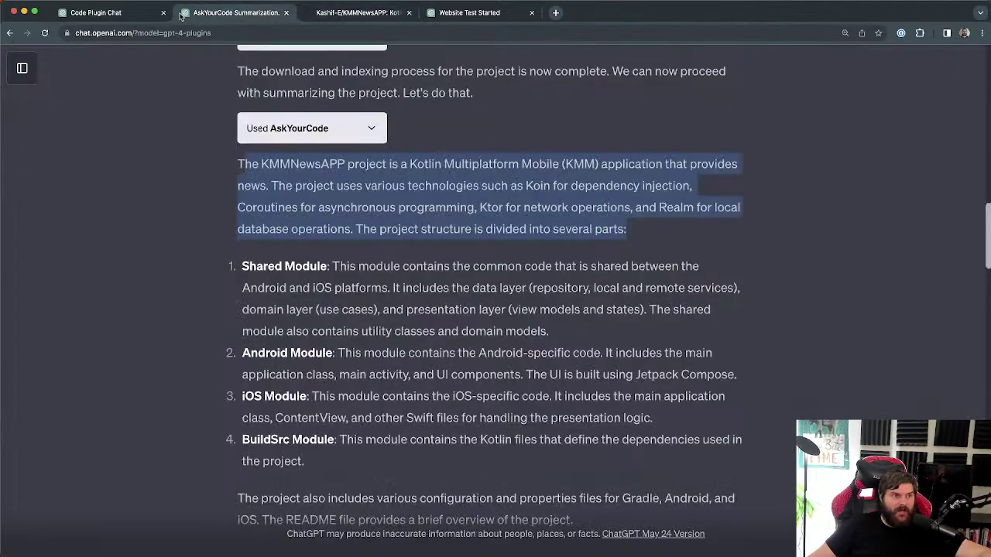
{"action": "left_click", "coordinate": [556, 210]}
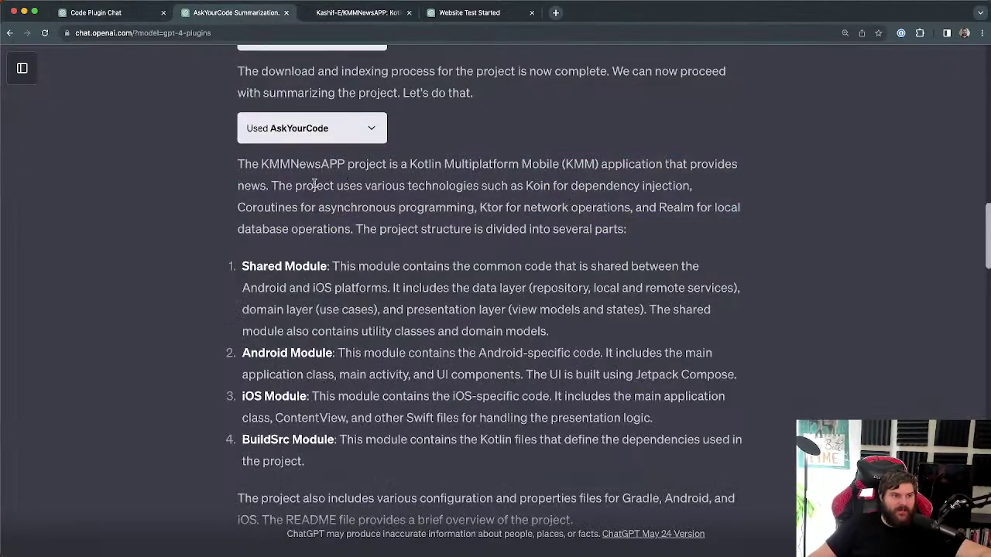
{"action": "left_click_drag", "start_coordinate": [281, 186], "coordinate": [484, 186]}
{"action": "double_click", "coordinate": [536, 185]}
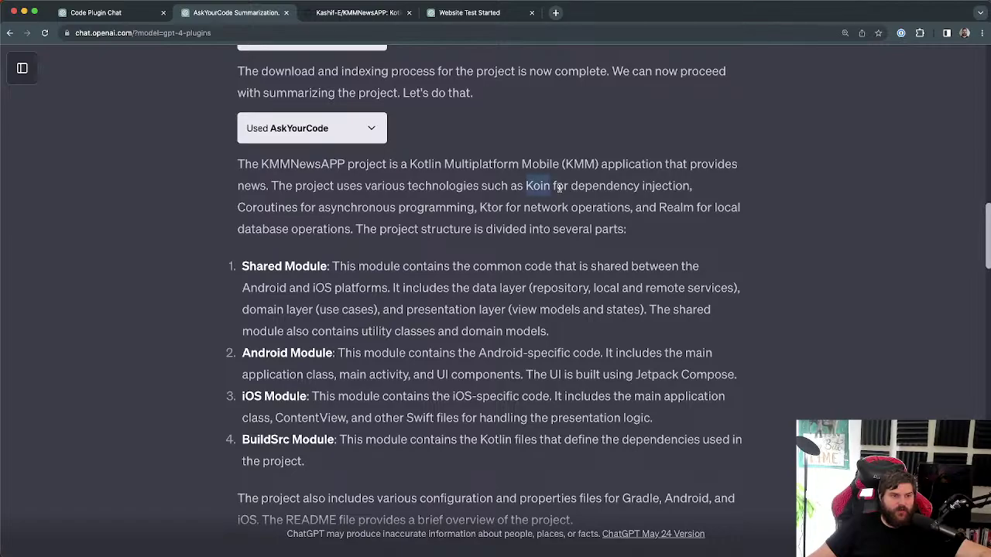
{"action": "left_click_drag", "start_coordinate": [559, 188], "coordinate": [700, 192]}
Step: Return to the repository's GitHub page and compare the README's "The Mighty KOIN" wording, checking the repository overview as well
{"action": "left_click", "coordinate": [126, 15]}
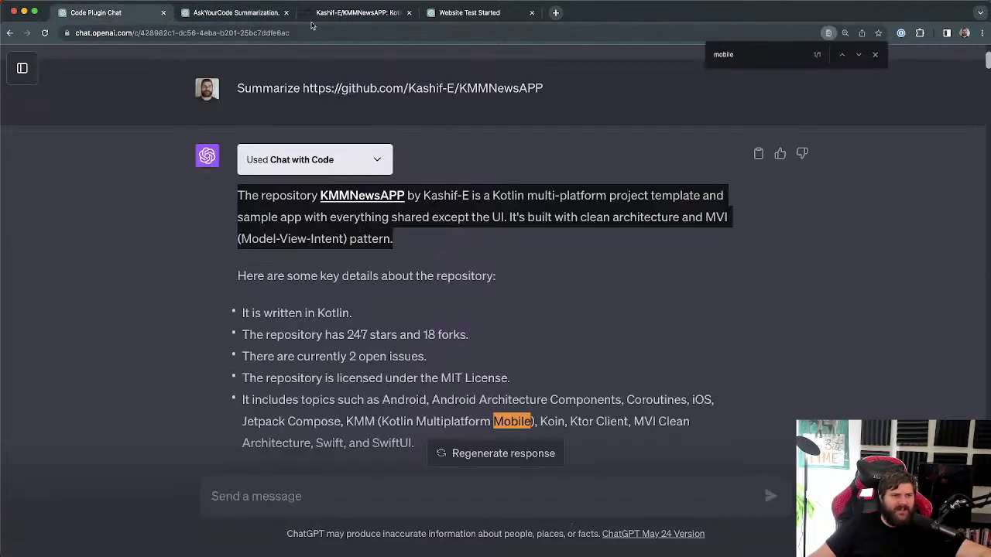
{"action": "left_click", "coordinate": [251, 16]}
{"action": "left_click", "coordinate": [356, 13]}
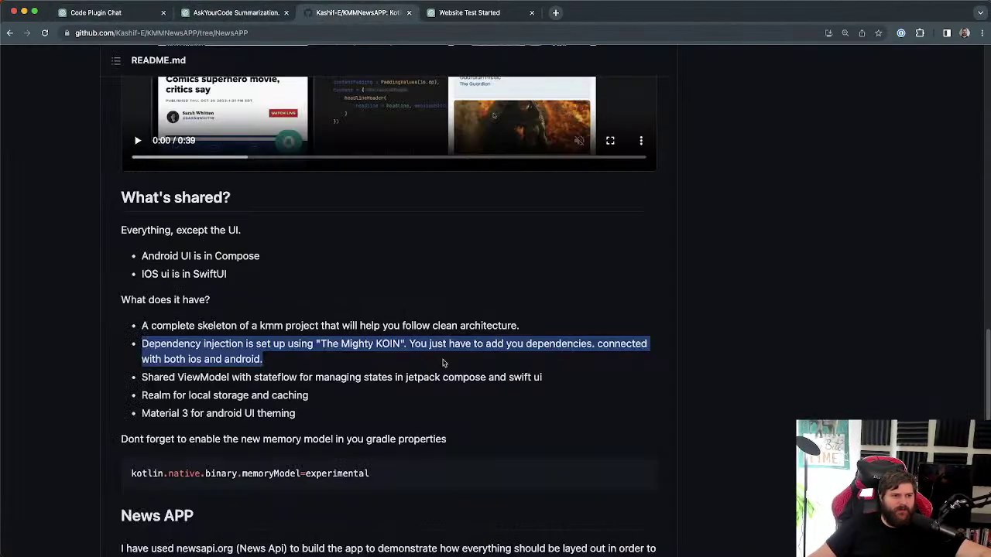
{"action": "left_click_drag", "start_coordinate": [316, 344], "coordinate": [403, 343]}
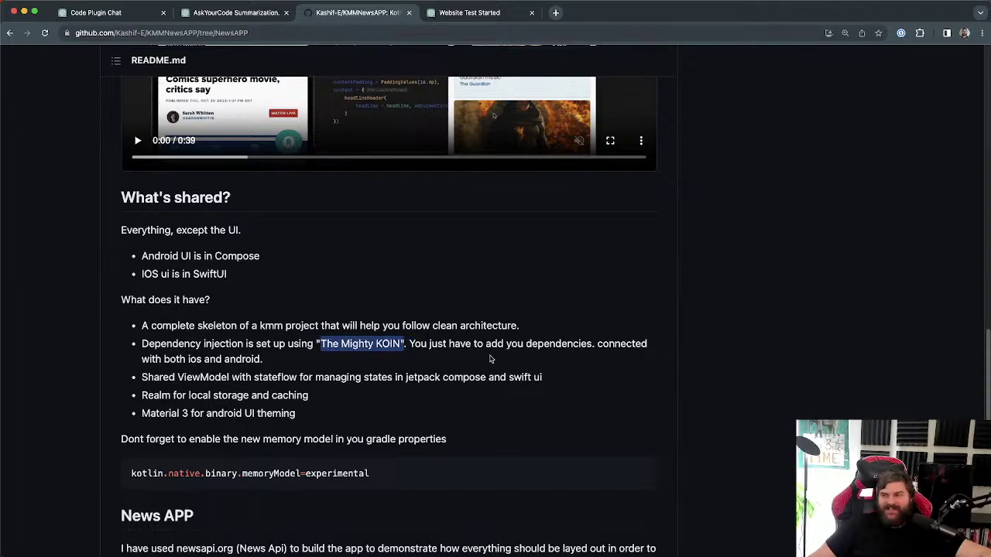
{"action": "left_click_drag", "start_coordinate": [144, 343], "coordinate": [247, 344]}
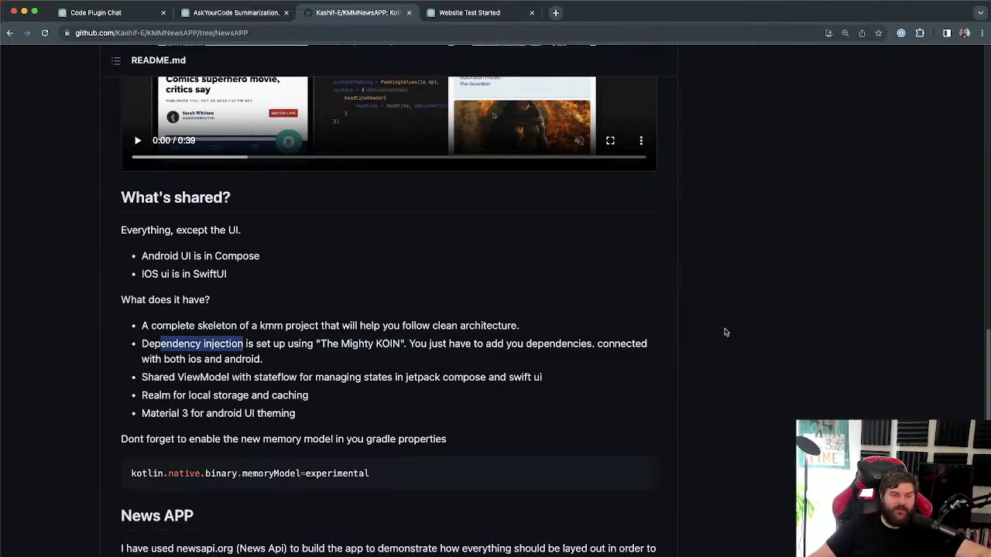
{"action": "left_click", "coordinate": [726, 332]}
{"action": "scroll", "coordinate": [814, 382], "scroll_direction": "up", "scroll_amount": 15}
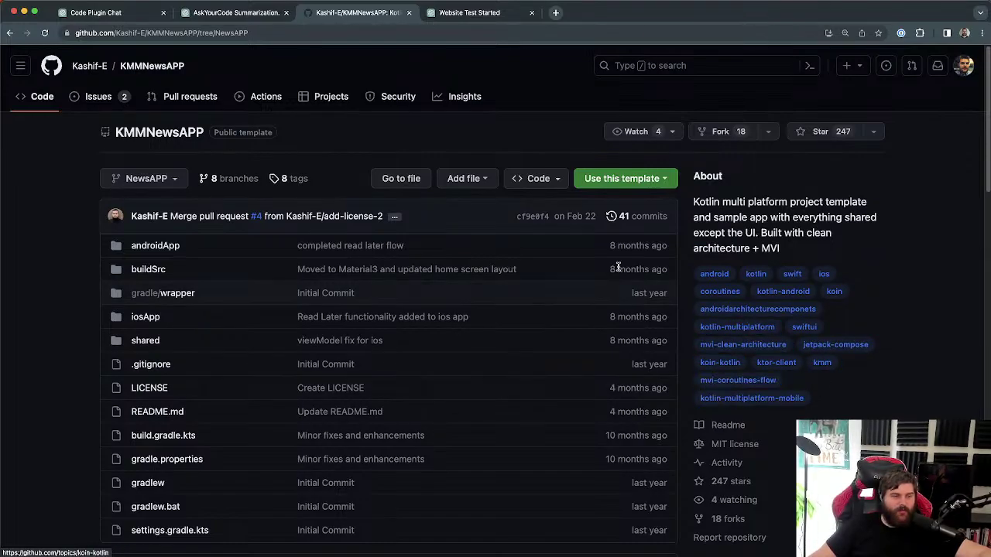
Step: Go back to the AskYourCode conversation and read its summary's Coroutines, Ktor, Realm and project structure statements
{"action": "left_click", "coordinate": [217, 12]}
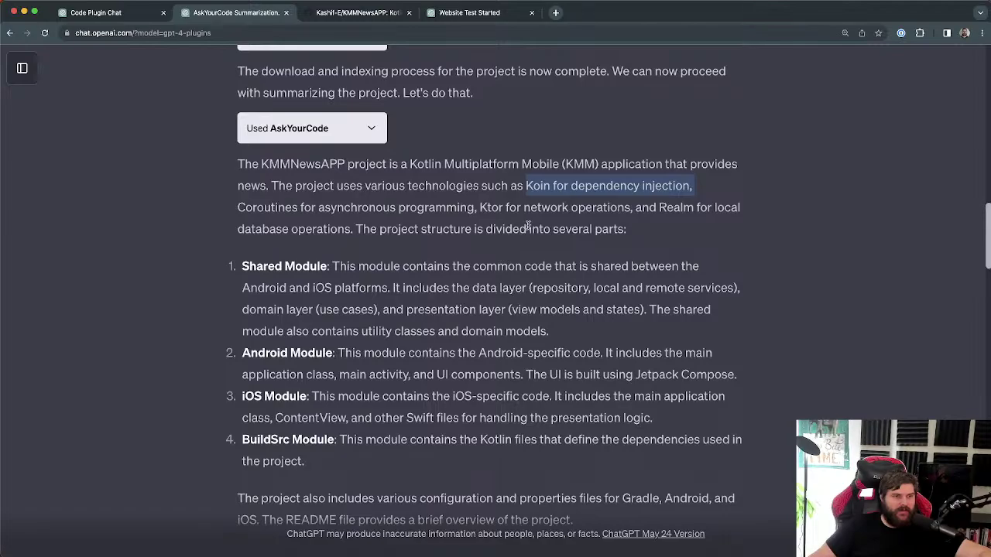
{"action": "left_click", "coordinate": [527, 226]}
{"action": "left_click_drag", "start_coordinate": [239, 208], "coordinate": [675, 230]}
{"action": "left_click", "coordinate": [466, 209]}
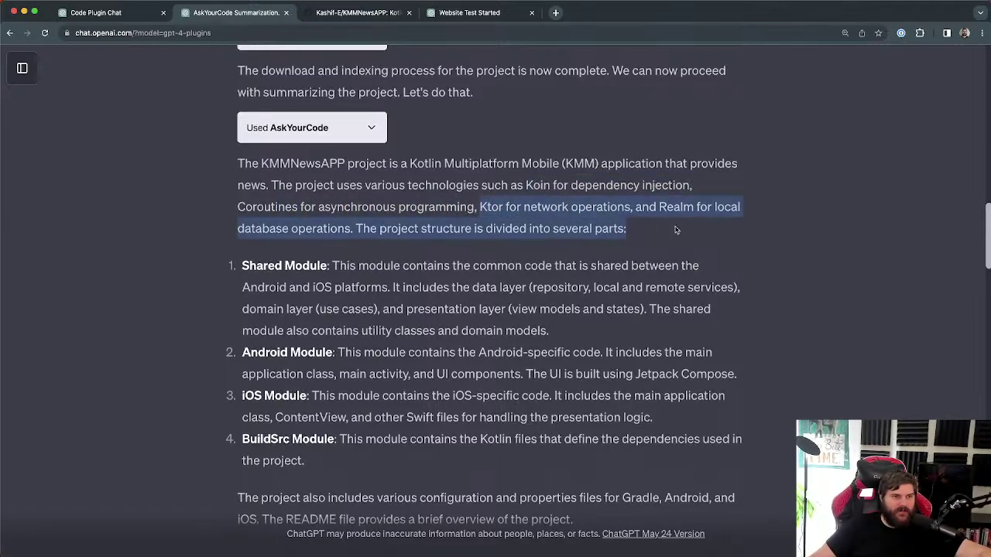
{"action": "scroll", "coordinate": [675, 230], "scroll_direction": "down", "scroll_amount": 1}
{"action": "left_click", "coordinate": [683, 209]}
{"action": "left_click_drag", "start_coordinate": [378, 213], "coordinate": [625, 215]}
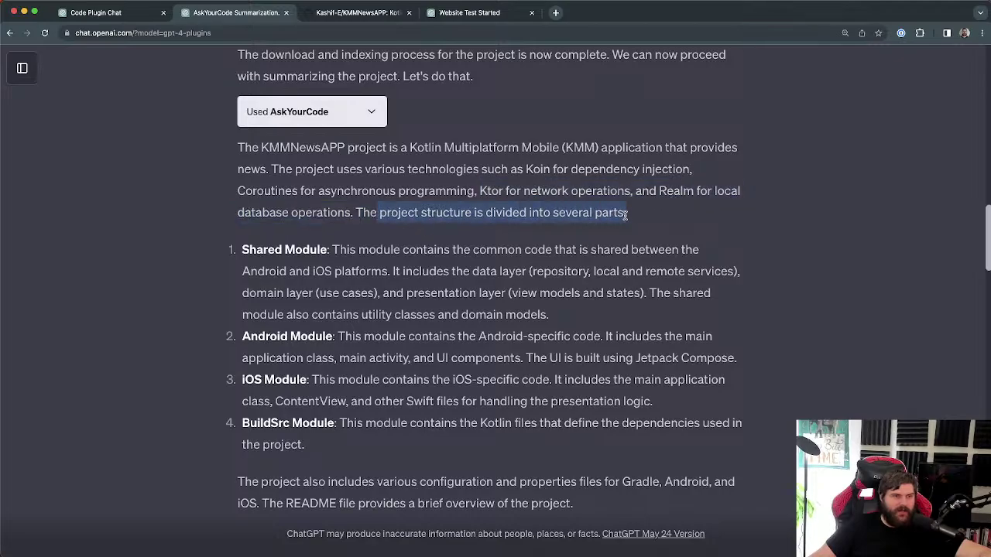
Step: Switch to the repository's GitHub page and check the README's entry on Realm for local storage and caching
{"action": "left_click", "coordinate": [109, 13]}
{"action": "left_click", "coordinate": [352, 13]}
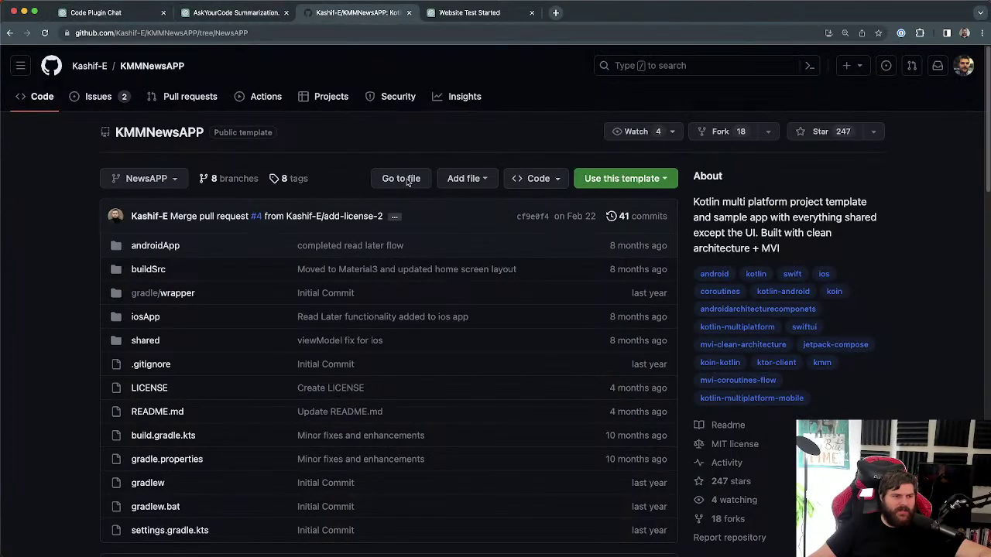
{"action": "scroll", "coordinate": [264, 279], "scroll_direction": "down", "scroll_amount": 15}
{"action": "left_click_drag", "start_coordinate": [152, 347], "coordinate": [315, 356]}
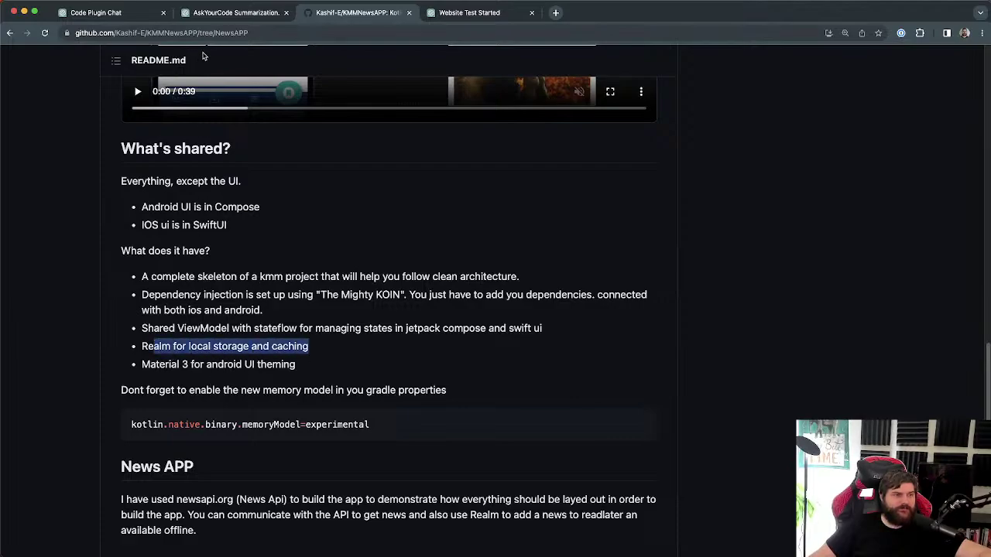
Step: Return to the AskYourCode conversation and read its Shared Module description about code common to the Android and iOS platforms
{"action": "left_click", "coordinate": [233, 13]}
{"action": "left_click", "coordinate": [607, 264]}
{"action": "scroll", "coordinate": [446, 192], "scroll_direction": "down", "scroll_amount": 2}
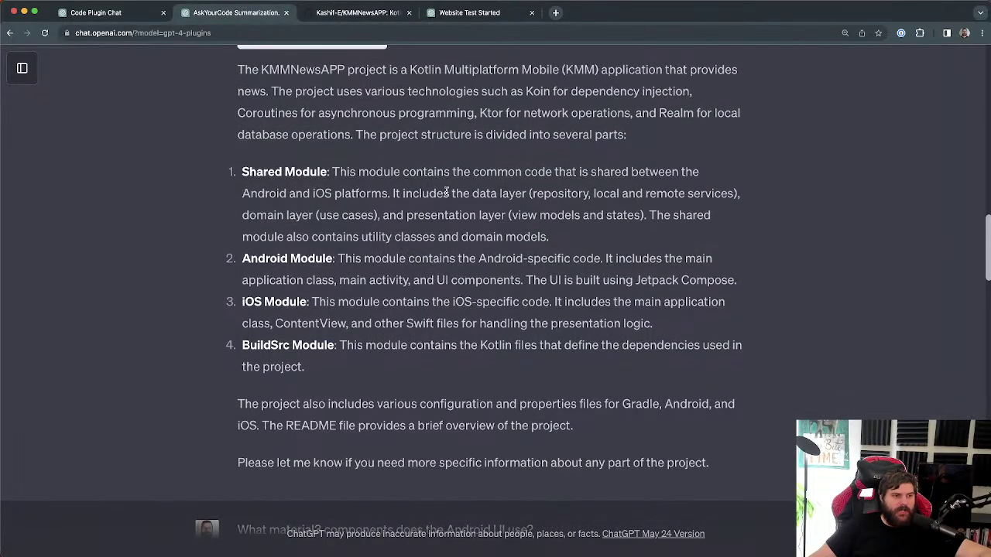
{"action": "left_click_drag", "start_coordinate": [331, 172], "coordinate": [706, 175]}
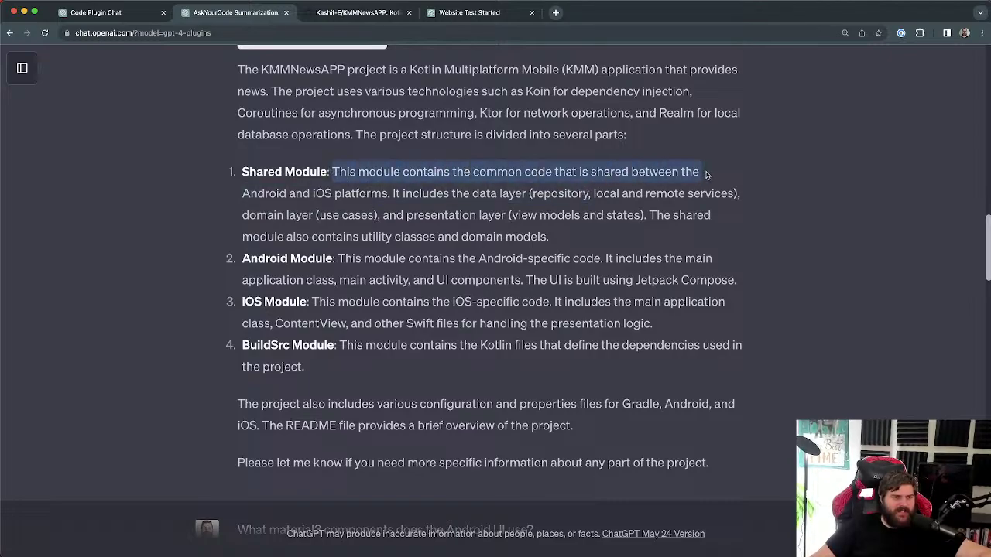
{"action": "left_click", "coordinate": [366, 193]}
{"action": "left_click_drag", "start_coordinate": [387, 194], "coordinate": [245, 195]}
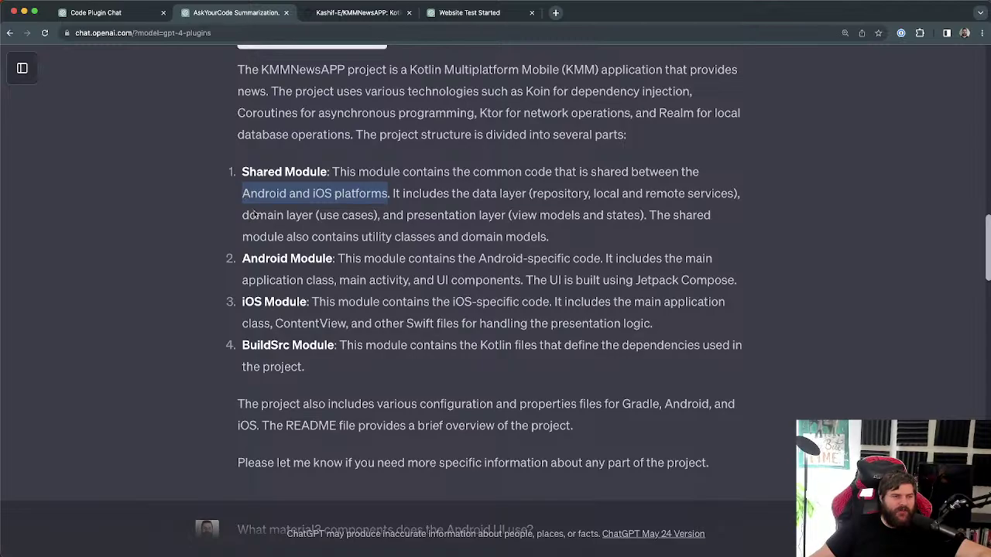
Step: Switch to the Chat with Code conversation and review its summary's key details on language, stars, forks, issues and topics
{"action": "left_click", "coordinate": [106, 12]}
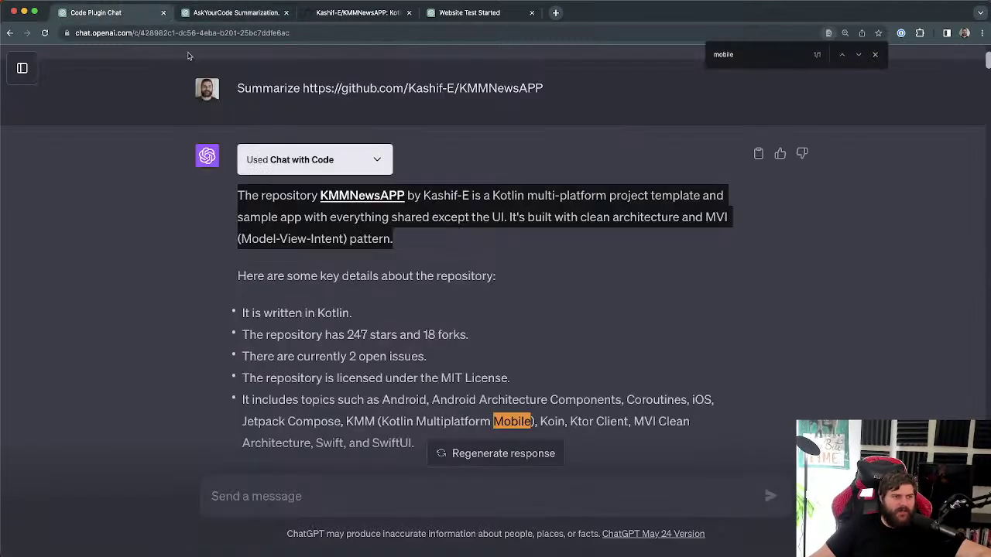
{"action": "scroll", "coordinate": [379, 251], "scroll_direction": "up", "scroll_amount": 5}
{"action": "scroll", "coordinate": [379, 273], "scroll_direction": "down", "scroll_amount": 7}
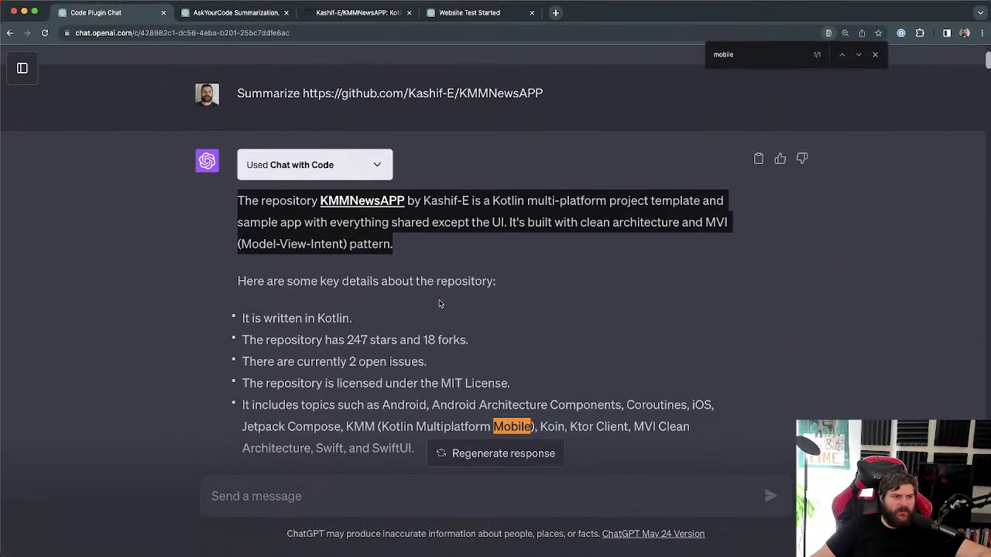
{"action": "left_click_drag", "start_coordinate": [253, 220], "coordinate": [427, 265]}
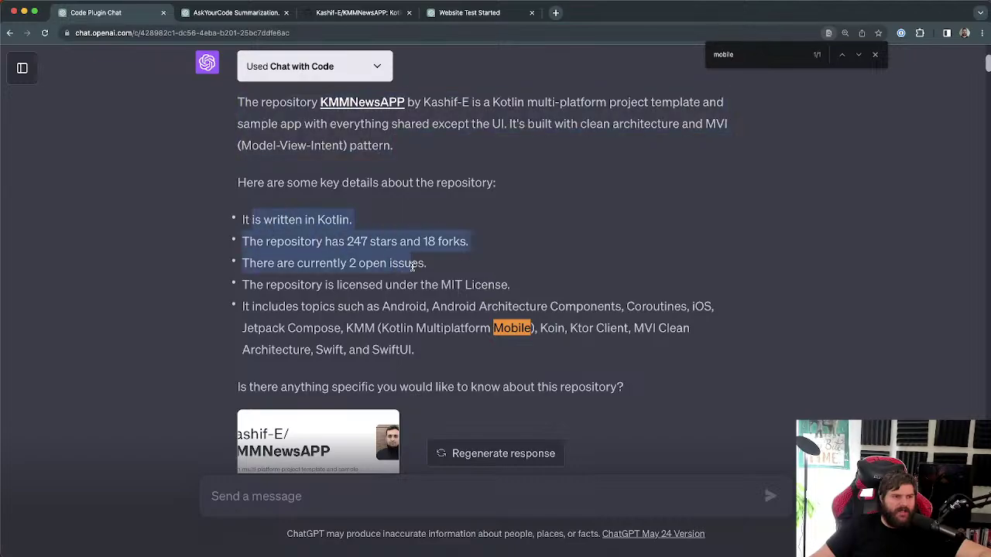
{"action": "left_click_drag", "start_coordinate": [347, 242], "coordinate": [427, 264]}
{"action": "scroll", "coordinate": [455, 257], "scroll_direction": "down", "scroll_amount": 4}
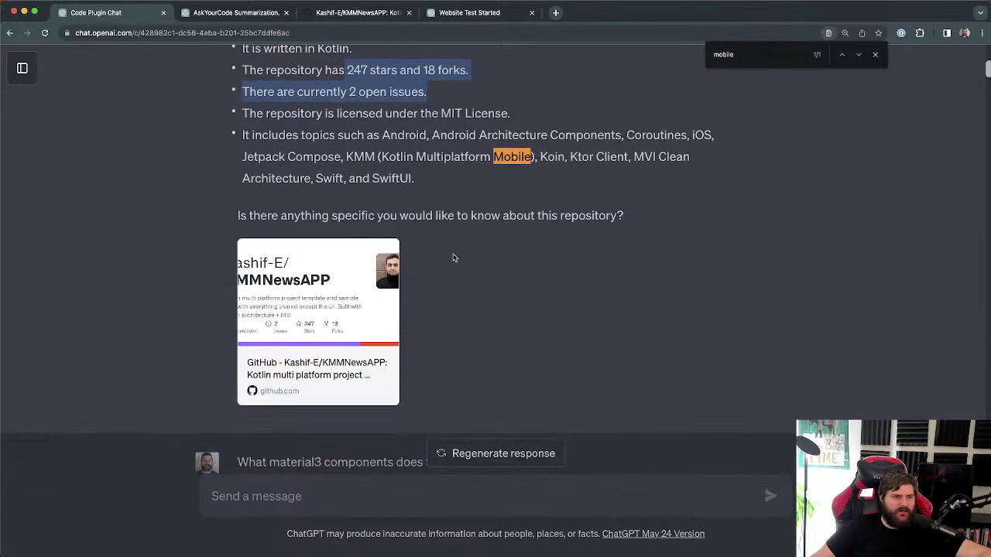
Step: Go back to the AskYourCode conversation and compare its module-by-module breakdown of the project structure
{"action": "left_click", "coordinate": [233, 12]}
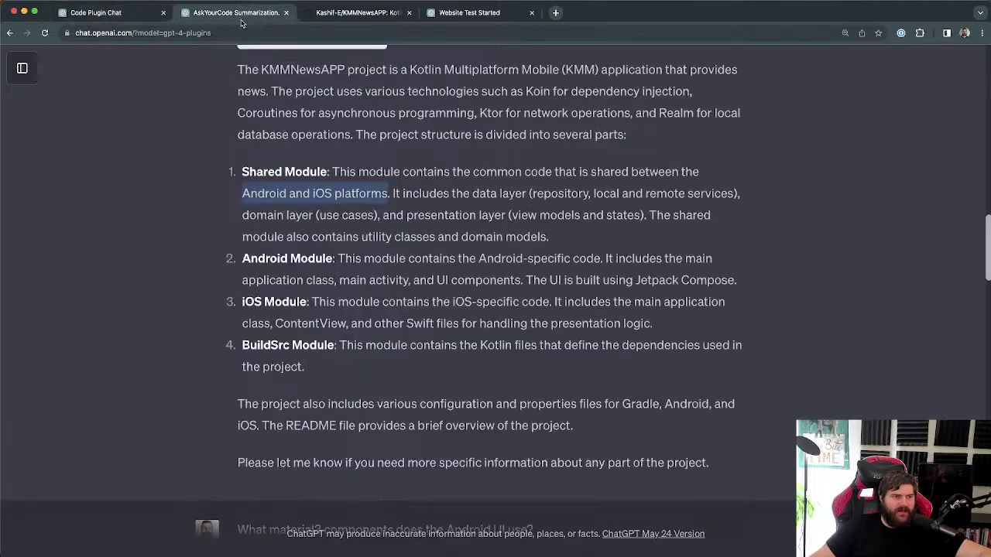
{"action": "left_click", "coordinate": [301, 194]}
{"action": "triple_click", "coordinate": [260, 304]}
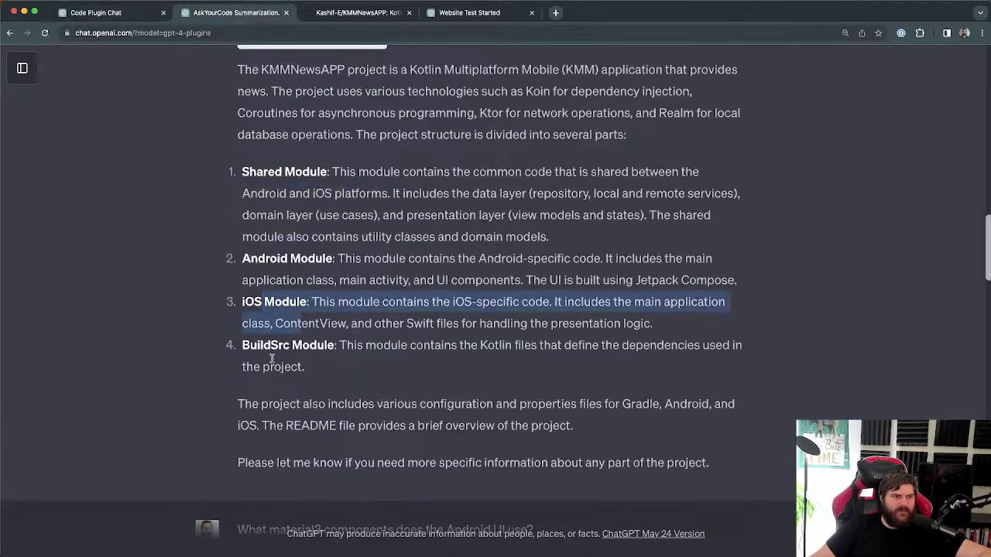
{"action": "left_click", "coordinate": [442, 370]}
{"action": "left_click_drag", "start_coordinate": [442, 369], "coordinate": [400, 113]}
{"action": "left_click", "coordinate": [399, 113]}
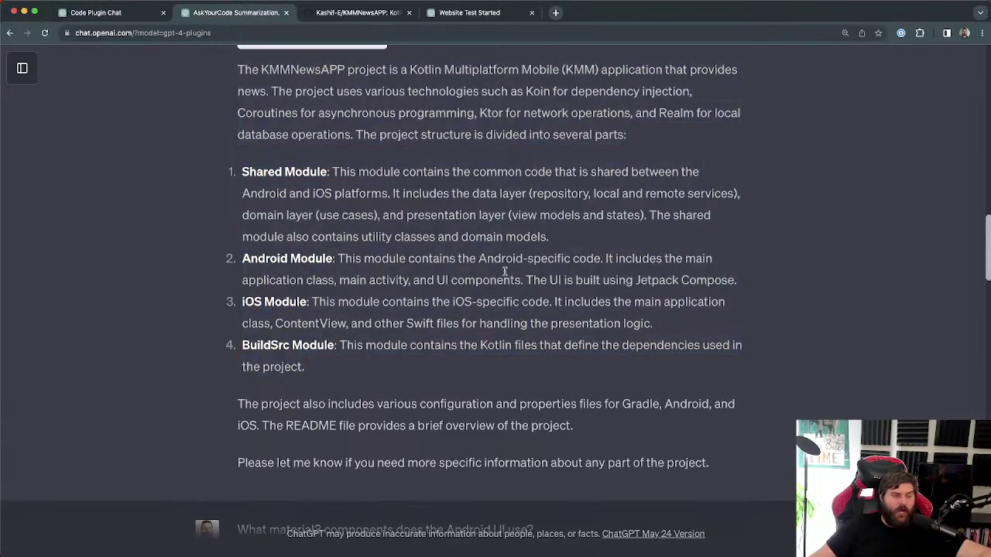
Step: Revisit the opening AskYourCode prompt, then read the summary's Android Module and BuildSrc Module descriptions
{"action": "scroll", "coordinate": [495, 266], "scroll_direction": "up", "scroll_amount": 20}
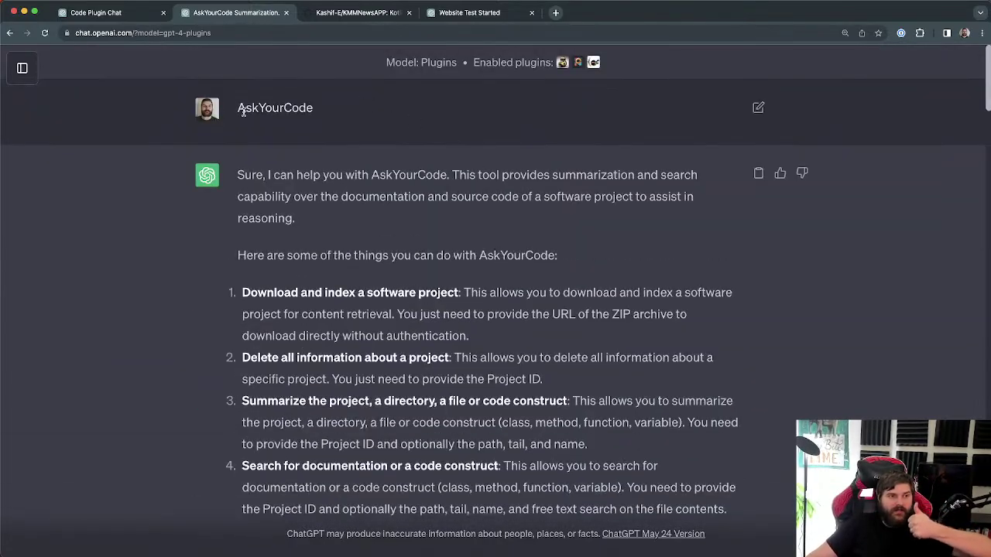
{"action": "scroll", "coordinate": [464, 232], "scroll_direction": "down", "scroll_amount": 10}
{"action": "scroll", "coordinate": [404, 202], "scroll_direction": "down", "scroll_amount": 15}
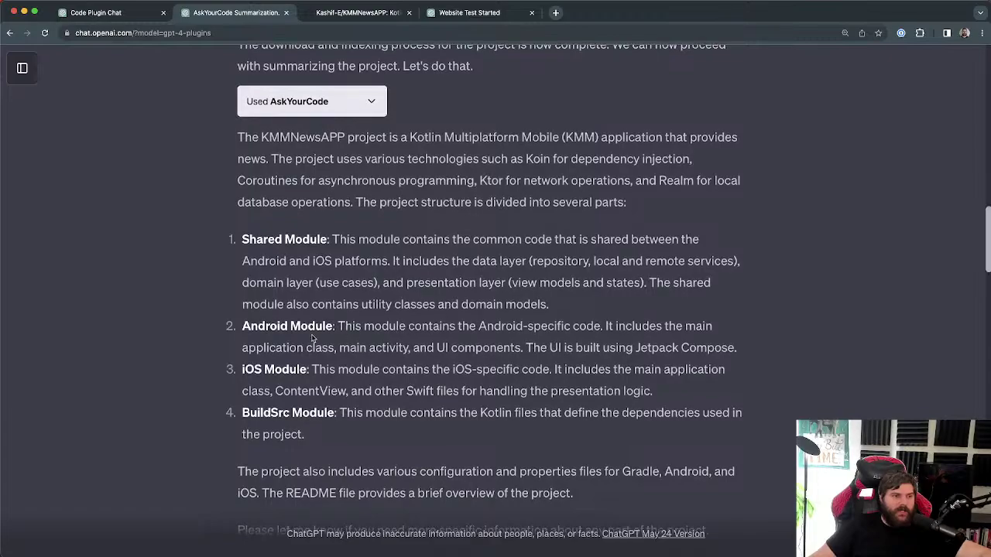
{"action": "left_click_drag", "start_coordinate": [326, 327], "coordinate": [423, 329]}
{"action": "scroll", "coordinate": [425, 339], "scroll_direction": "down", "scroll_amount": 2}
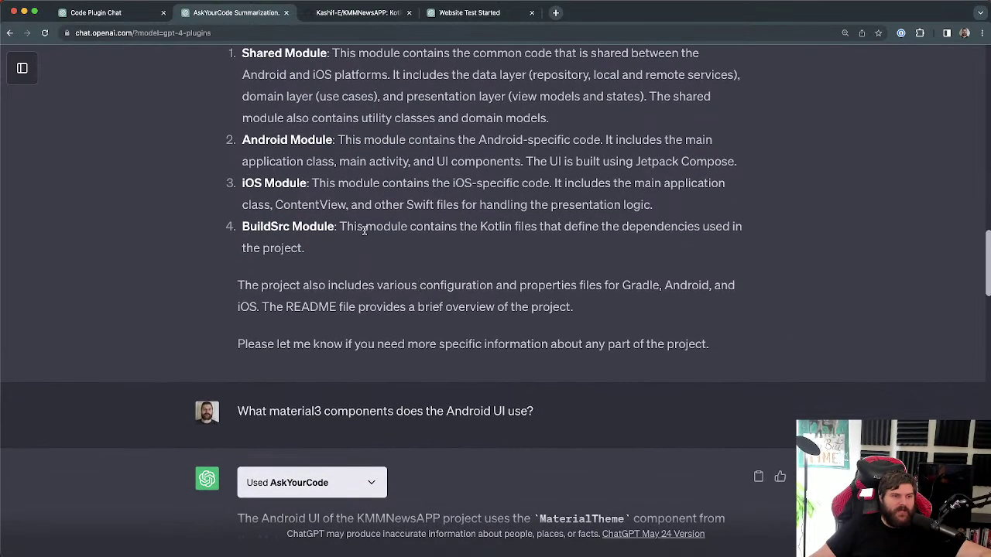
{"action": "left_click_drag", "start_coordinate": [364, 230], "coordinate": [683, 240]}
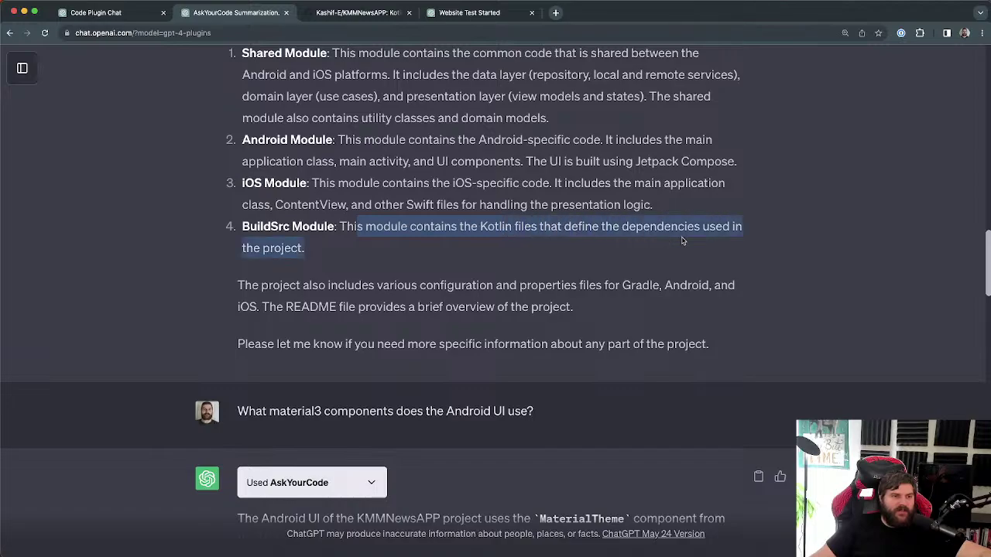
{"action": "left_click", "coordinate": [751, 244]}
Step: Read the summary's closing statements on configuration files, the README overview and the offer of more specific information
{"action": "left_click_drag", "start_coordinate": [310, 287], "coordinate": [558, 288]}
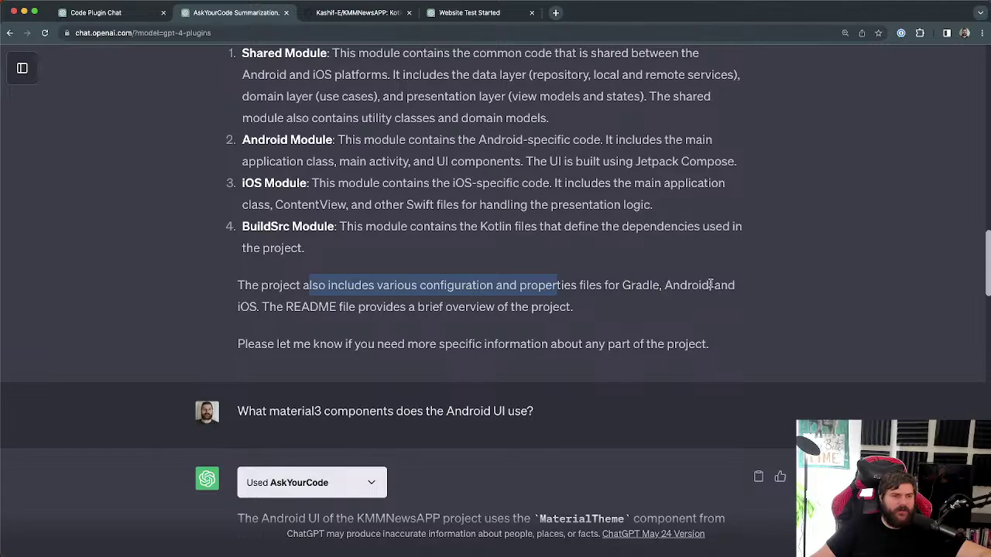
{"action": "left_click_drag", "start_coordinate": [276, 307], "coordinate": [623, 313]}
{"action": "scroll", "coordinate": [623, 313], "scroll_direction": "down", "scroll_amount": 1}
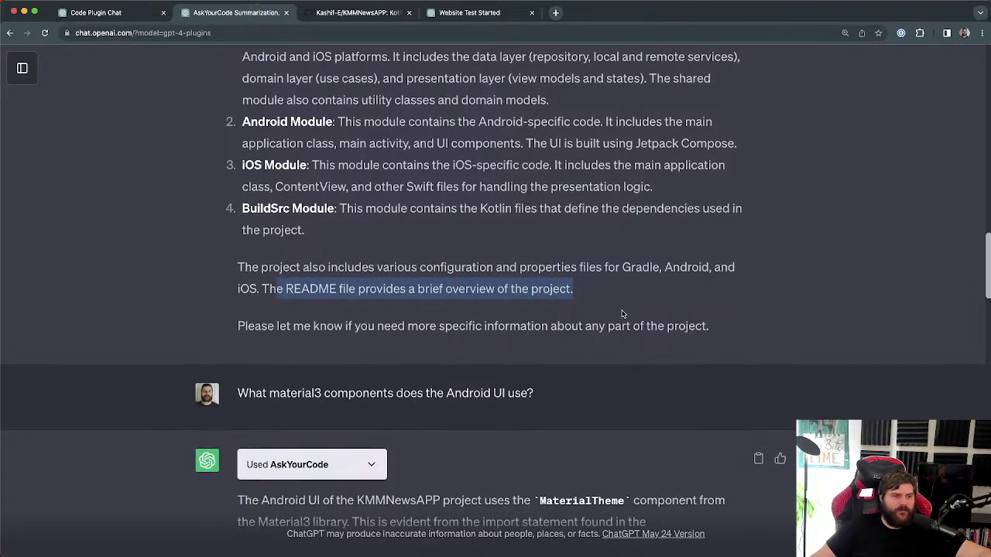
{"action": "left_click_drag", "start_coordinate": [255, 326], "coordinate": [374, 327]}
{"action": "left_click", "coordinate": [374, 327]}
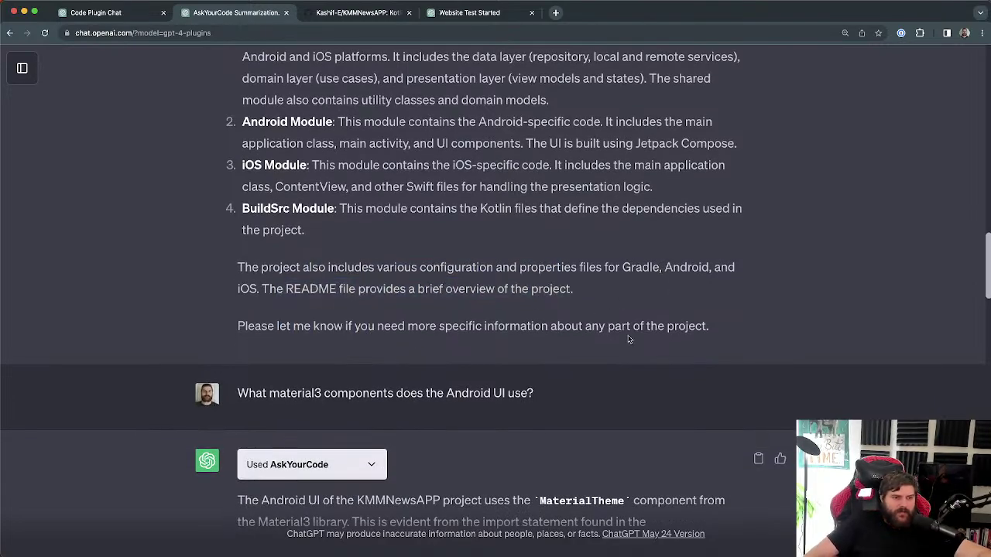
Step: Read the follow-up question about the Android UI's material3 components and the beginning of AskYourCode's answer
{"action": "scroll", "coordinate": [692, 323], "scroll_direction": "down", "scroll_amount": 1}
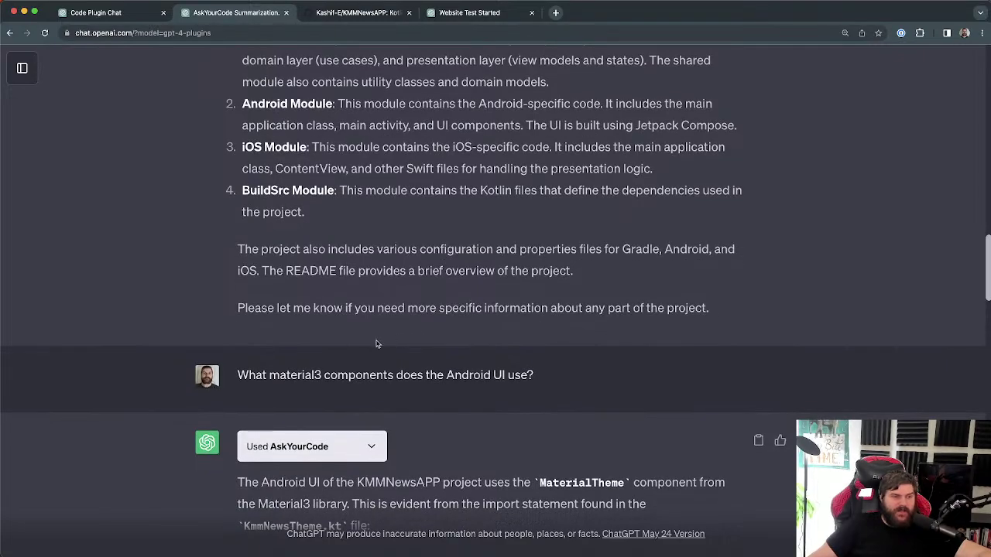
{"action": "left_click_drag", "start_coordinate": [248, 375], "coordinate": [555, 375]}
{"action": "left_click", "coordinate": [345, 375]}
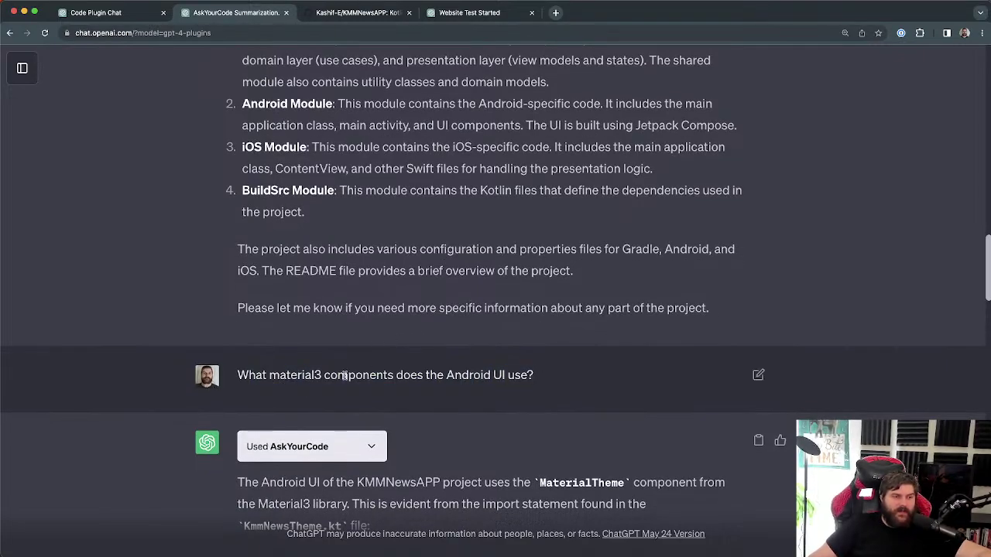
{"action": "left_click_drag", "start_coordinate": [296, 375], "coordinate": [377, 375]}
{"action": "left_click", "coordinate": [533, 373]}
{"action": "scroll", "coordinate": [542, 376], "scroll_direction": "down", "scroll_amount": 1}
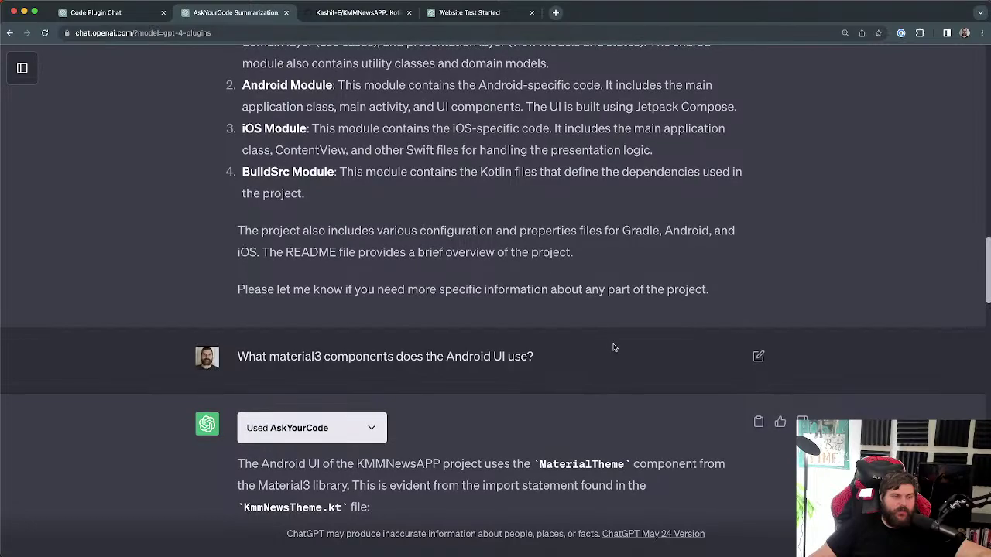
{"action": "scroll", "coordinate": [580, 354], "scroll_direction": "down", "scroll_amount": 5}
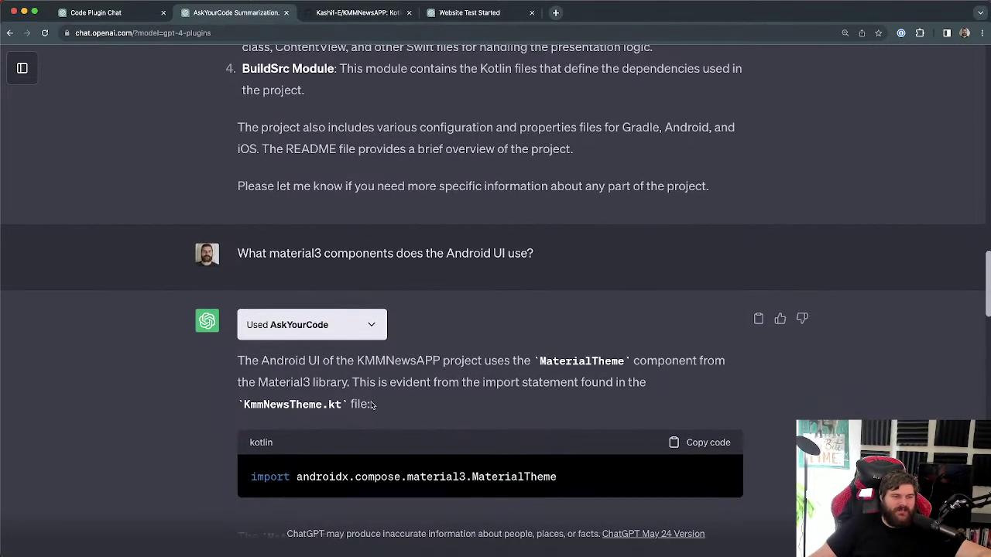
{"action": "left_click_drag", "start_coordinate": [372, 406], "coordinate": [227, 367]}
{"action": "left_click", "coordinate": [296, 377]}
Step: Switch to the Chat with Code conversation and review its list of Material3 components for the same question
{"action": "left_click", "coordinate": [101, 12]}
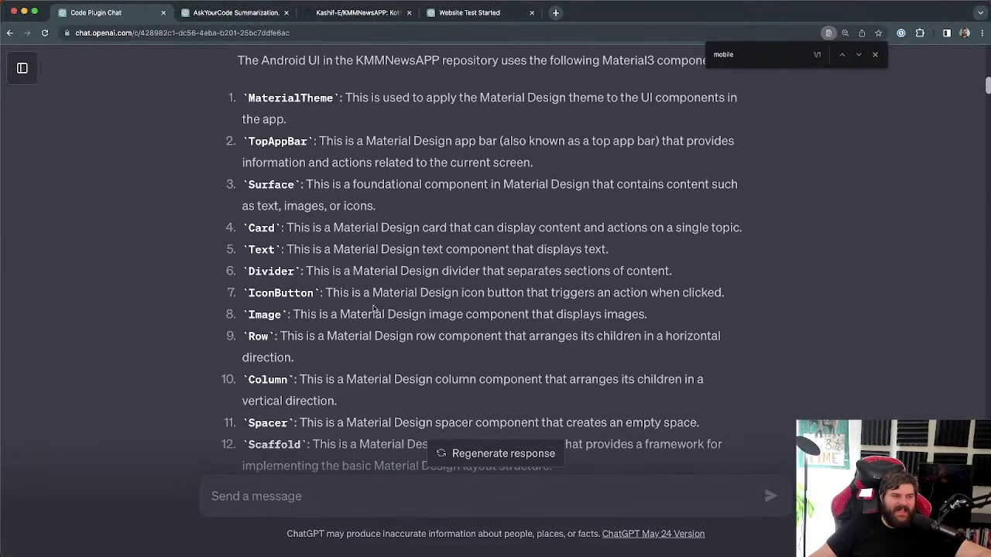
{"action": "scroll", "coordinate": [259, 270], "scroll_direction": "up", "scroll_amount": 5}
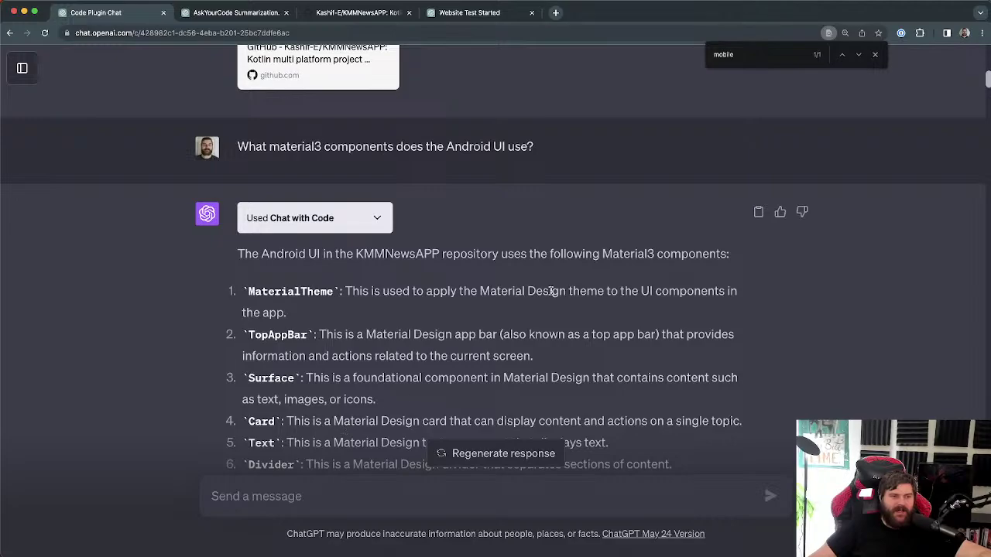
{"action": "left_click_drag", "start_coordinate": [567, 265], "coordinate": [600, 405]}
{"action": "left_click", "coordinate": [472, 356]}
{"action": "scroll", "coordinate": [354, 334], "scroll_direction": "down", "scroll_amount": 2}
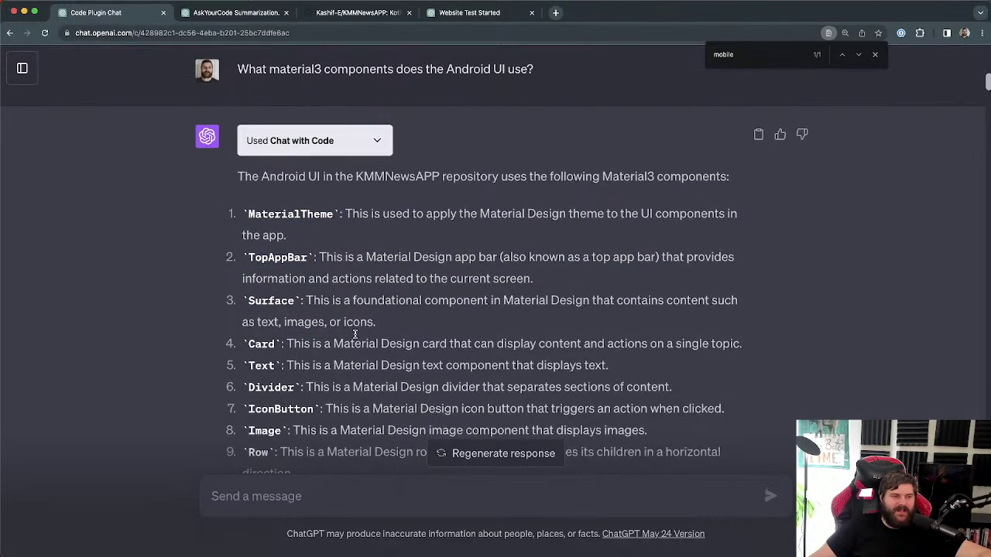
{"action": "left_click_drag", "start_coordinate": [260, 216], "coordinate": [301, 443]}
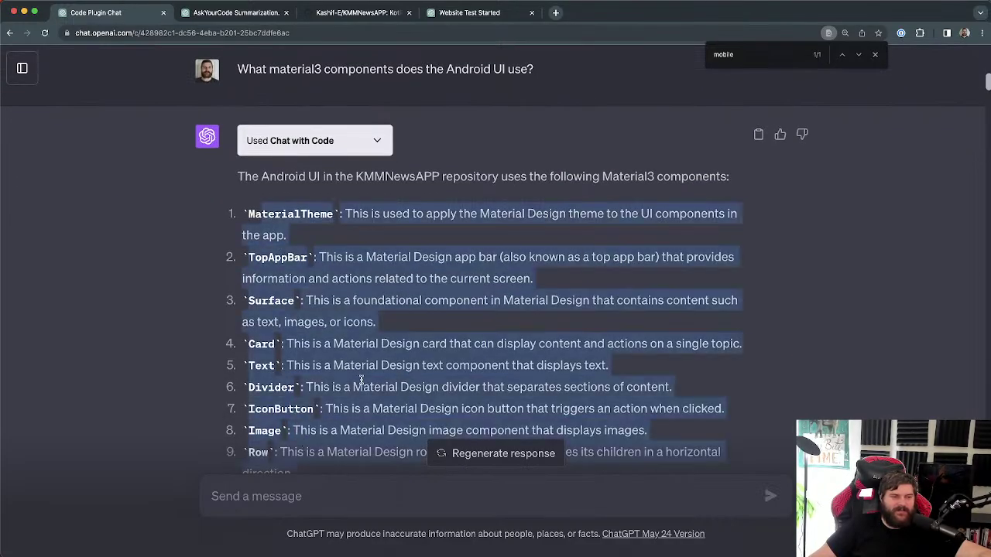
Step: Return to AskYourCode's material3 answer and read its statements about the MaterialTheme component and the import evidence
{"action": "left_click", "coordinate": [233, 12]}
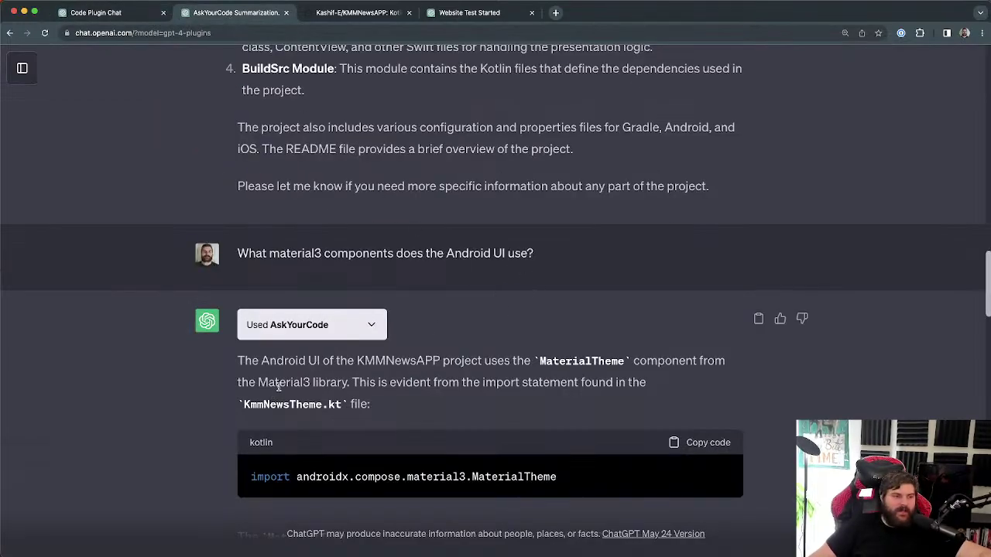
{"action": "scroll", "coordinate": [356, 384], "scroll_direction": "down", "scroll_amount": 1}
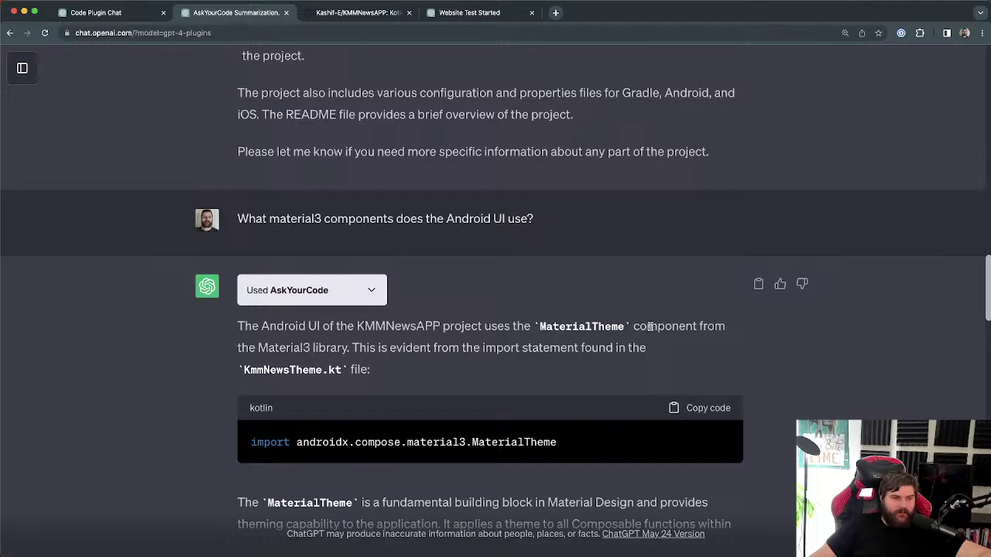
{"action": "left_click_drag", "start_coordinate": [552, 326], "coordinate": [605, 328]}
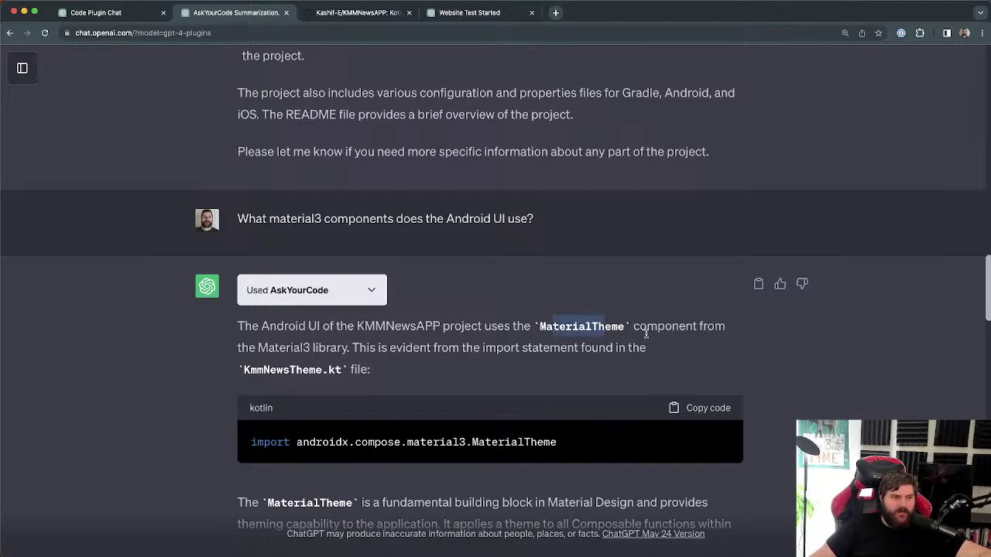
{"action": "left_click", "coordinate": [340, 348]}
{"action": "left_click_drag", "start_coordinate": [434, 347], "coordinate": [625, 348]}
{"action": "left_click", "coordinate": [492, 348]}
{"action": "scroll", "coordinate": [625, 354], "scroll_direction": "down", "scroll_amount": 1}
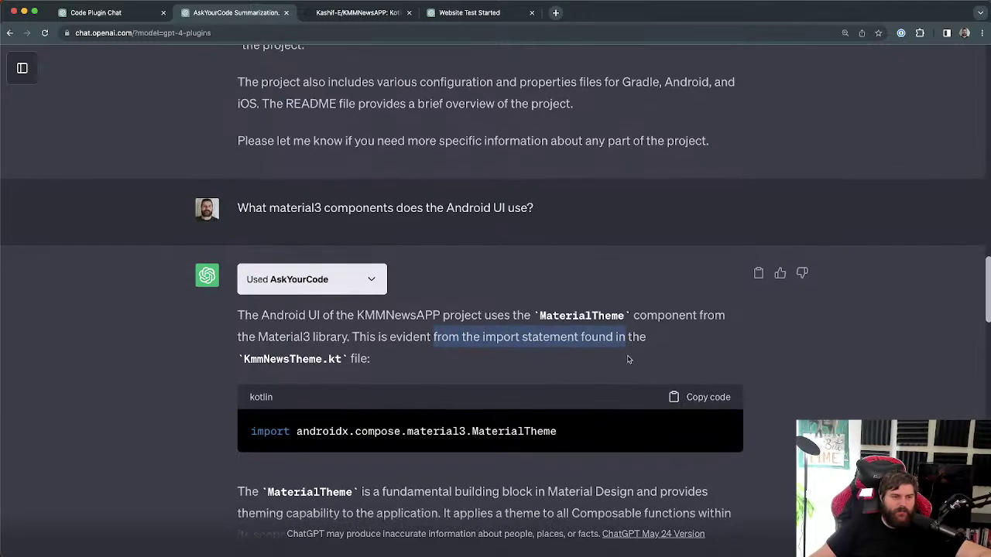
Step: Examine the answer's KmmNewsTheme.kt file reference and the MaterialTheme import in its Kotlin snippet
{"action": "left_click", "coordinate": [412, 365]}
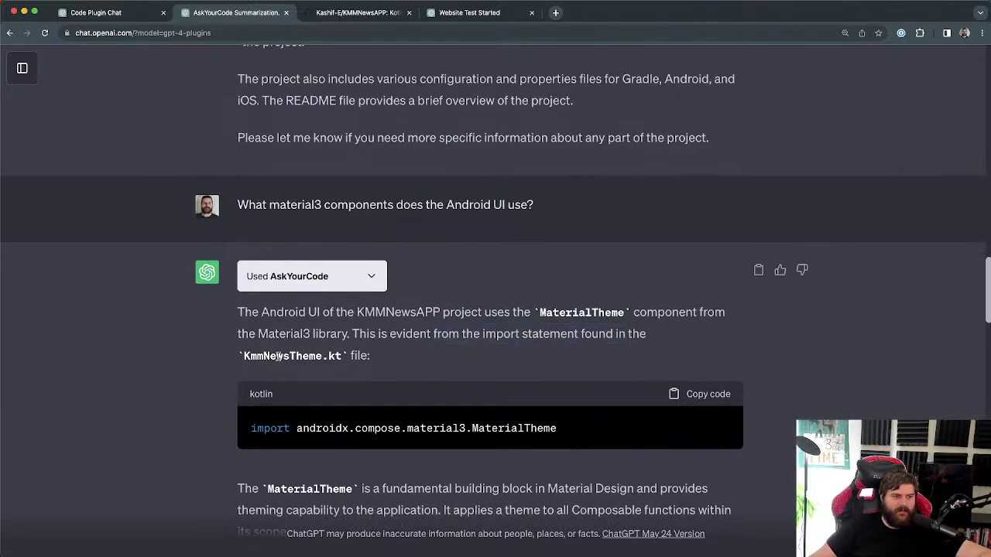
{"action": "left_click_drag", "start_coordinate": [372, 356], "coordinate": [246, 356]}
{"action": "left_click", "coordinate": [414, 351]}
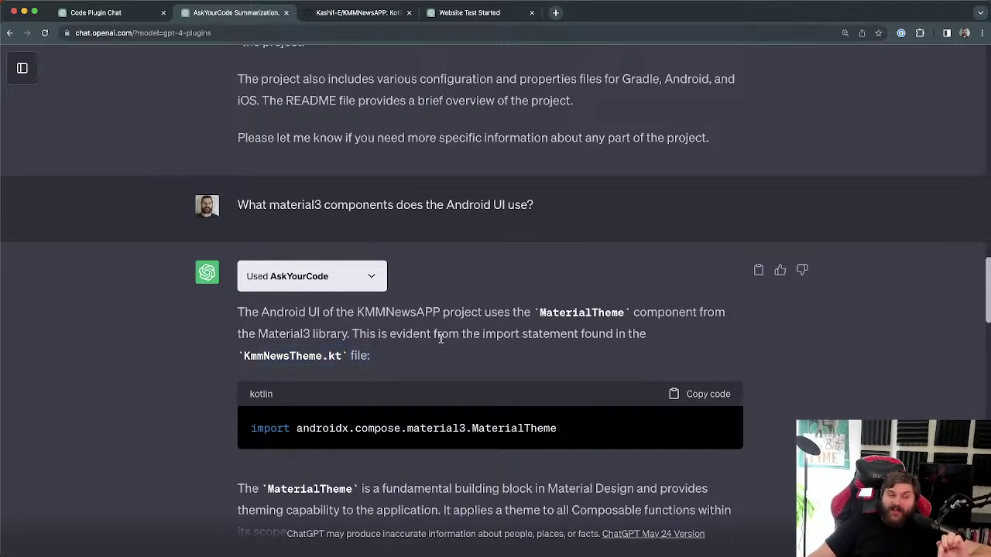
{"action": "double_click", "coordinate": [507, 429]}
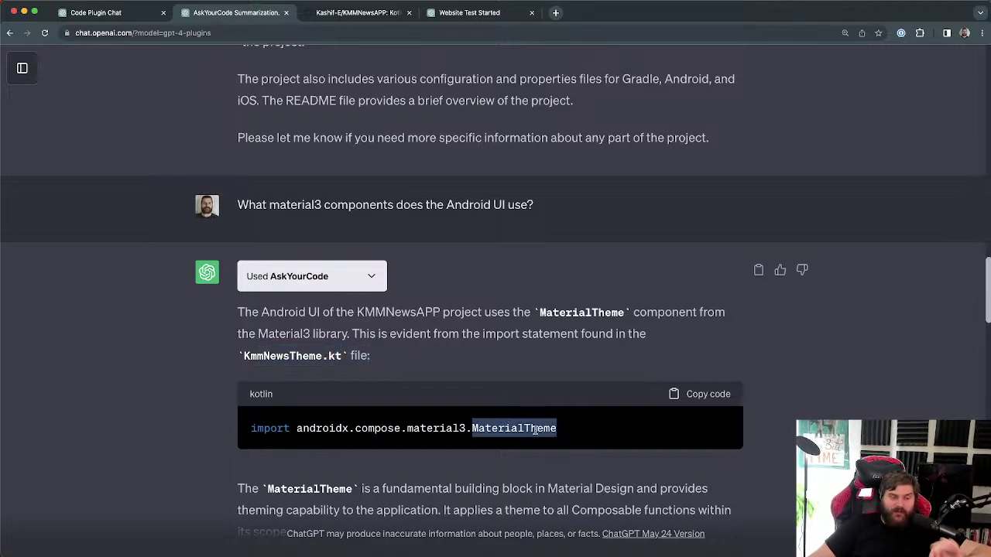
{"action": "left_click", "coordinate": [533, 428]}
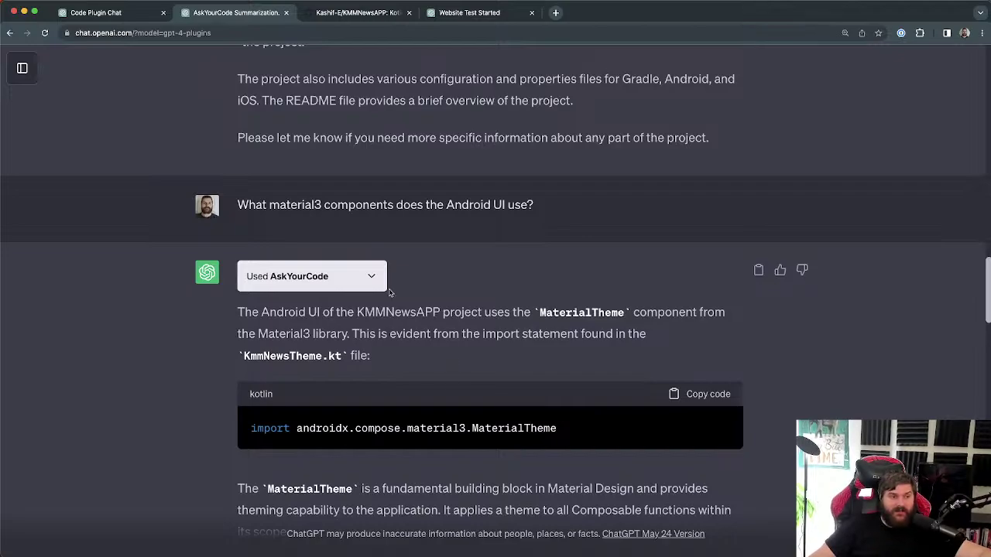
Step: Expand the AskYourCode call for the material3 question and examine its Material3 search text plus the returned file path and line number
{"action": "left_click", "coordinate": [385, 286]}
{"action": "scroll", "coordinate": [195, 370], "scroll_direction": "down", "scroll_amount": 3}
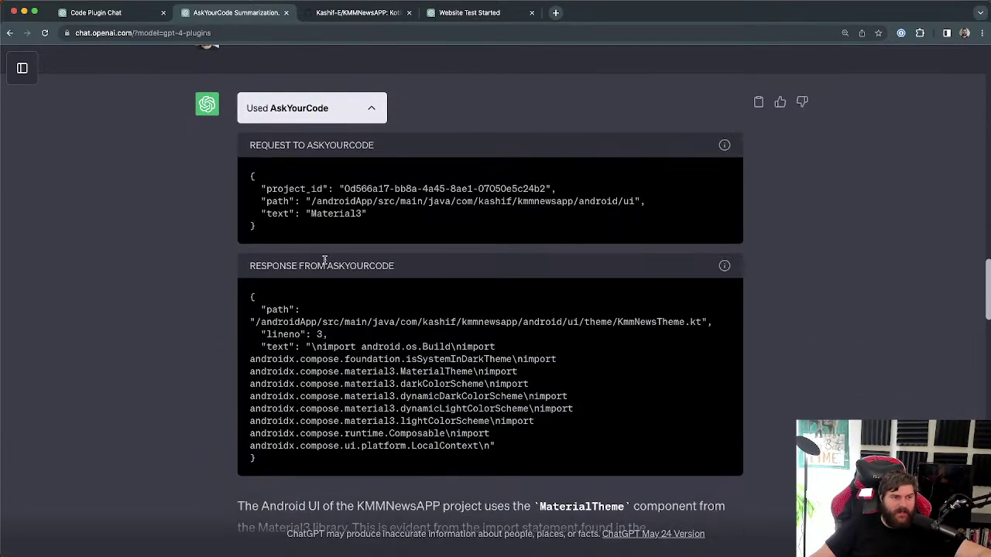
{"action": "left_click_drag", "start_coordinate": [316, 216], "coordinate": [359, 223]}
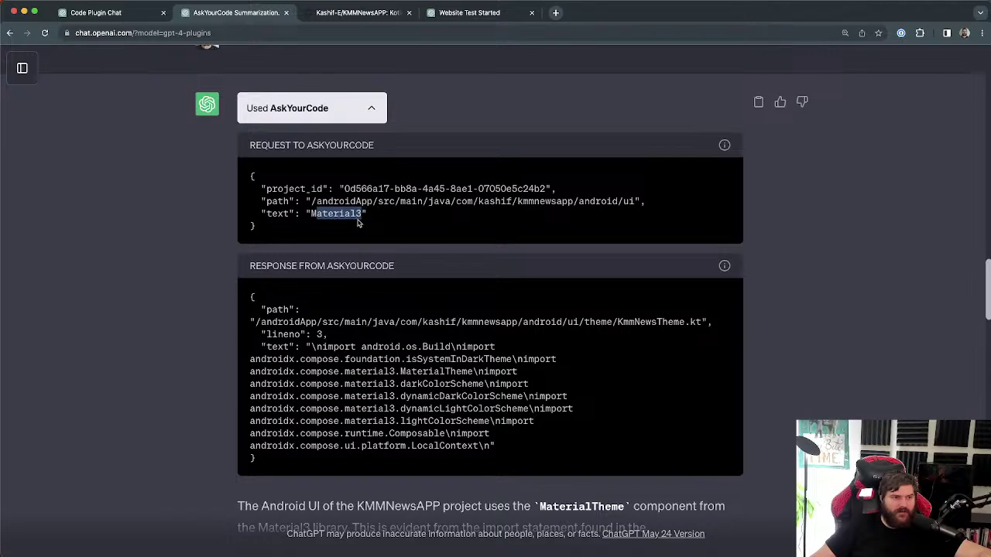
{"action": "scroll", "coordinate": [278, 364], "scroll_direction": "down", "scroll_amount": 1}
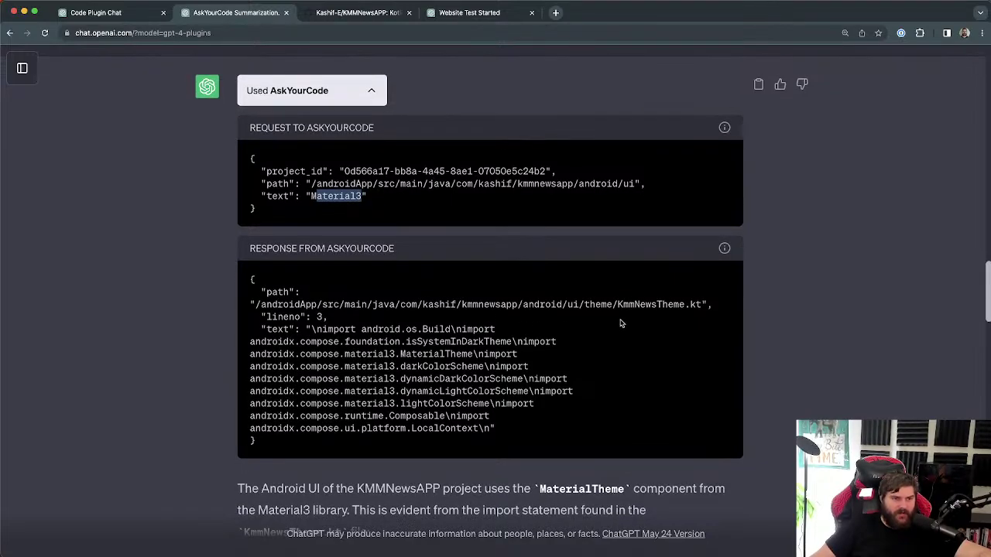
{"action": "left_click_drag", "start_coordinate": [694, 305], "coordinate": [247, 308]}
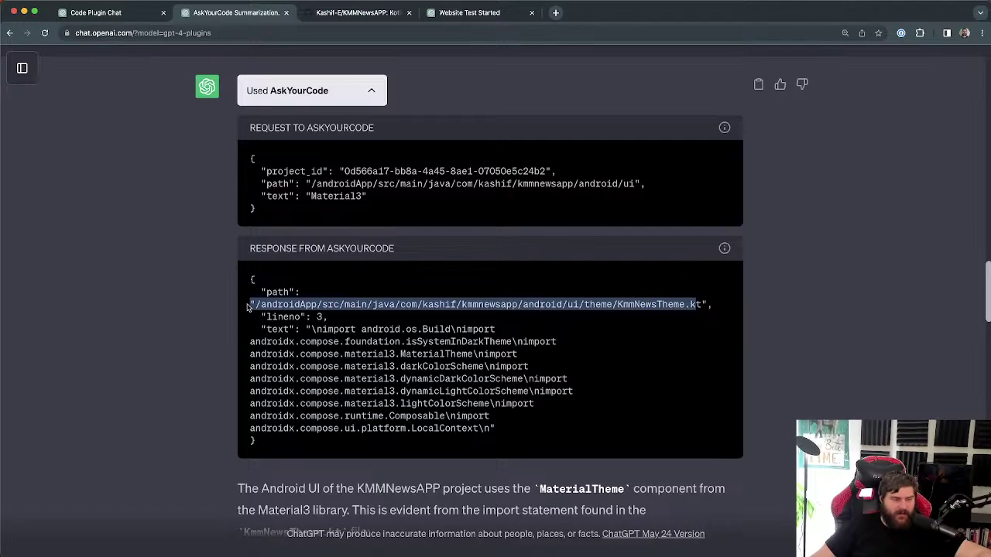
{"action": "left_click_drag", "start_coordinate": [273, 316], "coordinate": [329, 322]}
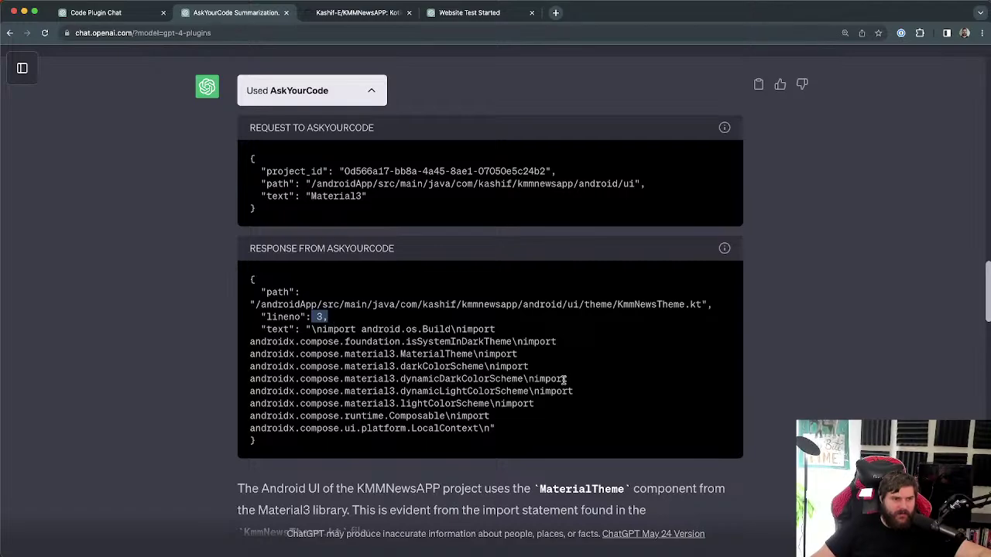
Step: Examine the material3 import lines in the text of AskYourCode's response
{"action": "left_click_drag", "start_coordinate": [364, 354], "coordinate": [495, 428]}
{"action": "left_click", "coordinate": [427, 366]}
{"action": "left_click", "coordinate": [395, 378]}
{"action": "left_click", "coordinate": [540, 427]}
{"action": "scroll", "coordinate": [493, 391], "scroll_direction": "down", "scroll_amount": 1}
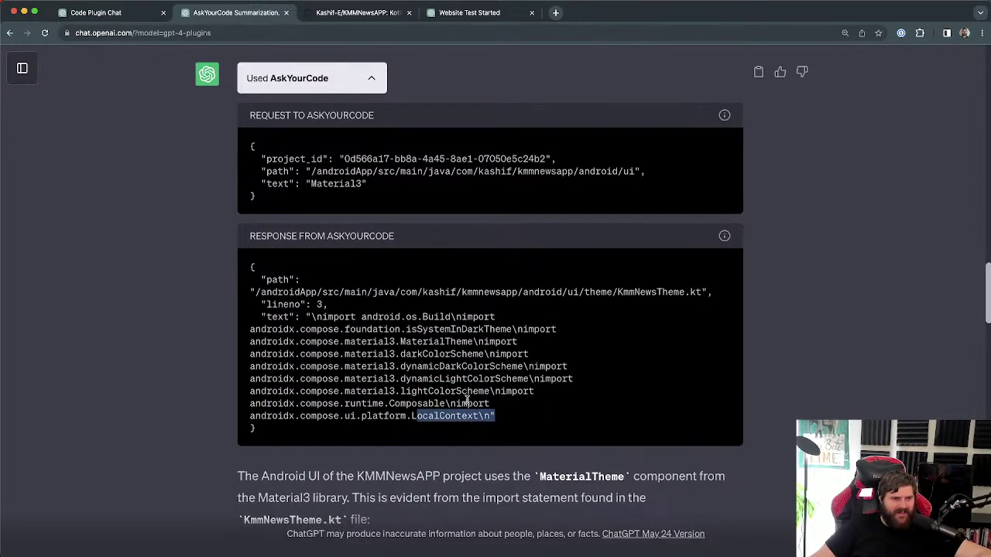
Step: Glance at Chat with Code's component list, then search the KMMNewsAPP repository on GitHub for material3
{"action": "left_click", "coordinate": [102, 14]}
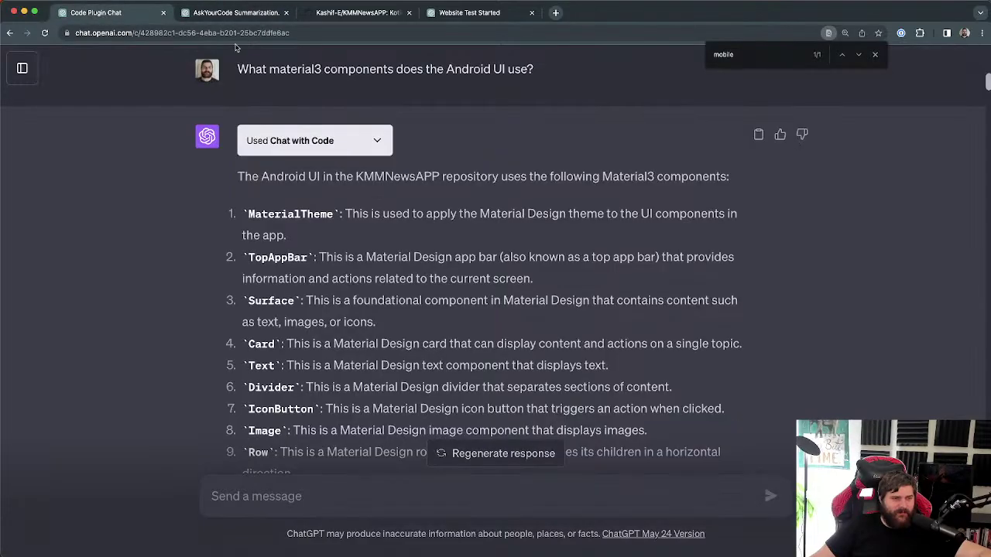
{"action": "left_click", "coordinate": [355, 13]}
{"action": "scroll", "coordinate": [202, 248], "scroll_direction": "up", "scroll_amount": 15}
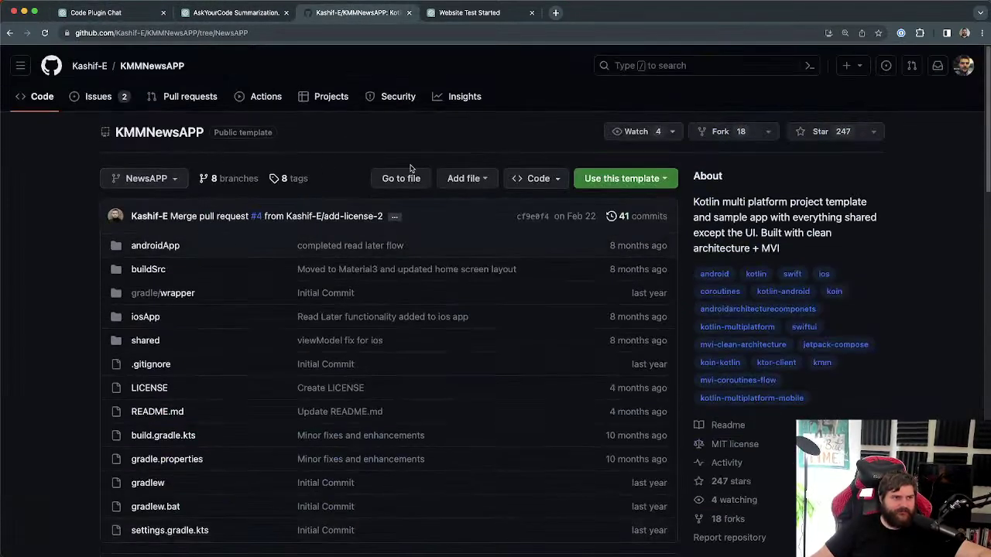
{"action": "left_click", "coordinate": [658, 65]}
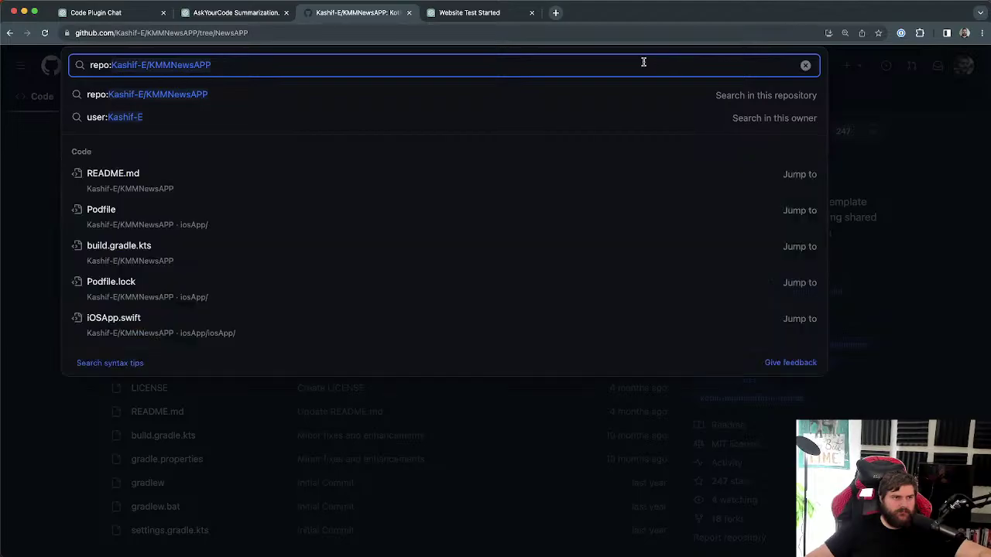
{"action": "type", "text": "material"}
{"action": "key", "text": "Return"}
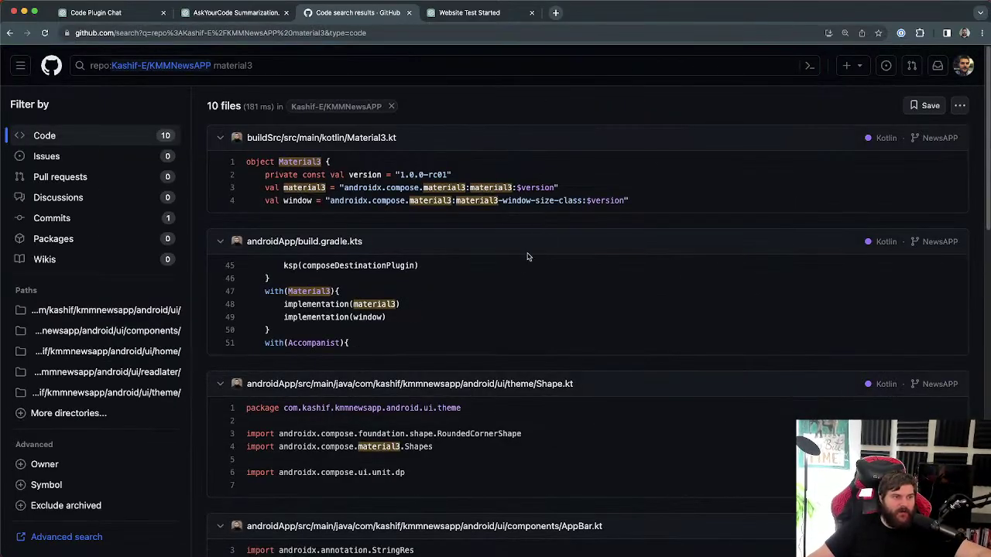
Step: Review the material3 matches in the repository, including Shape.kt, AppBar.kt, KmmNewsTheme.kt, ReadLaterScreen.kt and Home.kt
{"action": "scroll", "coordinate": [357, 274], "scroll_direction": "down", "scroll_amount": 4}
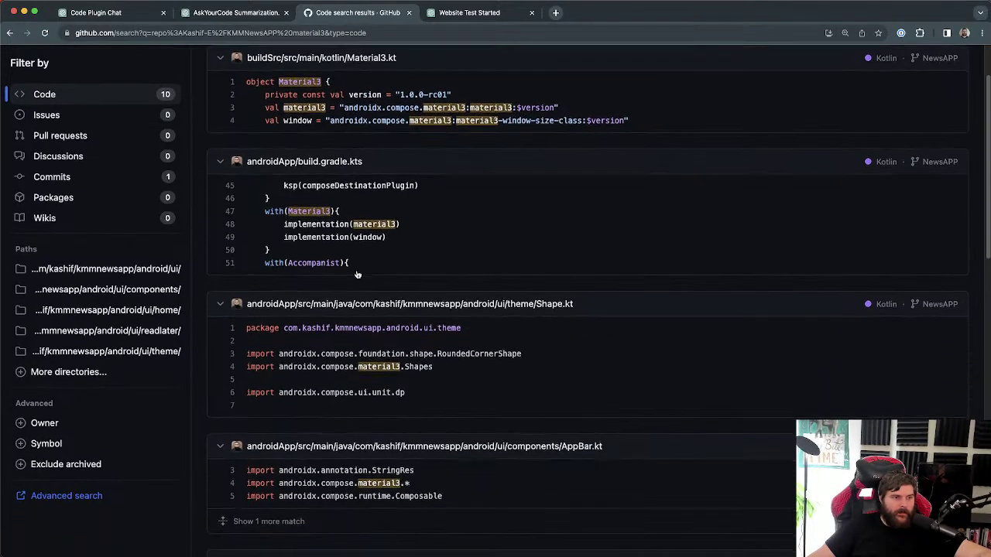
{"action": "scroll", "coordinate": [502, 237], "scroll_direction": "down", "scroll_amount": 4}
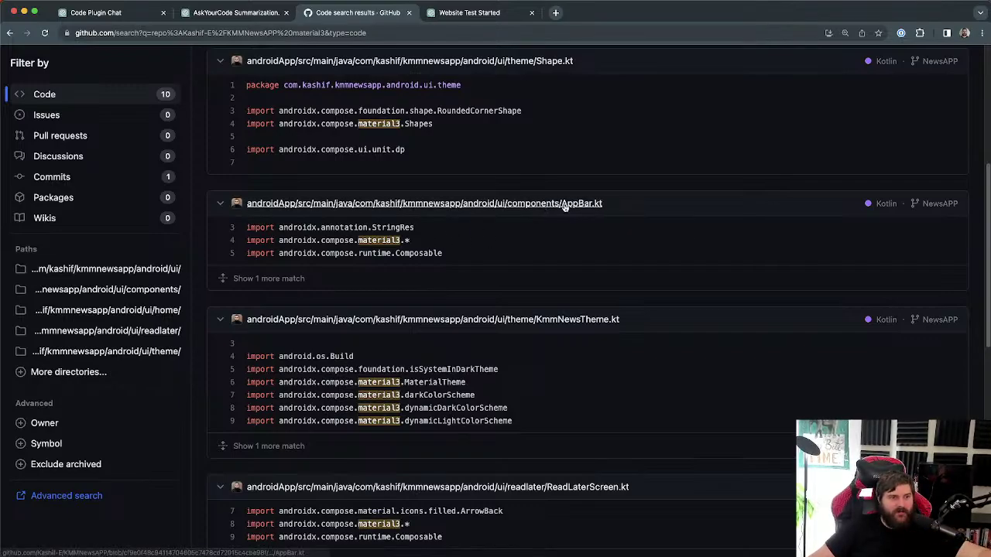
{"action": "scroll", "coordinate": [534, 252], "scroll_direction": "down", "scroll_amount": 2}
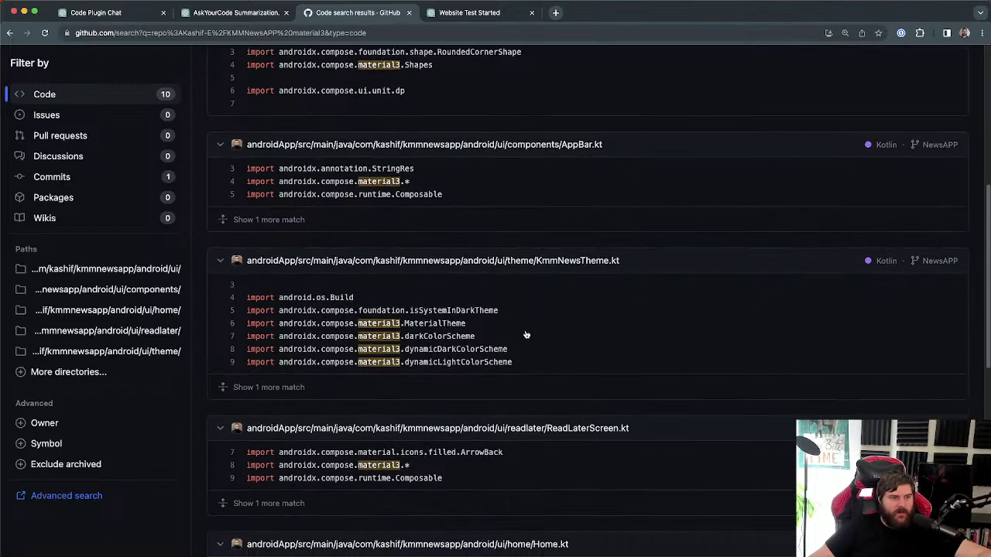
{"action": "scroll", "coordinate": [526, 334], "scroll_direction": "down", "scroll_amount": 5}
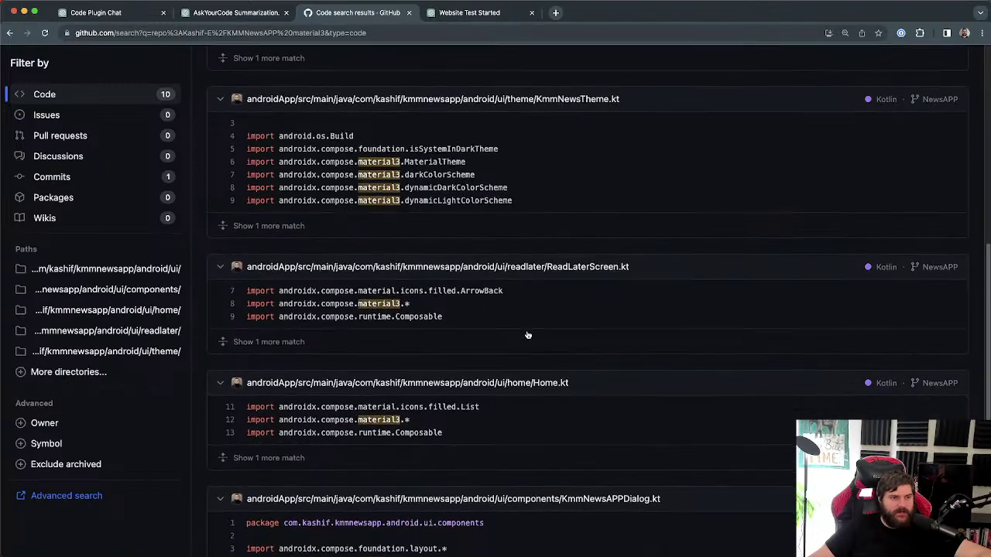
{"action": "scroll", "coordinate": [527, 335], "scroll_direction": "down", "scroll_amount": 4}
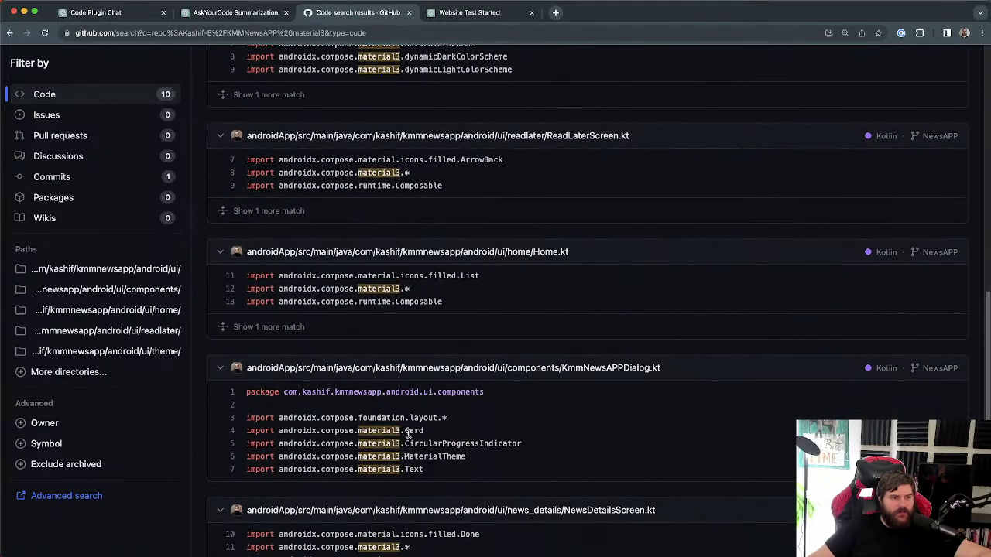
Step: Examine the Card, CircularProgressIndicator, MaterialTheme and Text imports matched in KmmNewsAPPDialog.kt
{"action": "double_click", "coordinate": [409, 433]}
{"action": "left_click_drag", "start_coordinate": [523, 444], "coordinate": [413, 443]}
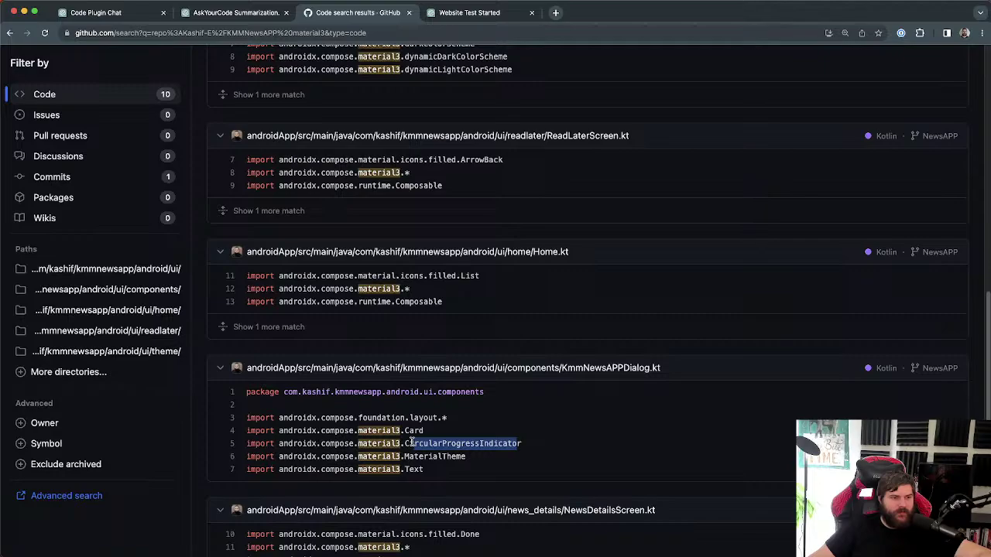
{"action": "double_click", "coordinate": [413, 443]}
{"action": "scroll", "coordinate": [500, 454], "scroll_direction": "down", "scroll_amount": 1}
{"action": "left_click_drag", "start_coordinate": [495, 449], "coordinate": [400, 444]}
{"action": "left_click", "coordinate": [439, 451]}
{"action": "scroll", "coordinate": [439, 451], "scroll_direction": "down", "scroll_amount": 2}
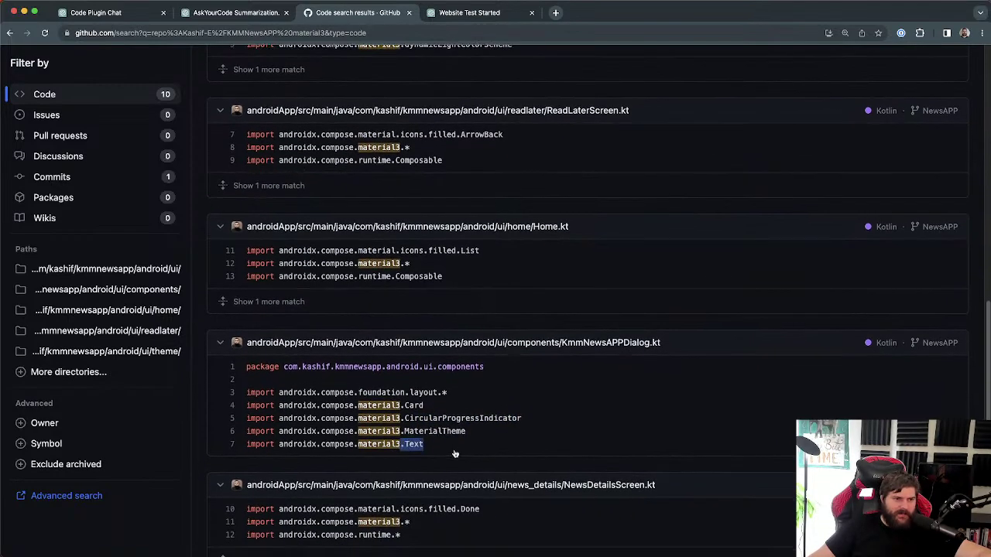
Step: Glance at the KmmNewsAPPDialog.kt source file and return to the earlier matches in the material3 search results
{"action": "scroll", "coordinate": [456, 454], "scroll_direction": "down", "scroll_amount": 5}
{"action": "left_click", "coordinate": [431, 380]}
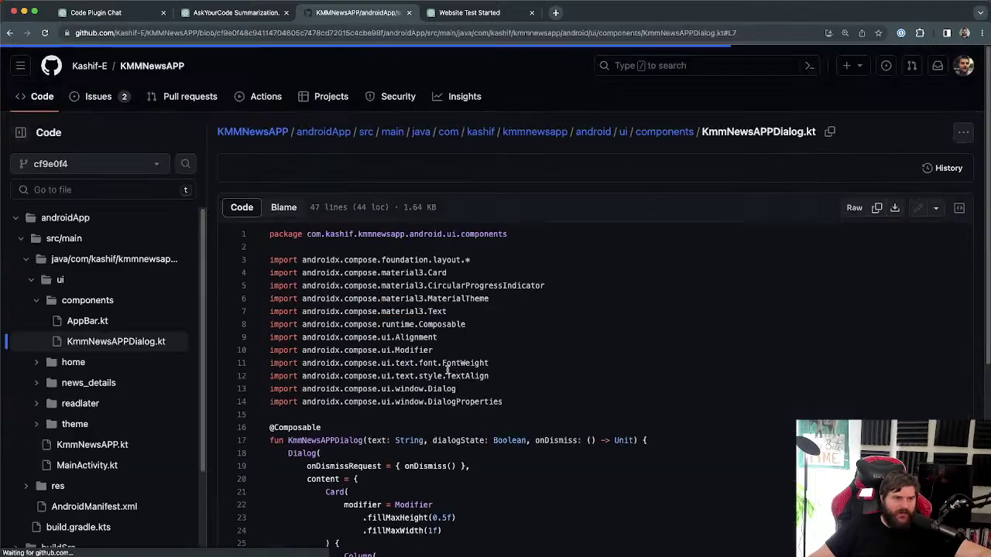
{"action": "key", "text": "super+bracketleft"}
{"action": "scroll", "coordinate": [509, 346], "scroll_direction": "up", "scroll_amount": 3}
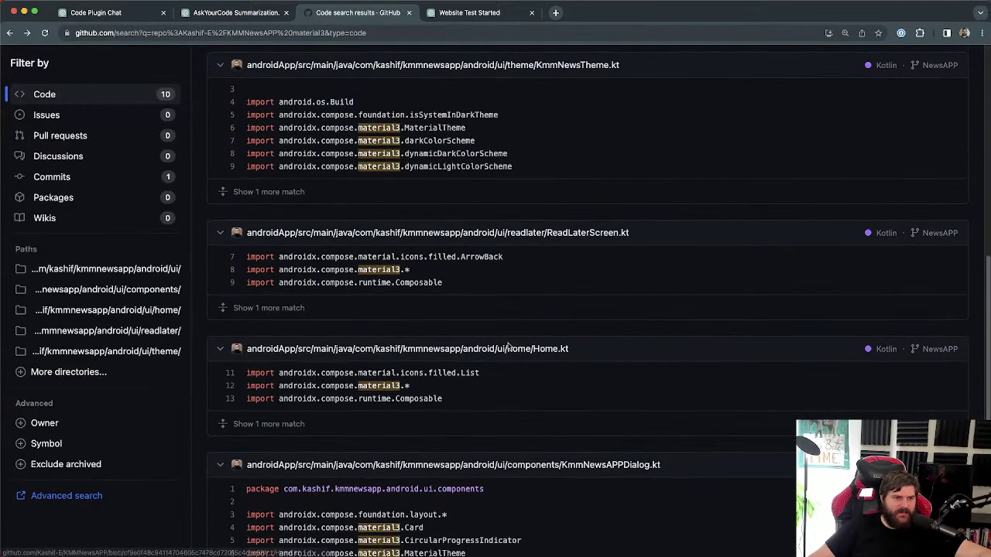
{"action": "scroll", "coordinate": [433, 310], "scroll_direction": "up", "scroll_amount": 3}
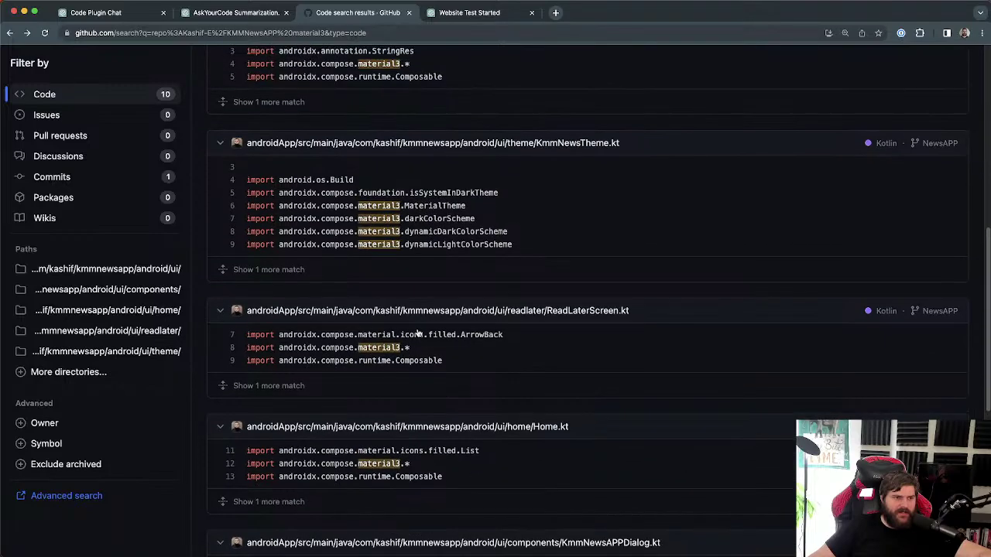
Step: Return to the AskYourCode conversation and compare its returned import lines with the GitHub matches
{"action": "left_click", "coordinate": [205, 14]}
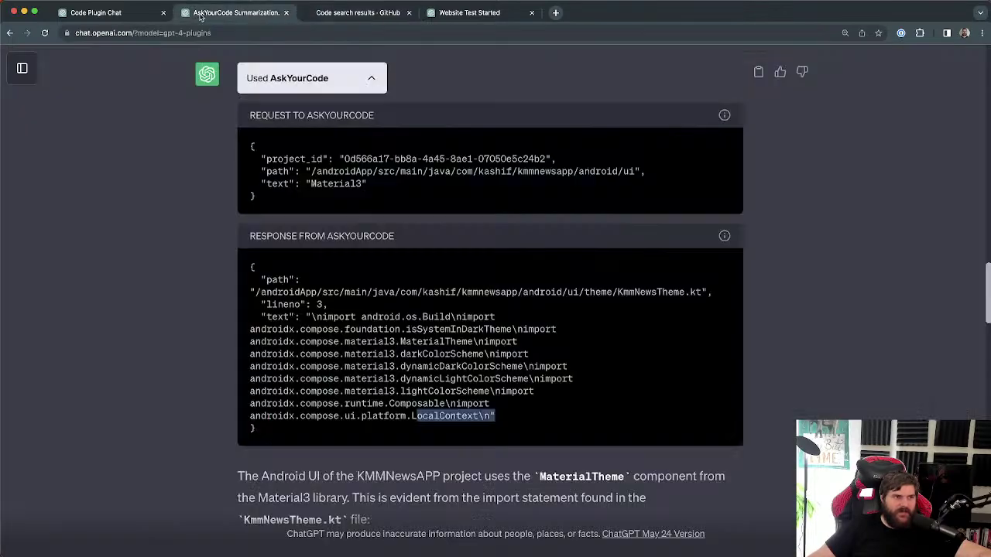
{"action": "left_click_drag", "start_coordinate": [284, 326], "coordinate": [516, 423]}
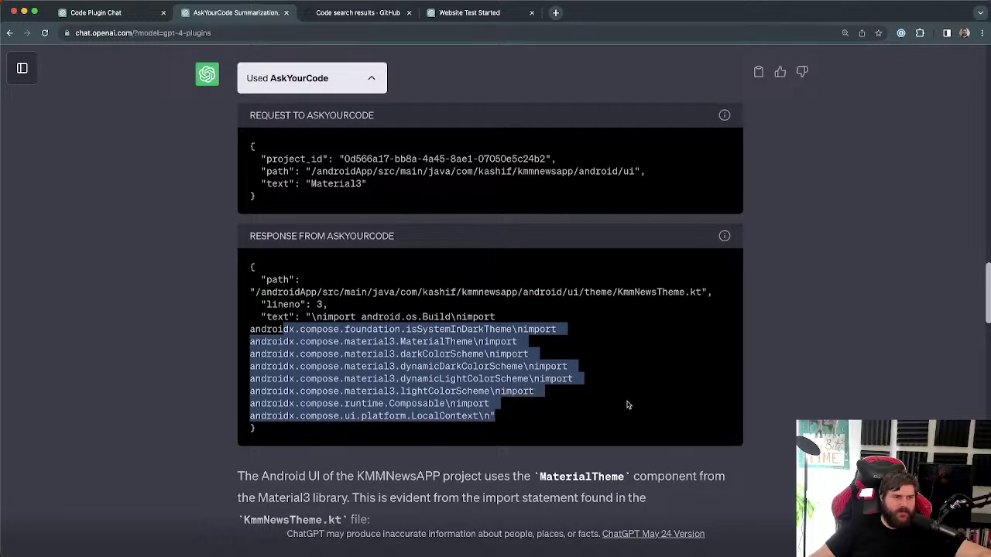
{"action": "left_click", "coordinate": [628, 405]}
{"action": "scroll", "coordinate": [511, 380], "scroll_direction": "down", "scroll_amount": 3}
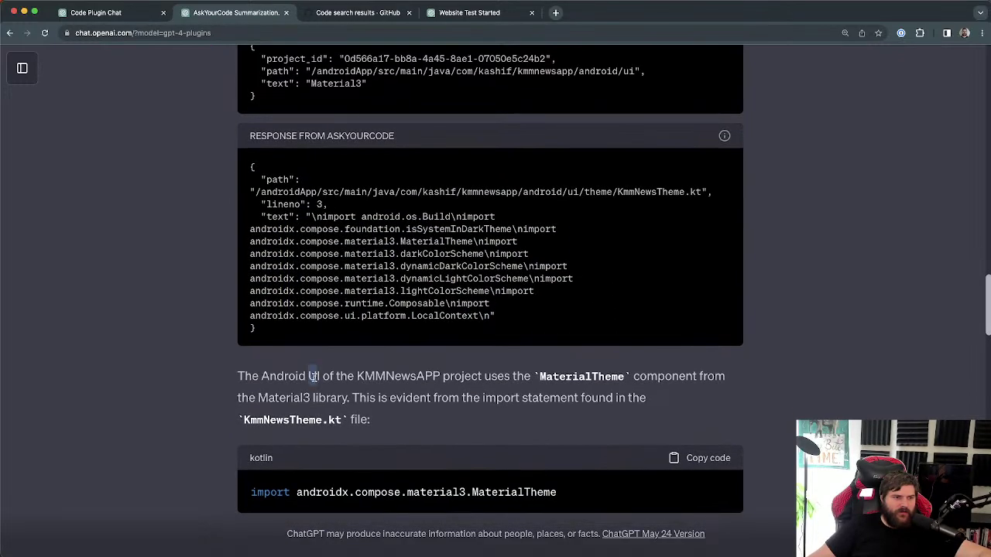
Step: Reread AskYourCode's claim about the MaterialTheme component and its import evidence against the plugin's request and response
{"action": "left_click_drag", "start_coordinate": [312, 376], "coordinate": [548, 379]}
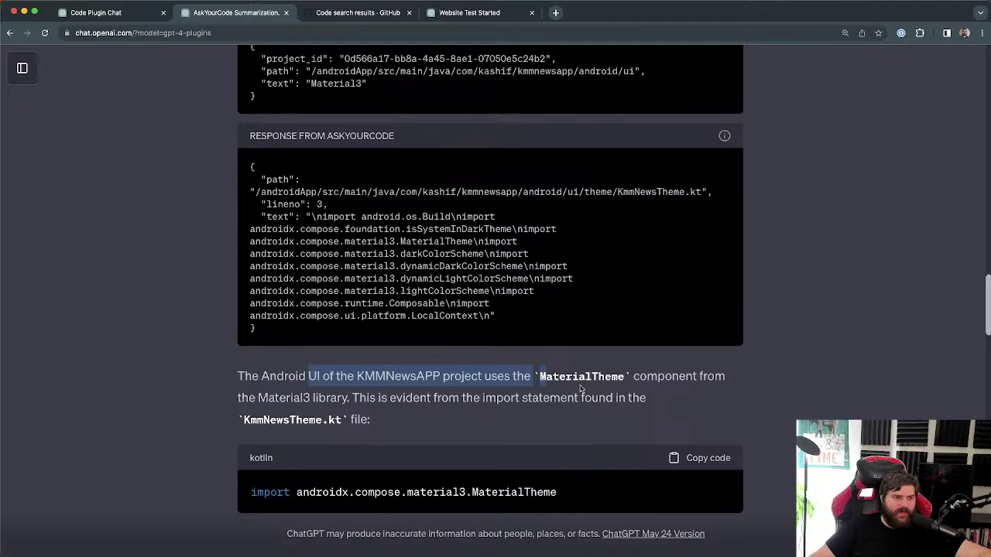
{"action": "left_click", "coordinate": [582, 390]}
{"action": "scroll", "coordinate": [660, 393], "scroll_direction": "down", "scroll_amount": 1}
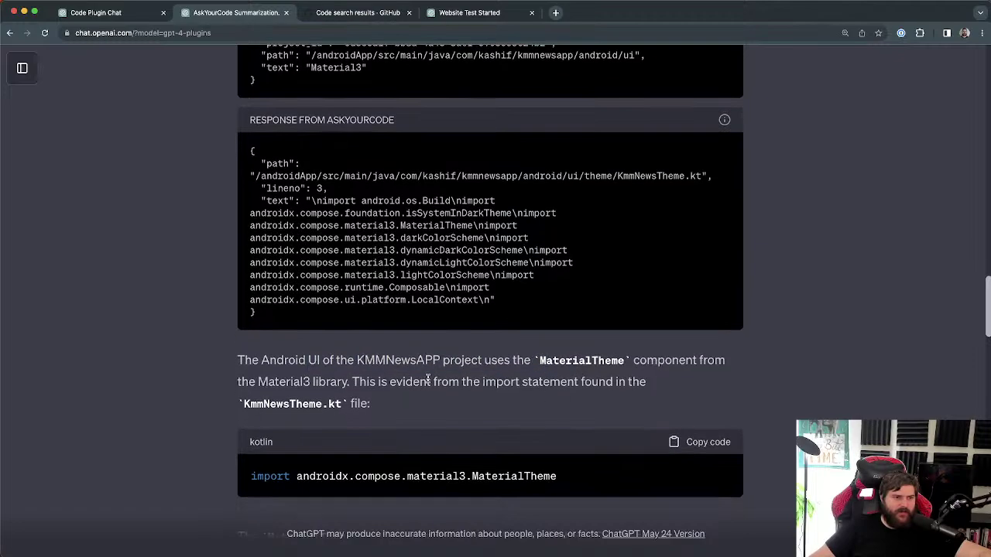
{"action": "left_click_drag", "start_coordinate": [354, 379], "coordinate": [552, 393]}
{"action": "scroll", "coordinate": [551, 395], "scroll_direction": "up", "scroll_amount": 5}
{"action": "scroll", "coordinate": [551, 395], "scroll_direction": "down", "scroll_amount": 6}
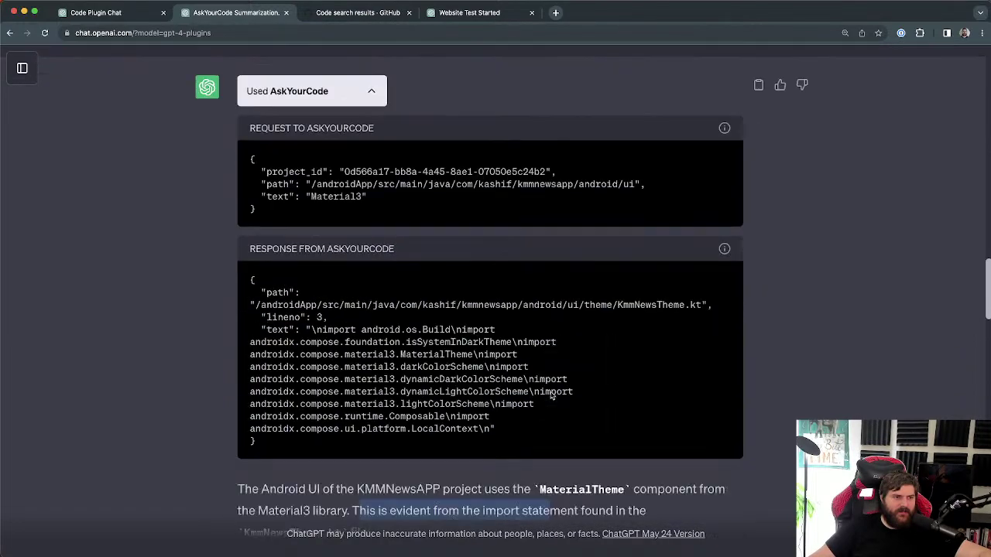
Step: Read AskYourCode's explanation of MaterialTheme as a Material Design building block and how it applies a theme to Composable functions
{"action": "left_click_drag", "start_coordinate": [245, 302], "coordinate": [527, 302]}
{"action": "left_click", "coordinate": [613, 314]}
{"action": "left_click_drag", "start_coordinate": [457, 301], "coordinate": [713, 302]}
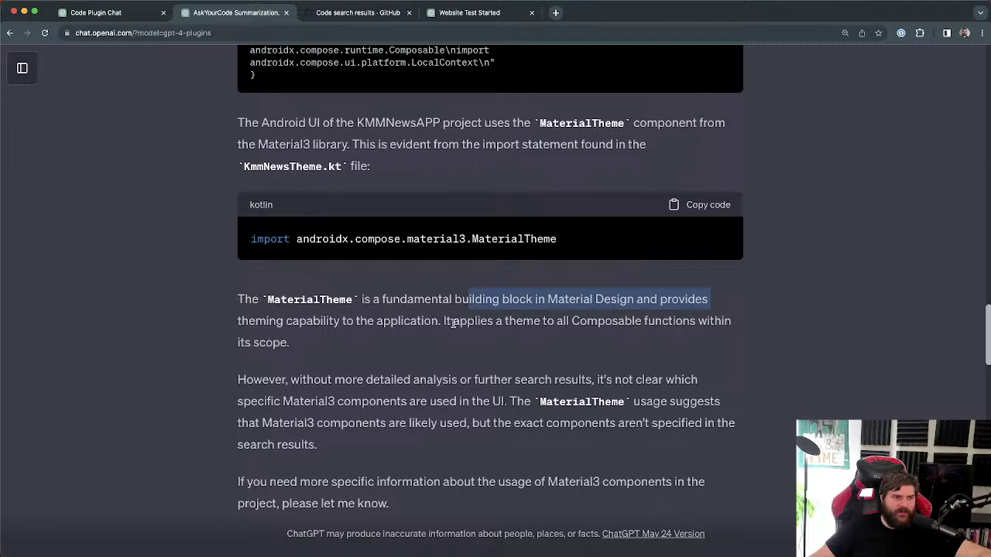
{"action": "left_click_drag", "start_coordinate": [443, 321], "coordinate": [556, 323]}
{"action": "left_click", "coordinate": [737, 338]}
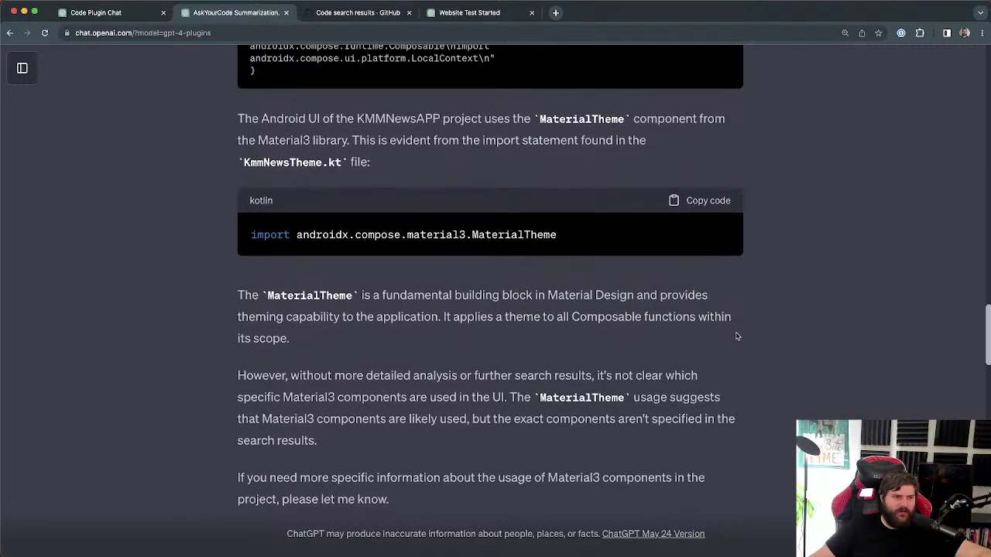
Step: Read the answer's caveat about which specific Material3 components the UI uses and what the search results specify
{"action": "scroll", "coordinate": [736, 337], "scroll_direction": "down", "scroll_amount": 1}
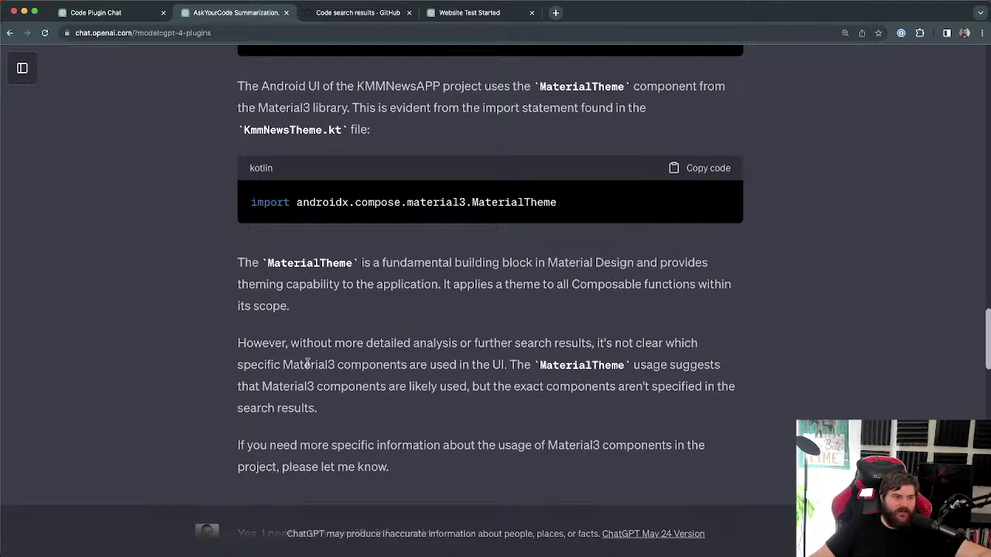
{"action": "left_click_drag", "start_coordinate": [278, 365], "coordinate": [238, 343]}
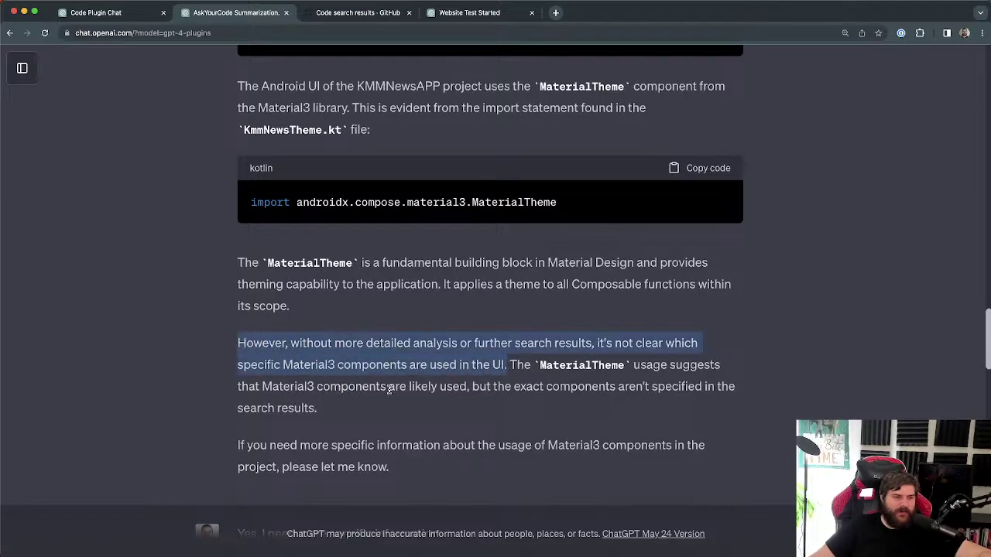
{"action": "left_click_drag", "start_coordinate": [427, 387], "coordinate": [600, 389]}
{"action": "left_click", "coordinate": [681, 401]}
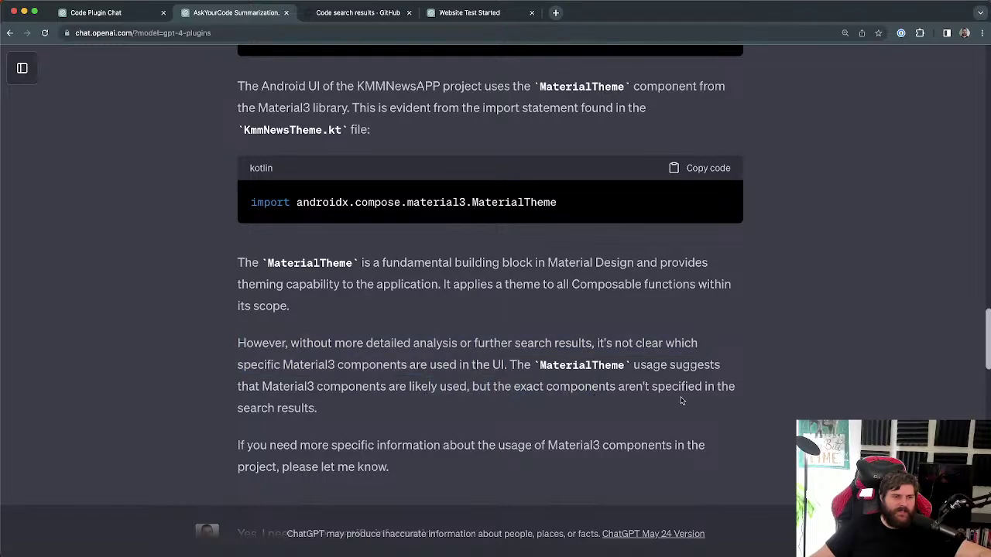
{"action": "left_click_drag", "start_coordinate": [363, 418], "coordinate": [593, 346]}
{"action": "left_click", "coordinate": [288, 343]}
{"action": "left_click", "coordinate": [473, 342]}
Step: Recheck the Android UI folder path in AskYourCode's request and return to the GitHub material3 search results
{"action": "scroll", "coordinate": [593, 346], "scroll_direction": "up", "scroll_amount": 5}
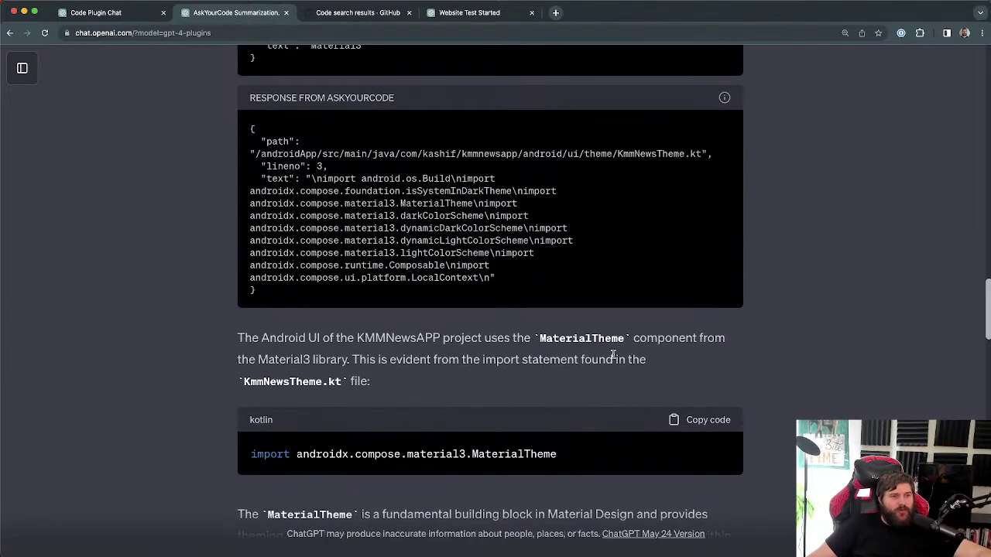
{"action": "scroll", "coordinate": [339, 316], "scroll_direction": "up", "scroll_amount": 1}
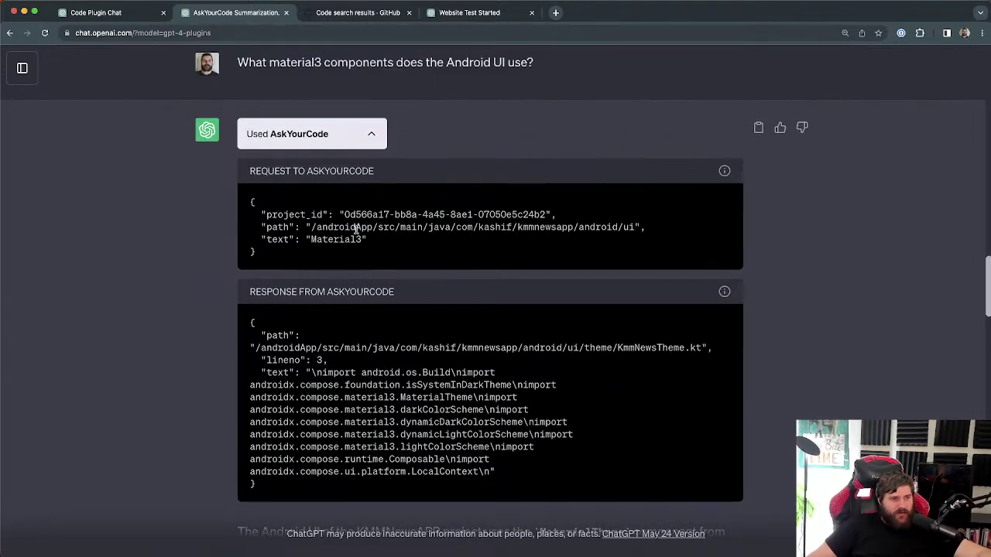
{"action": "left_click_drag", "start_coordinate": [639, 226], "coordinate": [308, 223]}
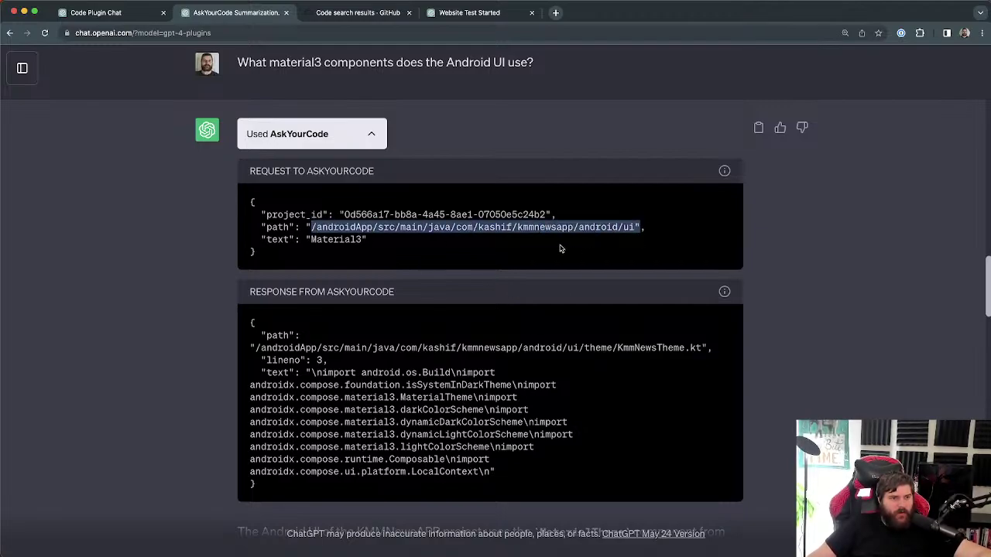
{"action": "left_click", "coordinate": [357, 14]}
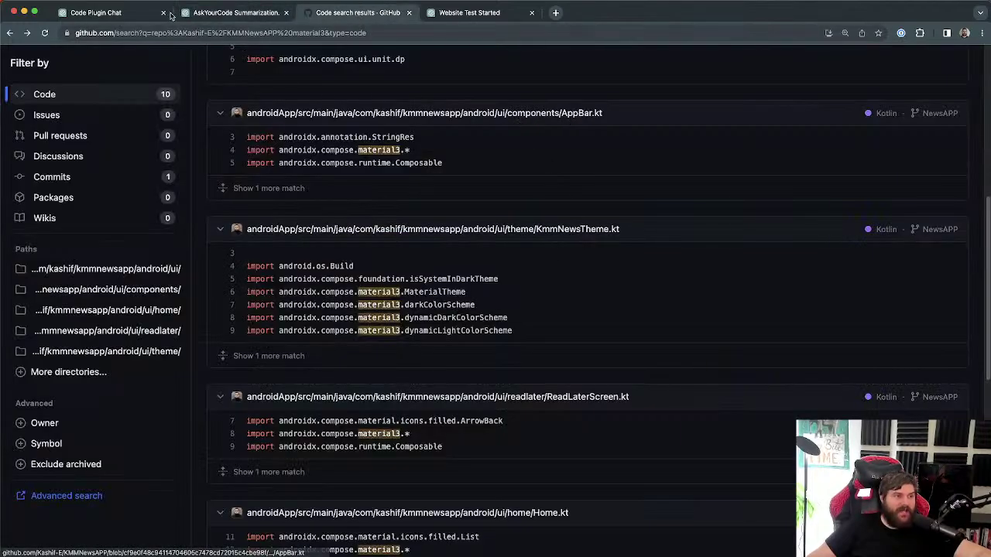
Step: Return to the AskYourCode chat and review the request and response behind its Material3 answer
{"action": "left_click", "coordinate": [233, 12]}
{"action": "left_click", "coordinate": [384, 251]}
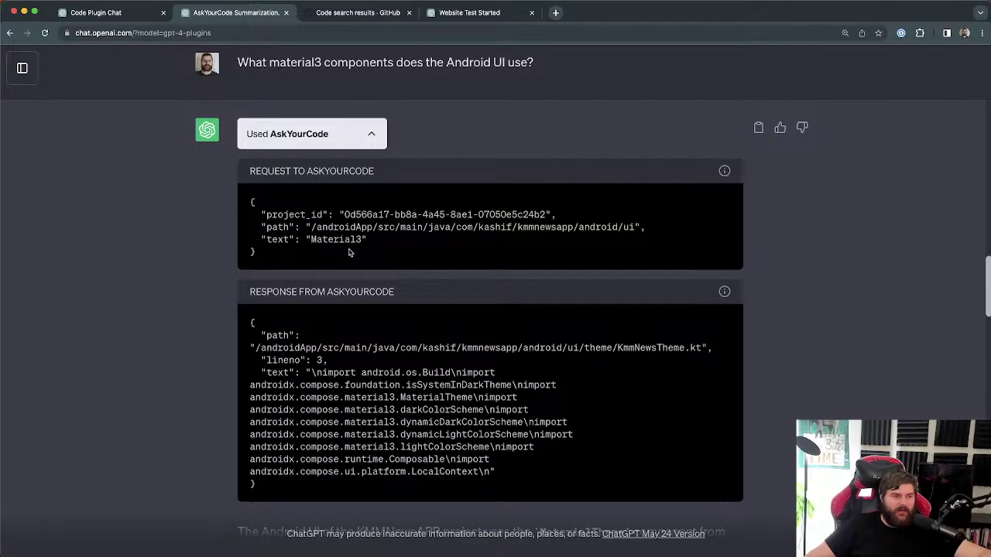
{"action": "left_click_drag", "start_coordinate": [271, 254], "coordinate": [308, 252]}
{"action": "left_click", "coordinate": [253, 207]}
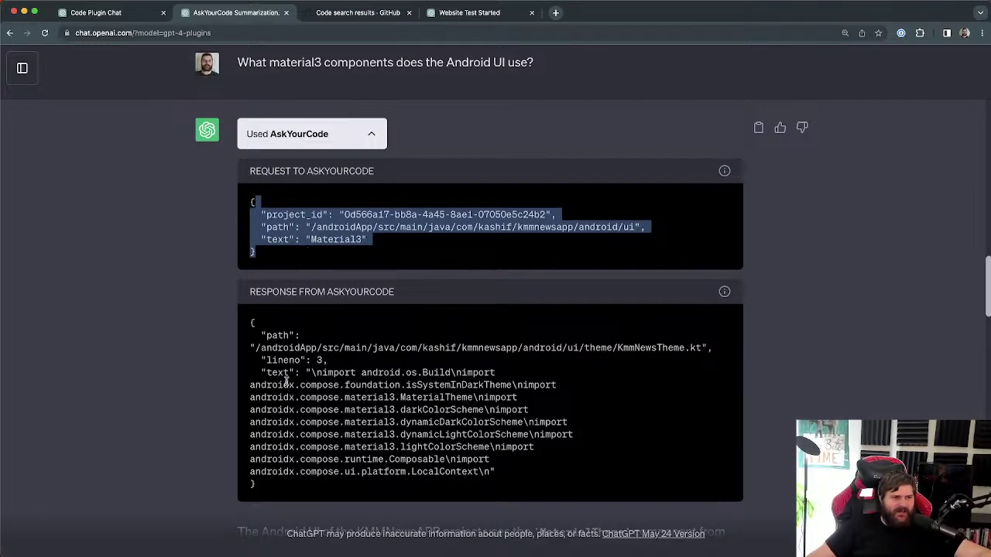
{"action": "left_click_drag", "start_coordinate": [267, 374], "coordinate": [318, 374]}
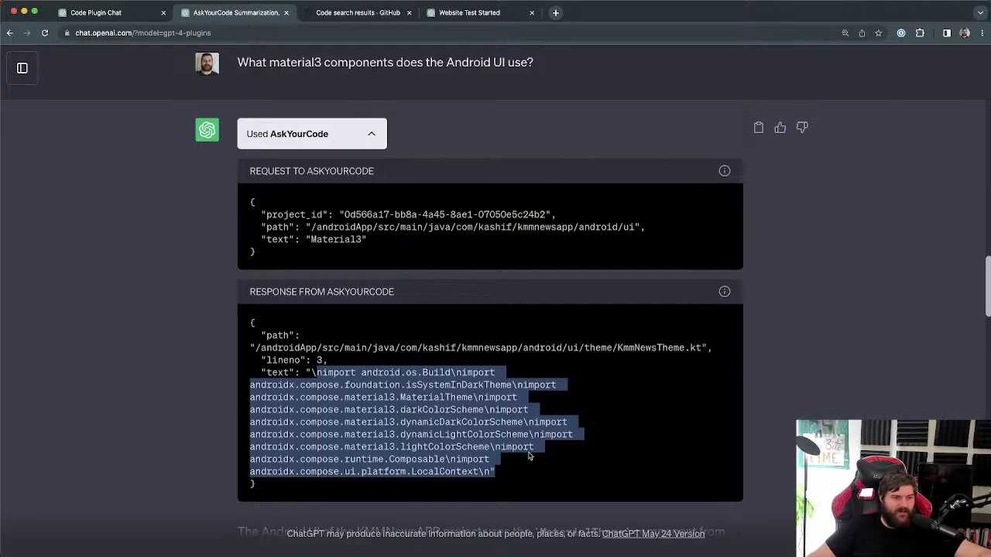
{"action": "left_click", "coordinate": [530, 457]}
Step: Compare the Android UI folder path in AskYourCode's request with the KmmNewsTheme.kt path and import text in its response
{"action": "scroll", "coordinate": [589, 372], "scroll_direction": "down", "scroll_amount": 2}
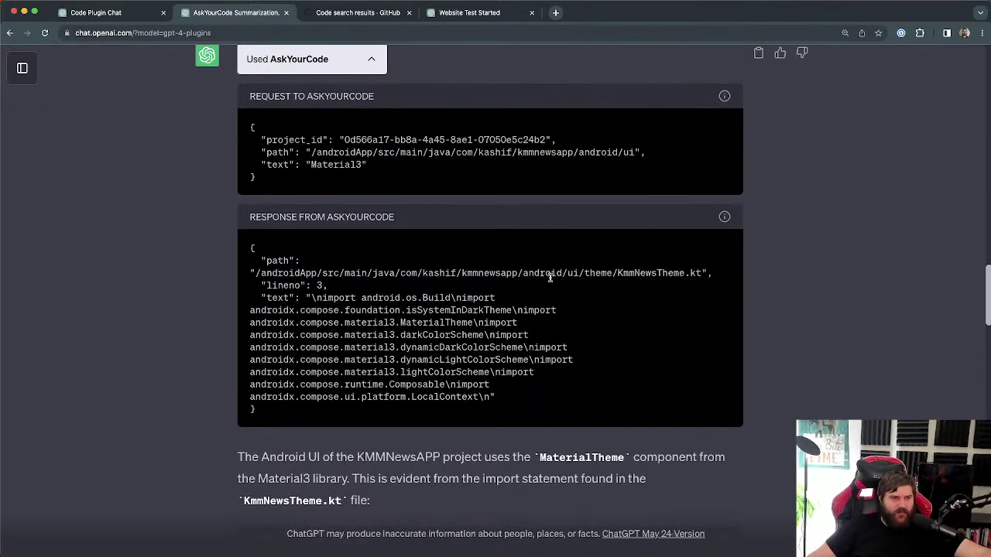
{"action": "left_click_drag", "start_coordinate": [570, 273], "coordinate": [682, 273]}
{"action": "left_click", "coordinate": [610, 154]}
{"action": "left_click_drag", "start_coordinate": [635, 153], "coordinate": [511, 145]}
{"action": "left_click_drag", "start_coordinate": [618, 273], "coordinate": [701, 273]}
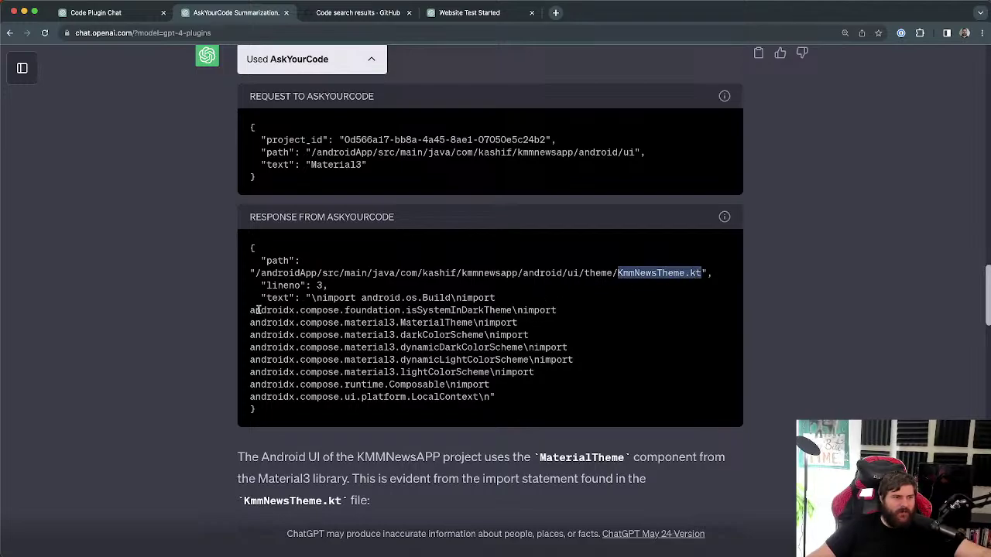
{"action": "left_click_drag", "start_coordinate": [258, 309], "coordinate": [507, 398]}
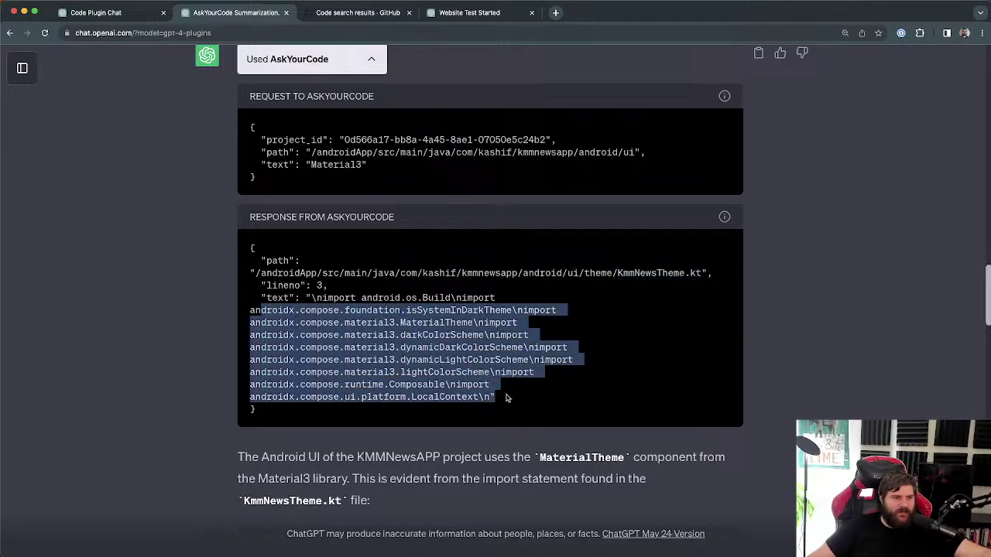
{"action": "left_click", "coordinate": [507, 398]}
{"action": "left_click_drag", "start_coordinate": [346, 384], "coordinate": [240, 323]}
{"action": "left_click", "coordinate": [495, 399]}
{"action": "key", "text": "super+a"}
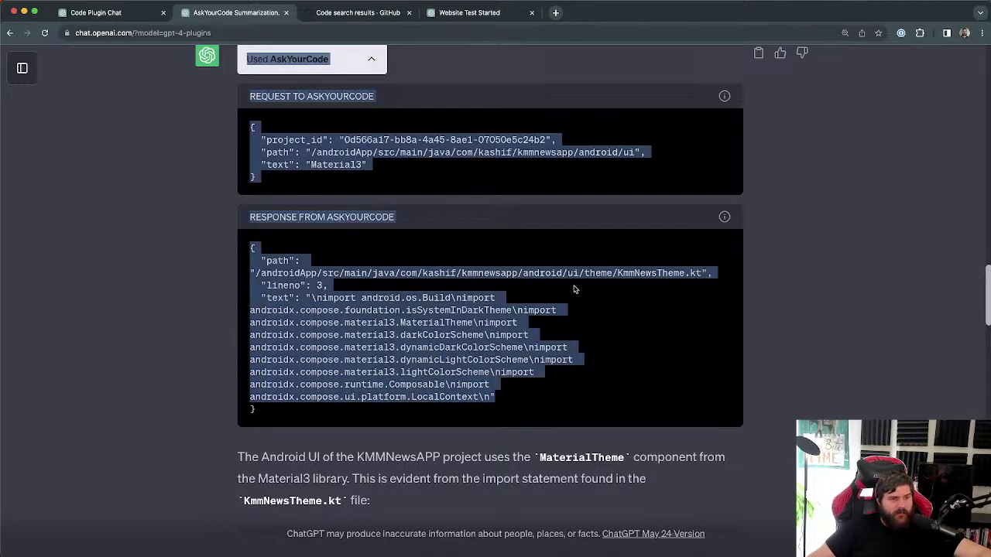
{"action": "left_click", "coordinate": [577, 289]}
{"action": "double_click", "coordinate": [644, 272]}
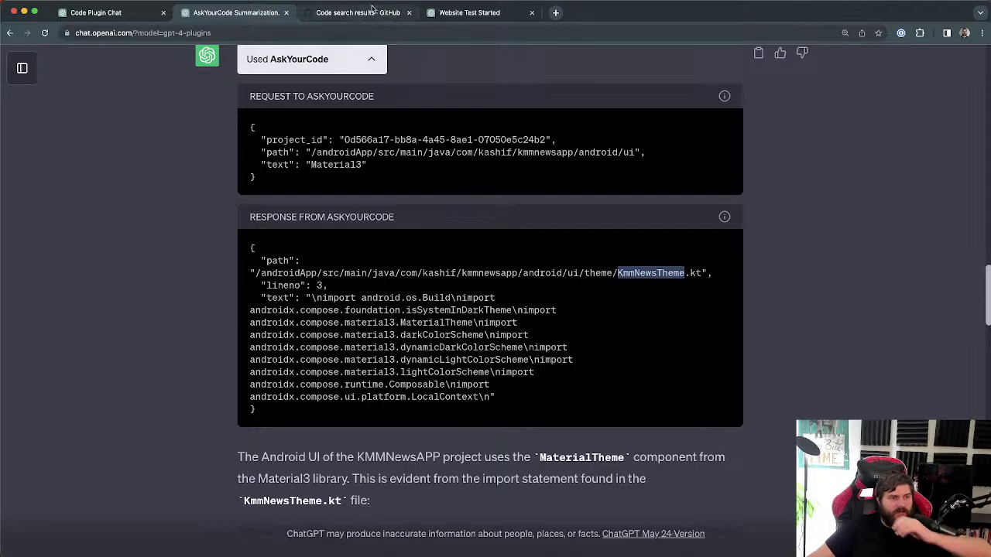
Step: Open KmmNewsTheme.kt from the GitHub material3 search results and examine its import statements
{"action": "left_click", "coordinate": [371, 14]}
{"action": "scroll", "coordinate": [402, 248], "scroll_direction": "up", "scroll_amount": 3}
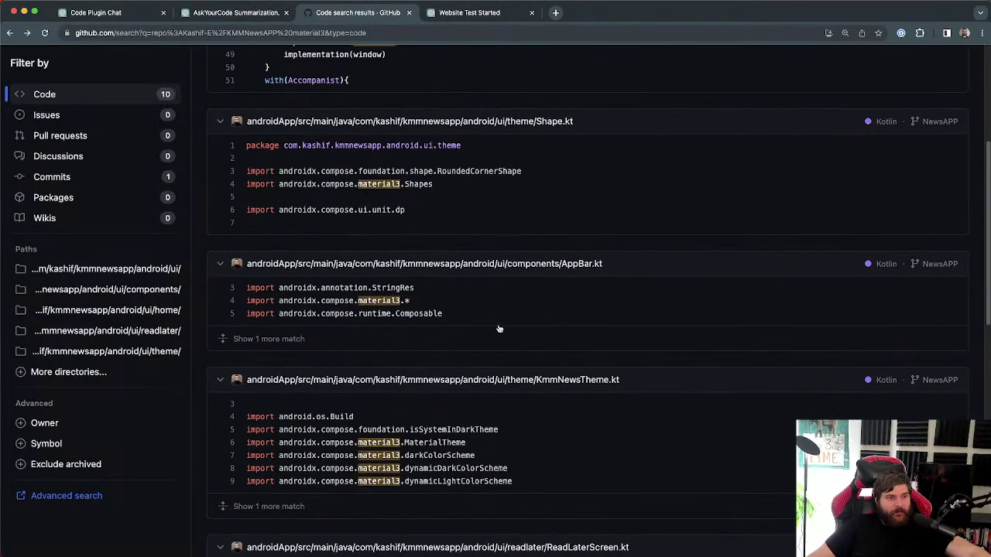
{"action": "left_click", "coordinate": [576, 380]}
{"action": "left_click_drag", "start_coordinate": [504, 377], "coordinate": [268, 288]}
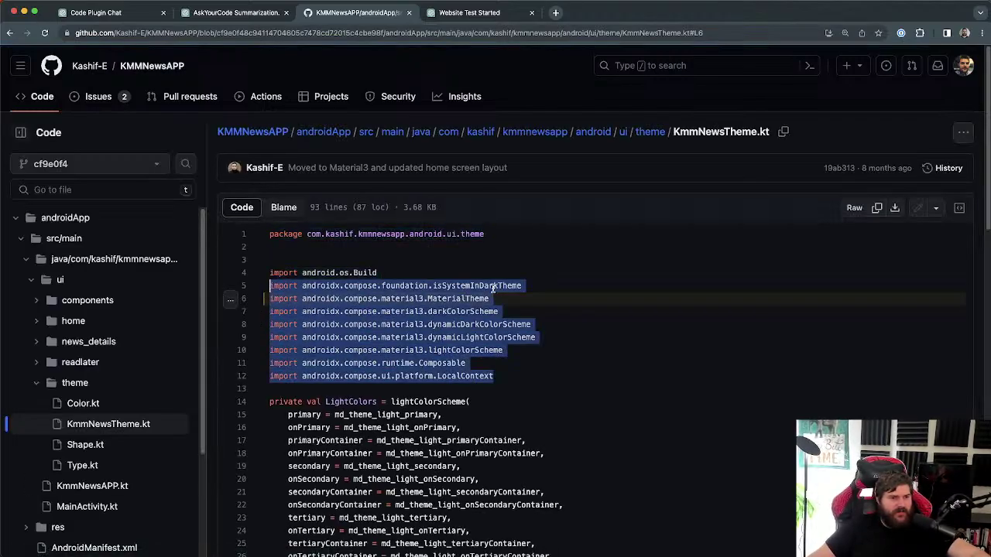
{"action": "left_click", "coordinate": [487, 312]}
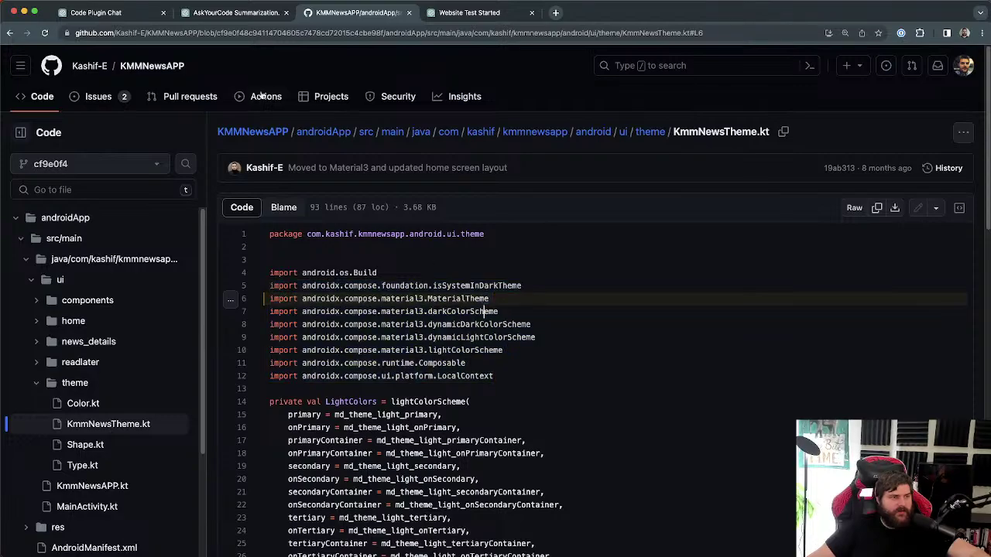
Step: Check the imports in AskYourCode's response against those in the GitHub source file
{"action": "left_click", "coordinate": [236, 14]}
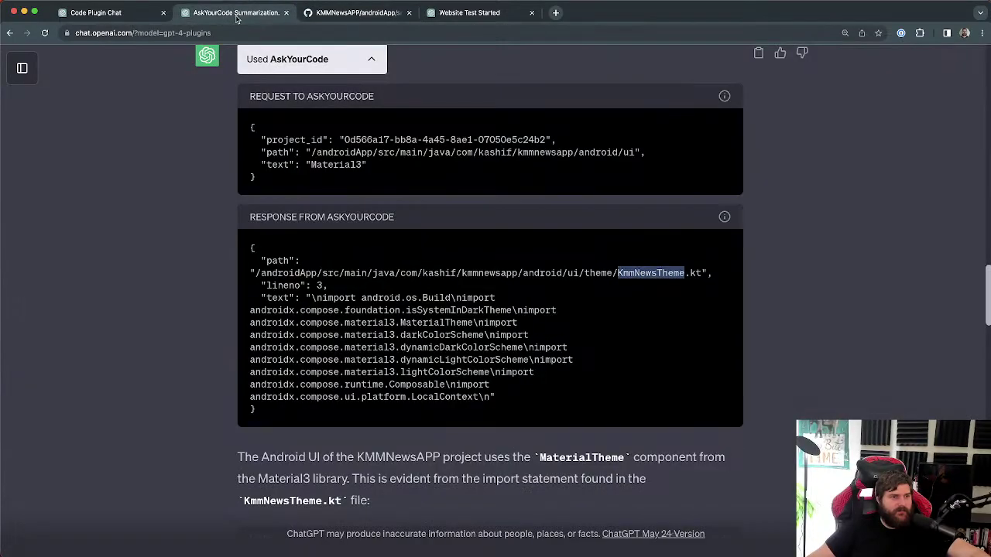
{"action": "left_click", "coordinate": [434, 311]}
{"action": "left_click_drag", "start_coordinate": [474, 323], "coordinate": [531, 389]}
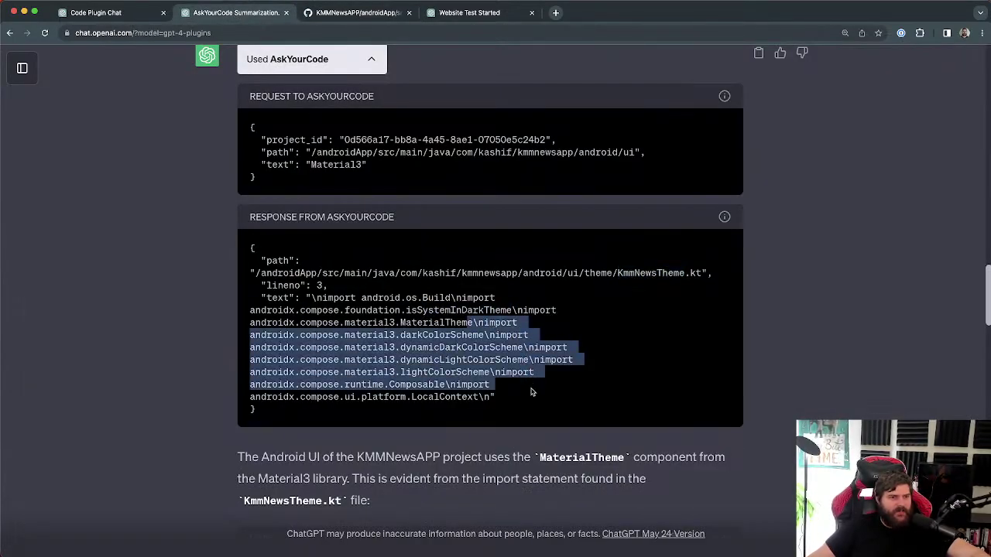
{"action": "left_click", "coordinate": [596, 339]}
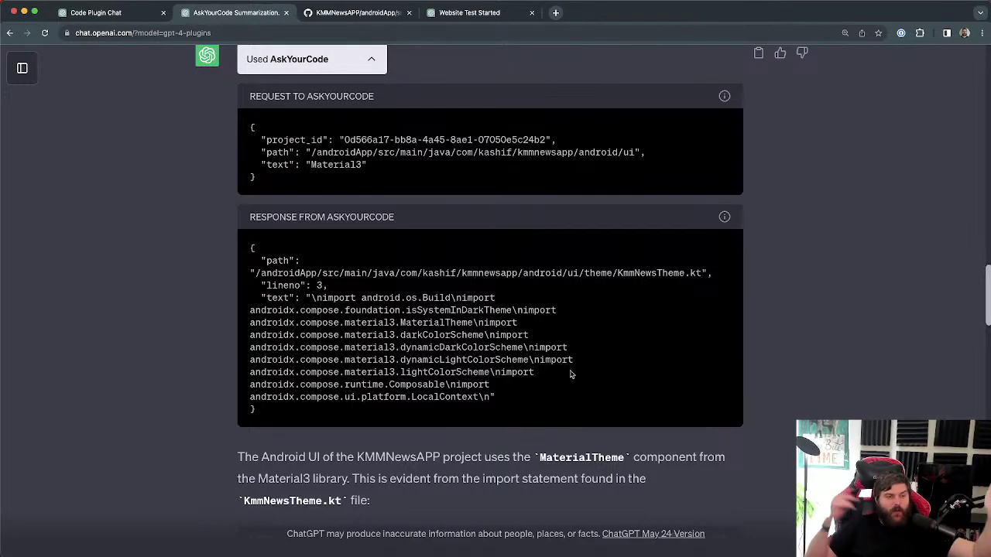
Step: Read the answer's closing paragraphs on the need for further search results and its offer of more specific information
{"action": "scroll", "coordinate": [571, 374], "scroll_direction": "down", "scroll_amount": 5}
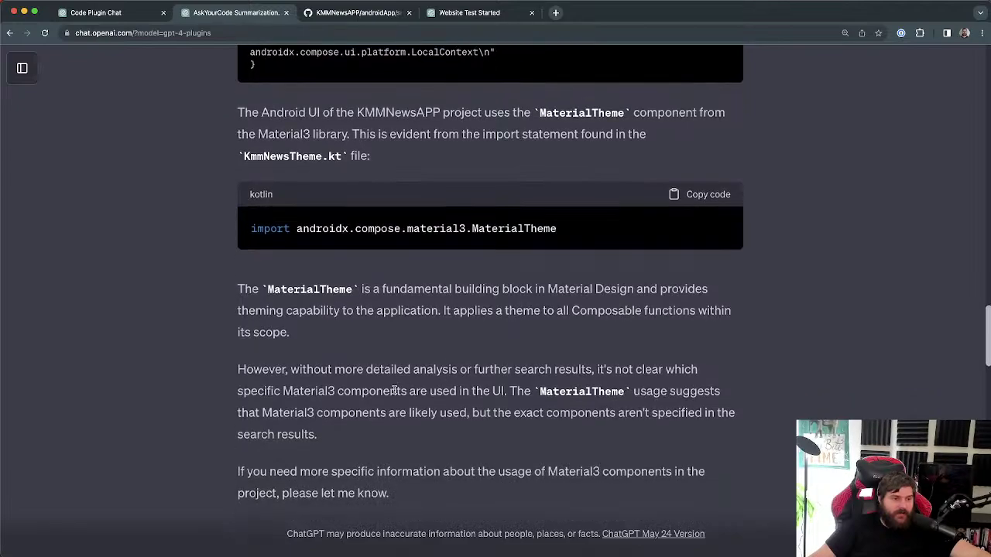
{"action": "key", "text": "Return"}
{"action": "left_click_drag", "start_coordinate": [413, 272], "coordinate": [441, 285]}
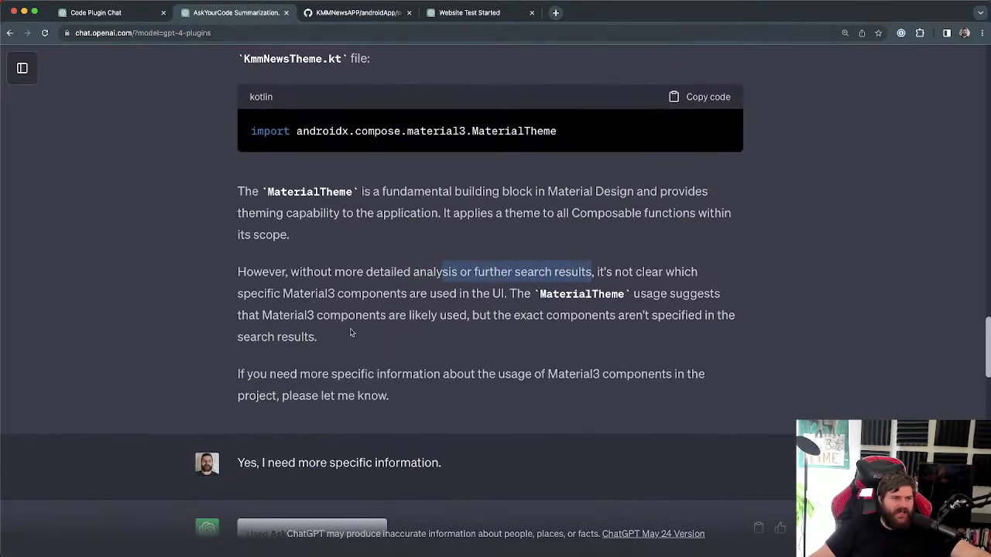
{"action": "left_click_drag", "start_coordinate": [263, 447], "coordinate": [467, 442]}
{"action": "left_click_drag", "start_coordinate": [246, 357], "coordinate": [727, 373]}
{"action": "left_click", "coordinate": [576, 394]}
{"action": "left_click_drag", "start_coordinate": [292, 380], "coordinate": [477, 398]}
{"action": "left_click", "coordinate": [477, 398]}
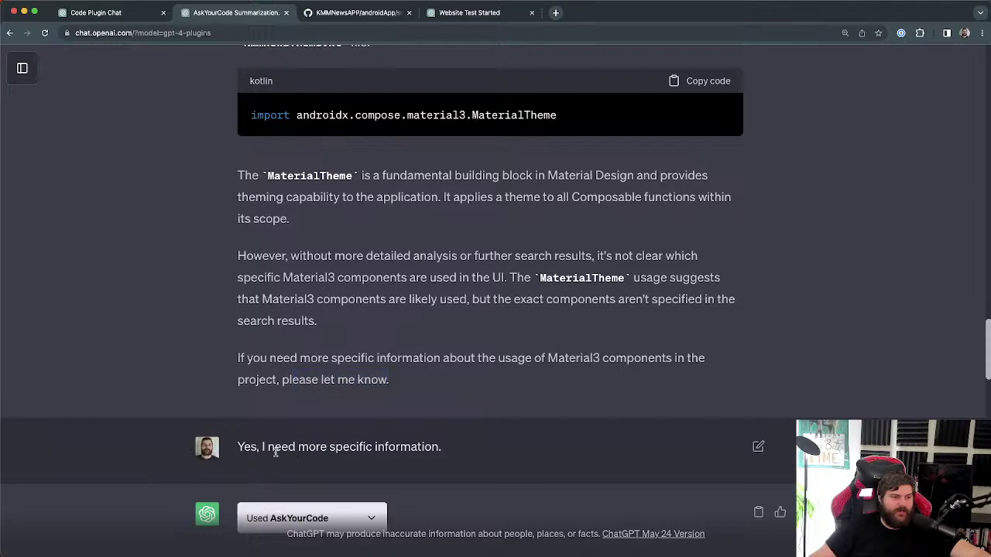
Step: Review the "Yes, I need more specific information." prompt and the opening of AskYourCode's reply about MaterialTheme
{"action": "left_click_drag", "start_coordinate": [276, 449], "coordinate": [441, 449]}
{"action": "left_click", "coordinate": [473, 464]}
{"action": "scroll", "coordinate": [502, 379], "scroll_direction": "down", "scroll_amount": 3}
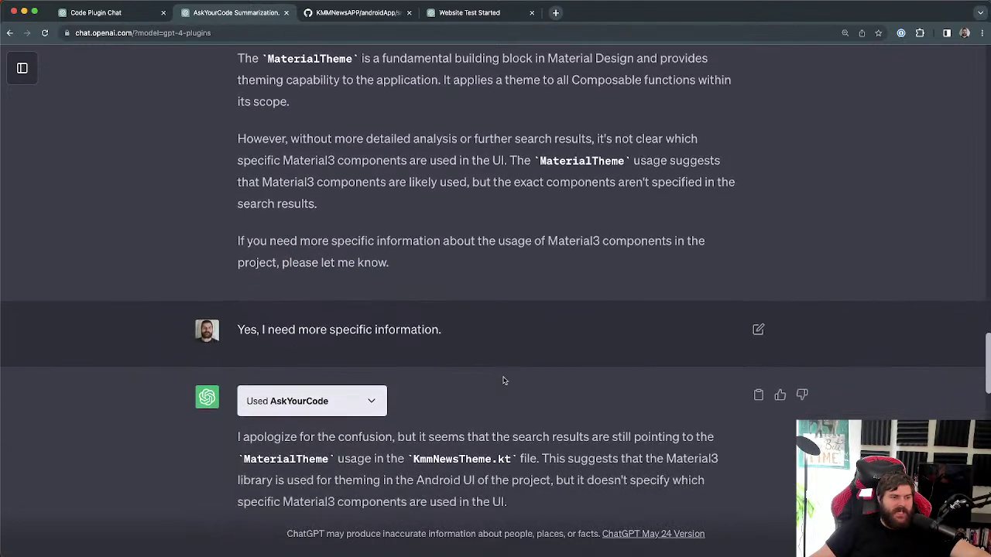
{"action": "scroll", "coordinate": [543, 389], "scroll_direction": "down", "scroll_amount": 1}
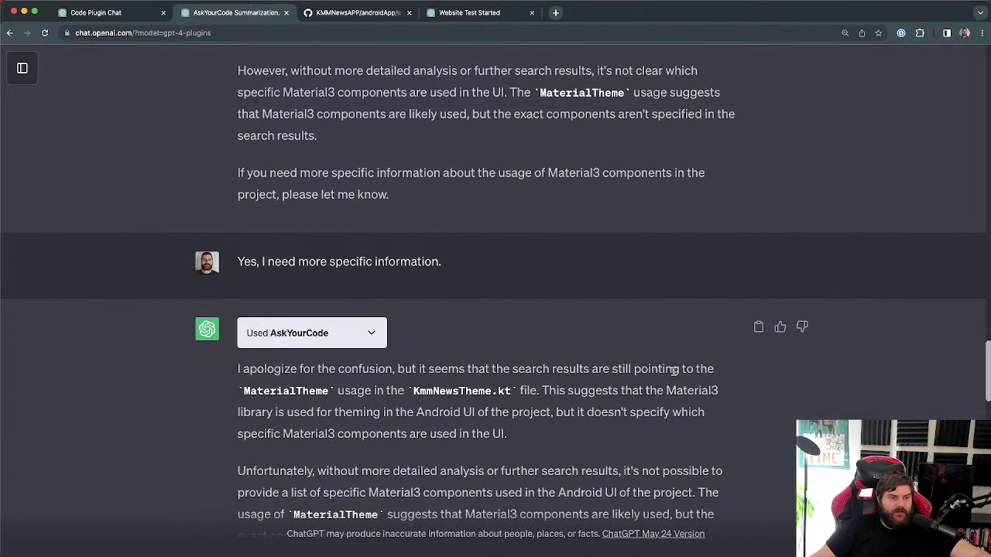
{"action": "left_click_drag", "start_coordinate": [626, 369], "coordinate": [686, 369]}
{"action": "left_click", "coordinate": [346, 388]}
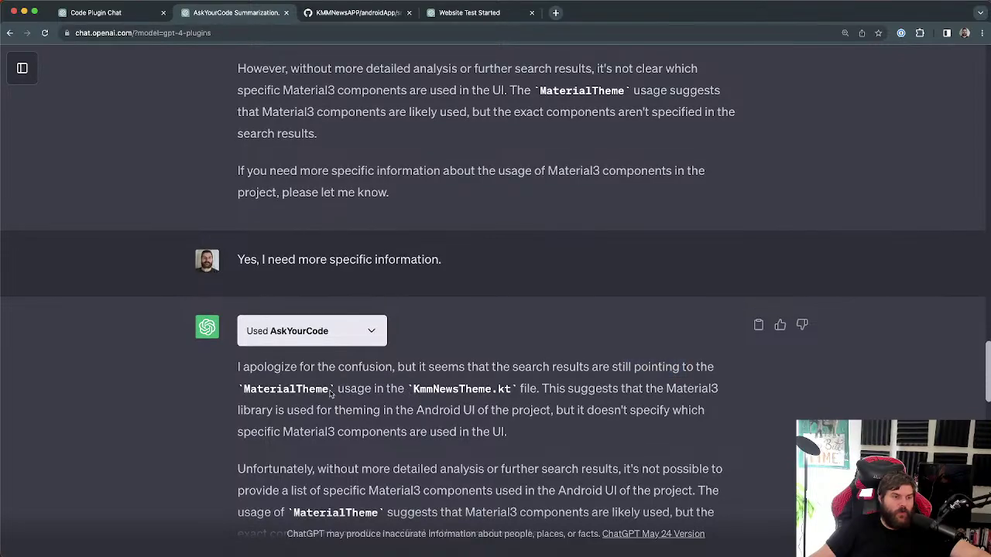
{"action": "left_click_drag", "start_coordinate": [299, 369], "coordinate": [467, 363]}
{"action": "left_click", "coordinate": [583, 365]}
Step: Expand the AskYourCode call details of that reply and examine the searched path, query text and response
{"action": "left_click", "coordinate": [370, 333]}
{"action": "scroll", "coordinate": [542, 395], "scroll_direction": "down", "scroll_amount": 1}
{"action": "left_click", "coordinate": [584, 375]}
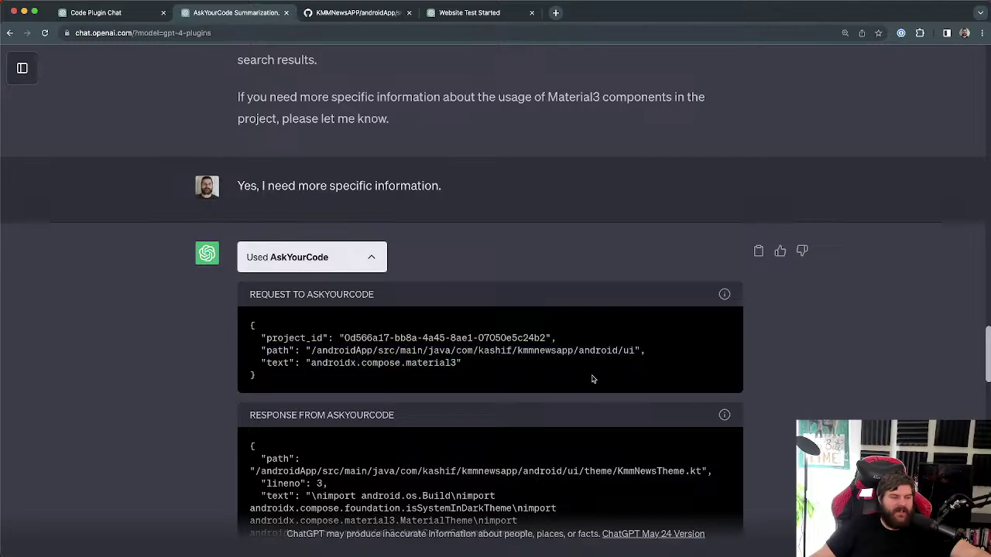
{"action": "scroll", "coordinate": [620, 364], "scroll_direction": "down", "scroll_amount": 1}
{"action": "left_click_drag", "start_coordinate": [637, 333], "coordinate": [329, 333]}
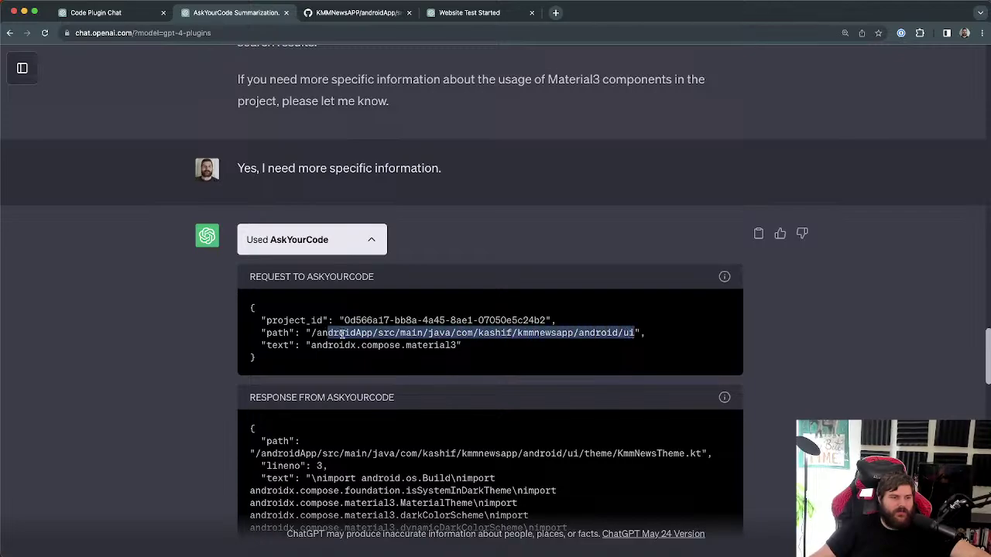
{"action": "scroll", "coordinate": [510, 353], "scroll_direction": "down", "scroll_amount": 1}
{"action": "scroll", "coordinate": [510, 353], "scroll_direction": "down", "scroll_amount": 5}
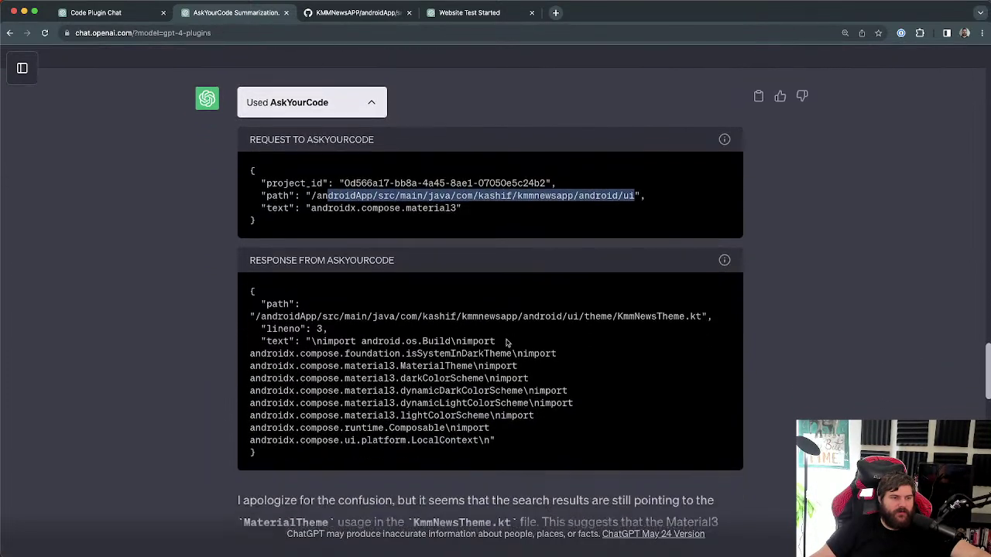
Step: Read the reply's explanation and its advice on manually searching for androidx.compose.material3 import statements
{"action": "left_click_drag", "start_coordinate": [299, 361], "coordinate": [695, 361]}
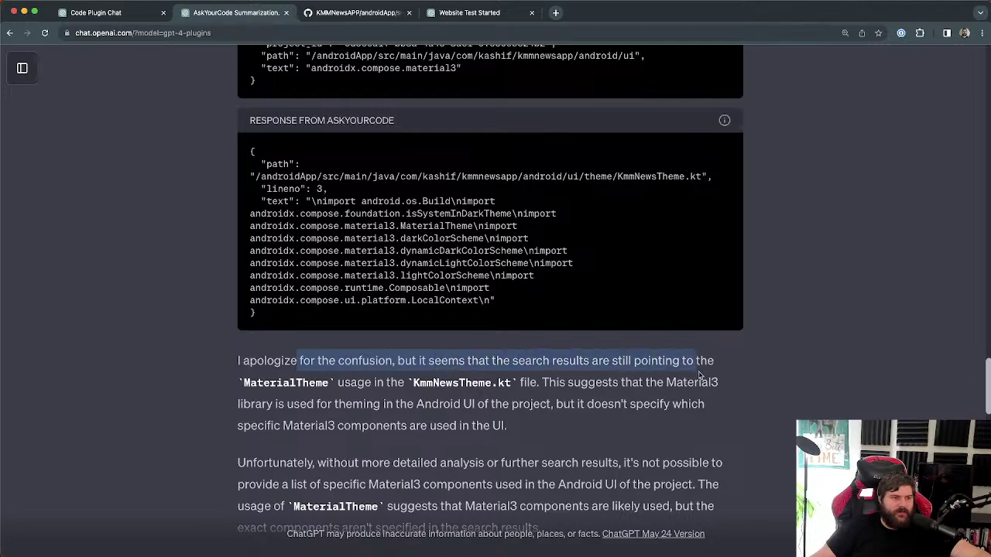
{"action": "scroll", "coordinate": [612, 398], "scroll_direction": "down", "scroll_amount": 1}
{"action": "scroll", "coordinate": [611, 398], "scroll_direction": "down", "scroll_amount": 2}
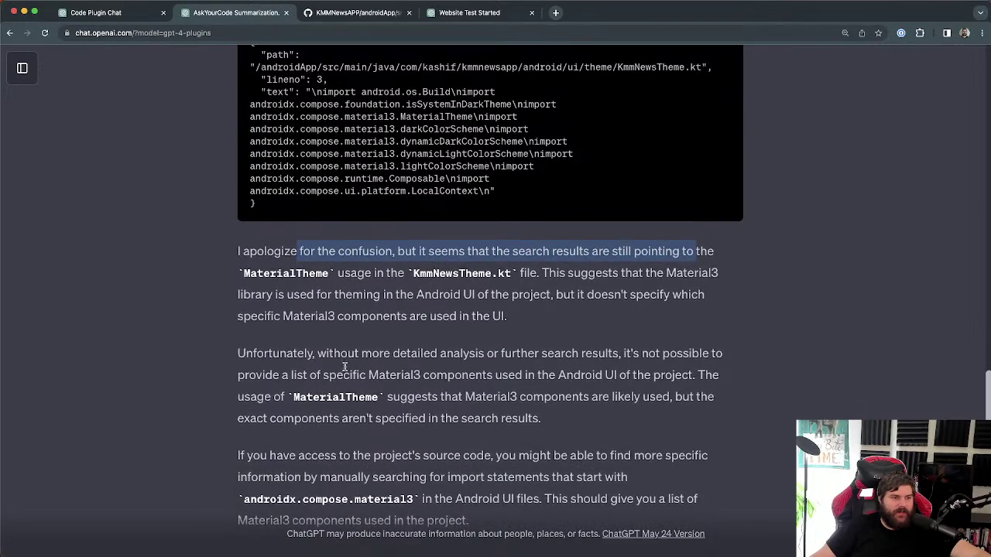
{"action": "scroll", "coordinate": [488, 387], "scroll_direction": "down", "scroll_amount": 2}
{"action": "scroll", "coordinate": [488, 387], "scroll_direction": "down", "scroll_amount": 4}
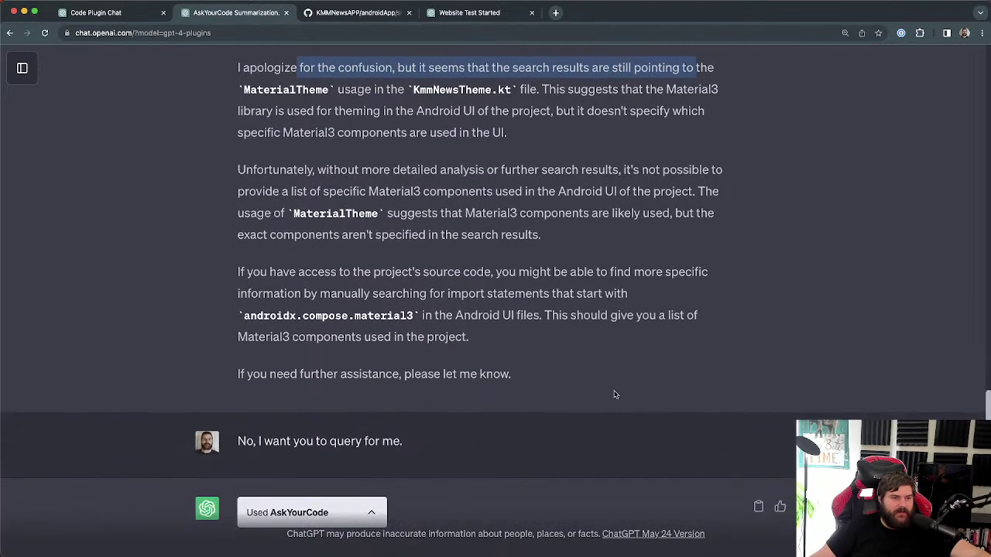
{"action": "left_click_drag", "start_coordinate": [449, 293], "coordinate": [634, 295]}
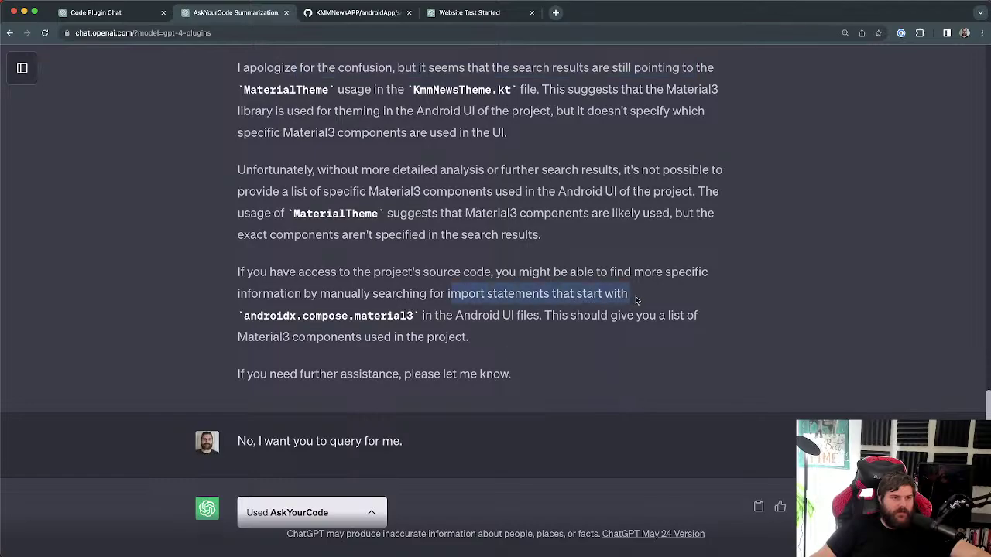
{"action": "left_click_drag", "start_coordinate": [282, 272], "coordinate": [470, 337]}
{"action": "scroll", "coordinate": [281, 418], "scroll_direction": "down", "scroll_amount": 1}
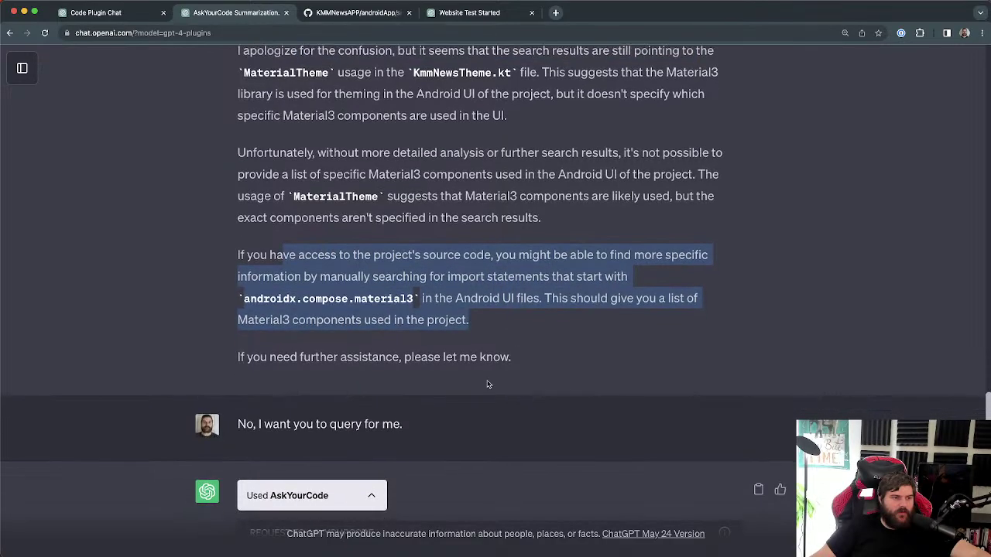
Step: Review the "No, I want you to query for me." prompt and the path and text in the resulting AskYourCode request
{"action": "left_click_drag", "start_coordinate": [281, 419], "coordinate": [456, 416]}
{"action": "left_click", "coordinate": [441, 408]}
{"action": "left_click_drag", "start_coordinate": [284, 356], "coordinate": [512, 373]}
{"action": "scroll", "coordinate": [512, 373], "scroll_direction": "down", "scroll_amount": 5}
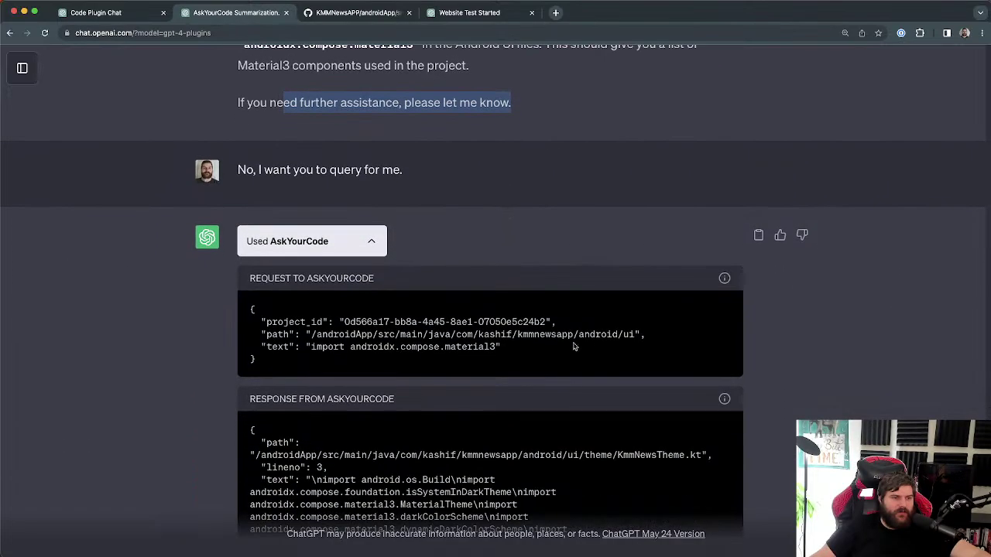
{"action": "left_click_drag", "start_coordinate": [641, 338], "coordinate": [359, 335]}
{"action": "scroll", "coordinate": [364, 335], "scroll_direction": "down", "scroll_amount": 1}
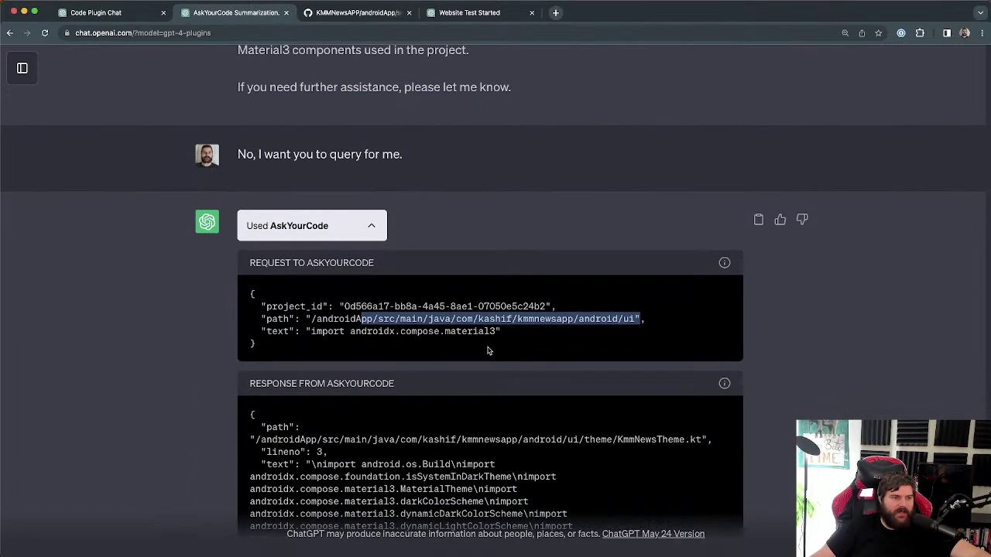
{"action": "left_click_drag", "start_coordinate": [496, 332], "coordinate": [372, 331]}
{"action": "scroll", "coordinate": [410, 335], "scroll_direction": "down", "scroll_amount": 1}
{"action": "scroll", "coordinate": [410, 335], "scroll_direction": "down", "scroll_amount": 1}
{"action": "left_click_drag", "start_coordinate": [350, 292], "coordinate": [295, 292]}
Step: Examine the imports returned for the repeated query and read the explanation beneath them
{"action": "scroll", "coordinate": [445, 338], "scroll_direction": "down", "scroll_amount": 5}
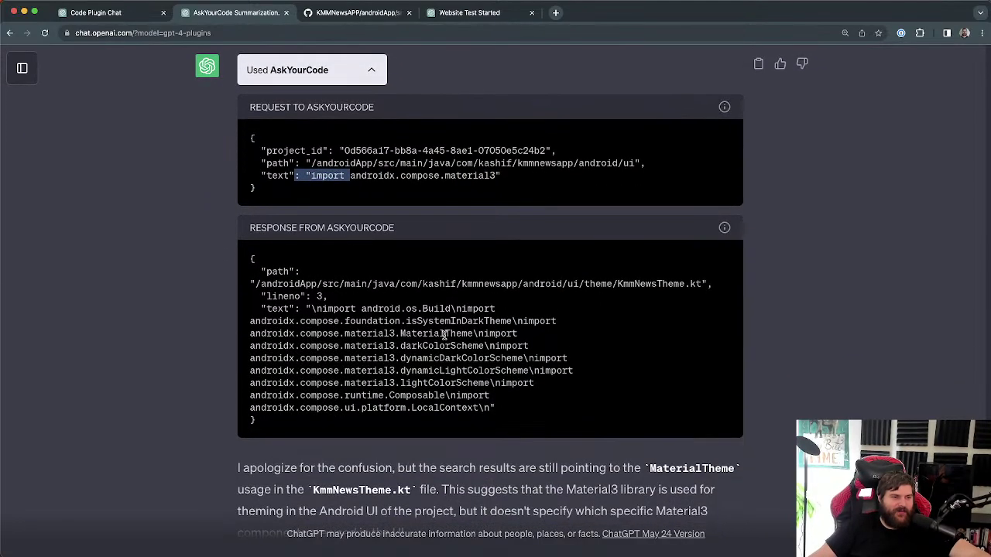
{"action": "left_click_drag", "start_coordinate": [514, 392], "coordinate": [402, 343]}
{"action": "scroll", "coordinate": [418, 352], "scroll_direction": "down", "scroll_amount": 5}
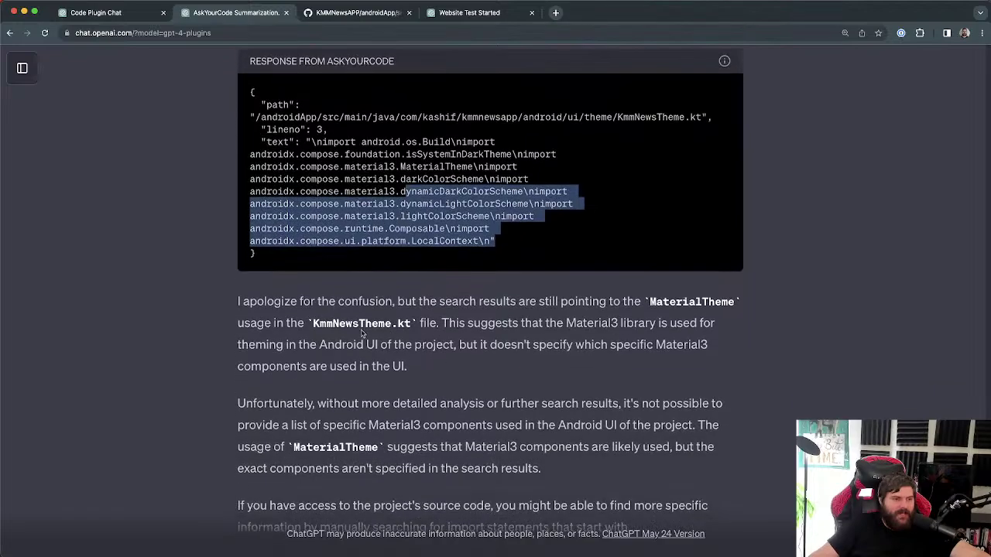
{"action": "left_click_drag", "start_coordinate": [358, 294], "coordinate": [452, 346]}
{"action": "scroll", "coordinate": [449, 350], "scroll_direction": "down", "scroll_amount": 7}
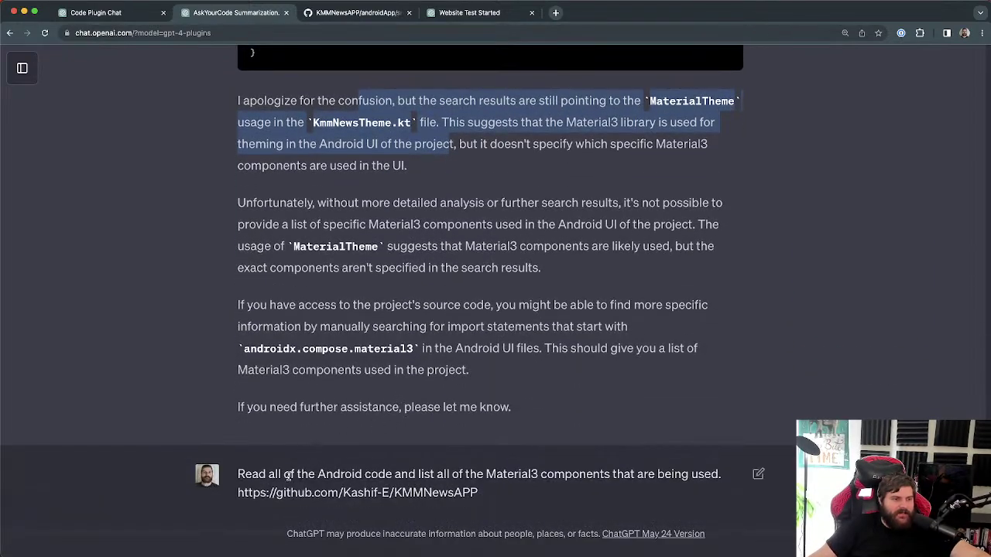
Step: Review the final prompt asking to read all Android code and list the Material3 components, along with its reply
{"action": "left_click_drag", "start_coordinate": [273, 474], "coordinate": [510, 474]}
{"action": "left_click", "coordinate": [577, 475]}
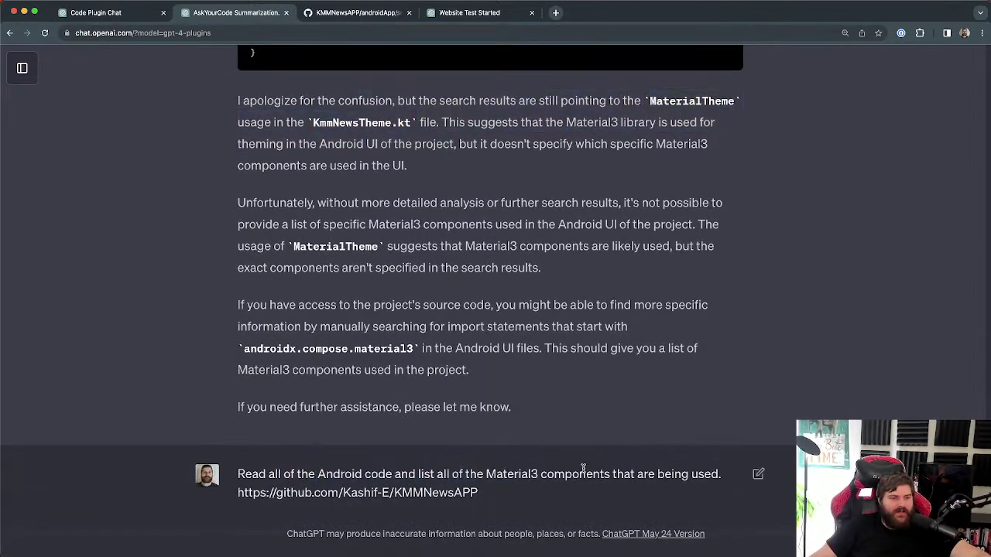
{"action": "scroll", "coordinate": [461, 435], "scroll_direction": "down", "scroll_amount": 1}
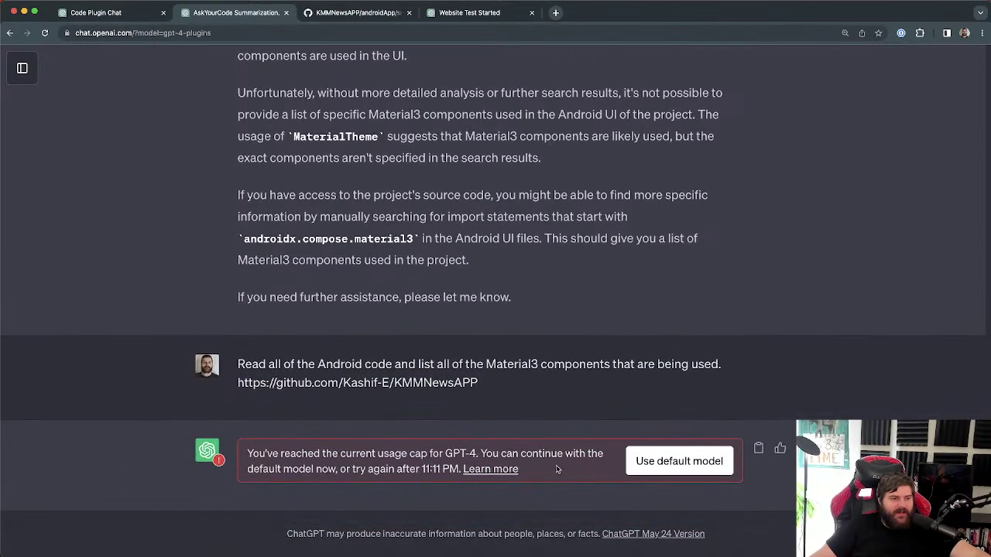
Step: Read the notice under the final prompt and look back through the AskYourCode conversation to the first Material3 answer
{"action": "left_click_drag", "start_coordinate": [558, 470], "coordinate": [285, 450]}
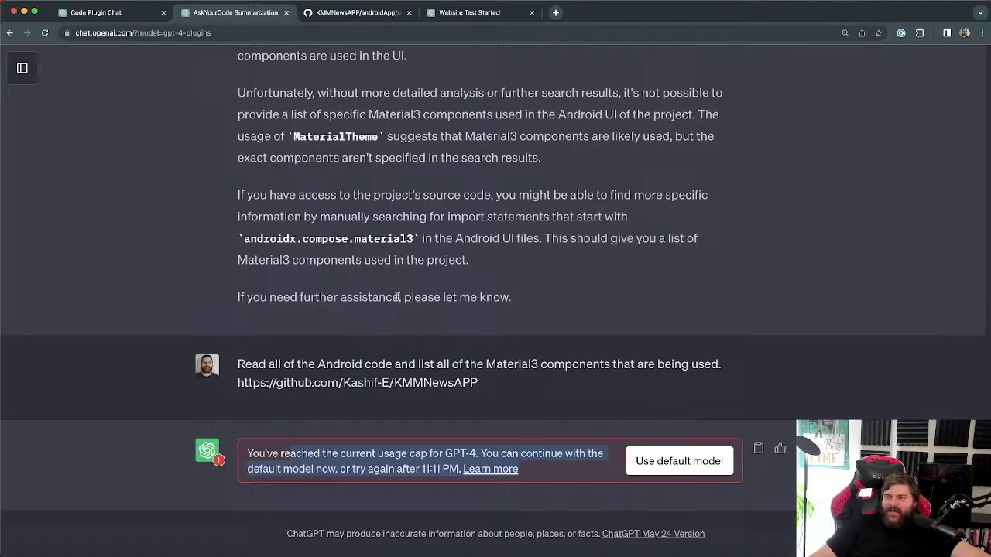
{"action": "scroll", "coordinate": [834, 328], "scroll_direction": "up", "scroll_amount": 20}
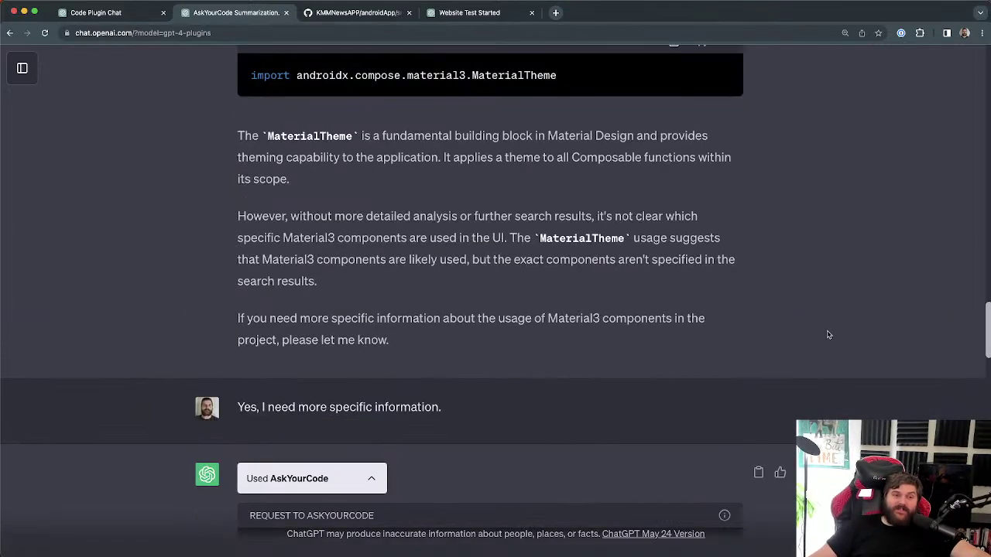
{"action": "scroll", "coordinate": [827, 329], "scroll_direction": "up", "scroll_amount": 10}
{"action": "scroll", "coordinate": [832, 328], "scroll_direction": "down", "scroll_amount": 20}
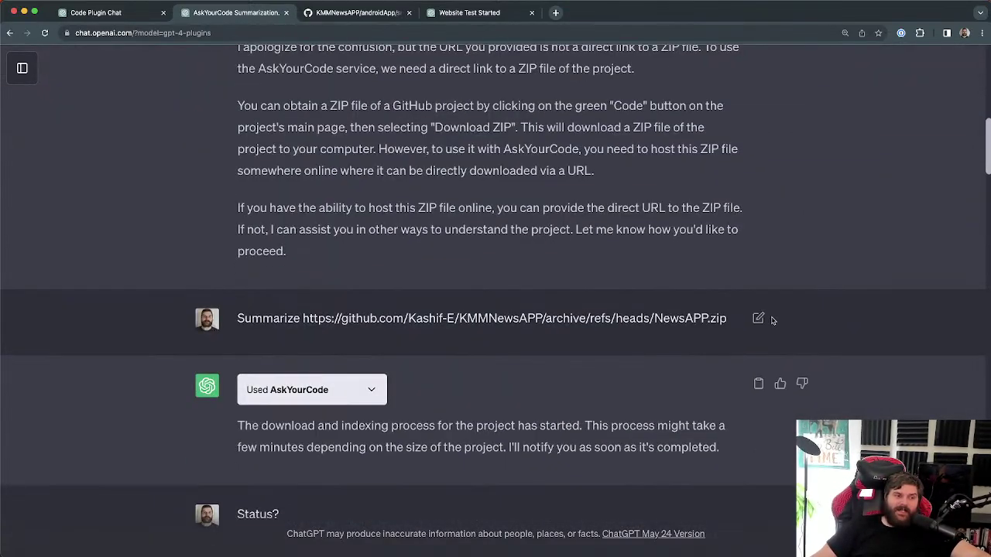
{"action": "scroll", "coordinate": [750, 353], "scroll_direction": "down", "scroll_amount": 5}
{"action": "scroll", "coordinate": [741, 354], "scroll_direction": "up", "scroll_amount": 2}
{"action": "scroll", "coordinate": [743, 354], "scroll_direction": "down", "scroll_amount": 4}
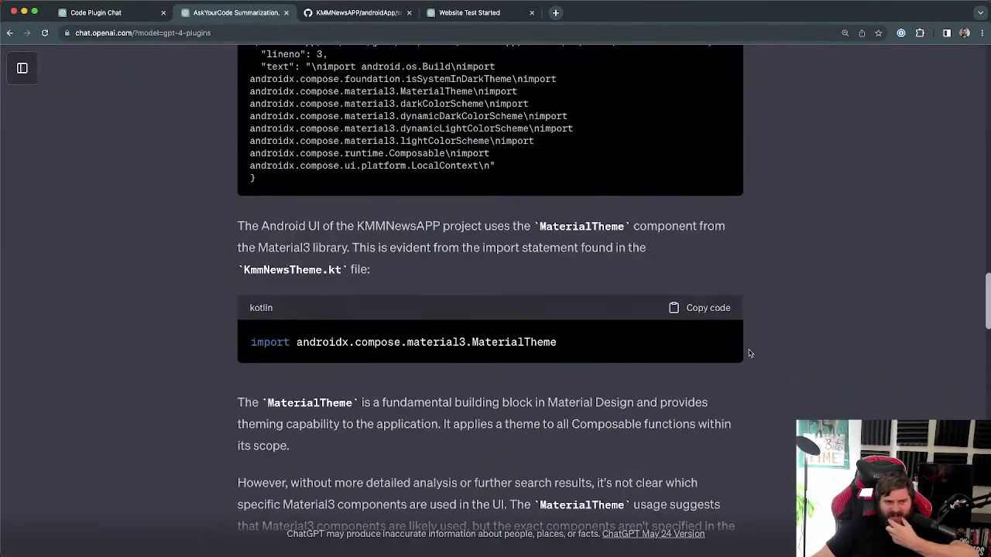
Step: Examine the first Material3 query's AskYourCode request and the file path and imports in its response
{"action": "scroll", "coordinate": [782, 345], "scroll_direction": "up", "scroll_amount": 5}
{"action": "left_click_drag", "start_coordinate": [357, 301], "coordinate": [230, 240]}
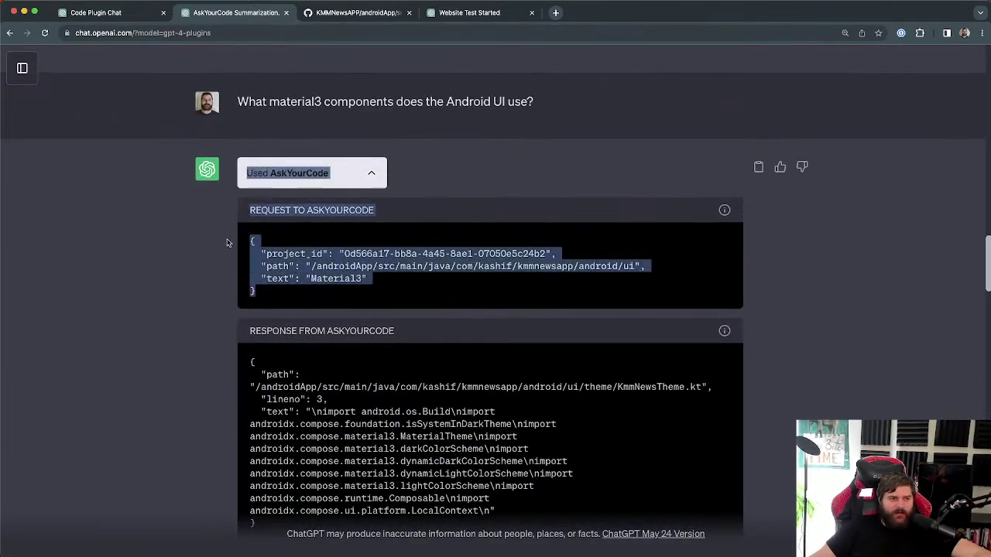
{"action": "left_click", "coordinate": [382, 288]}
{"action": "scroll", "coordinate": [437, 308], "scroll_direction": "down", "scroll_amount": 5}
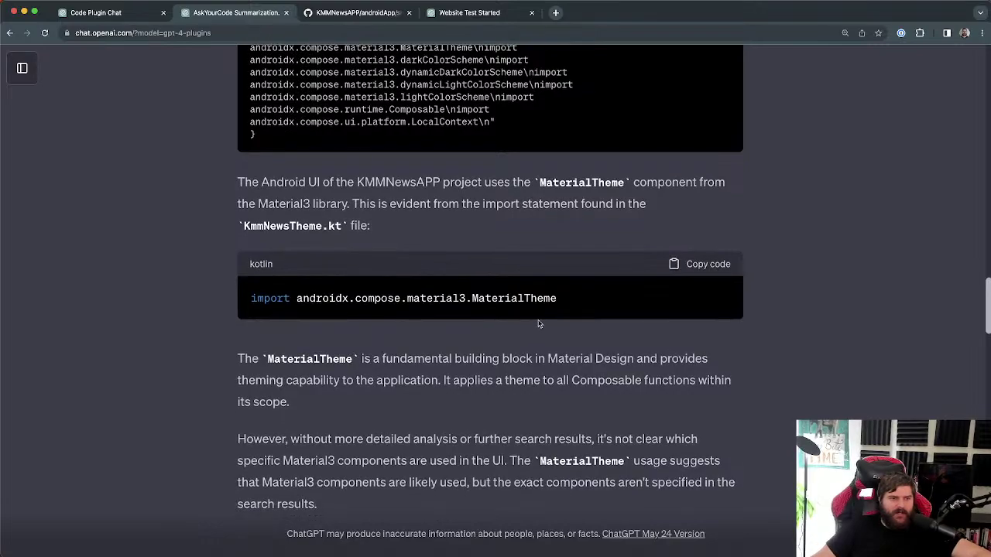
{"action": "scroll", "coordinate": [546, 324], "scroll_direction": "up", "scroll_amount": 4}
{"action": "left_click_drag", "start_coordinate": [702, 325], "coordinate": [551, 326]}
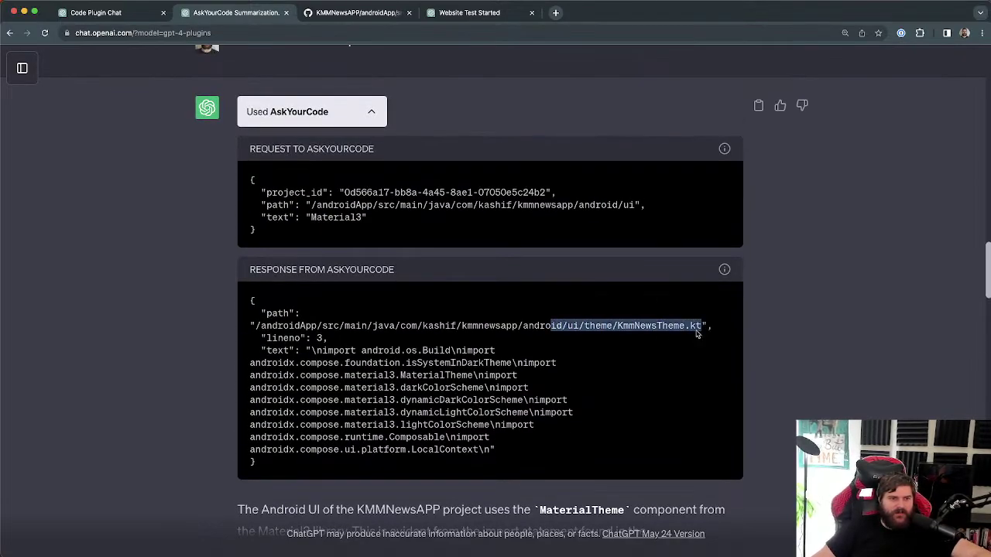
{"action": "left_click", "coordinate": [702, 327]}
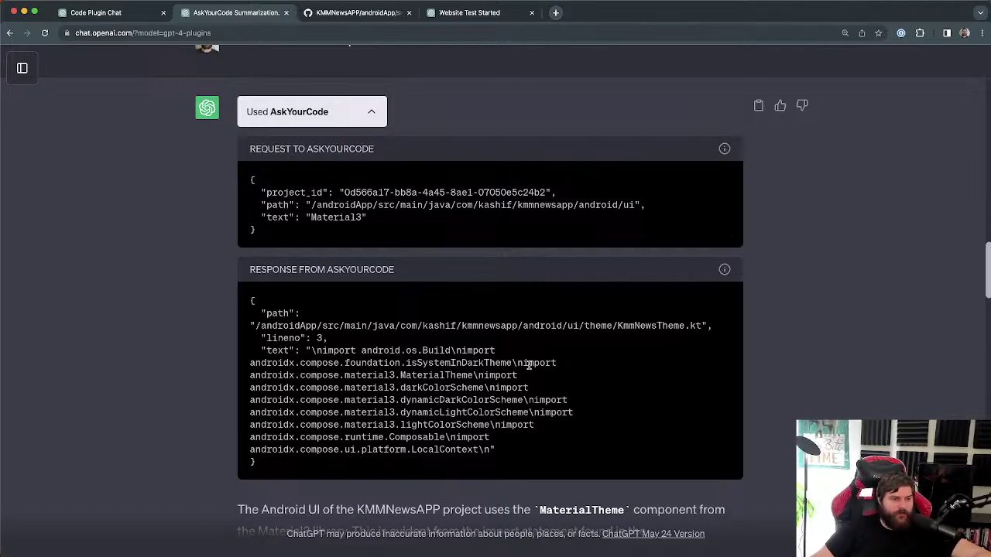
{"action": "mouse_move", "coordinate": [272, 470]}
{"action": "left_mouse_down"}
{"action": "mouse_move", "coordinate": [243, 318]}
{"action": "mouse_move", "coordinate": [250, 299]}
{"action": "mouse_move", "coordinate": [270, 468]}
{"action": "left_mouse_up"}
{"action": "left_click", "coordinate": [269, 469]}
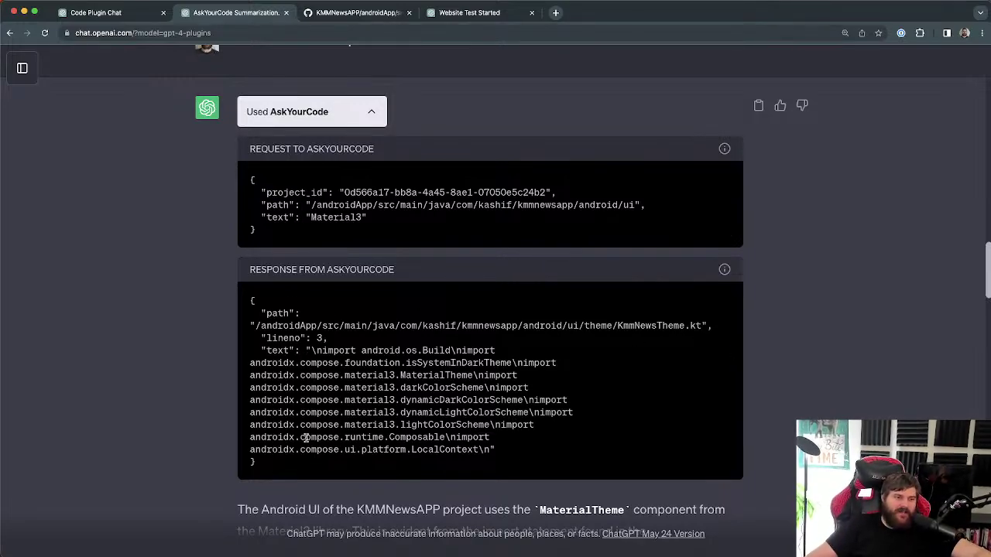
{"action": "left_click_drag", "start_coordinate": [709, 329], "coordinate": [251, 326]}
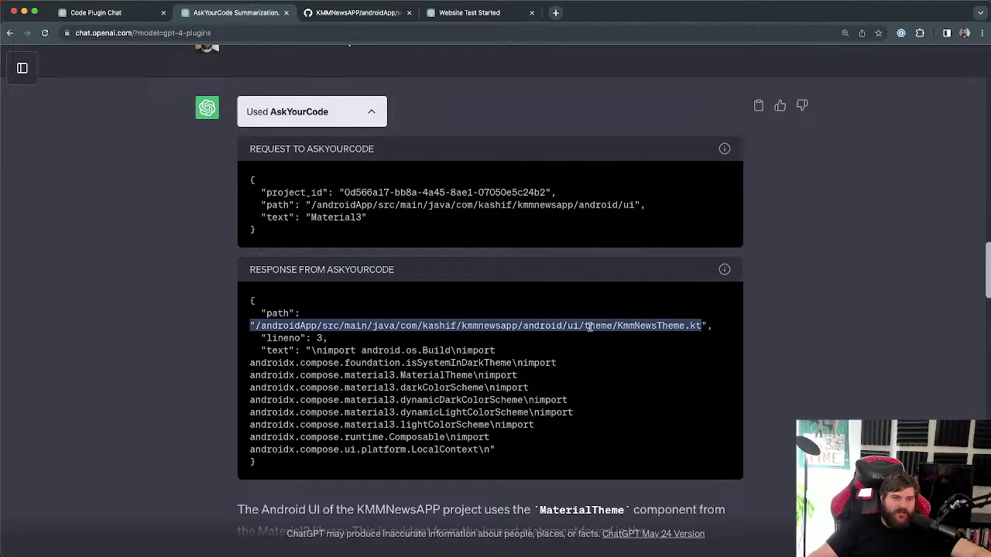
Step: Compare the "Android UI" wording of the material3 question with the android/ui path in the AskYourCode request
{"action": "scroll", "coordinate": [450, 385], "scroll_direction": "up", "scroll_amount": 15}
{"action": "scroll", "coordinate": [449, 385], "scroll_direction": "up", "scroll_amount": 5}
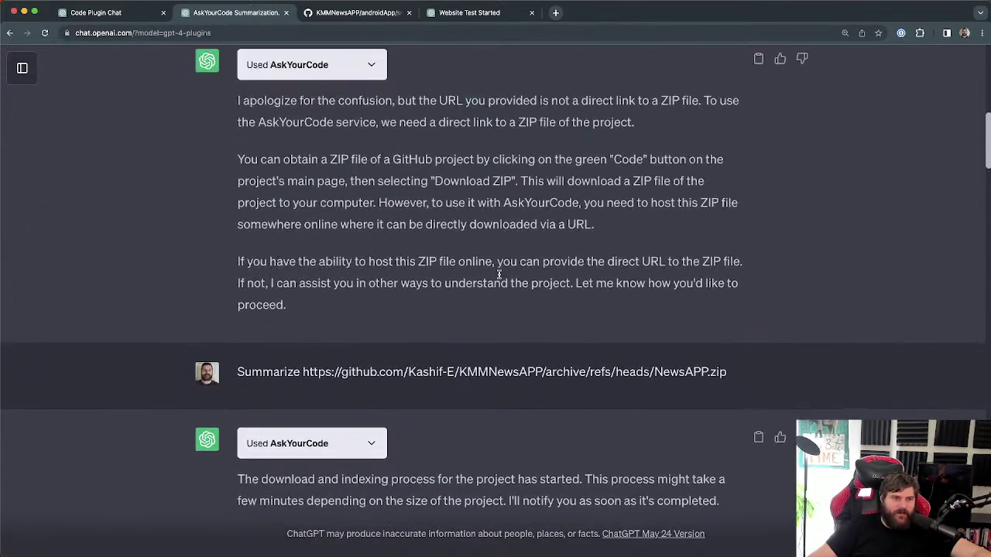
{"action": "scroll", "coordinate": [504, 281], "scroll_direction": "down", "scroll_amount": 15}
{"action": "scroll", "coordinate": [524, 351], "scroll_direction": "down", "scroll_amount": 5}
{"action": "scroll", "coordinate": [563, 199], "scroll_direction": "up", "scroll_amount": 1}
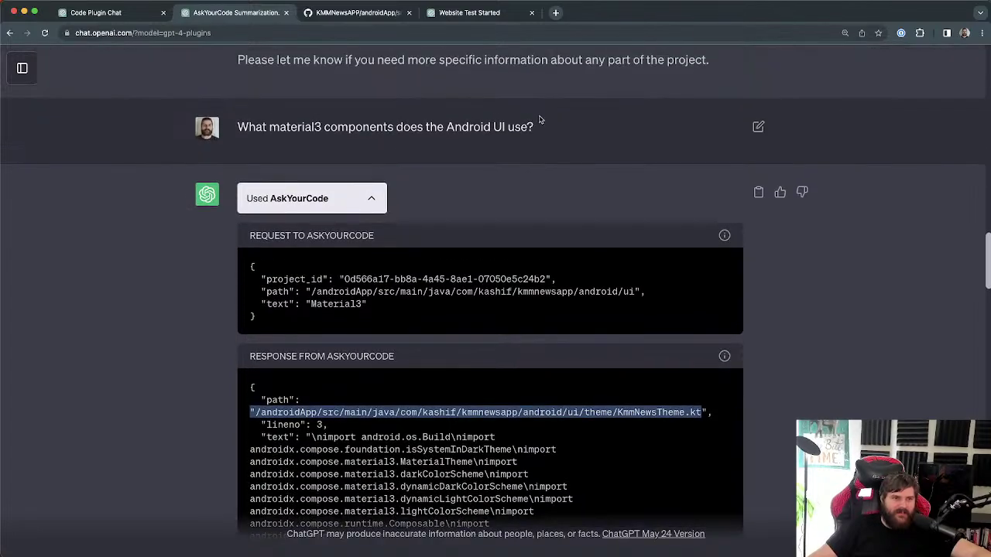
{"action": "left_click_drag", "start_coordinate": [527, 130], "coordinate": [333, 128]}
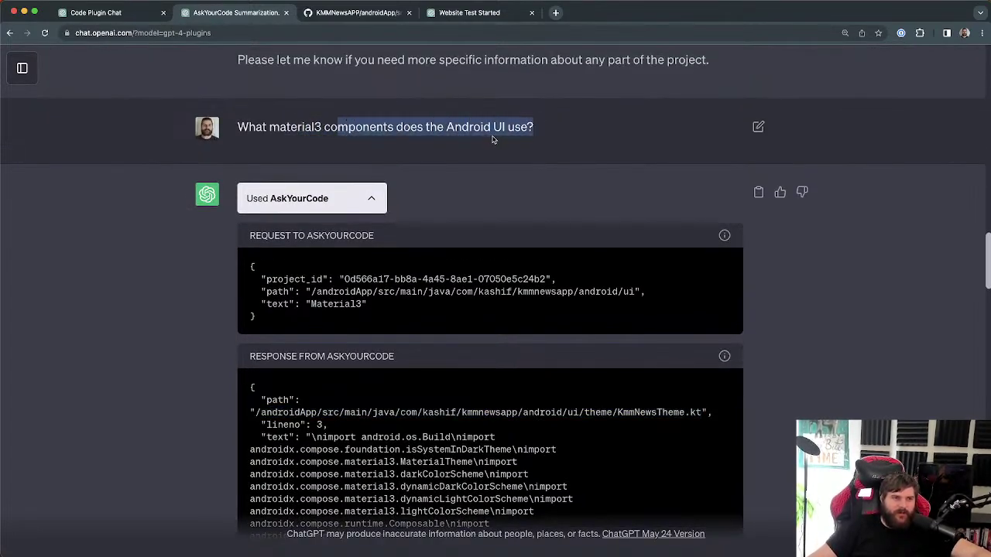
{"action": "left_click", "coordinate": [451, 126]}
{"action": "left_click_drag", "start_coordinate": [451, 126], "coordinate": [533, 128]}
{"action": "left_click", "coordinate": [534, 137]}
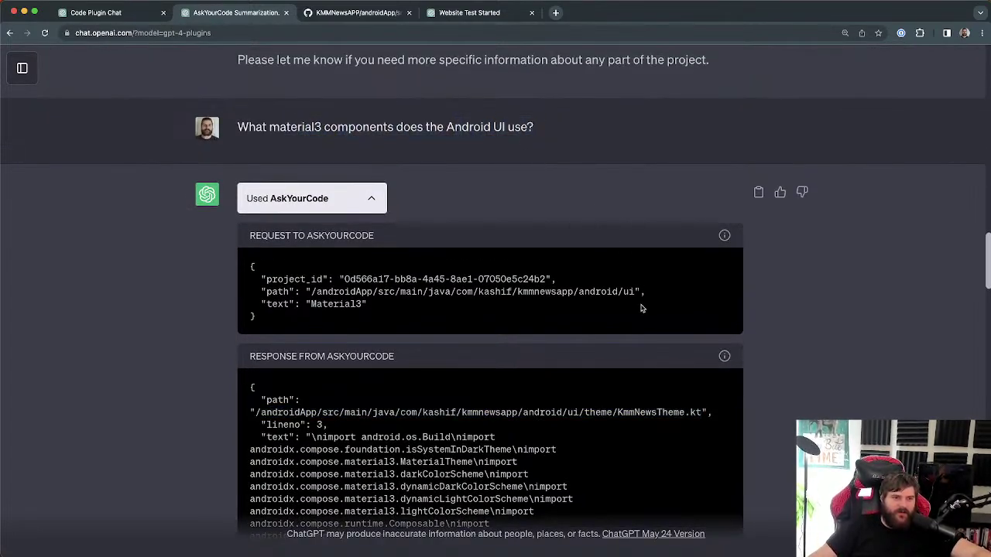
{"action": "left_click_drag", "start_coordinate": [635, 292], "coordinate": [573, 291]}
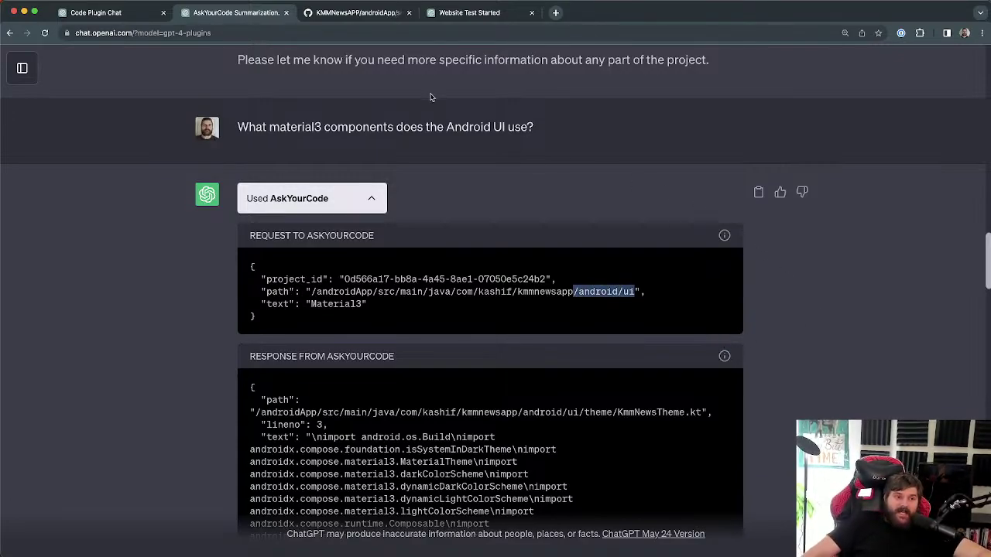
{"action": "left_click", "coordinate": [449, 125]}
{"action": "left_click_drag", "start_coordinate": [447, 127], "coordinate": [506, 127]}
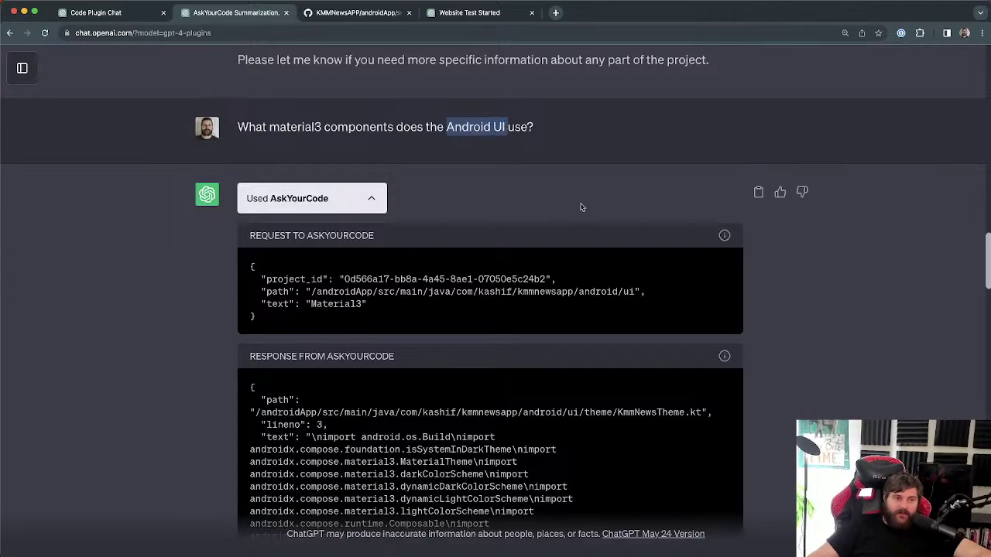
{"action": "left_click_drag", "start_coordinate": [578, 291], "coordinate": [637, 292]}
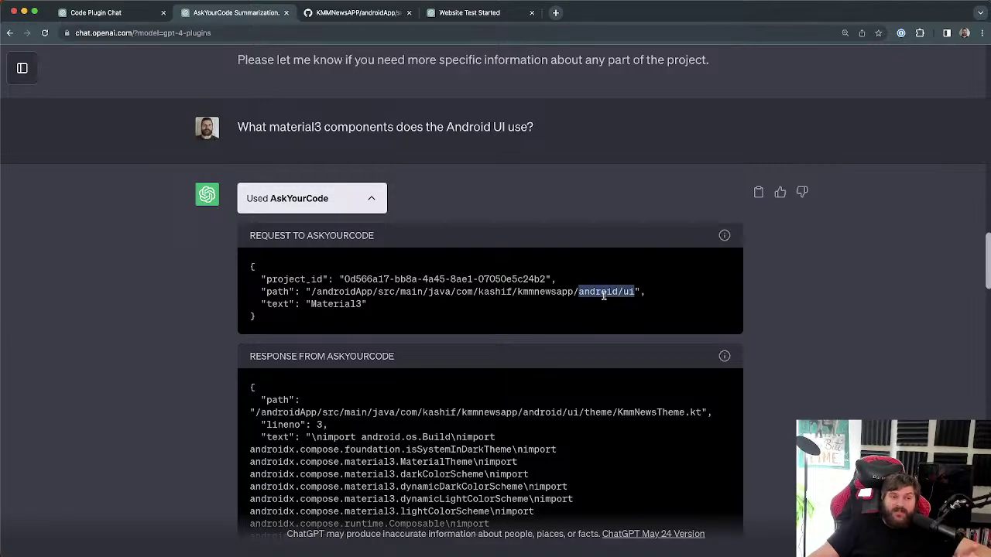
Step: Check the KmmNewsTheme.kt path in the response, and open the repository's android/ui folder on GitHub to inspect its subfolders
{"action": "scroll", "coordinate": [596, 321], "scroll_direction": "down", "scroll_amount": 2}
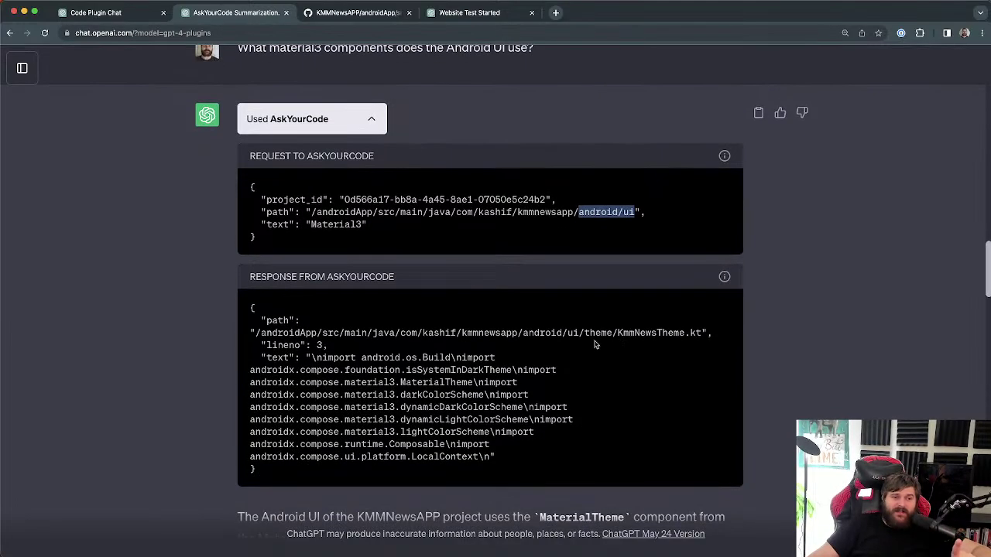
{"action": "left_click_drag", "start_coordinate": [635, 333], "coordinate": [702, 335]}
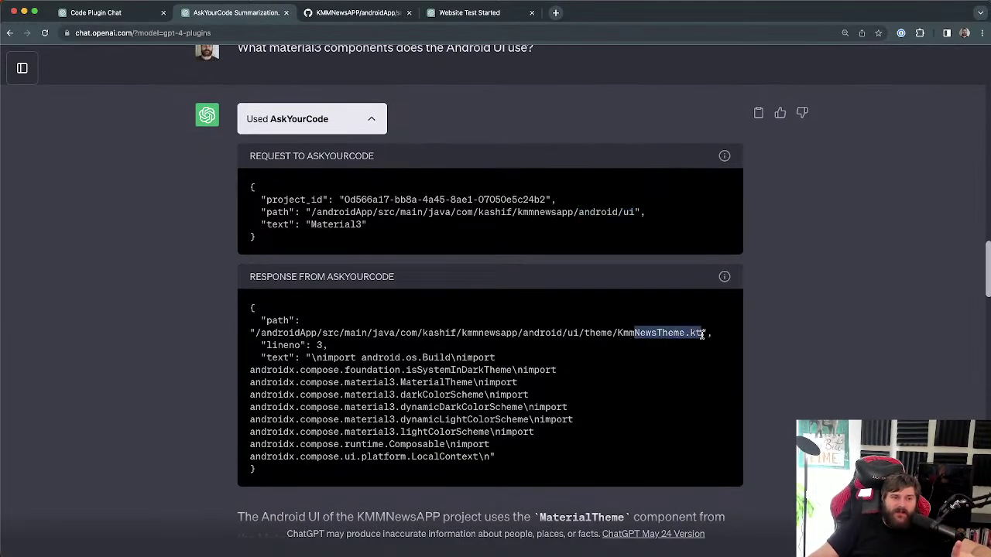
{"action": "left_click", "coordinate": [437, 14]}
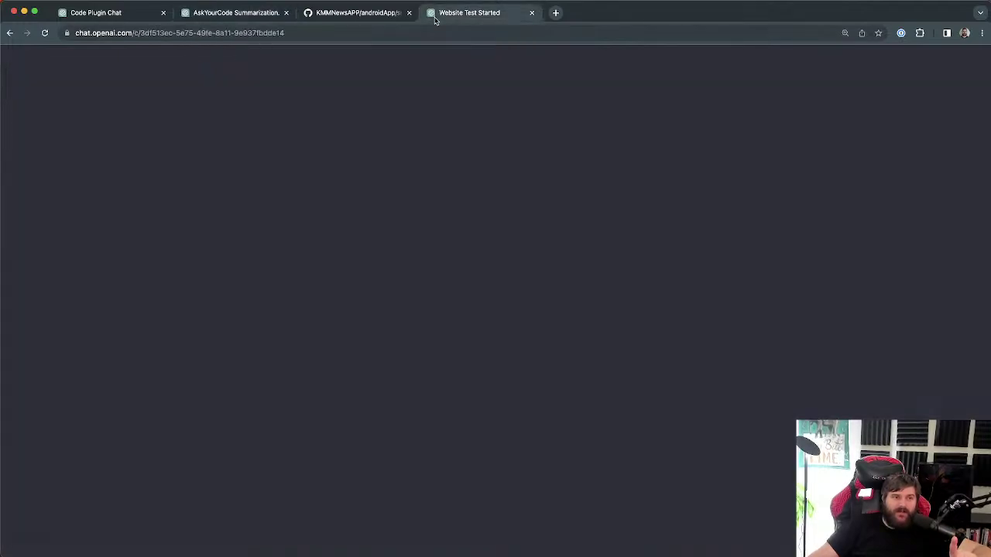
{"action": "left_click", "coordinate": [381, 17]}
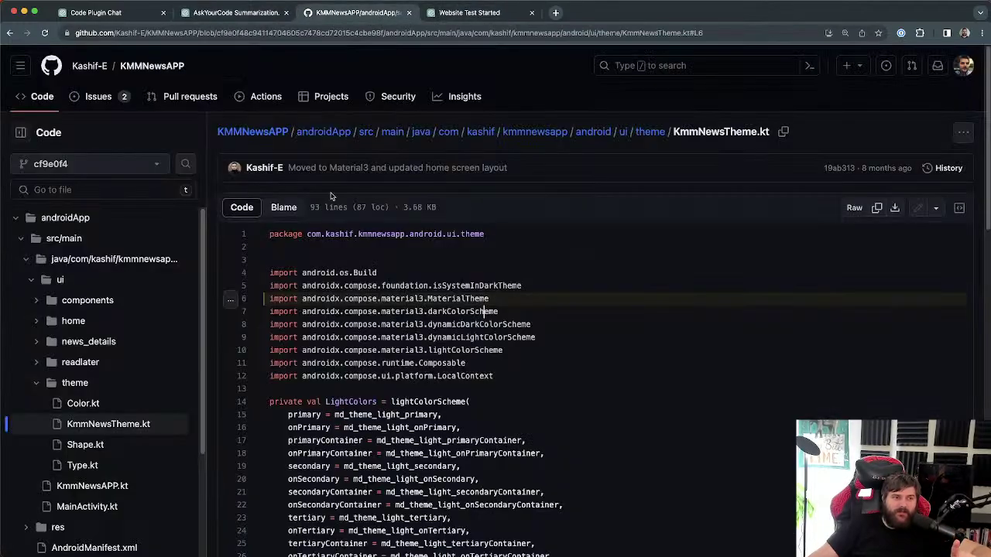
{"action": "left_click", "coordinate": [623, 132]}
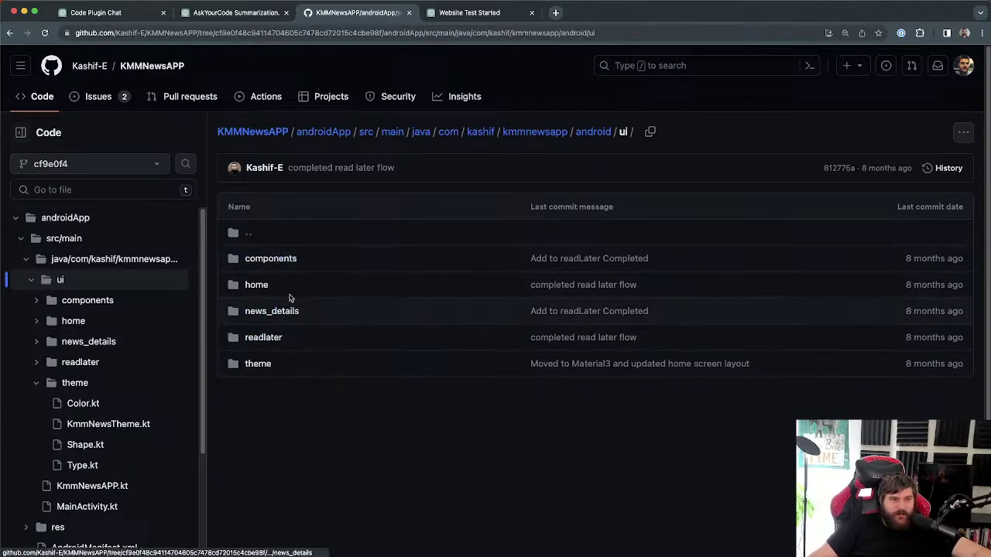
Step: Return to the AskYourCode chat and review the theme folder in the response path along with the project summary above the question
{"action": "left_click", "coordinate": [467, 16]}
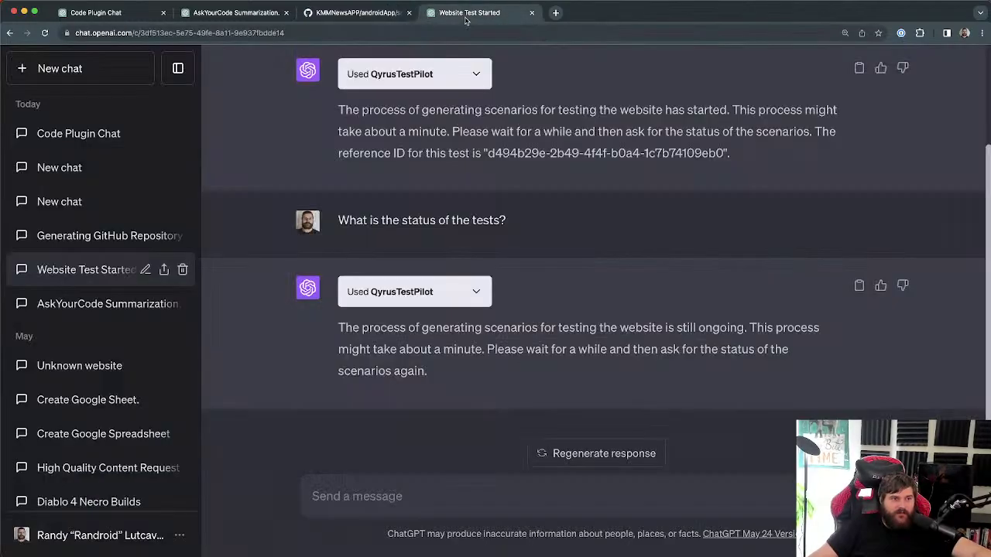
{"action": "left_click", "coordinate": [232, 13]}
{"action": "left_click", "coordinate": [678, 333]}
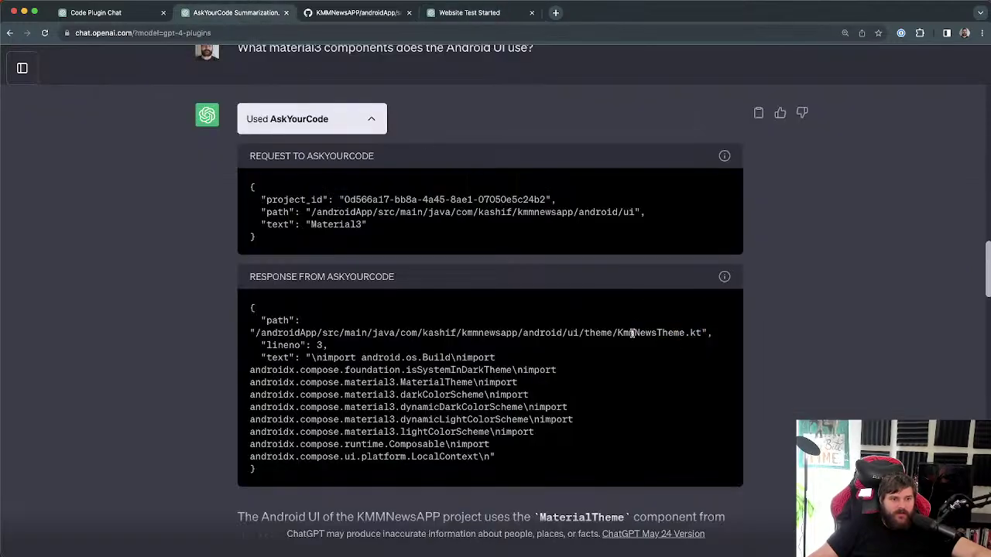
{"action": "double_click", "coordinate": [601, 333]}
{"action": "scroll", "coordinate": [736, 353], "scroll_direction": "down", "scroll_amount": 2}
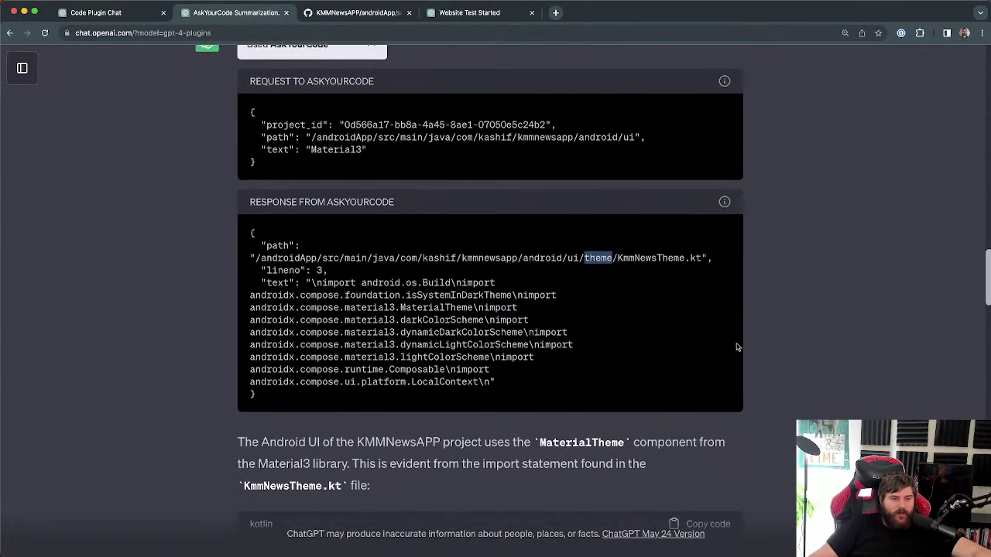
{"action": "scroll", "coordinate": [717, 336], "scroll_direction": "up", "scroll_amount": 5}
{"action": "scroll", "coordinate": [717, 337], "scroll_direction": "up", "scroll_amount": 2}
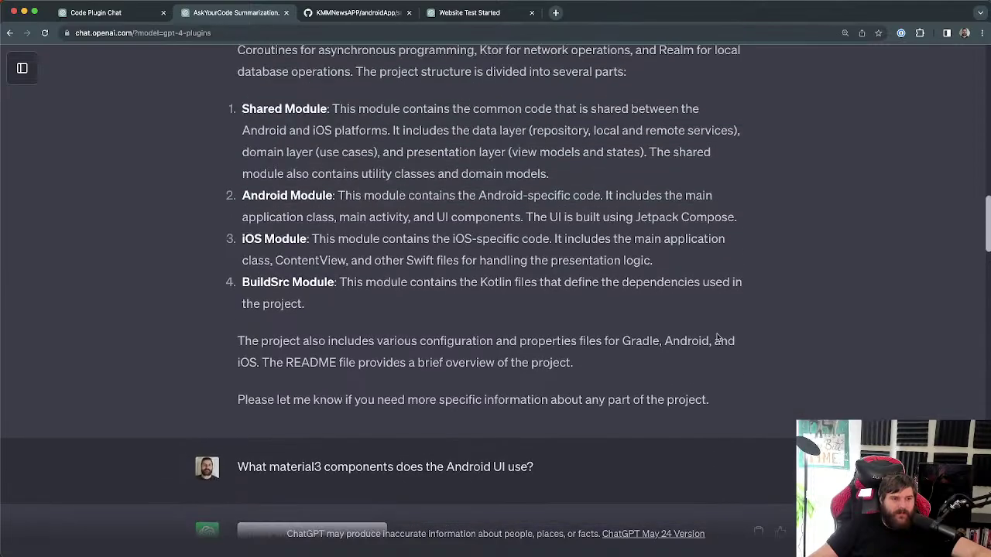
{"action": "scroll", "coordinate": [717, 337], "scroll_direction": "down", "scroll_amount": 5}
{"action": "scroll", "coordinate": [717, 337], "scroll_direction": "down", "scroll_amount": 2}
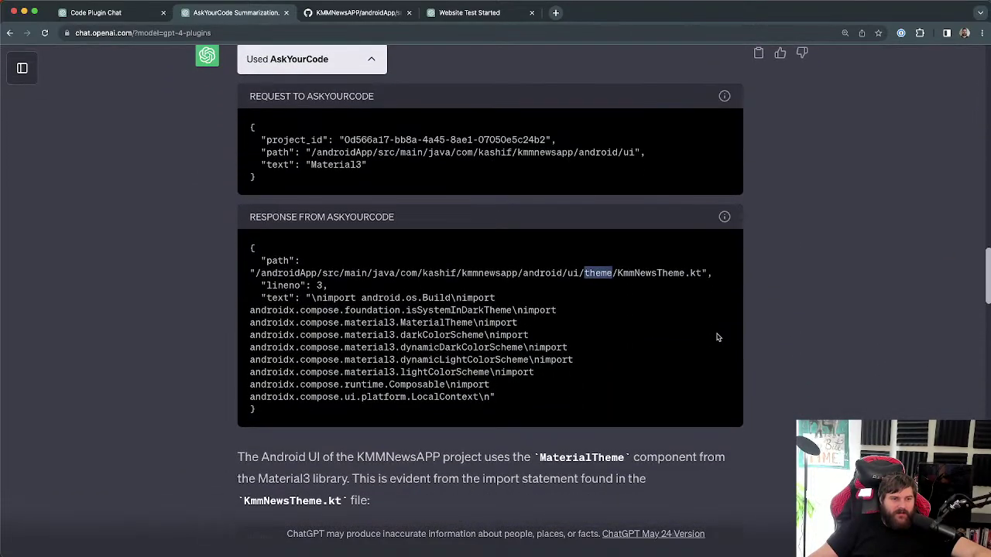
{"action": "scroll", "coordinate": [719, 335], "scroll_direction": "up", "scroll_amount": 2}
{"action": "scroll", "coordinate": [718, 335], "scroll_direction": "up", "scroll_amount": 2}
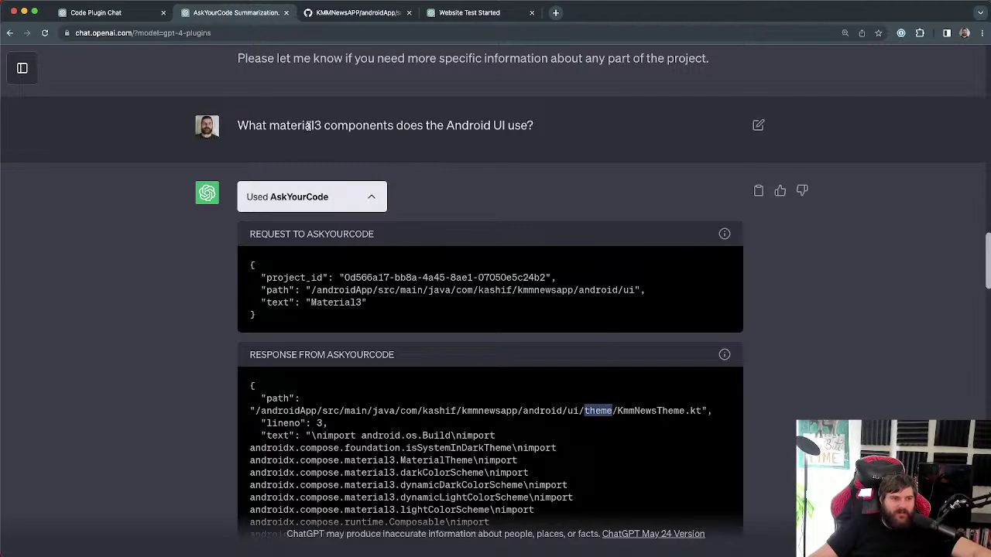
Step: Check the term "material3" in the question against the search path and text sent in the AskYourCode request
{"action": "left_click_drag", "start_coordinate": [322, 125], "coordinate": [269, 125]}
{"action": "left_click", "coordinate": [482, 214]}
{"action": "scroll", "coordinate": [701, 308], "scroll_direction": "down", "scroll_amount": 3}
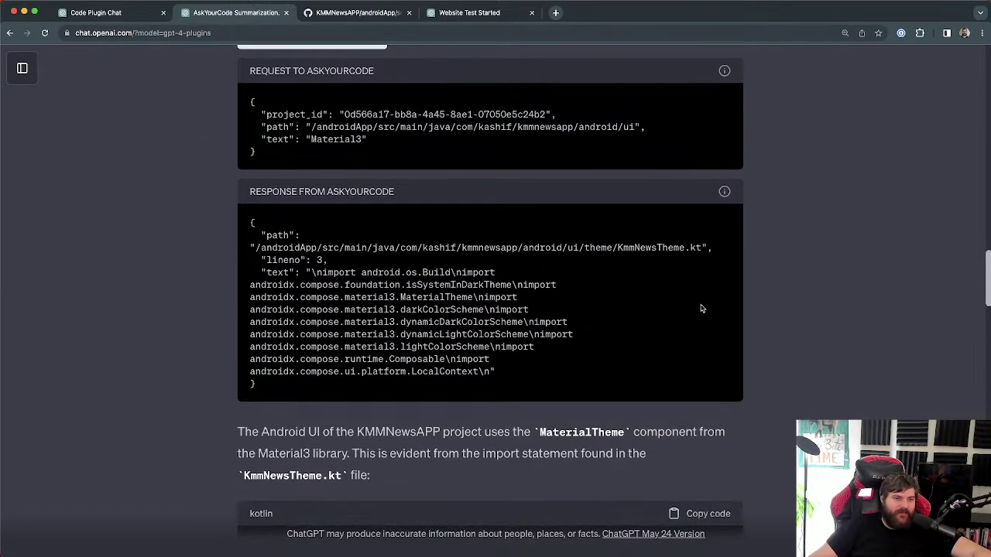
{"action": "scroll", "coordinate": [701, 308], "scroll_direction": "up", "scroll_amount": 1}
{"action": "left_click_drag", "start_coordinate": [636, 201], "coordinate": [569, 200]}
Step: Look over the whole AskYourCode conversation, from its opening list of capabilities to the final prompt and its reply
{"action": "scroll", "coordinate": [745, 311], "scroll_direction": "down", "scroll_amount": 10}
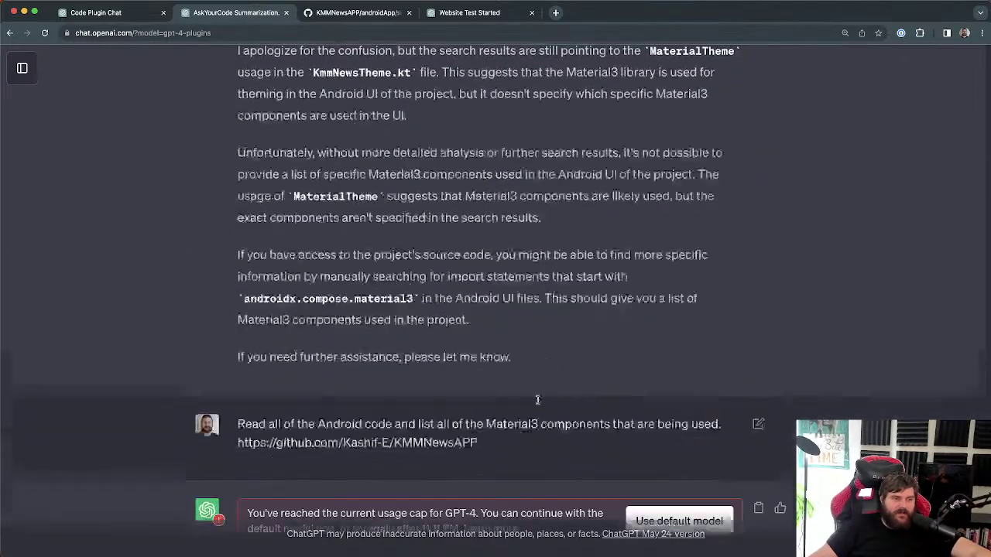
{"action": "scroll", "coordinate": [537, 399], "scroll_direction": "down", "scroll_amount": 3}
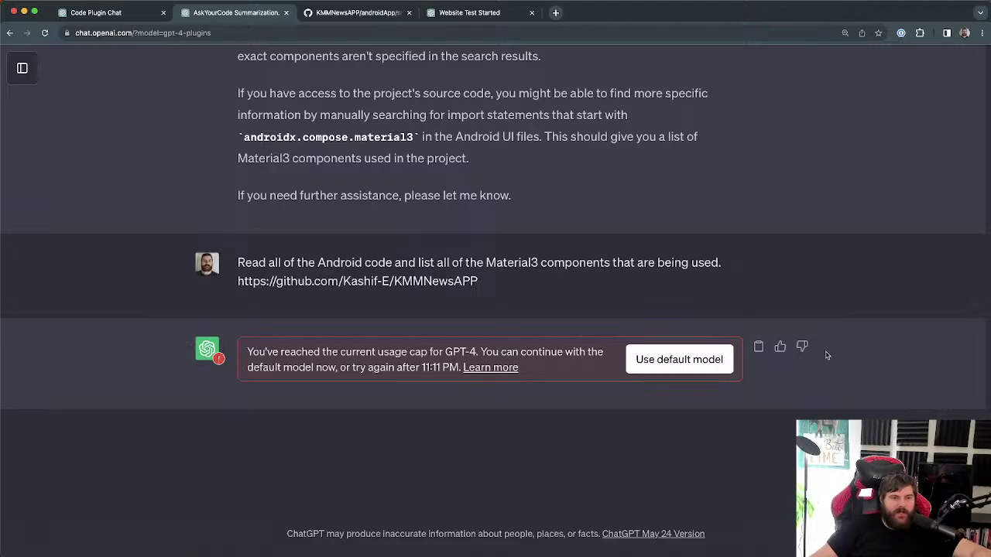
{"action": "scroll", "coordinate": [597, 339], "scroll_direction": "up", "scroll_amount": 10}
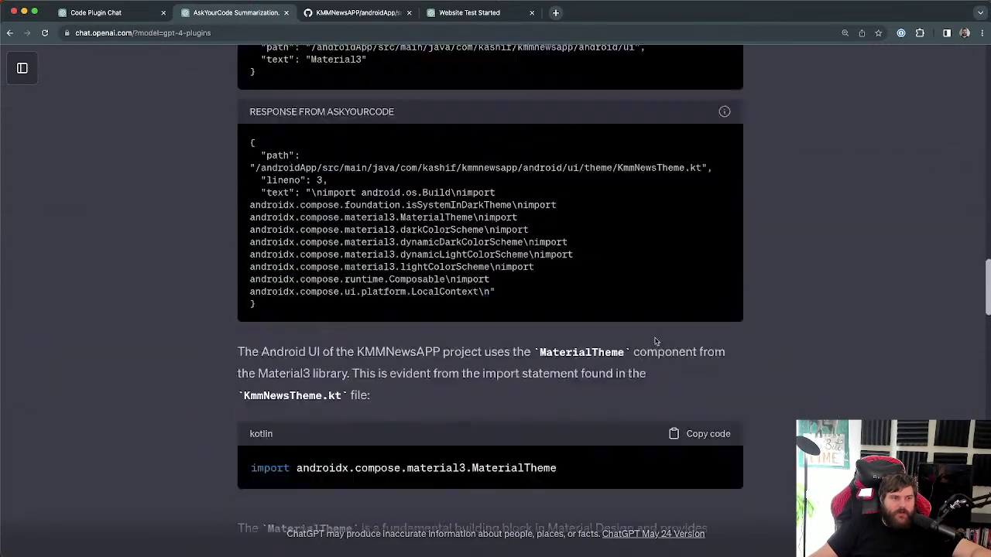
{"action": "scroll", "coordinate": [655, 341], "scroll_direction": "up", "scroll_amount": 15}
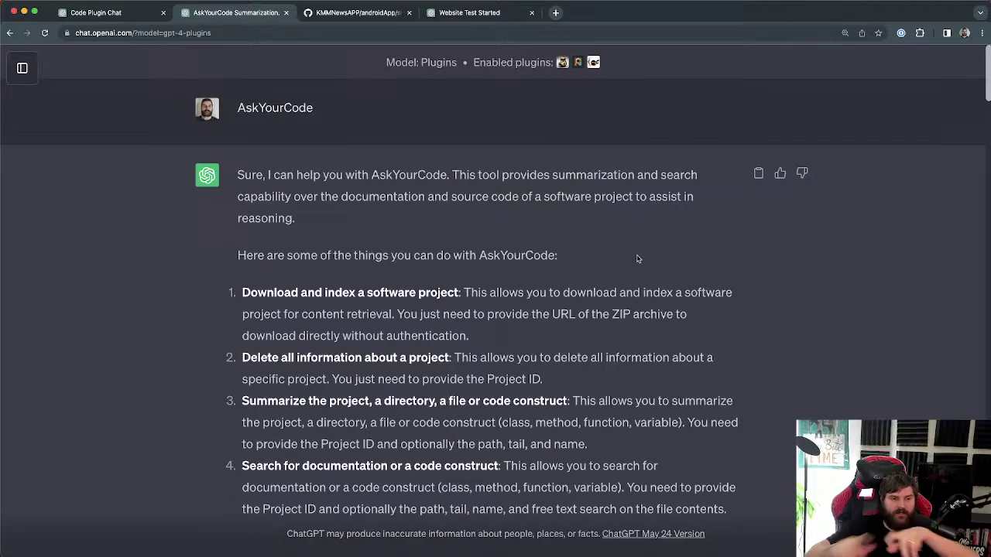
{"action": "scroll", "coordinate": [634, 267], "scroll_direction": "down", "scroll_amount": 20}
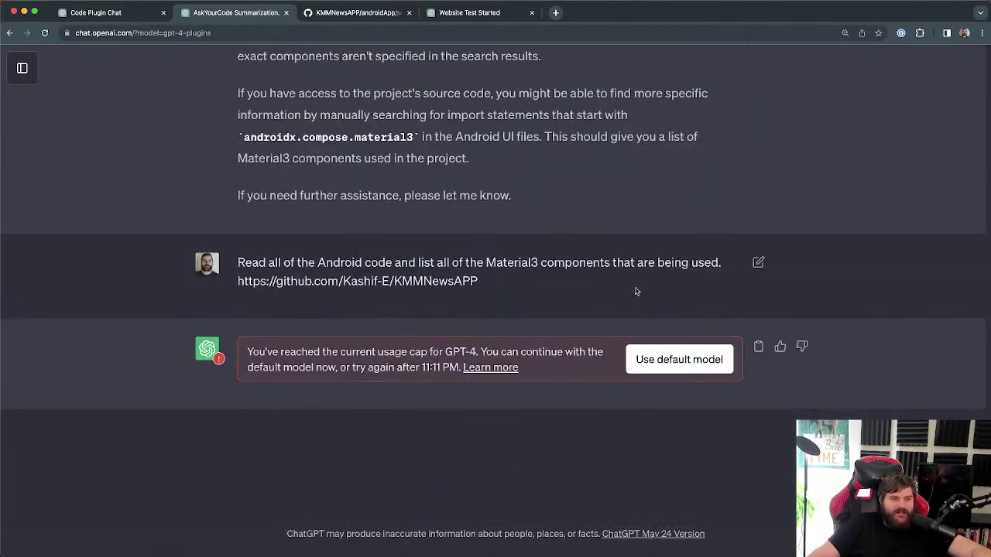